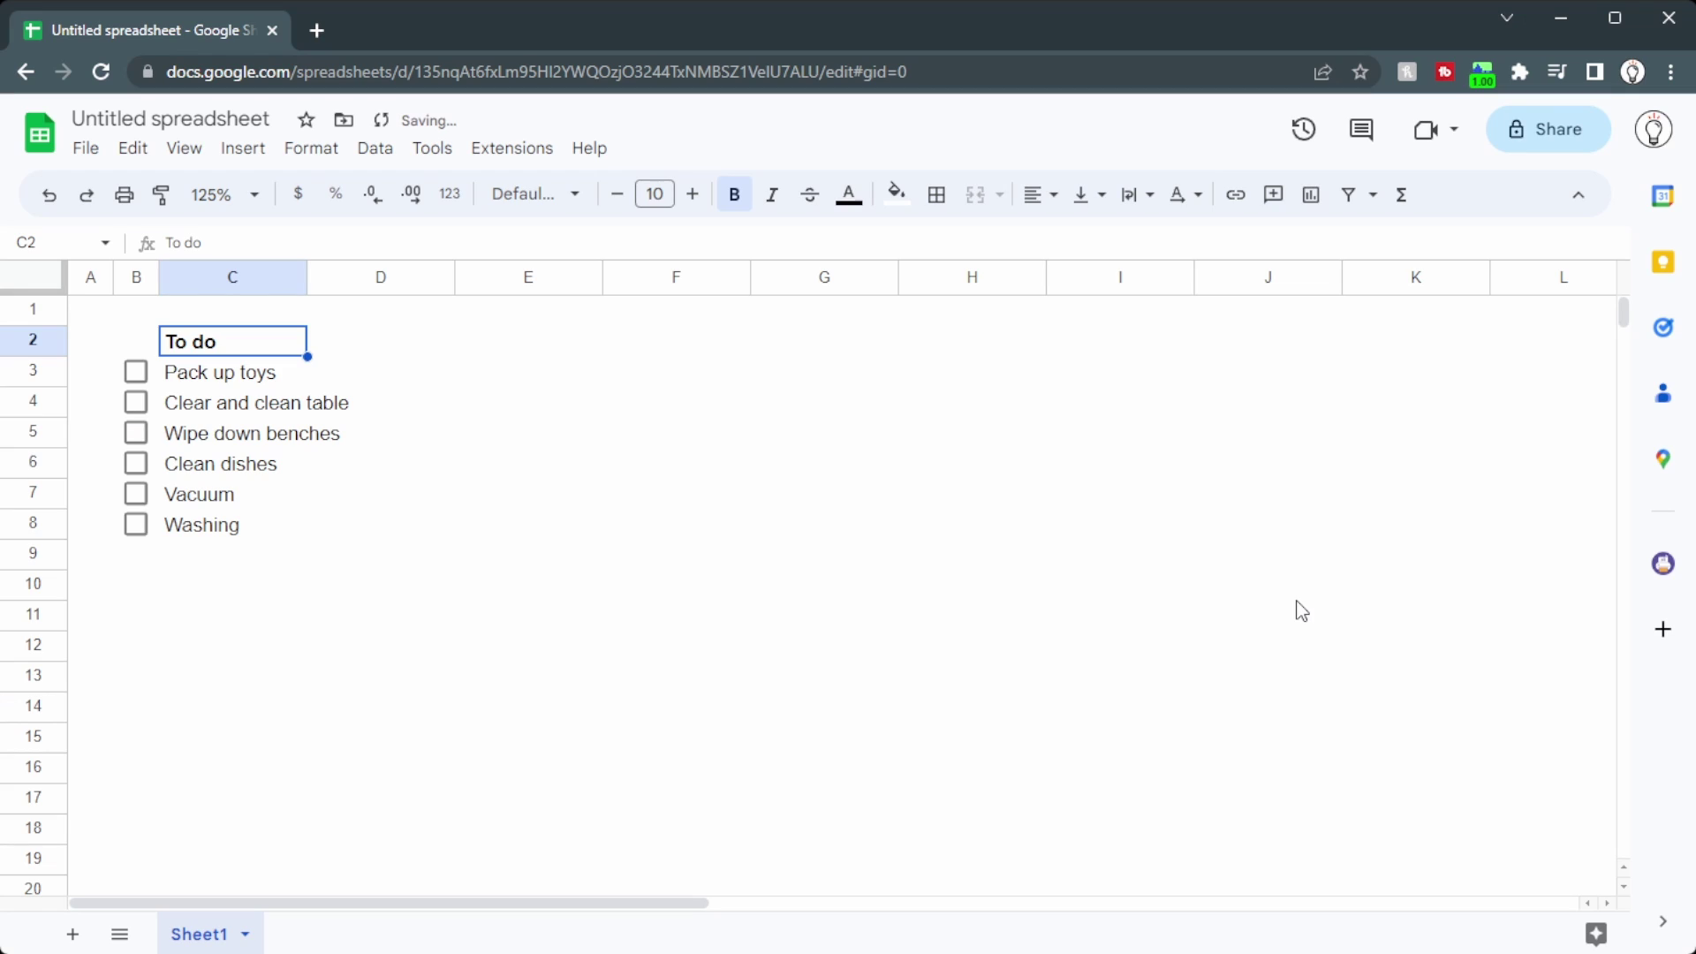
Step: Tick Pack up toys, Clear and clean table and Wipe down benches, then untick the first two
left_click(135, 372)
left_click(135, 402)
left_click(137, 433)
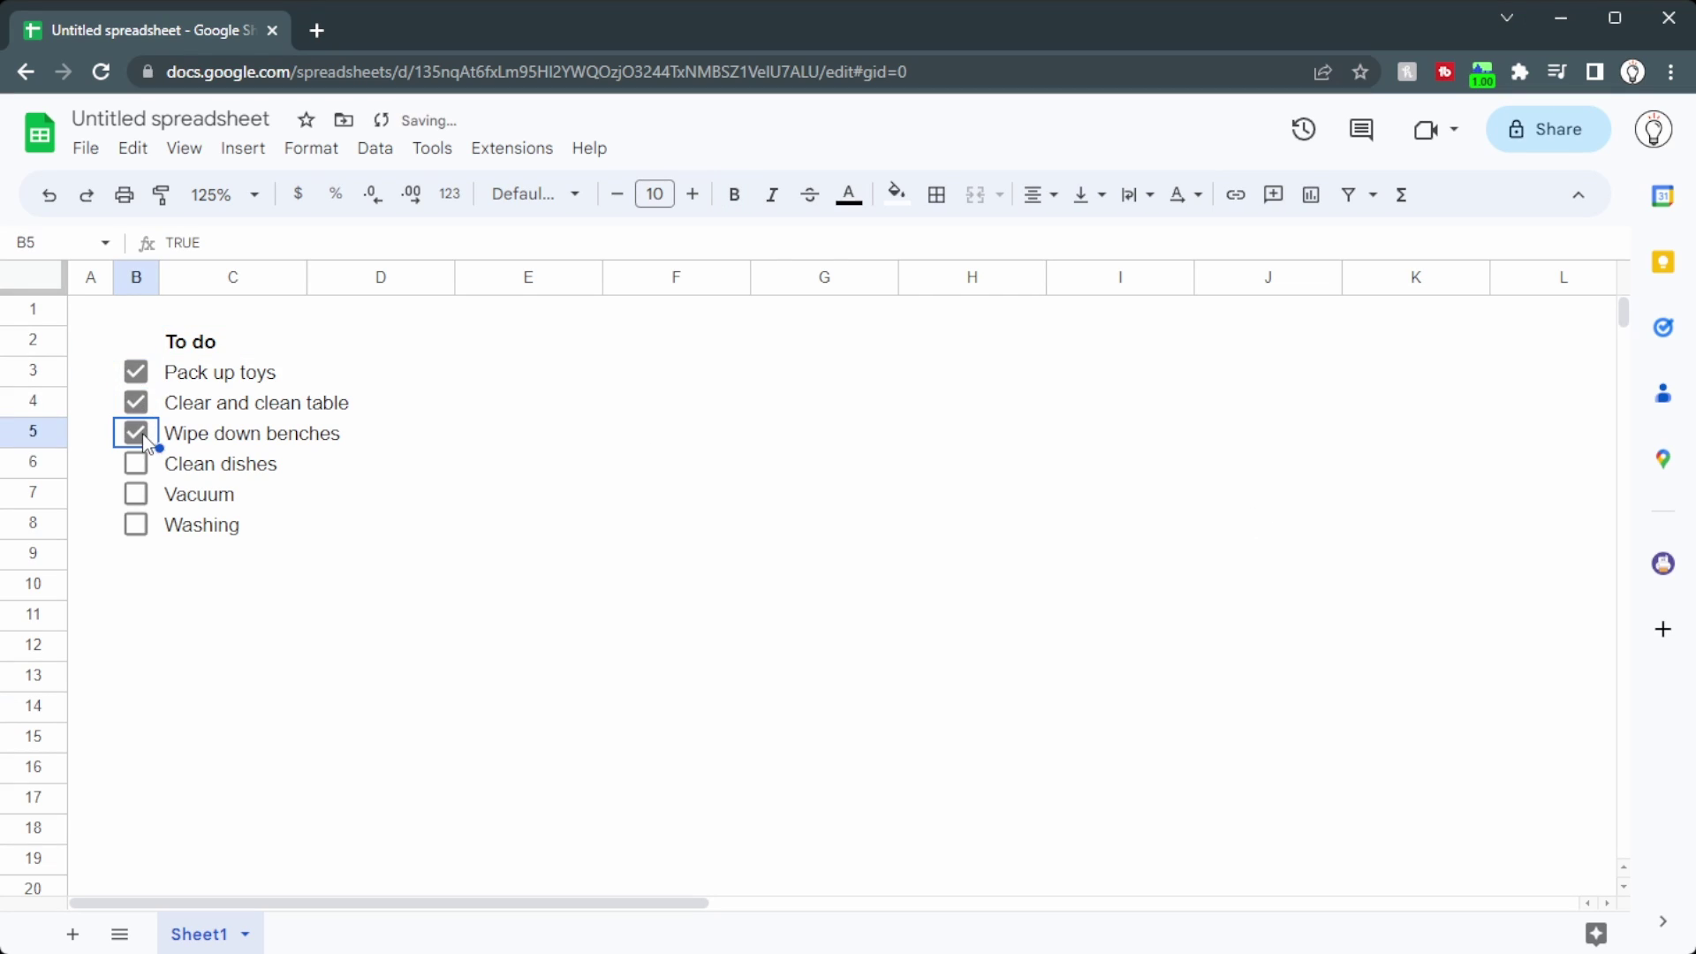
left_click(137, 402)
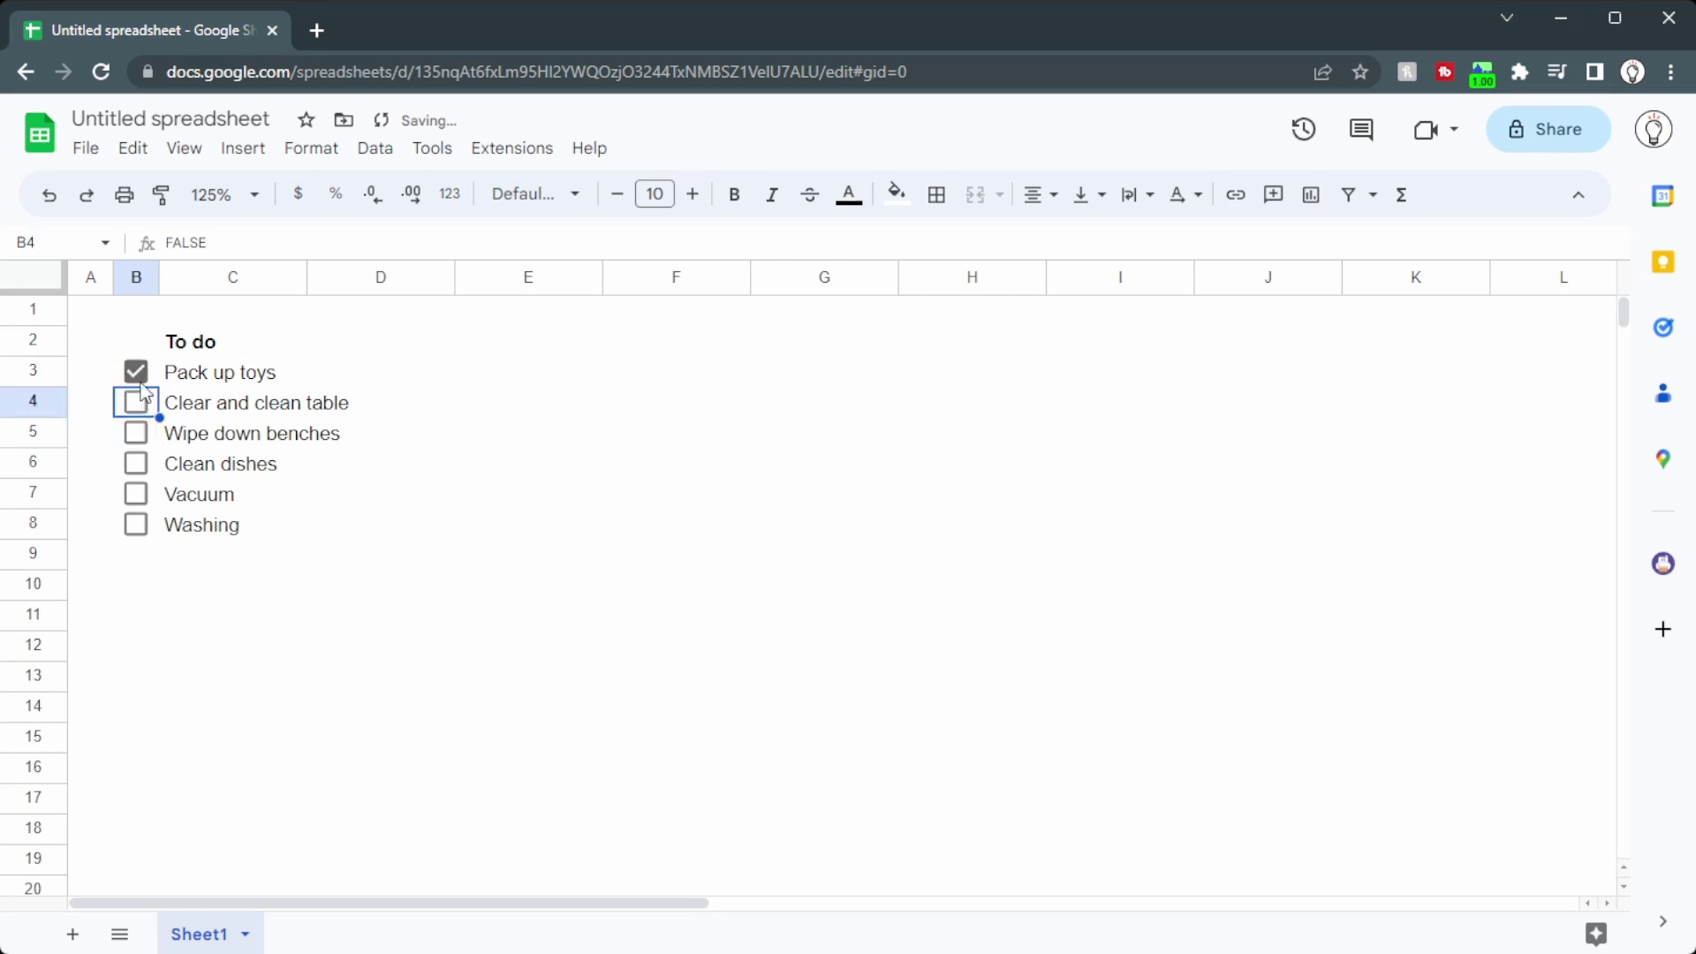
left_click(136, 372)
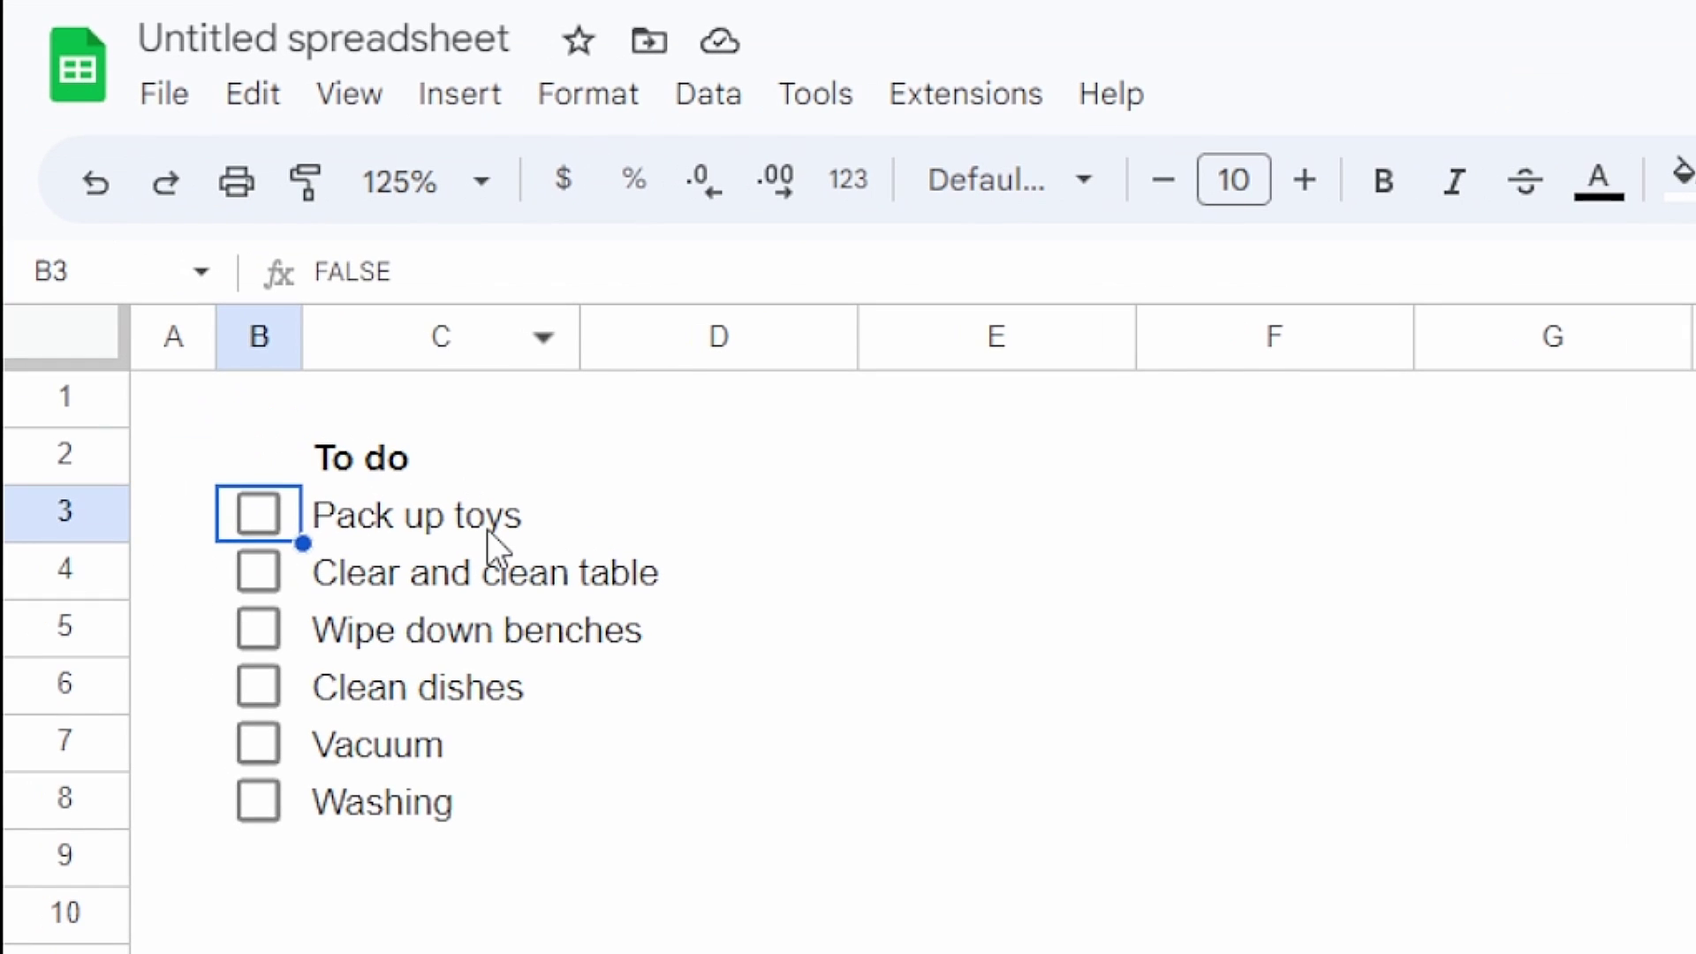
Step: Add a conditional format rule on C3:C with the custom formula =B3=TRUE
left_click(482, 528)
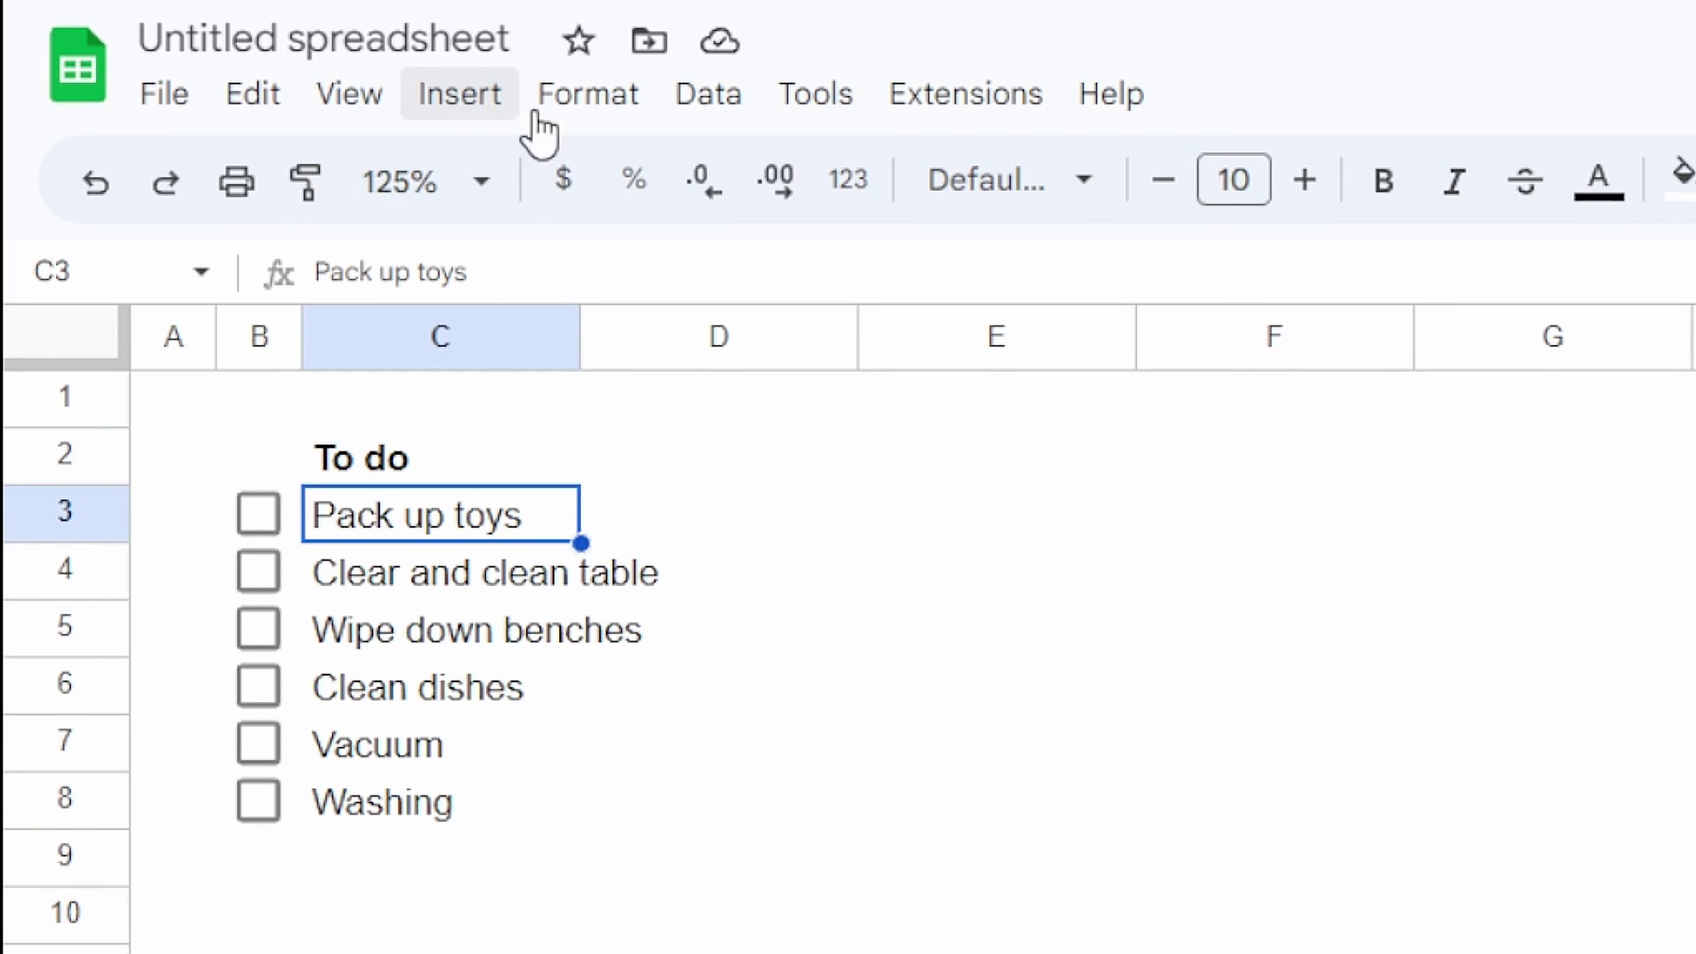
left_click(555, 115)
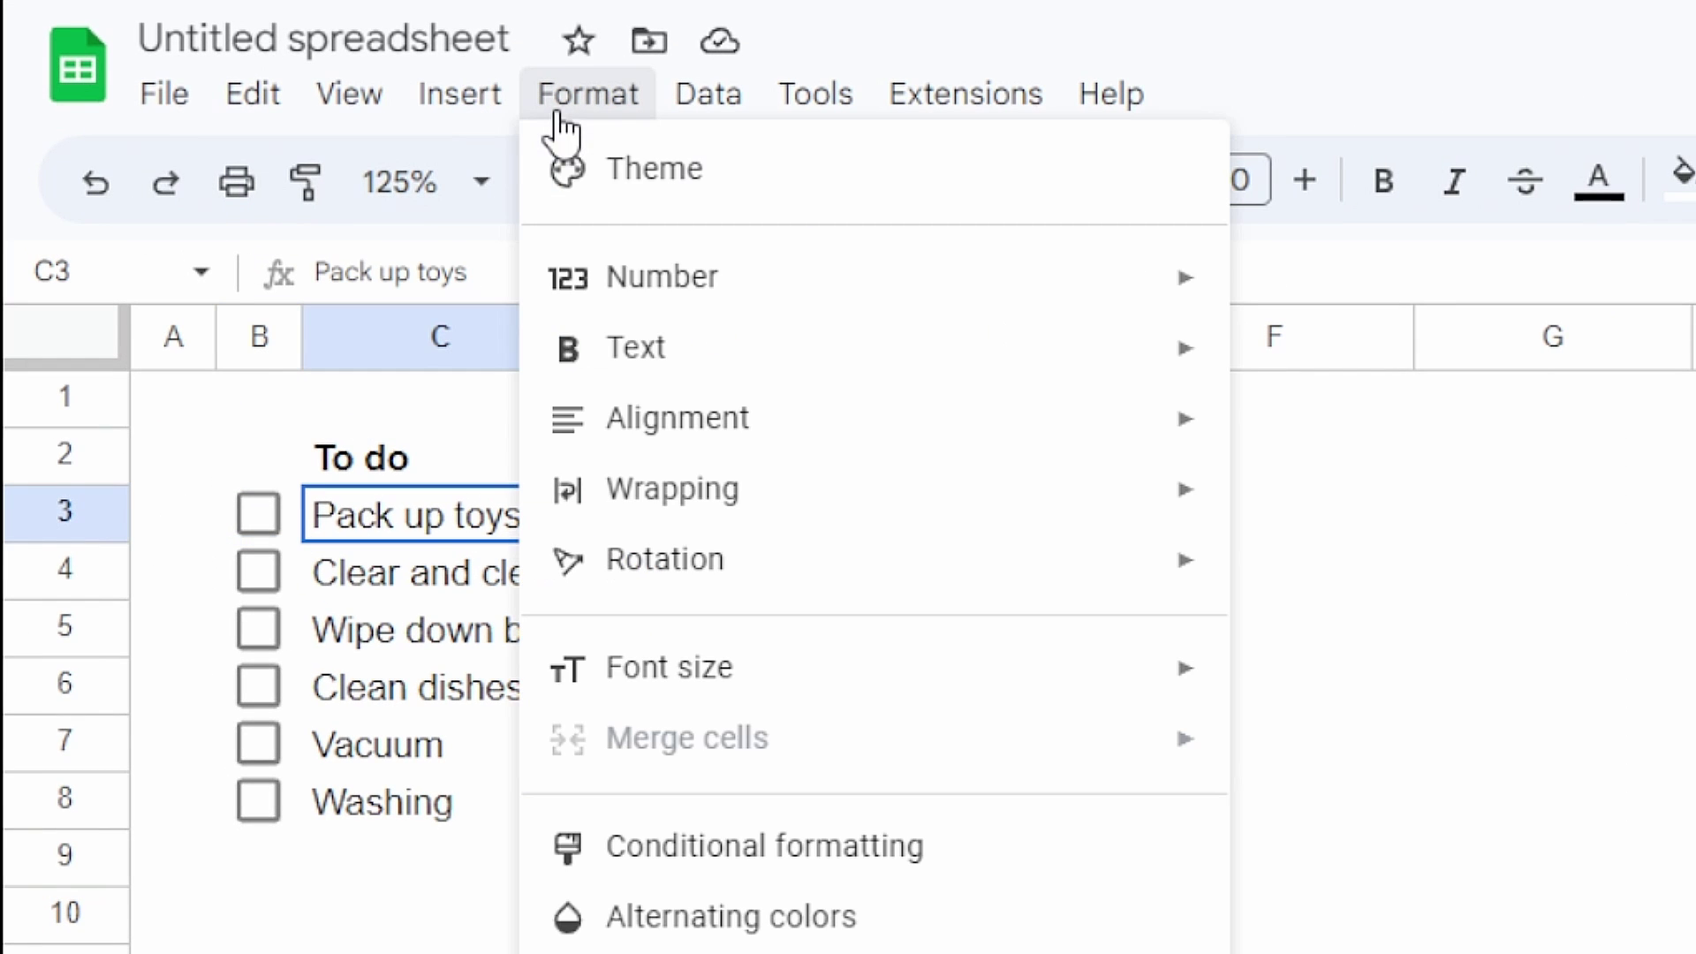
left_click(598, 846)
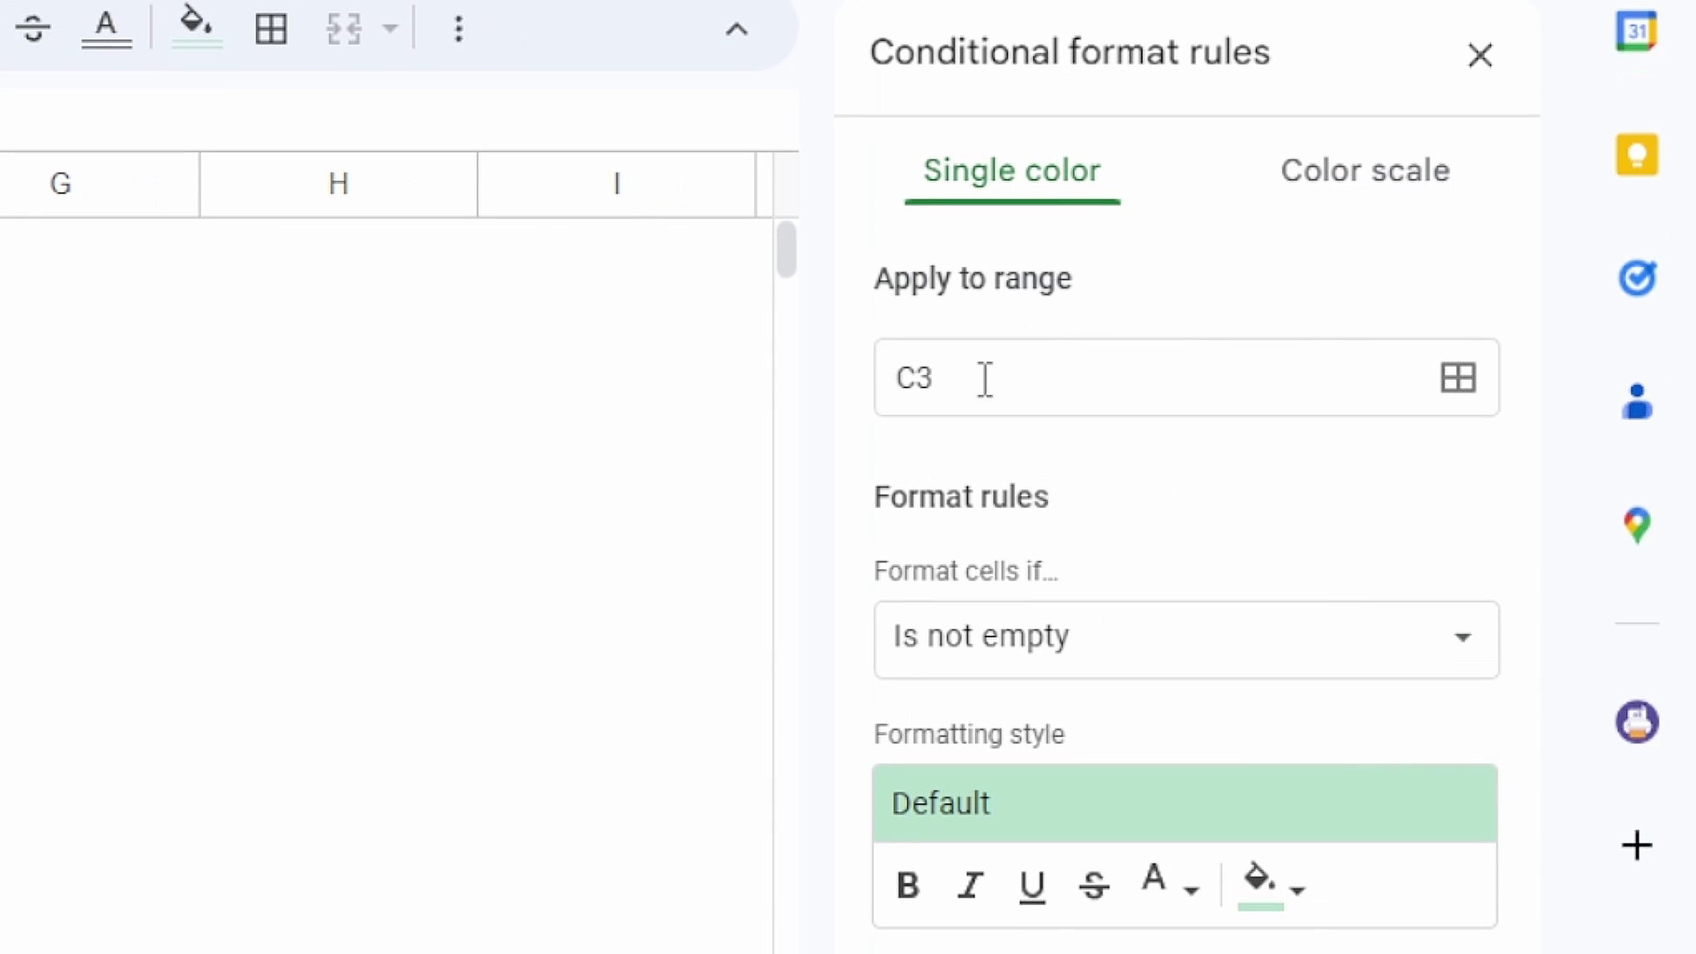
left_click(985, 380)
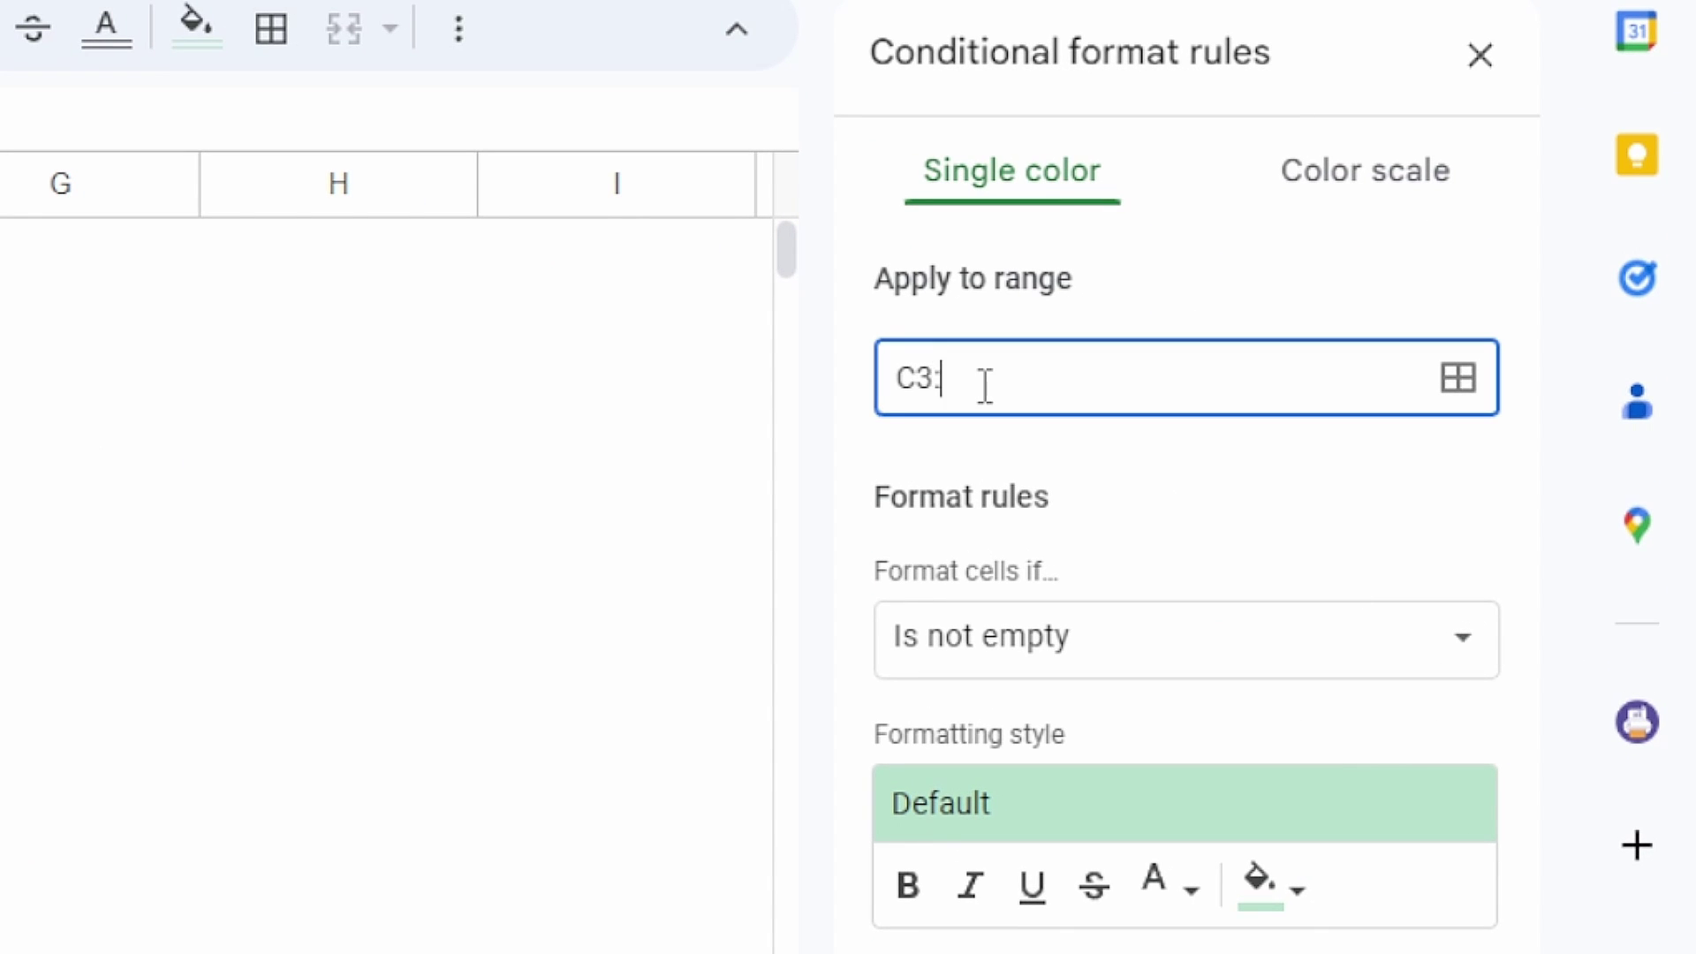
left_click(1237, 638)
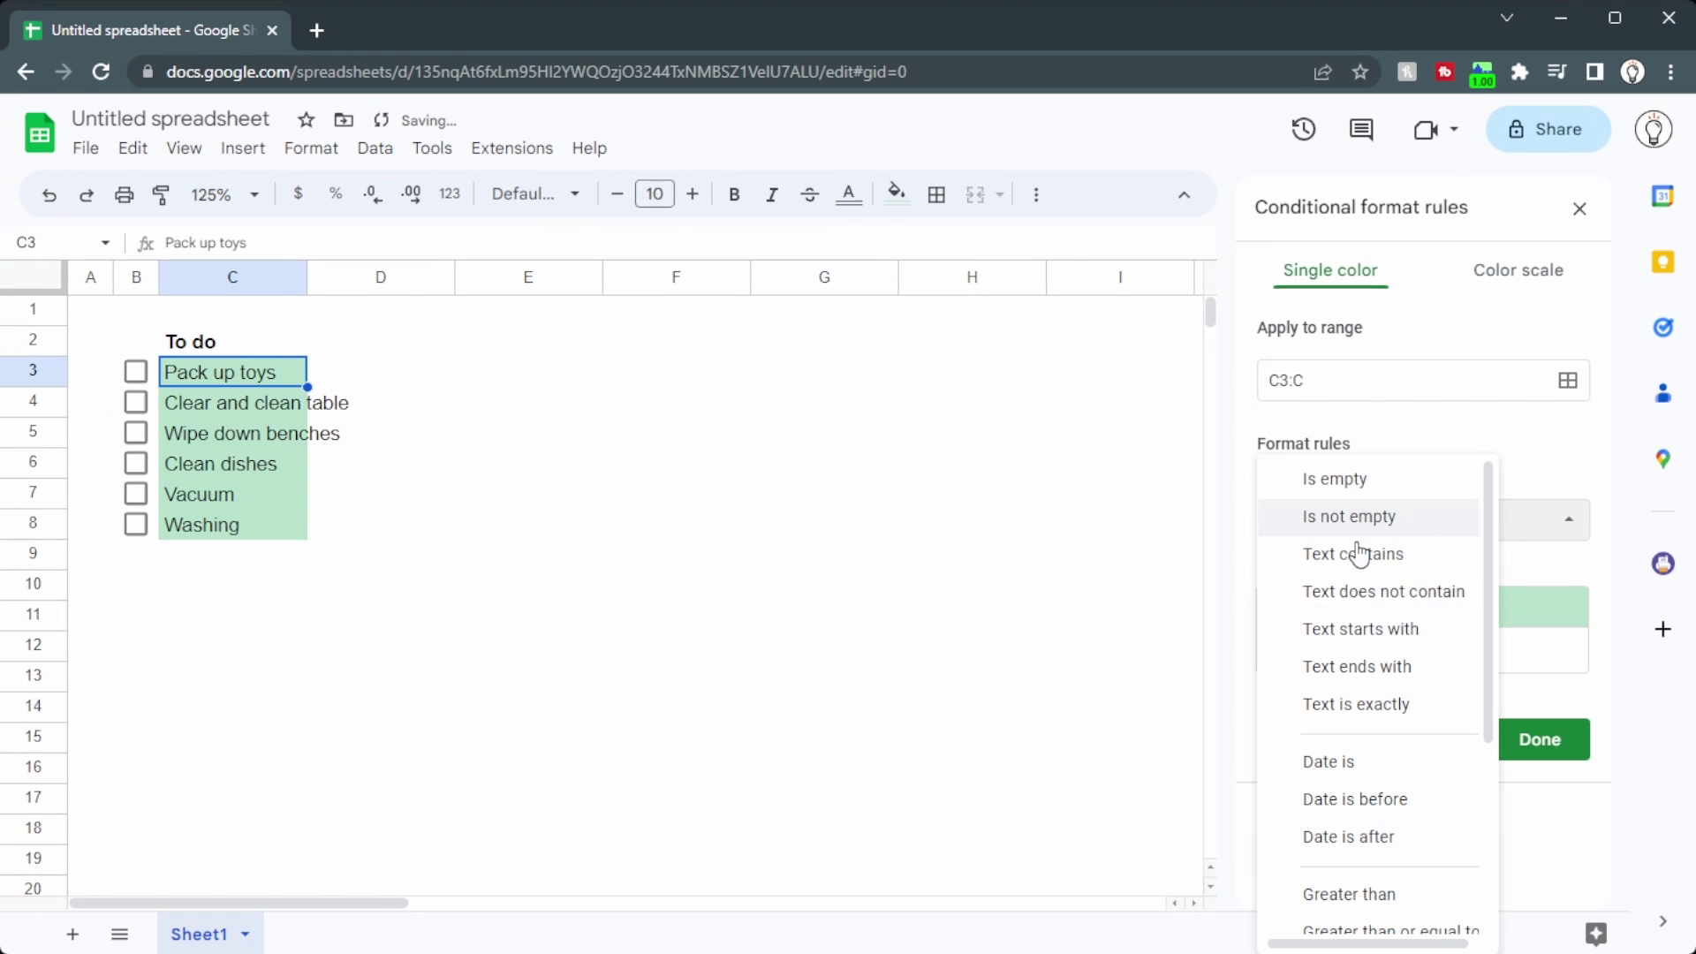
left_click(1480, 477)
left_click(1413, 518)
scroll(1383, 672, "down", 4)
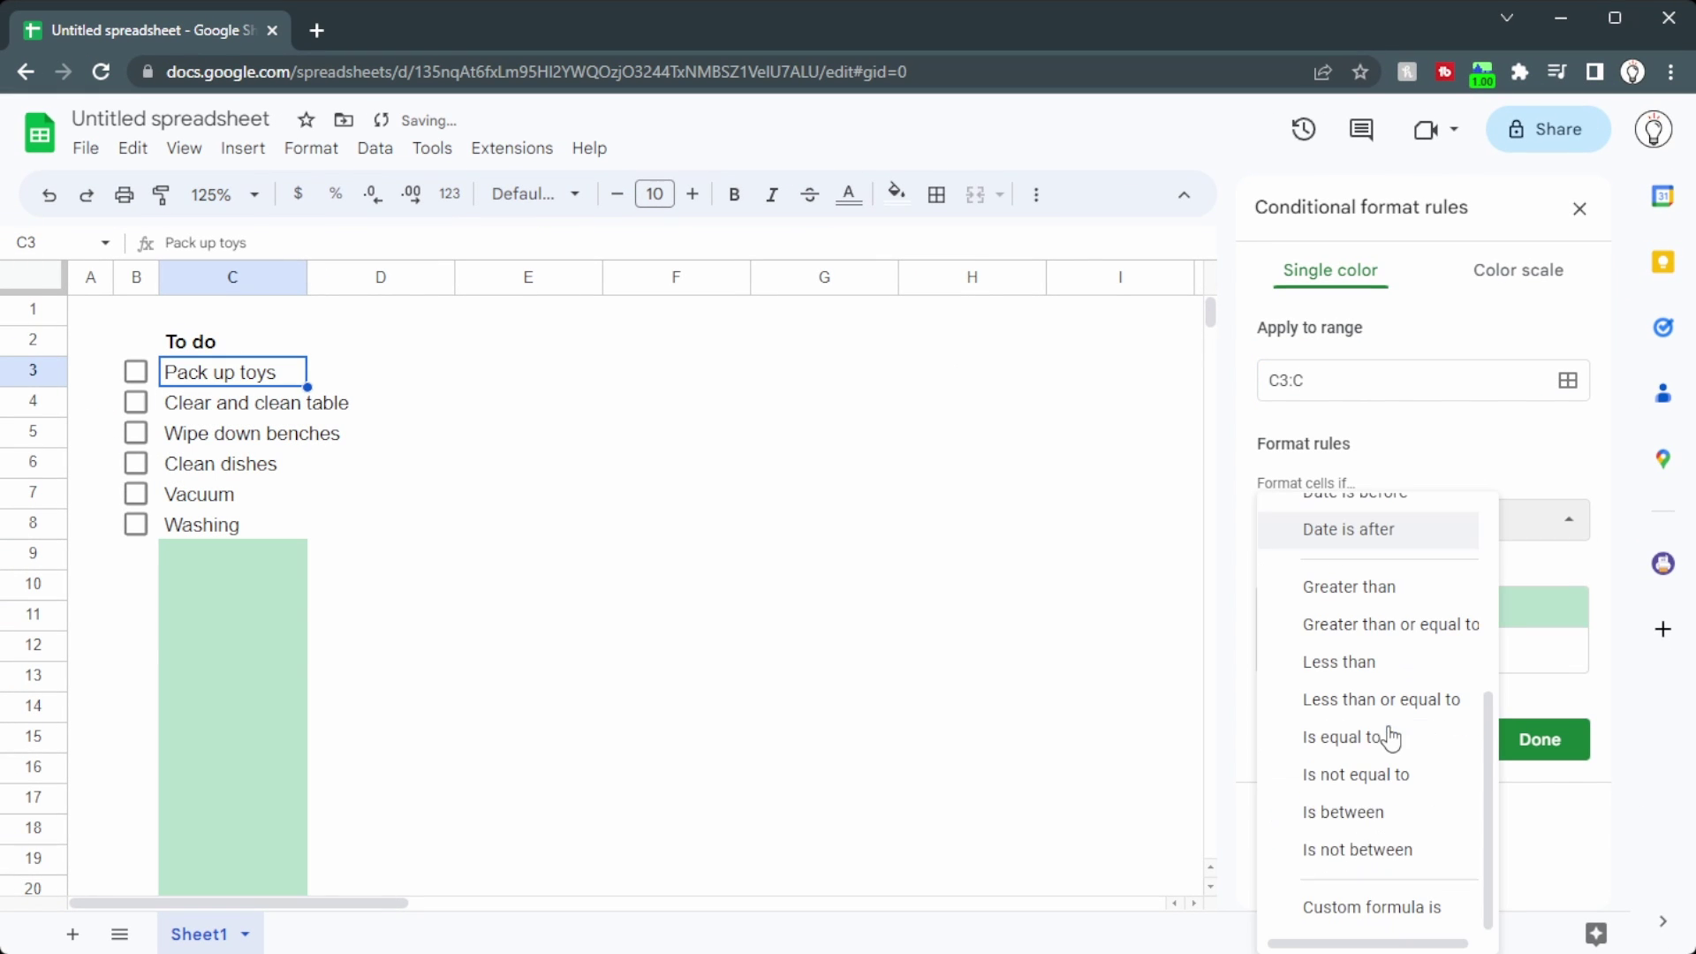
left_click(1366, 910)
left_click(1376, 570)
type("=")
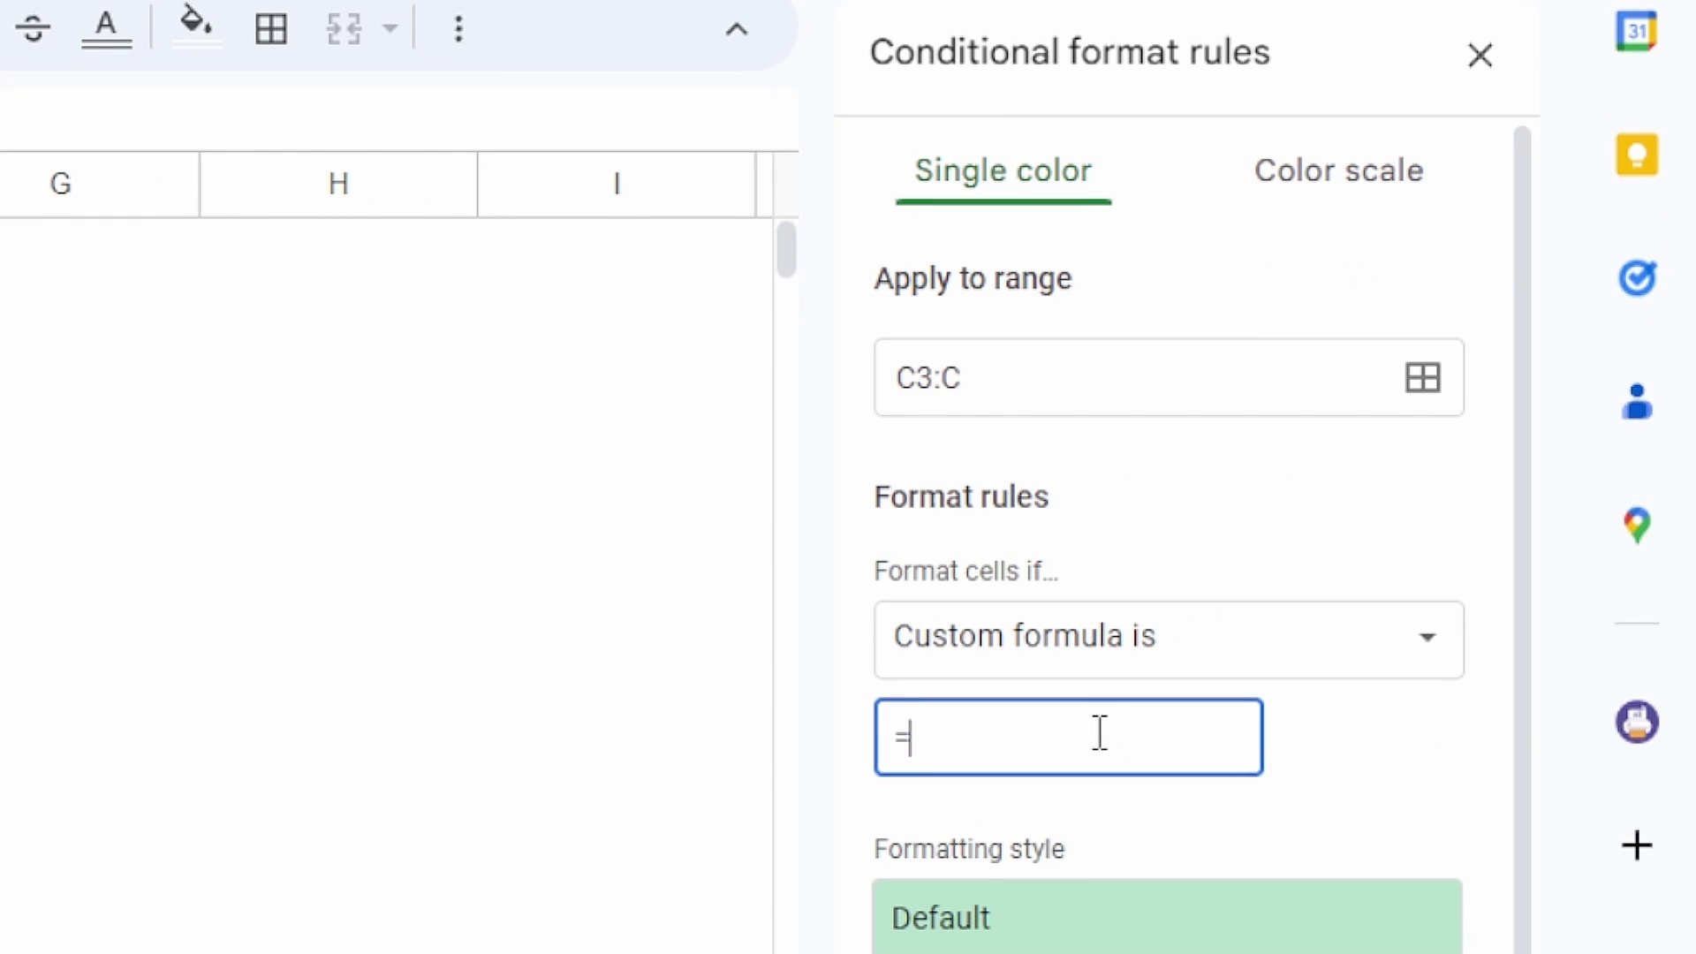
type("B3=TRUE")
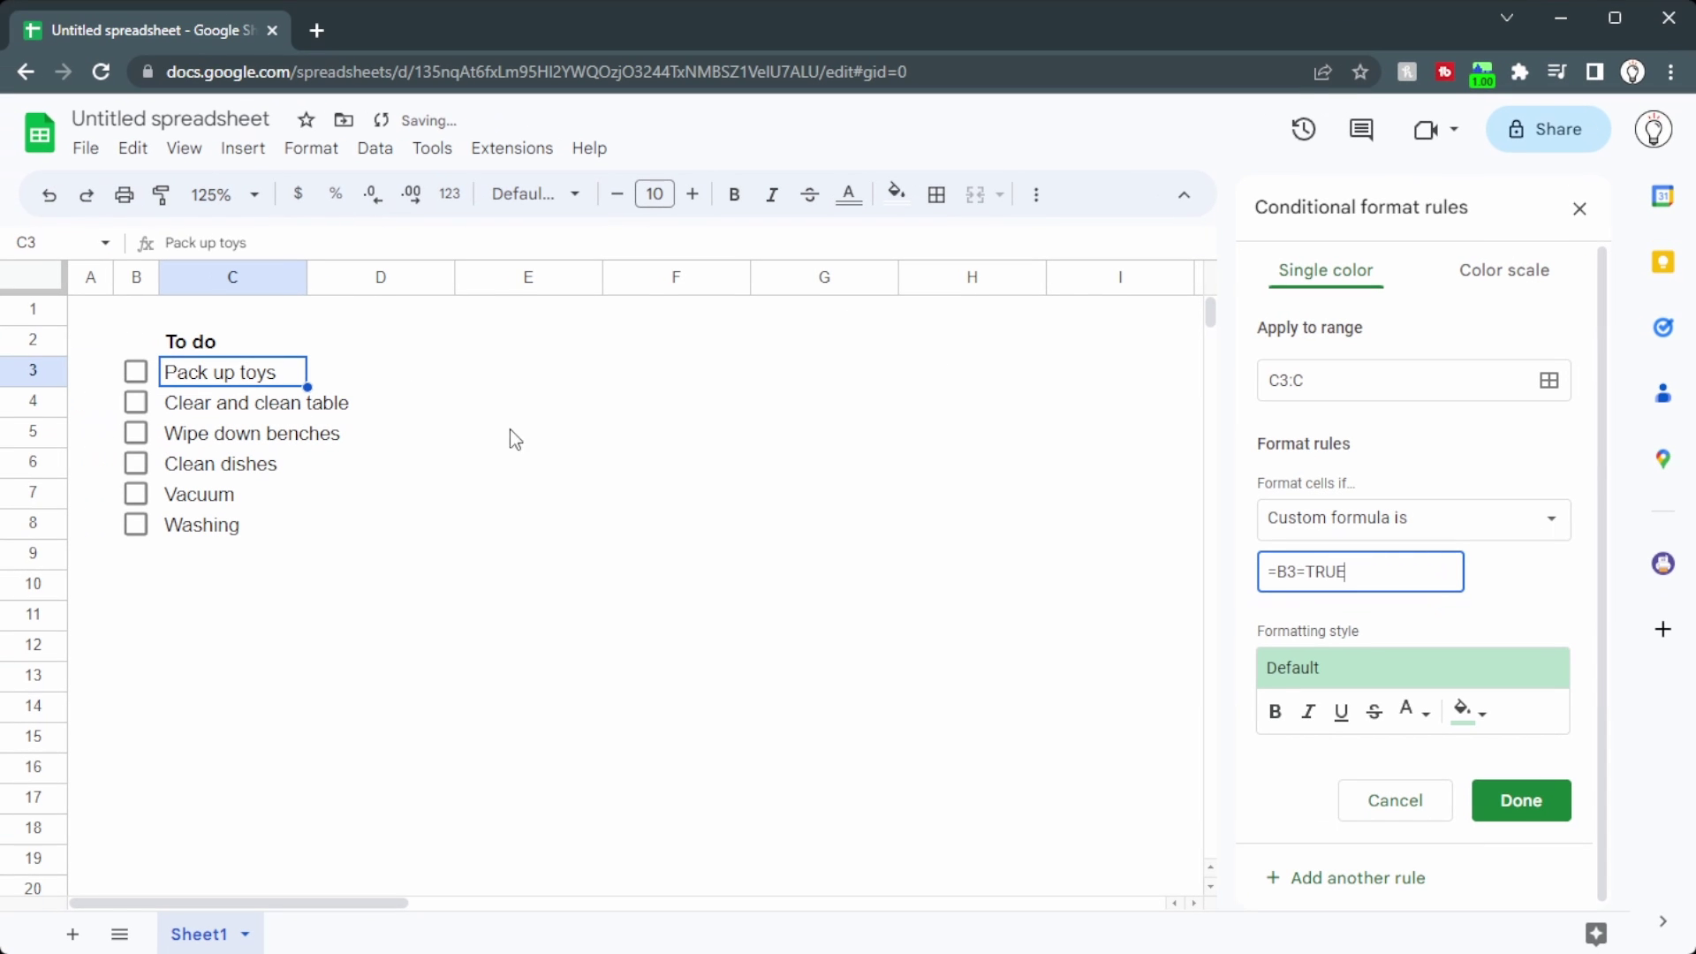
Step: Tick Pack up toys and restyle the rule to white fill with light grey strikethrough text
left_click(137, 372)
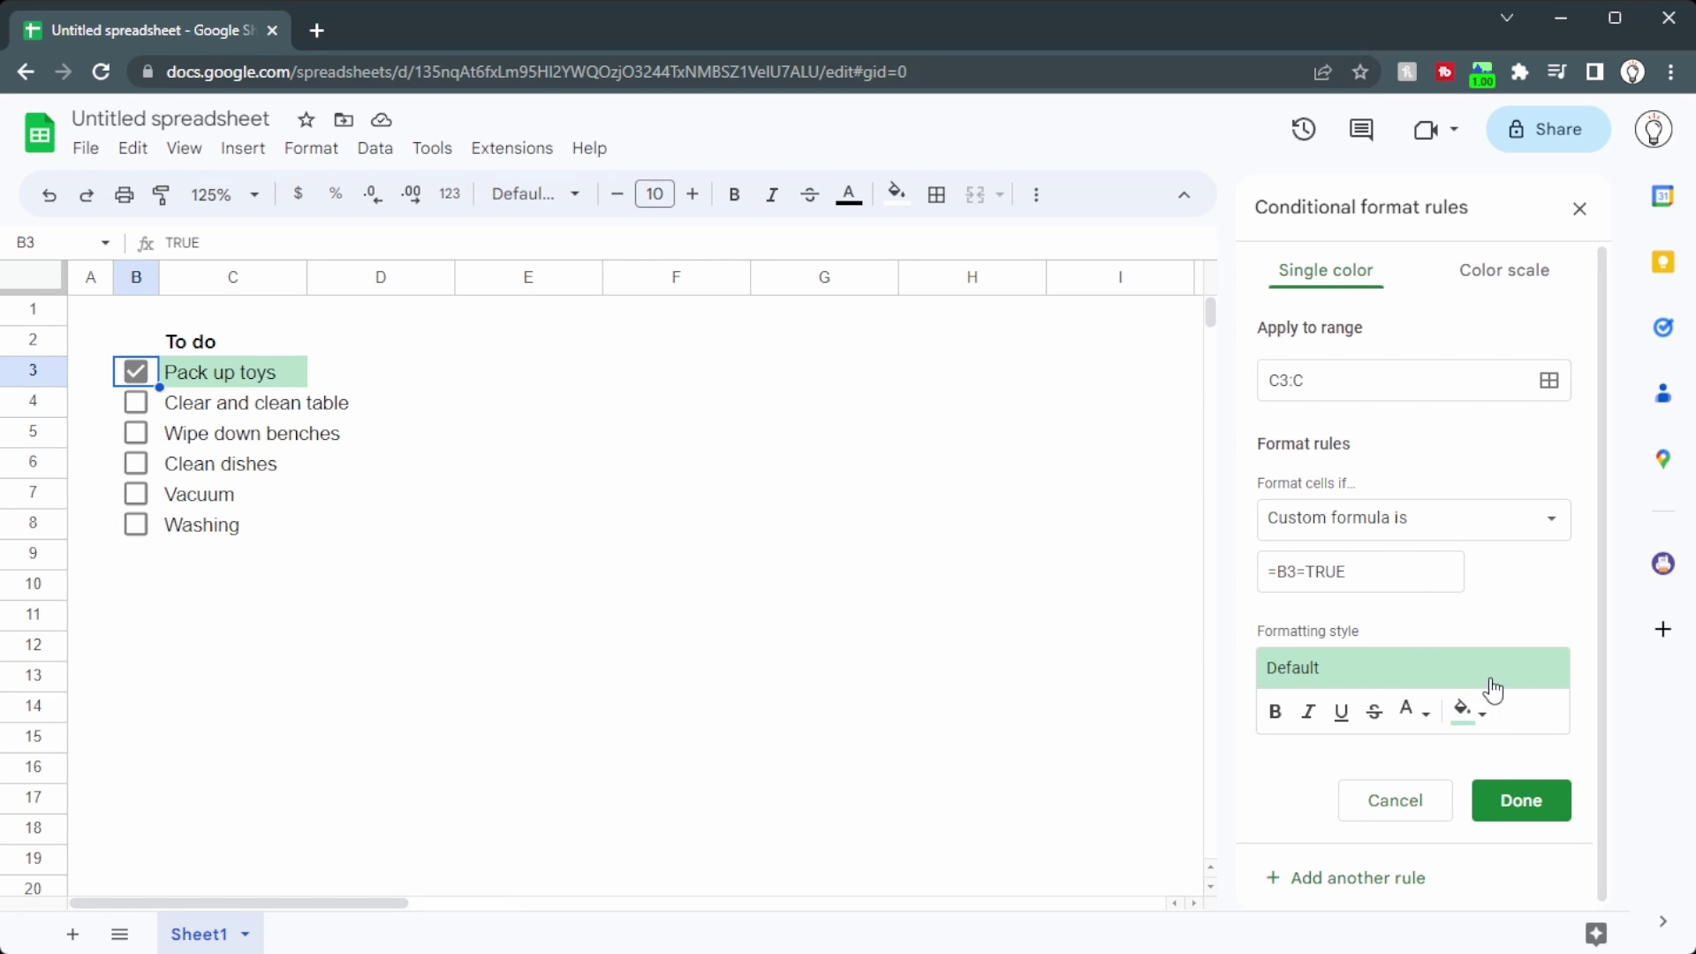
left_click(1464, 709)
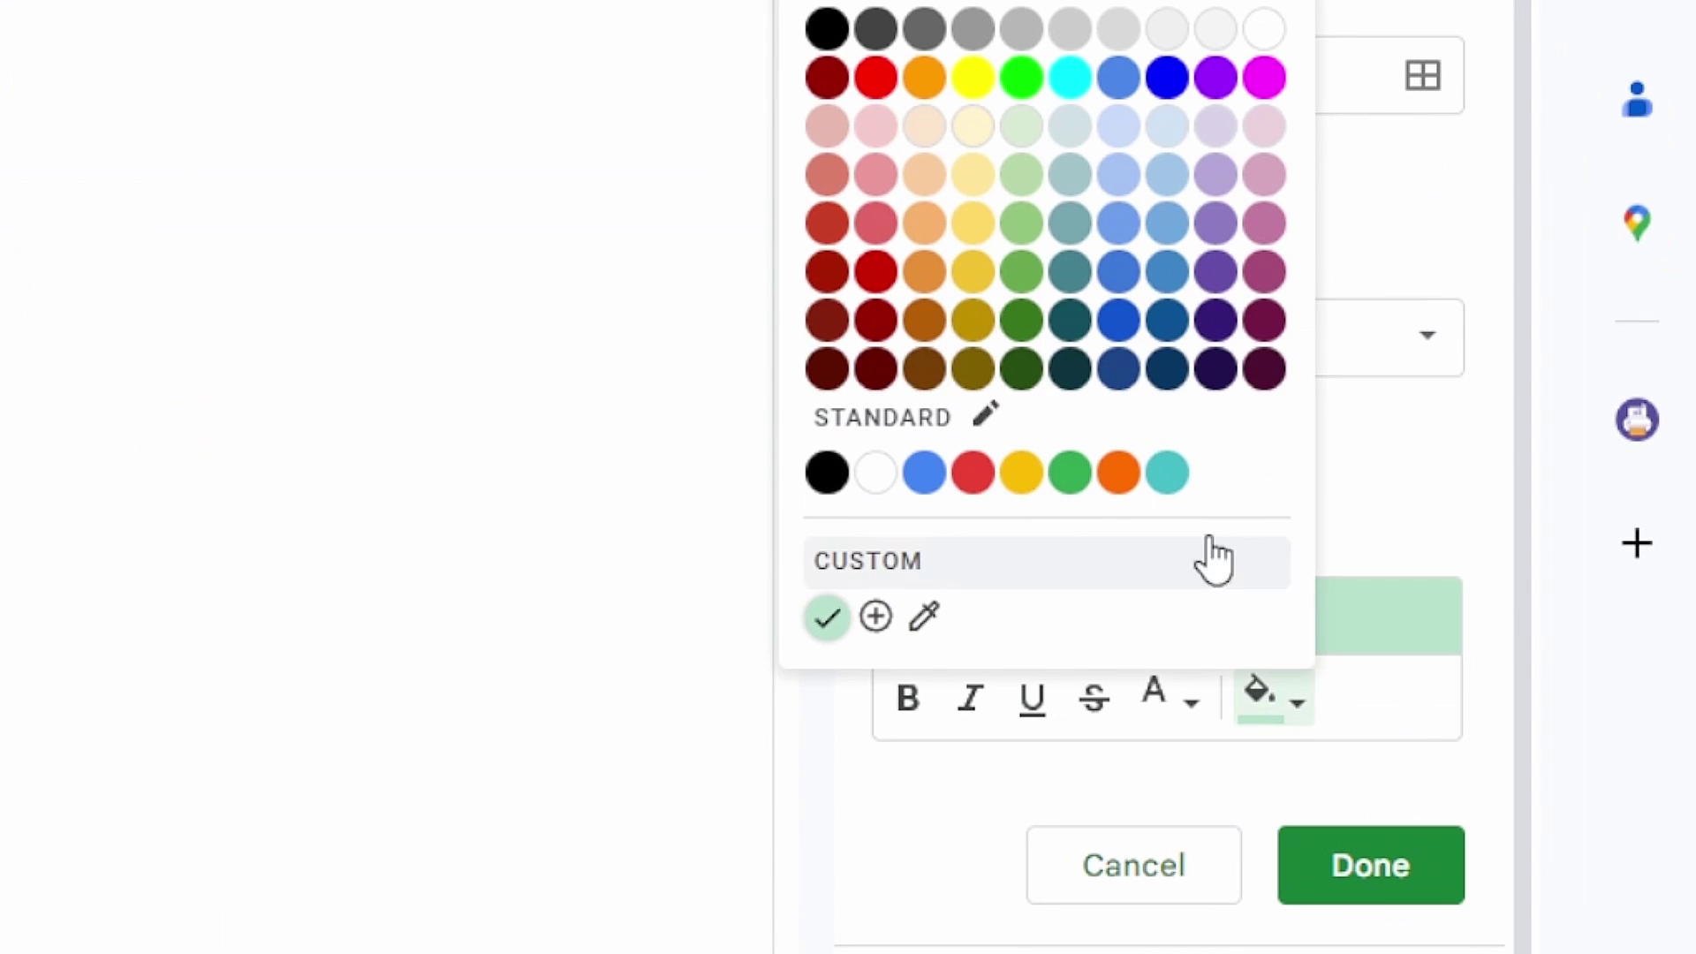
left_click(1256, 30)
left_click(1168, 707)
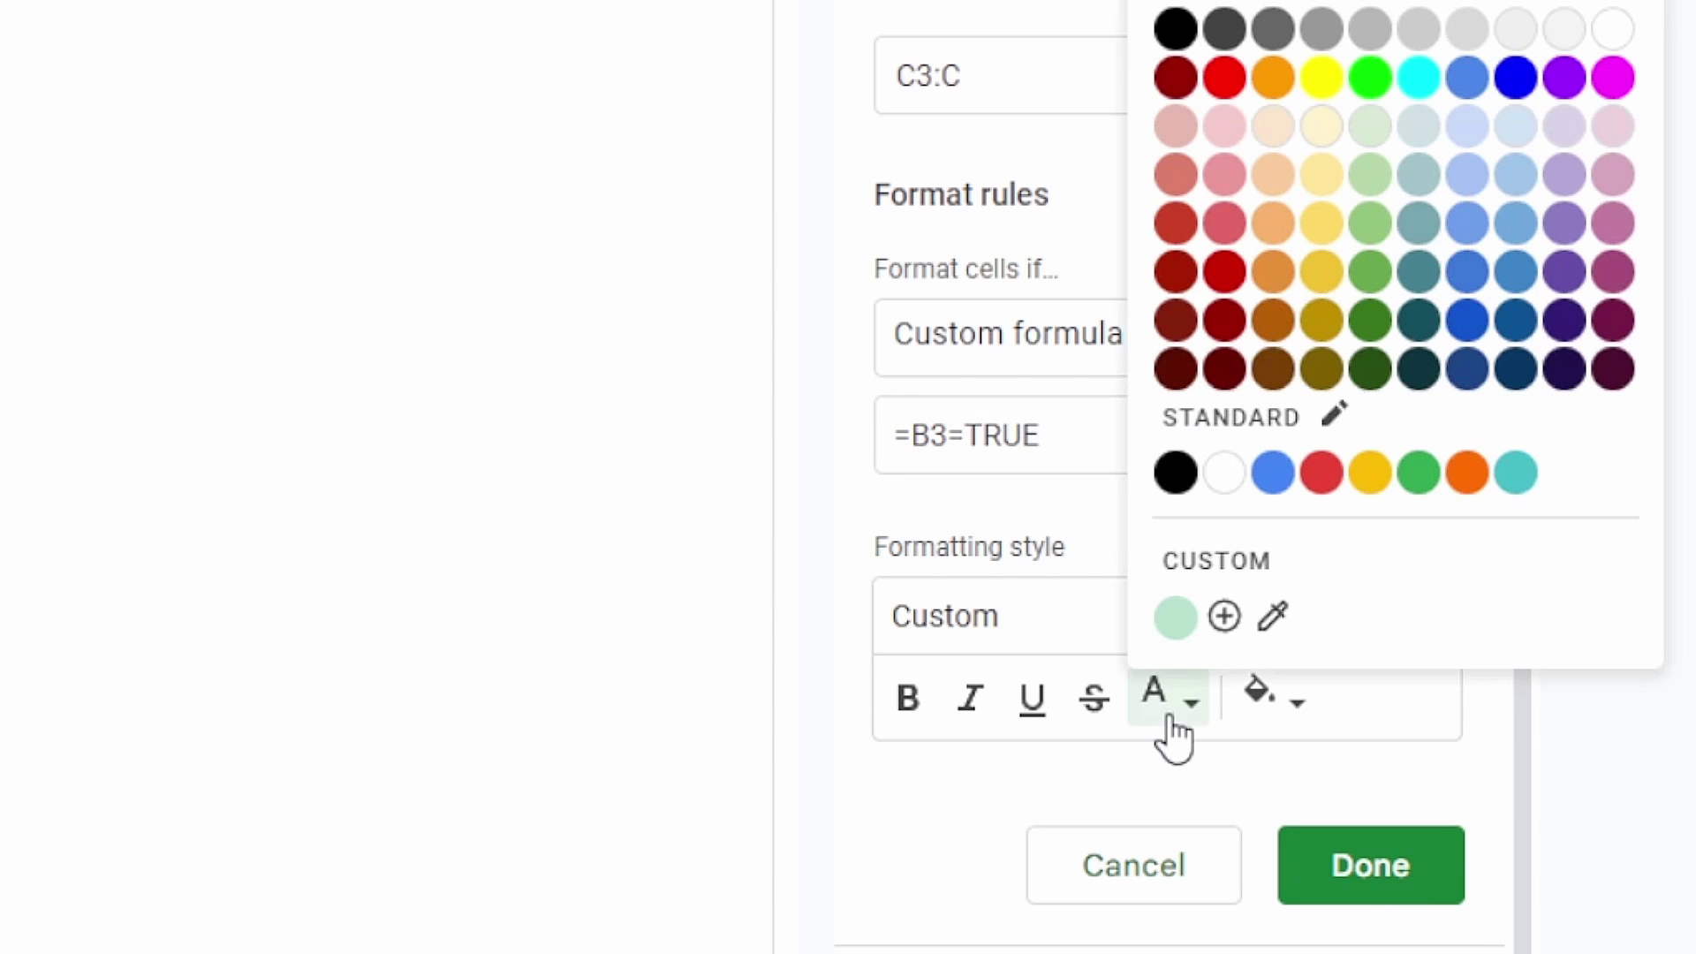
left_click(1419, 23)
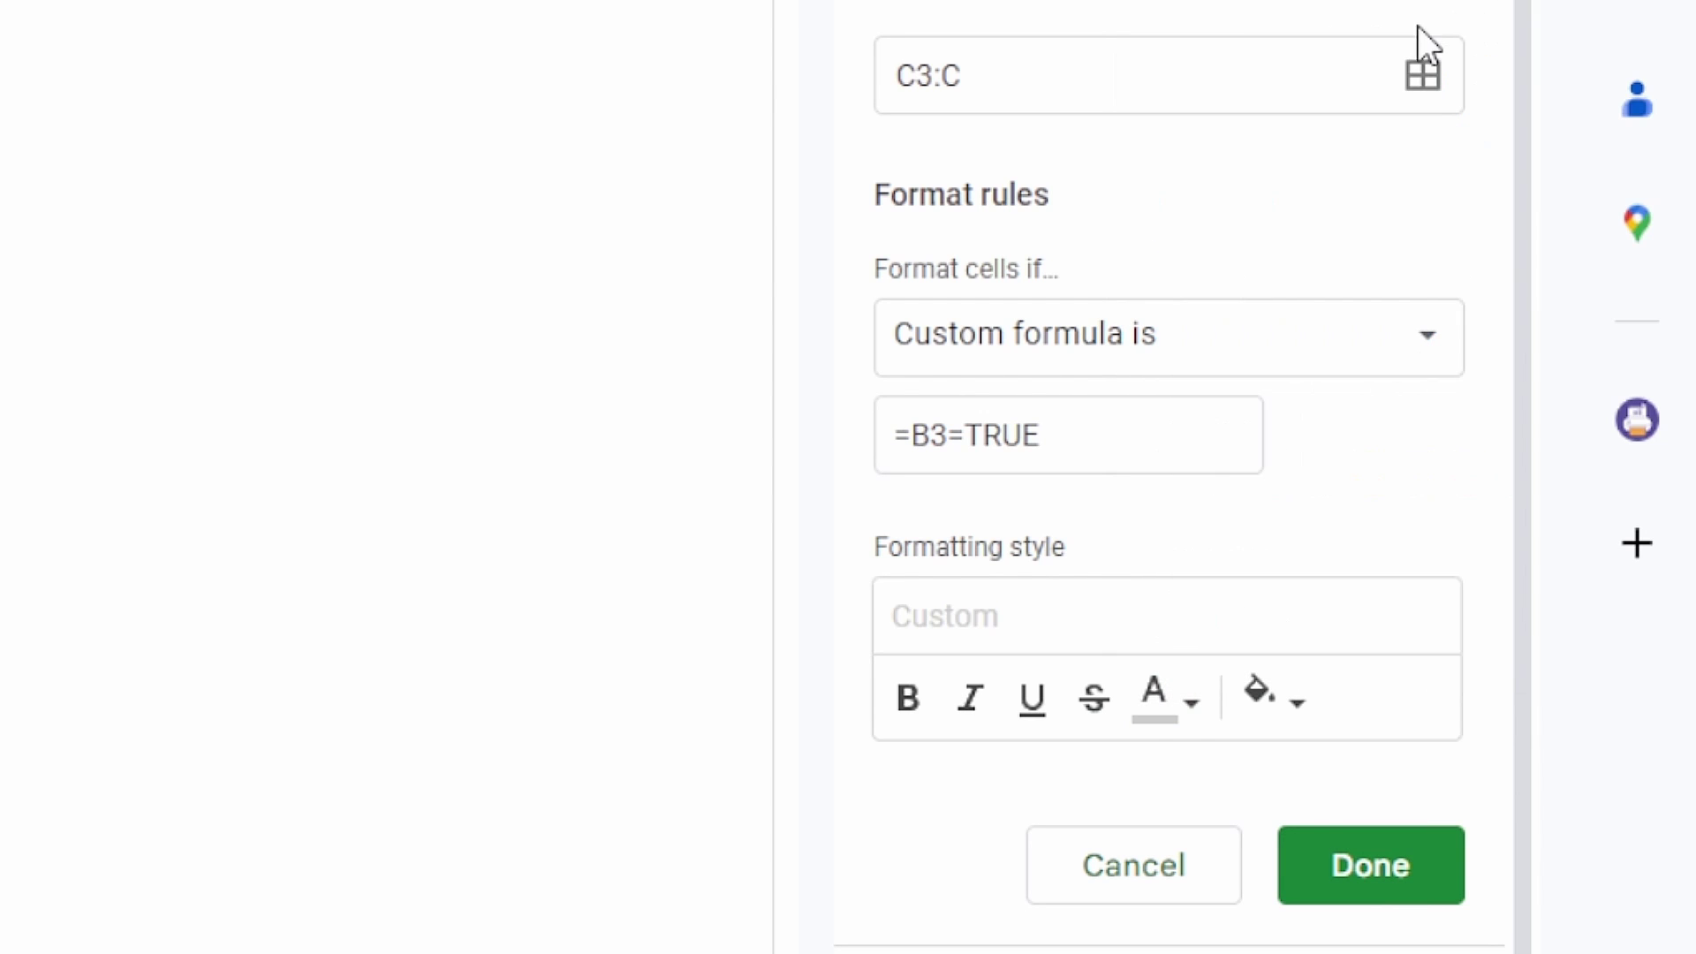
left_click(1094, 703)
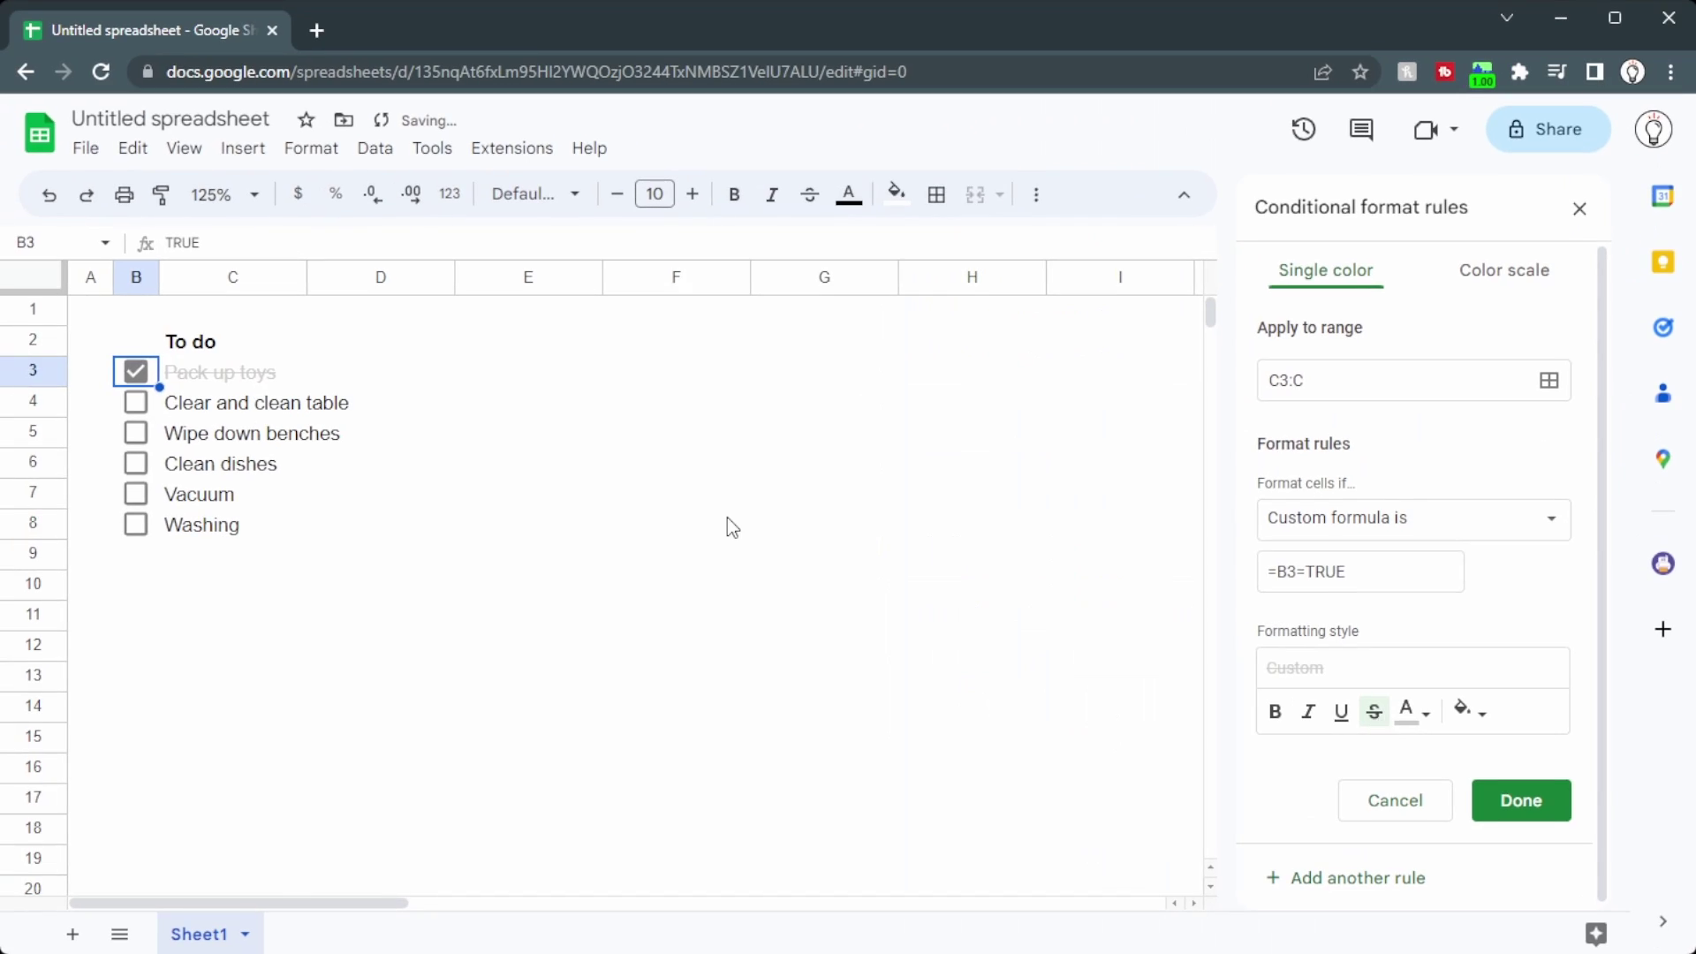
Step: Tick Clear and clean table, Wipe down benches, Clean dishes and Vacuum with the keyboard
key("Down")
key("space")
key("Down")
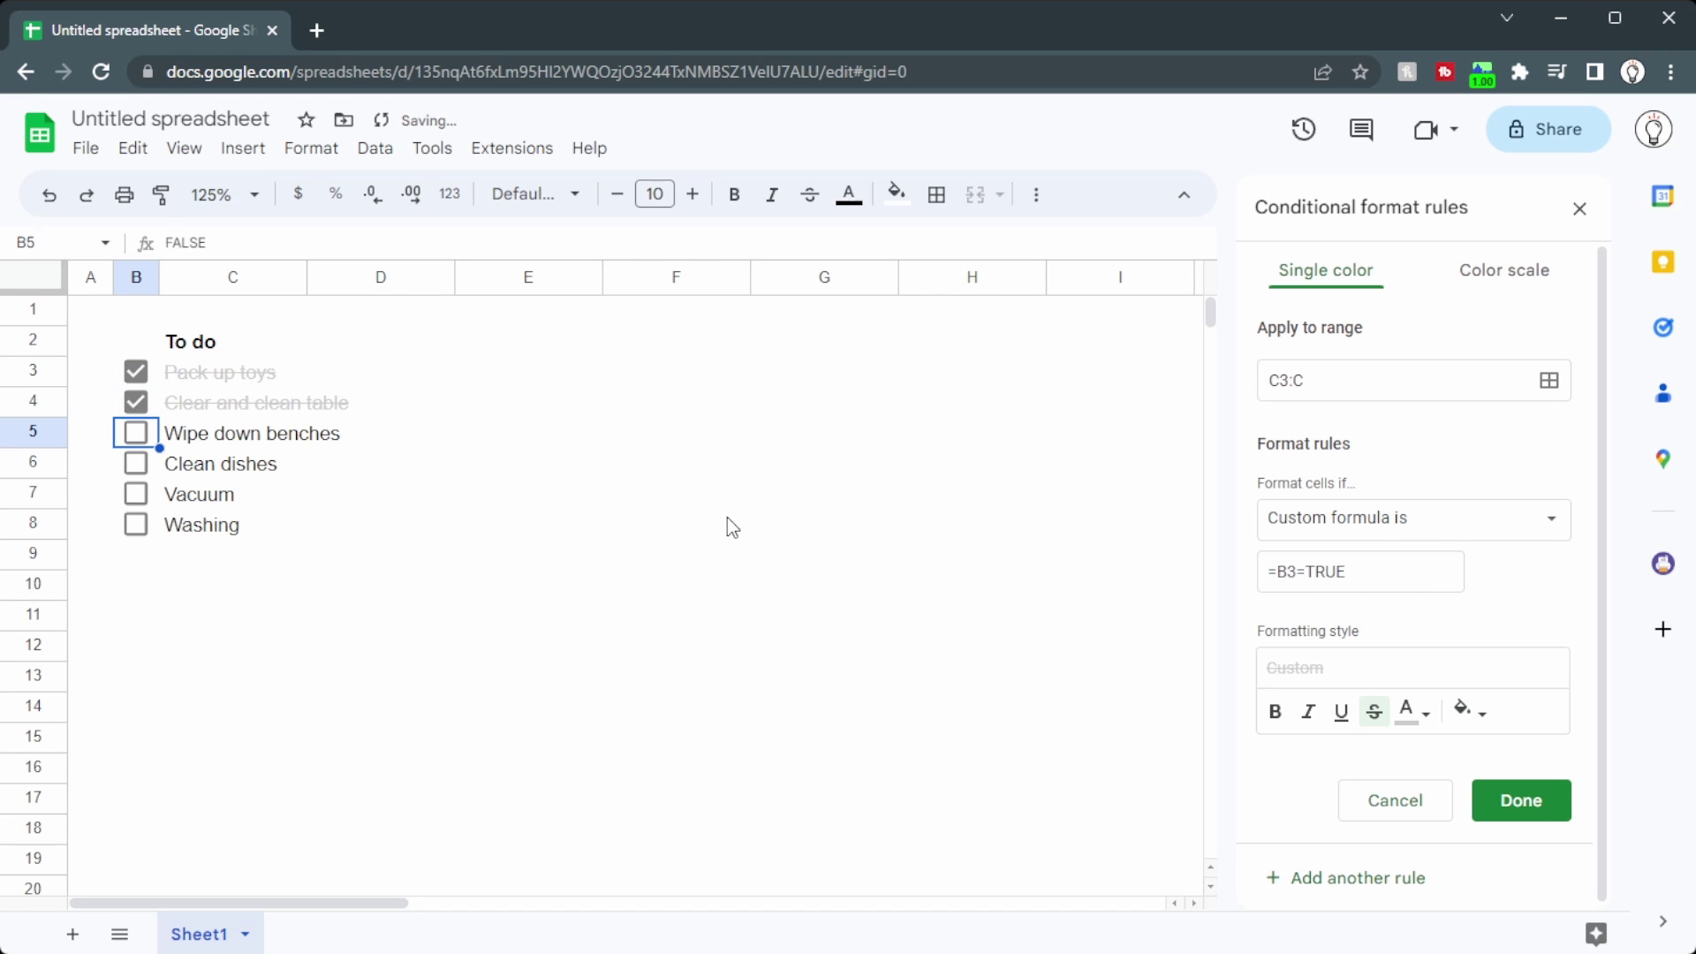
key("space")
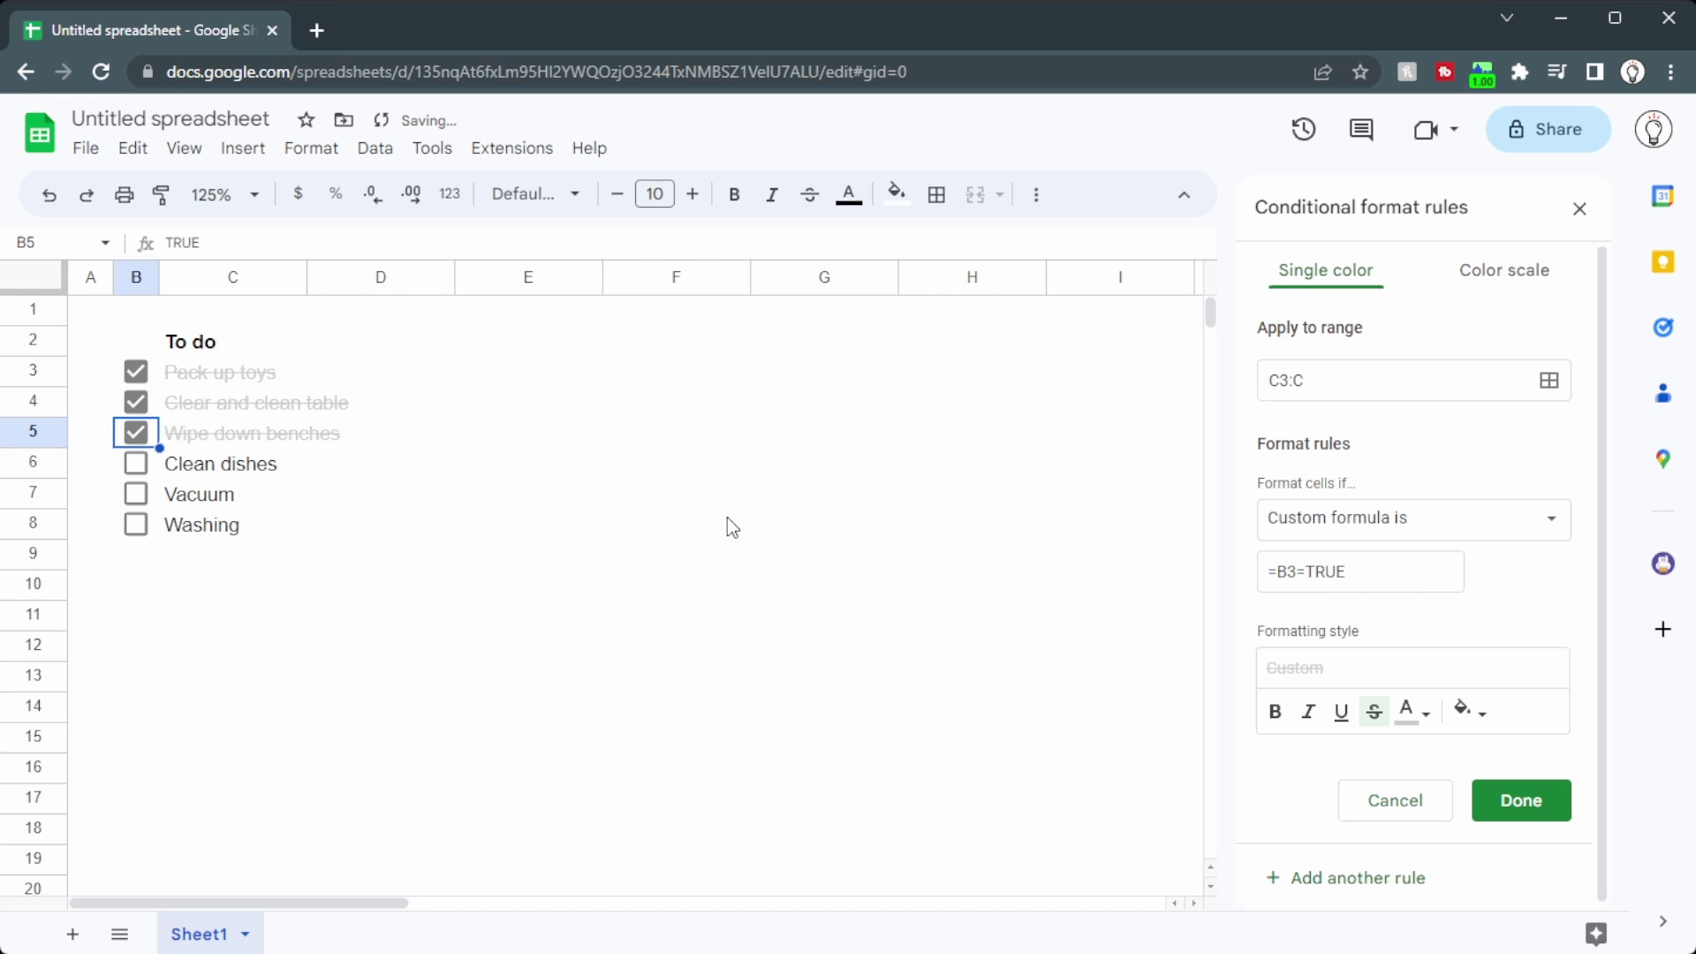
key("Down")
key("space")
key("Down")
key("space")
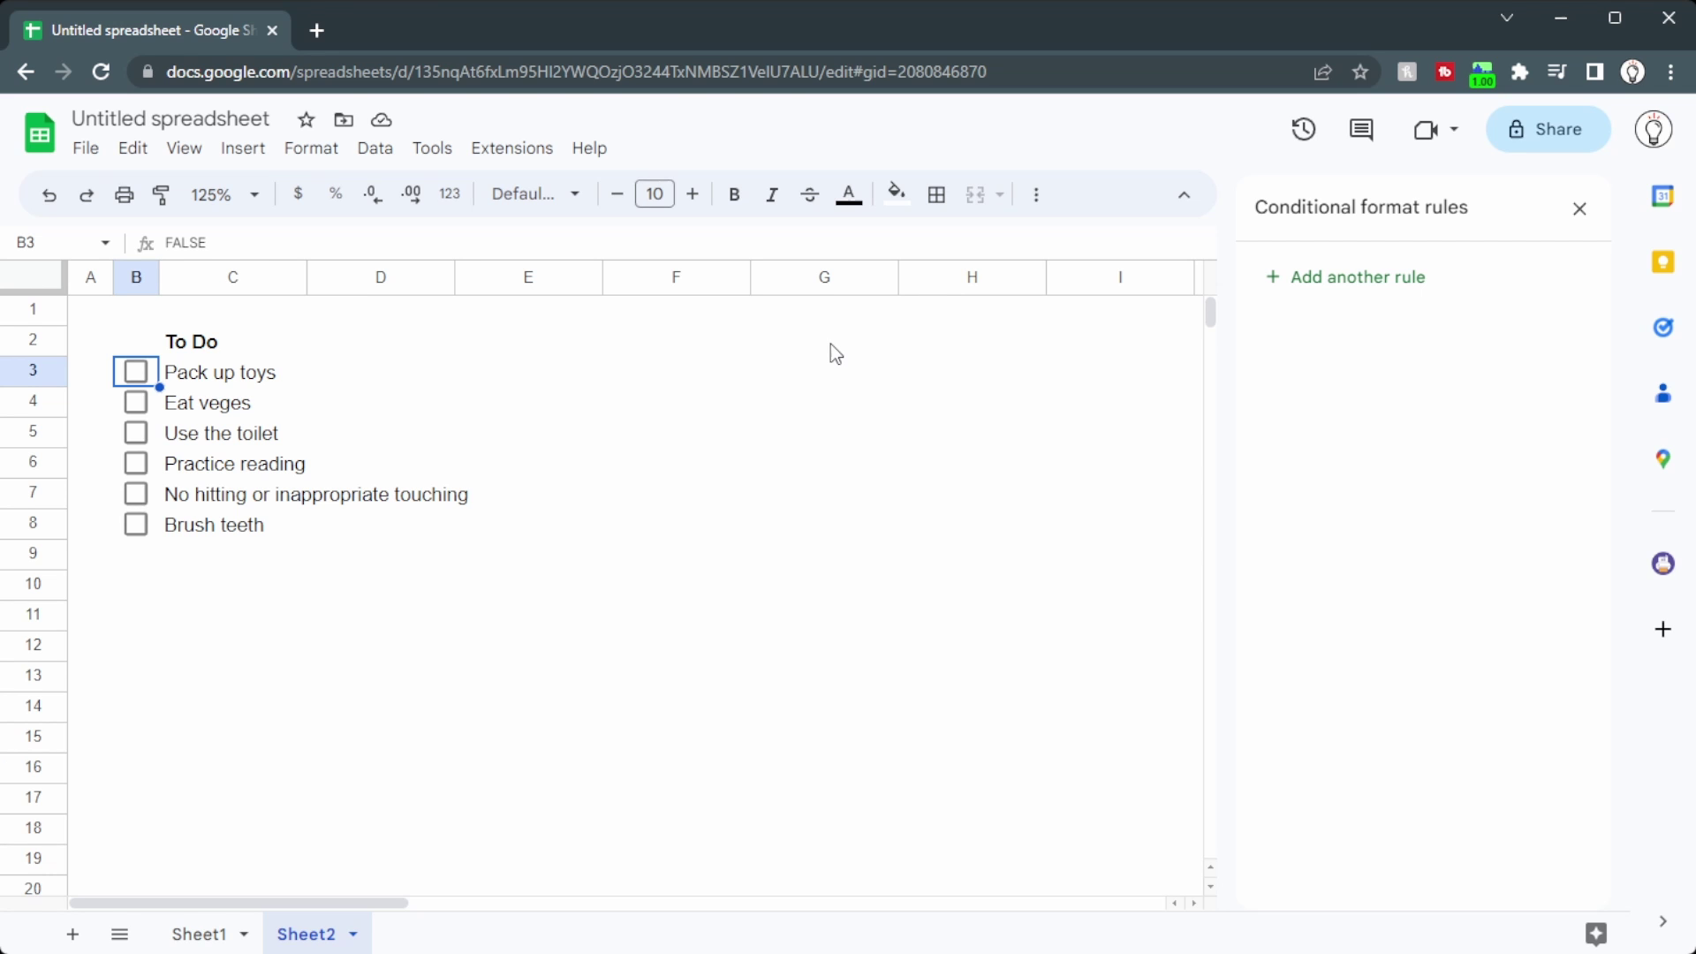
Step: Select the Sheet2 checkbox cells B3 through B8
left_click_drag(152, 375, 152, 523)
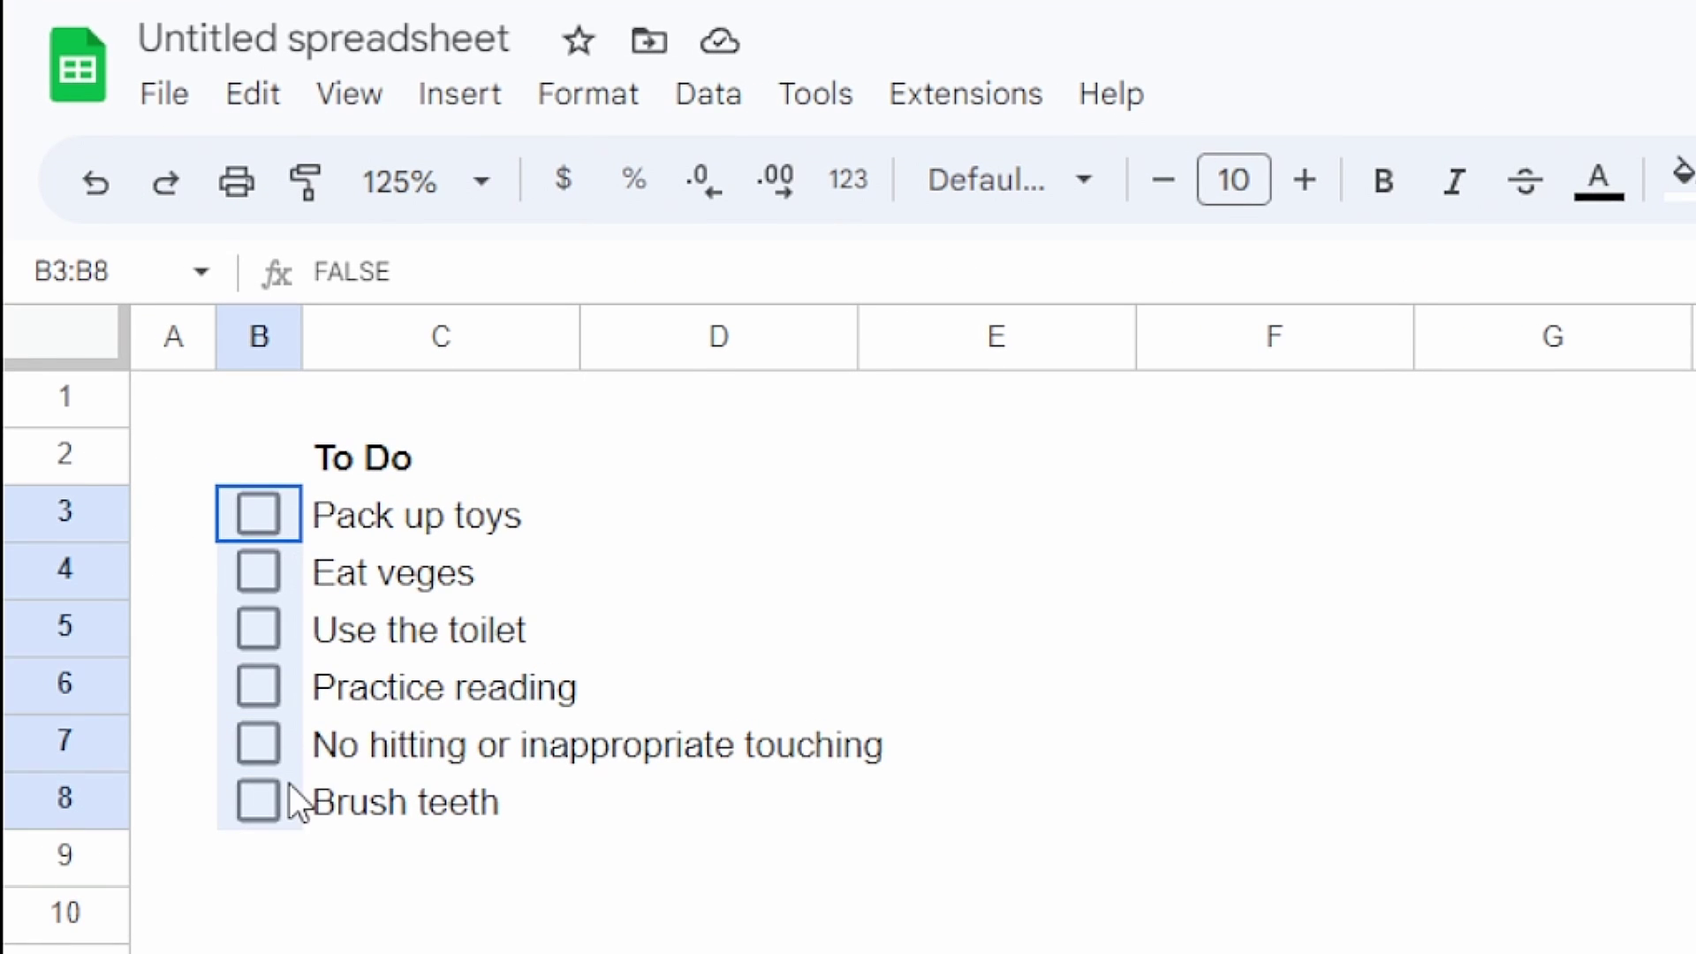
left_click_drag(289, 783, 289, 783)
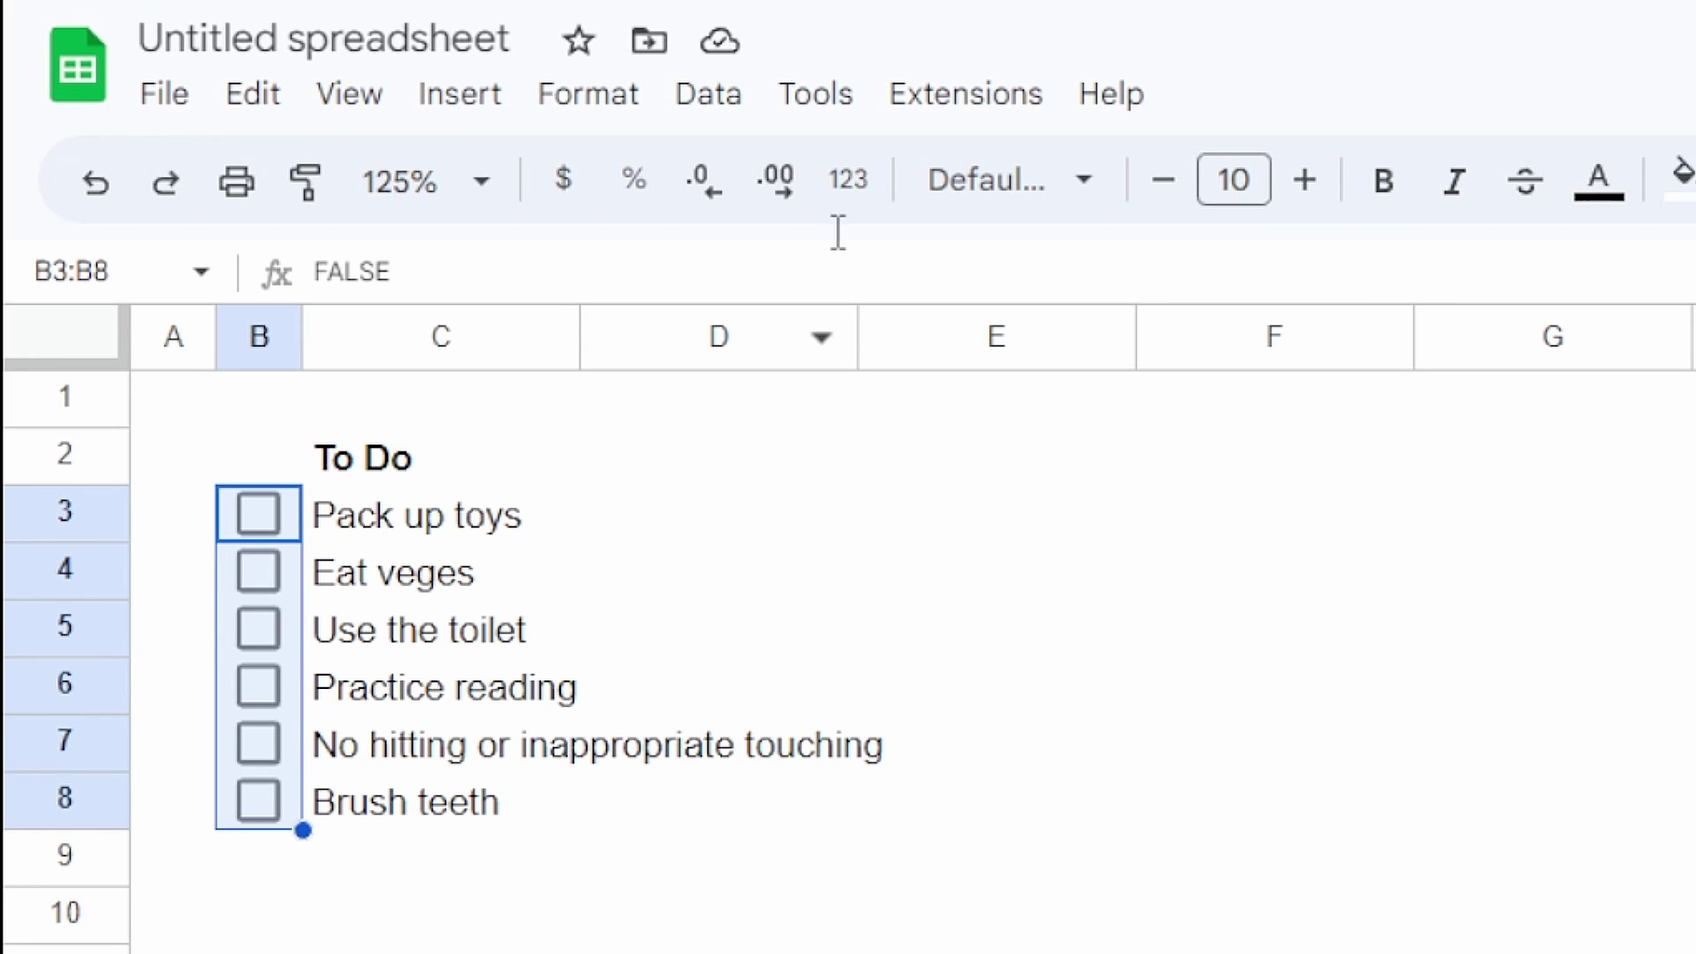
Step: Edit the B3:B8 checkbox validation to use custom values: 0.5 checked, 0 unchecked
left_click(698, 95)
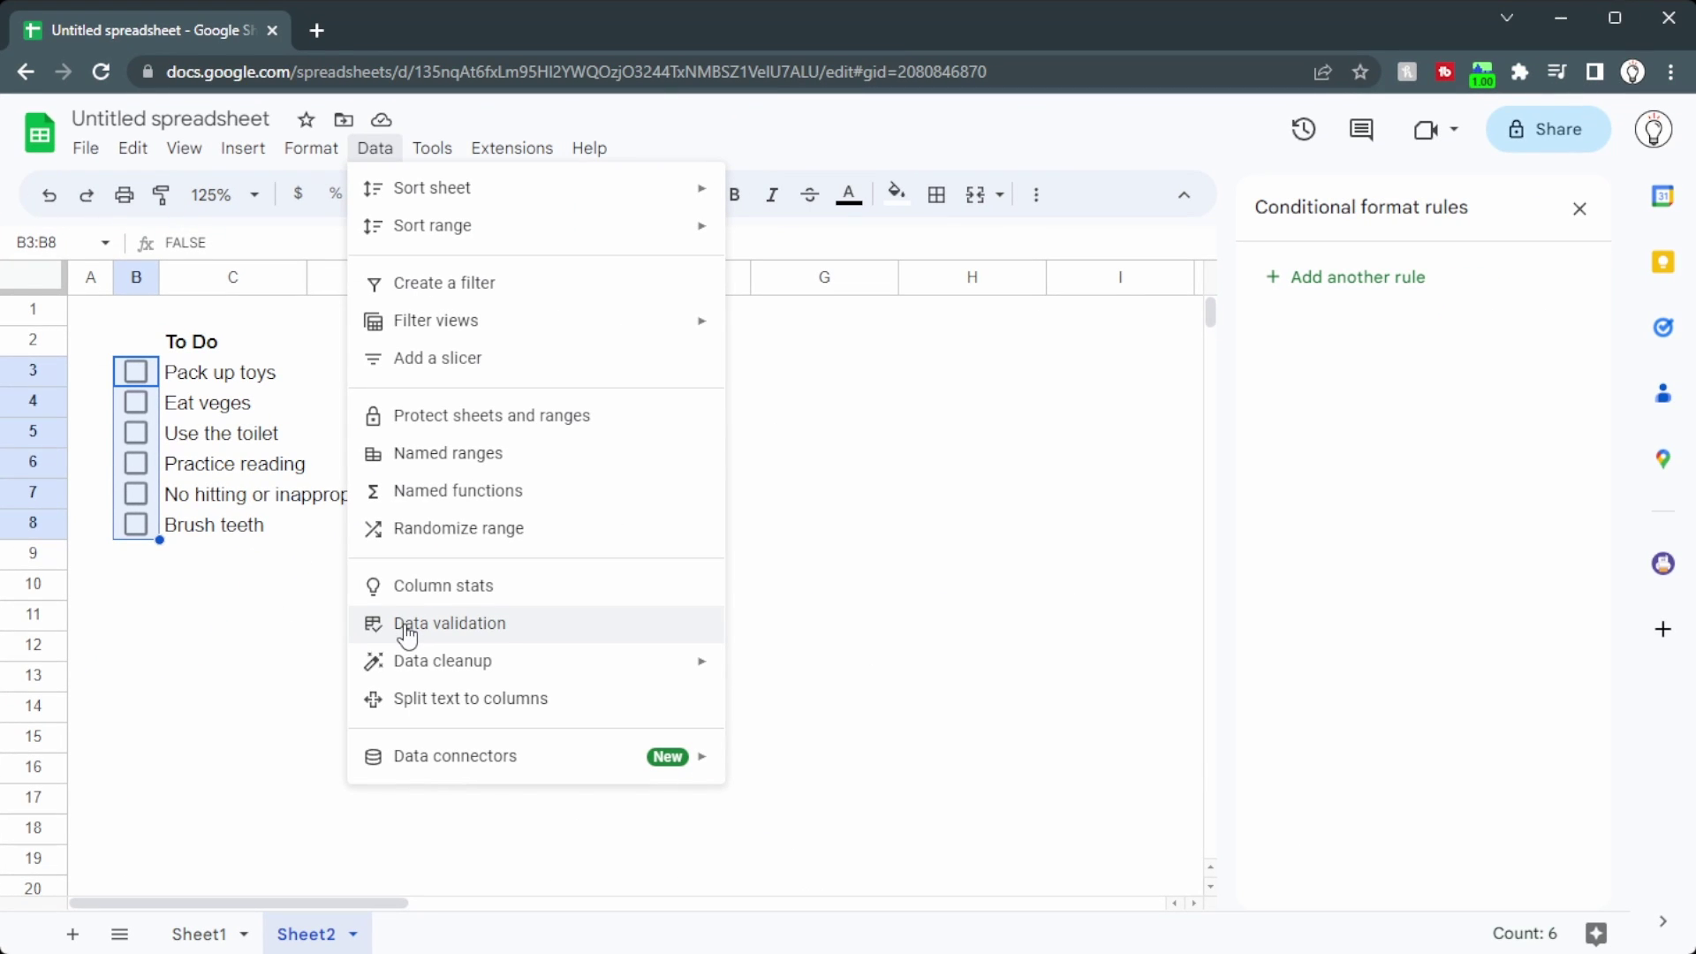
left_click(408, 626)
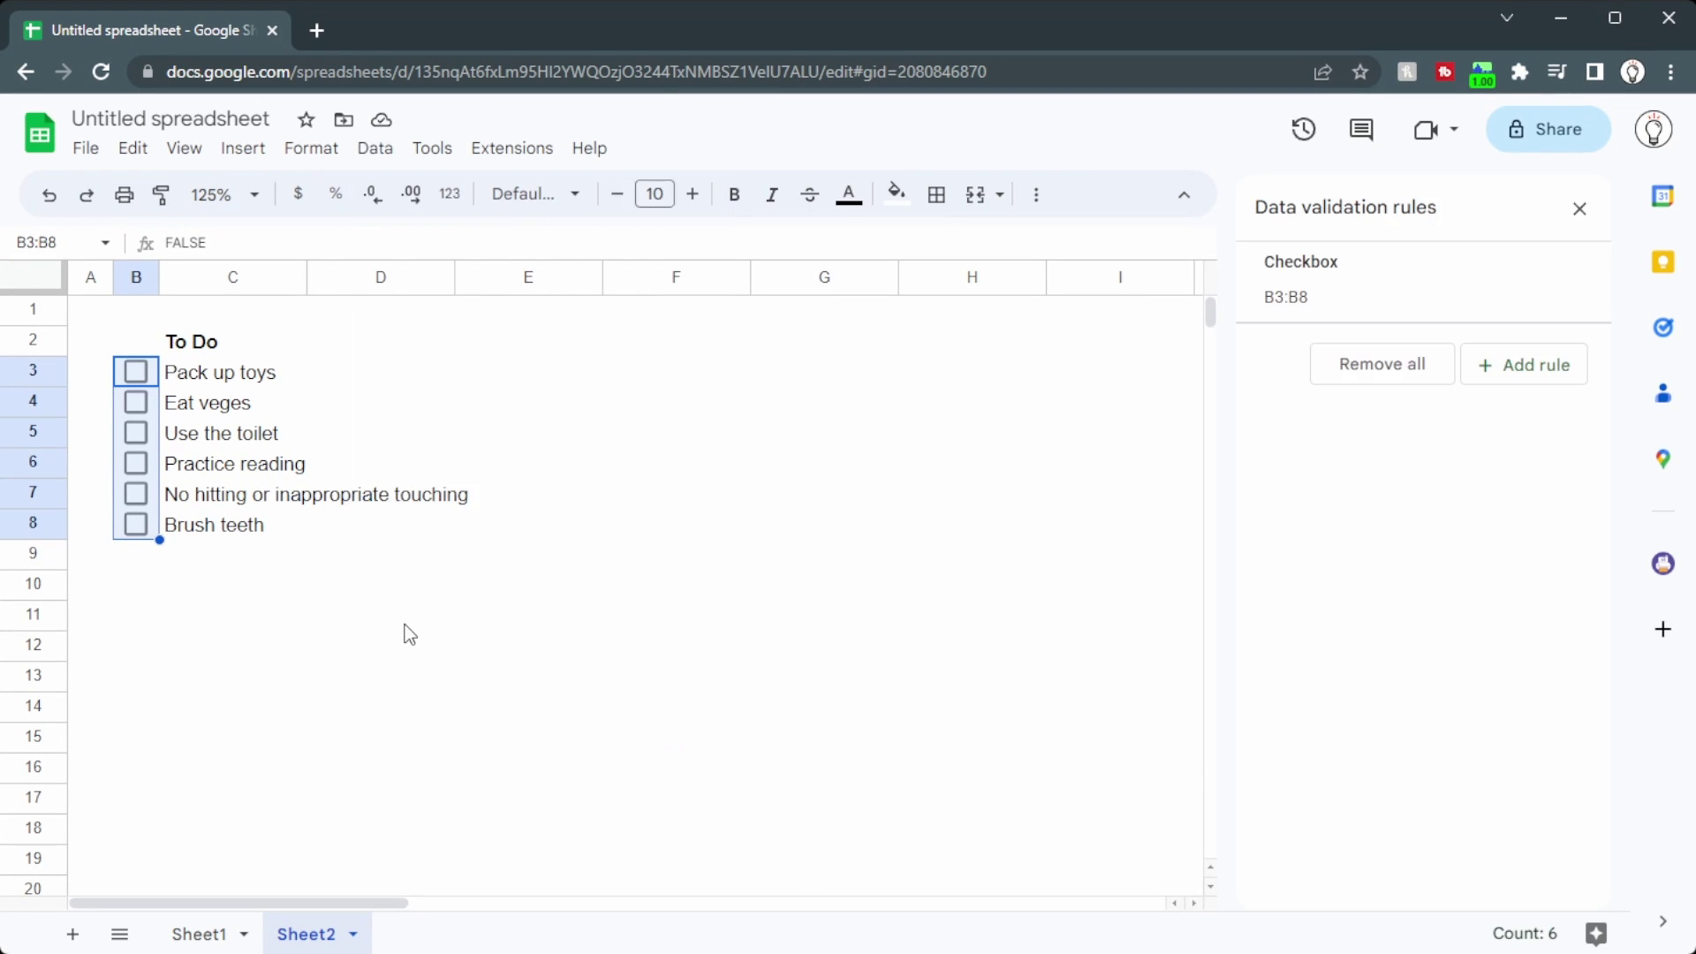
left_click(1370, 287)
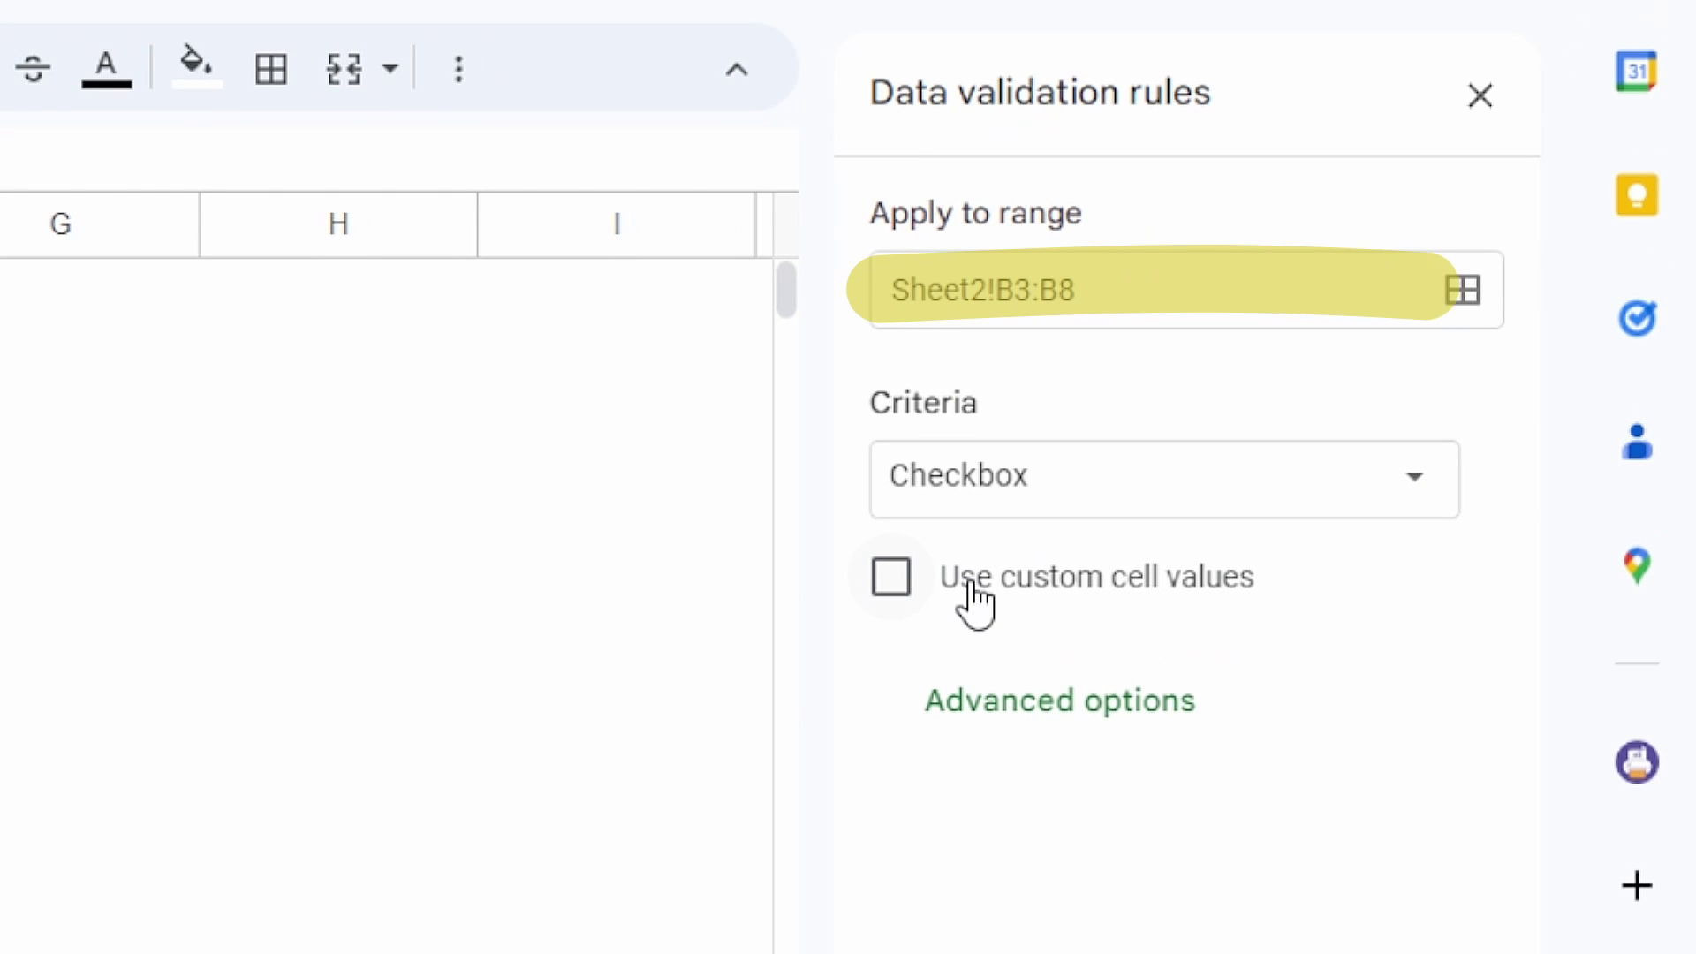
left_click(971, 588)
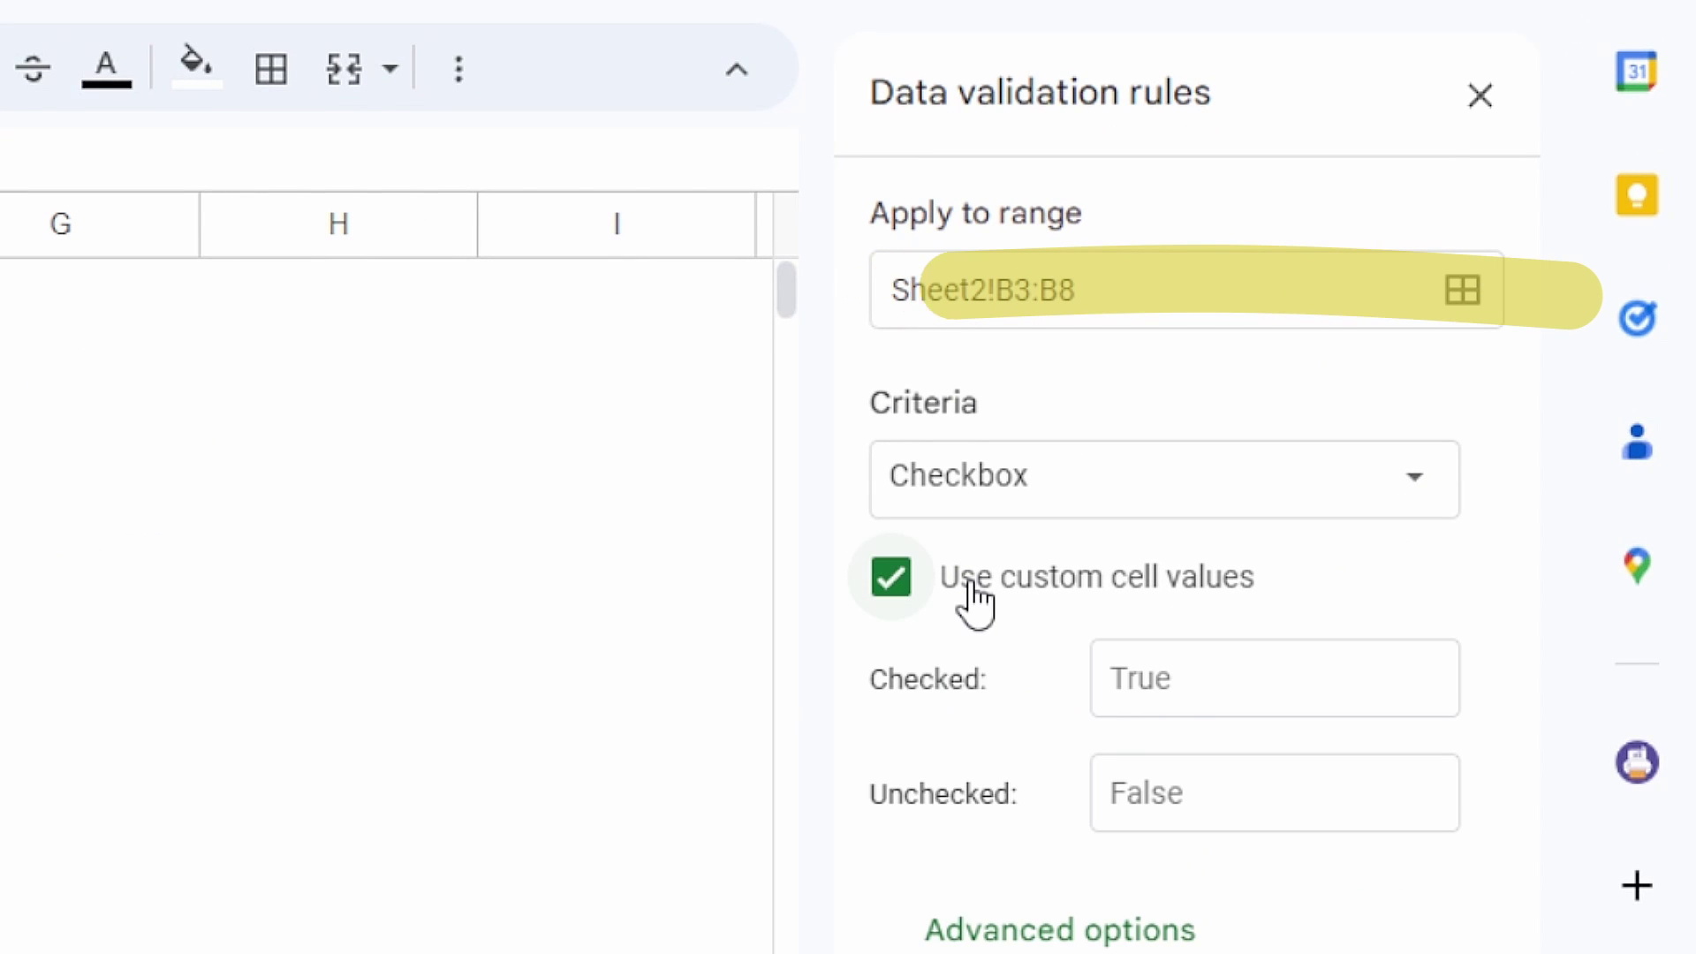
left_click(1248, 692)
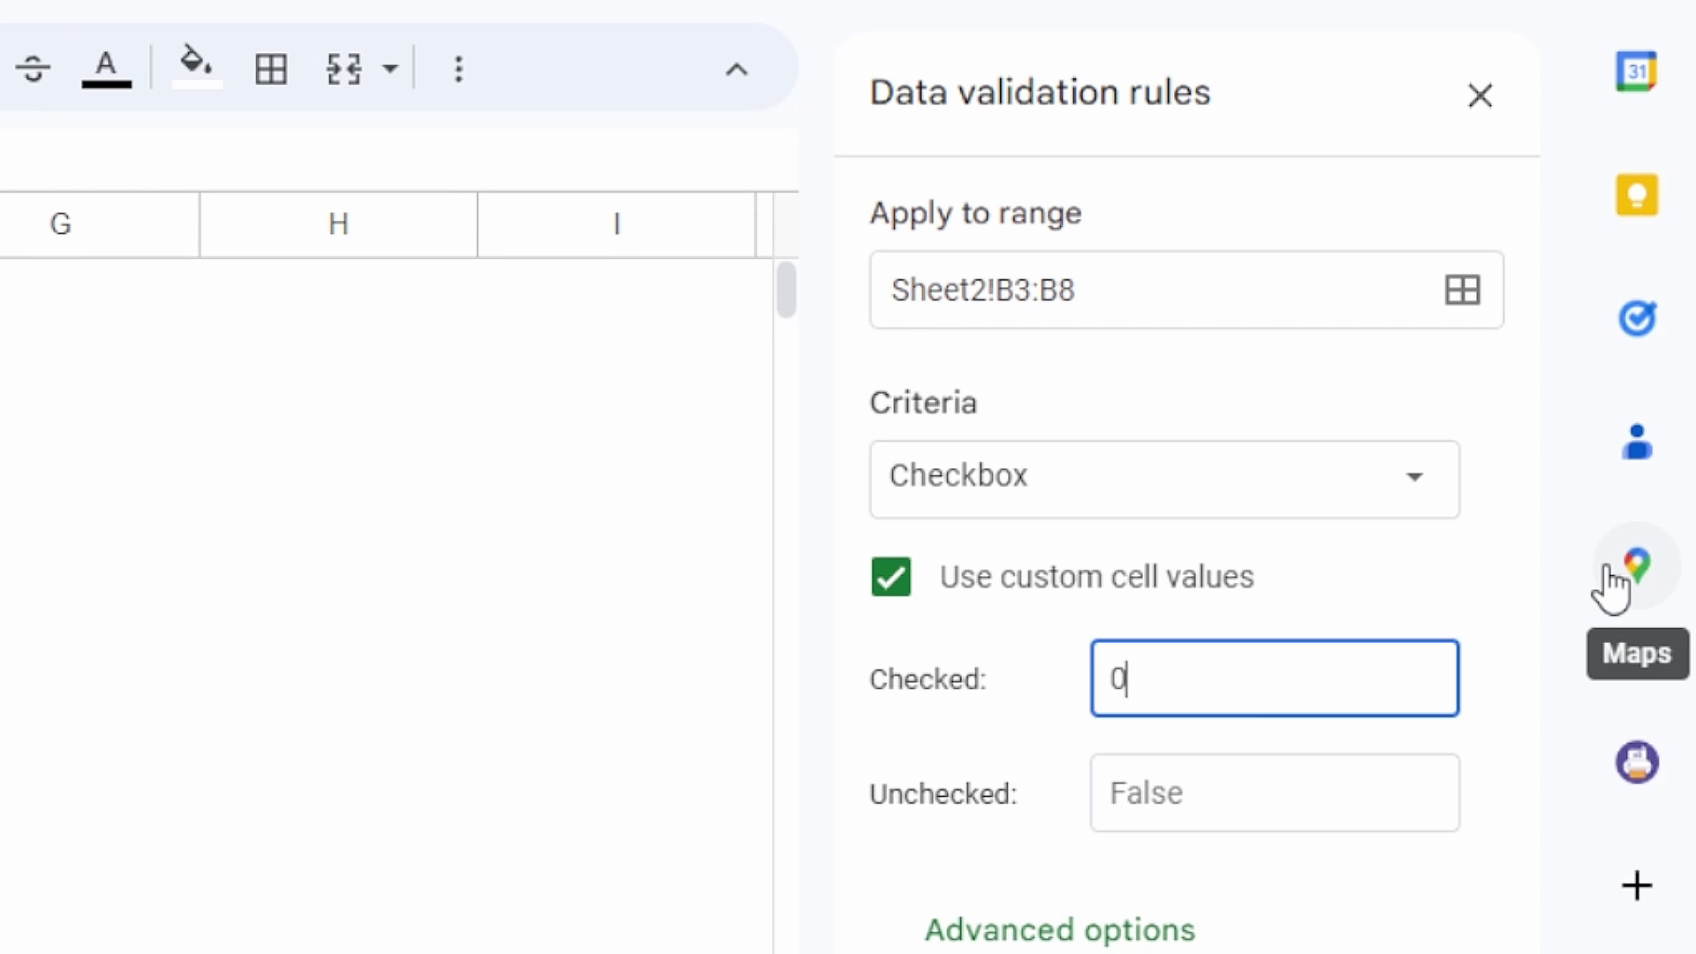
left_click(1283, 793)
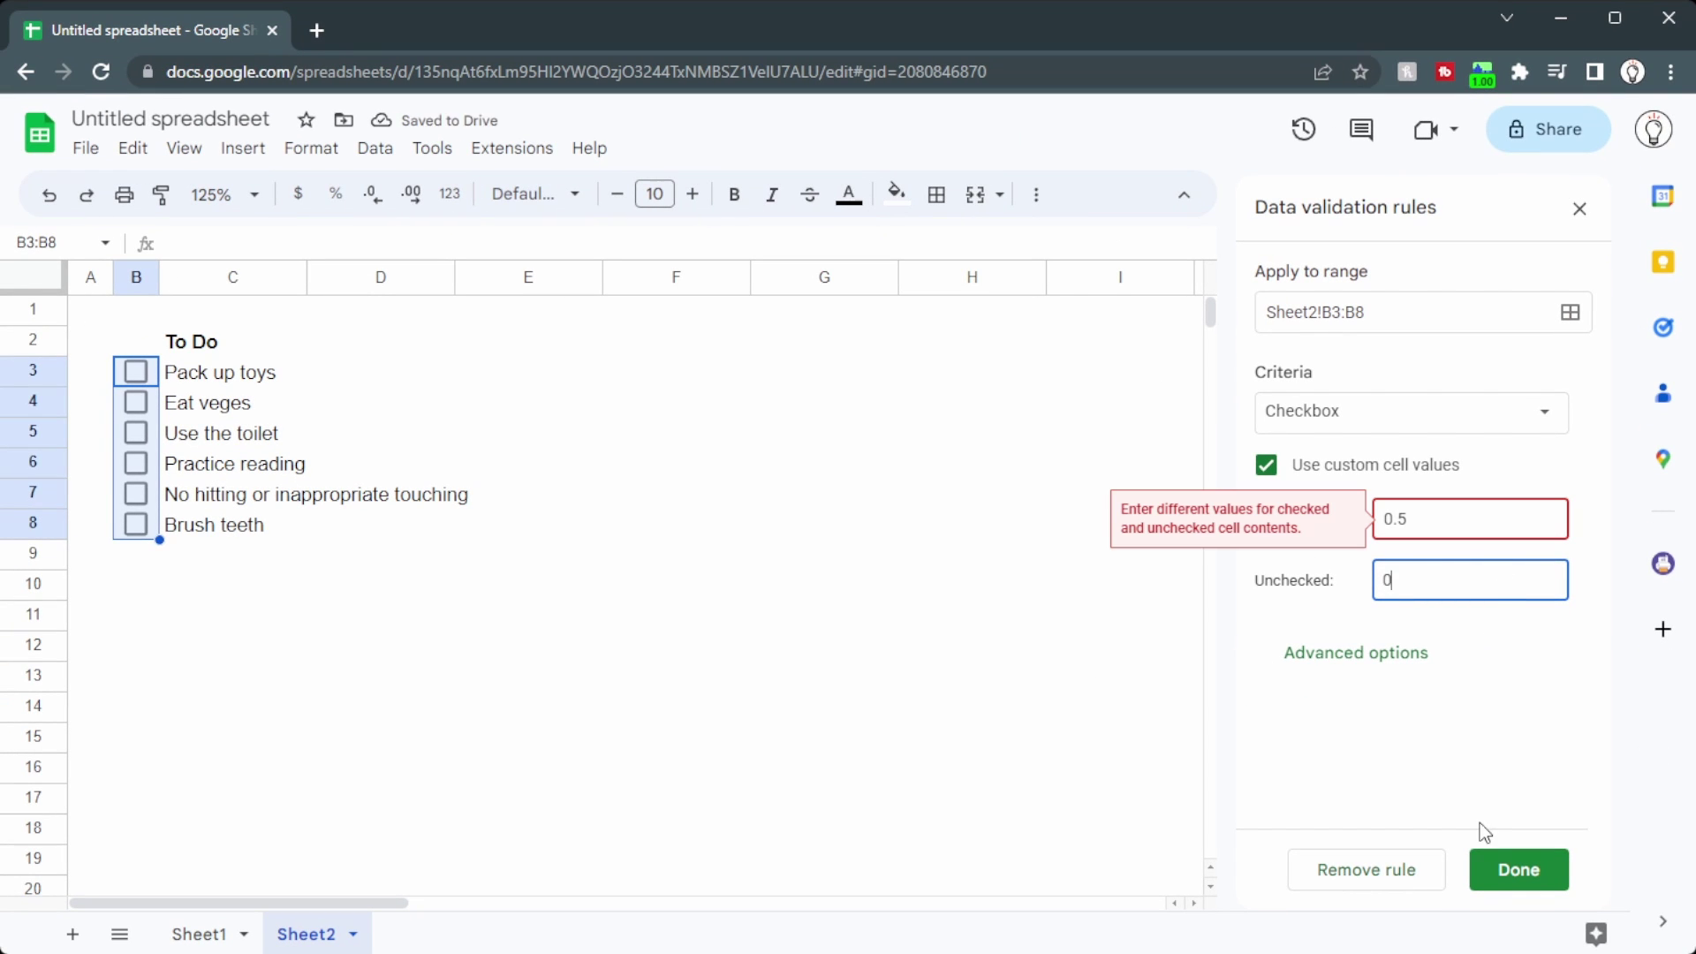
left_click(1509, 669)
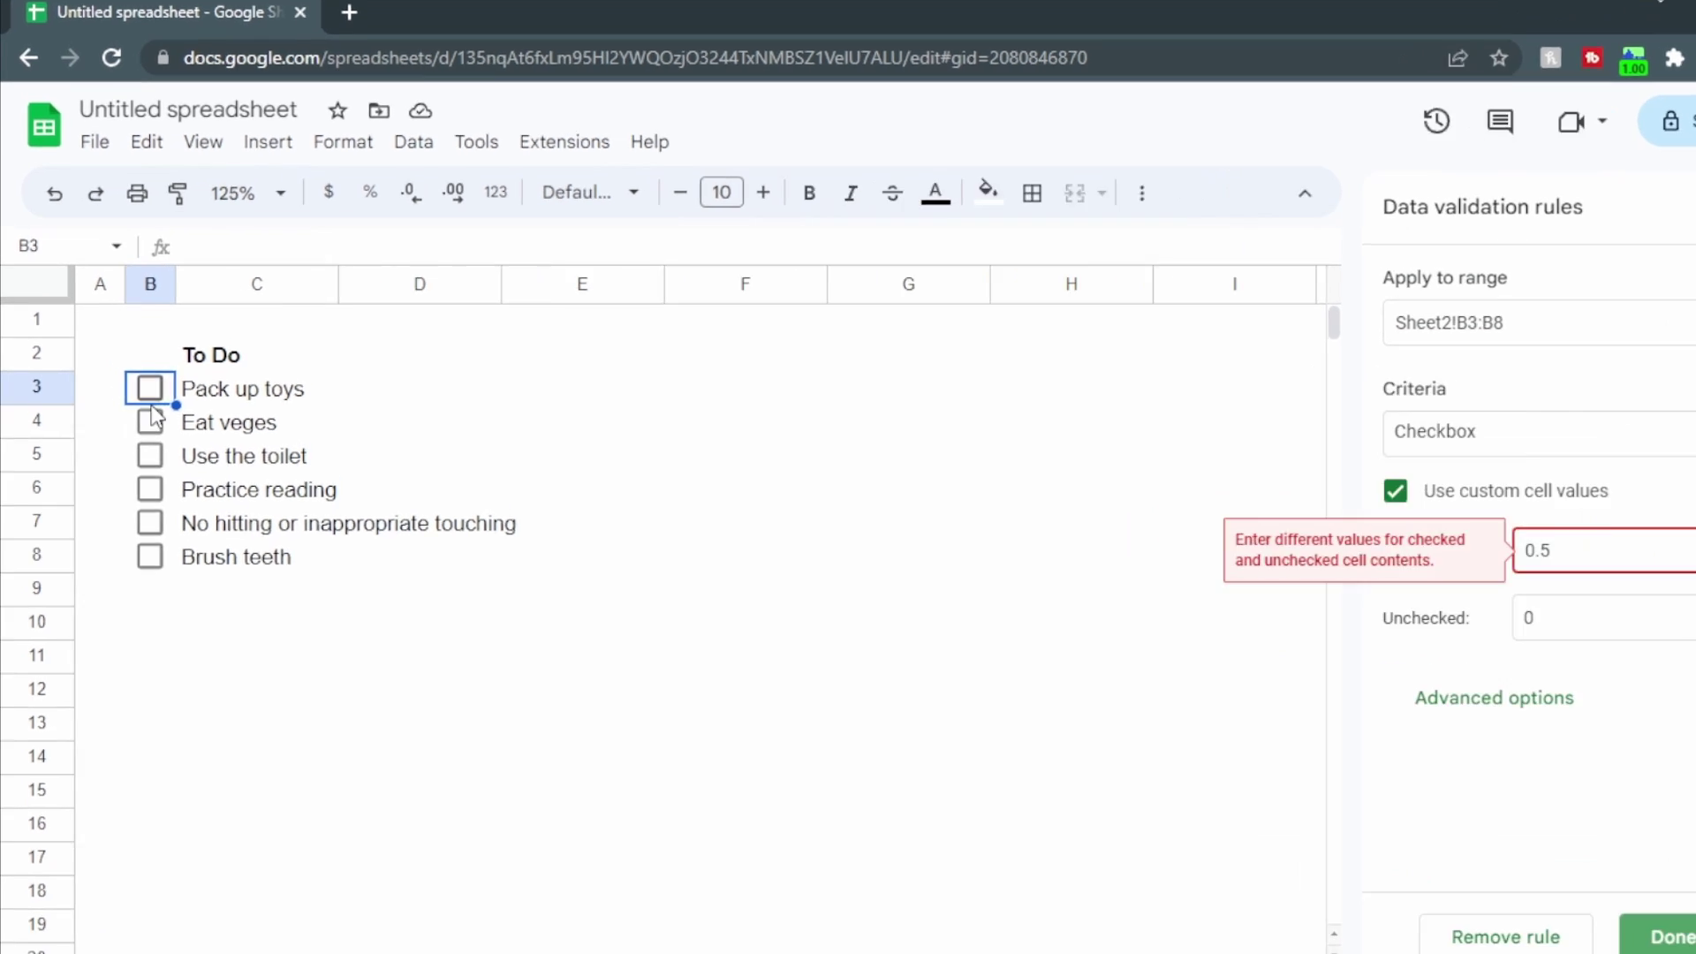
Step: Tick Pack up toys, label B10 'Total' and enter =sum(B3:B8) in C10
left_click(155, 387)
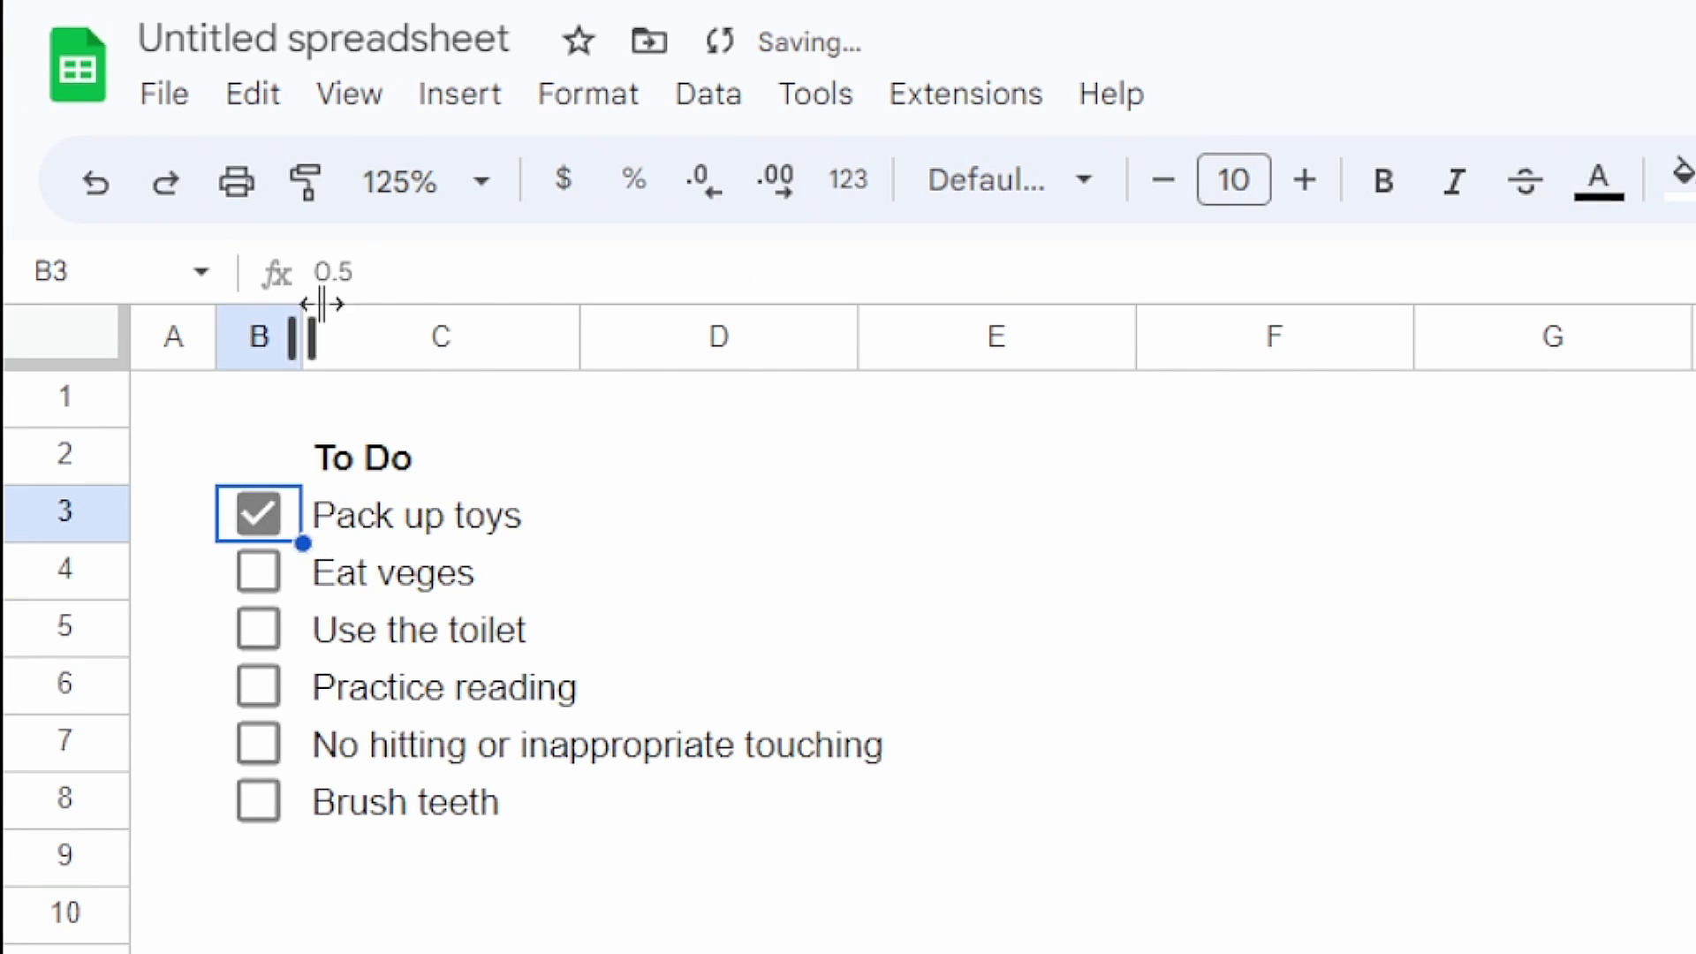
left_click(136, 584)
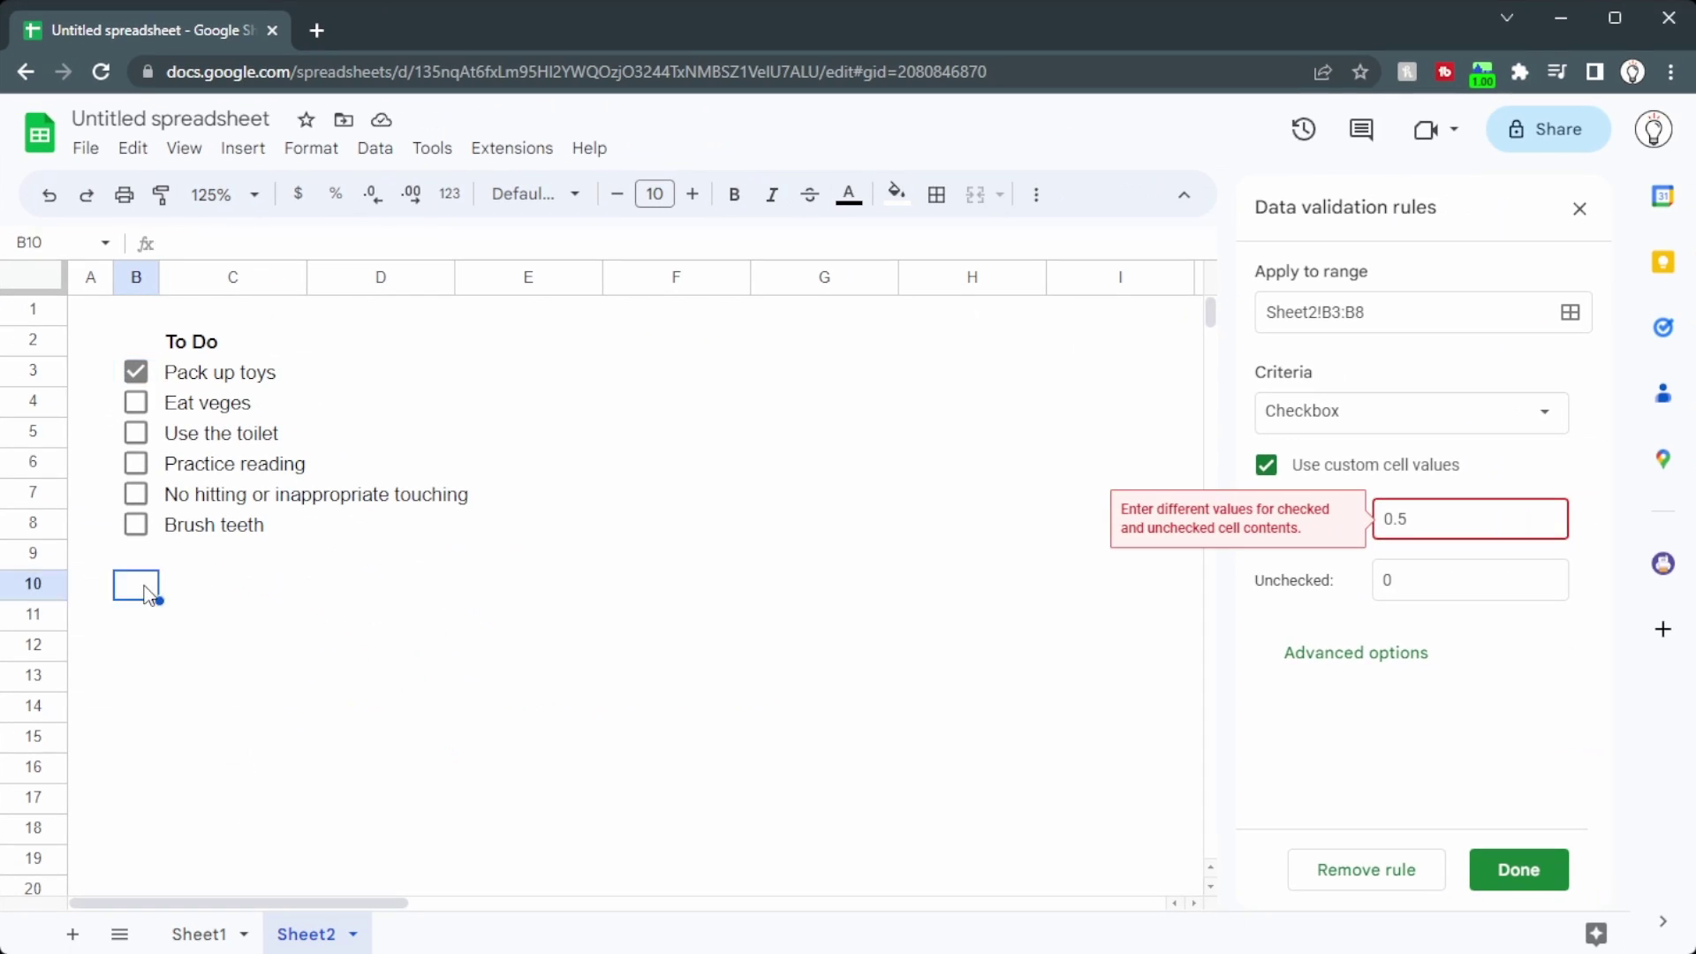
type("Total:")
key("Tab")
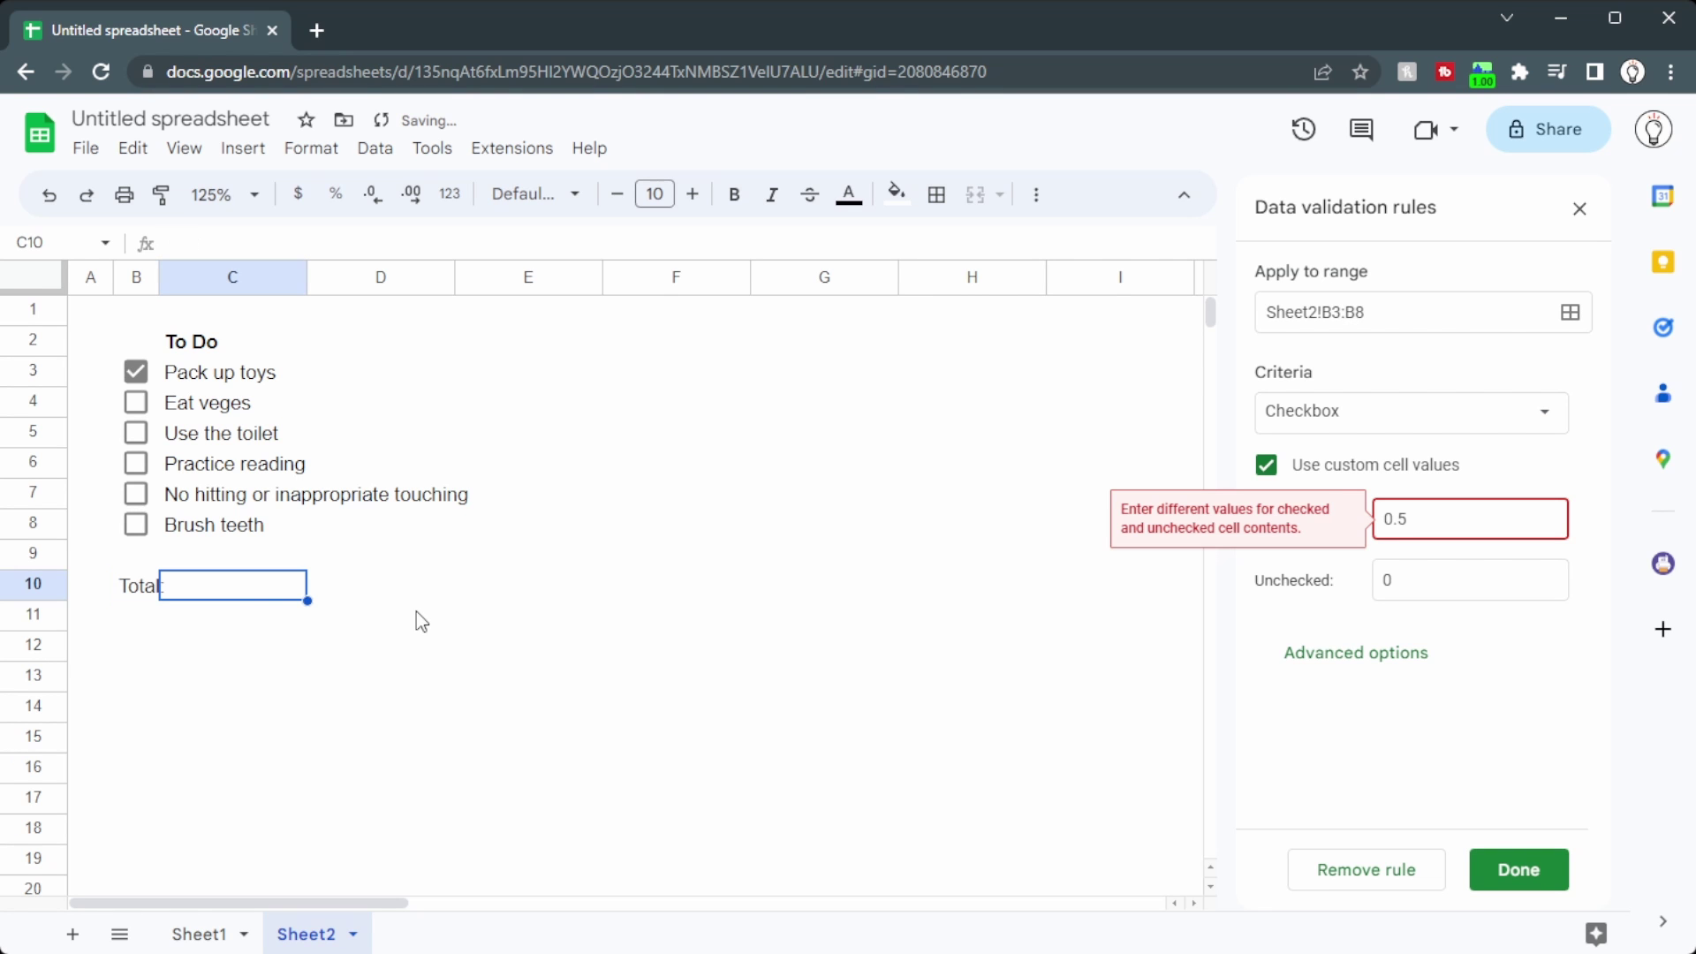
type("=sum")
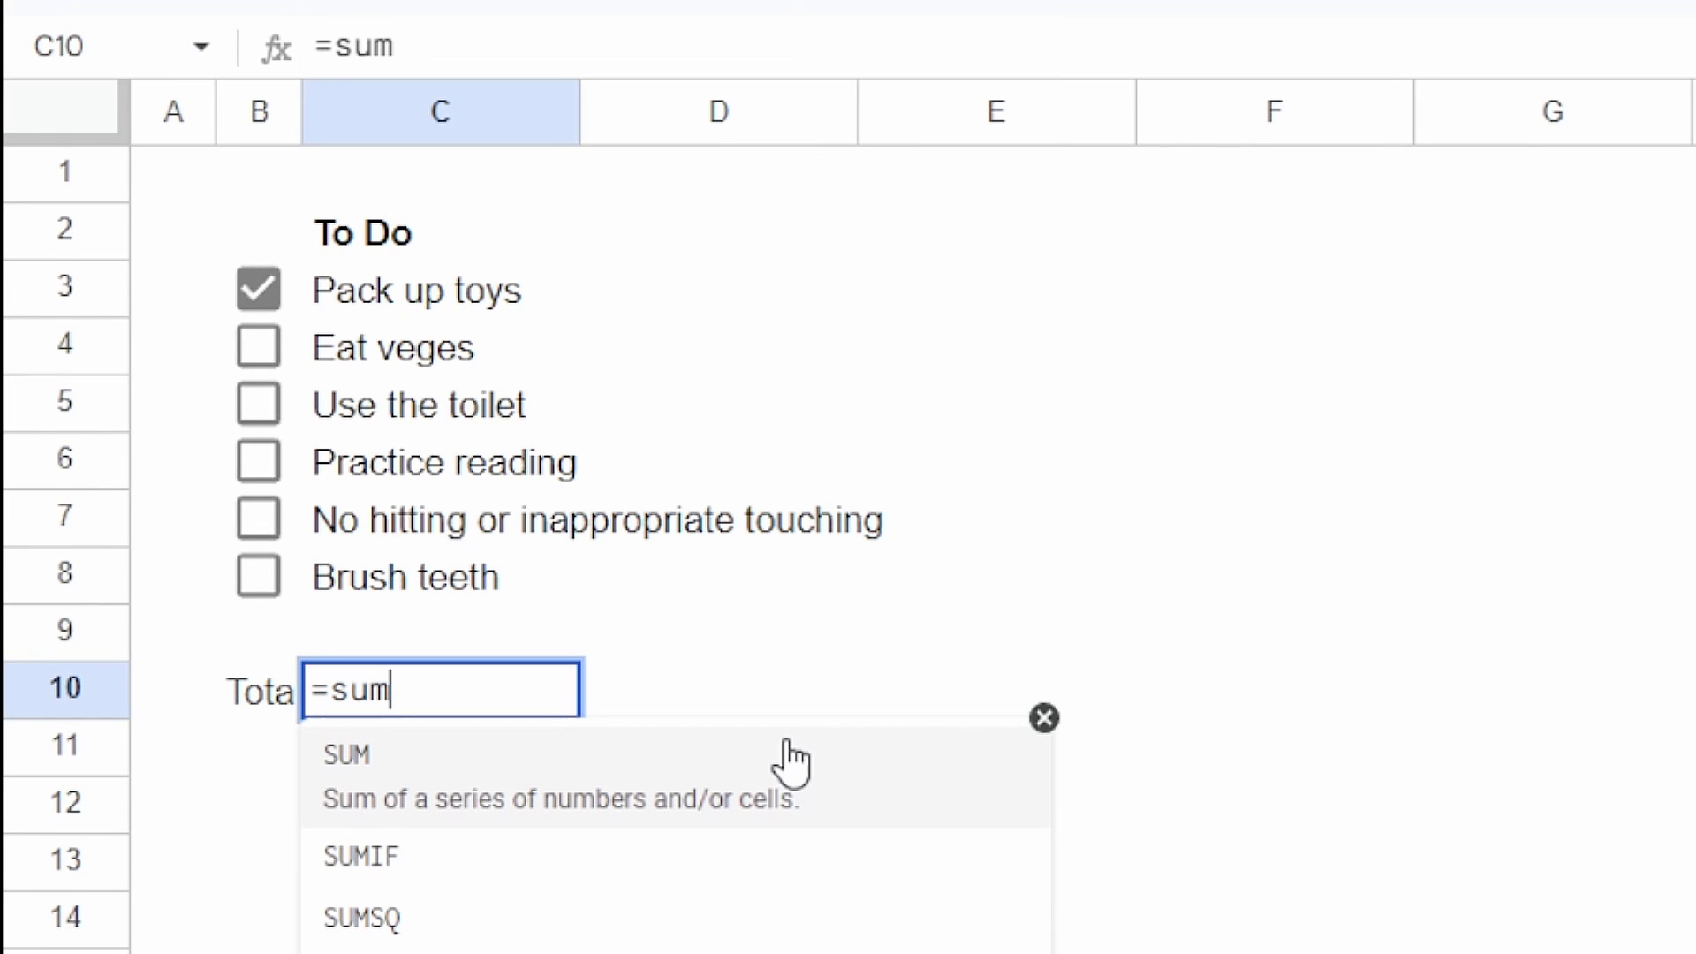
type("(")
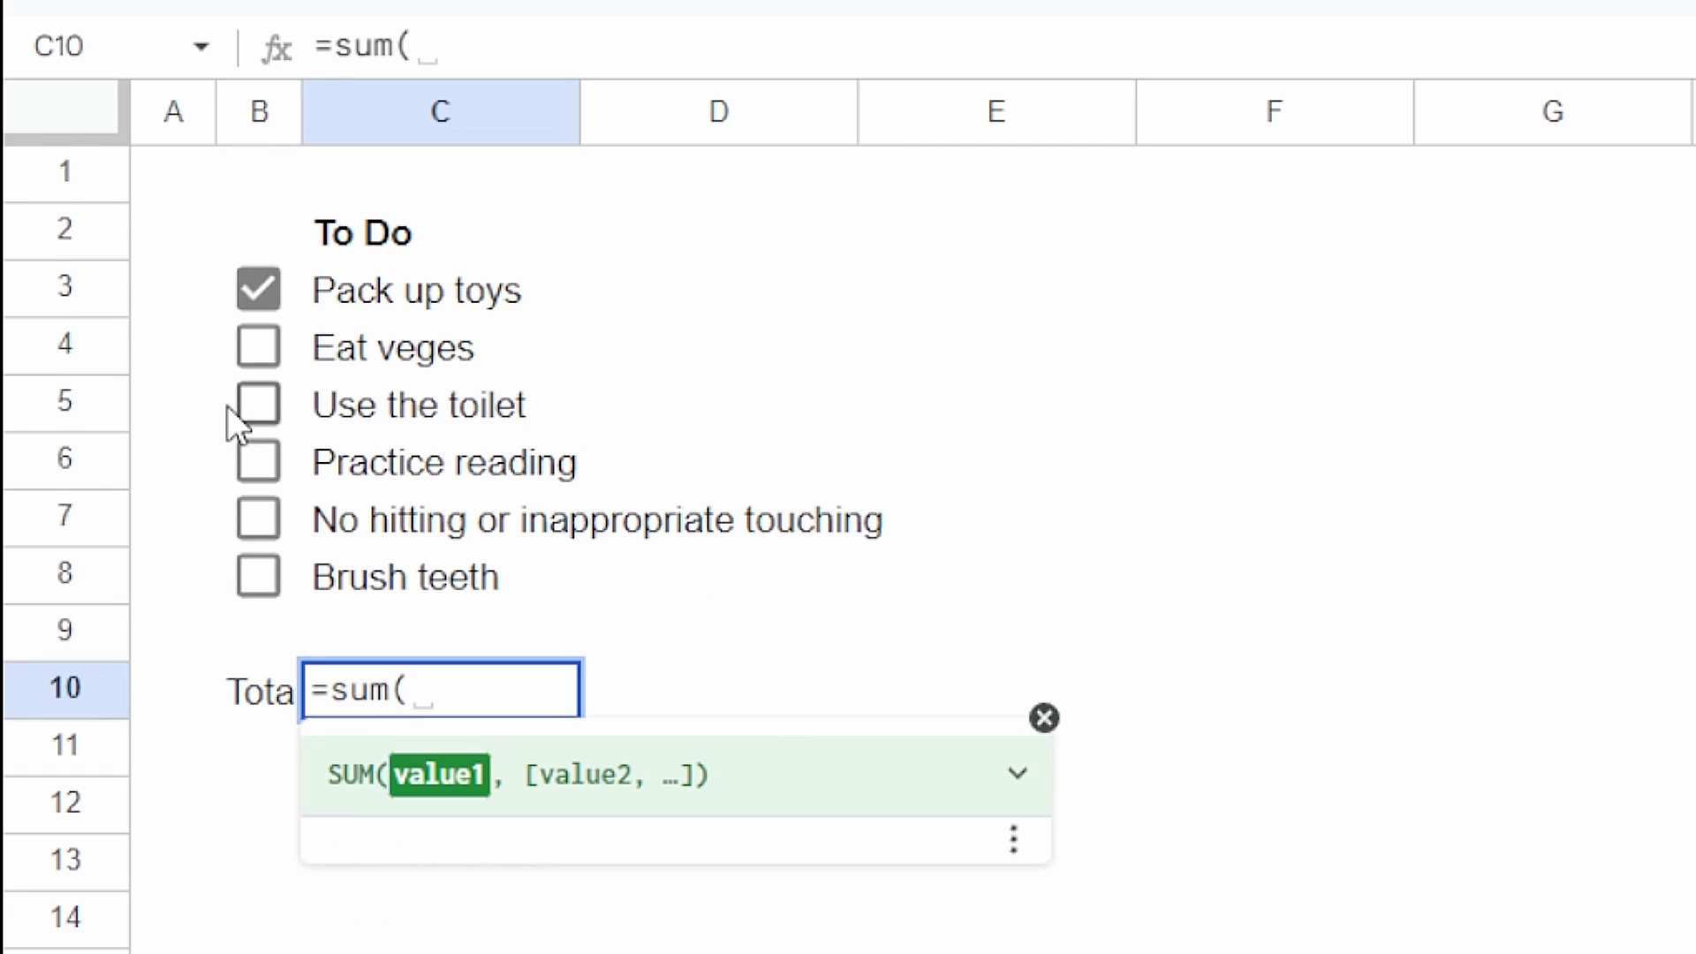
left_click_drag(227, 311, 265, 571)
key("Return")
key("Up")
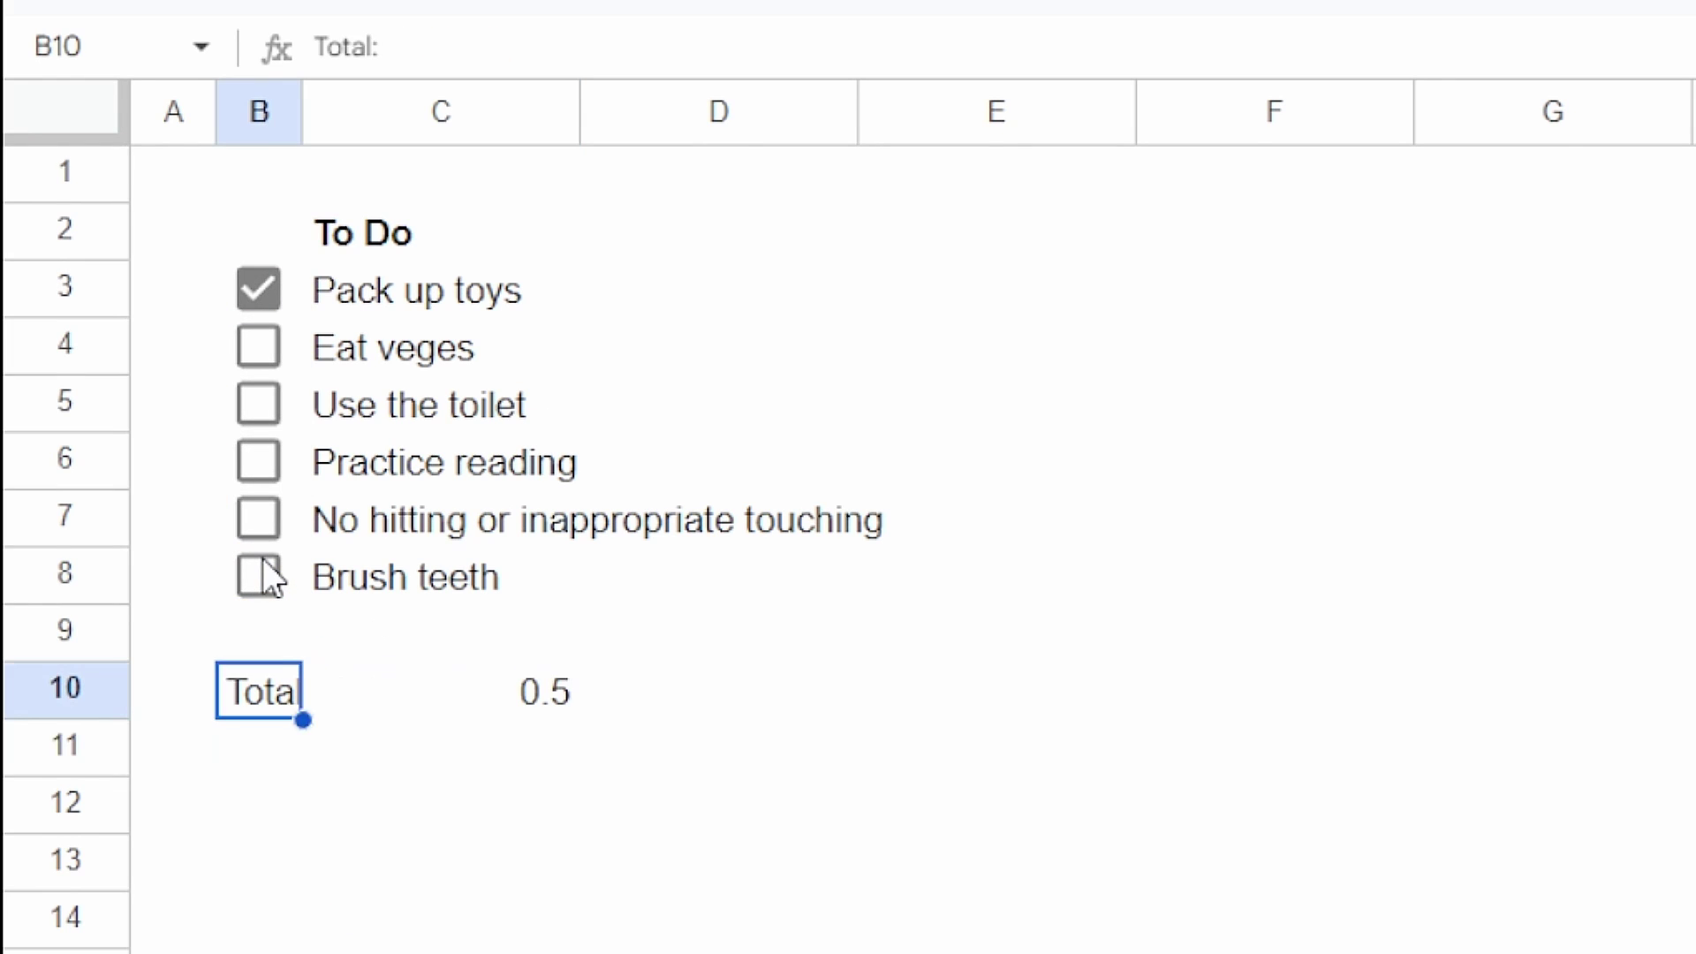
key("Right")
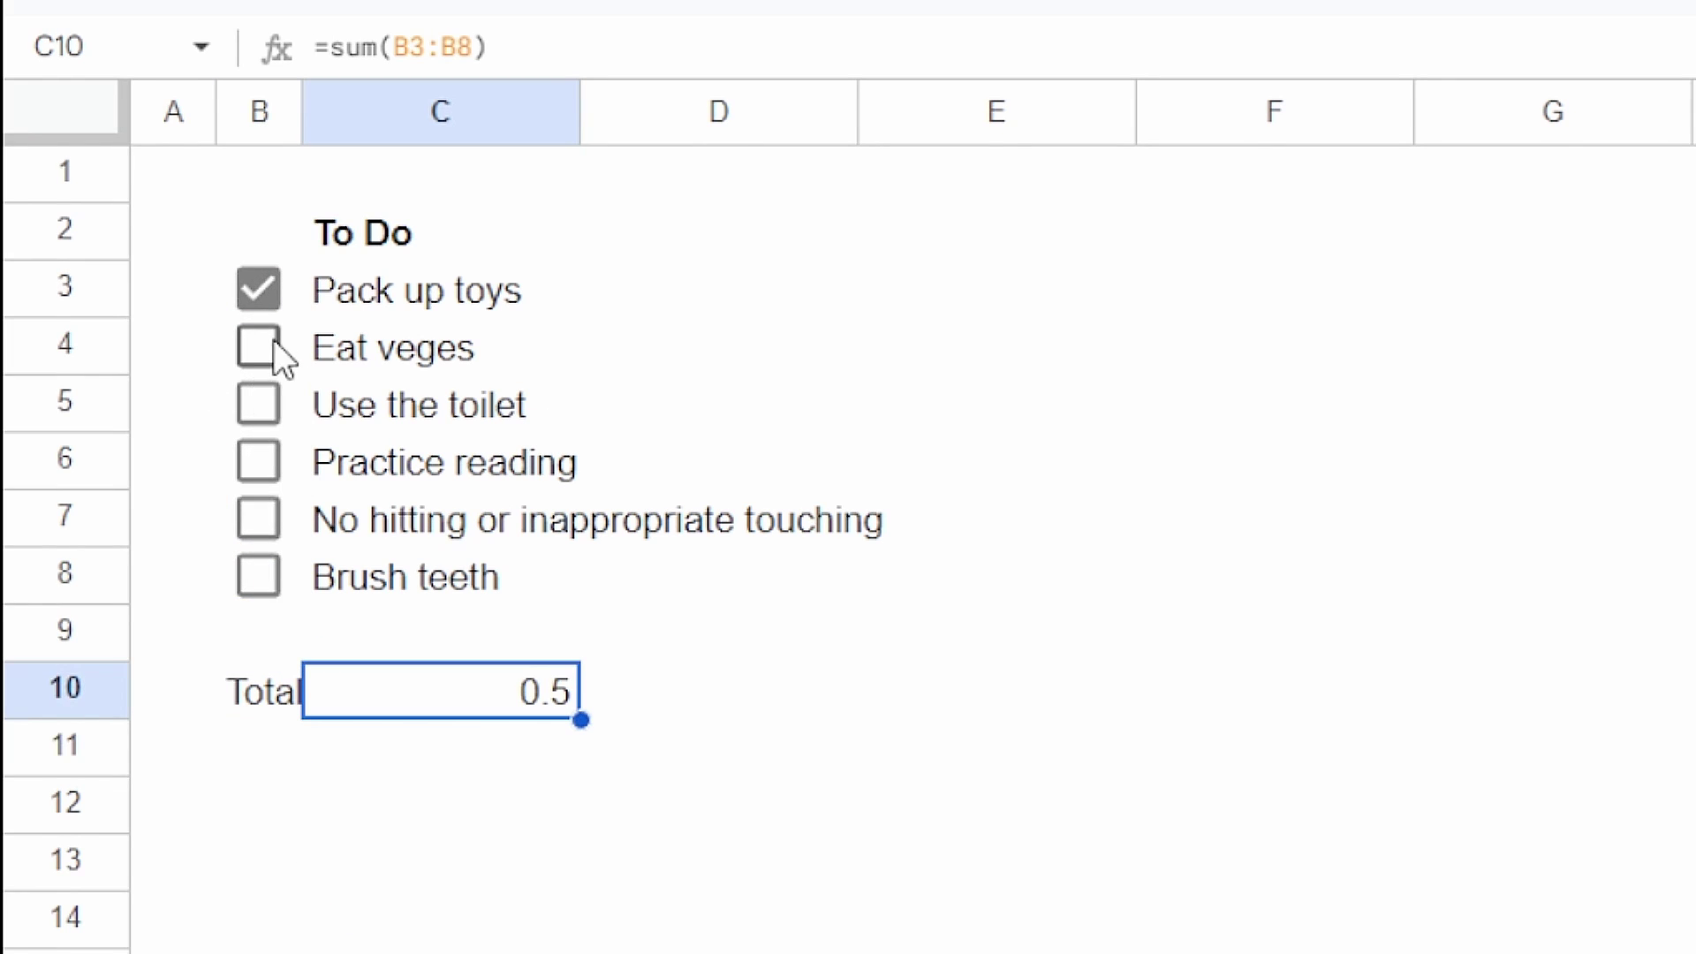
Step: Tick Eat veges, Use the toilet, Practice reading and No hitting, then close both rule panels
left_click(265, 346)
left_click(258, 405)
left_click(257, 461)
left_click(254, 518)
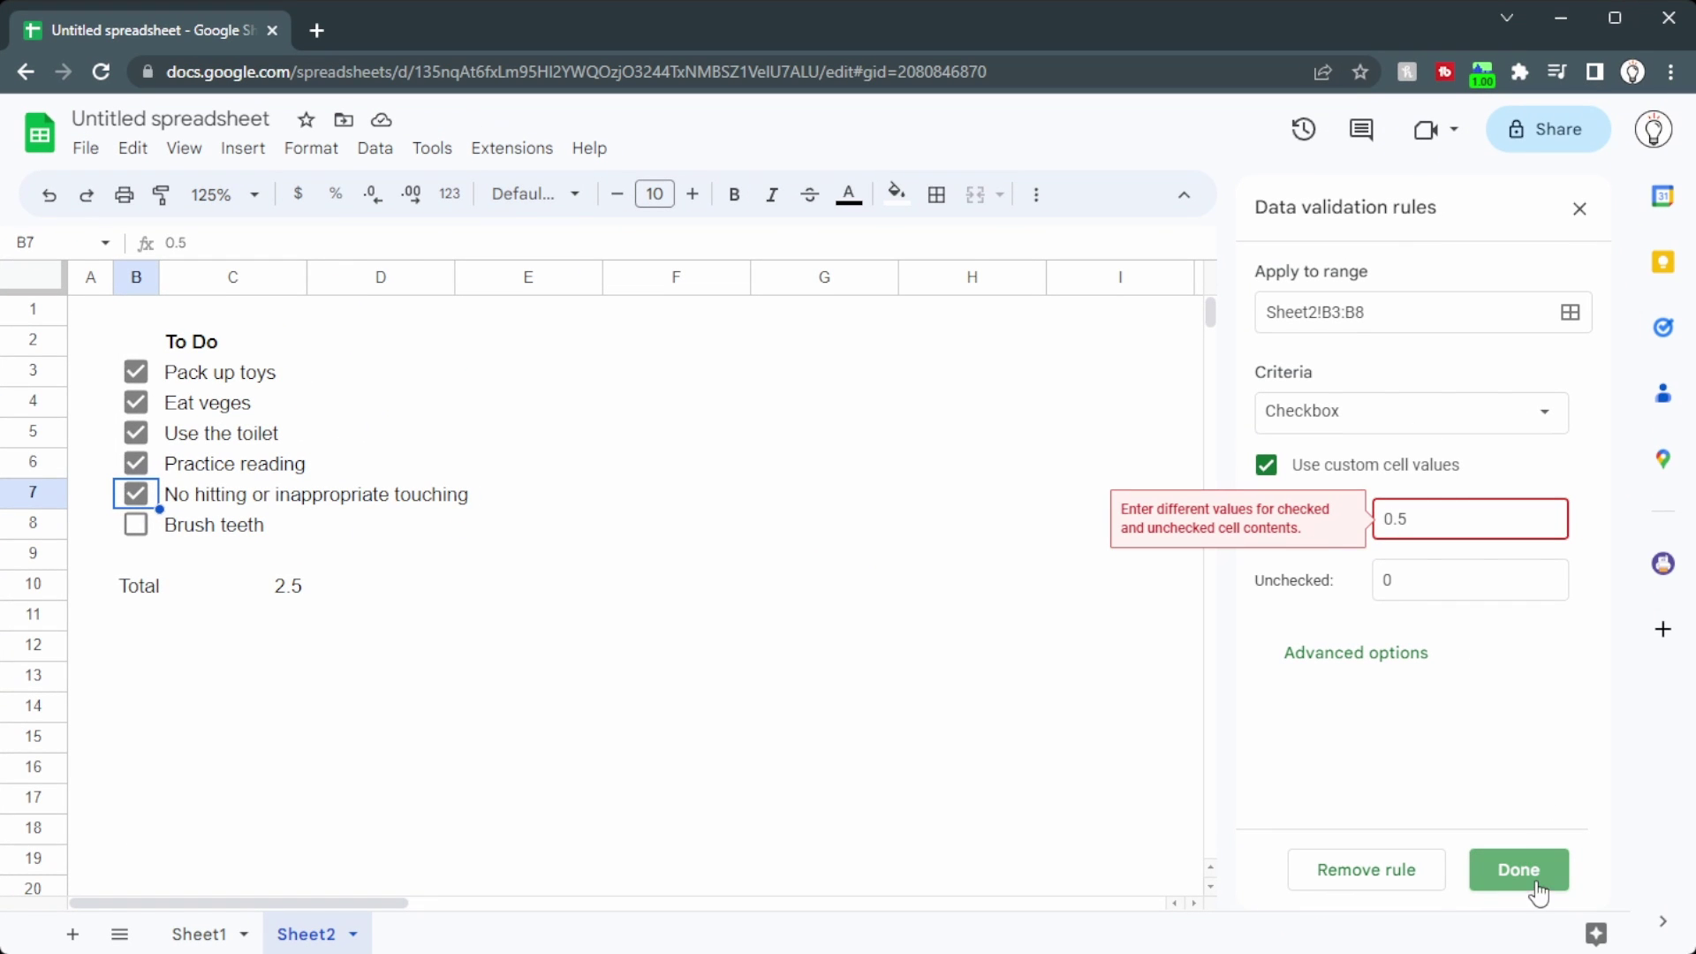
left_click(1579, 209)
left_click(1579, 211)
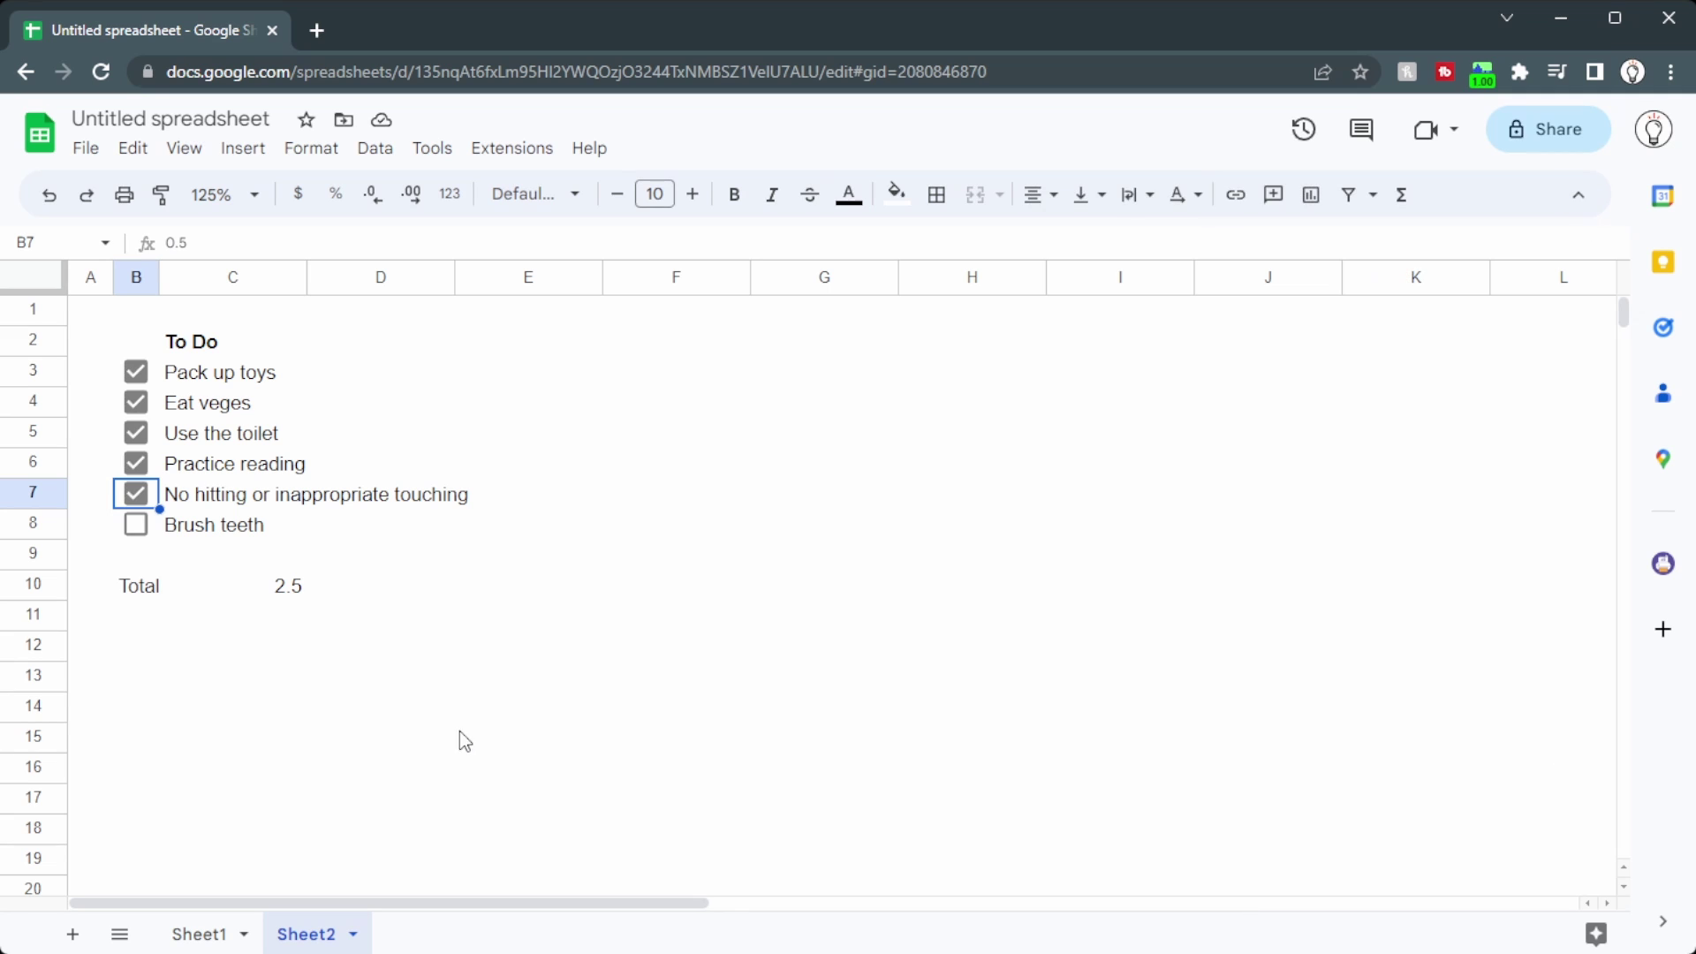
left_click(294, 590)
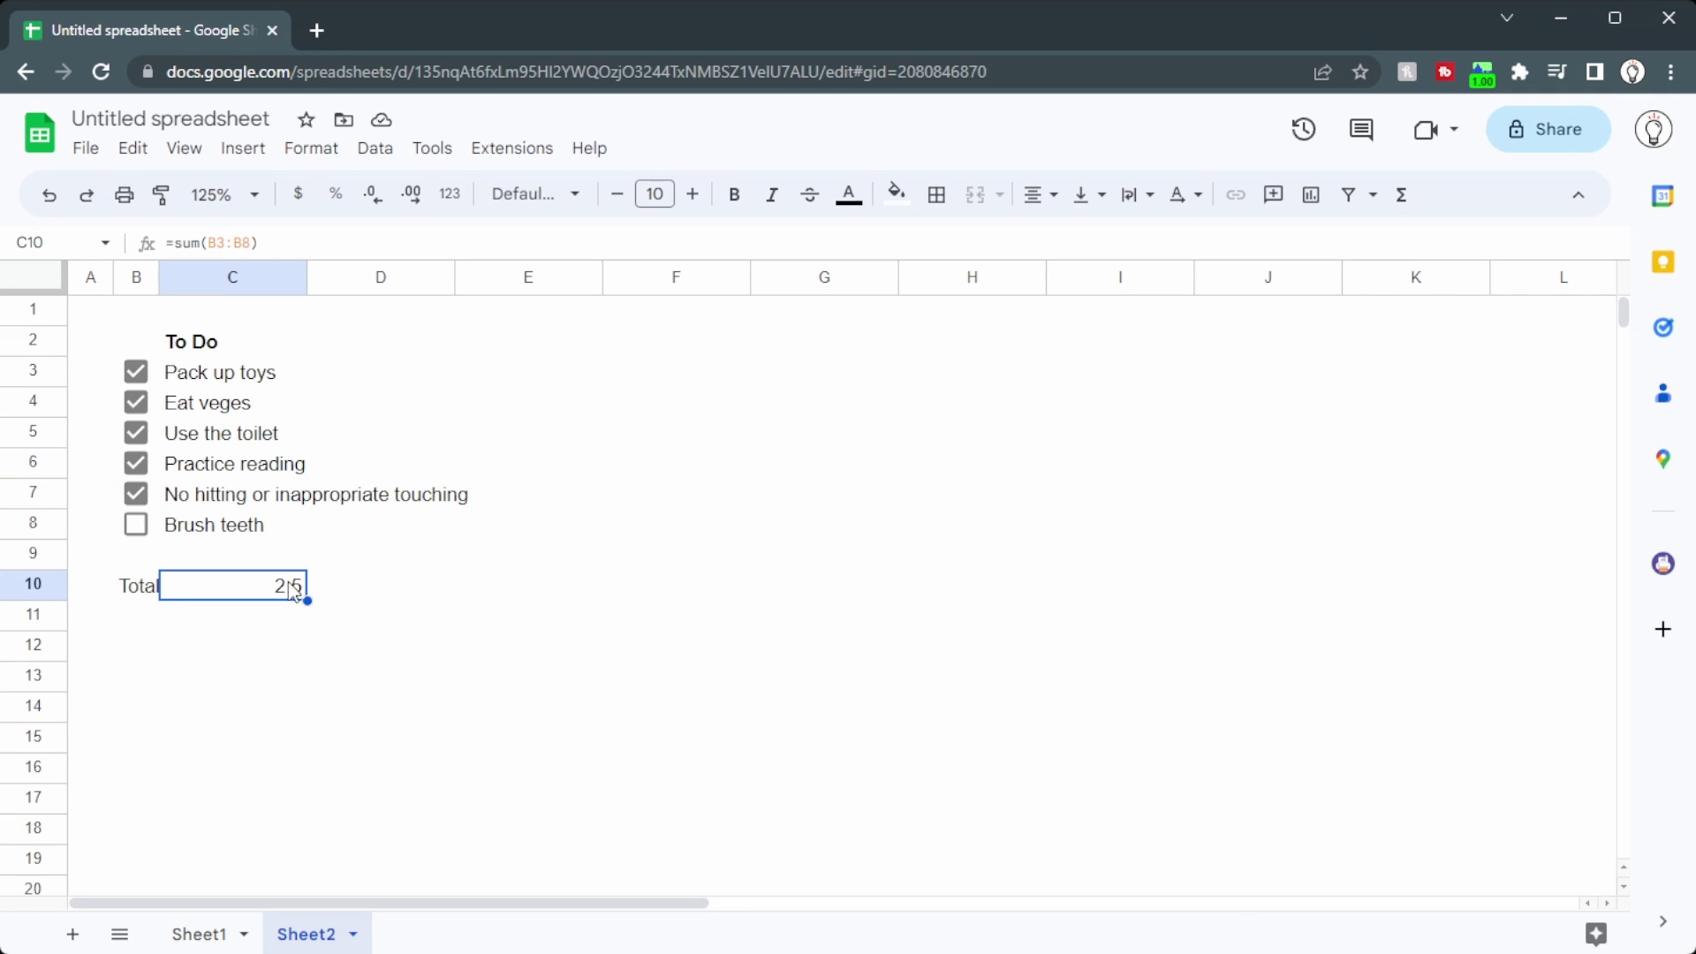
Step: Format the C10 total as currency so it reads $2.50
left_click(296, 195)
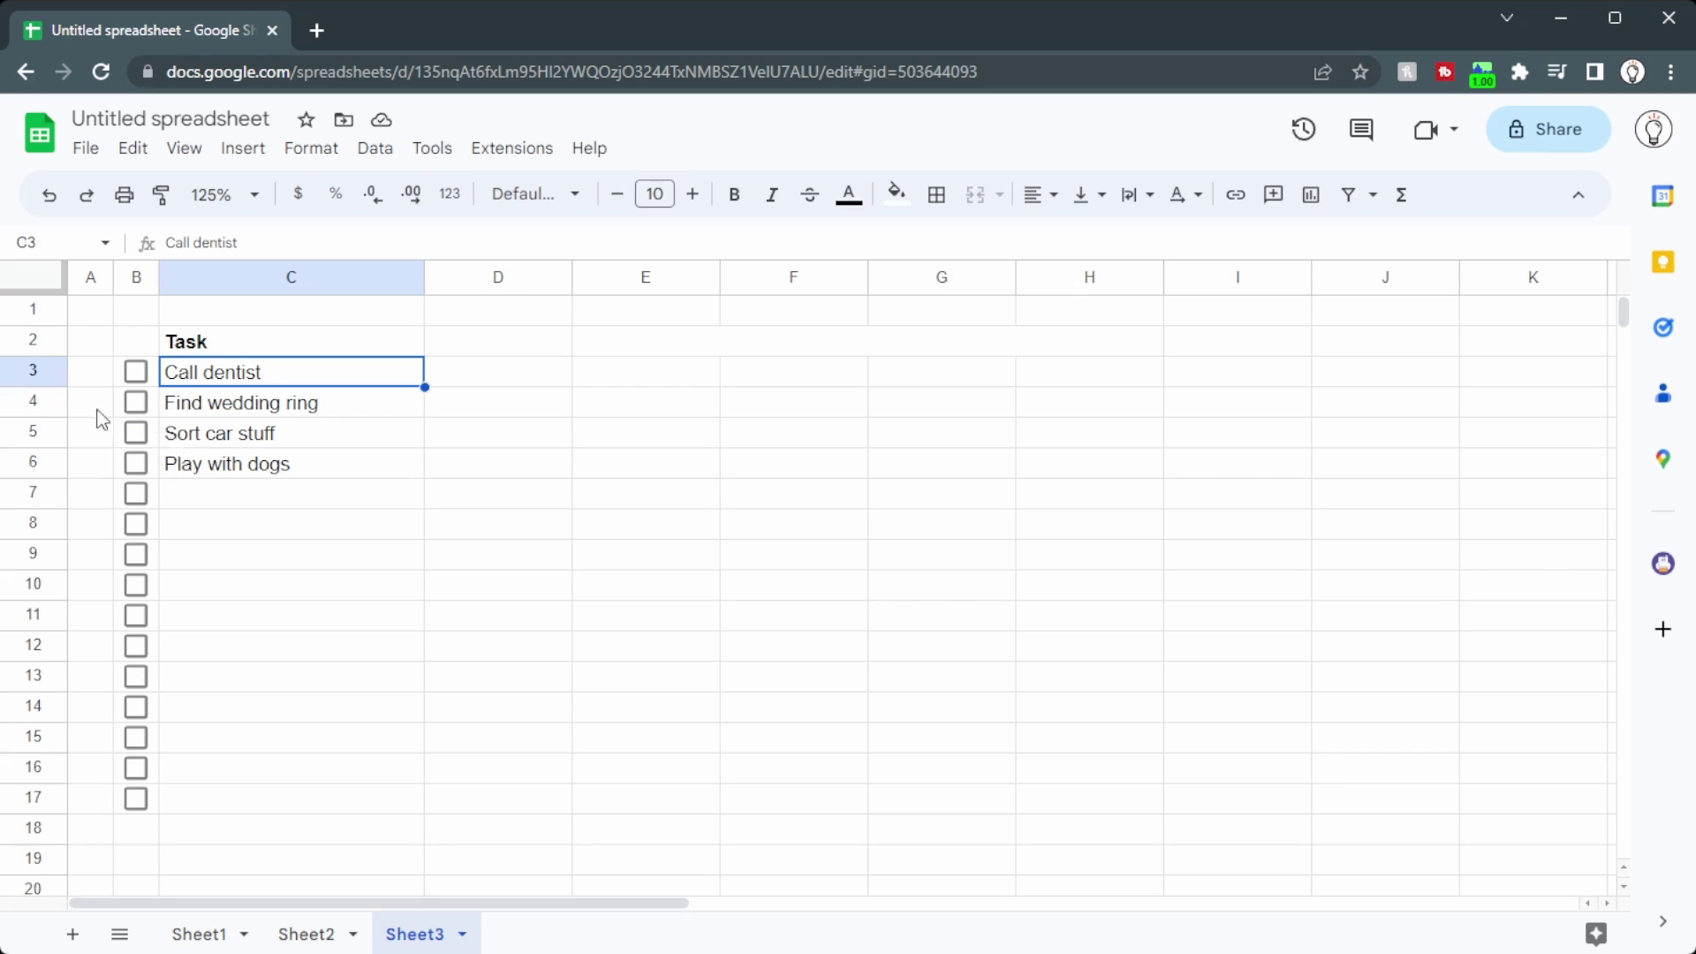
Step: Start a conditional format rule on B3:B with the custom formula =C3=""
left_click_drag(284, 500, 296, 798)
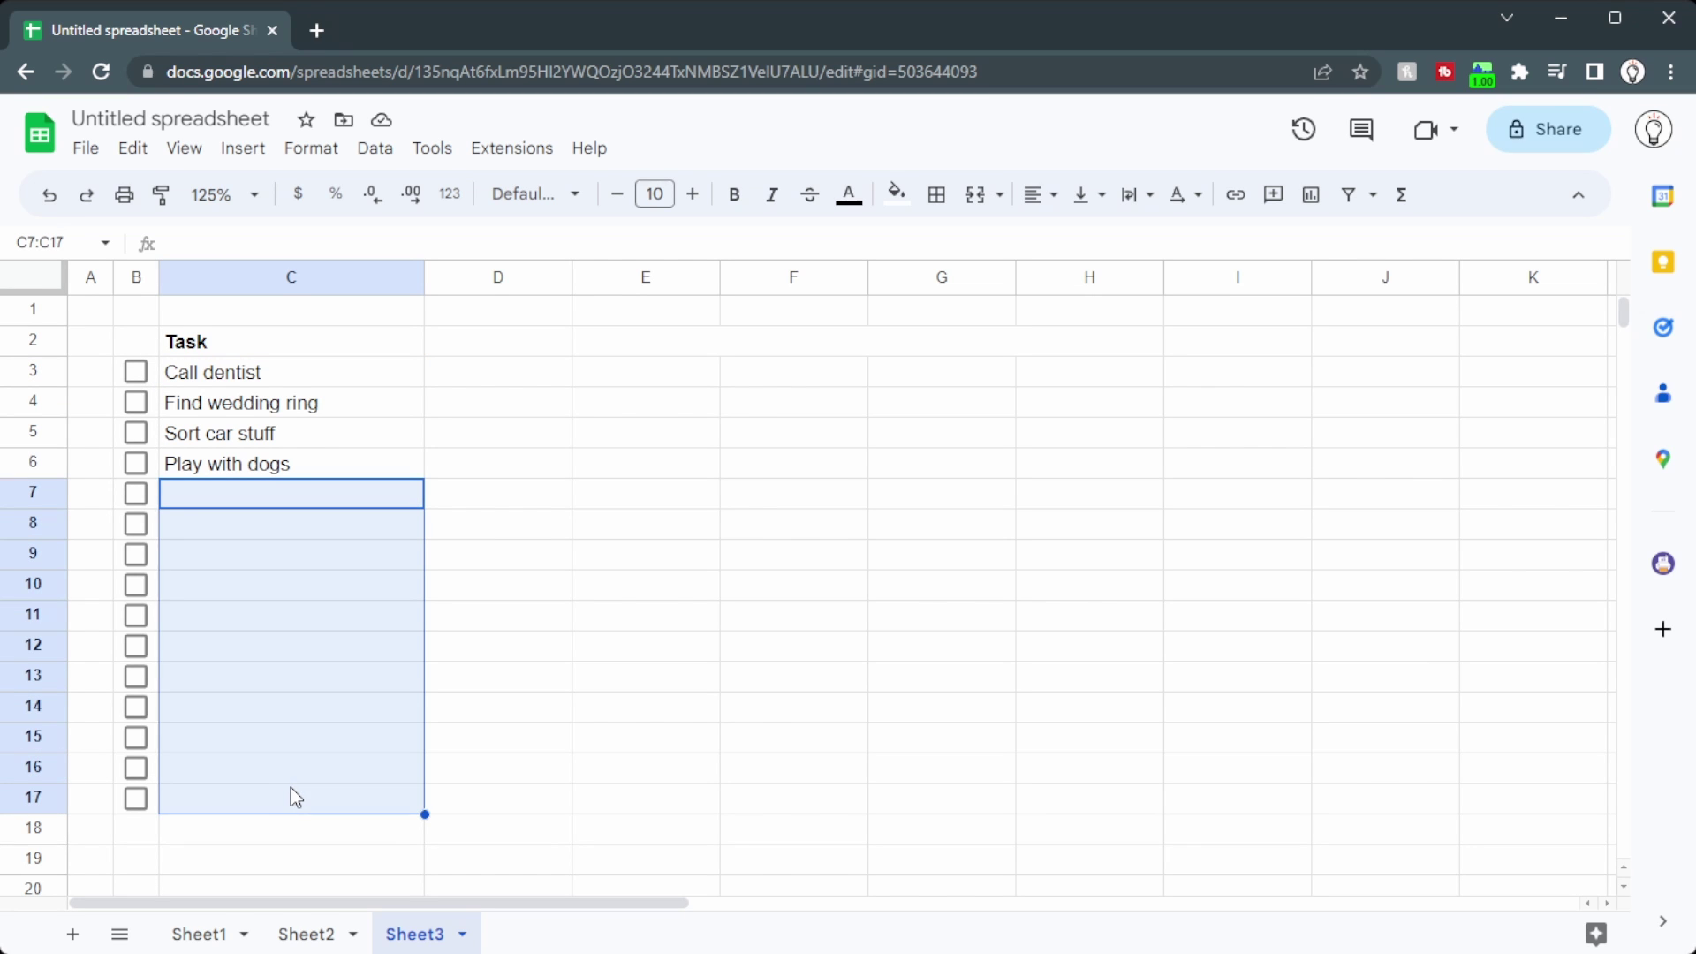
left_click(153, 380)
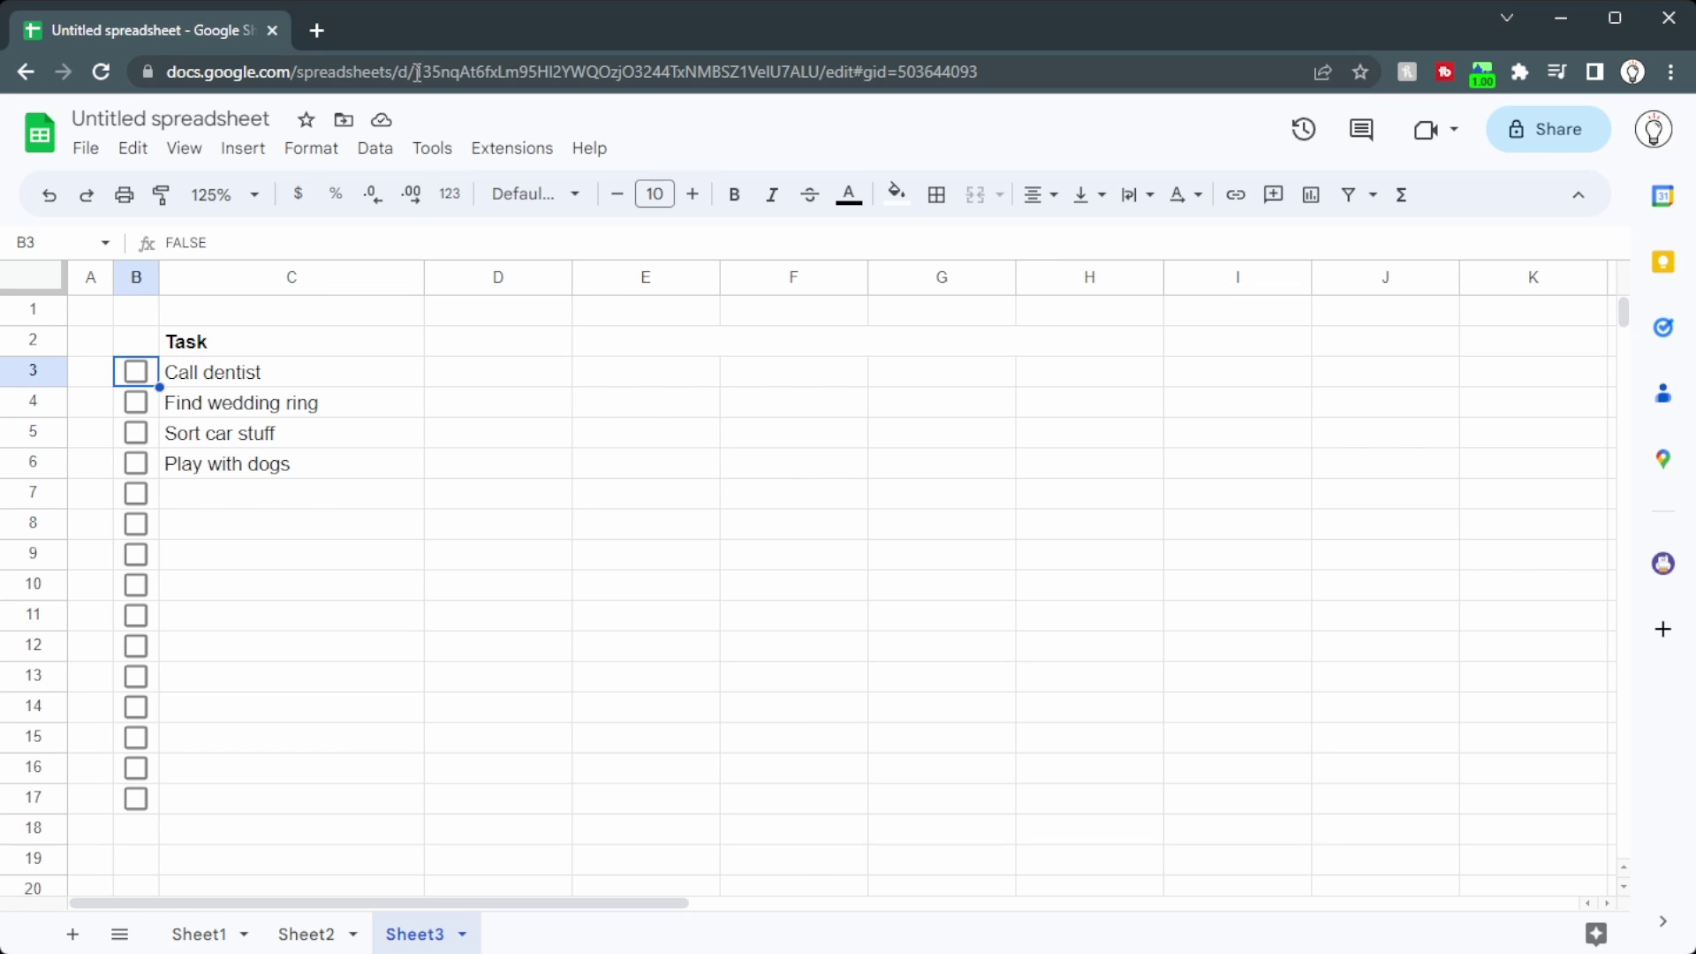
left_click(336, 149)
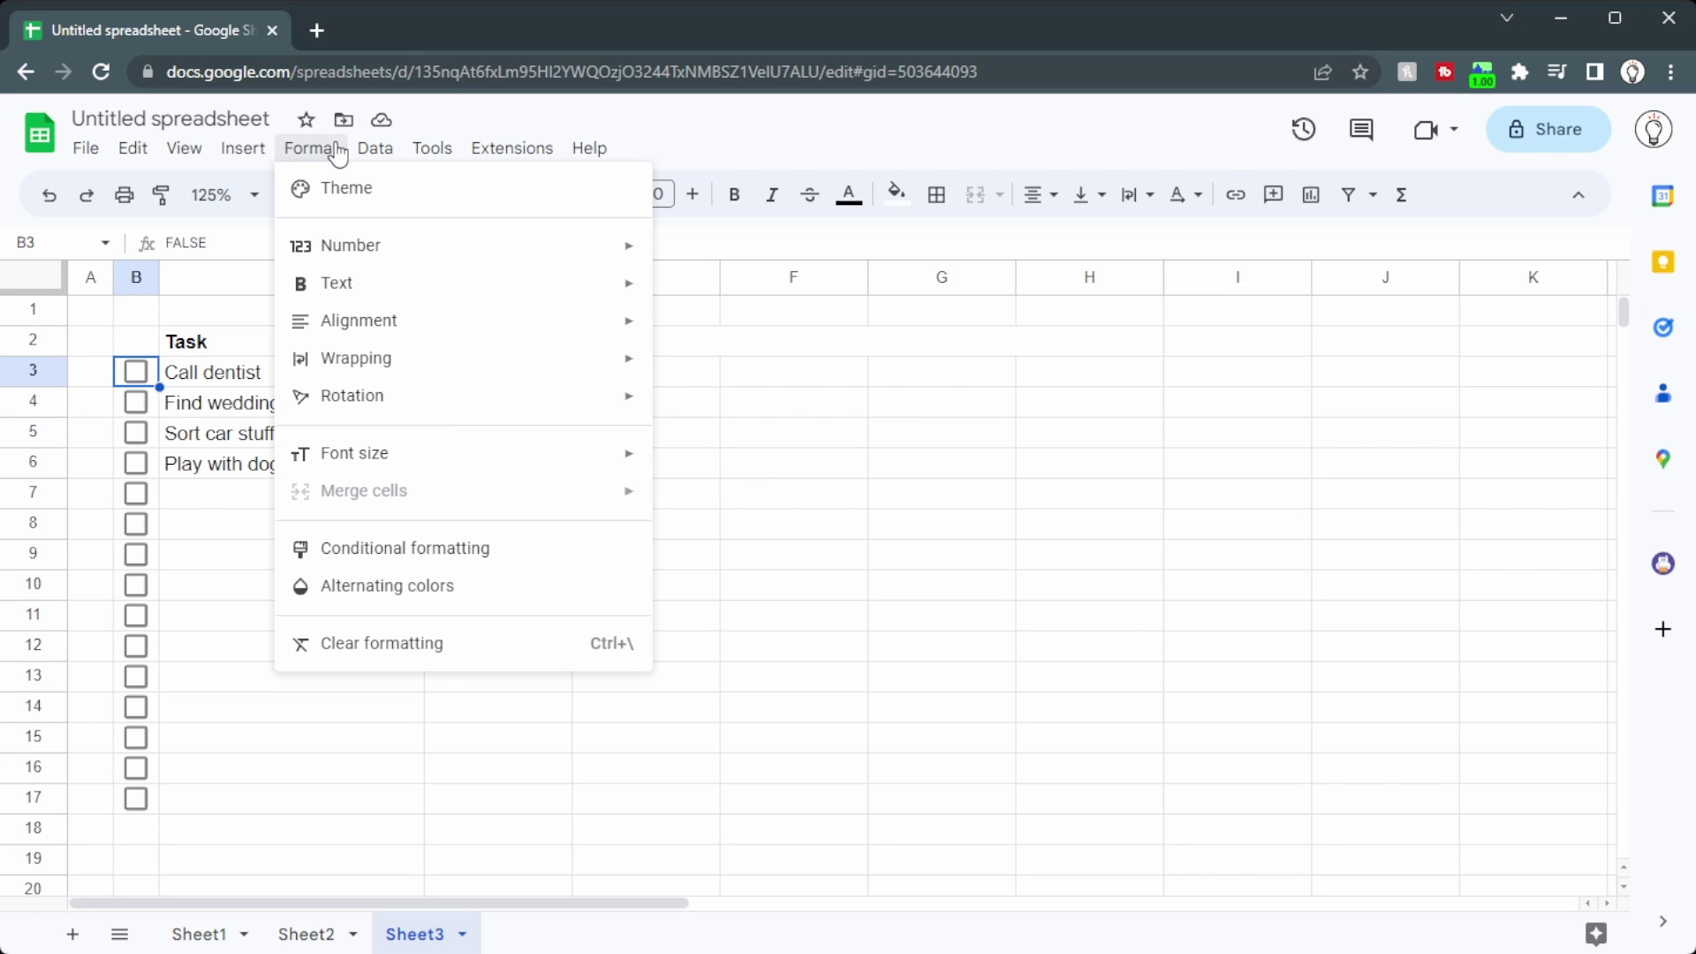
left_click(353, 547)
left_click(1370, 379)
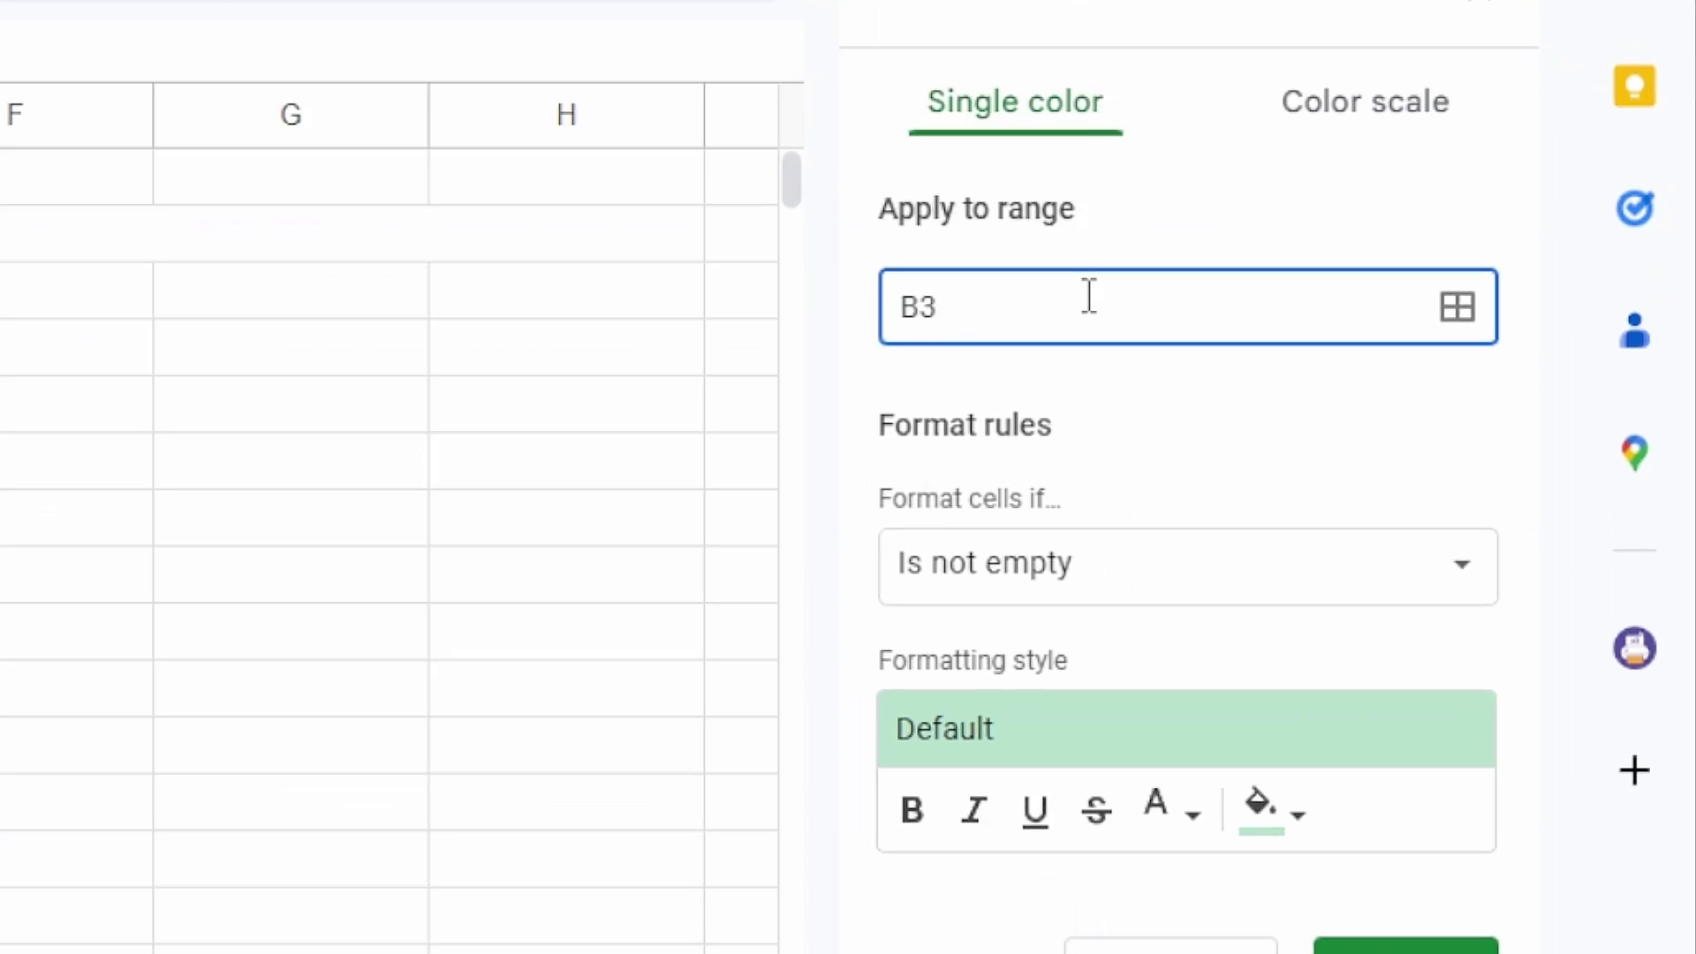
type(":B")
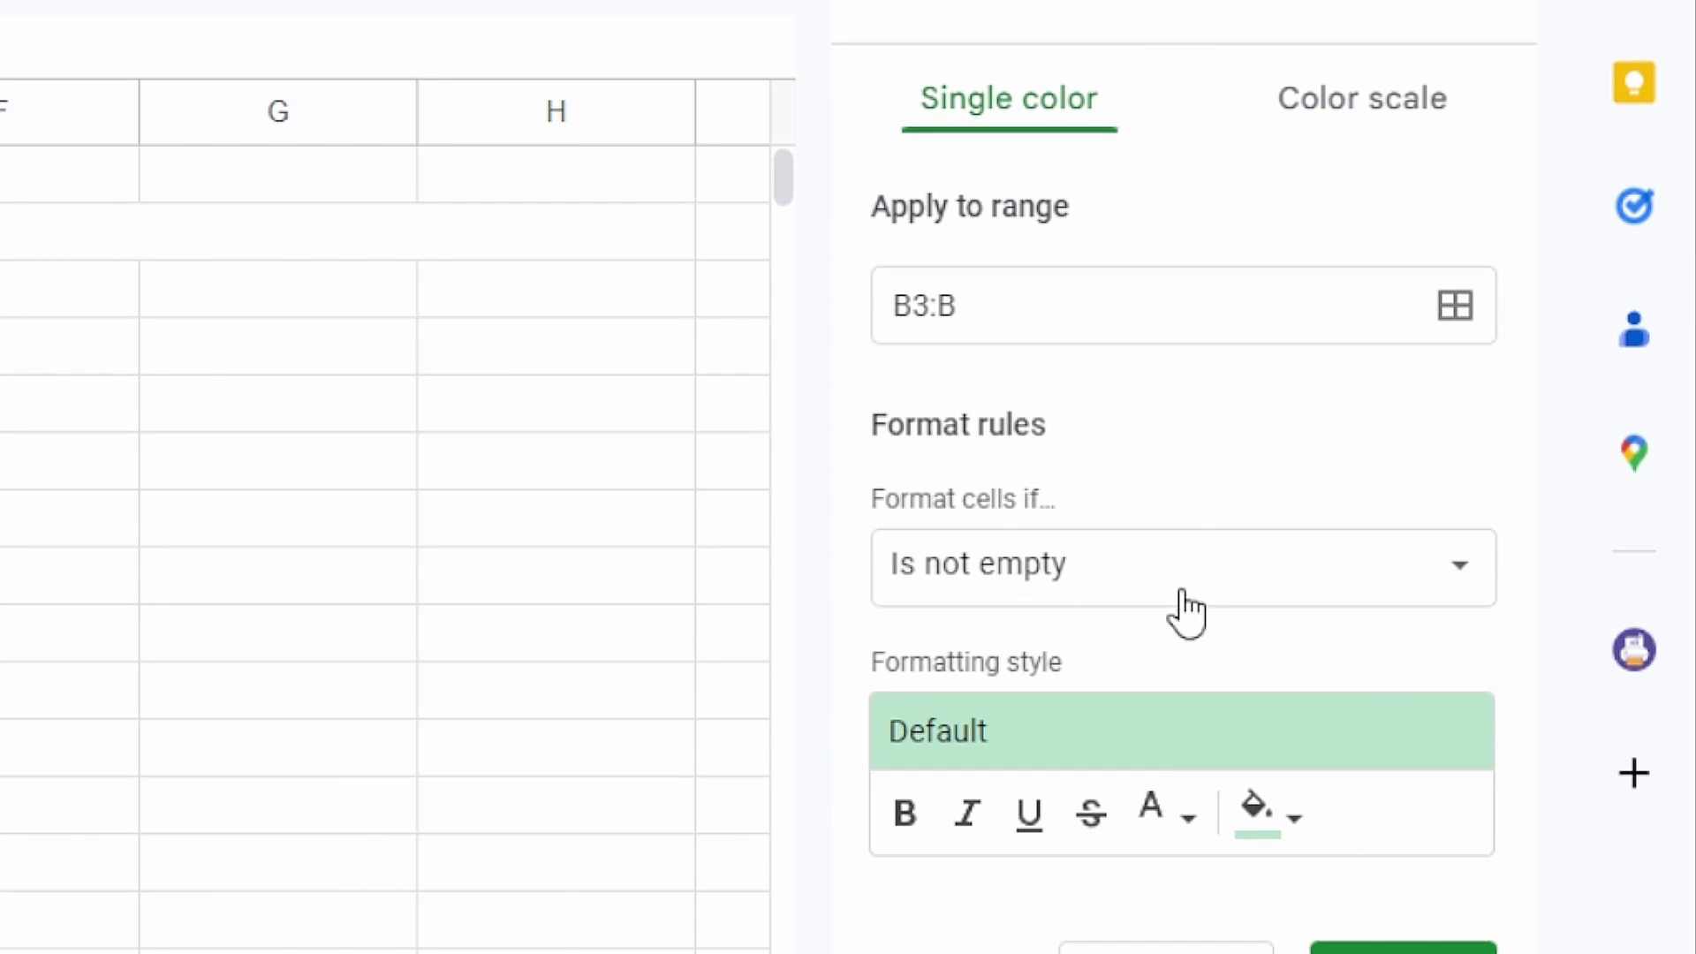
left_click(1136, 575)
scroll(1135, 698, "down", 5)
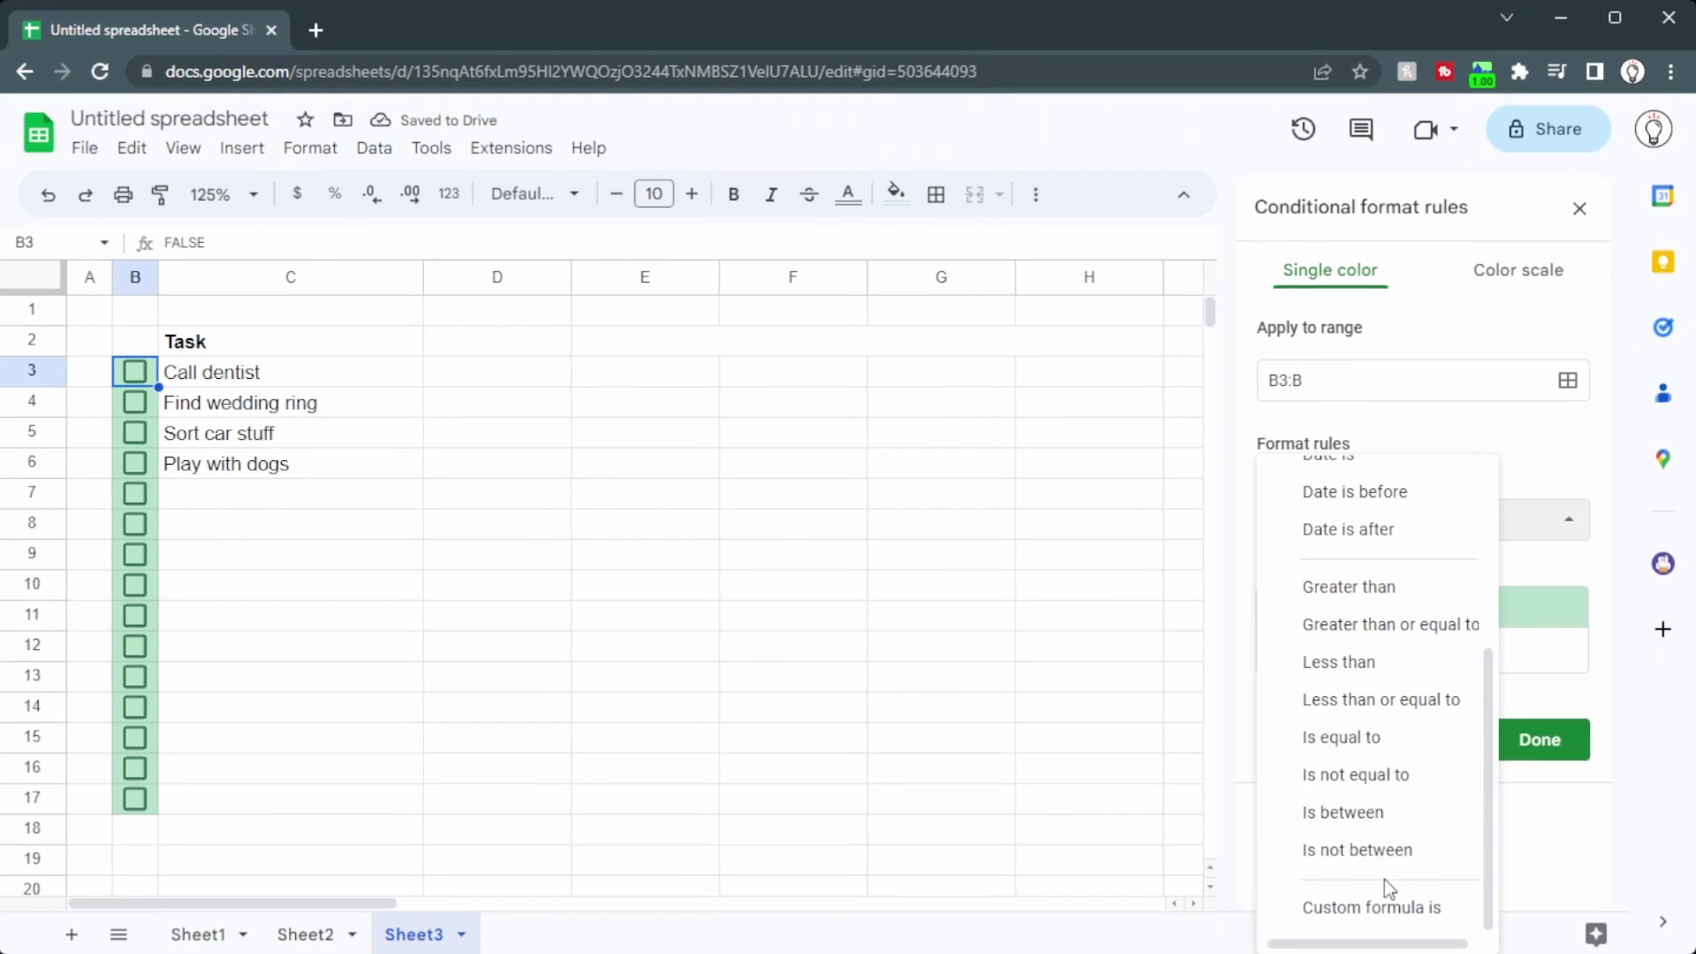
left_click(1381, 902)
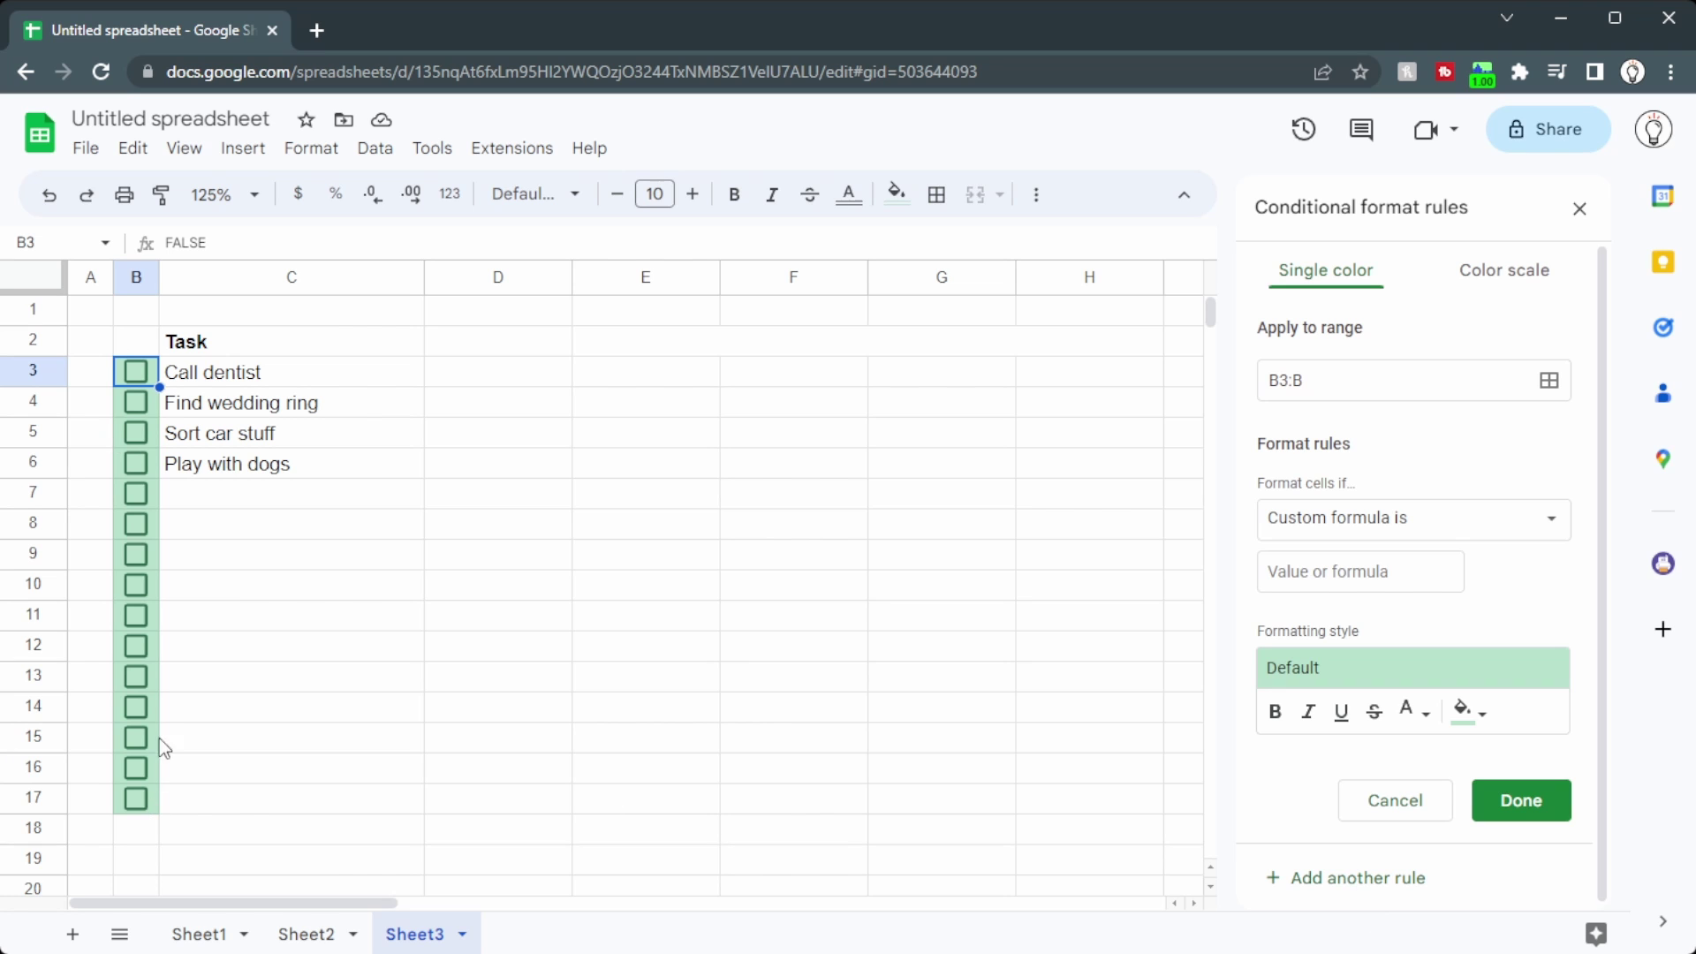
left_click(1410, 579)
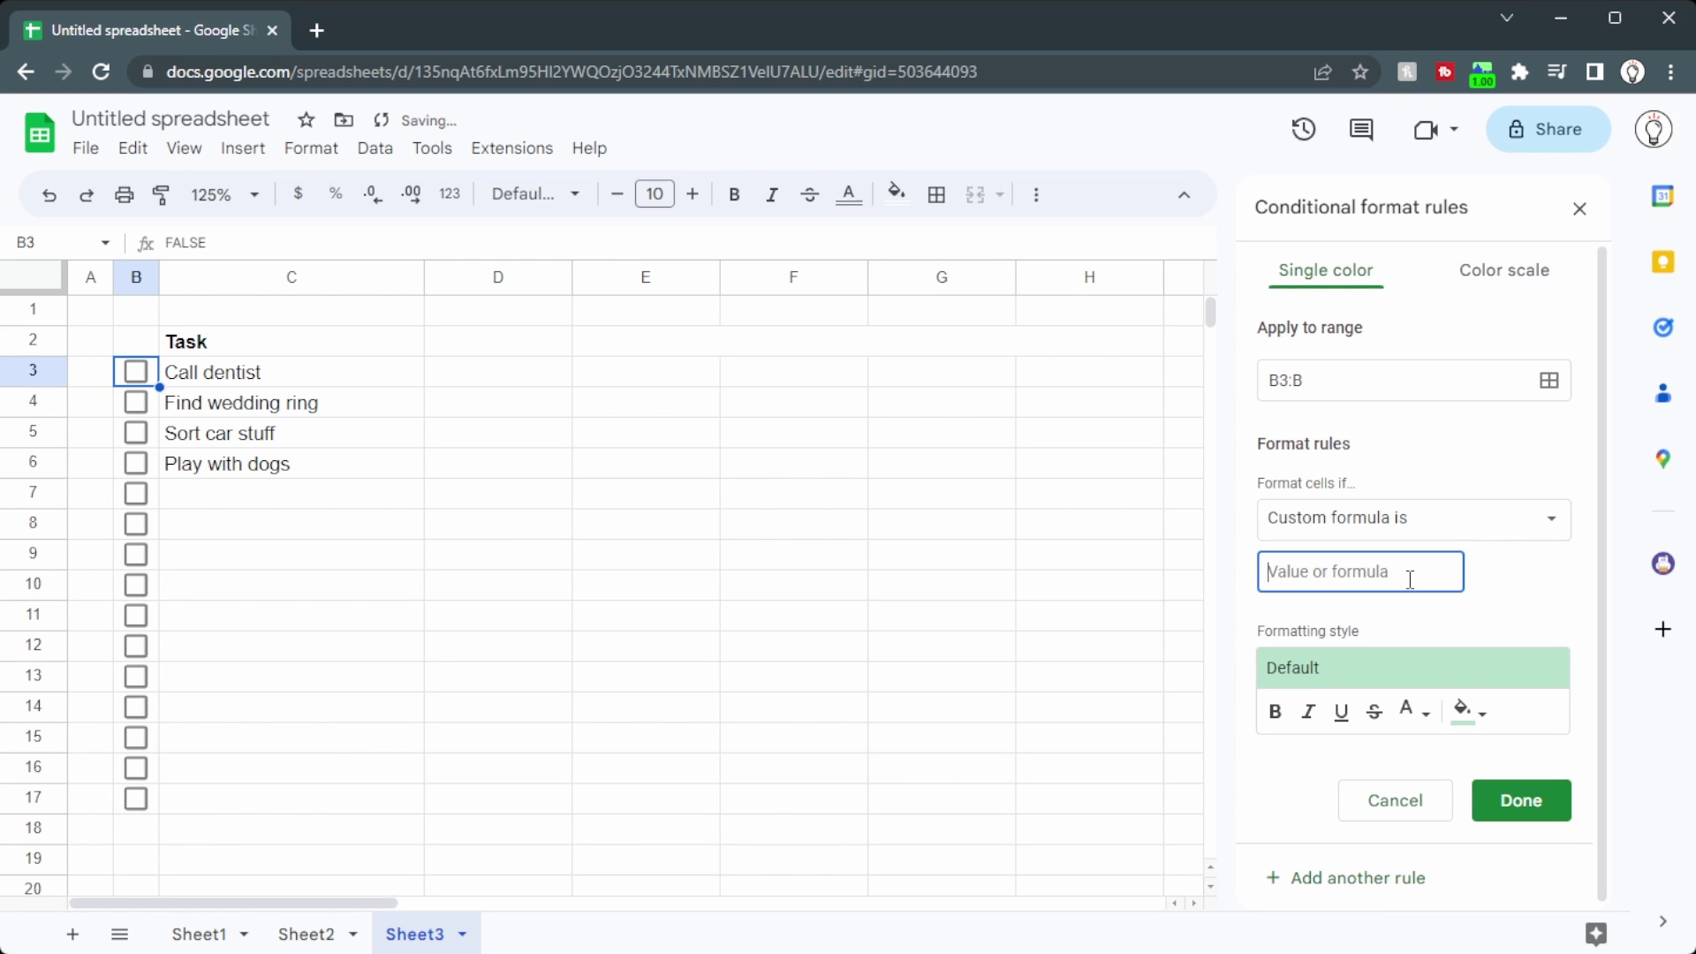
type("=C3=\"")
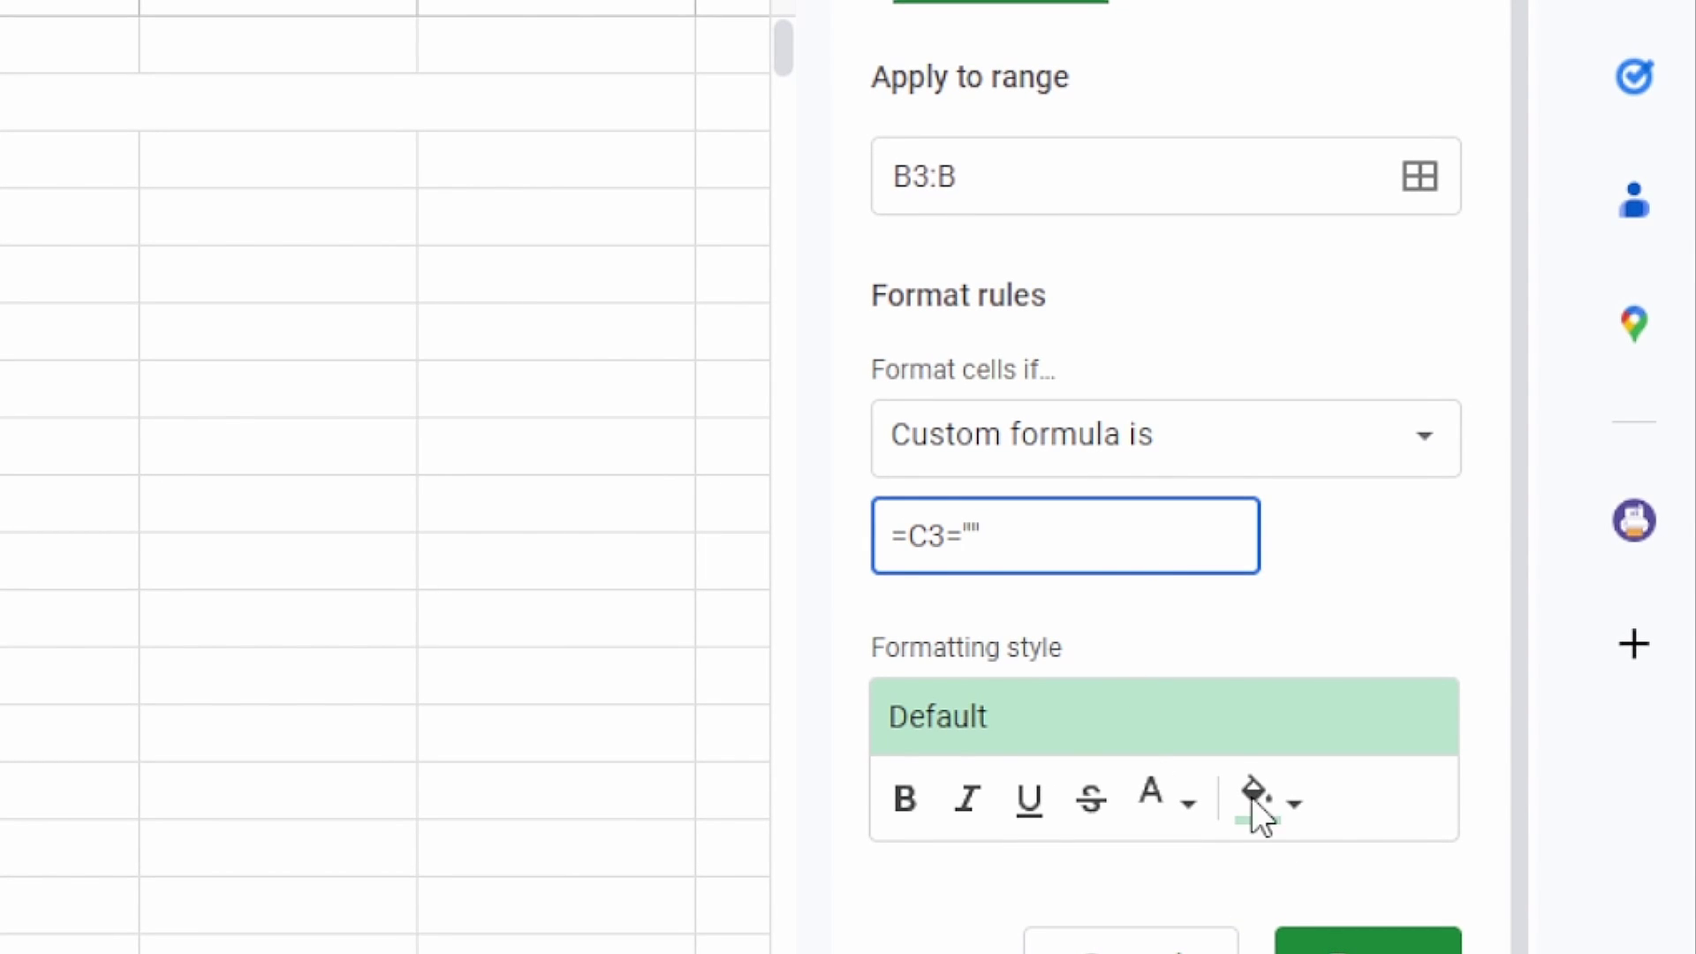
Step: Give the rule a white fill and white text colour, and save it
left_click(1293, 808)
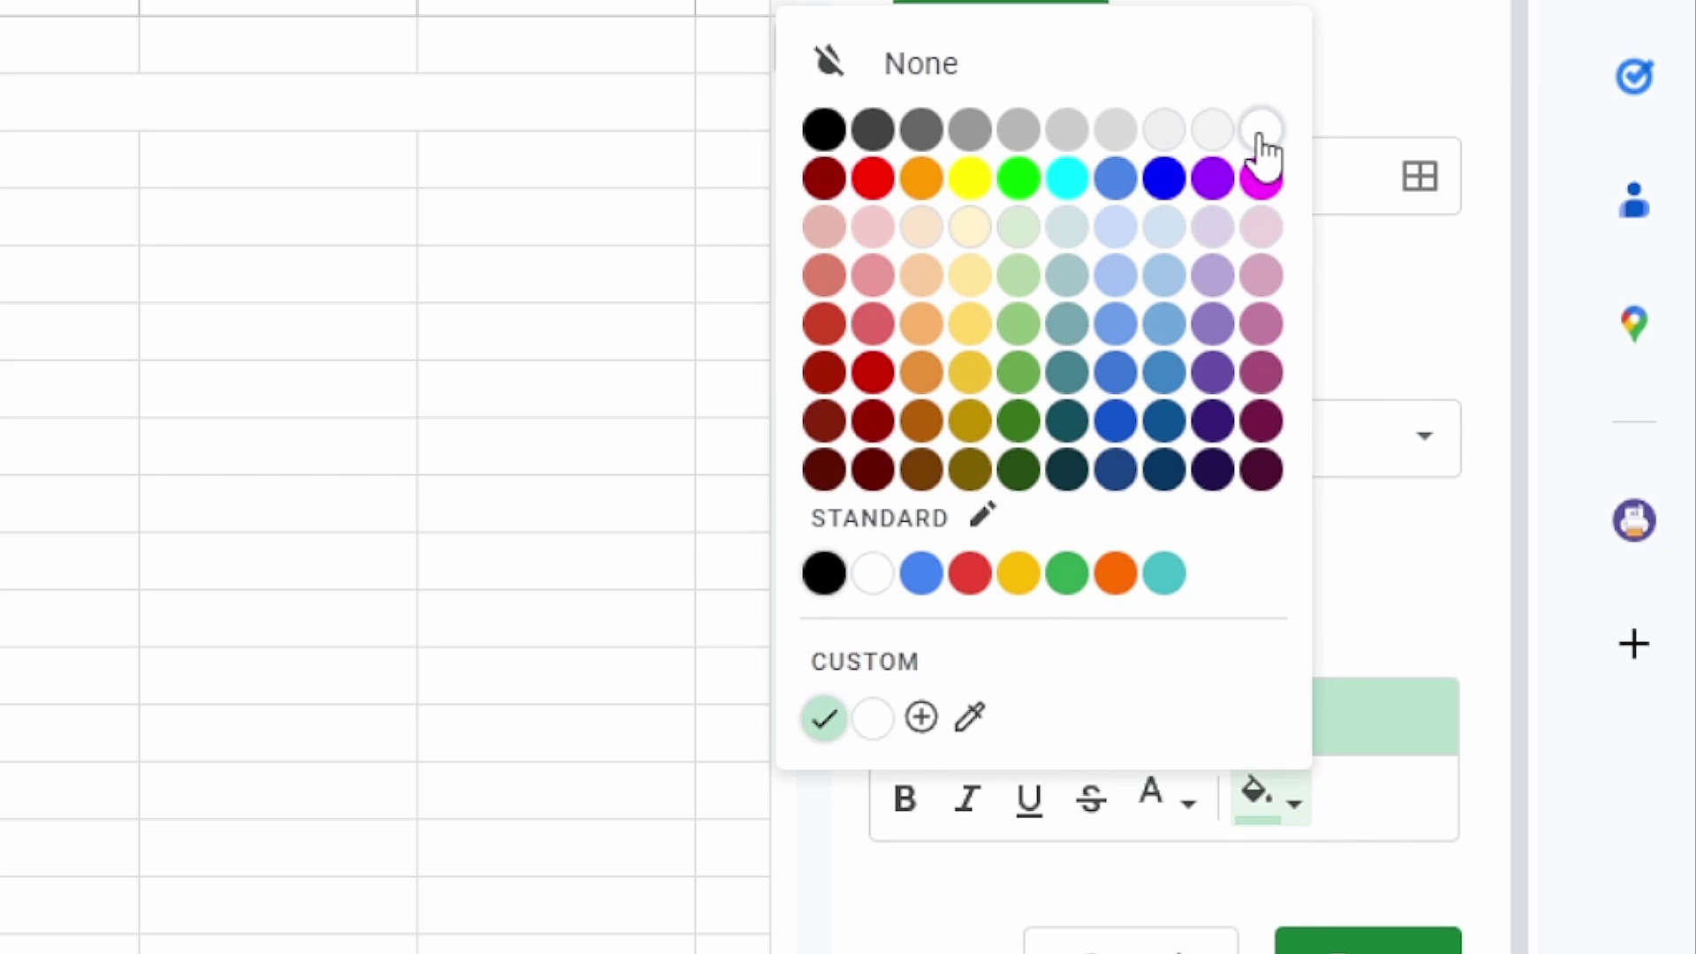
left_click(1261, 135)
left_click(1168, 799)
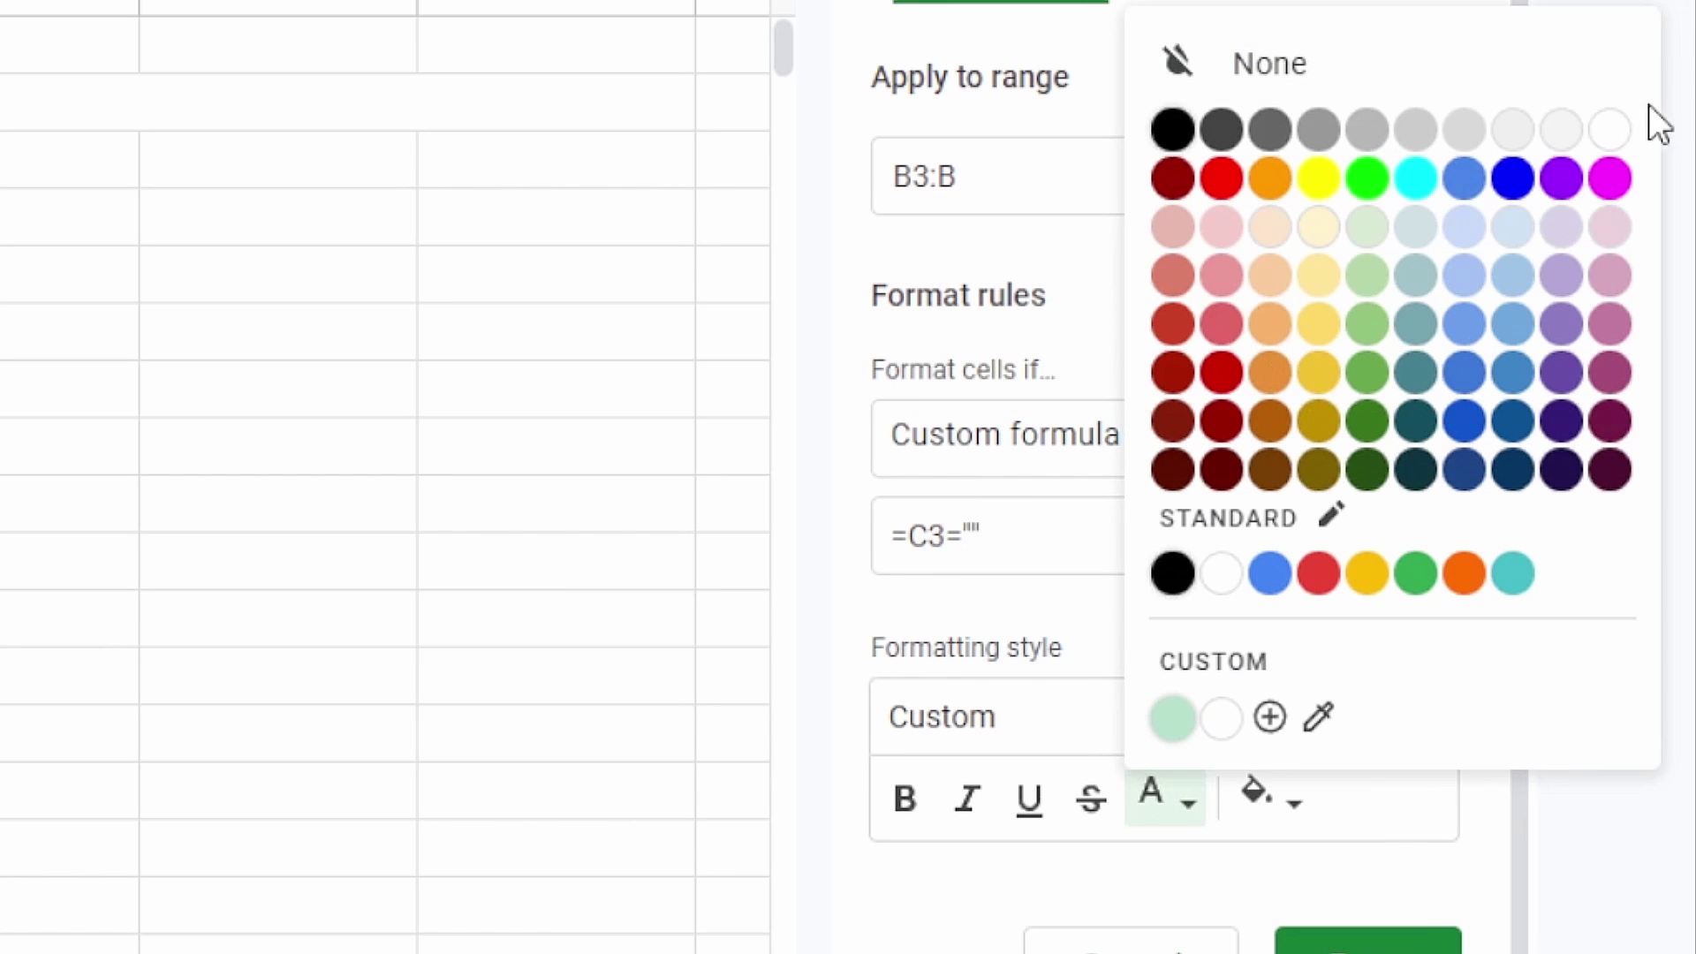
left_click(1606, 135)
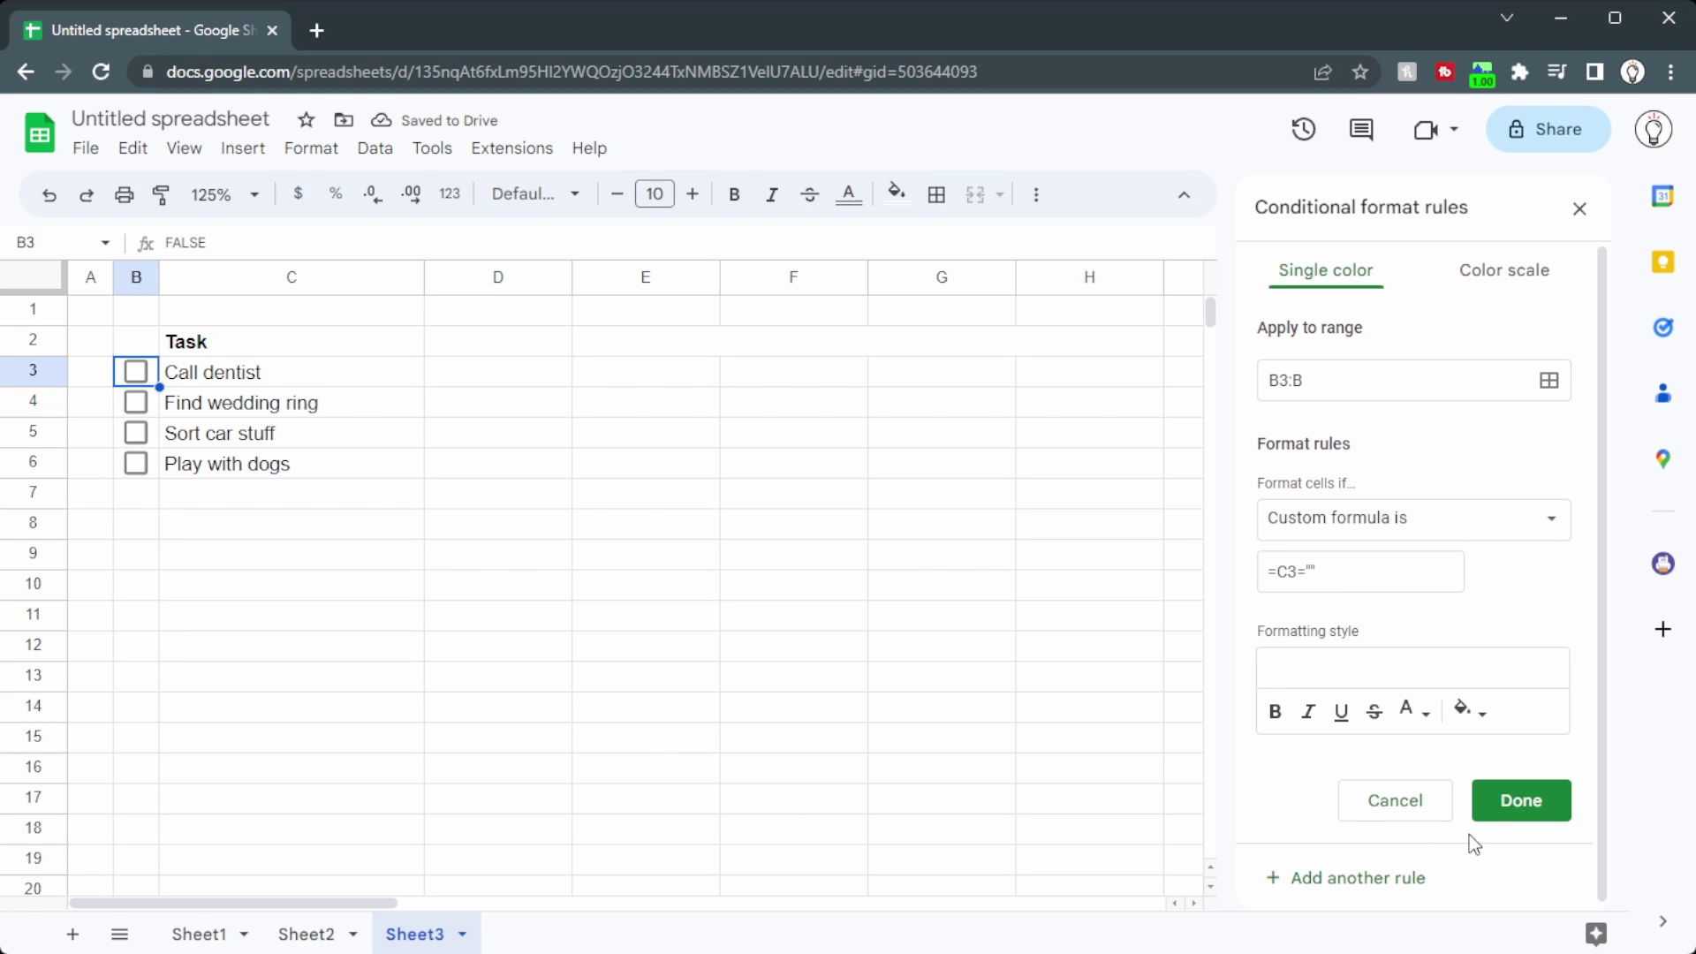
left_click(1511, 814)
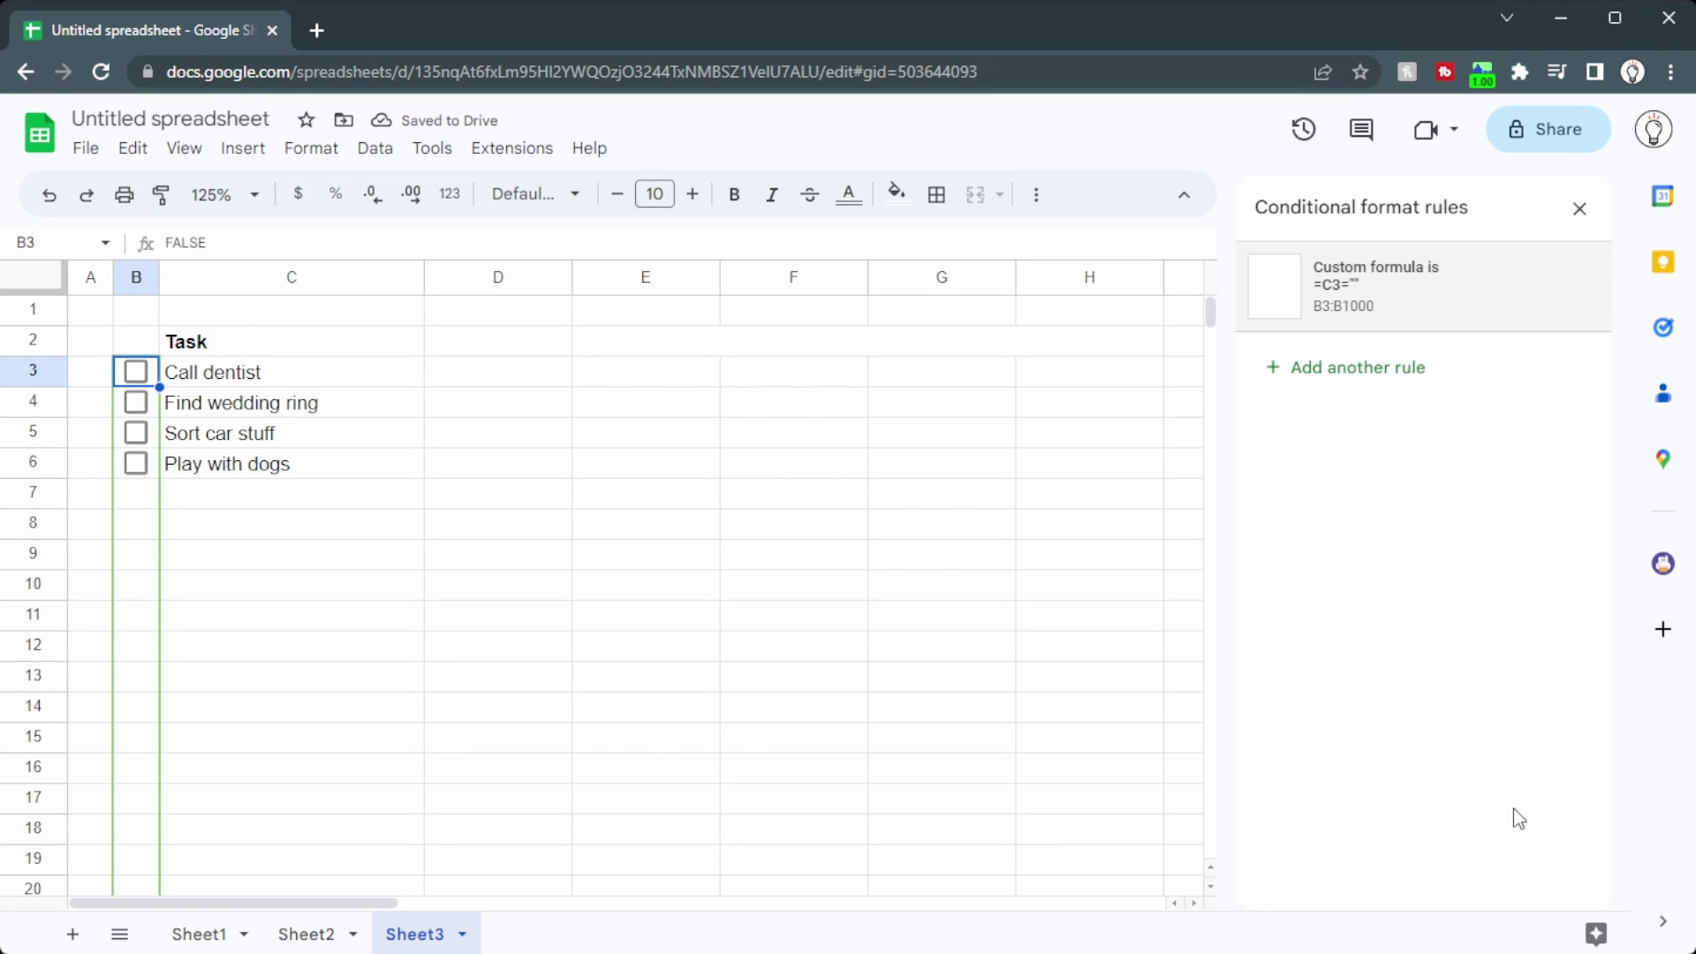
Step: Tick Call dentist, Sort car stuff and Play with dogs, then add and tick 'Make dinner' in C7
left_click(138, 373)
left_click(139, 434)
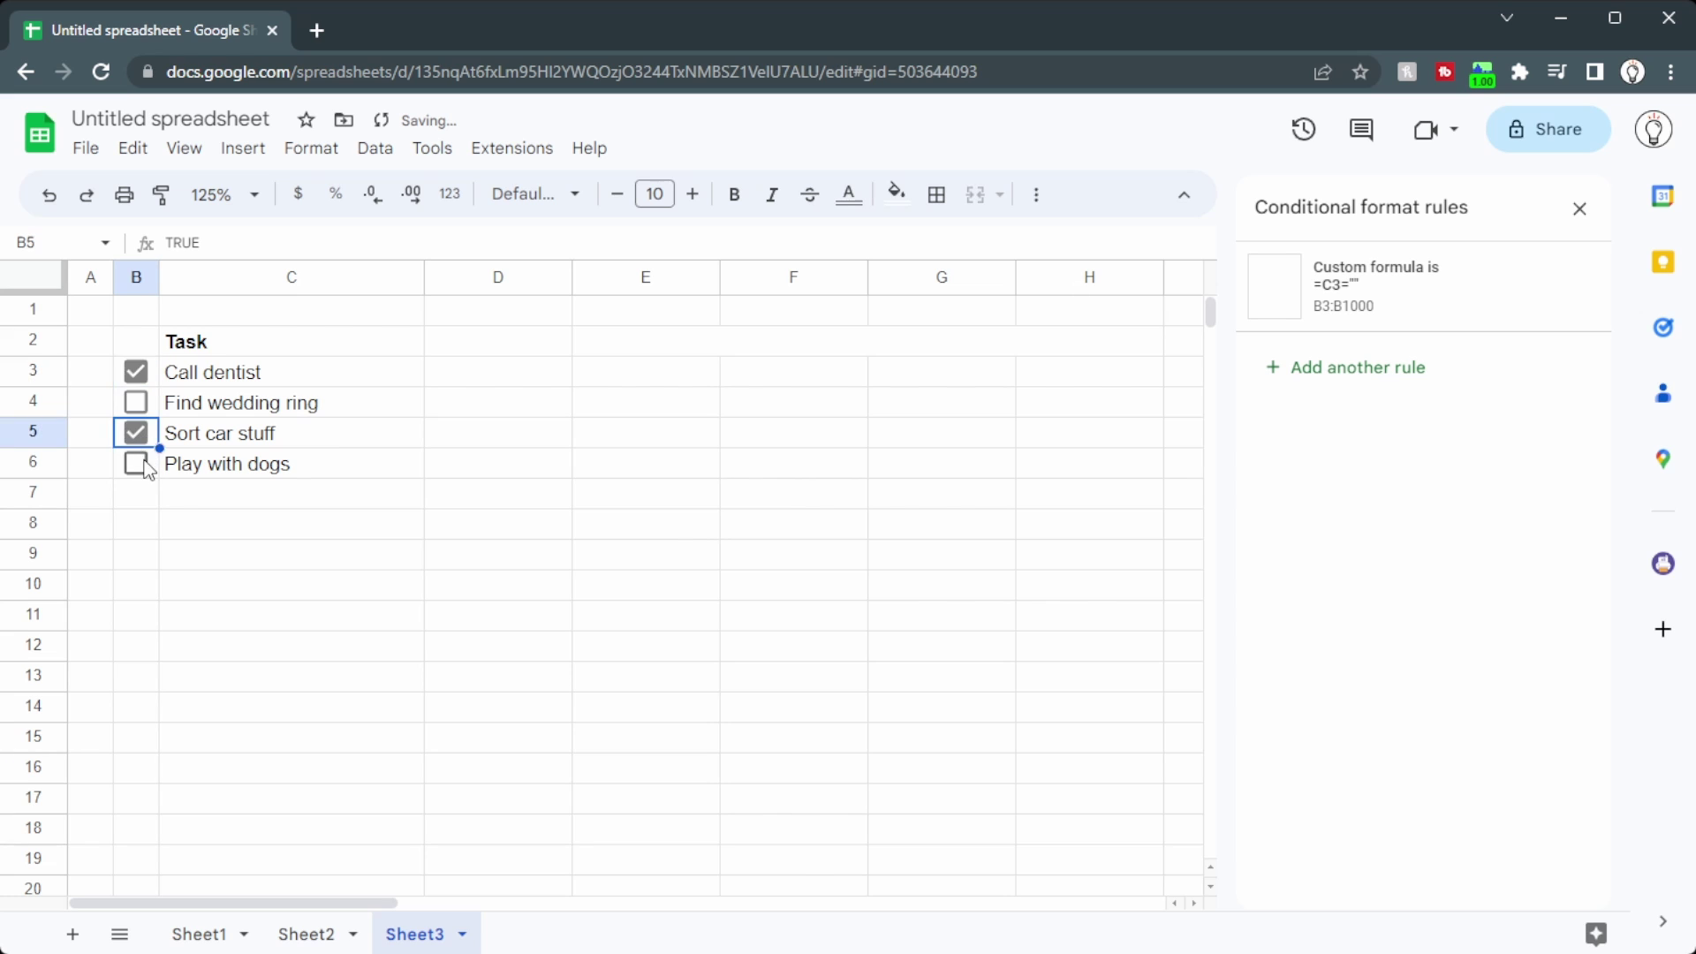
left_click(137, 463)
left_click(292, 492)
type("Make ")
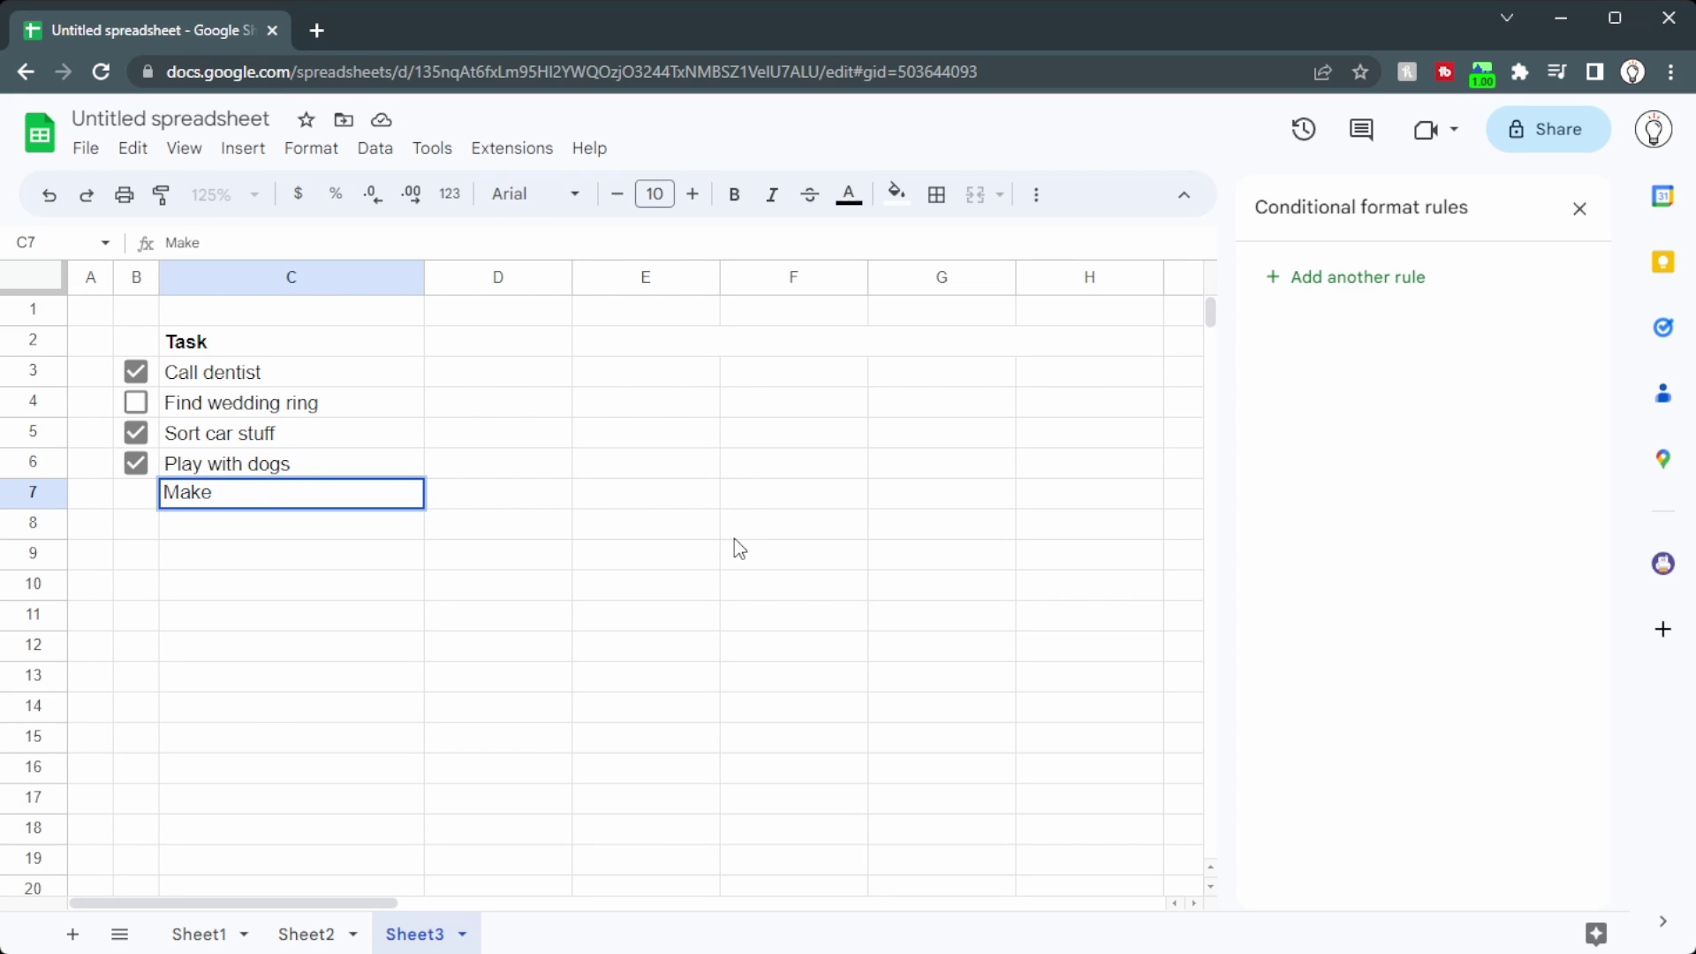
type("dinner")
key("Return")
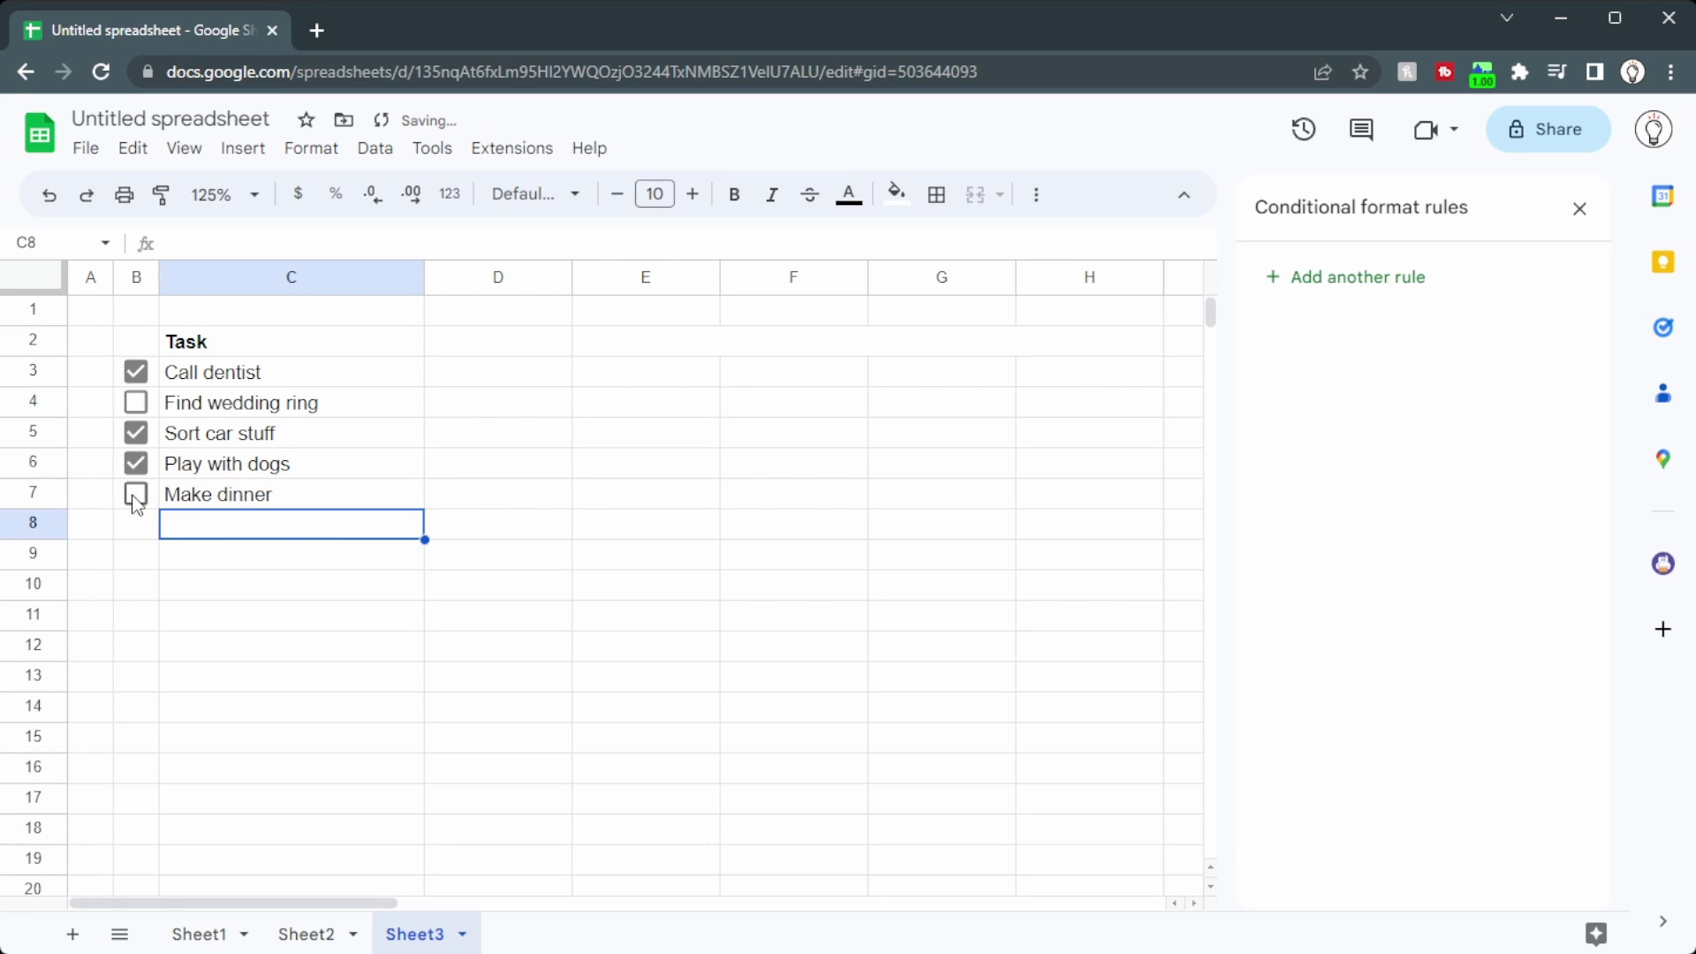
left_click(137, 495)
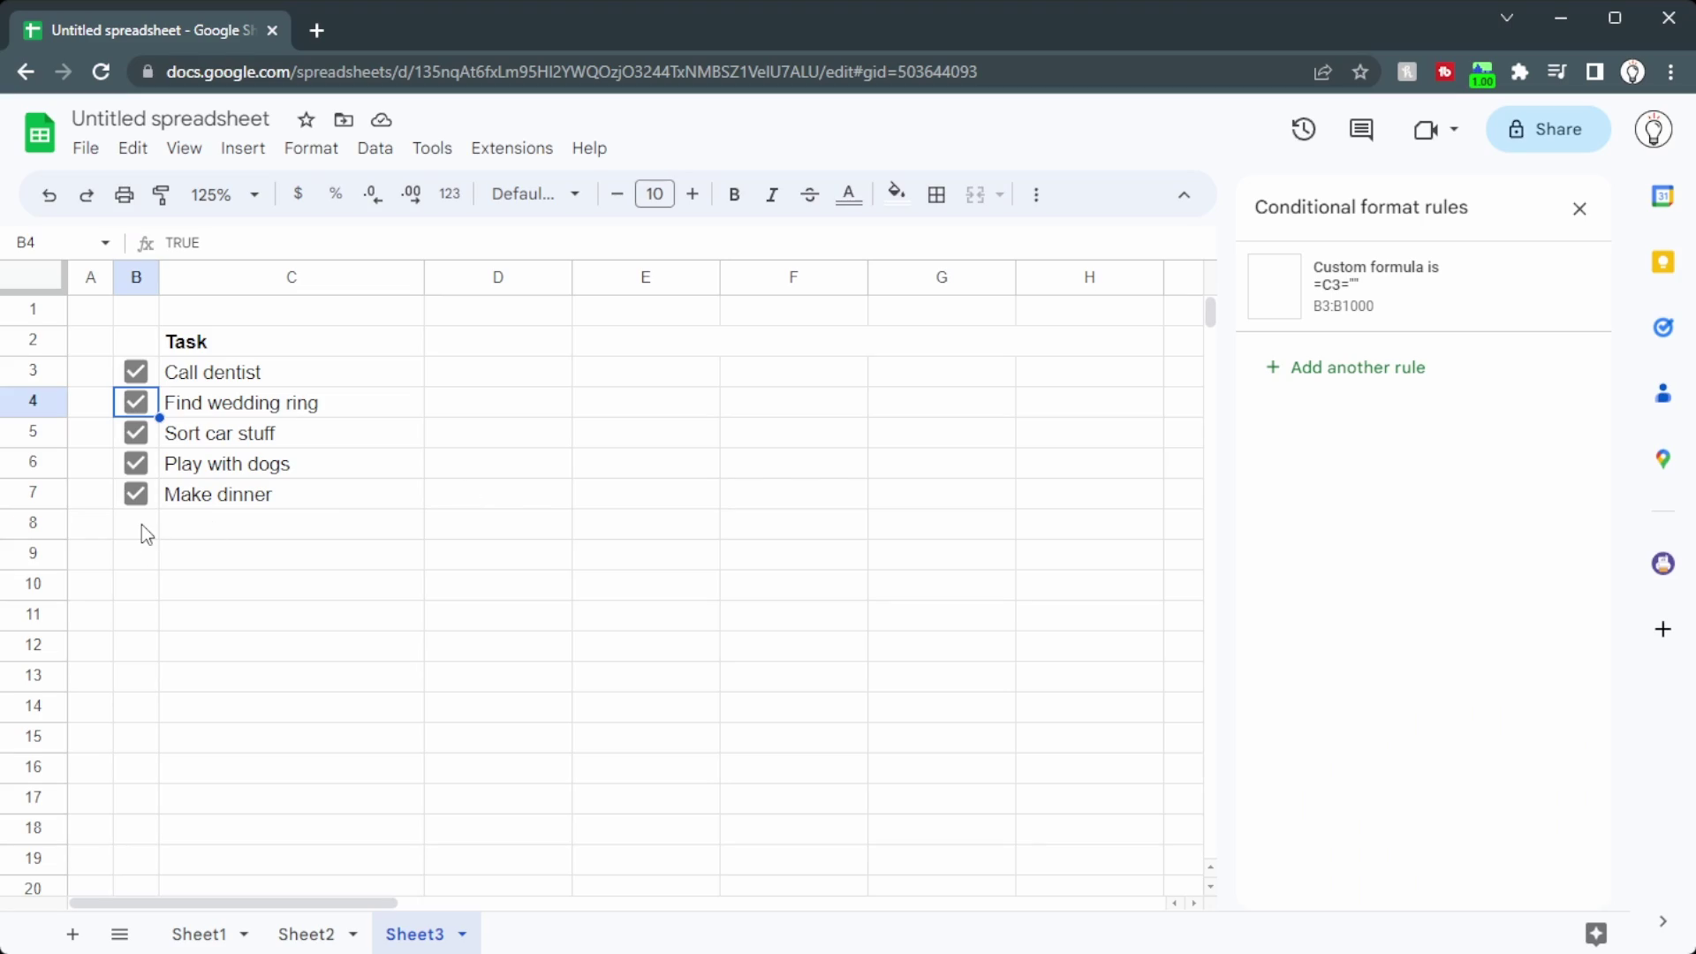
Step: Toggle the hidden checkbox in B8 and confirm the Heads up warning
left_click(141, 523)
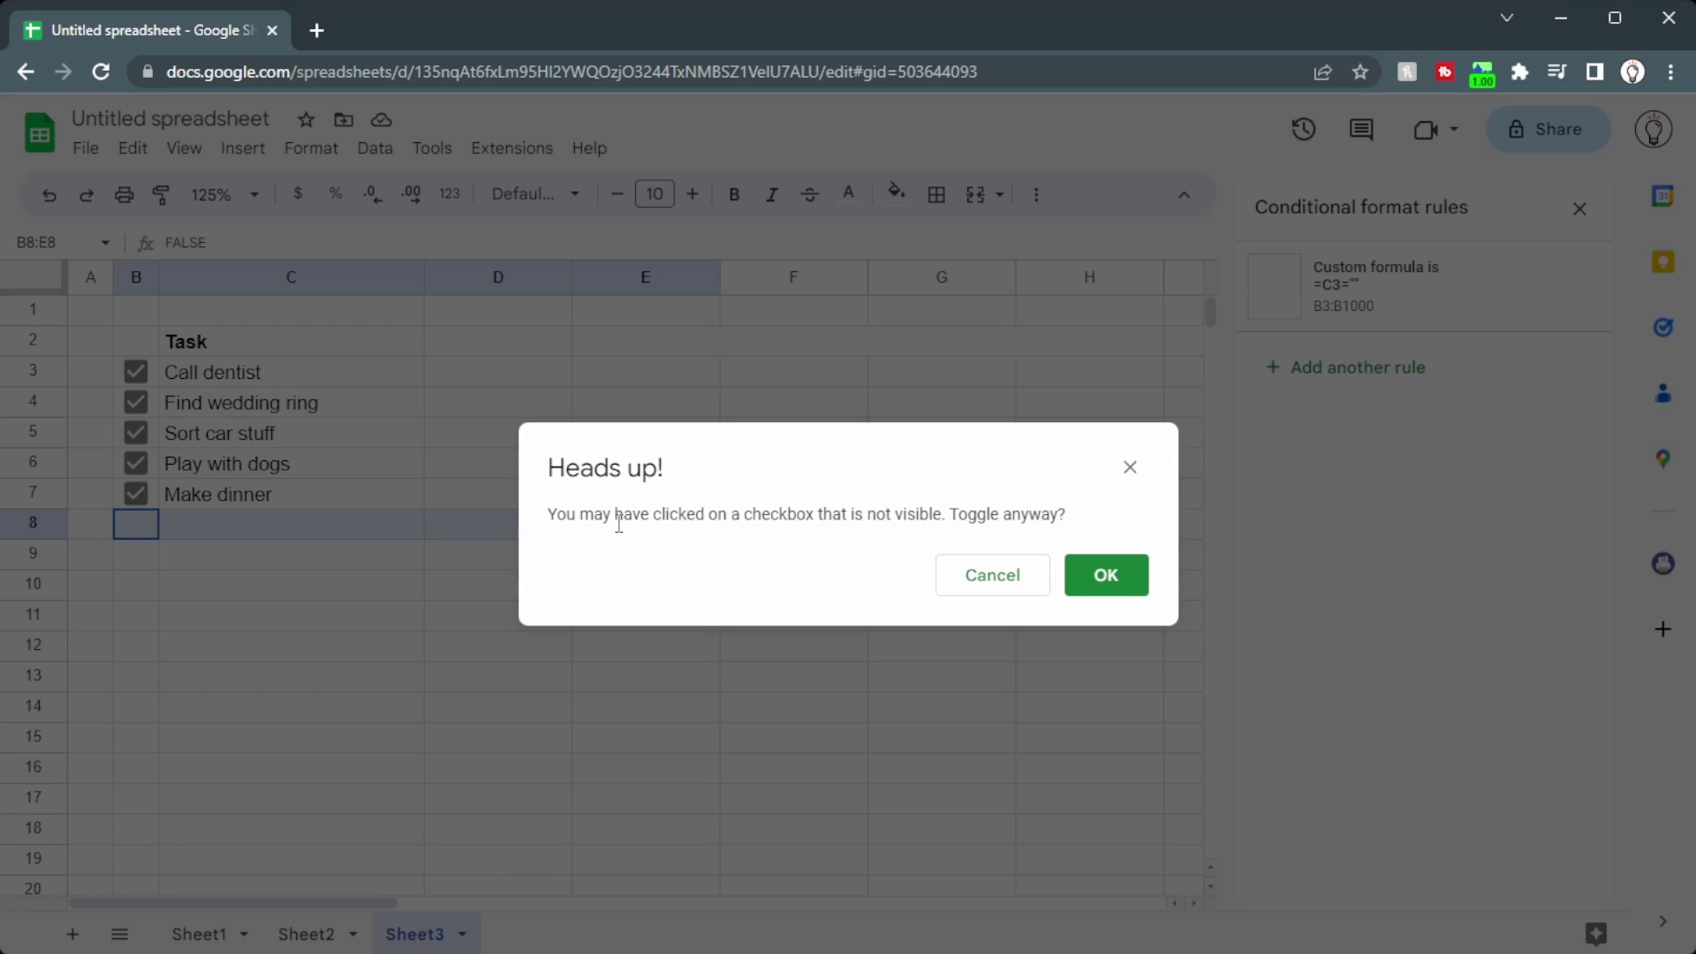
left_click_drag(618, 523, 470, 516)
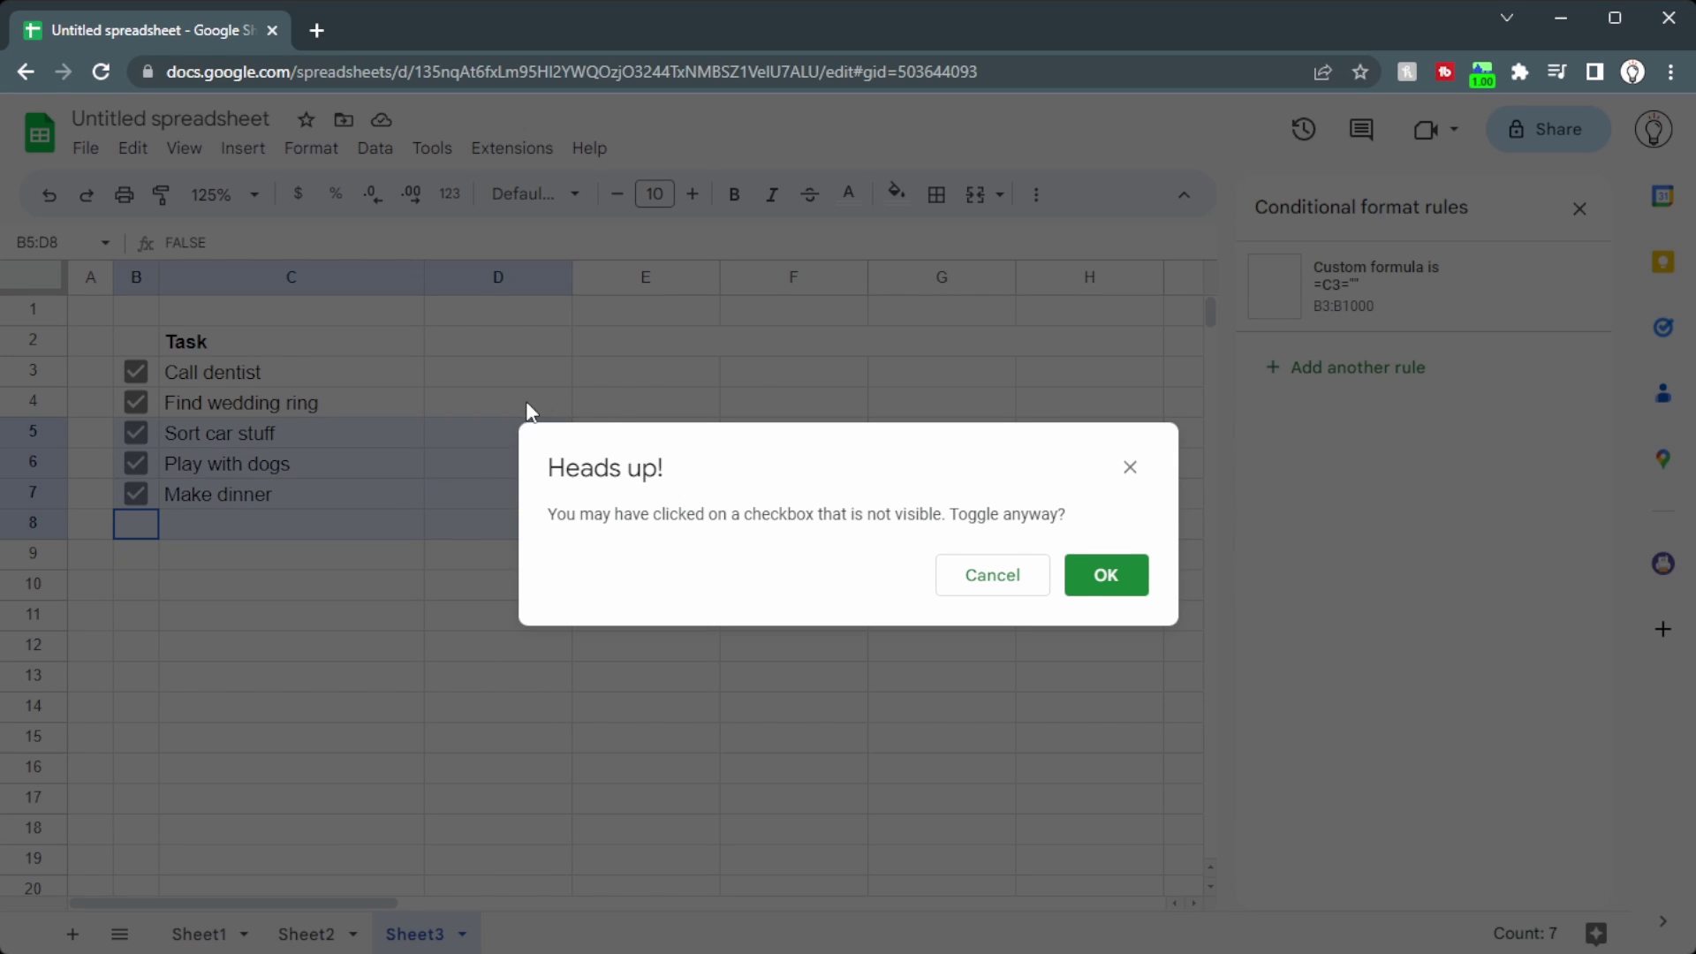
left_click_drag(542, 390, 1117, 591)
left_click(1114, 589)
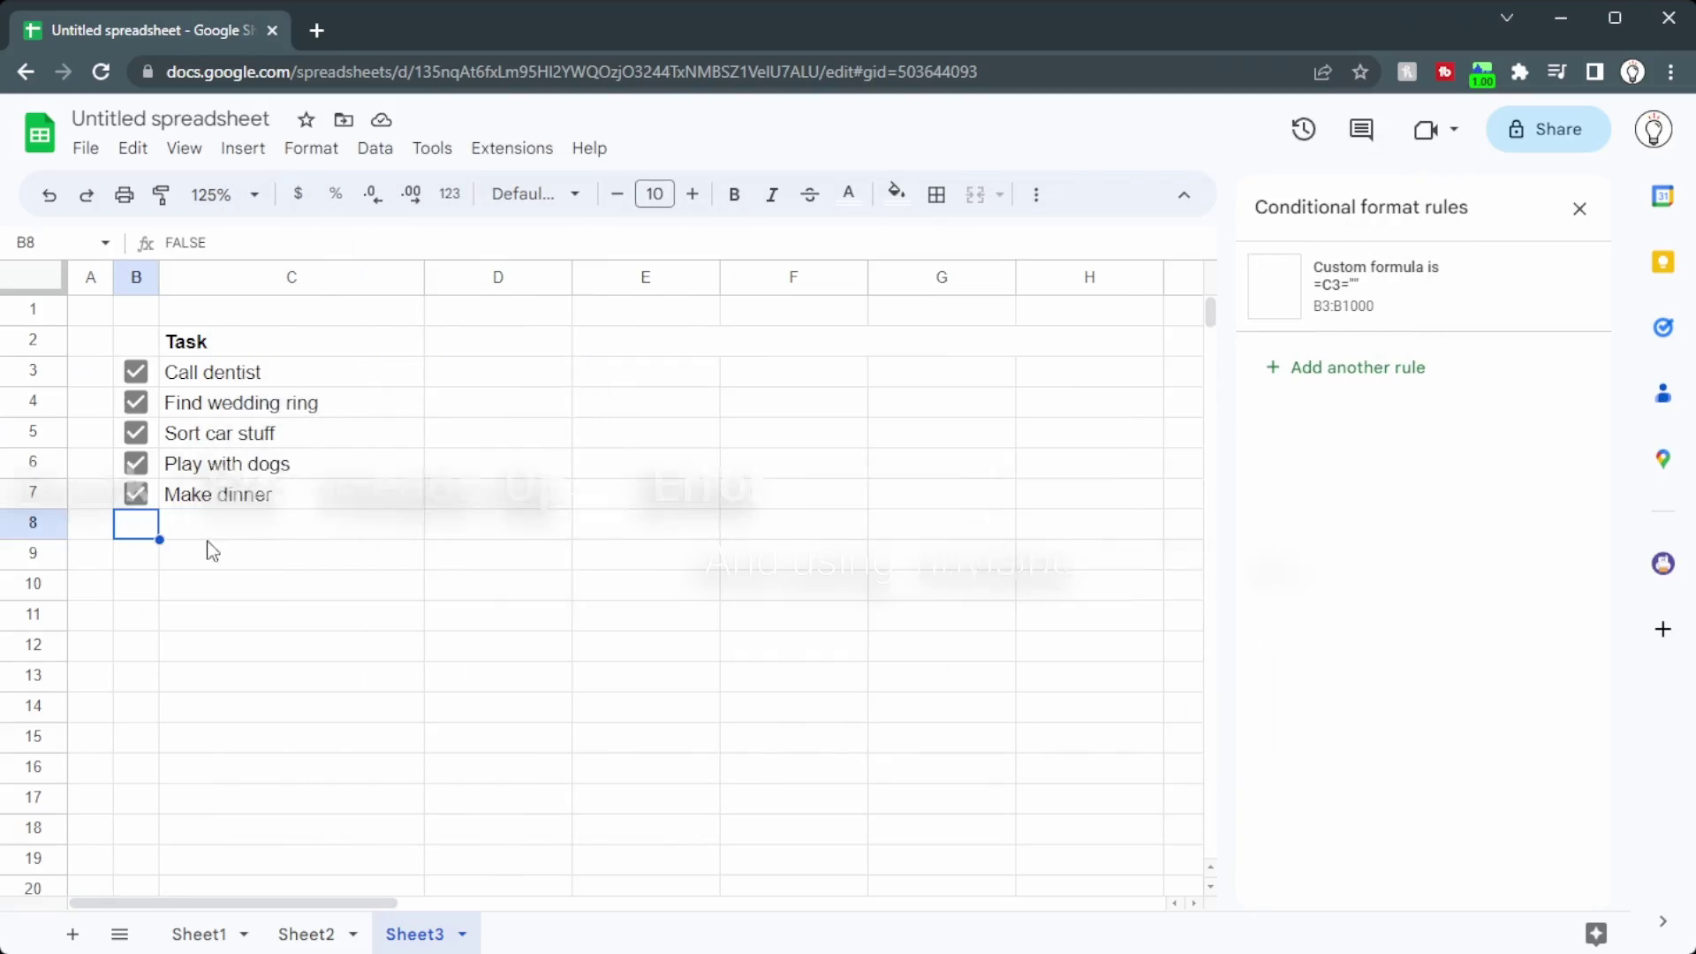
Step: Change the =C3="" rule's text colour to custom #fffffe (blue 254), then tick hidden B8
left_click(1321, 300)
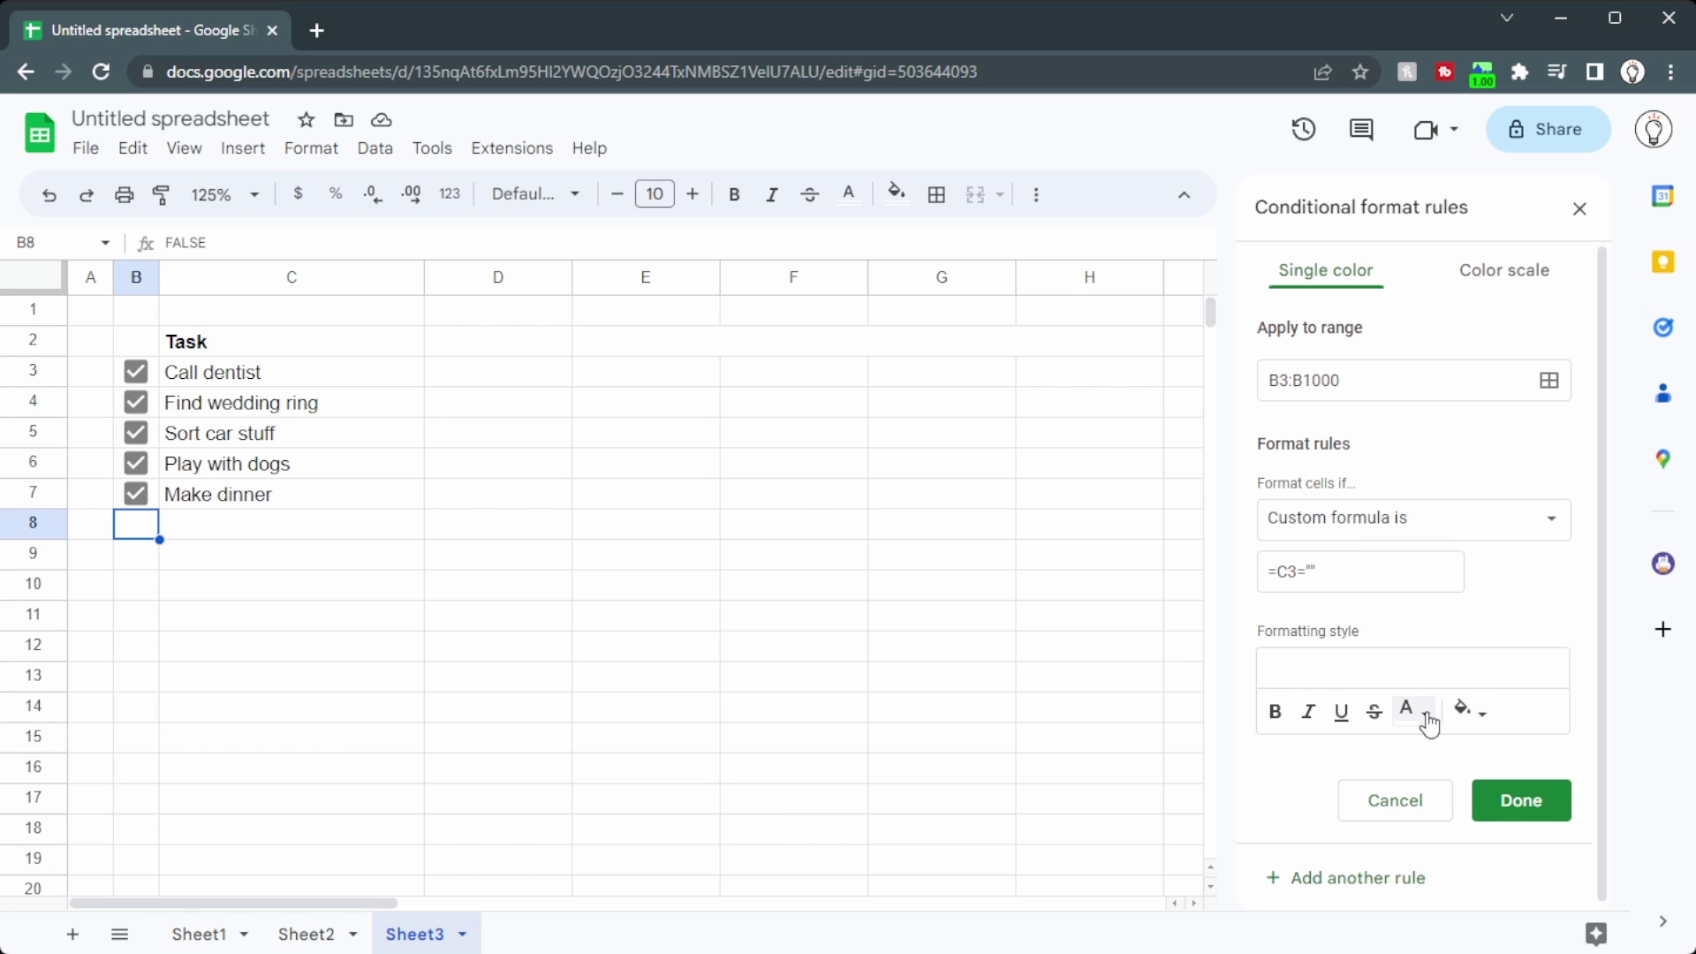
left_click(1463, 712)
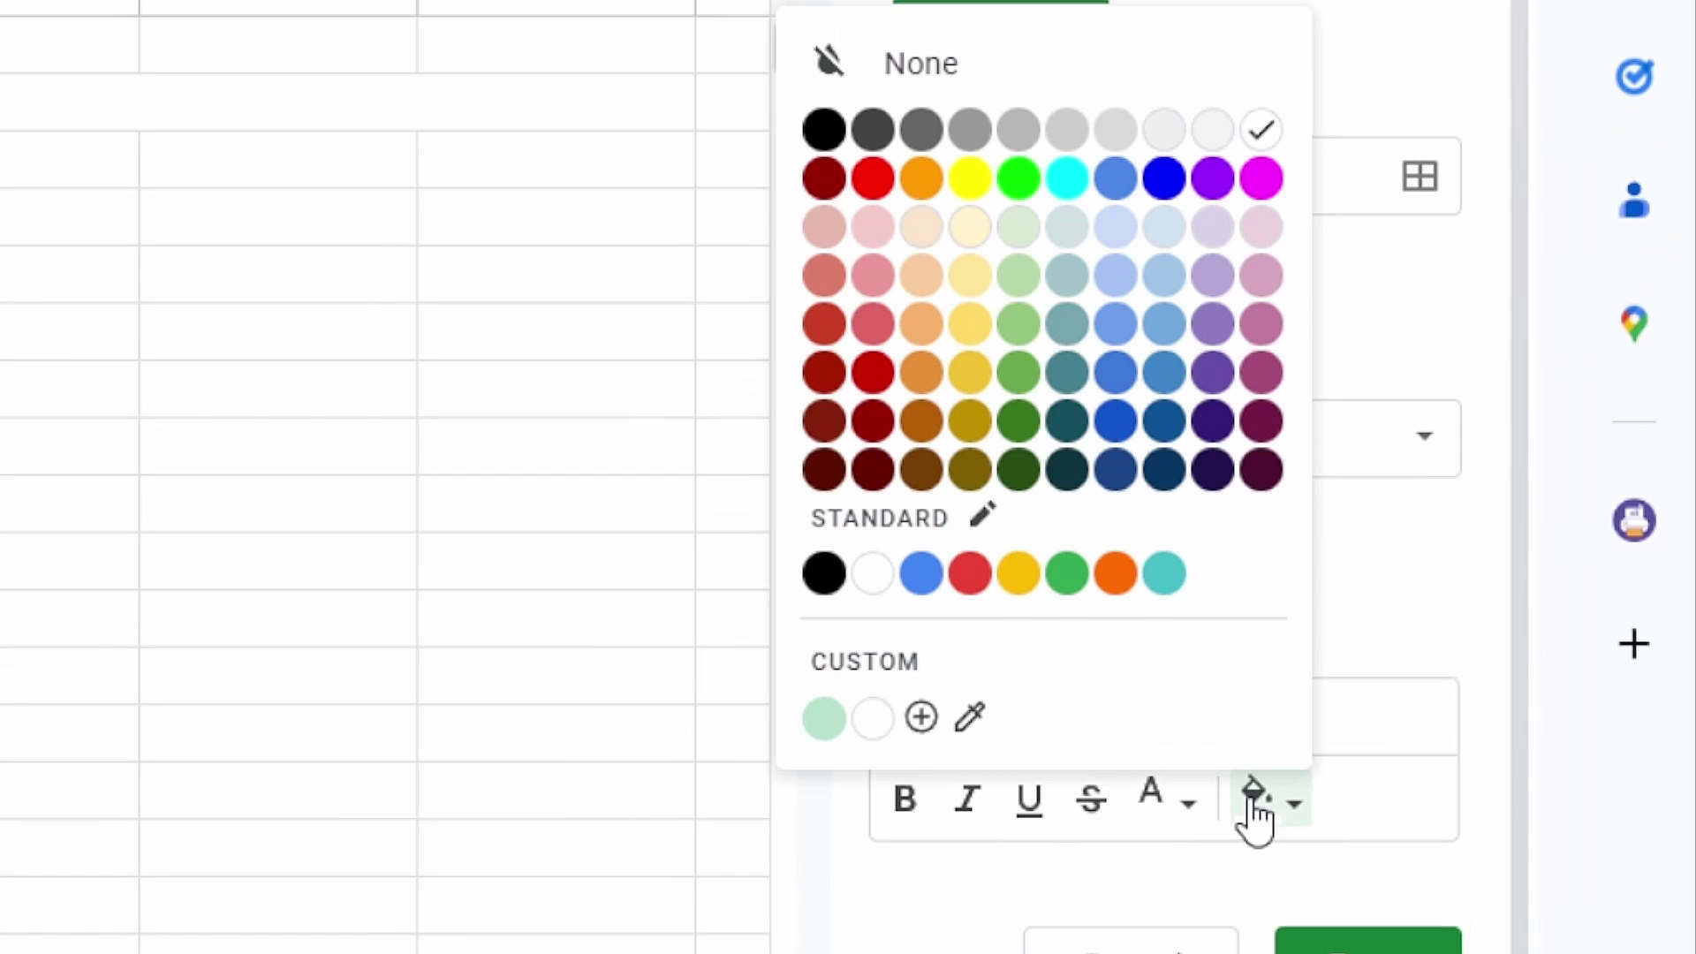
left_click(1263, 133)
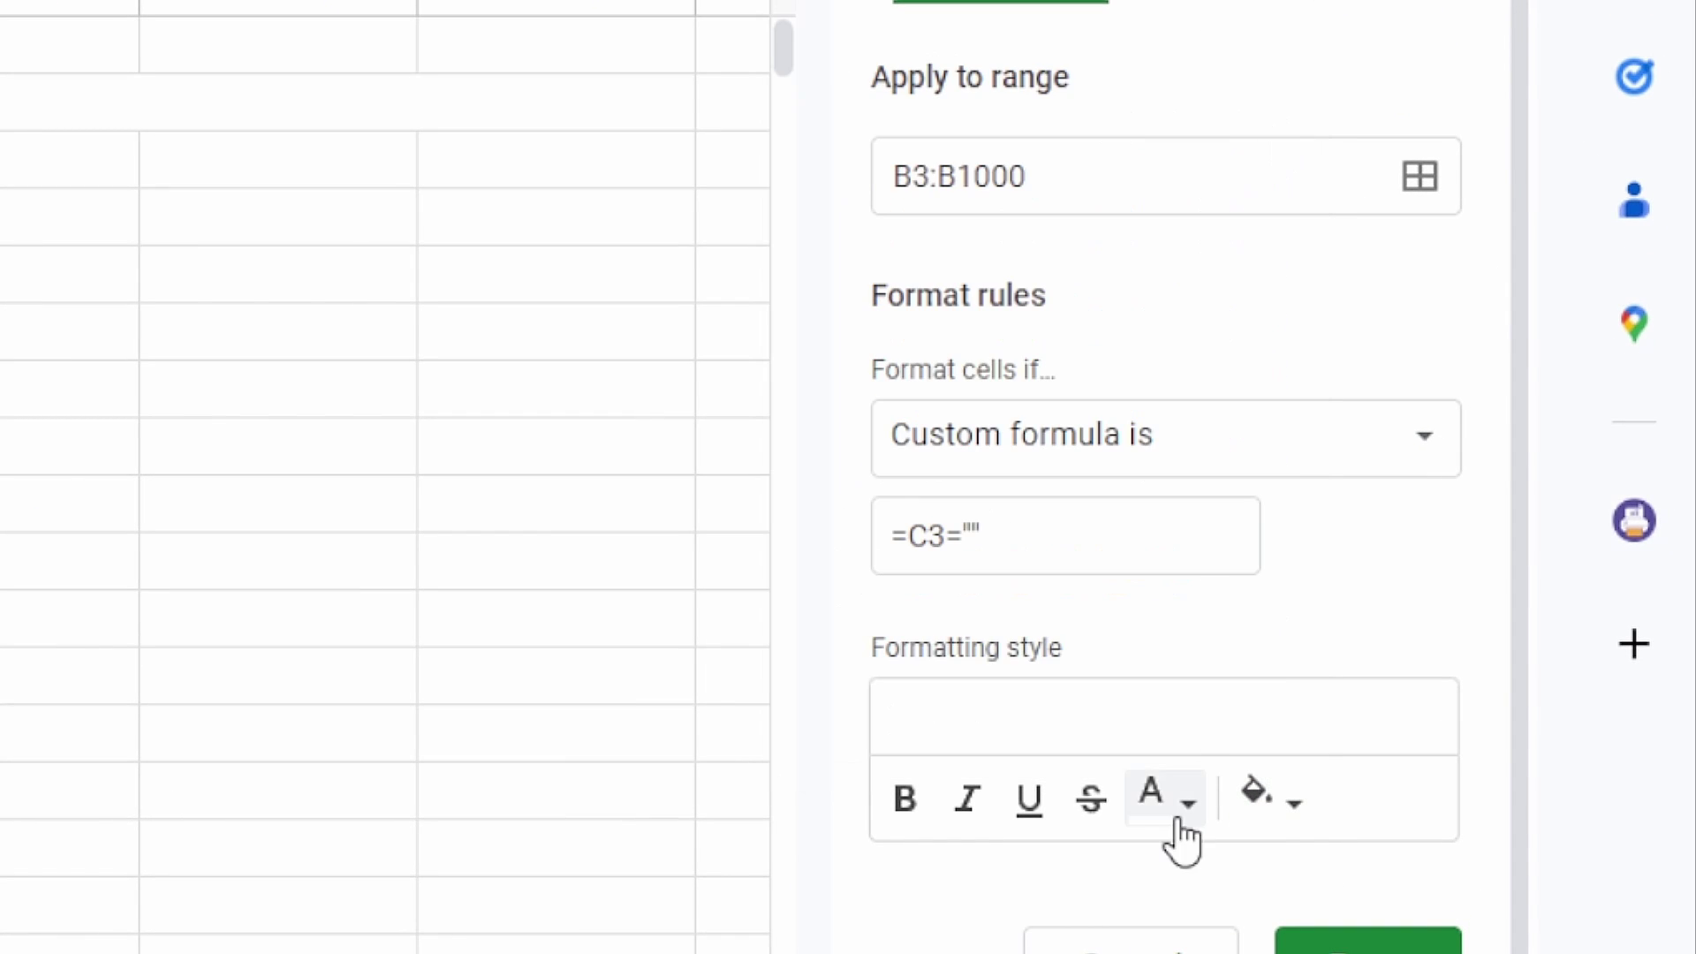
left_click(1181, 821)
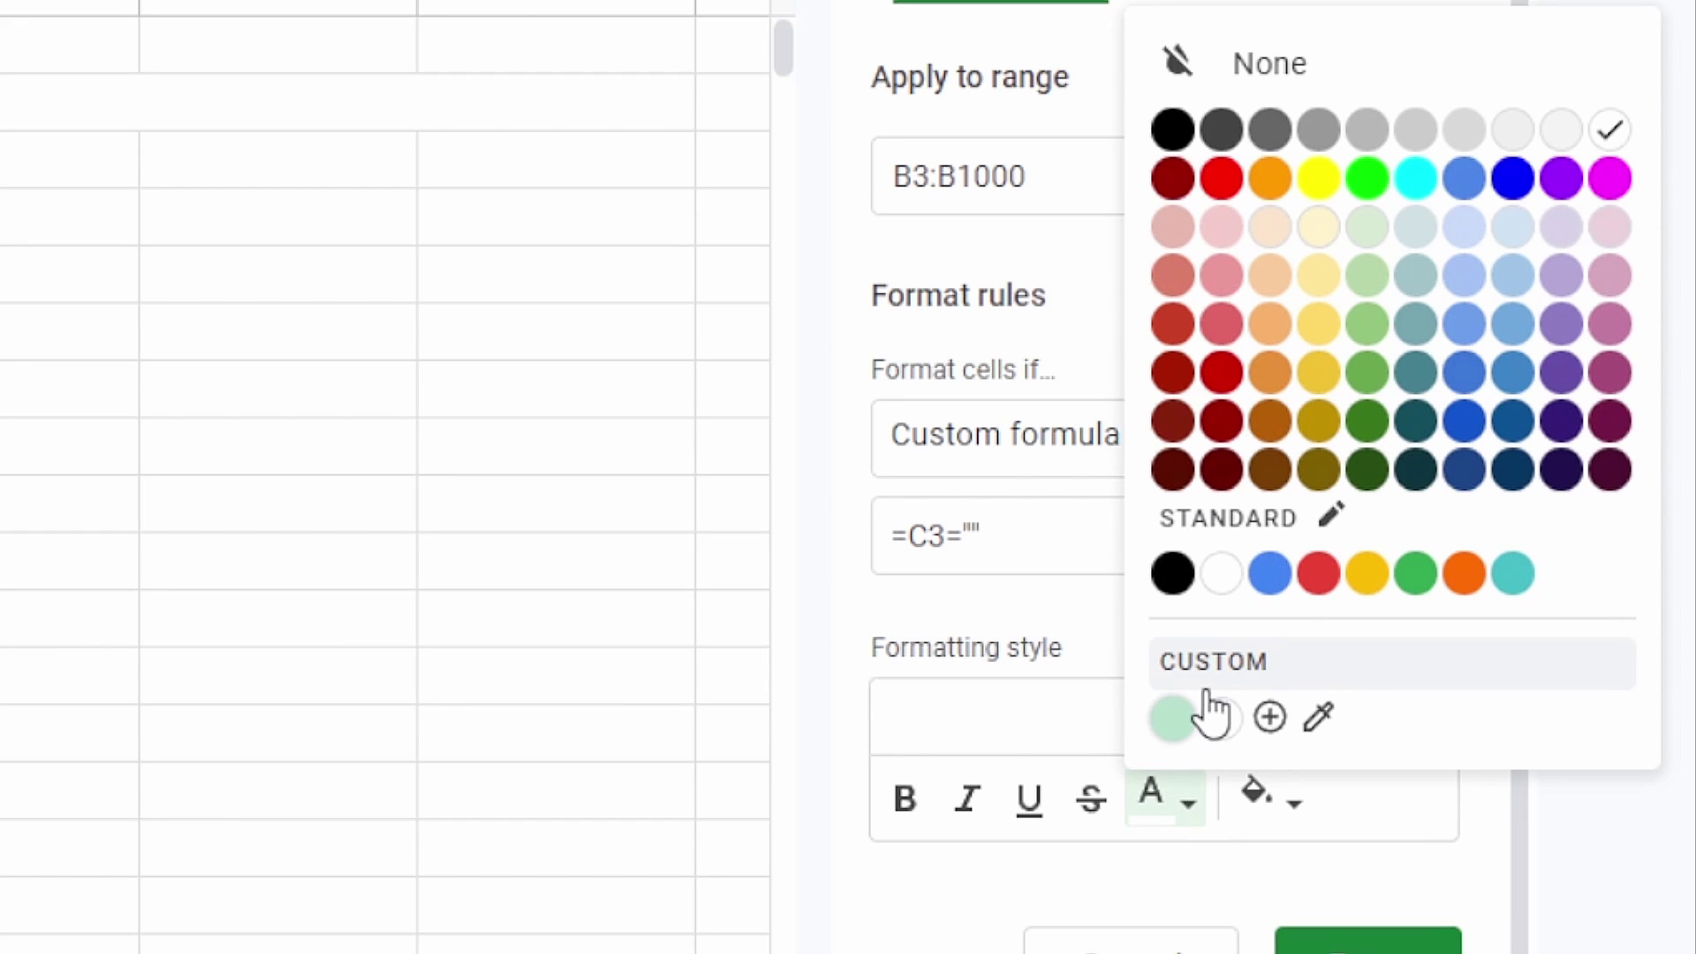
left_click(1240, 670)
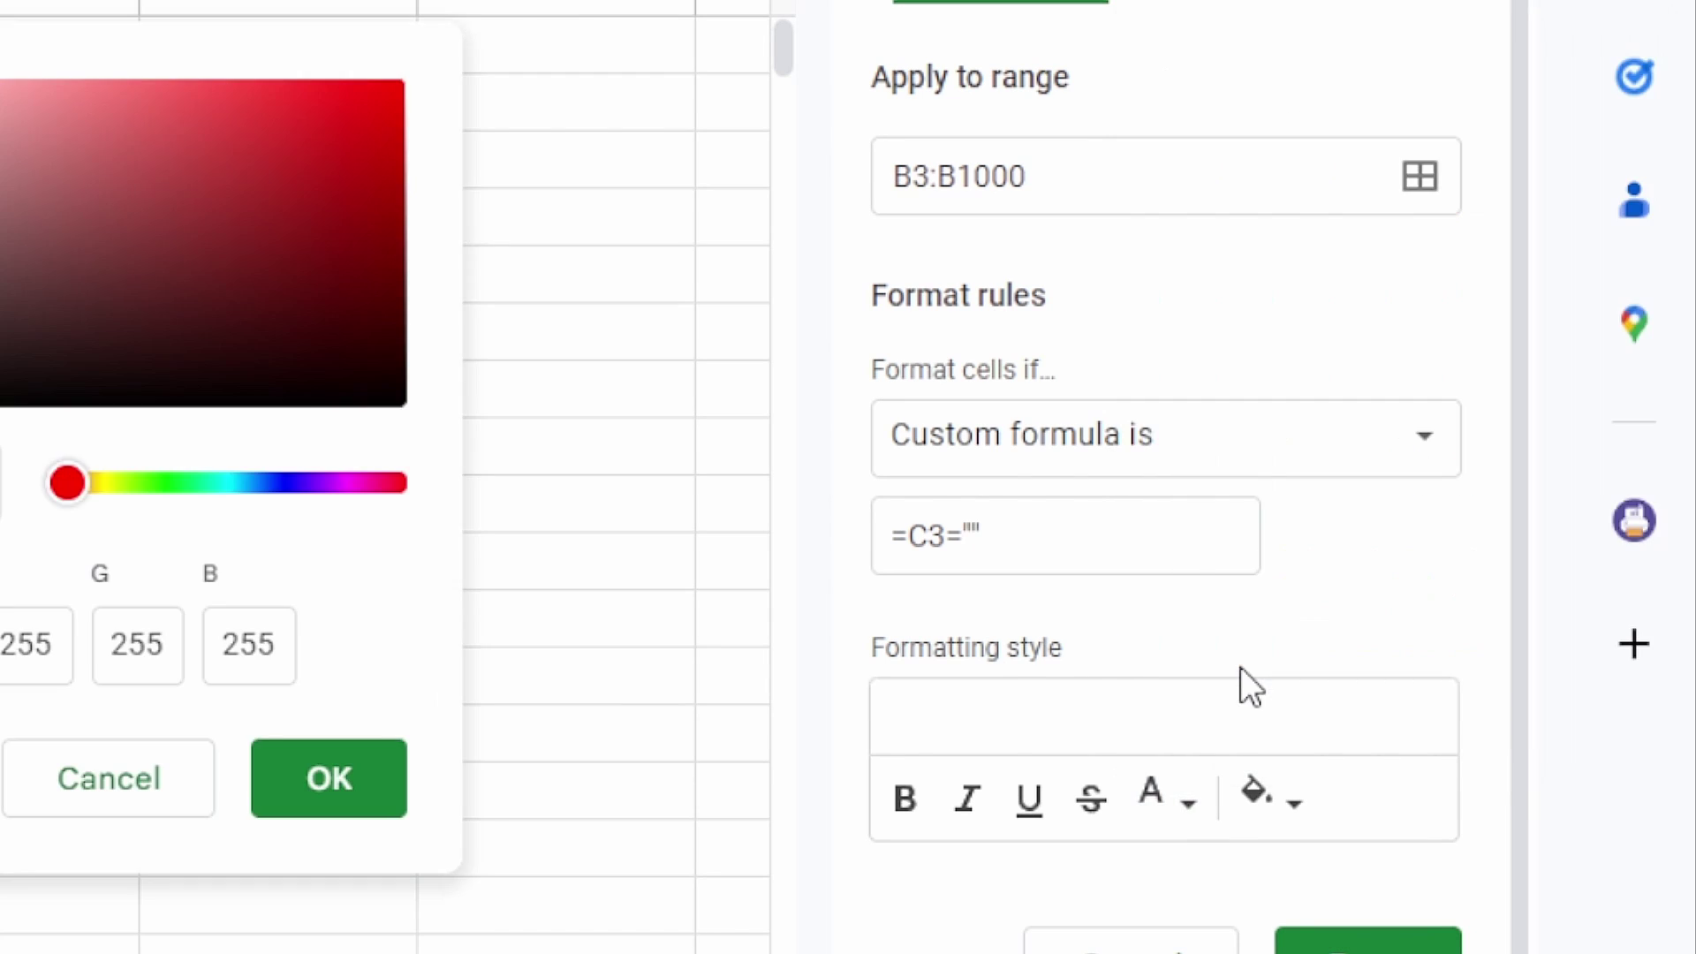
key("BackSpace")
type("e")
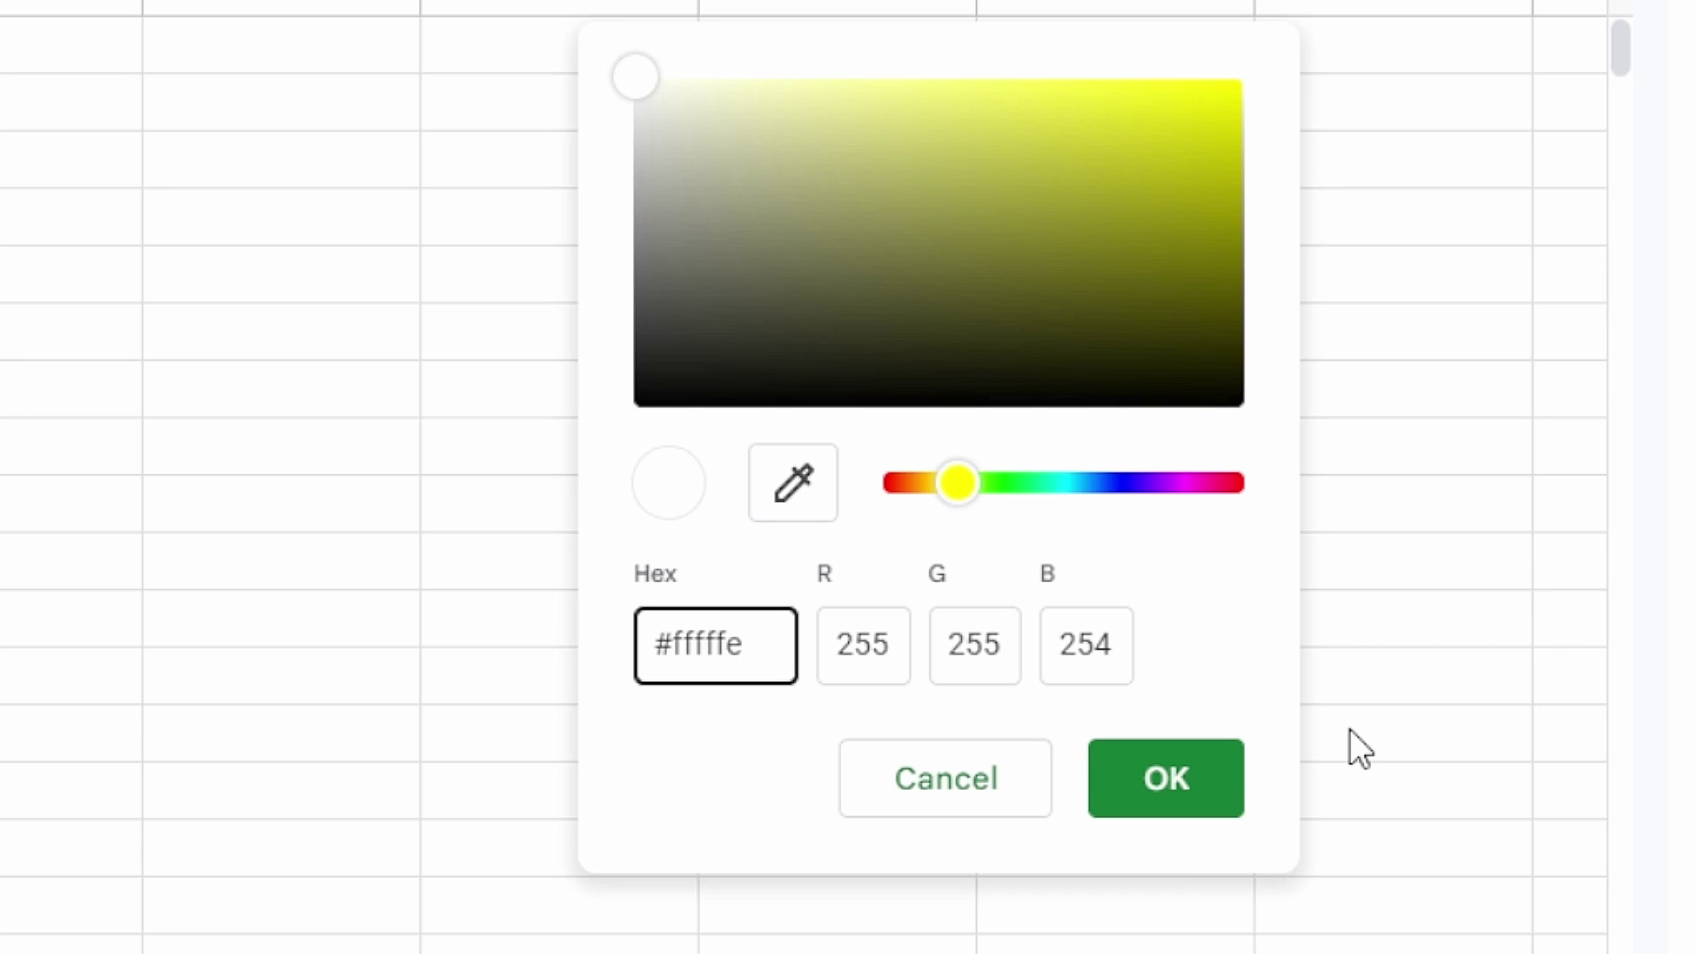
left_click(888, 645)
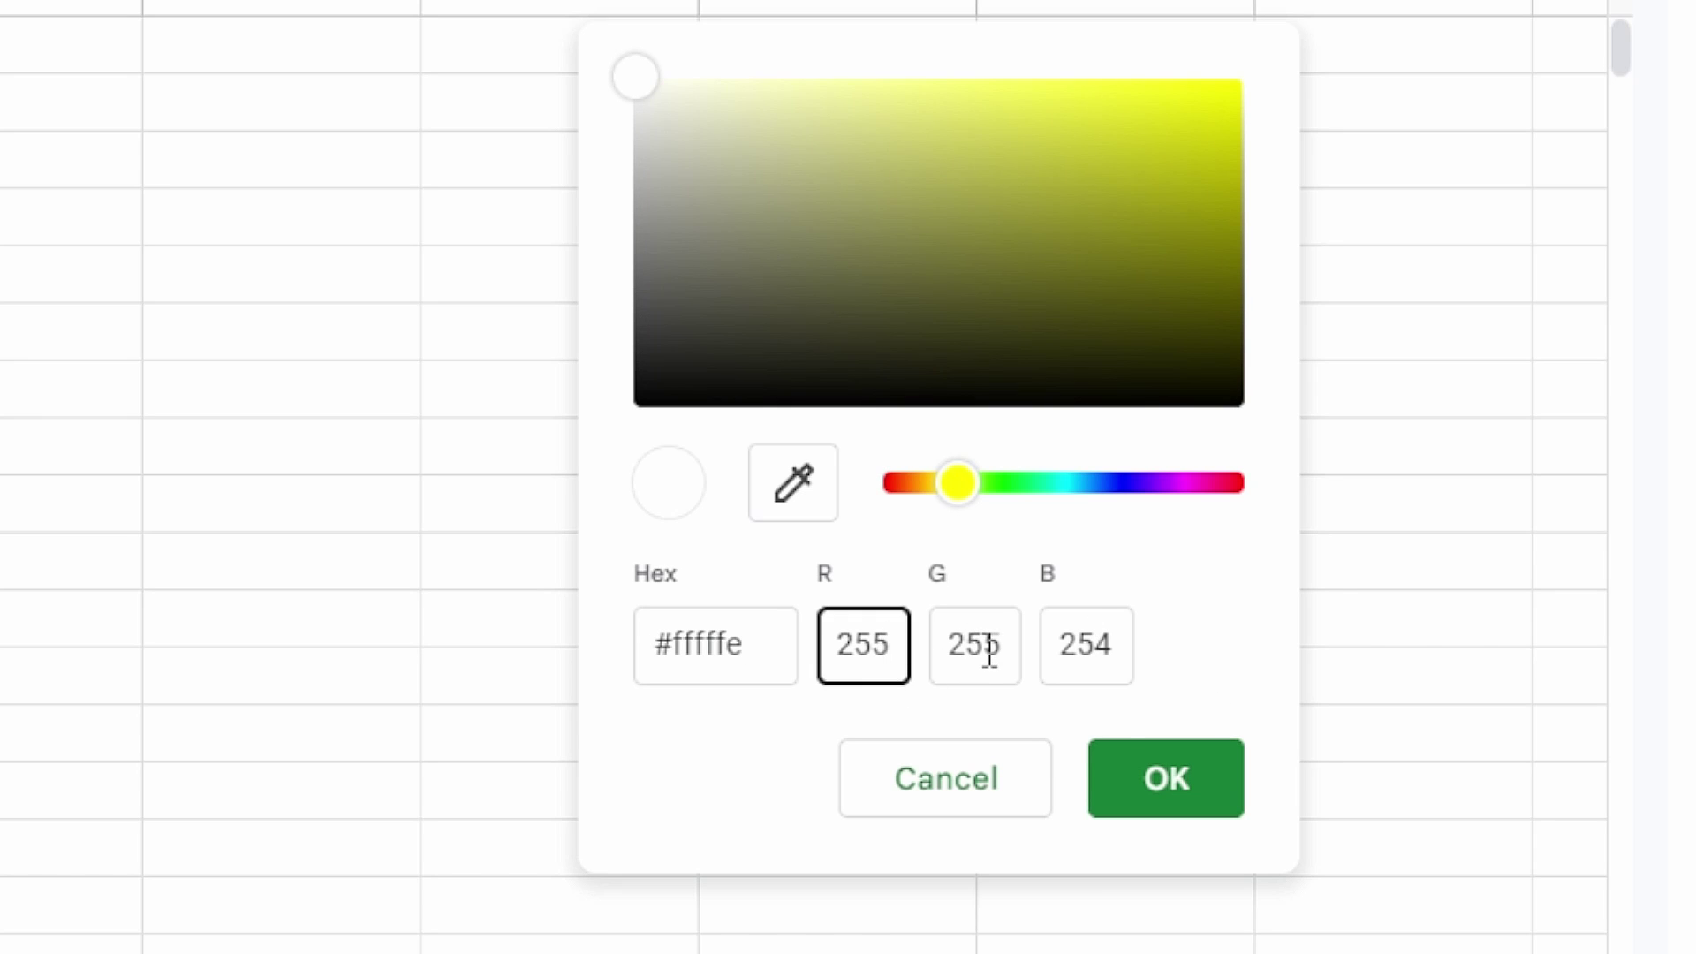
left_click(993, 644)
left_click(1110, 648)
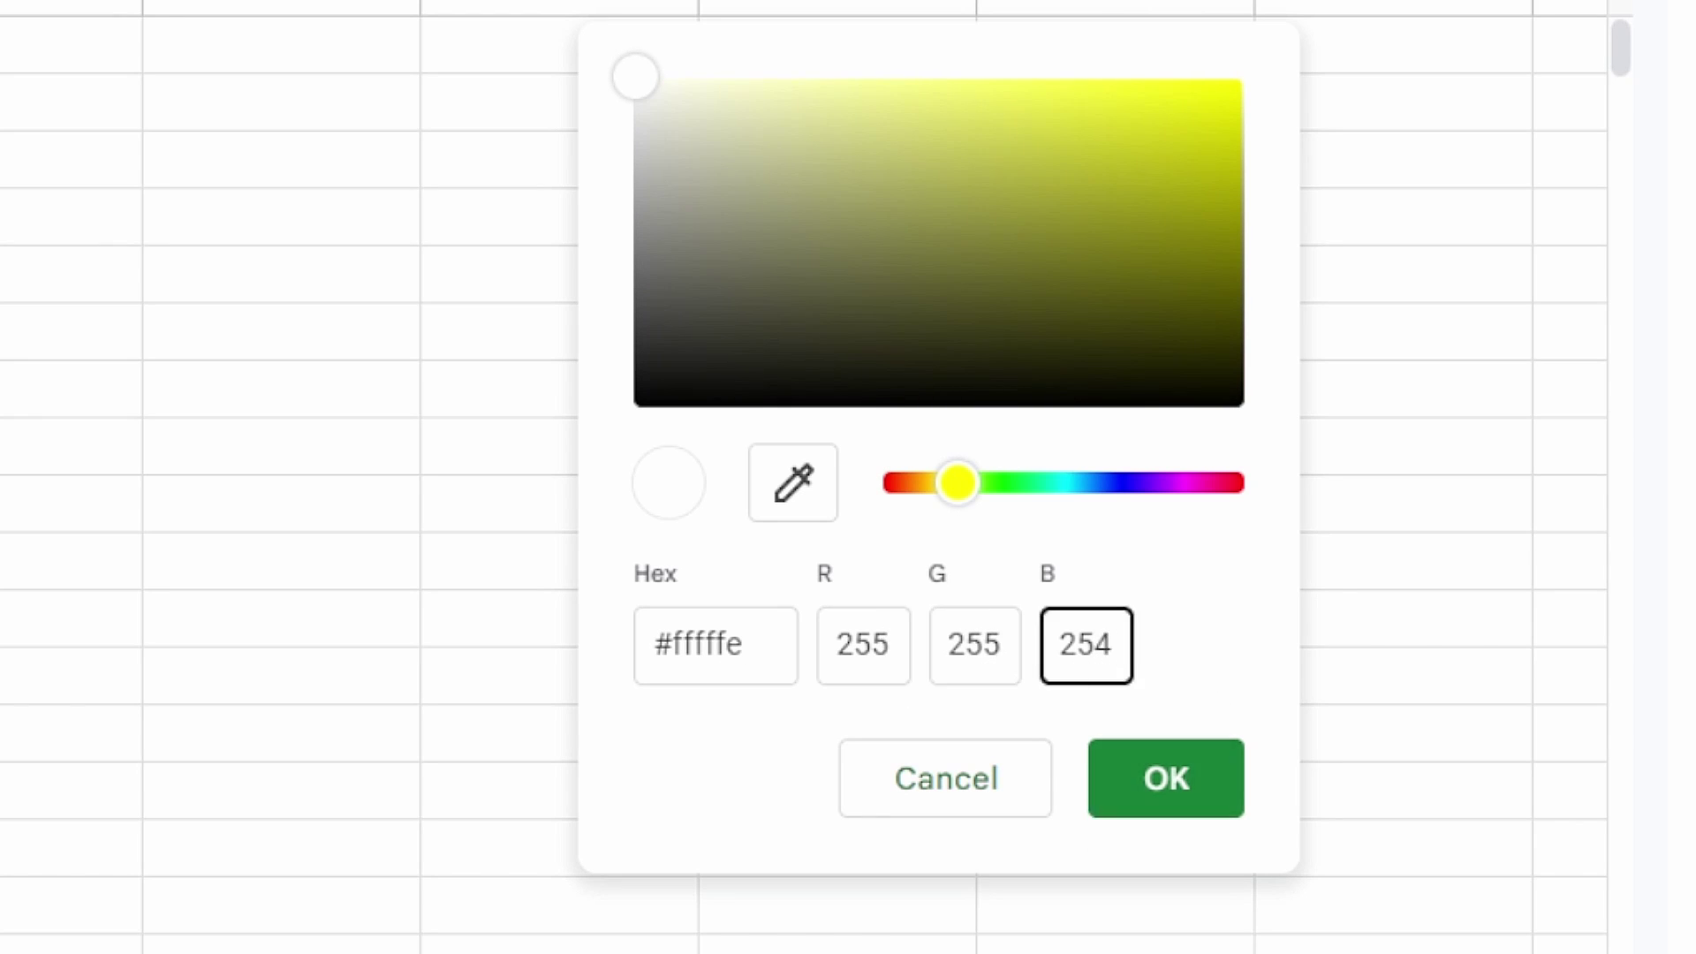
left_click(1167, 779)
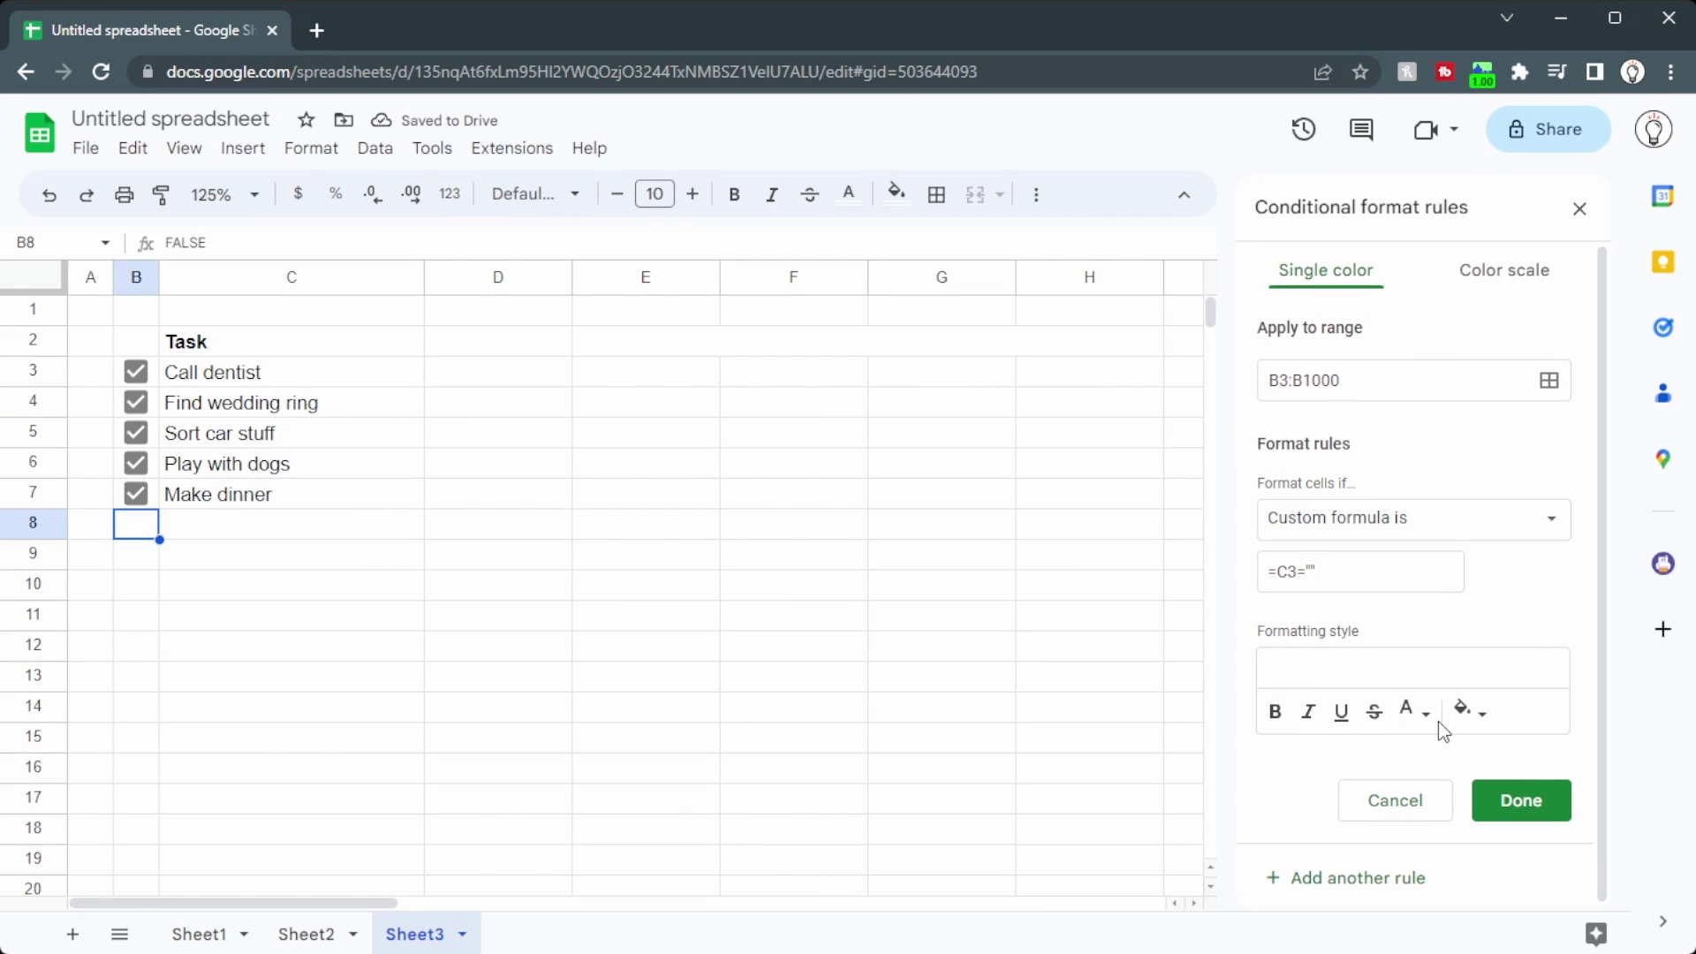
left_click(140, 529)
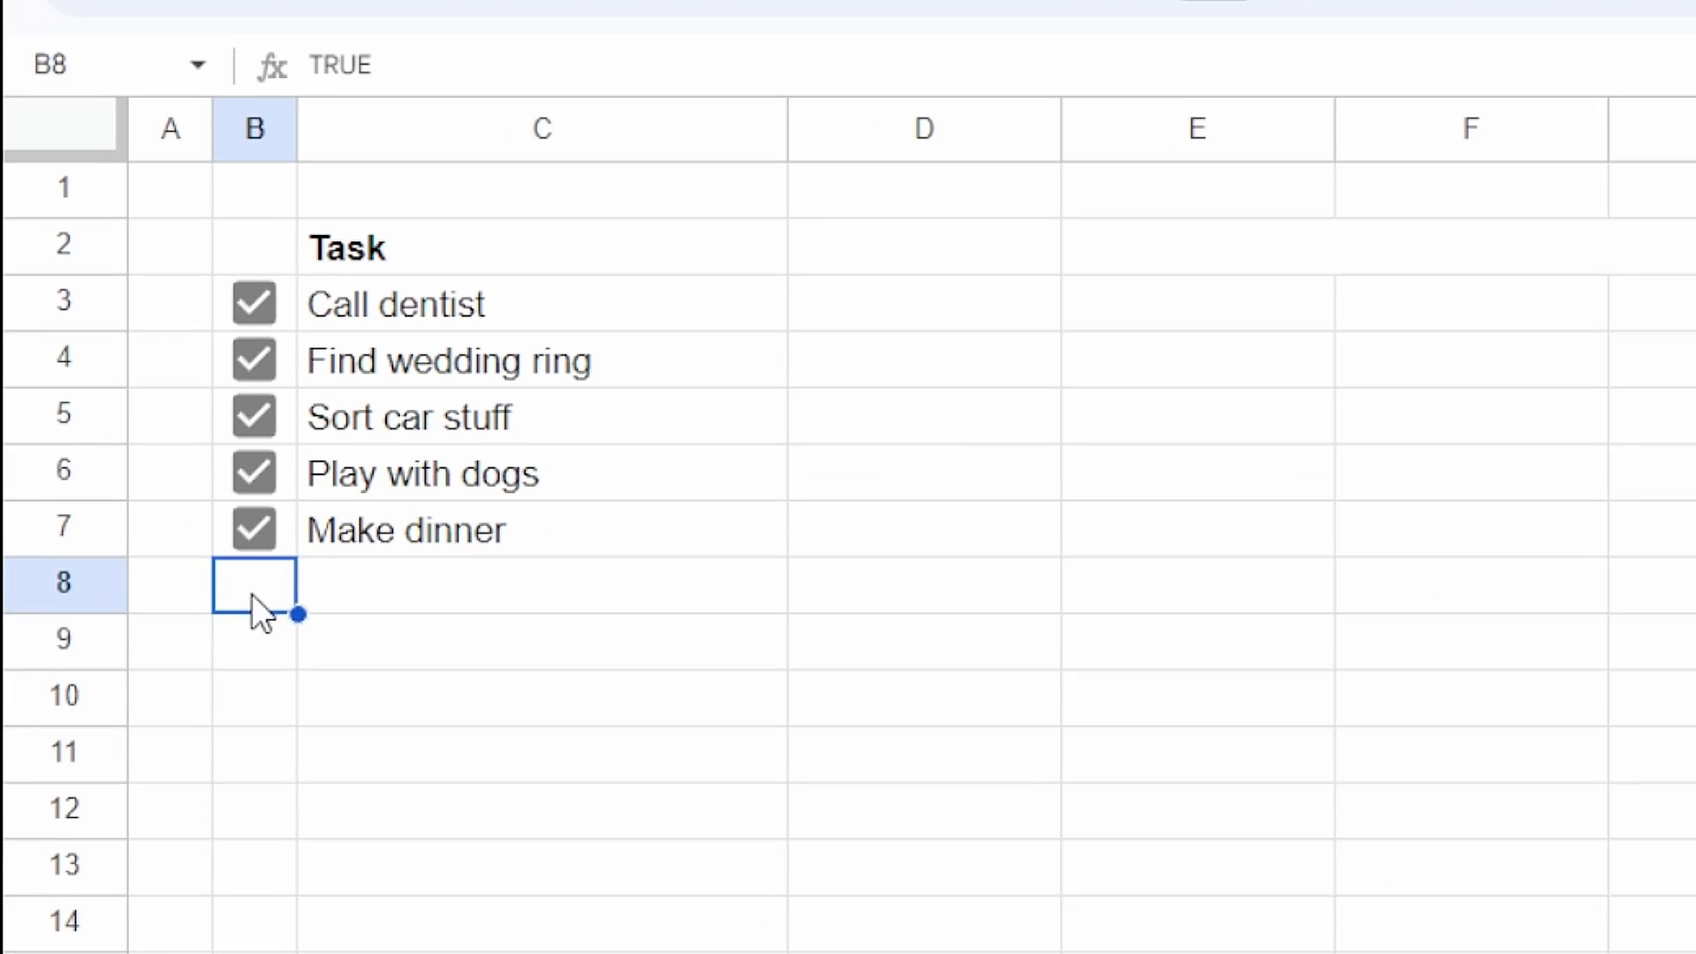
Step: Re-save E2's =A1=FALSE conditional rule and tick the hidden A1 checkbox to reveal the message
key("Down")
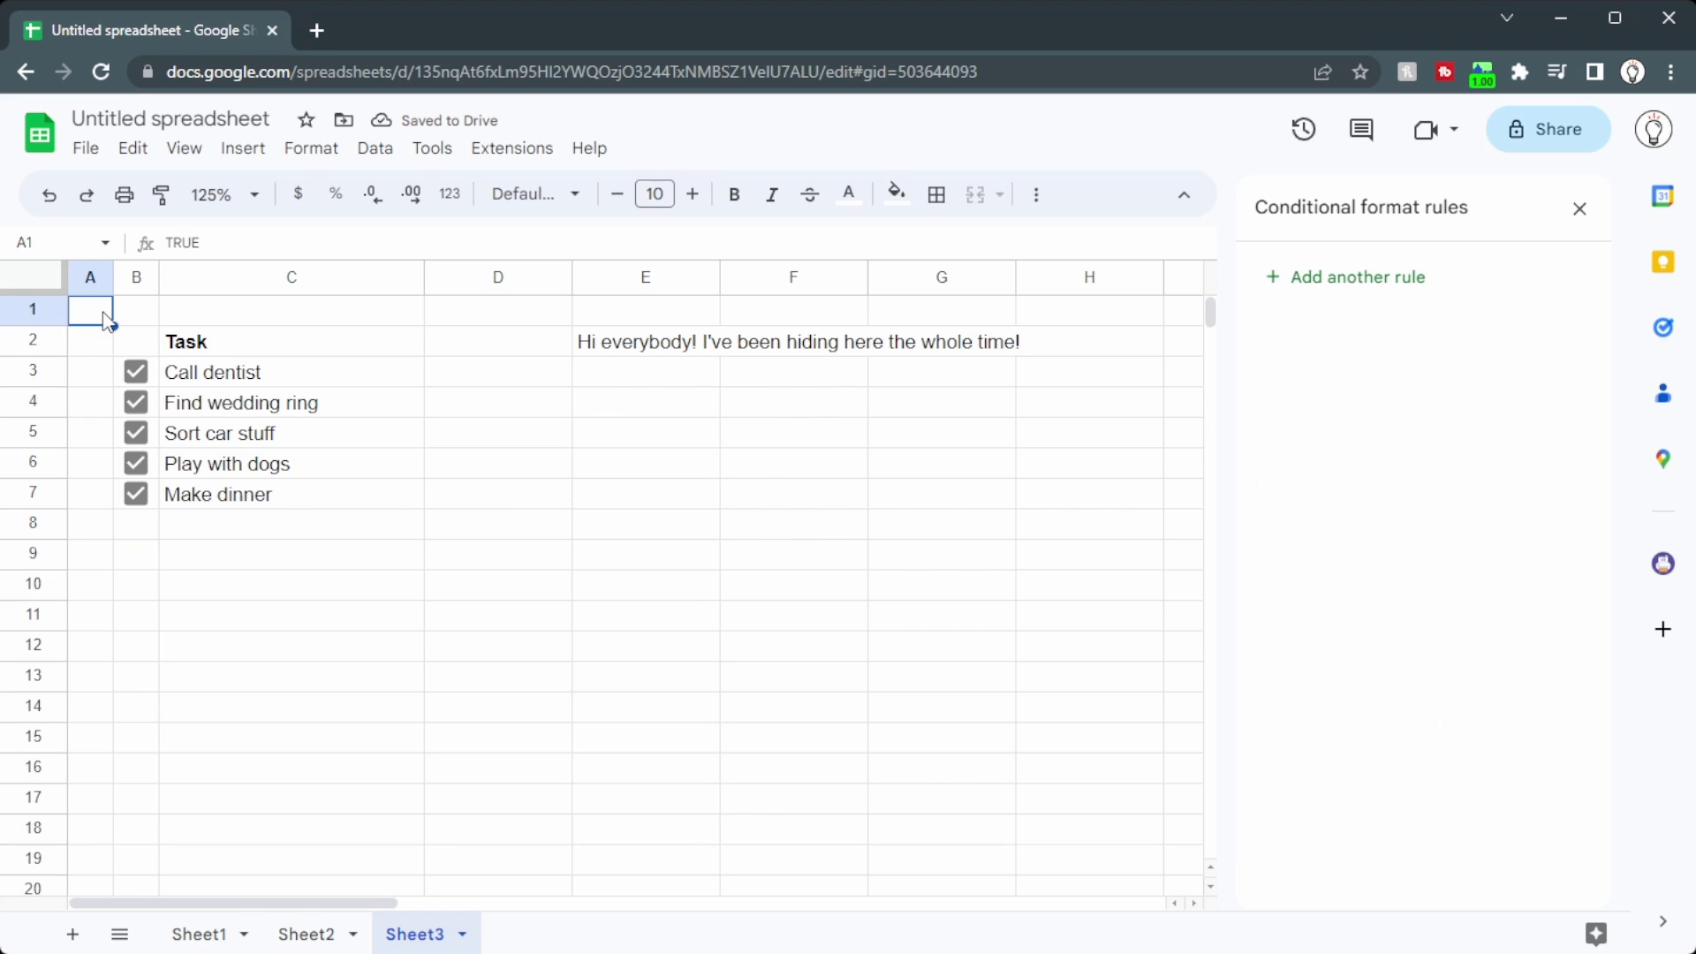
left_click(612, 339)
left_click(1343, 291)
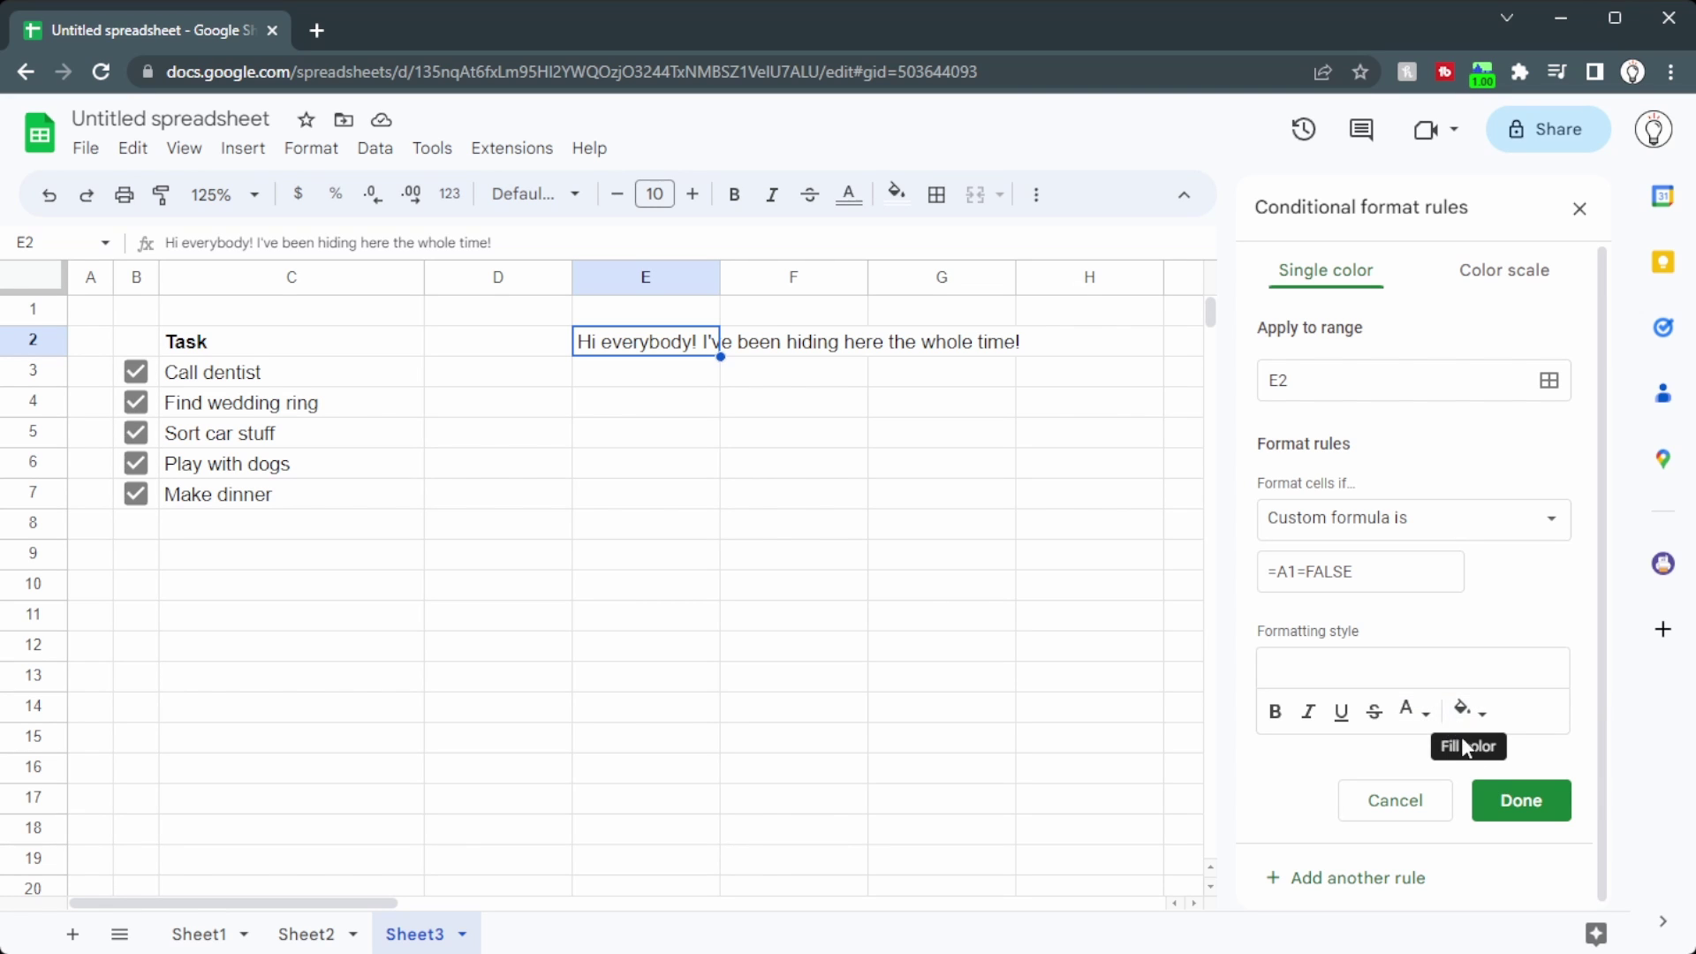
left_click(1493, 799)
left_click(101, 320)
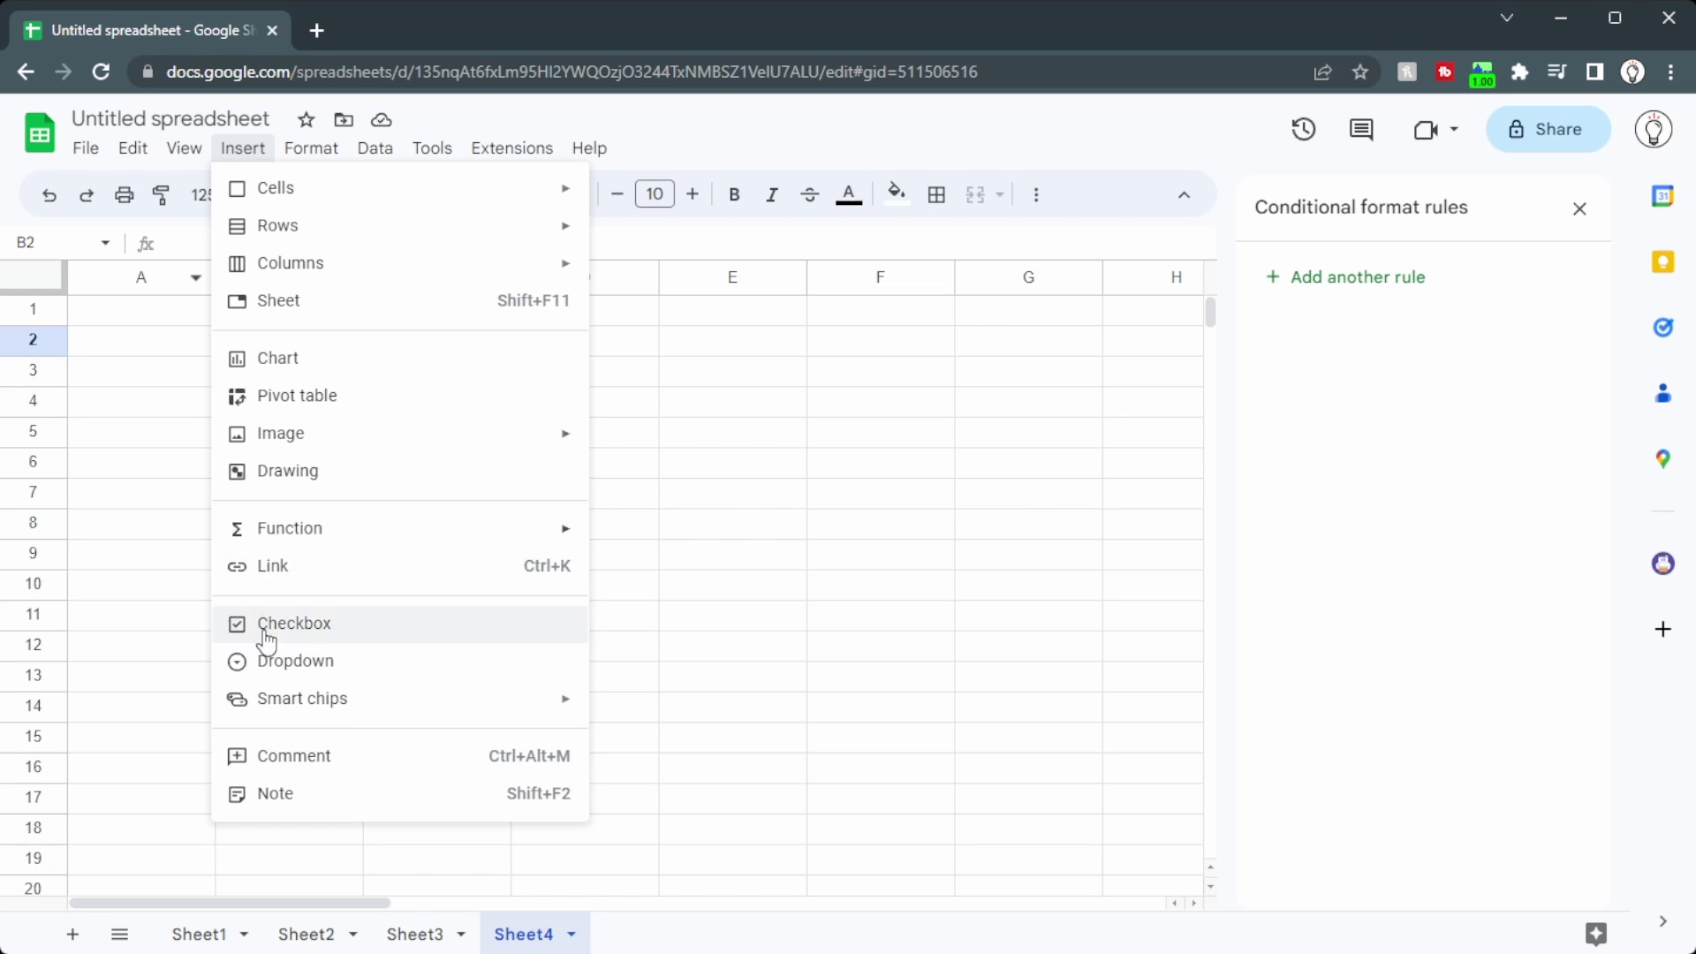
Step: Add a checkbox in B2 and a =RAND() formula in C2, then toggle B2 to recalculate
left_click(270, 623)
left_click(437, 341)
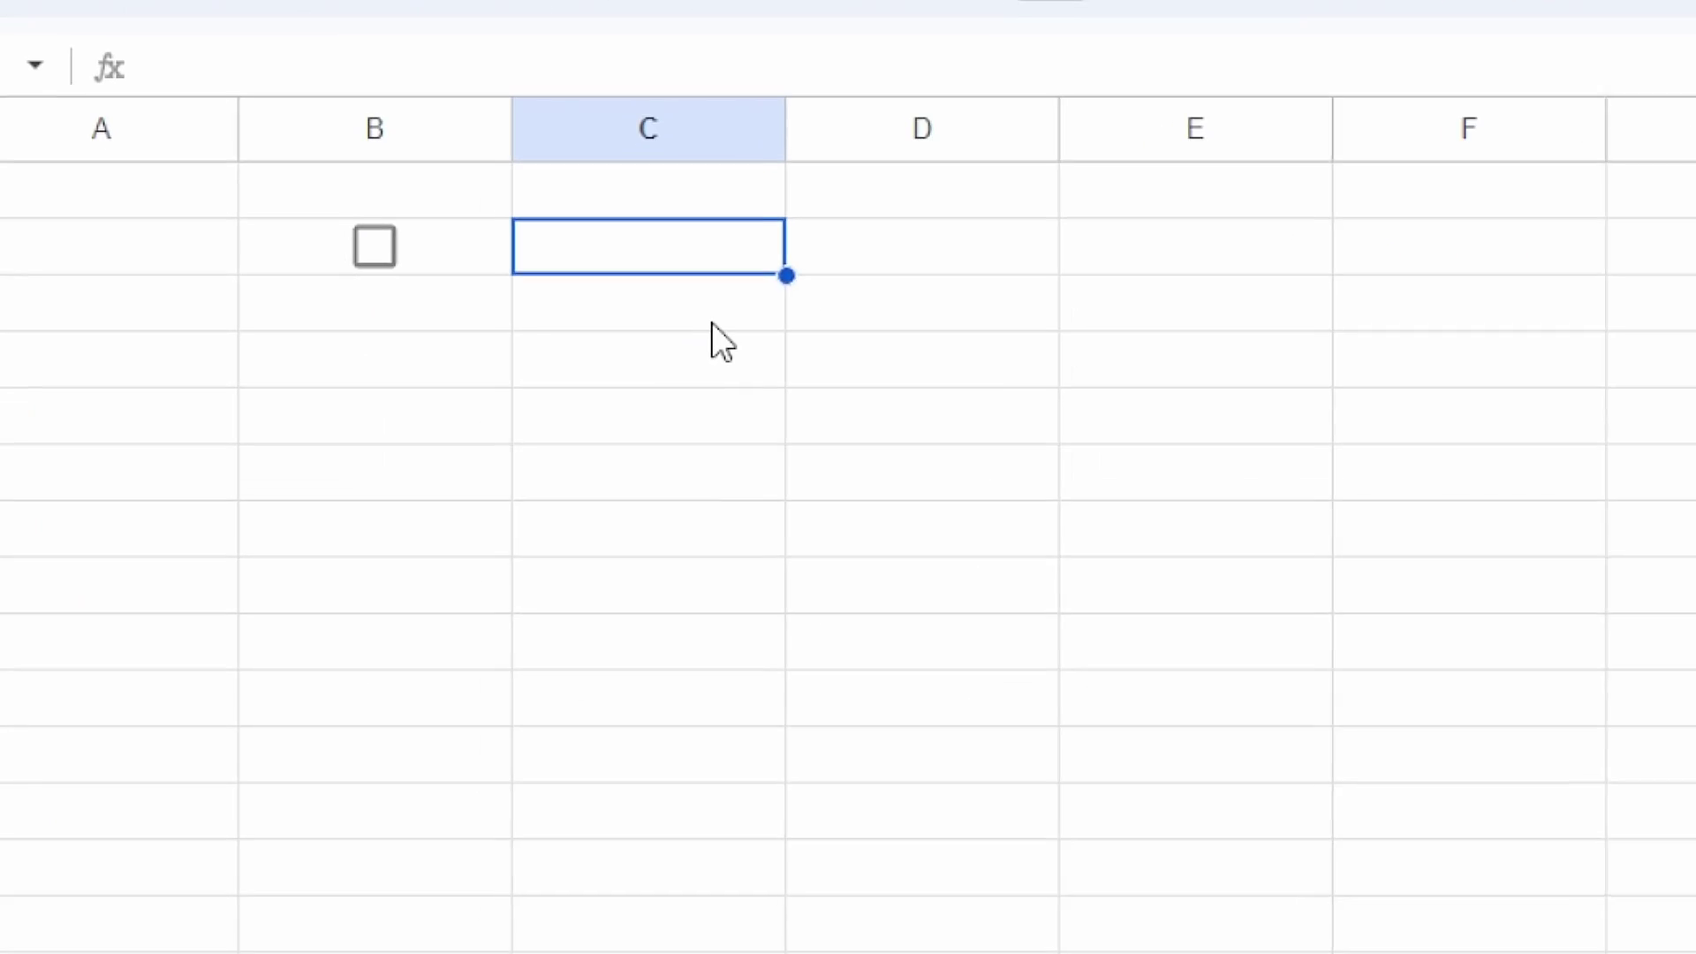
type("=rand(")
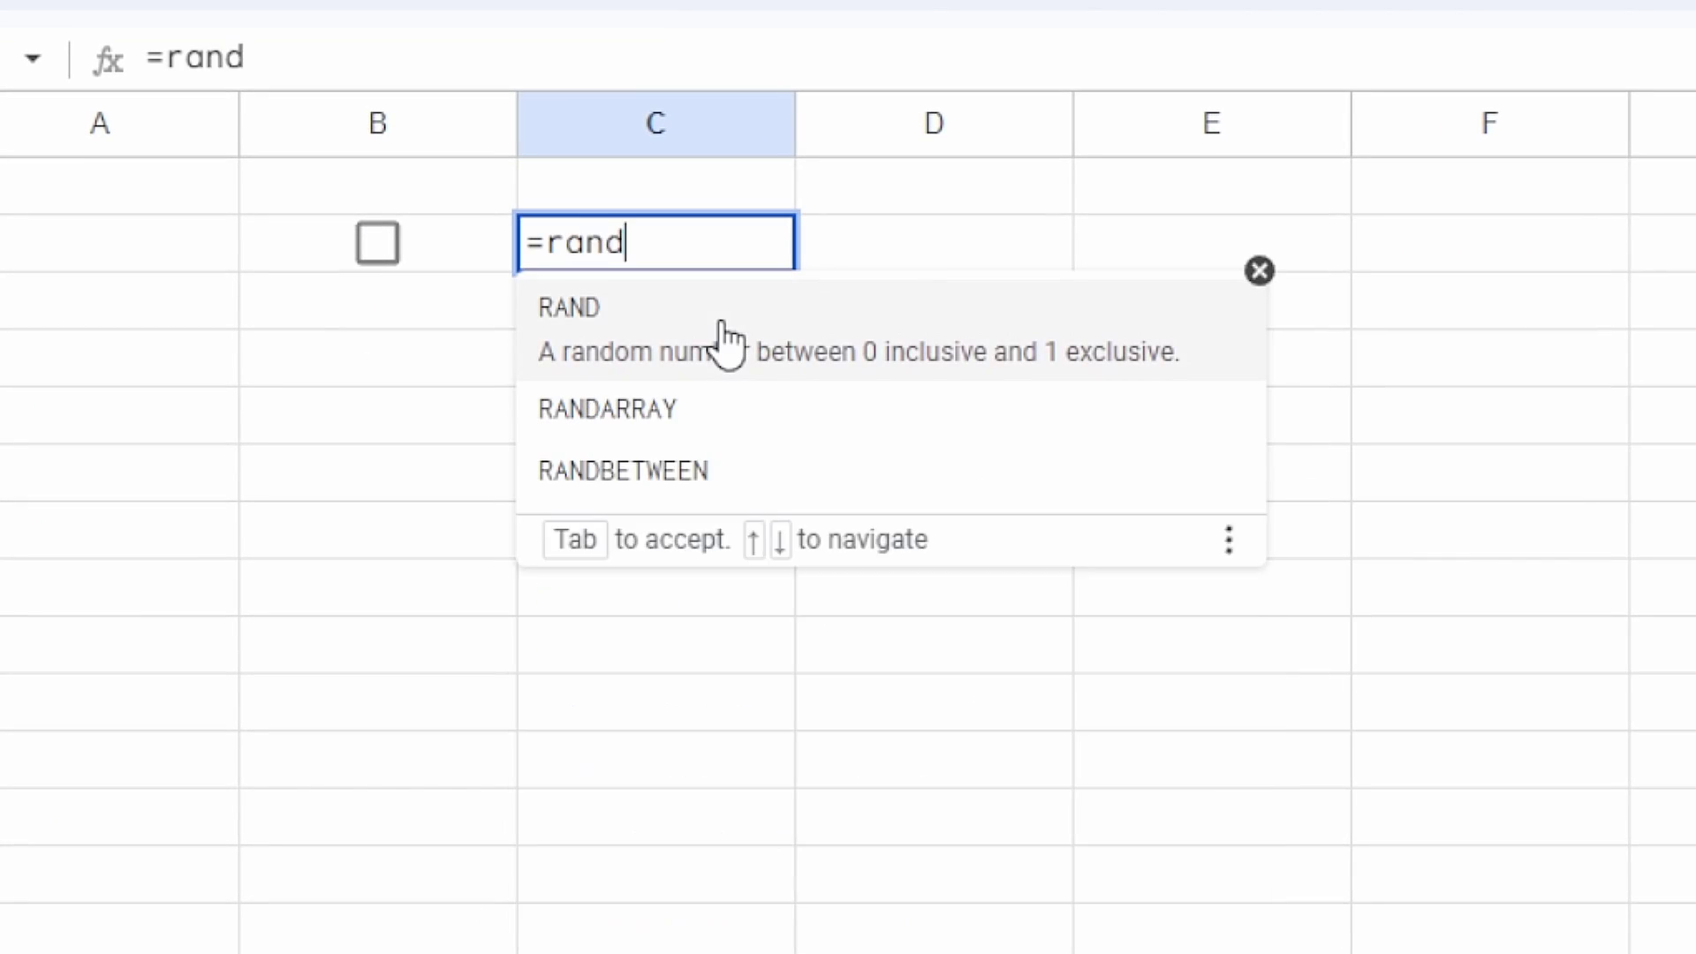
key("Return")
key("Up")
key("Left")
key("space")
key("space")
key("space")
key("space")
Step: Replace C2's formula with =randbetween(1,20) and tick B2 to reroll the number
key("Up")
key("Right")
key("Down")
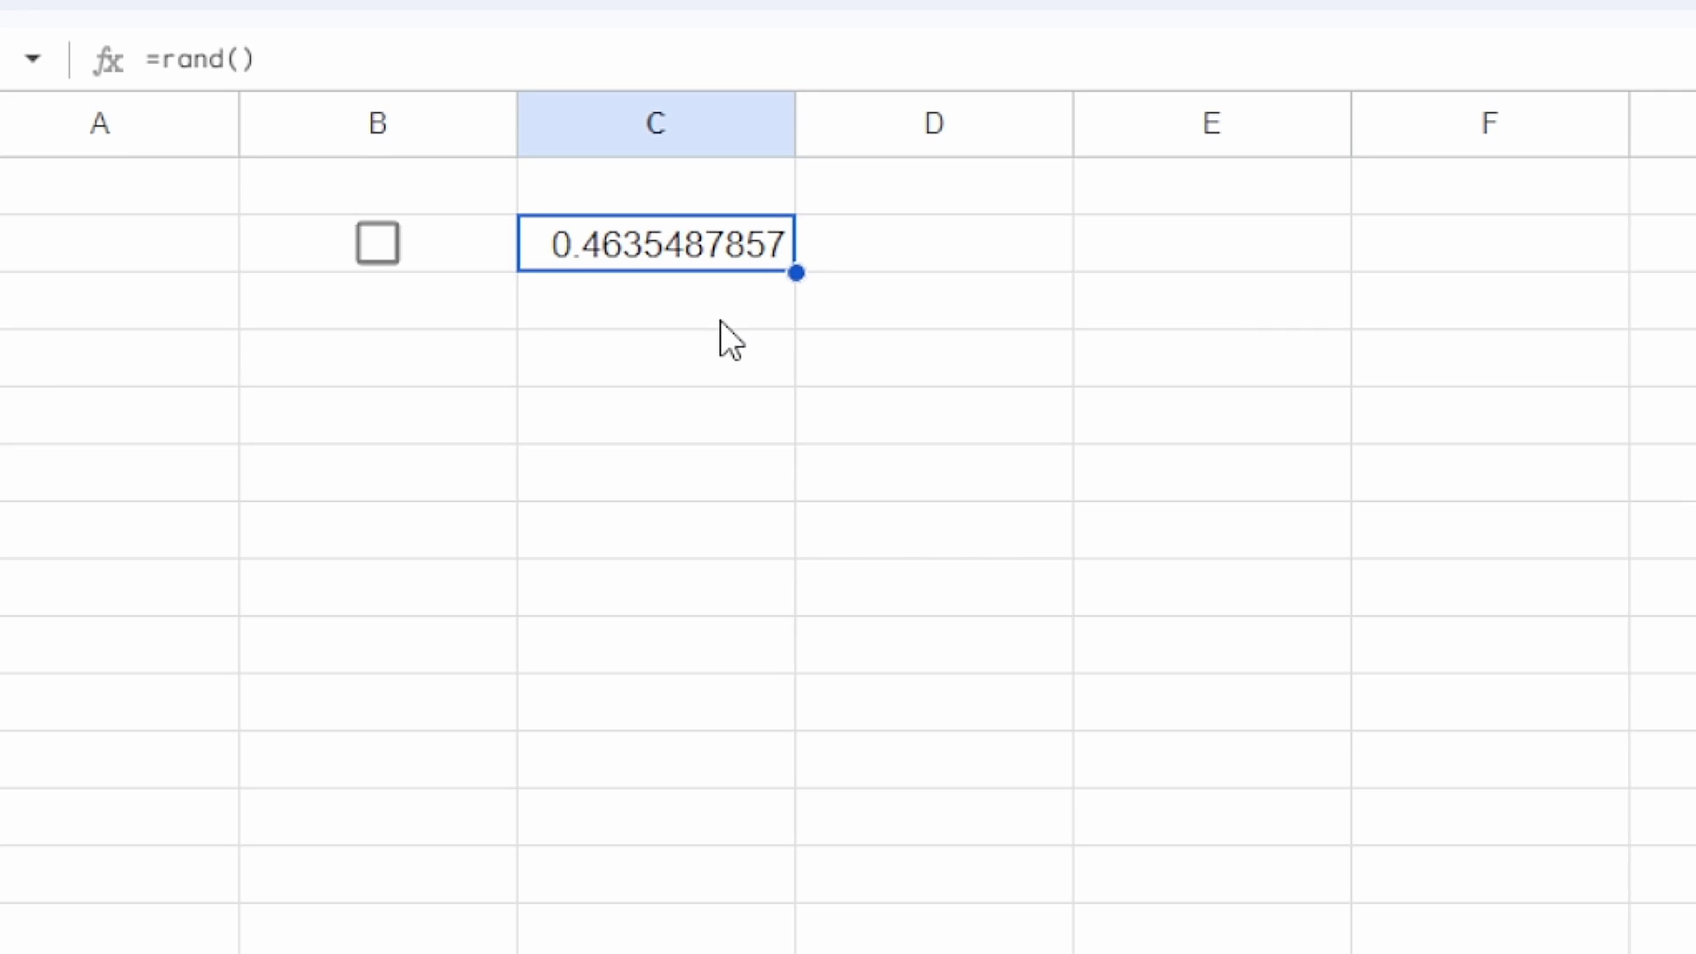
type("=")
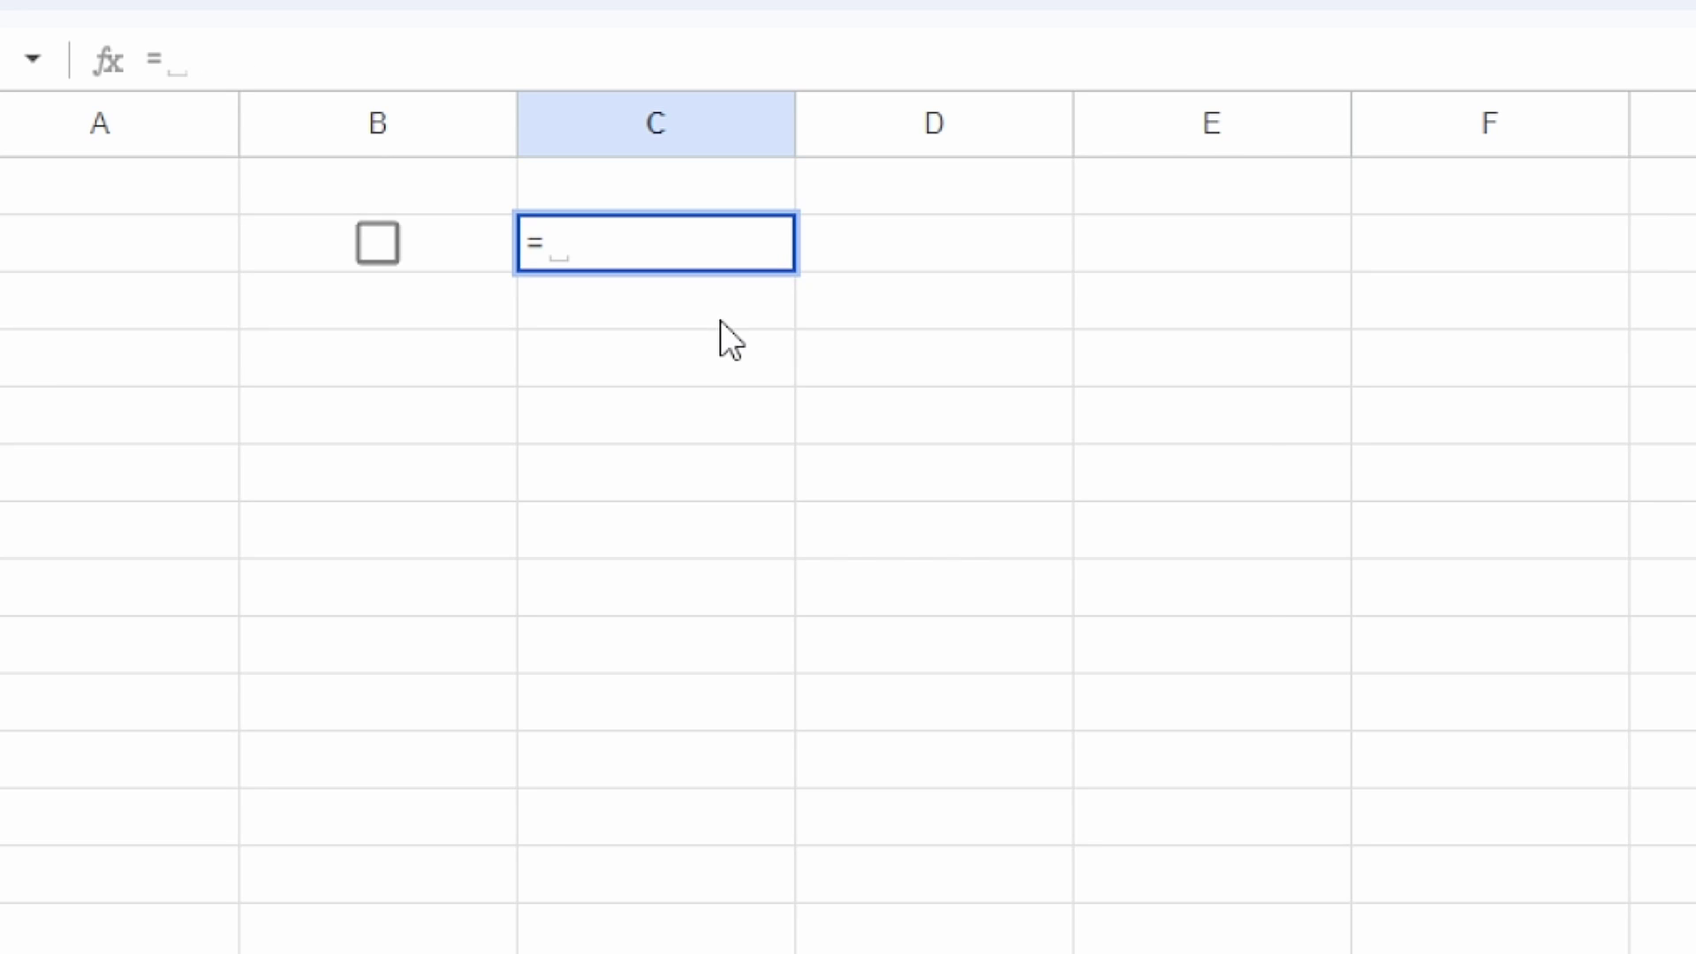
type("randbetween(")
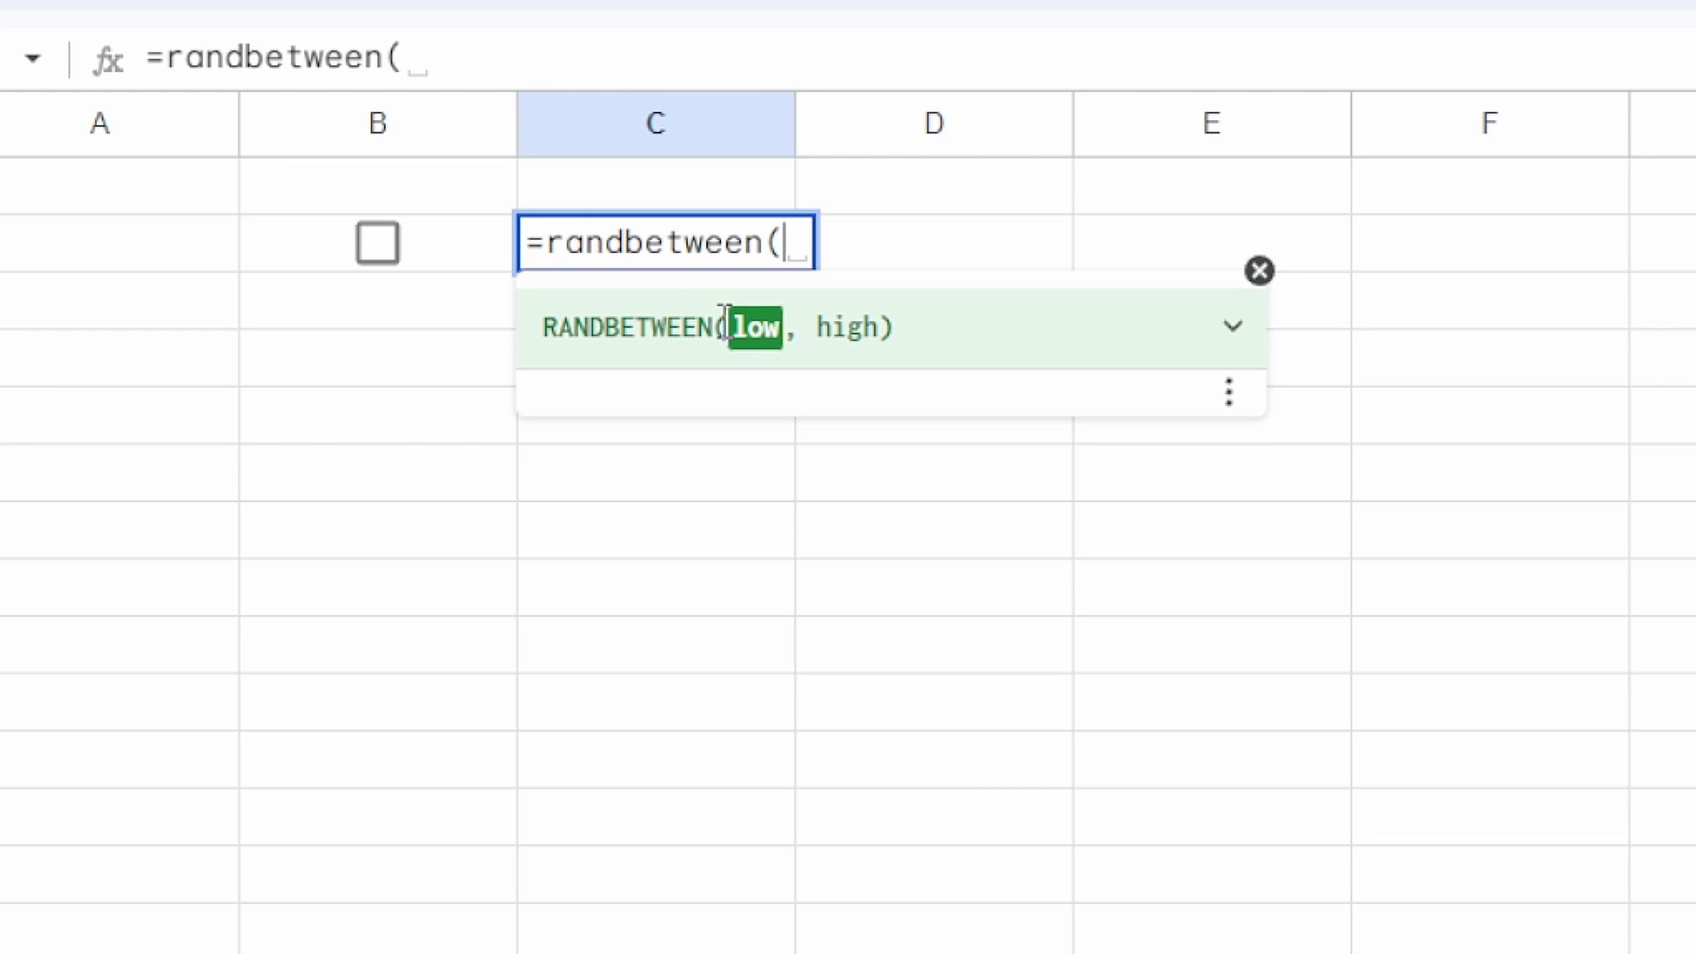
type("1,20)")
key("Return")
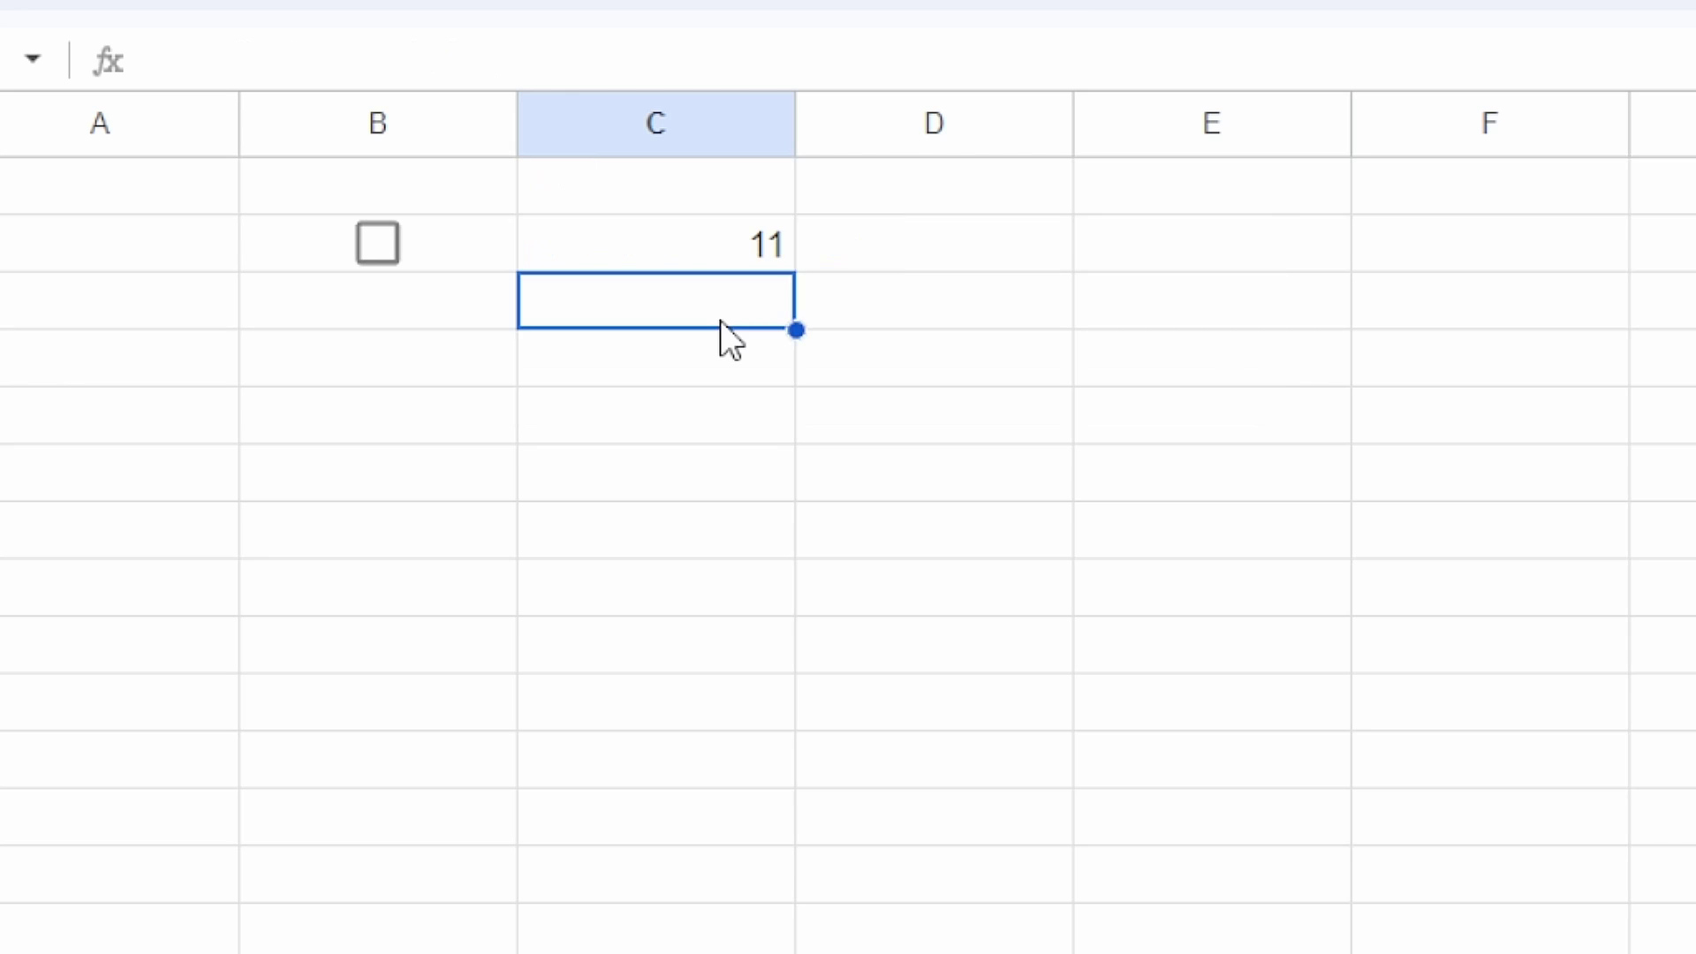
key("Up")
key("Left")
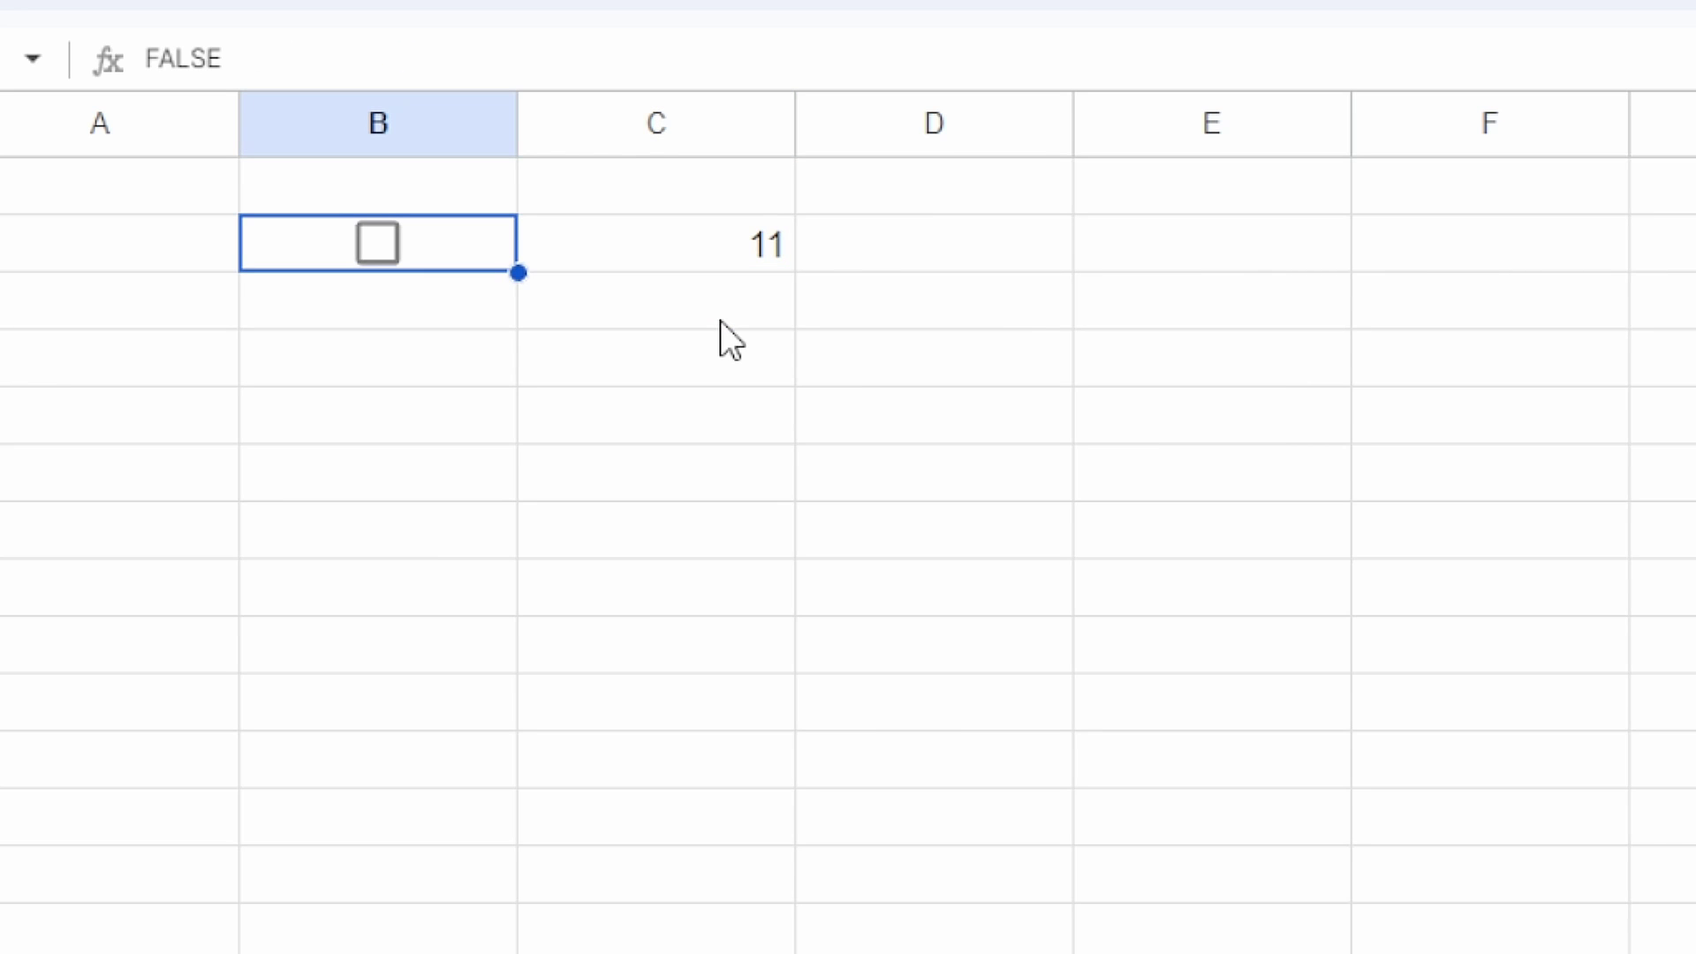
key("space")
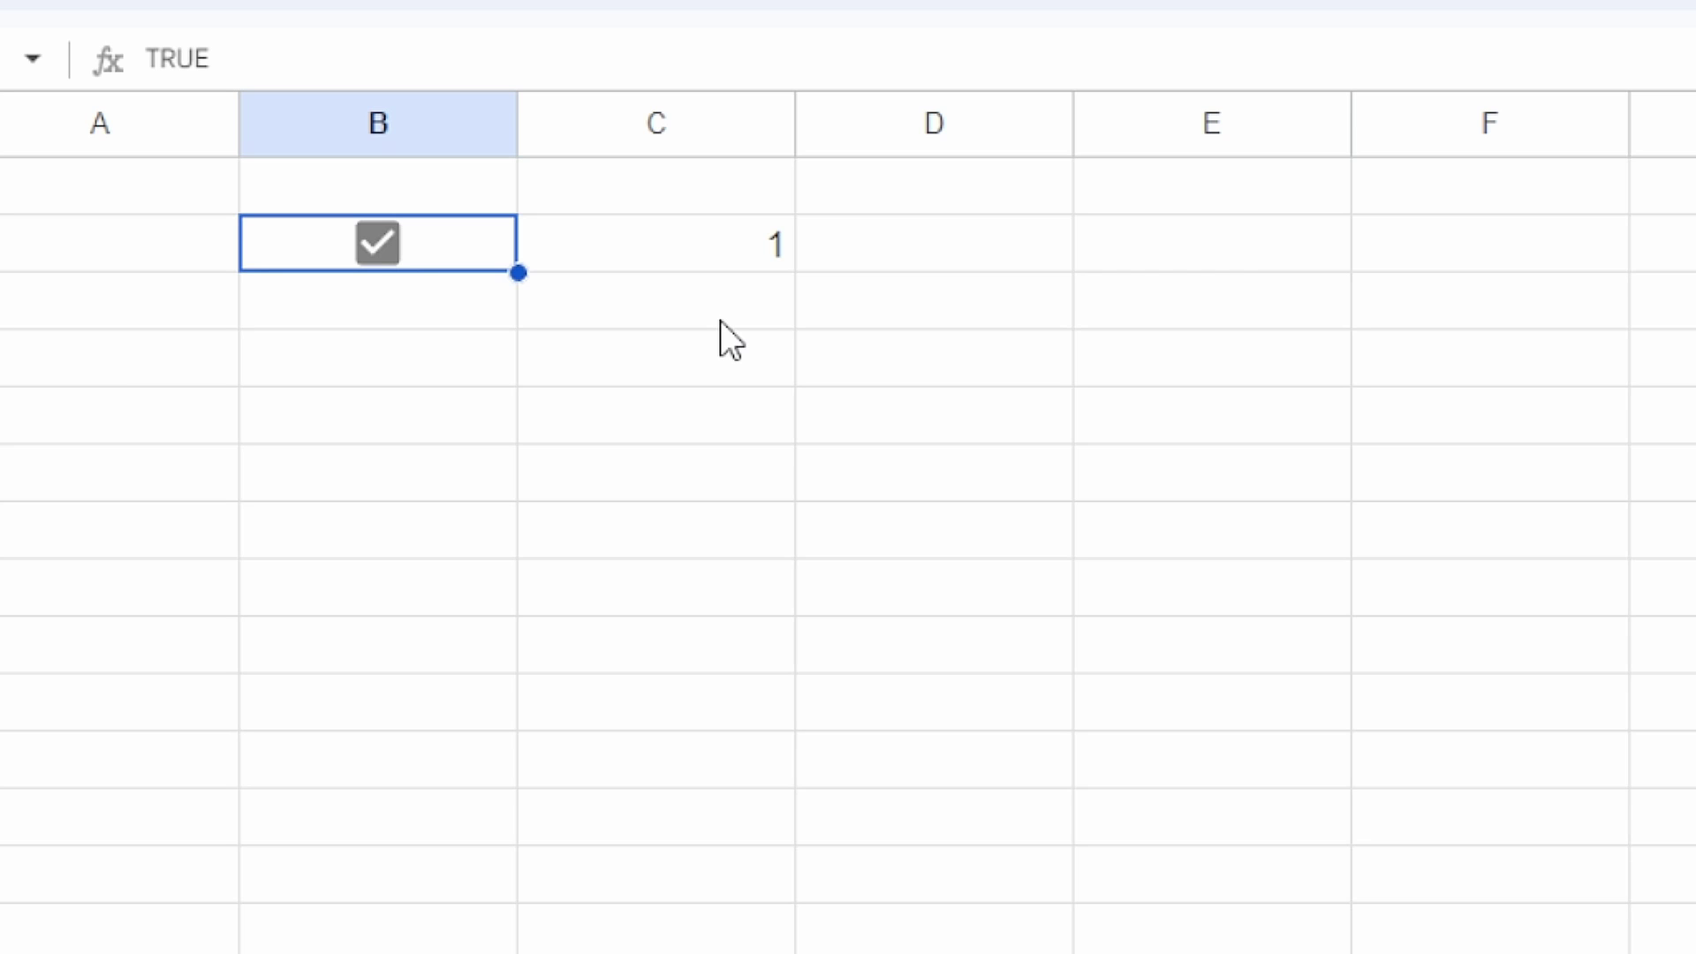
Step: Untick B2 and insert a checkbox in B4
key("space")
key("Down")
key("Down")
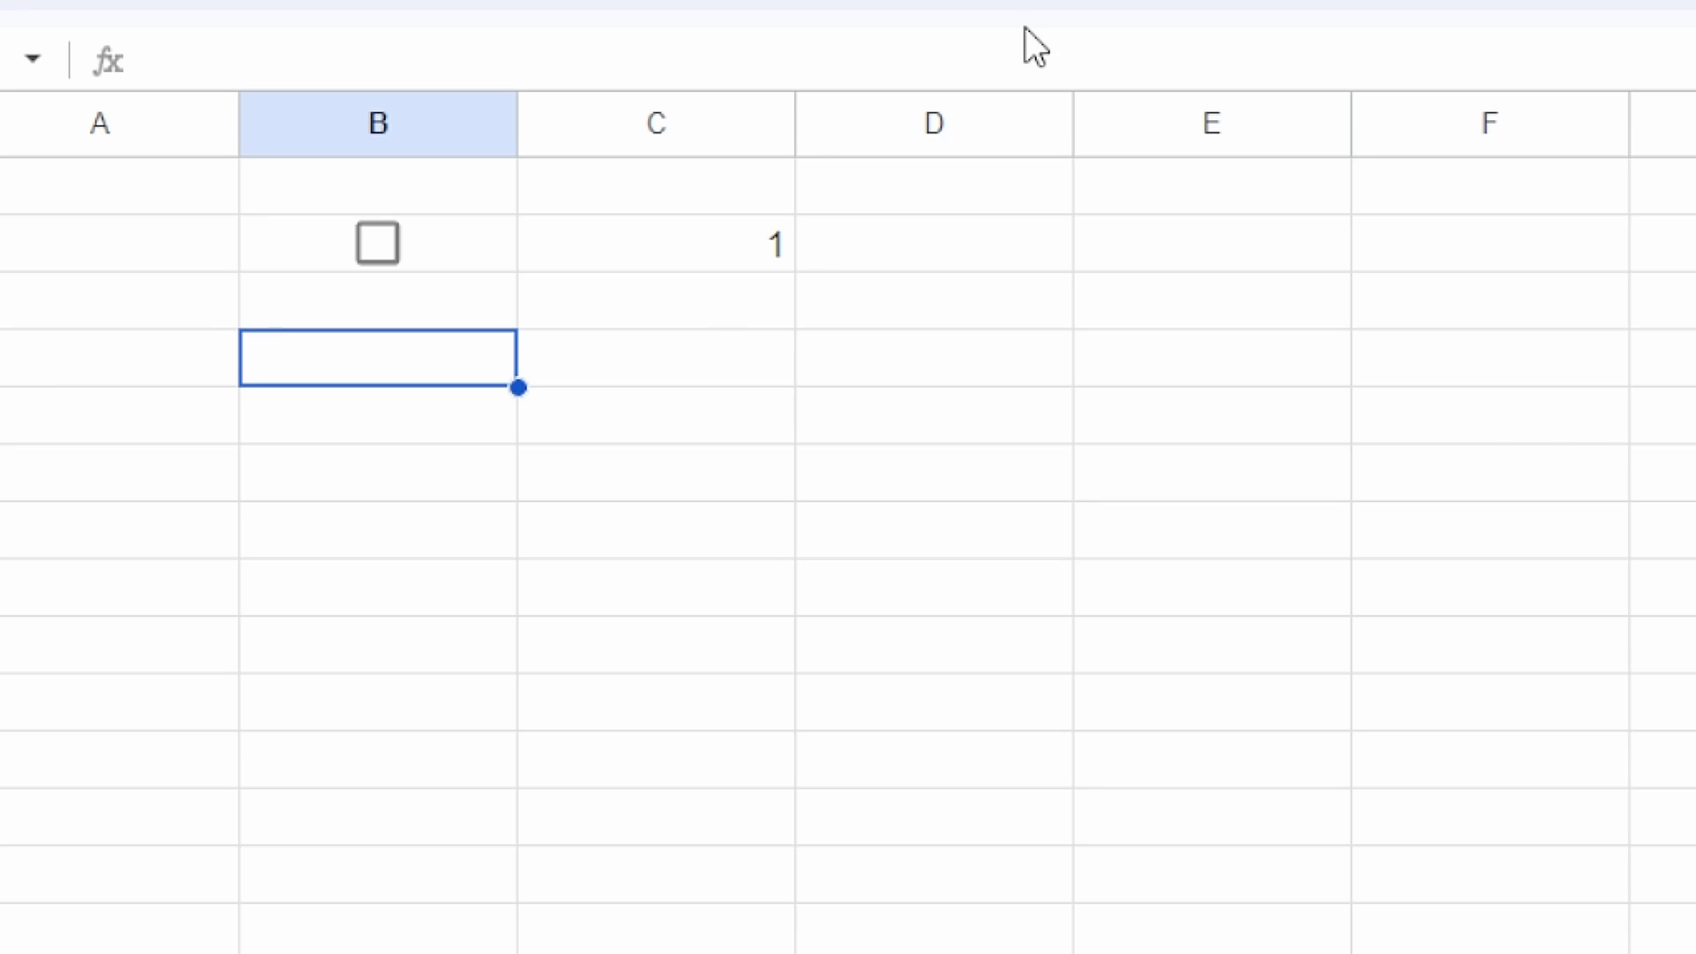
left_click(327, 2)
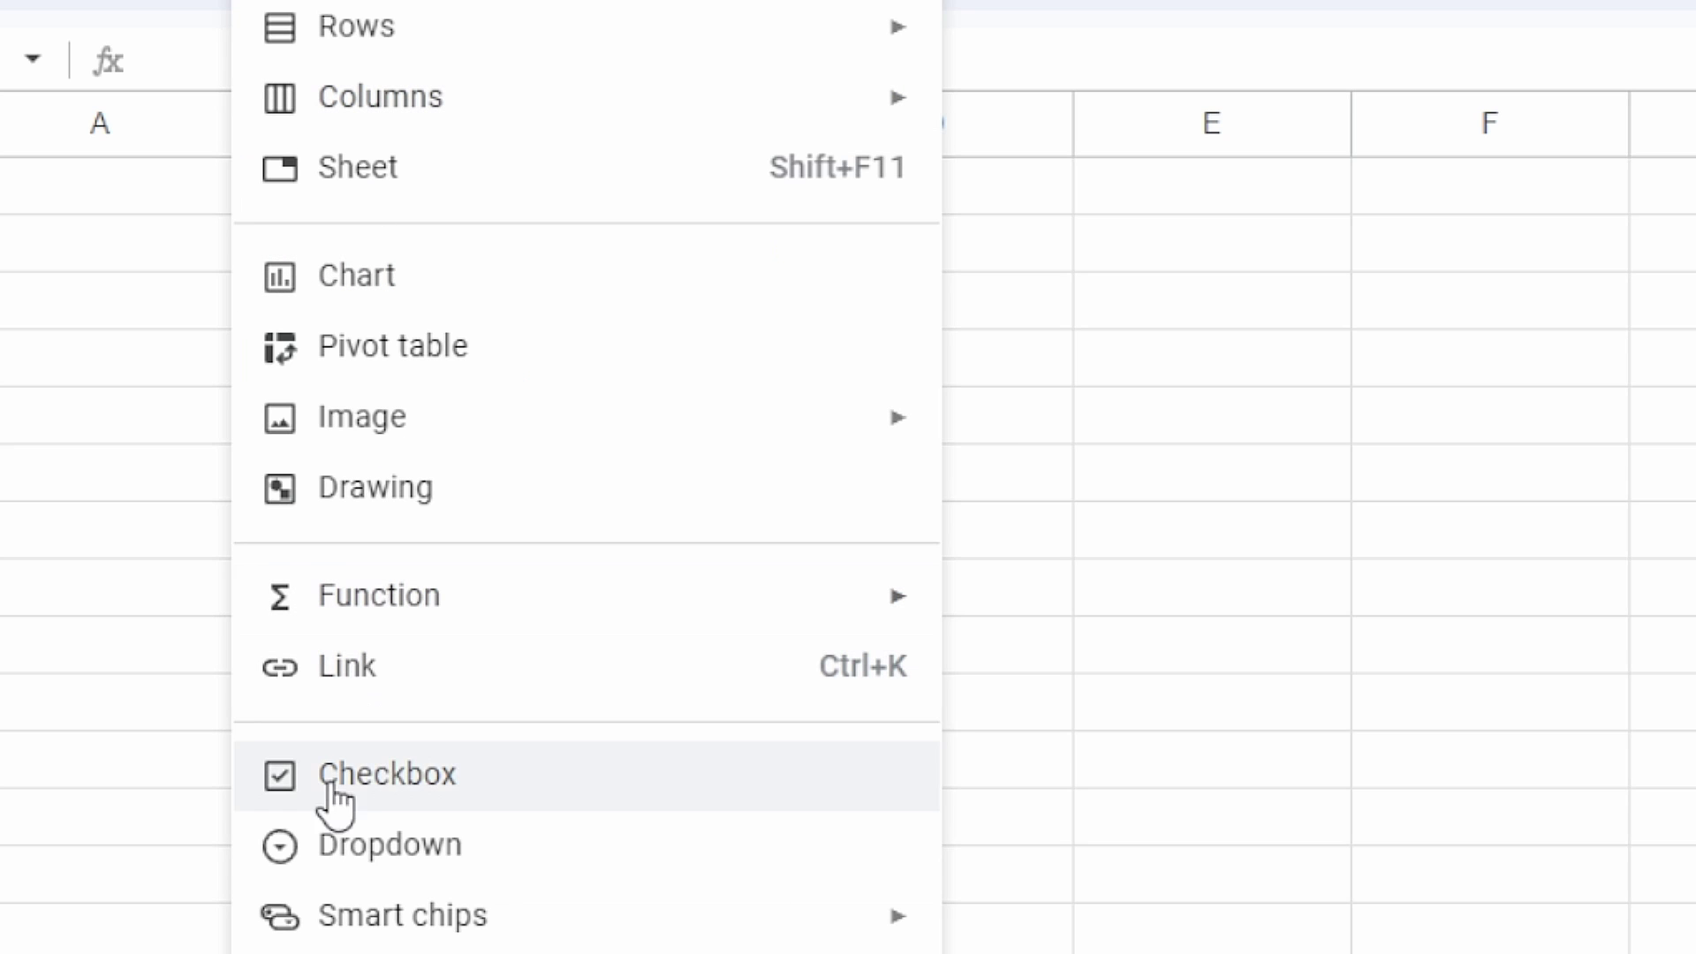
left_click(379, 769)
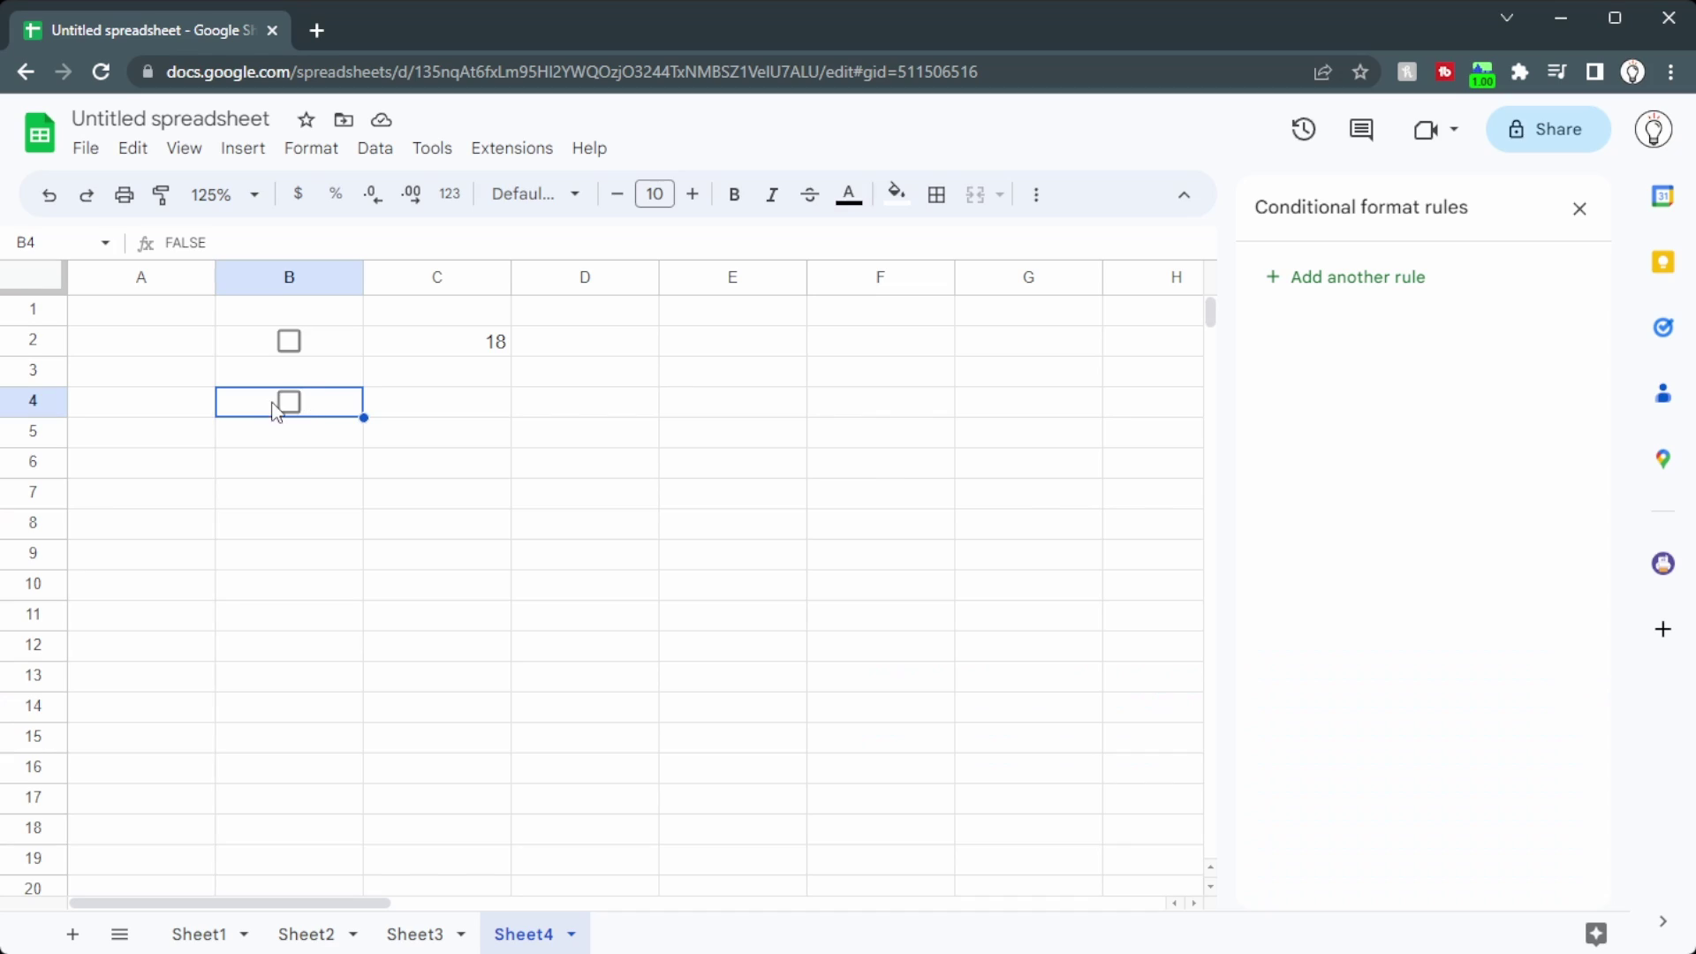
Step: Start typing the LAMBDA formula with randbetween(1,20) in C4, ready to reference B4
left_click(422, 408)
type("=1")
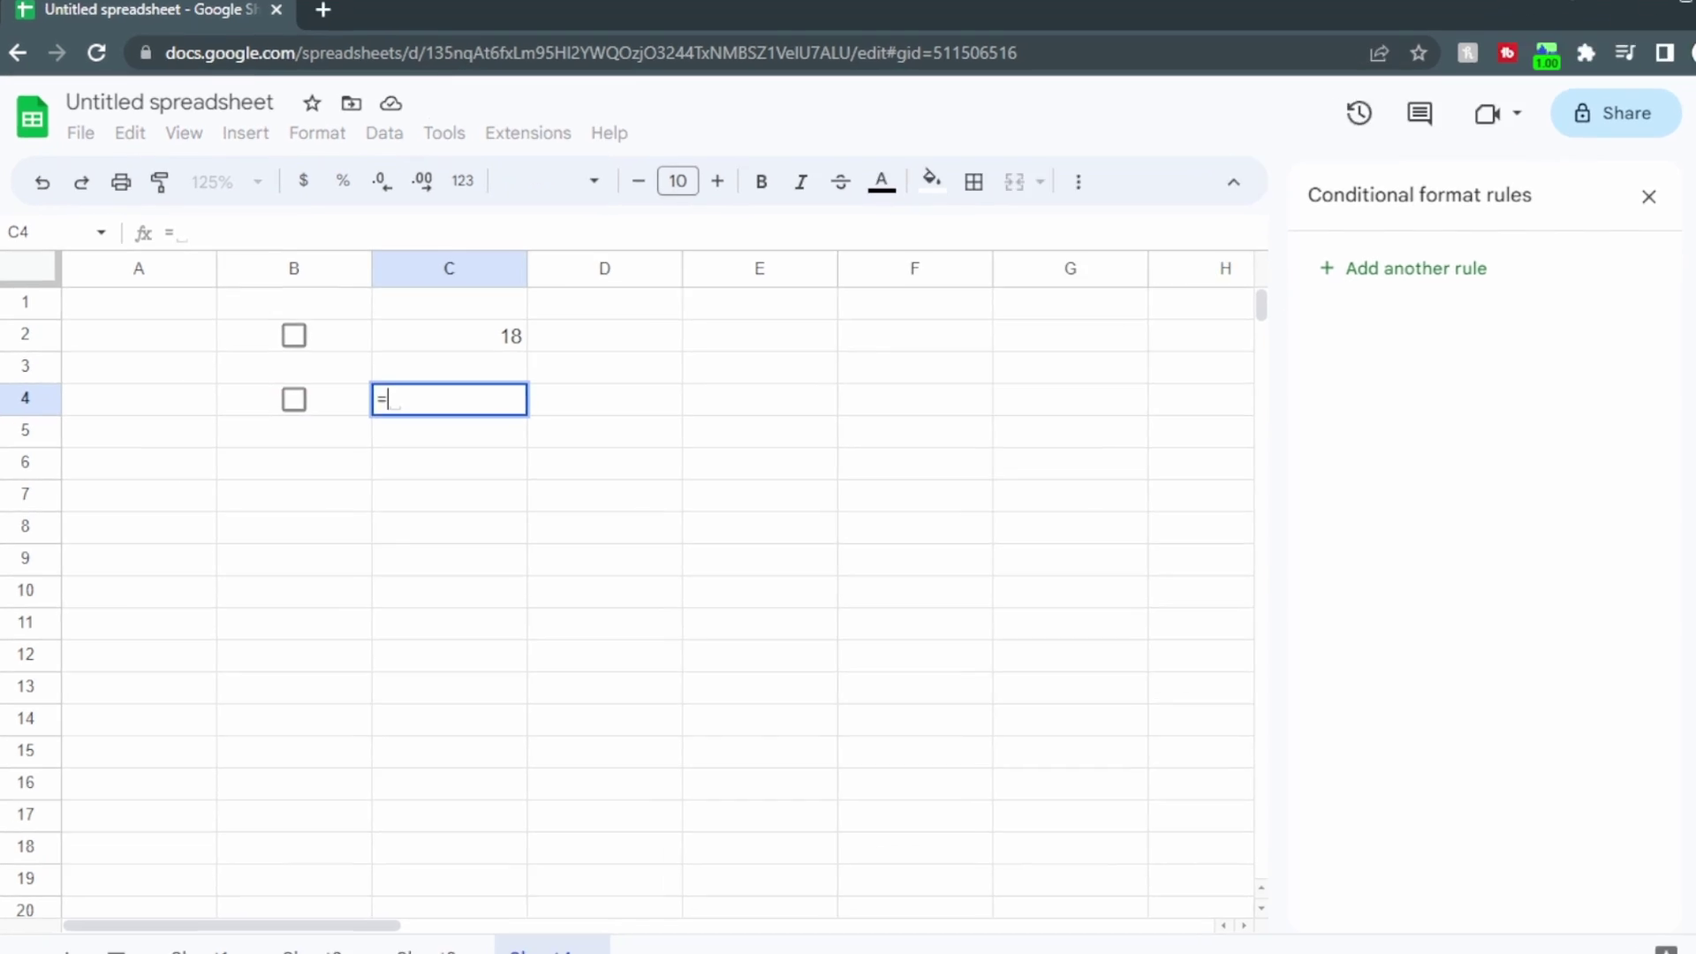
type("ambda(")
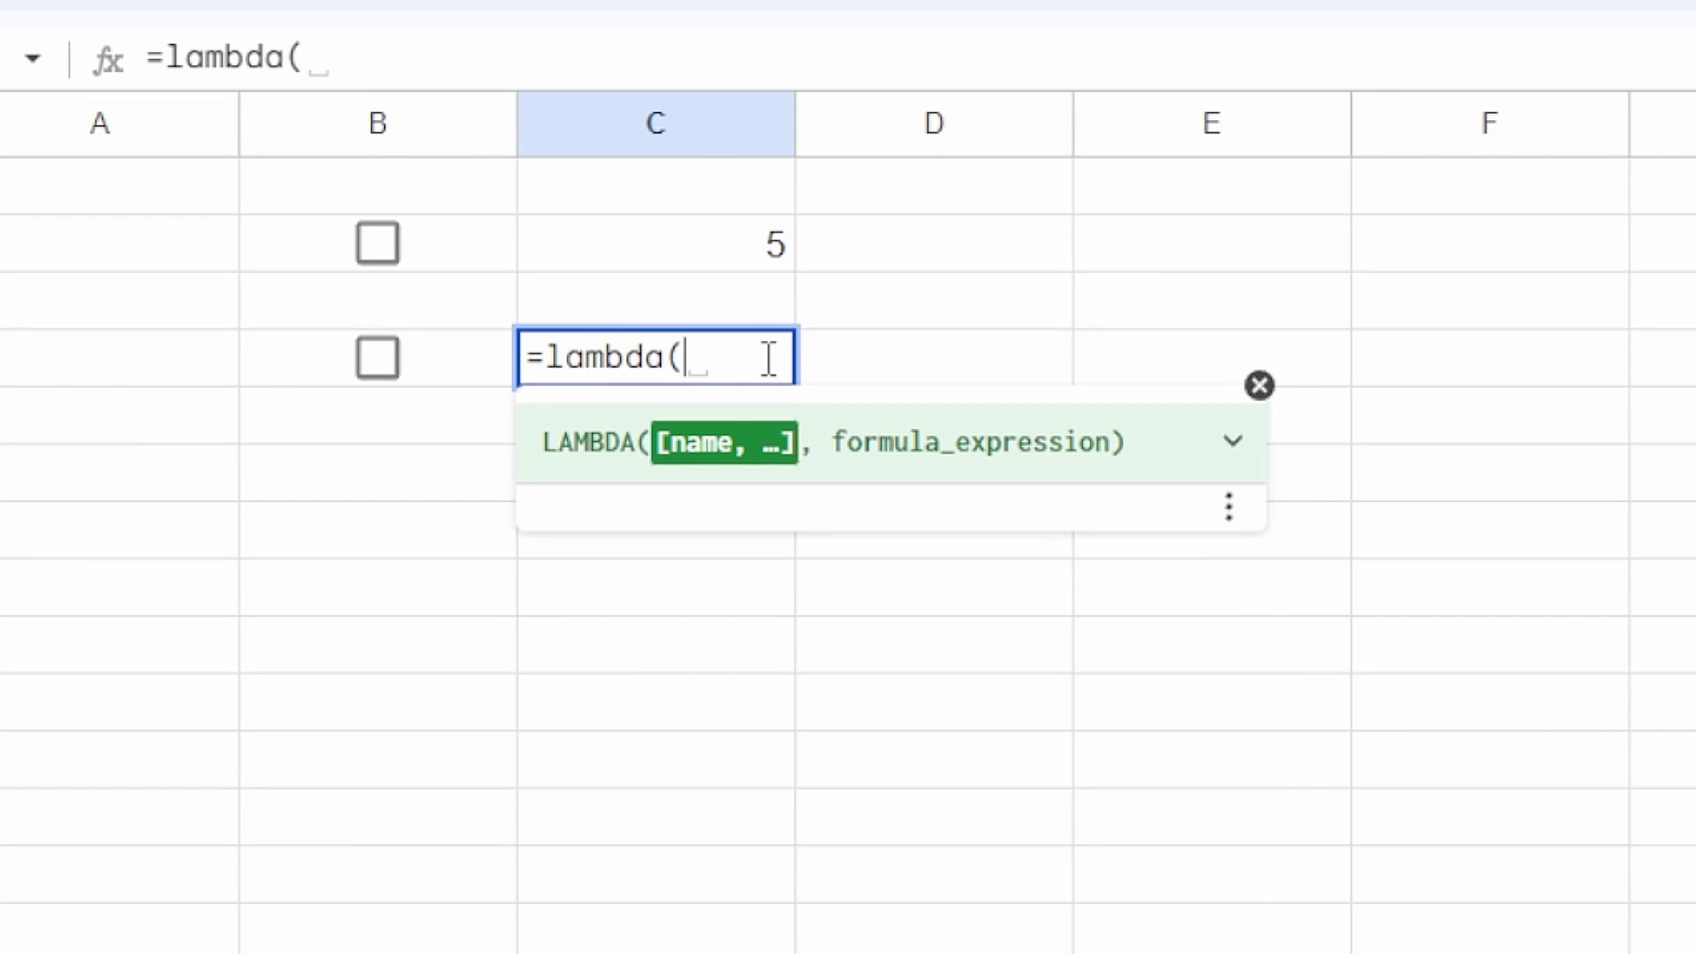
type("x,y")
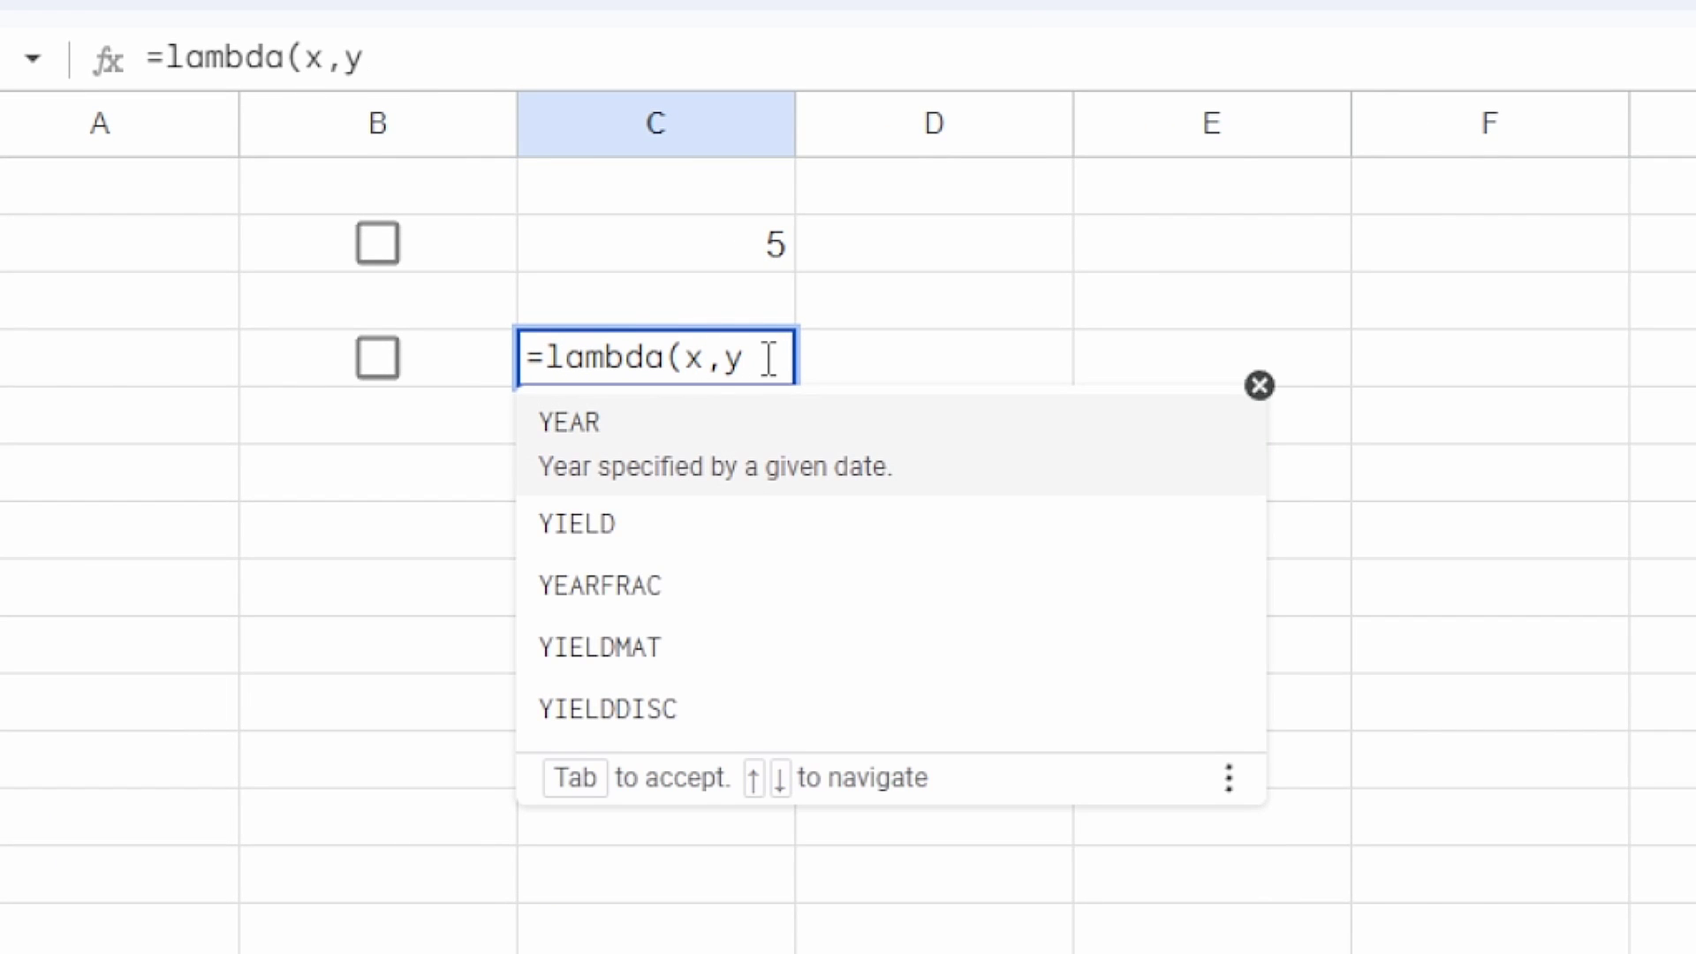
type(", ")
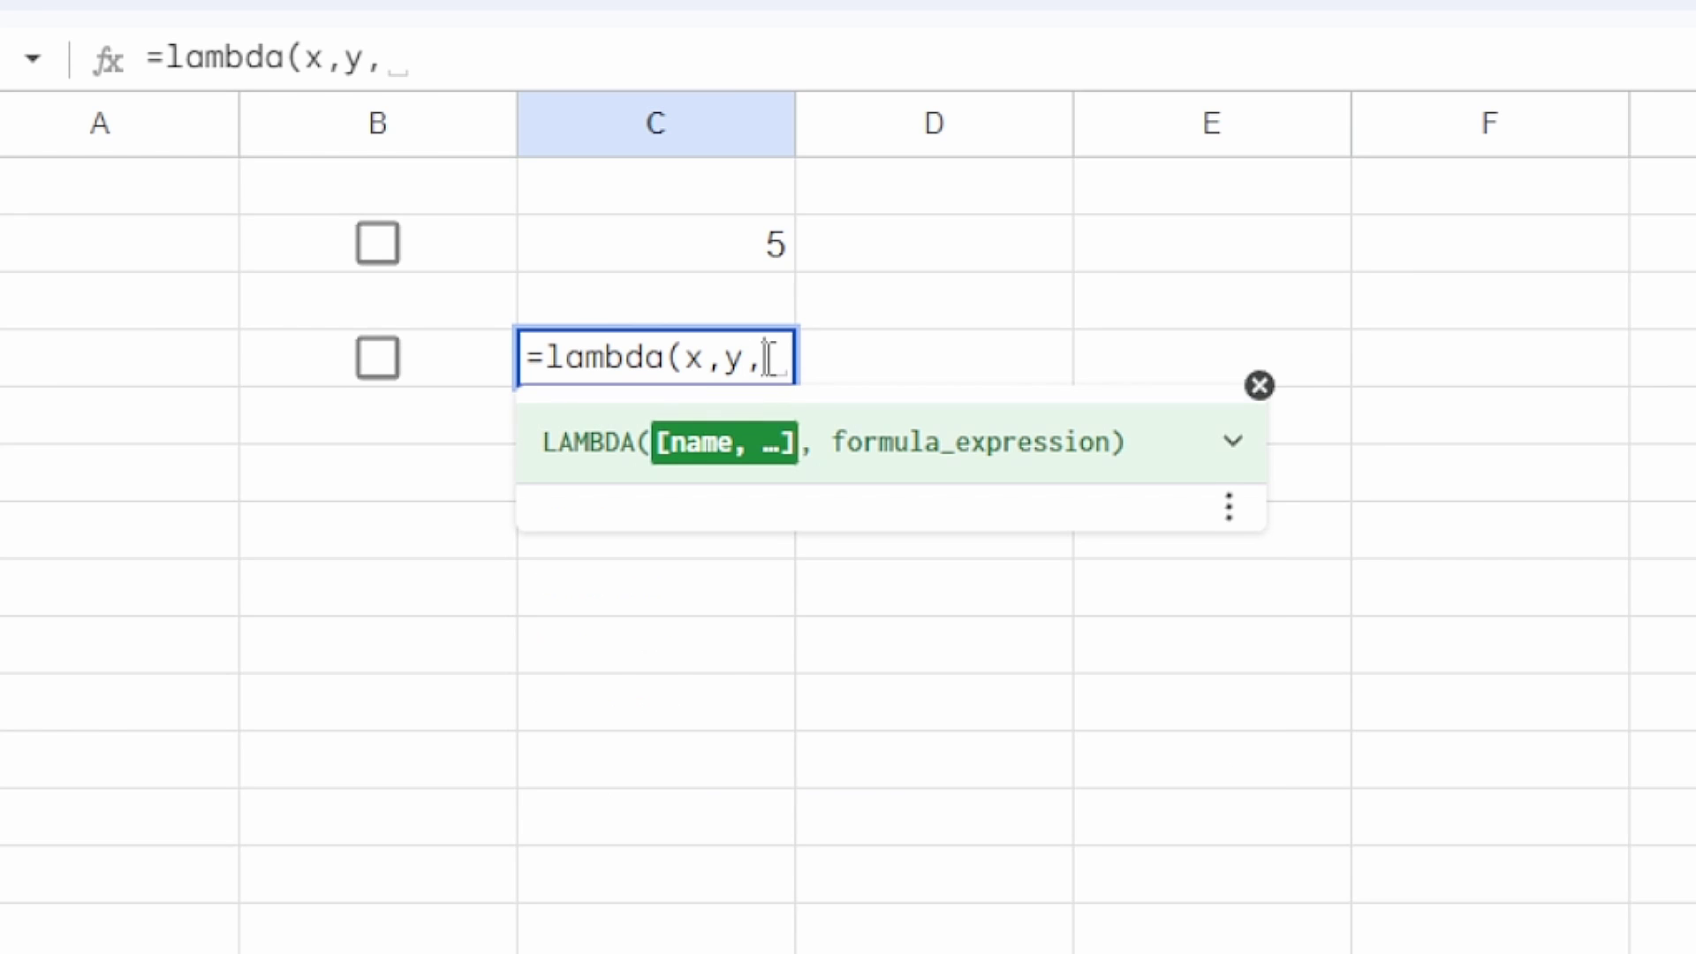
type("if(y")
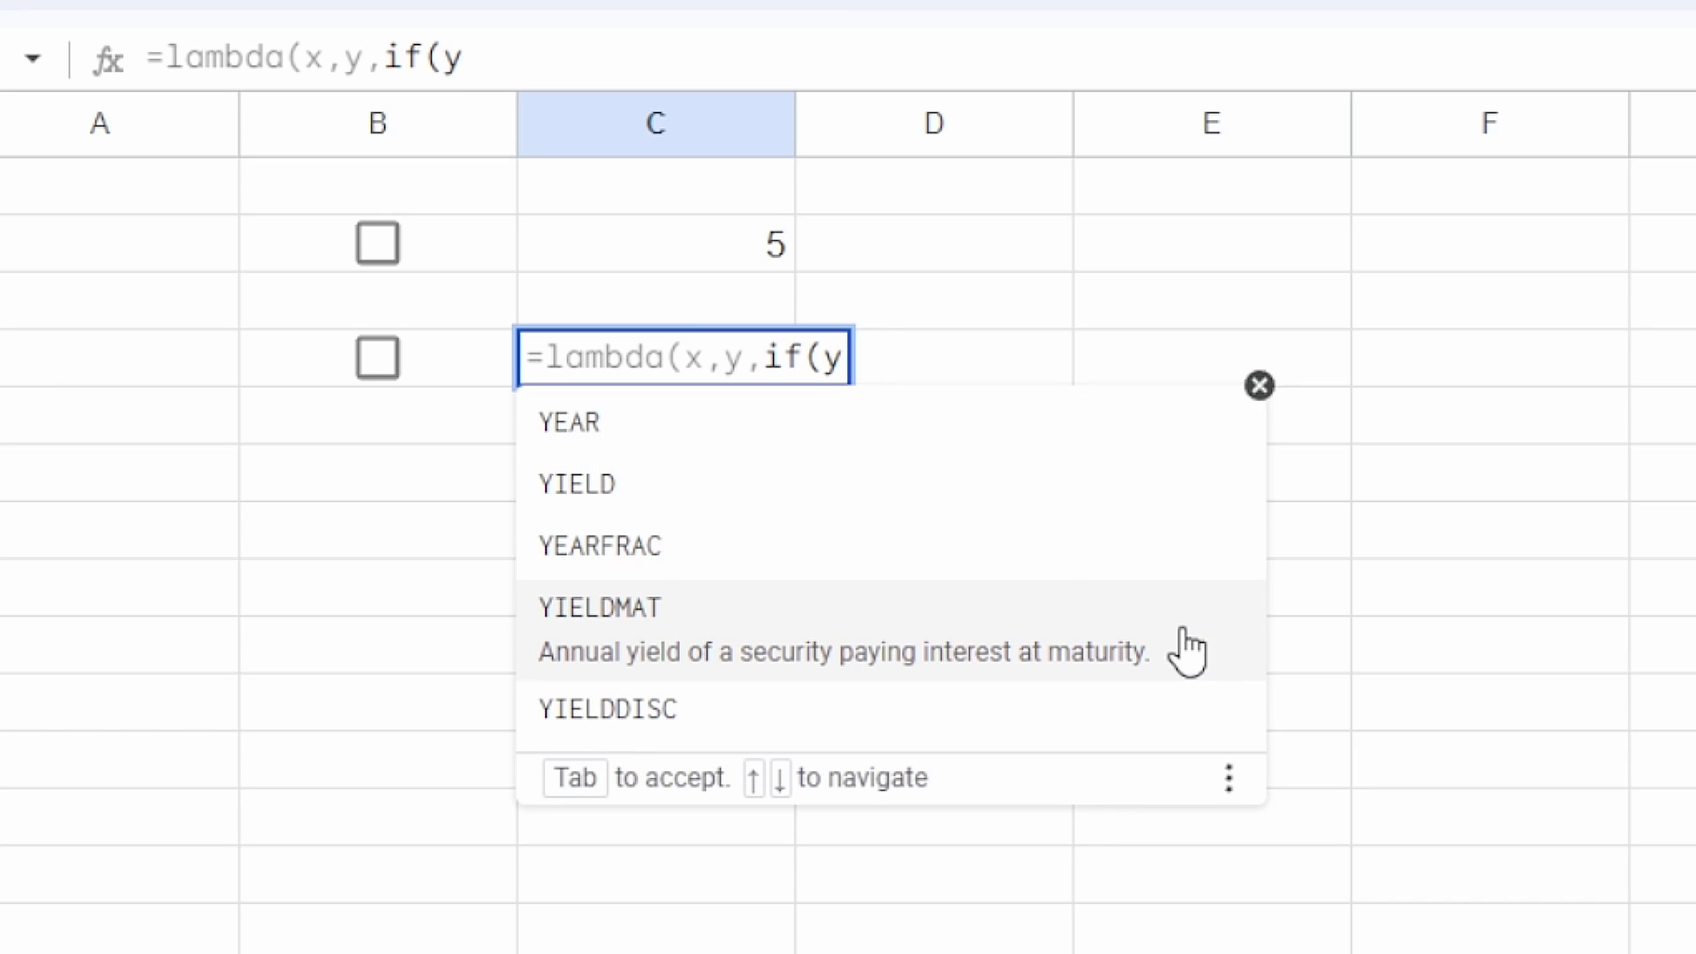
type(",x,")
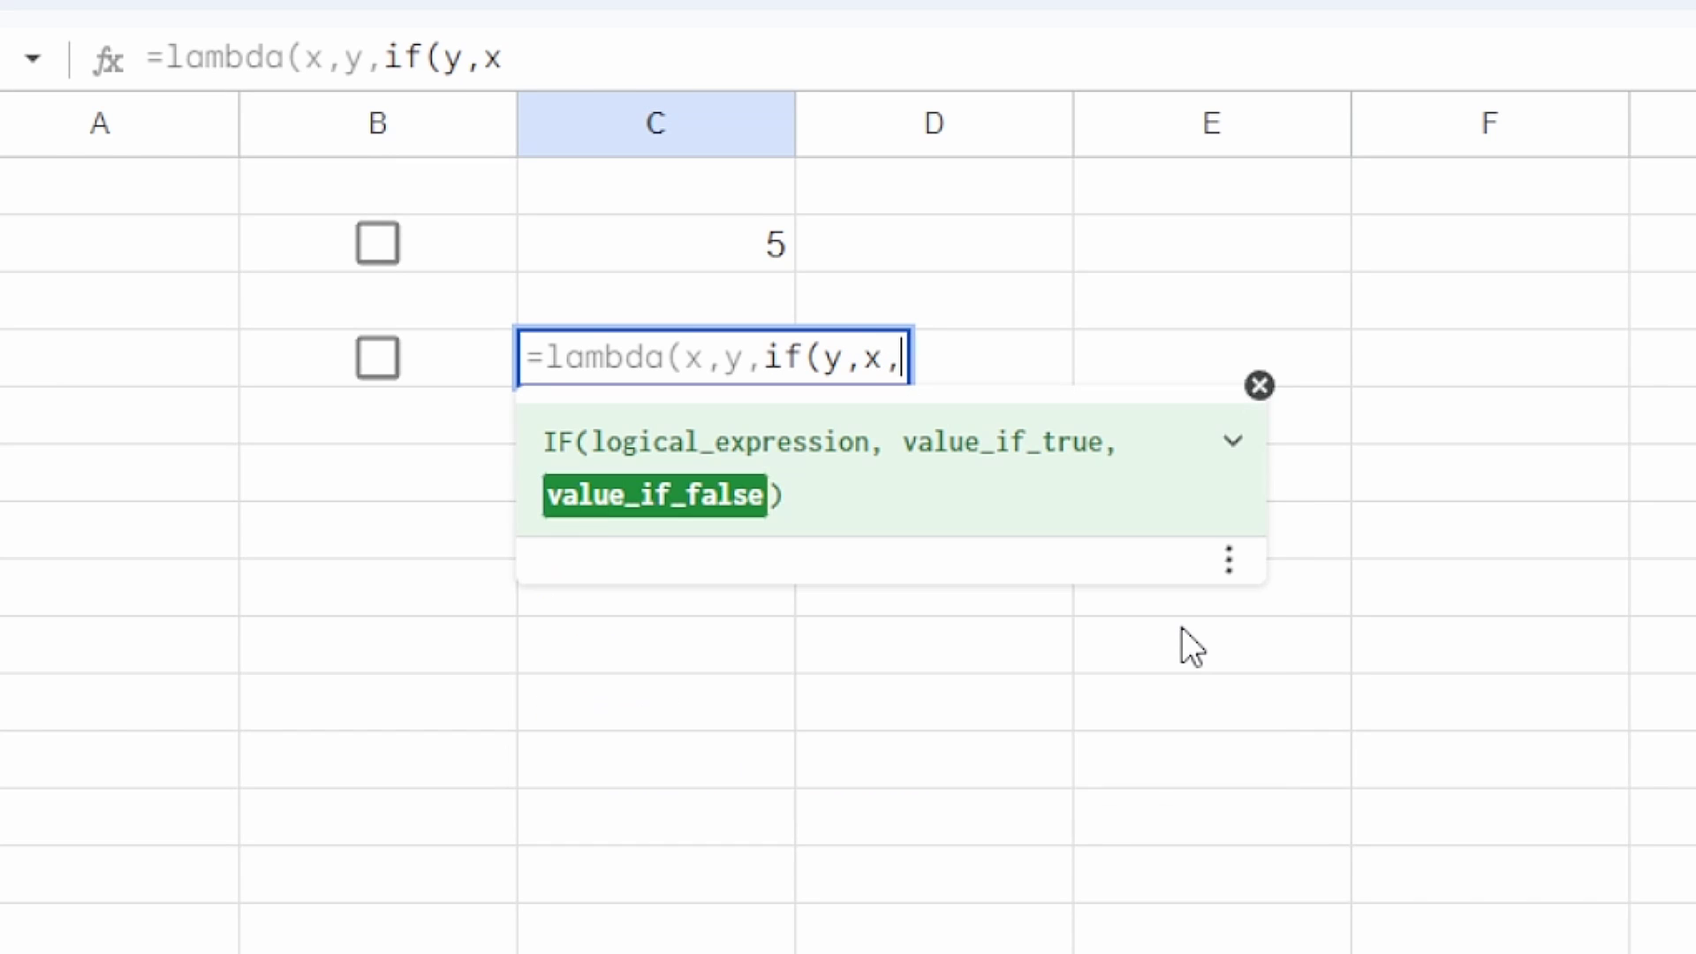
type(")")
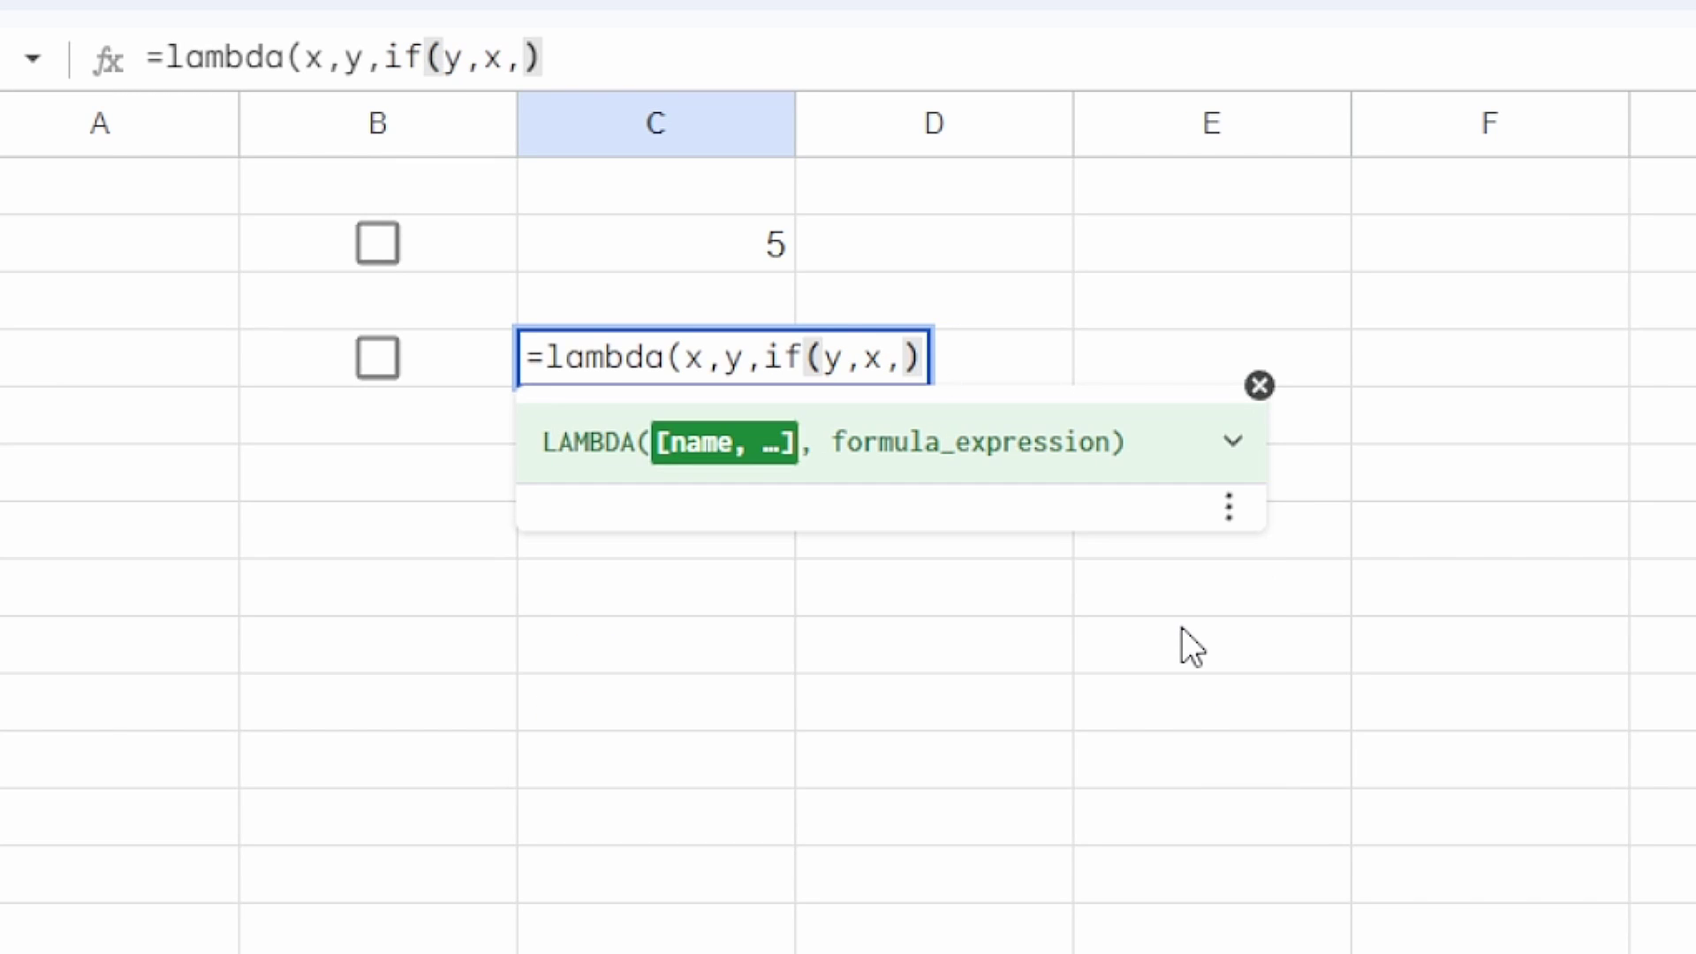
type(")(")
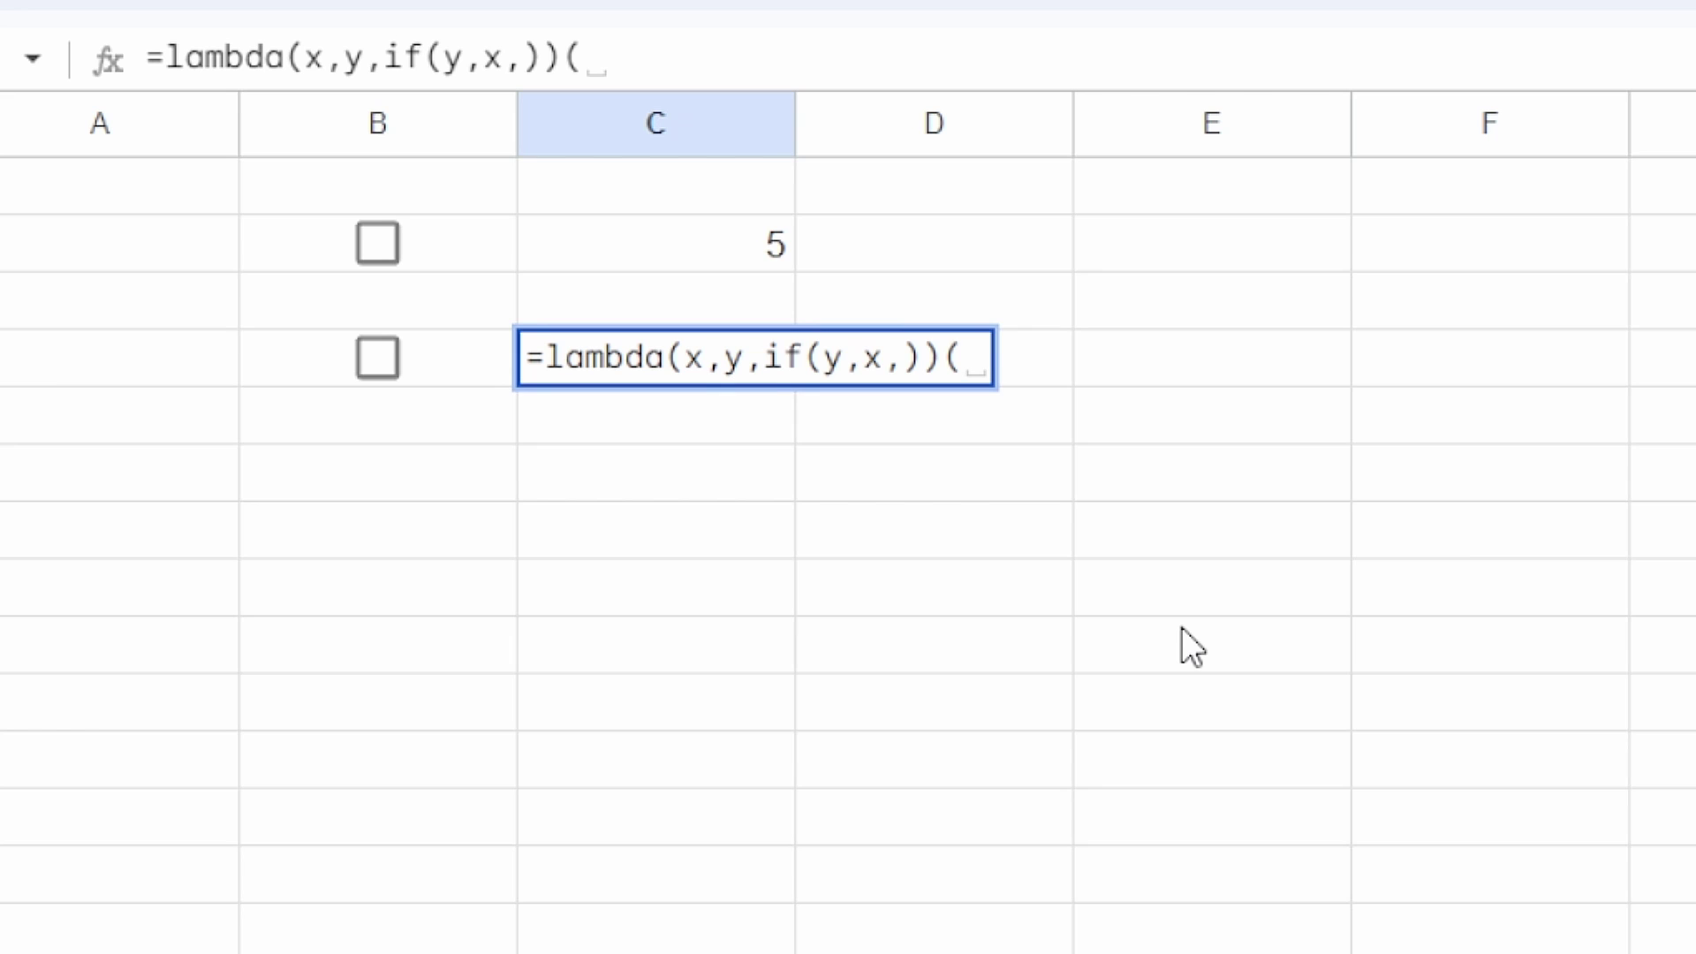
type("randbetw")
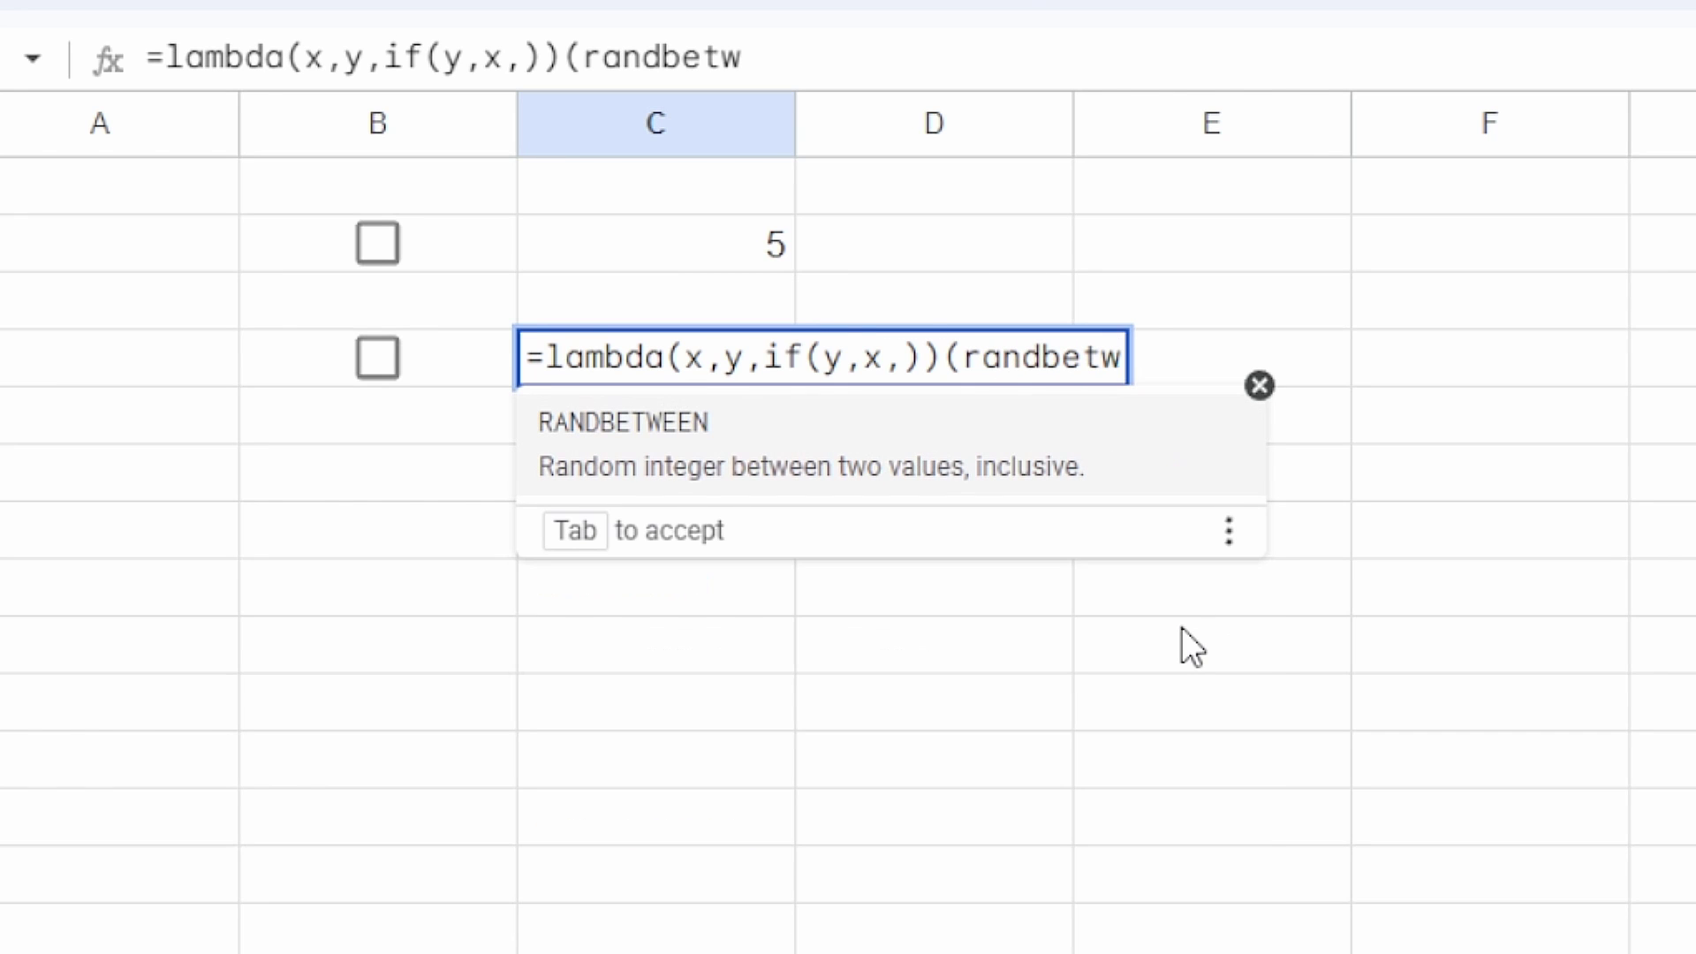
type("een(1,20)")
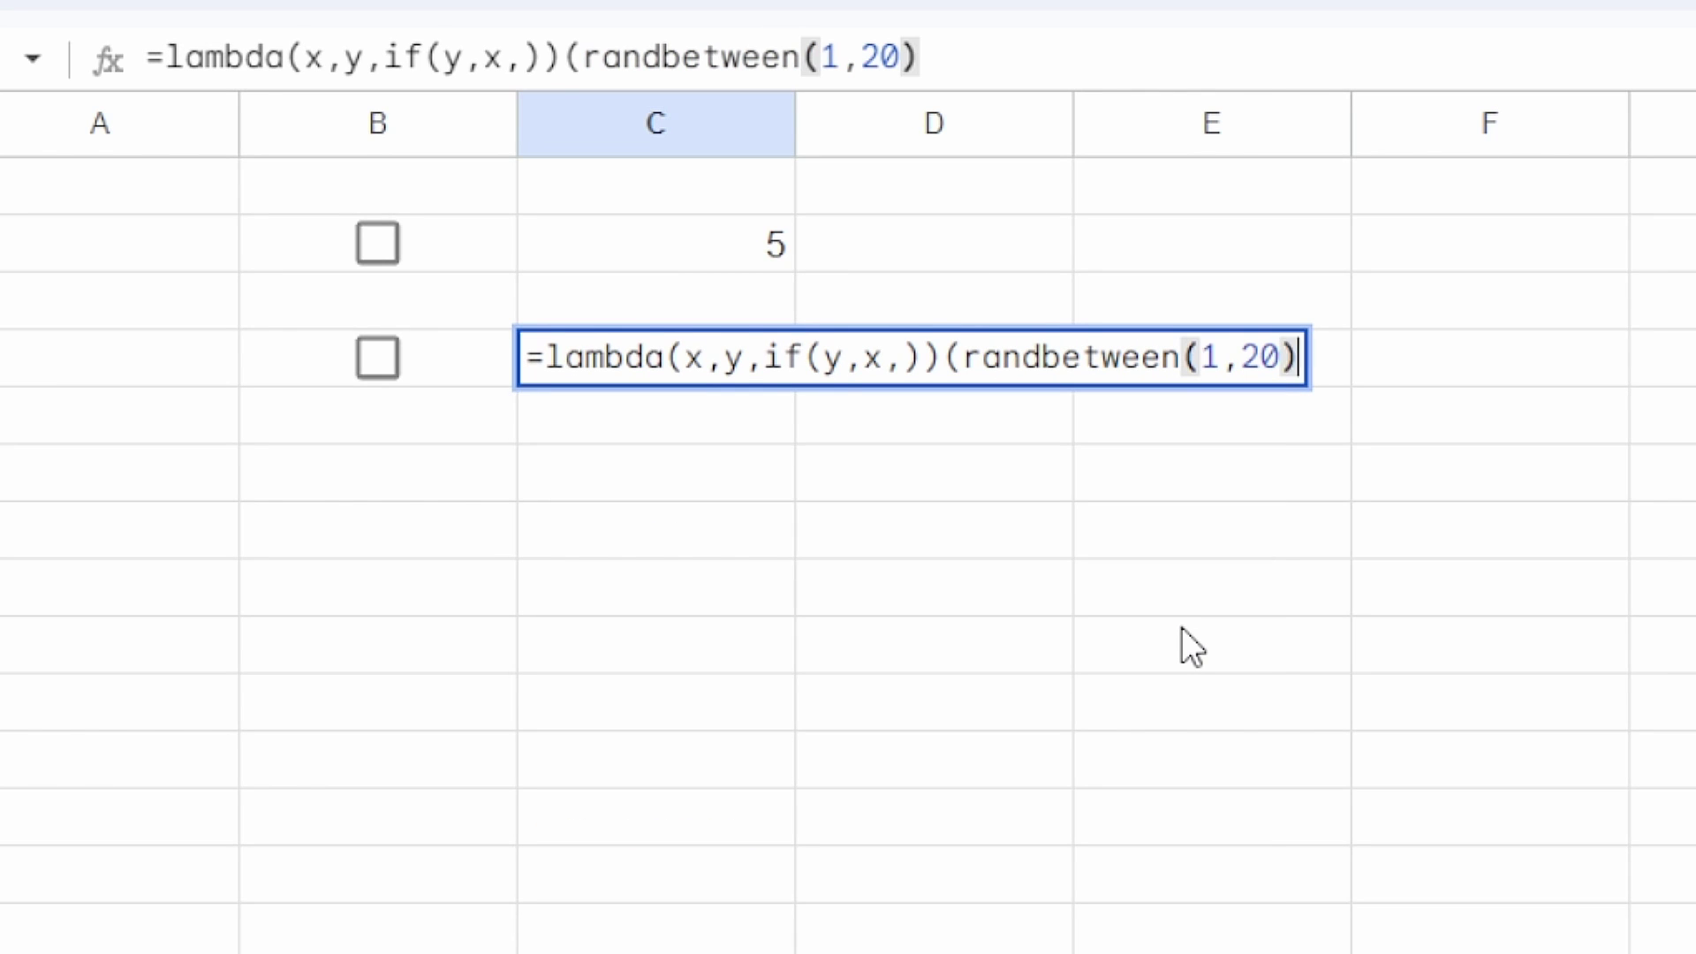
type(",")
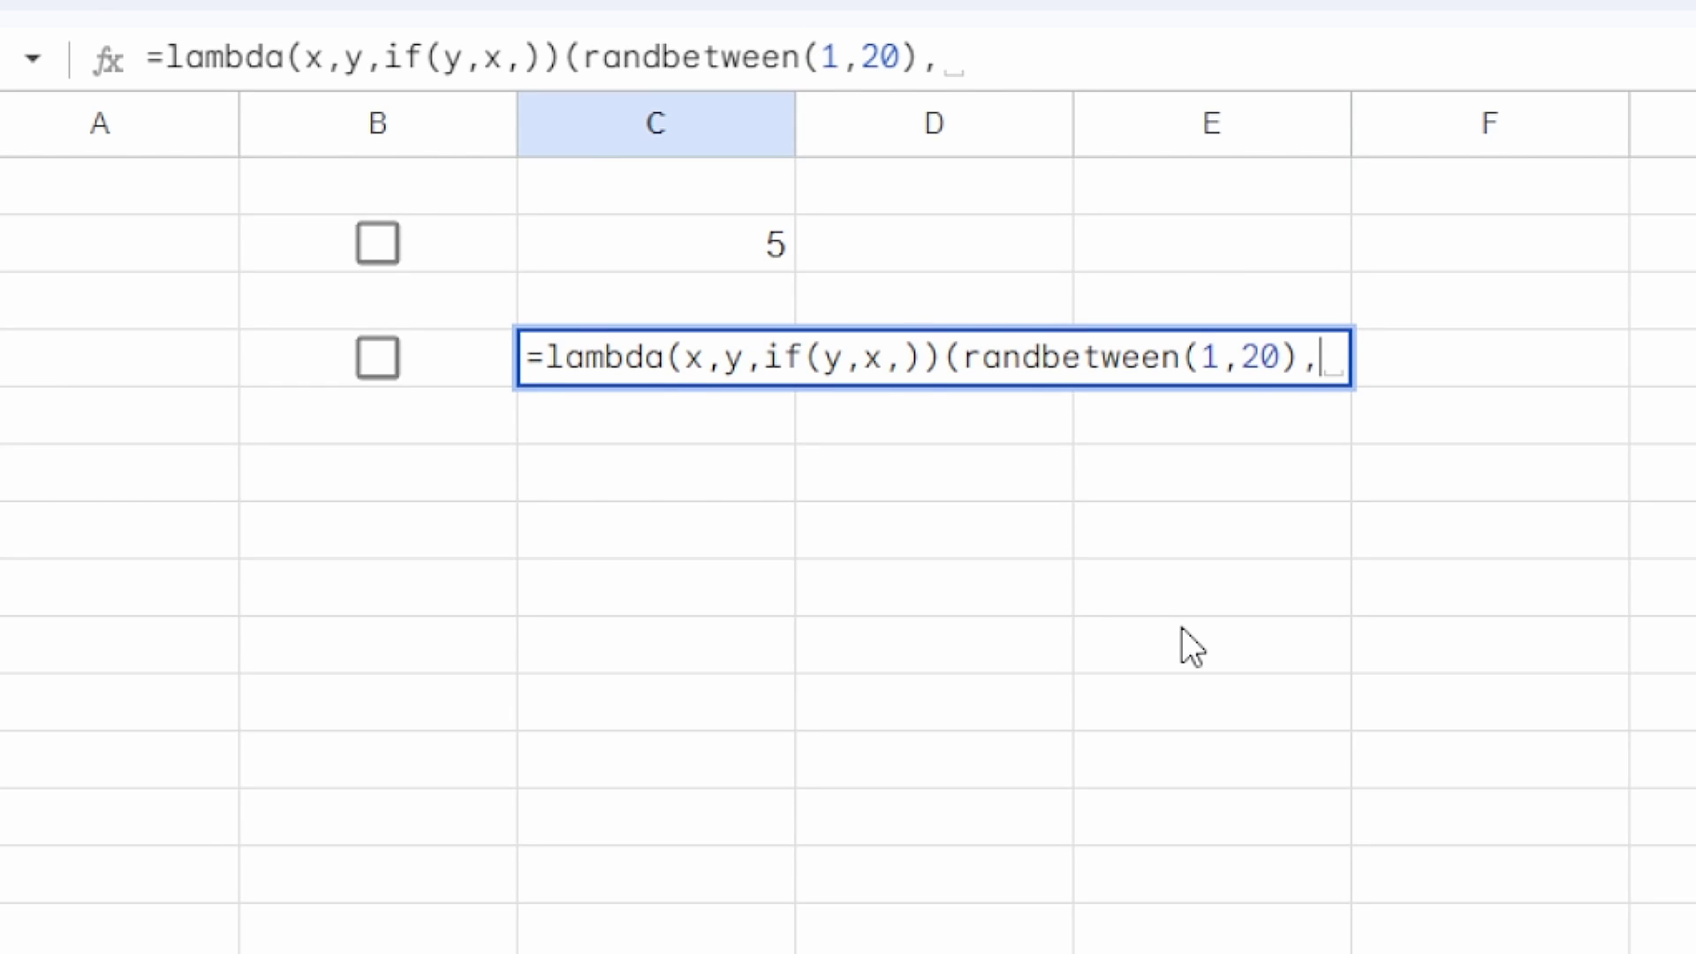
key("Left")
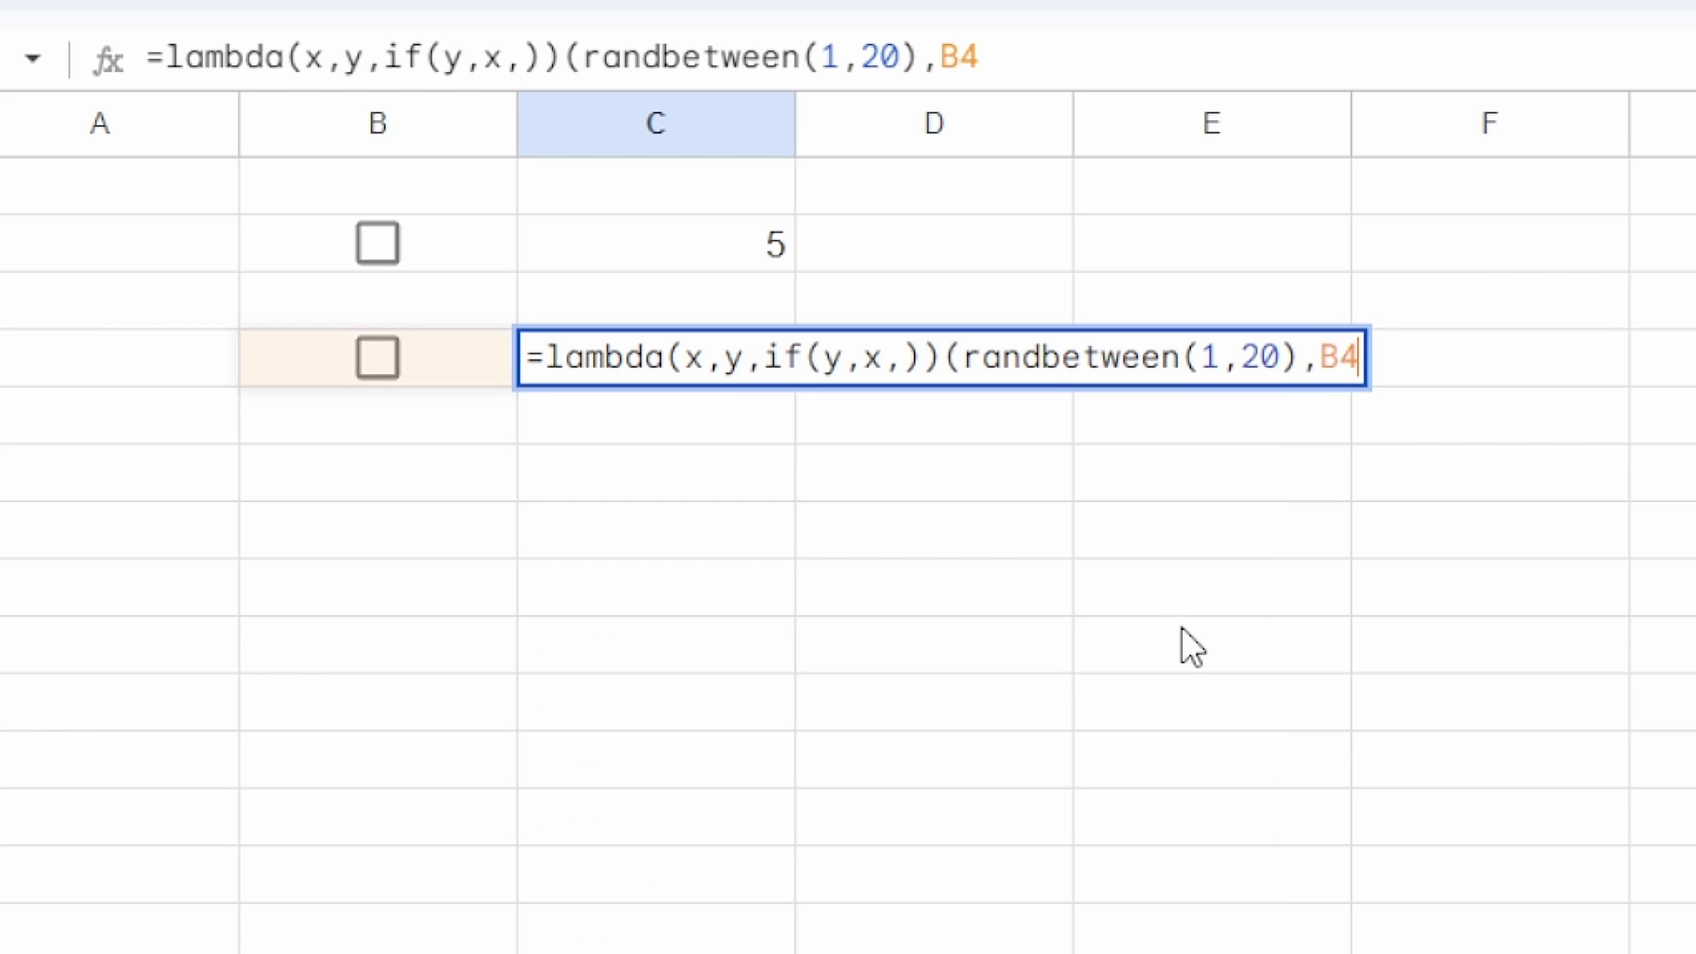
Step: Complete C4 as =lambda(x,y,if(y,x,))(randbetween(1,20),B4) and tick B4 to reveal a number
type(")")
key("Return")
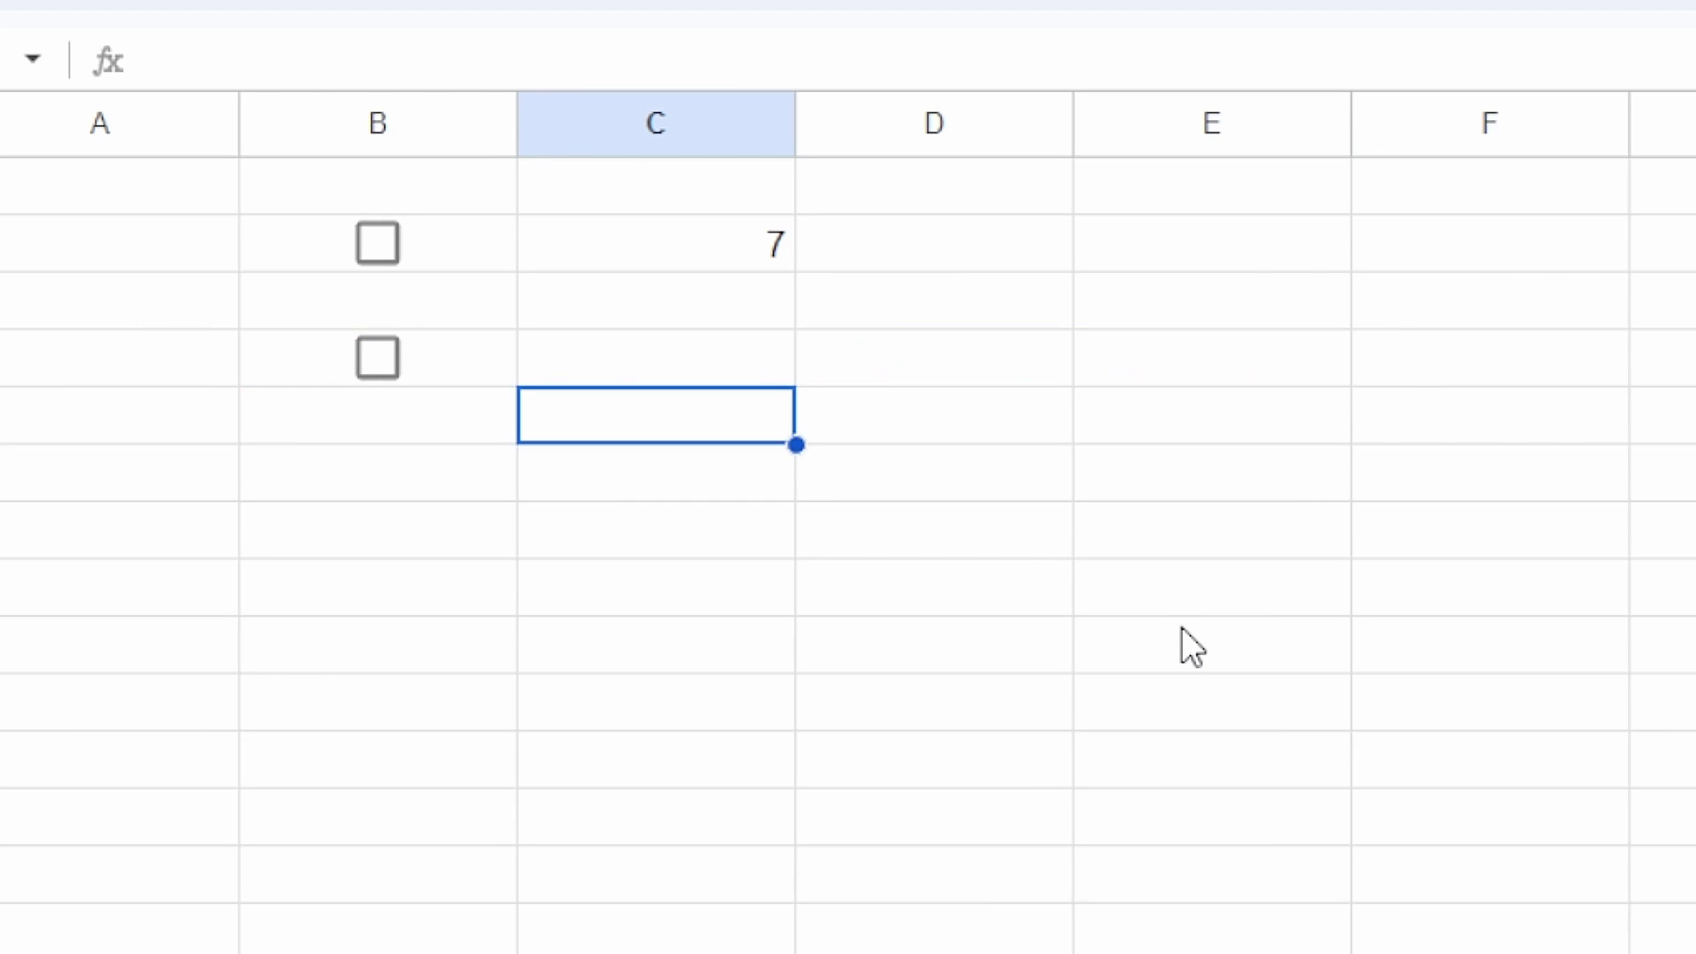
key("Up")
key("Left")
key("space")
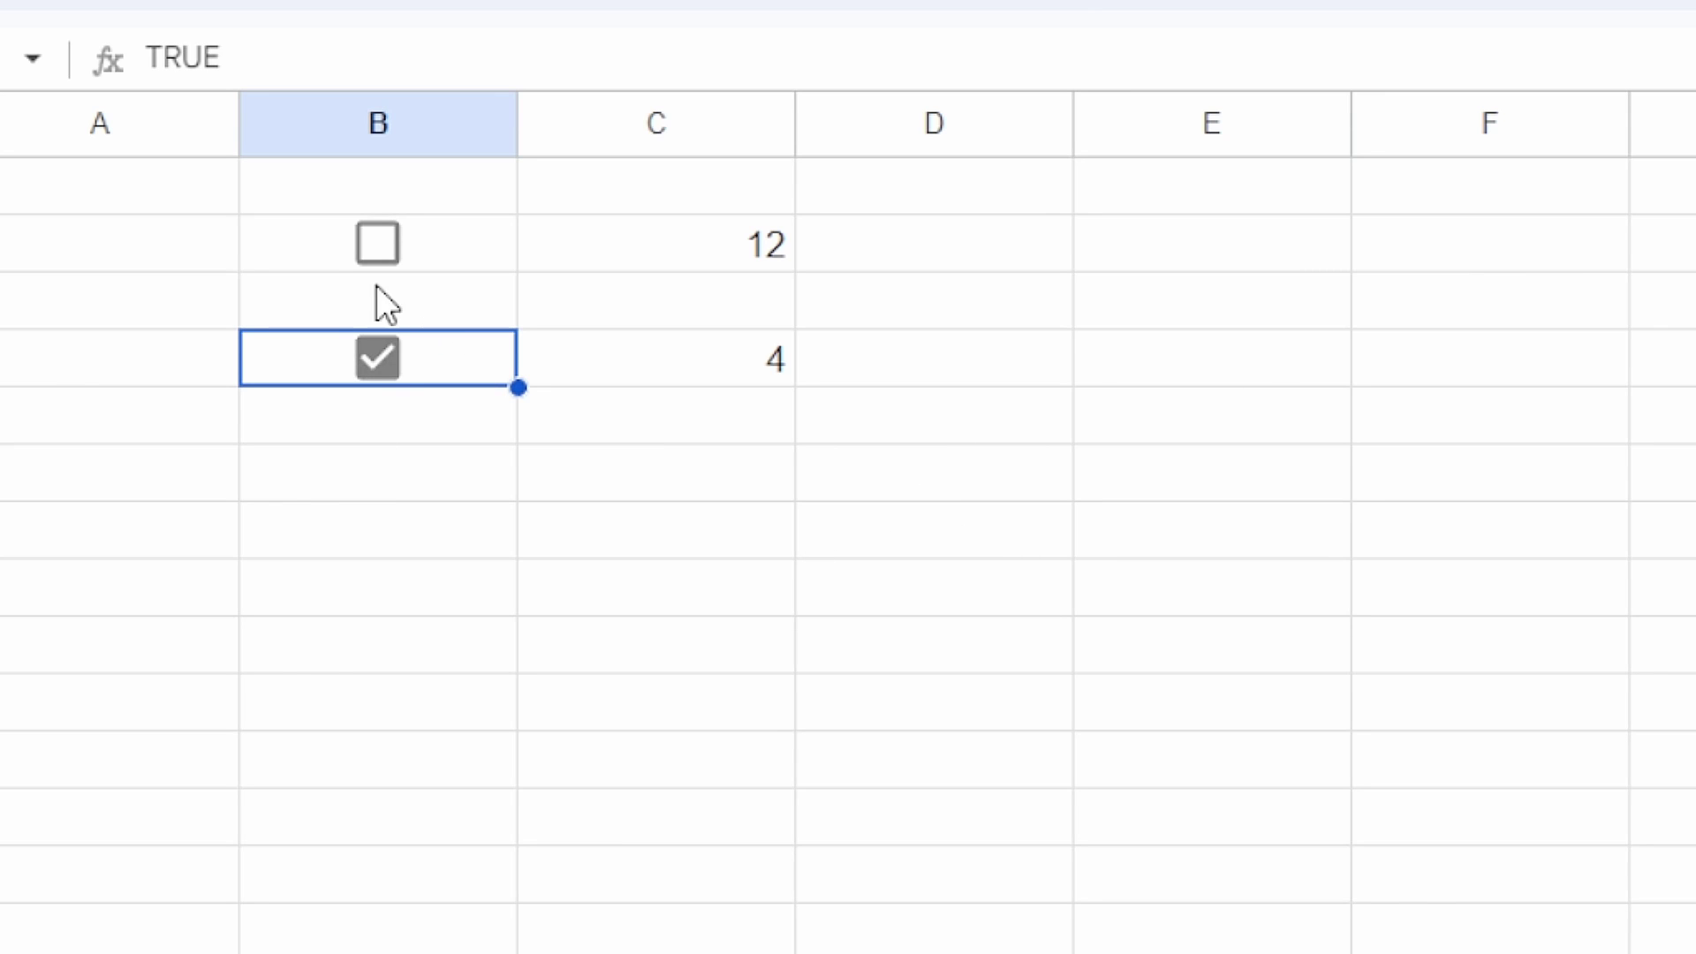
Step: Toggle B2 repeatedly to reroll C2, then untick B4 and select C4
left_click(379, 246)
left_click(378, 242)
left_click(379, 242)
left_click(378, 242)
left_click(378, 242)
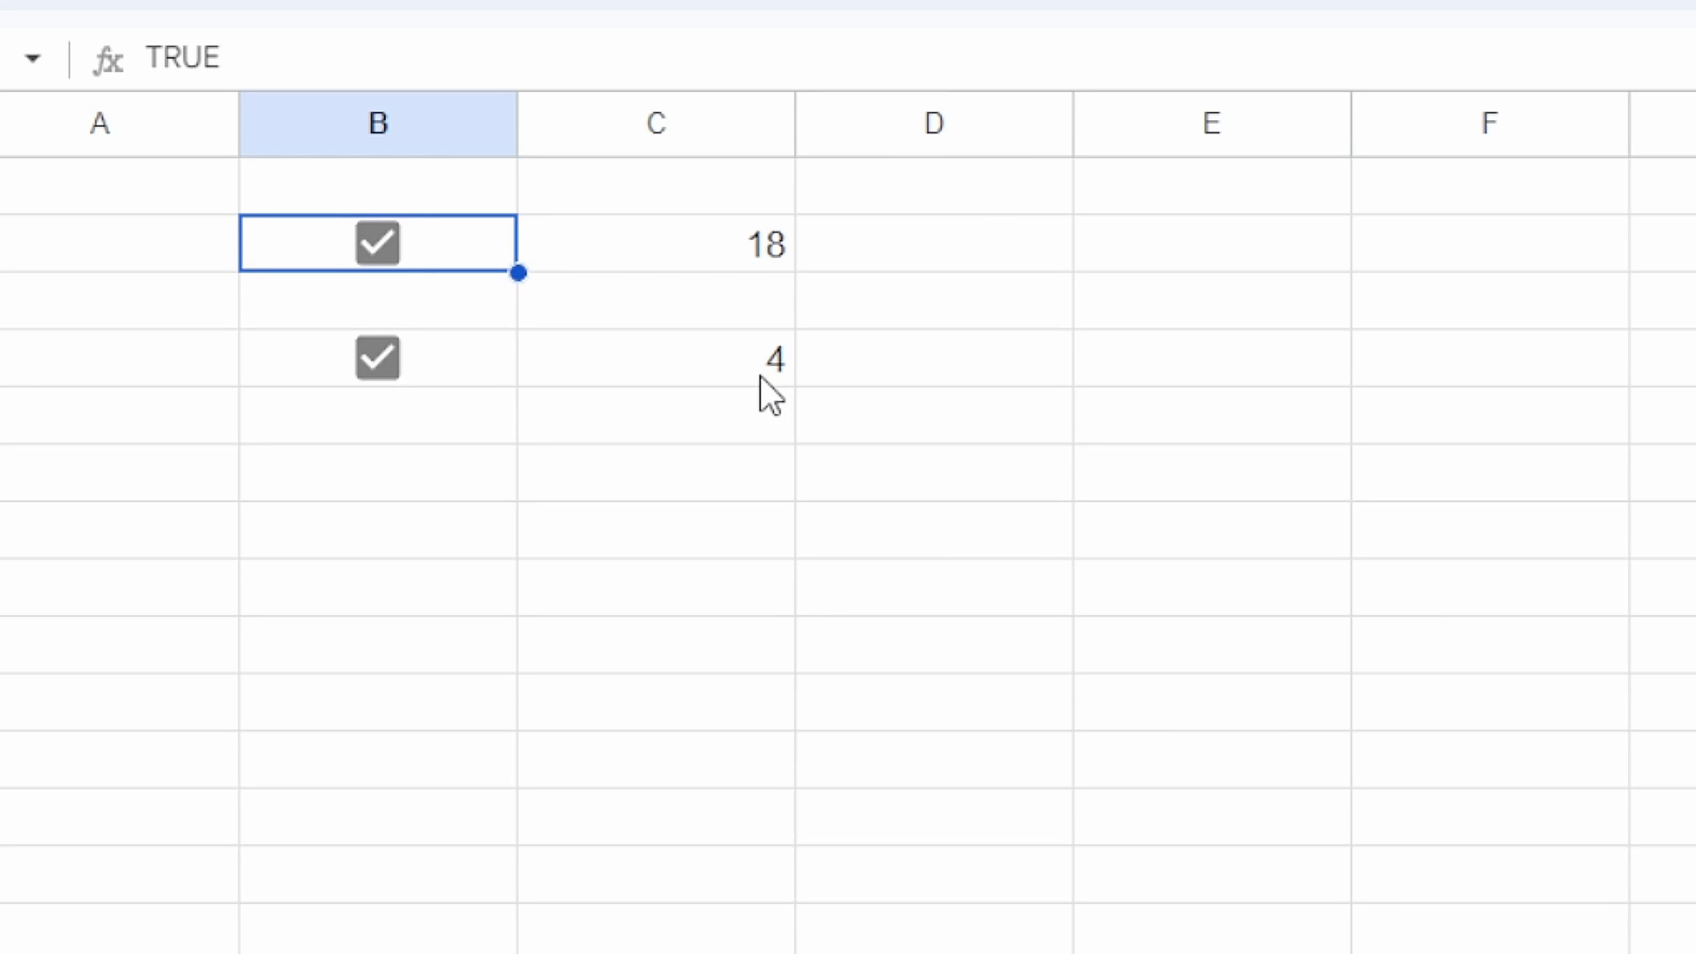
left_click(378, 244)
left_click(378, 244)
left_click(378, 244)
left_click(380, 358)
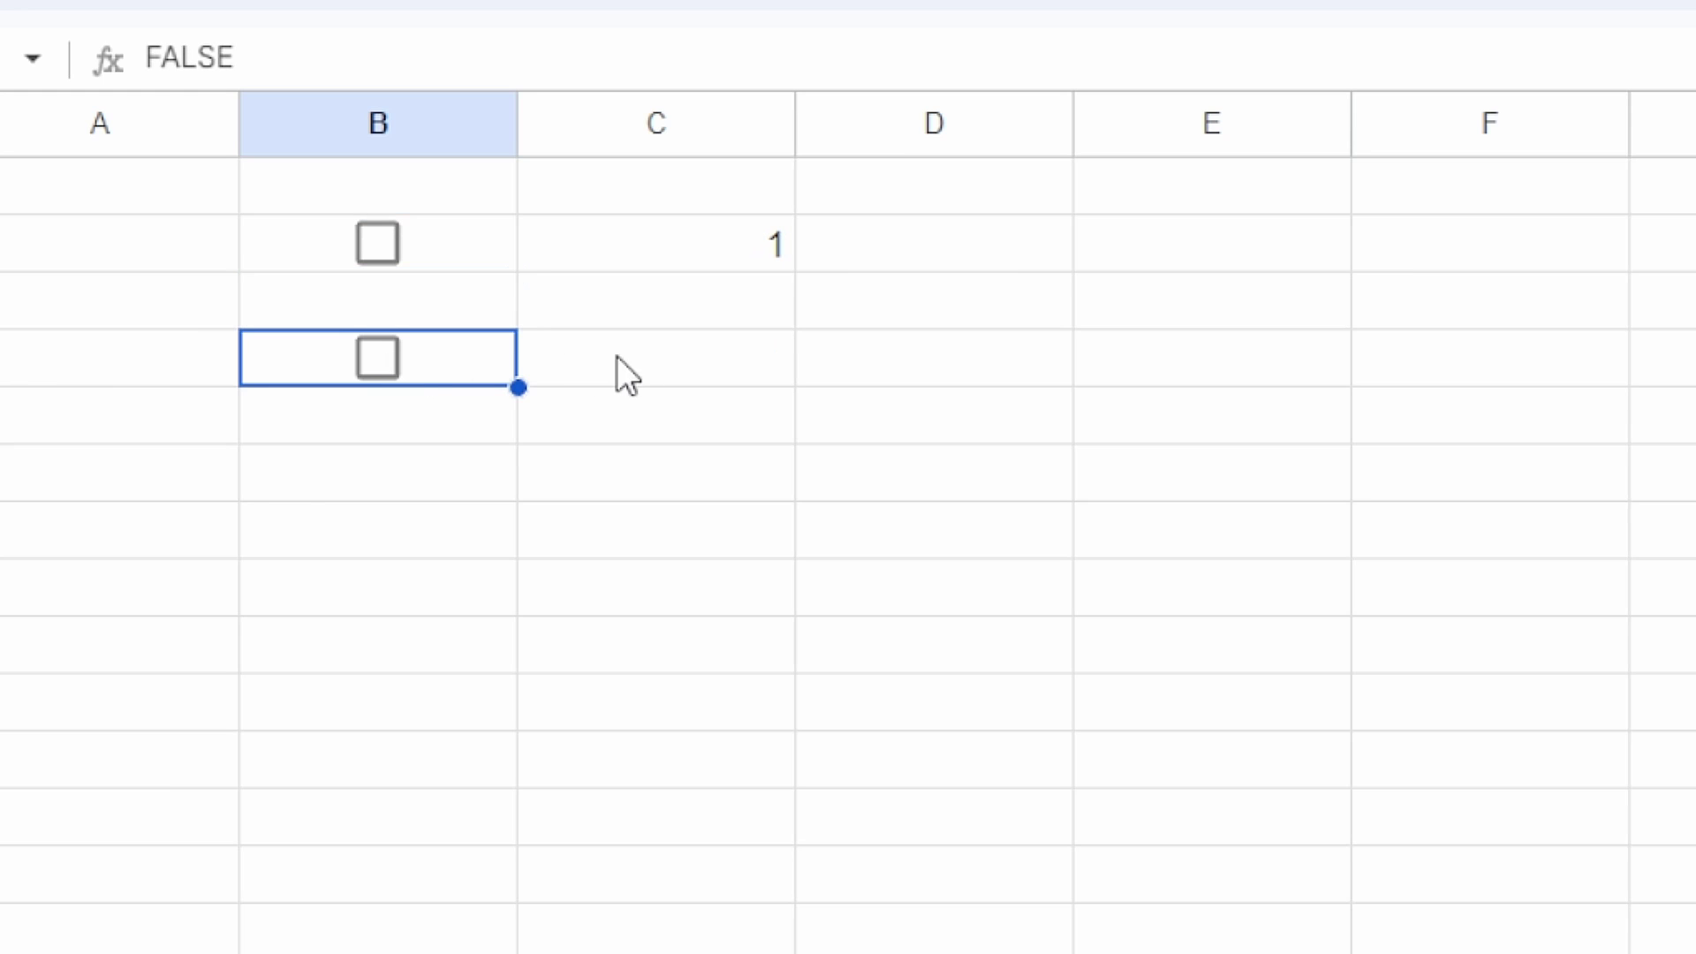
left_click(662, 376)
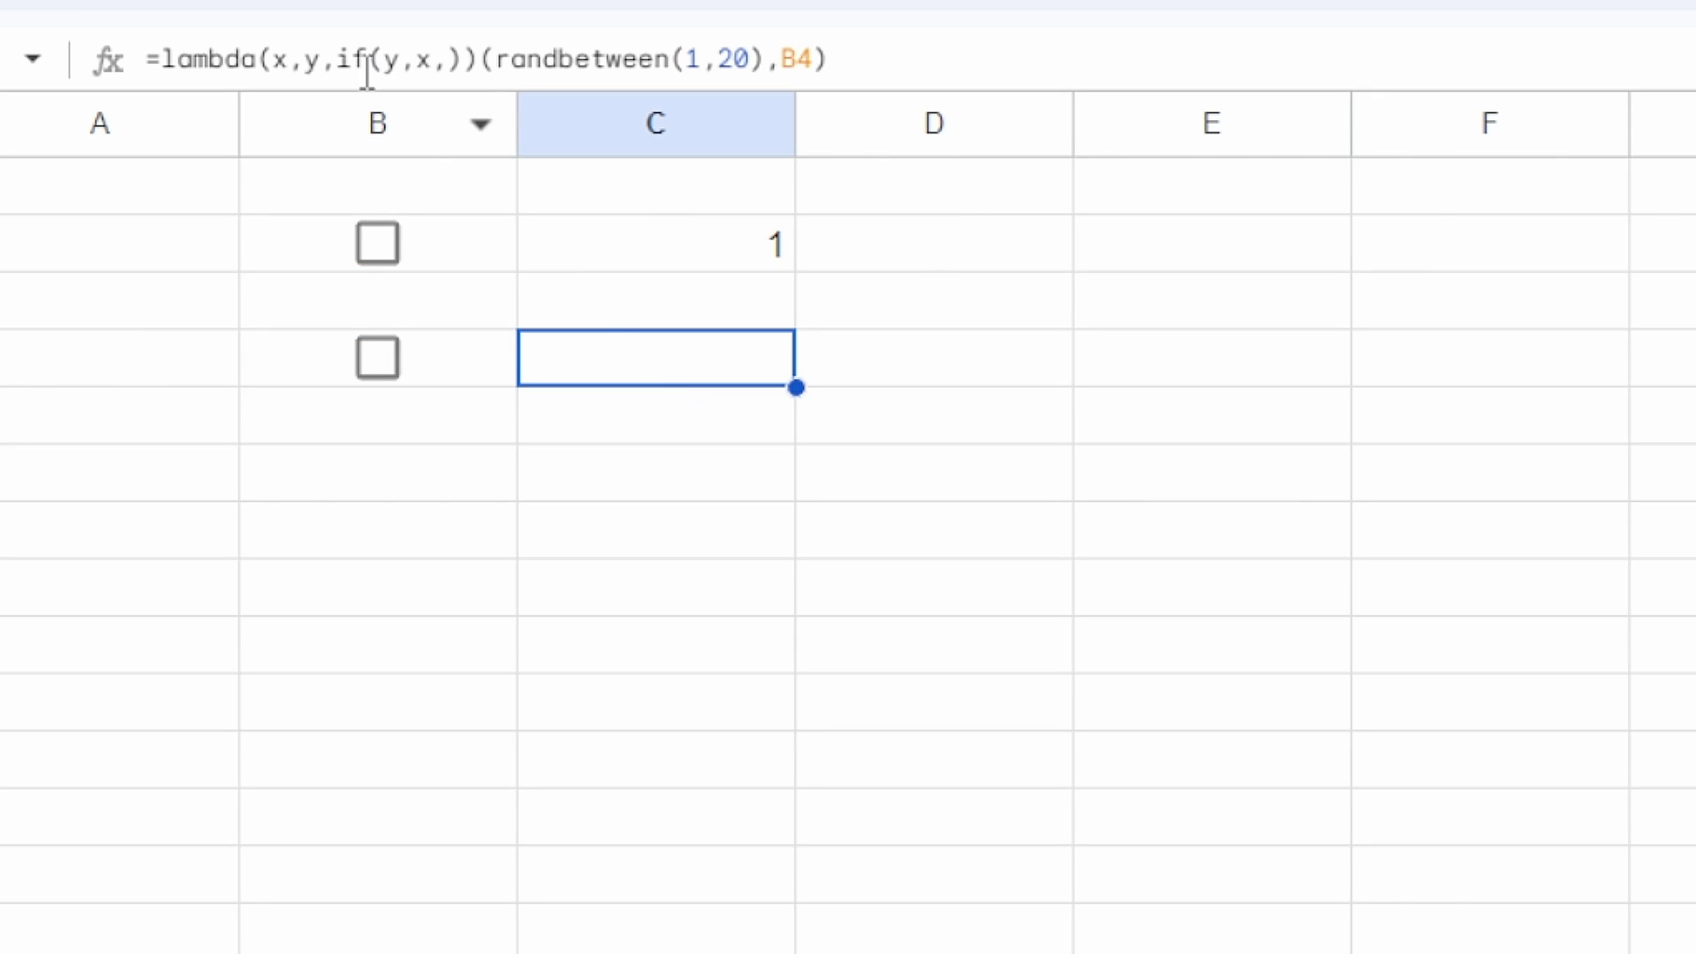
Step: Change C4's IF test from y to len(y)
double_click(733, 363)
left_click(831, 362)
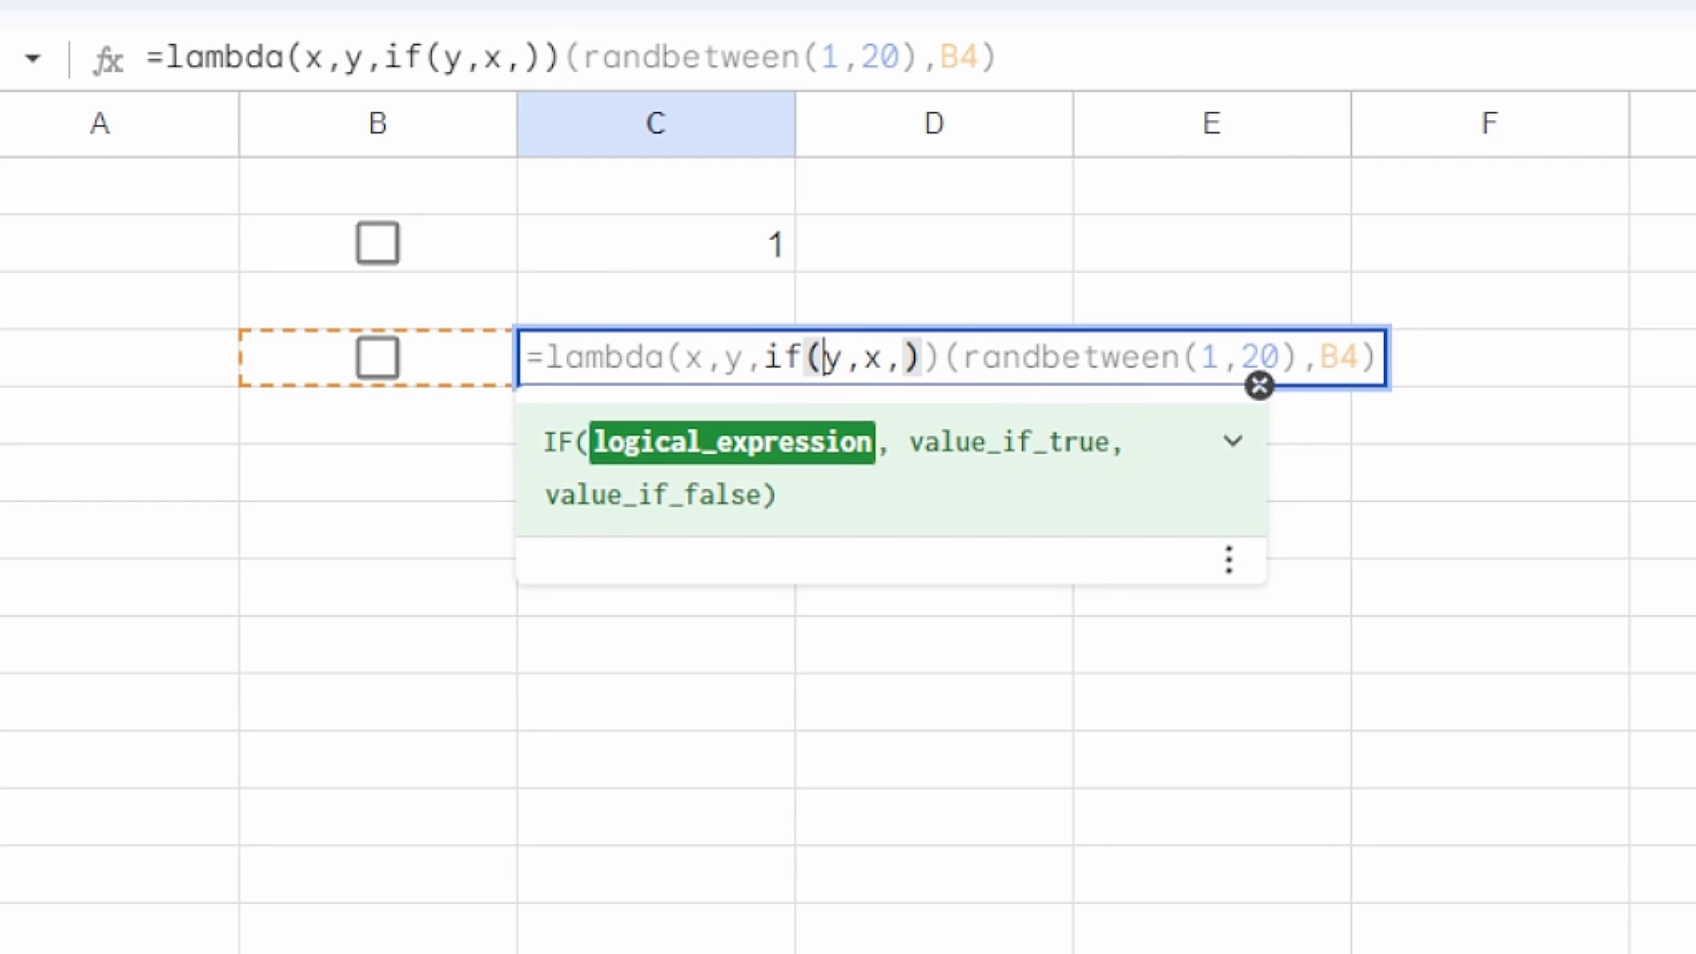
type("len(")
key("Right")
type(")")
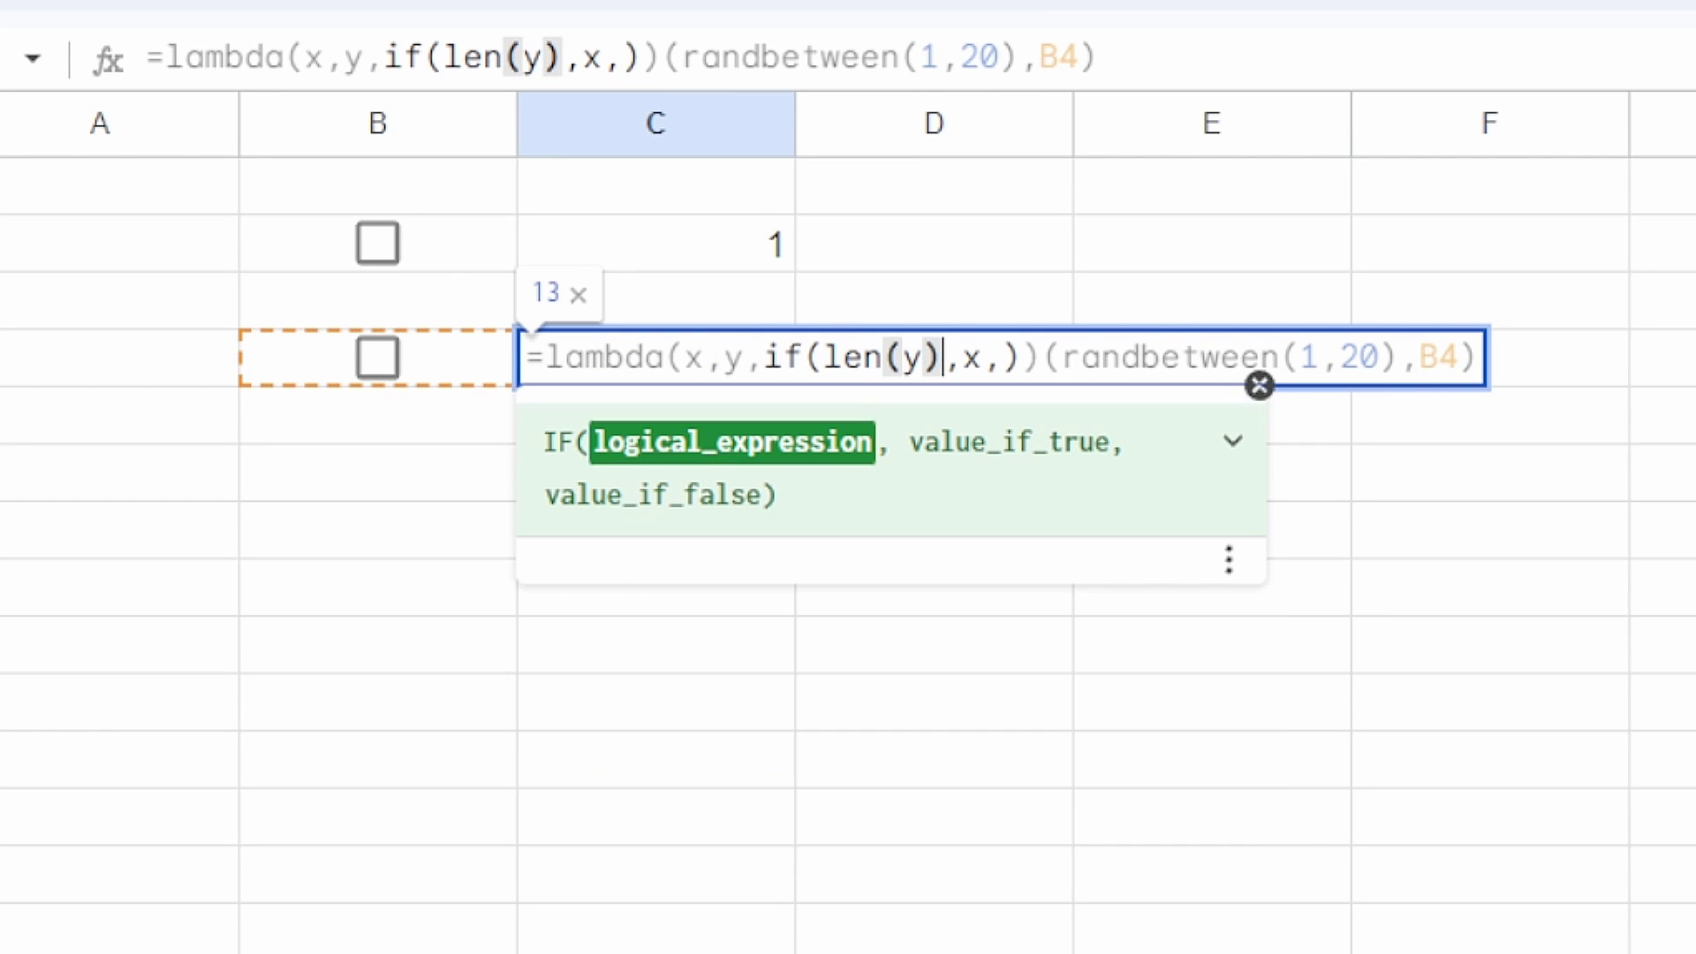
key("Return")
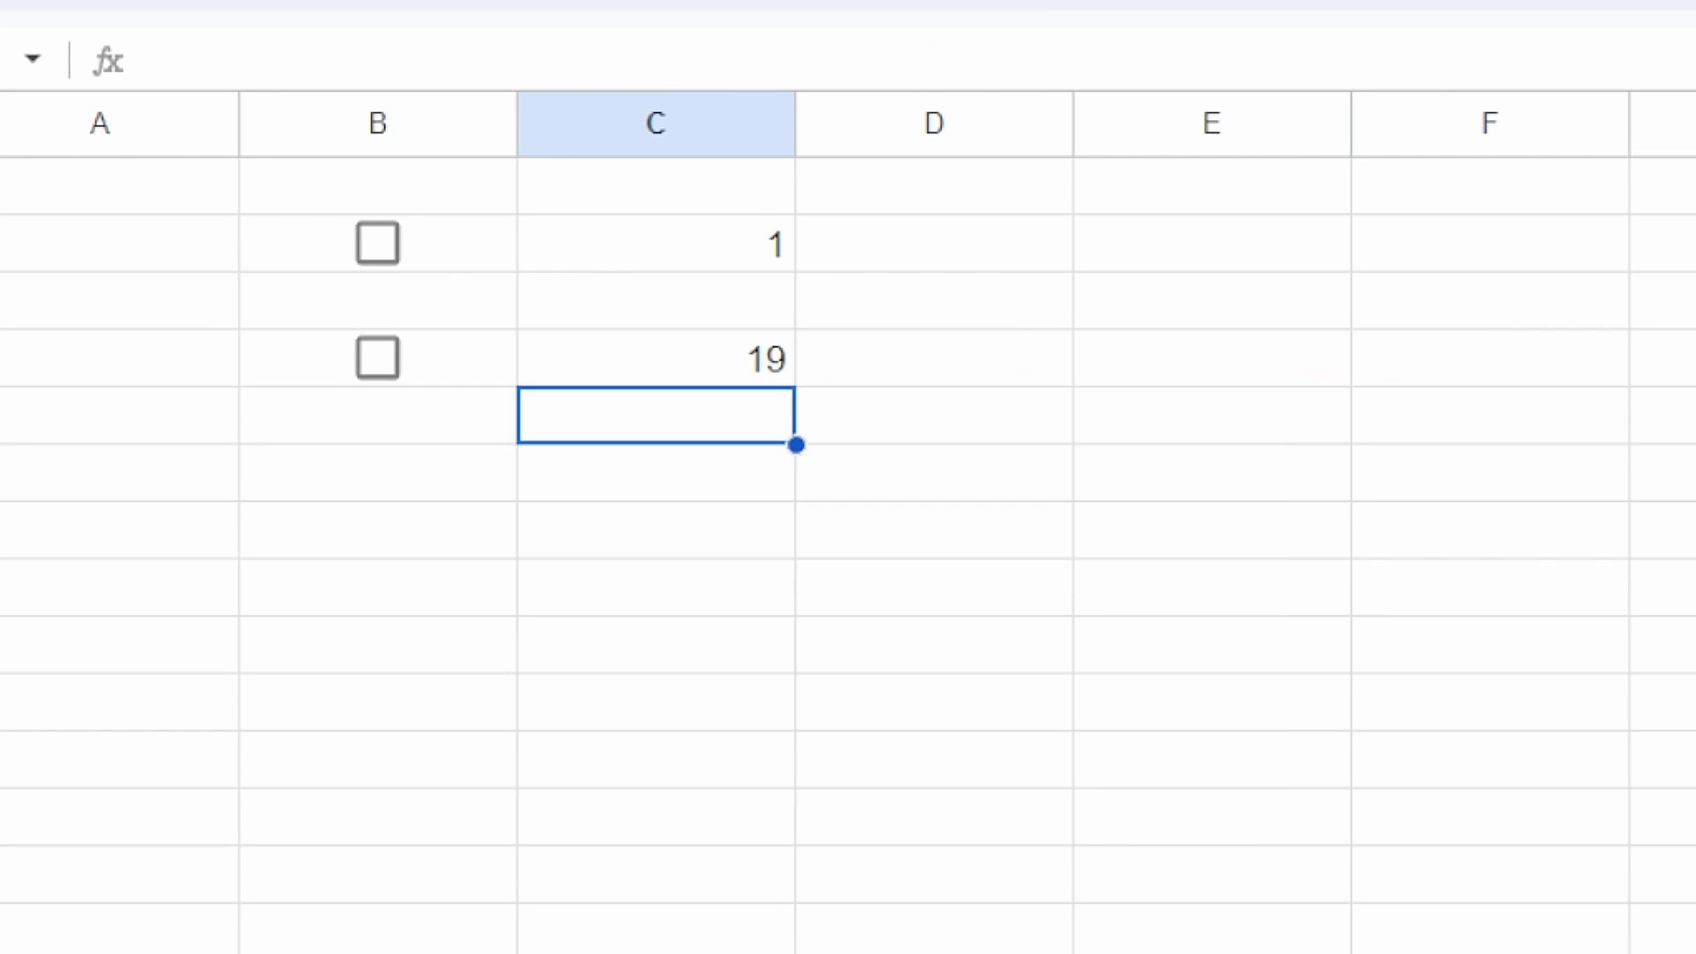
Step: Toggle the B4 checkbox twice to test the recalculation, then select B2
key("Up")
key("Left")
key("space")
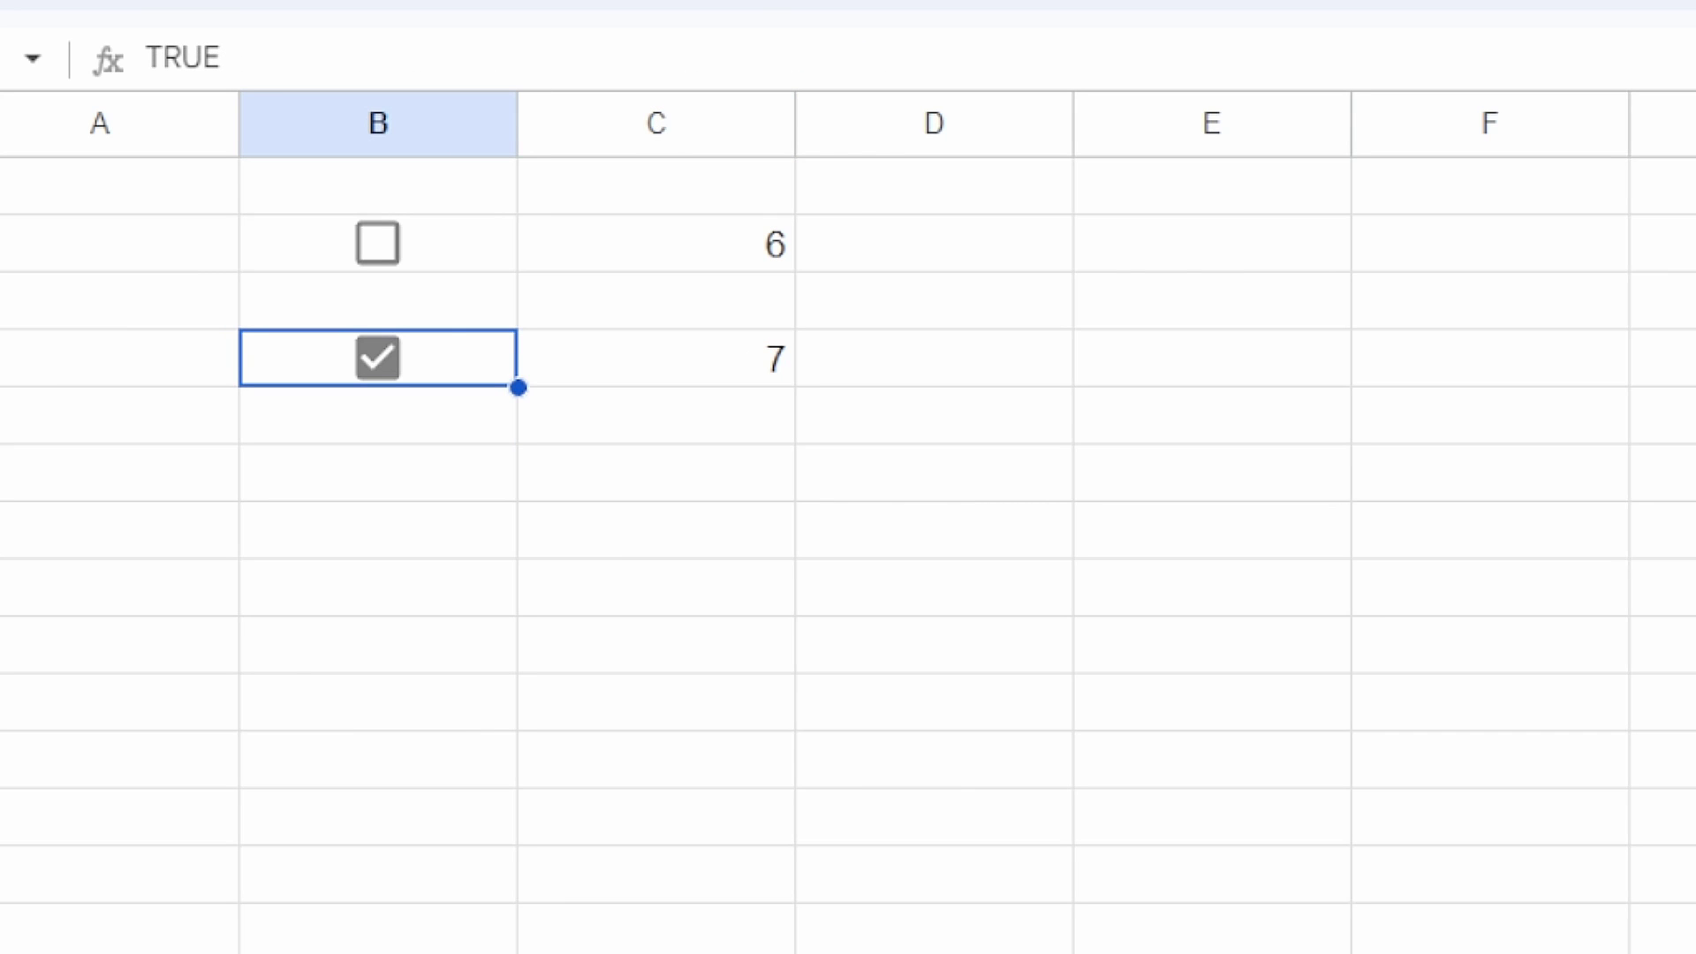
key("space")
key("space")
key("space")
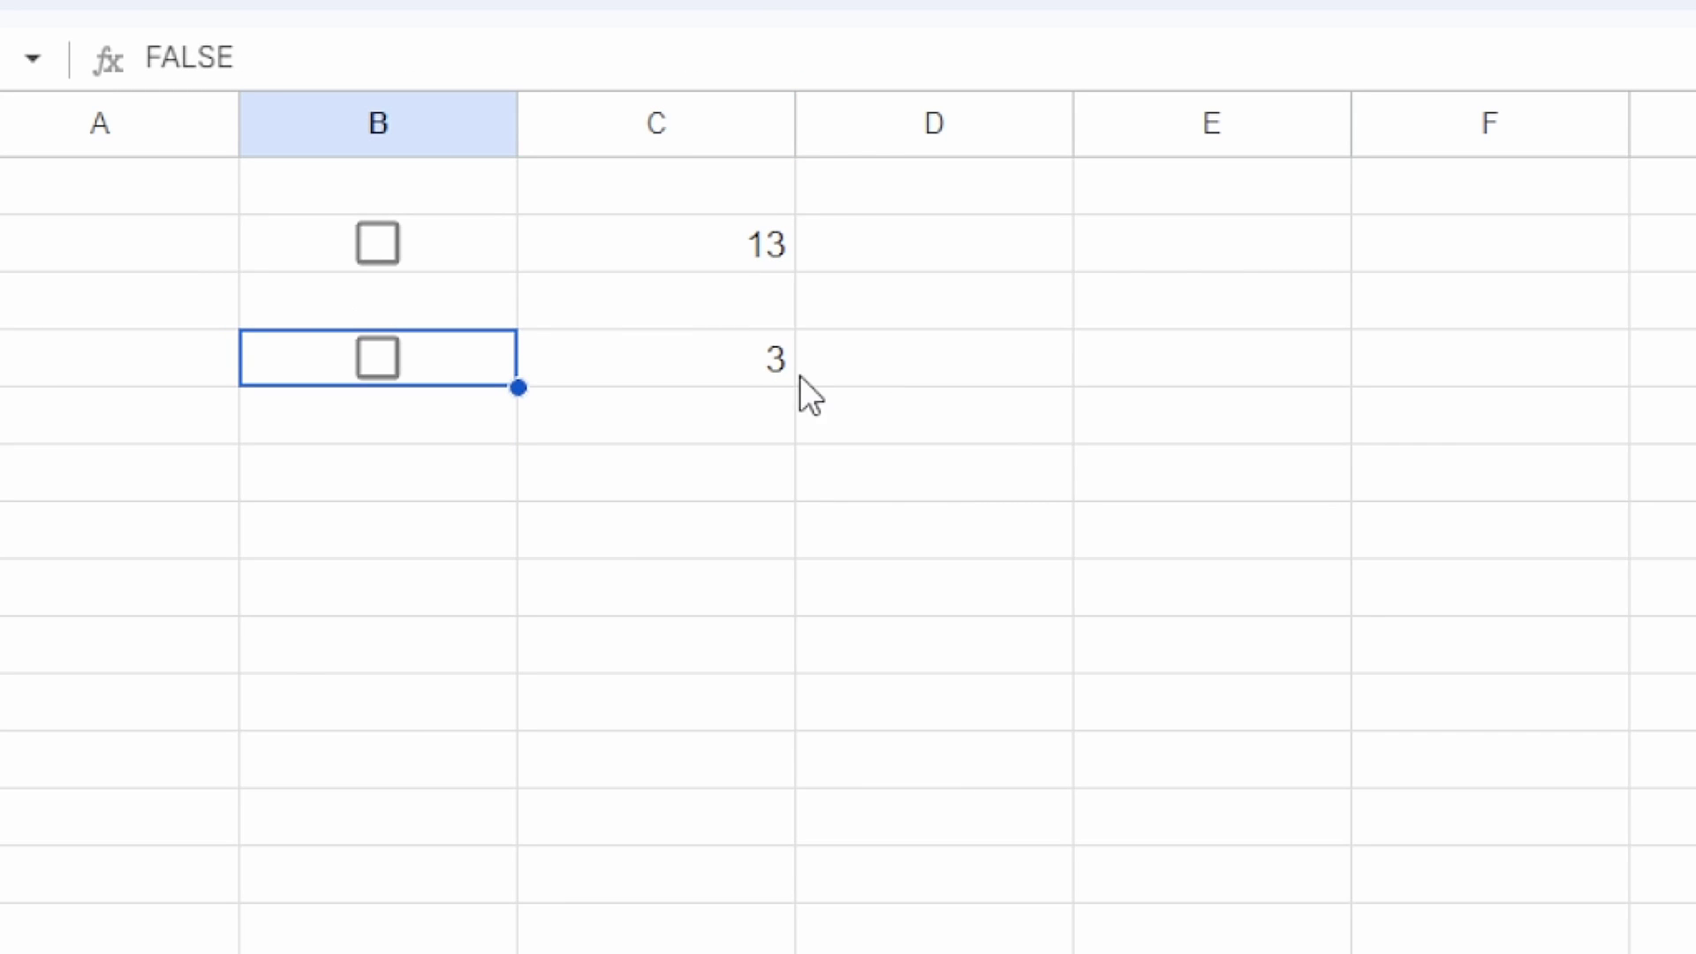
key("Right")
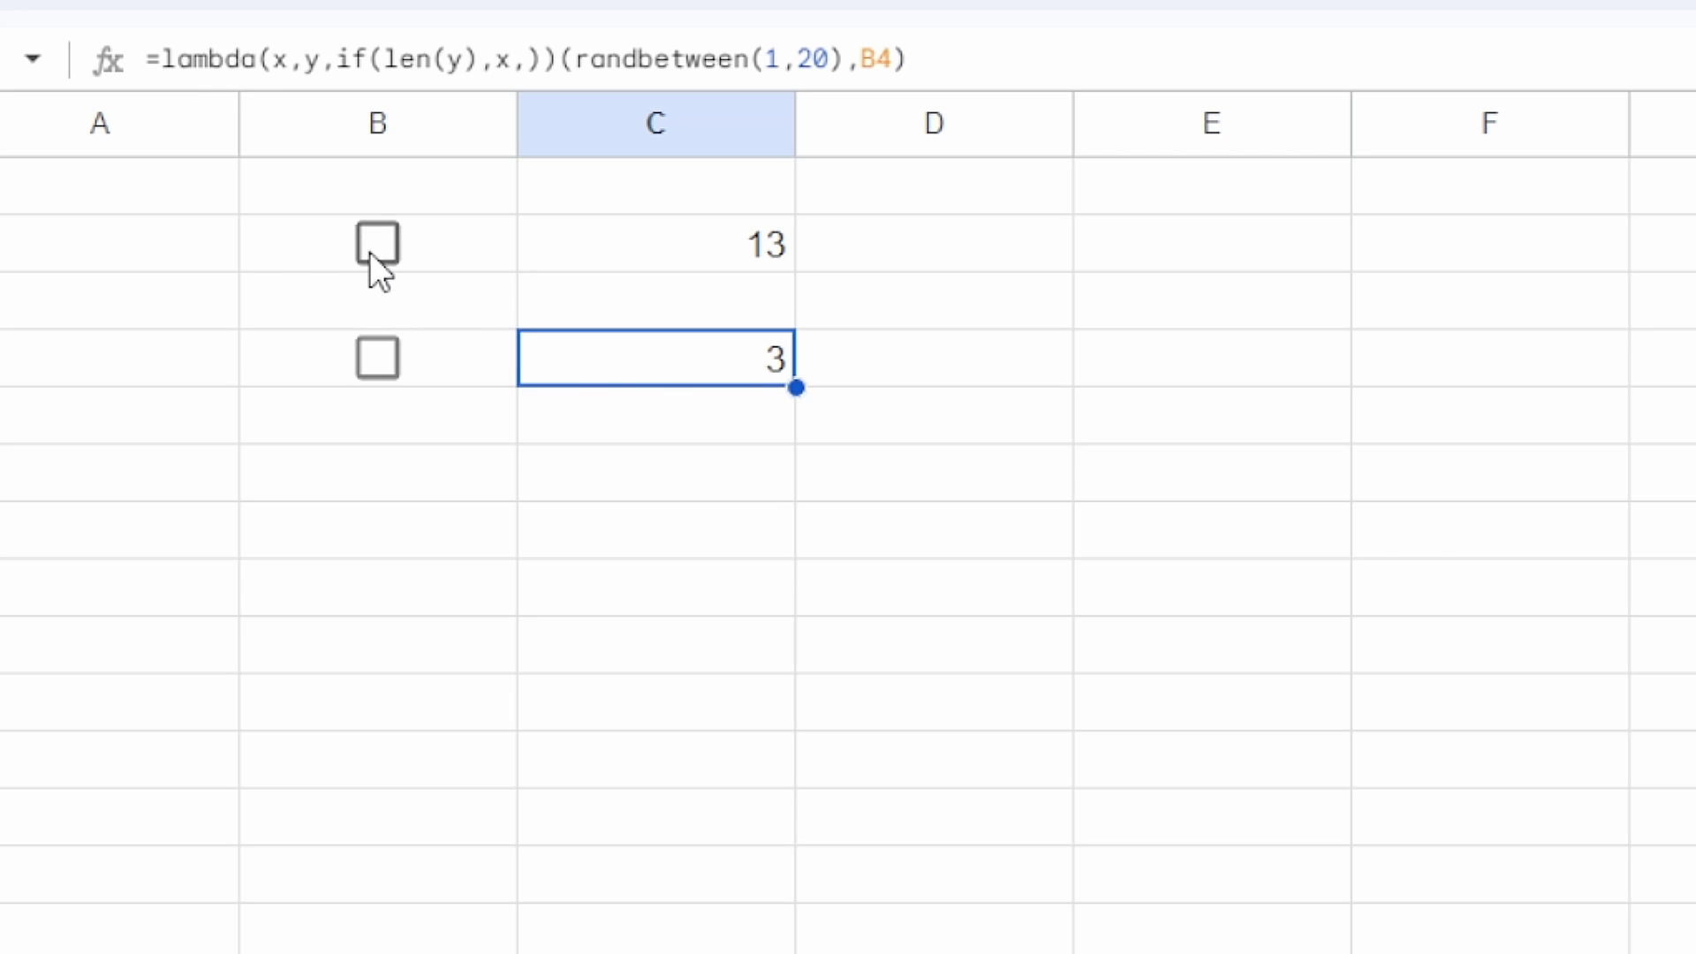
left_click(369, 252)
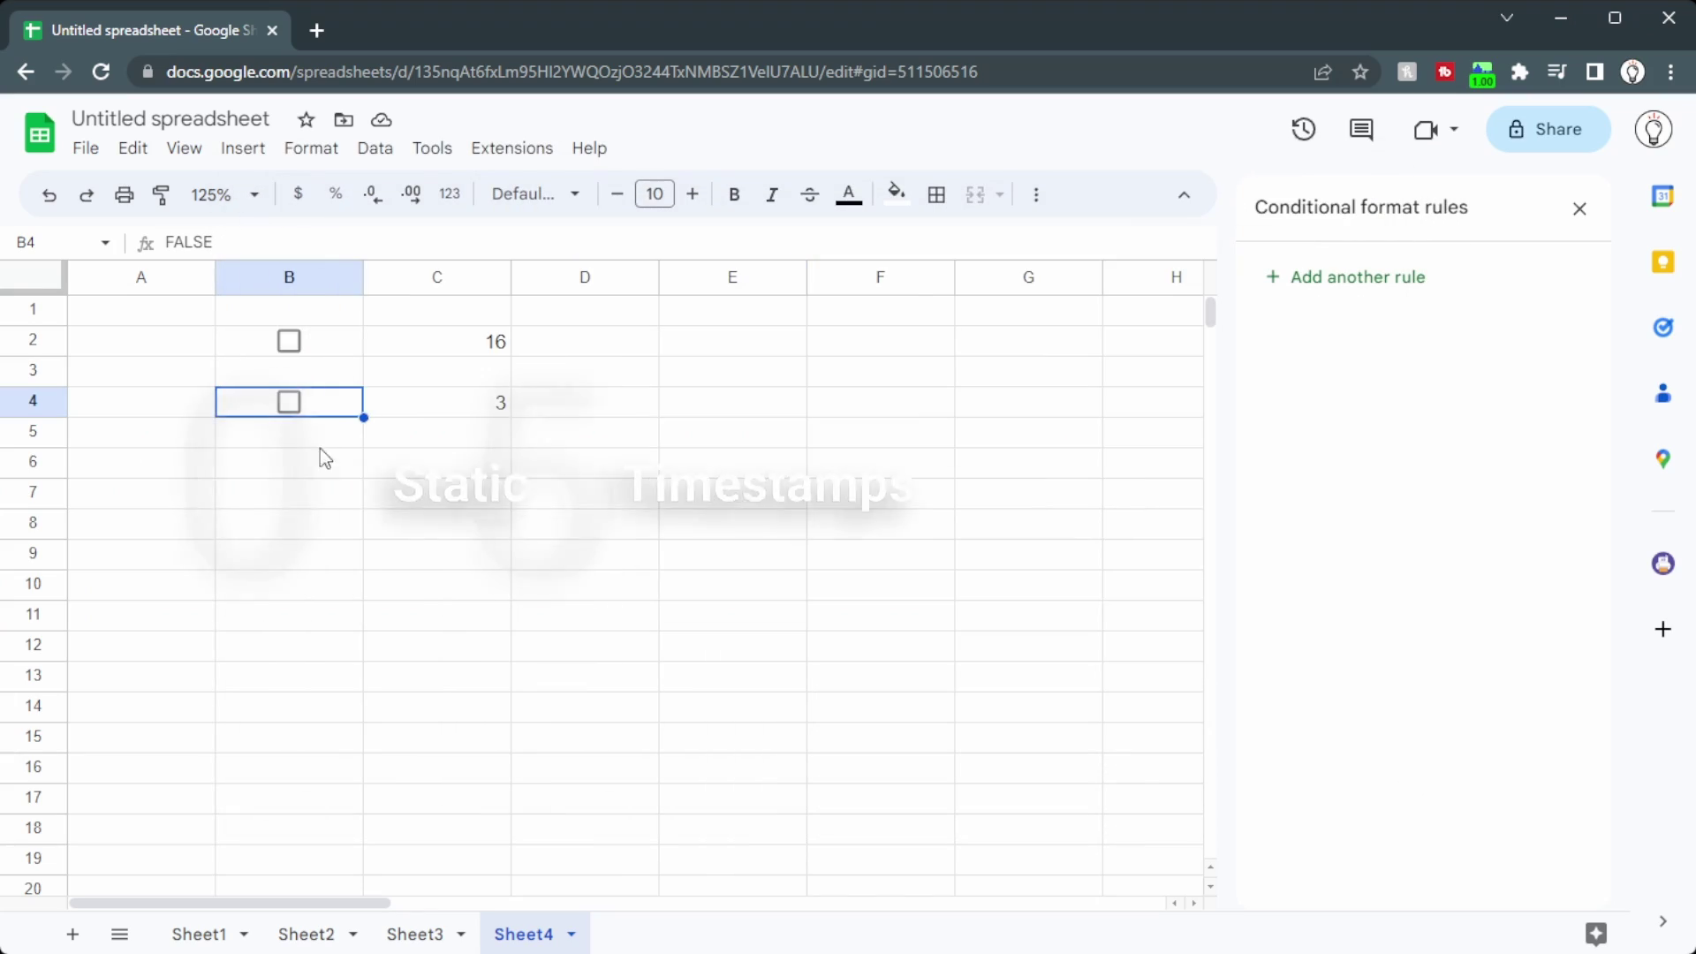
Step: Copy the B4 checkbox into B6
key("ctrl+c")
left_click(319, 466)
key("ctrl+v")
Step: Enter =lambda(x,y,if(len(y),x,))(now(), B6) in C6 to show a timestamp
left_click(441, 466)
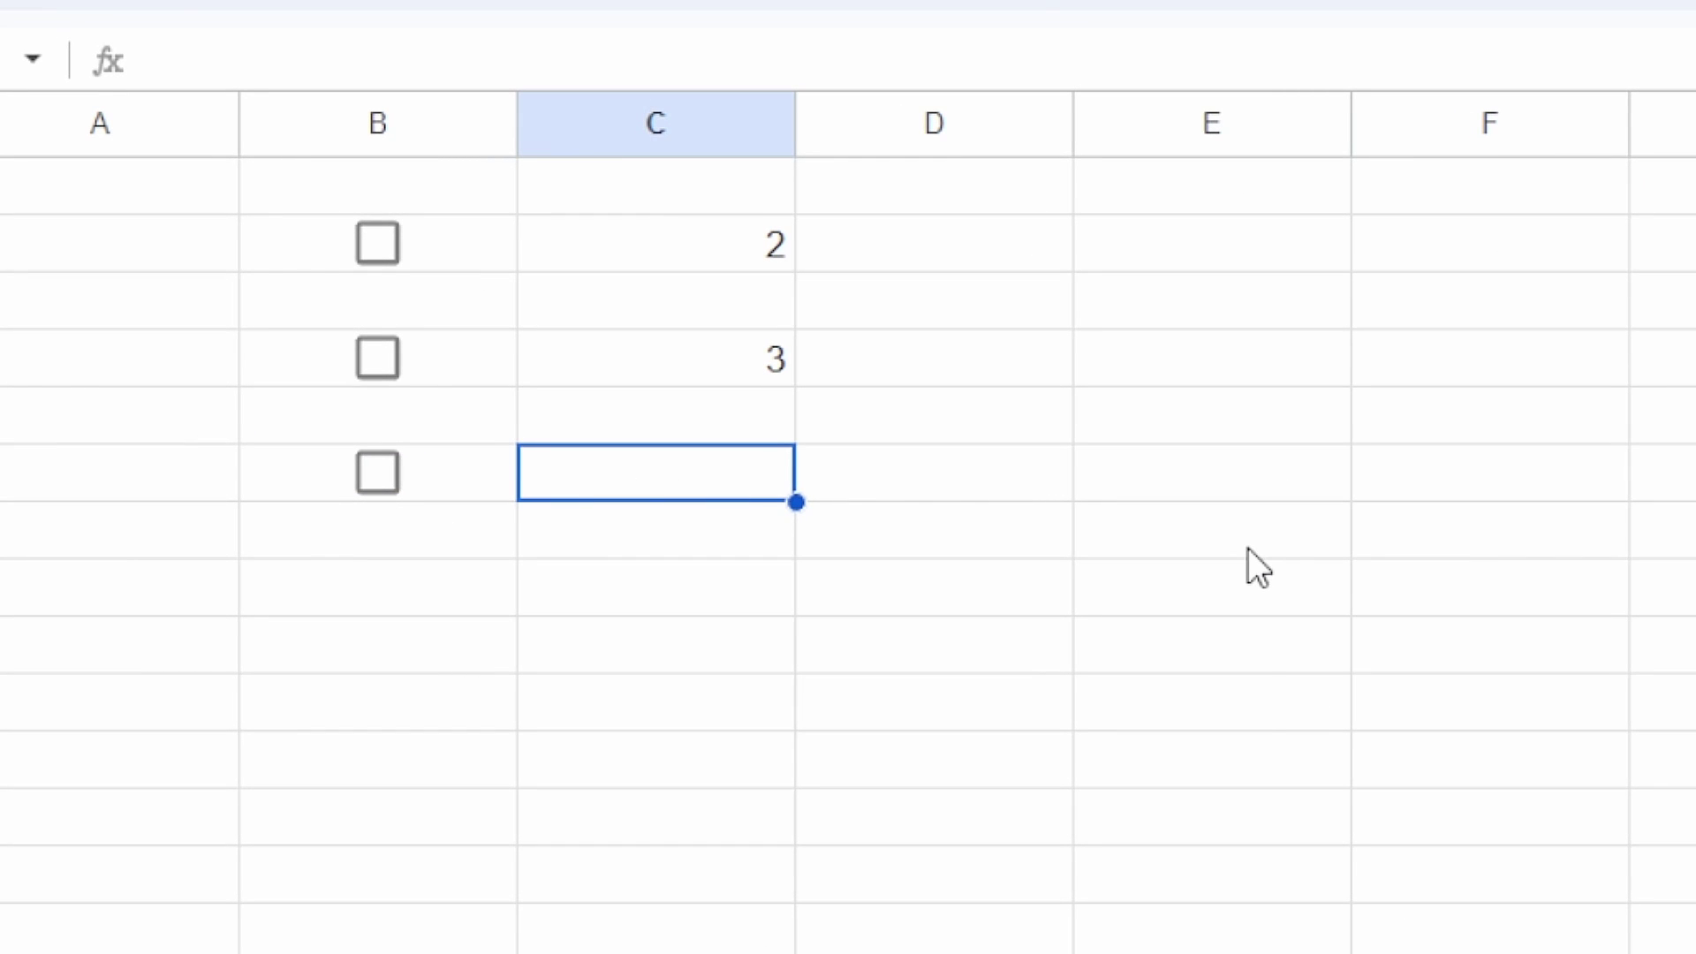
type("=lambd")
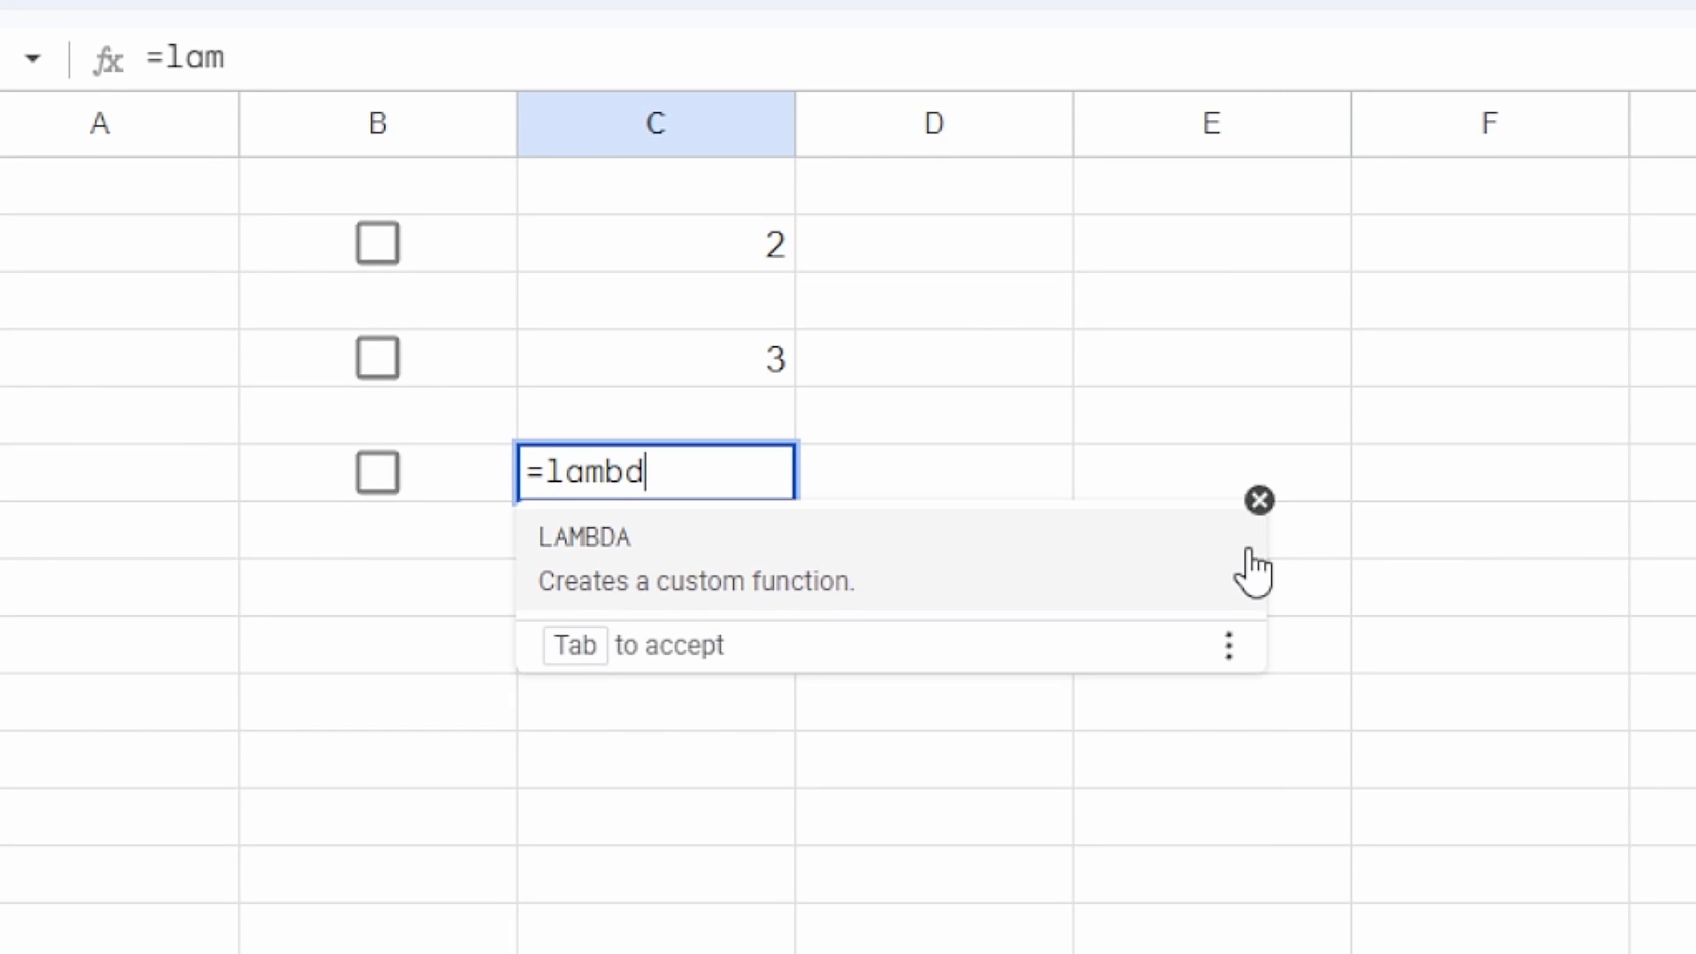
type("a(x,y")
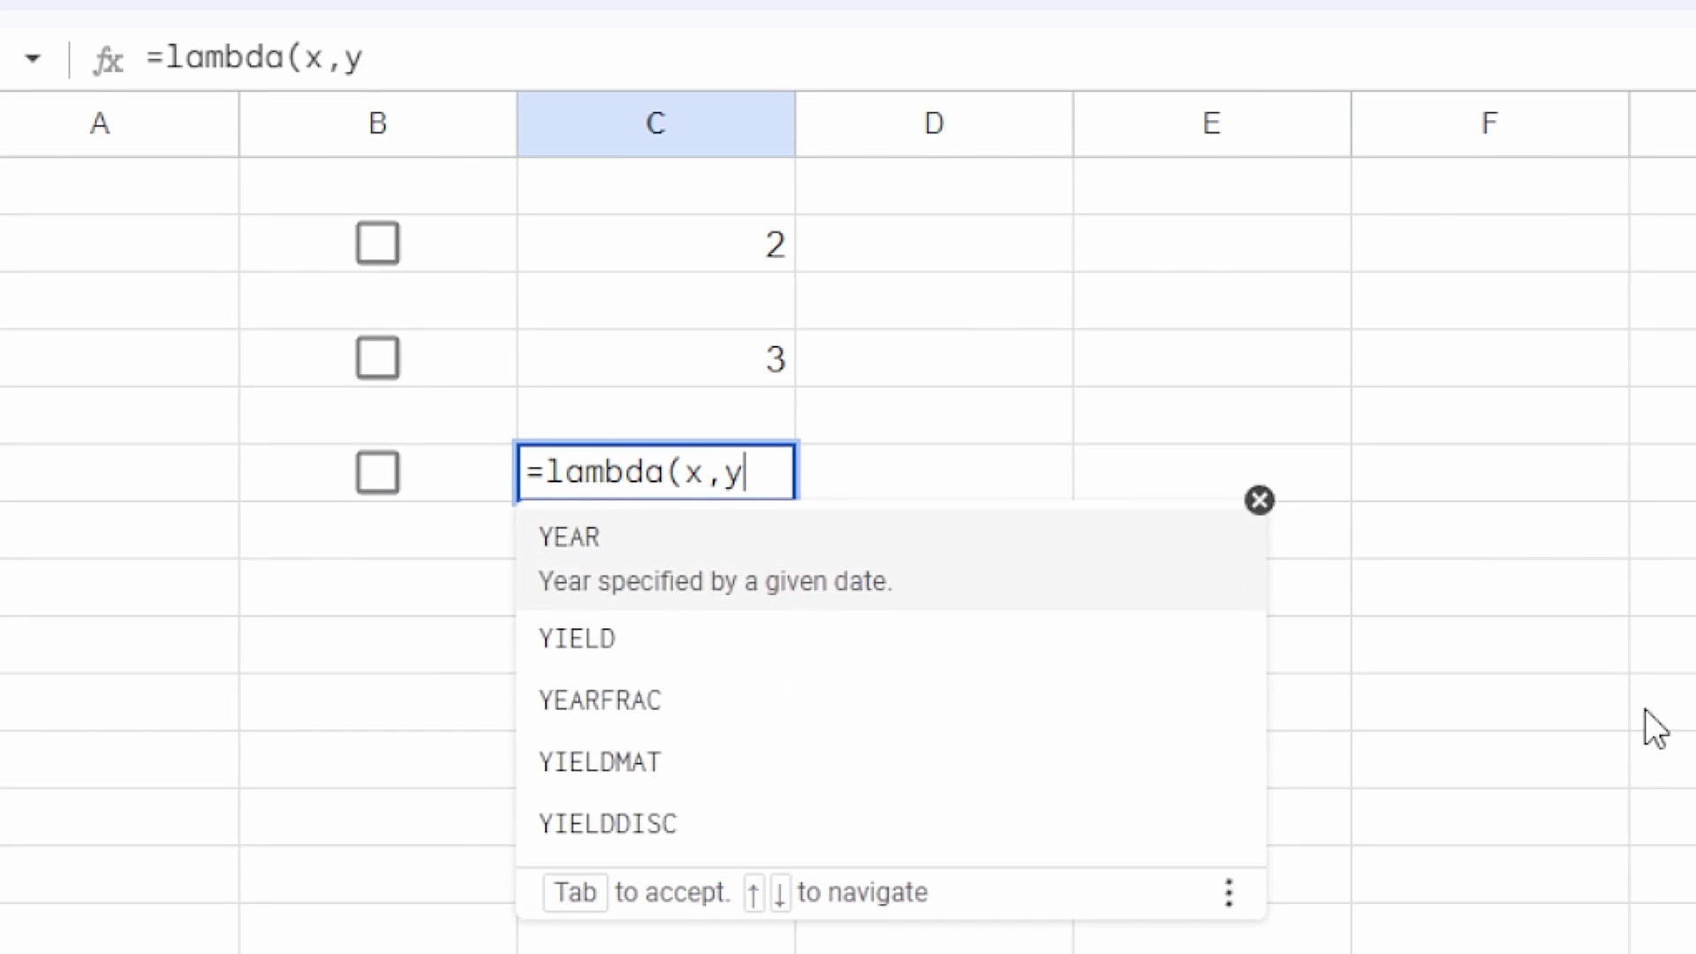
type(",")
type("if(")
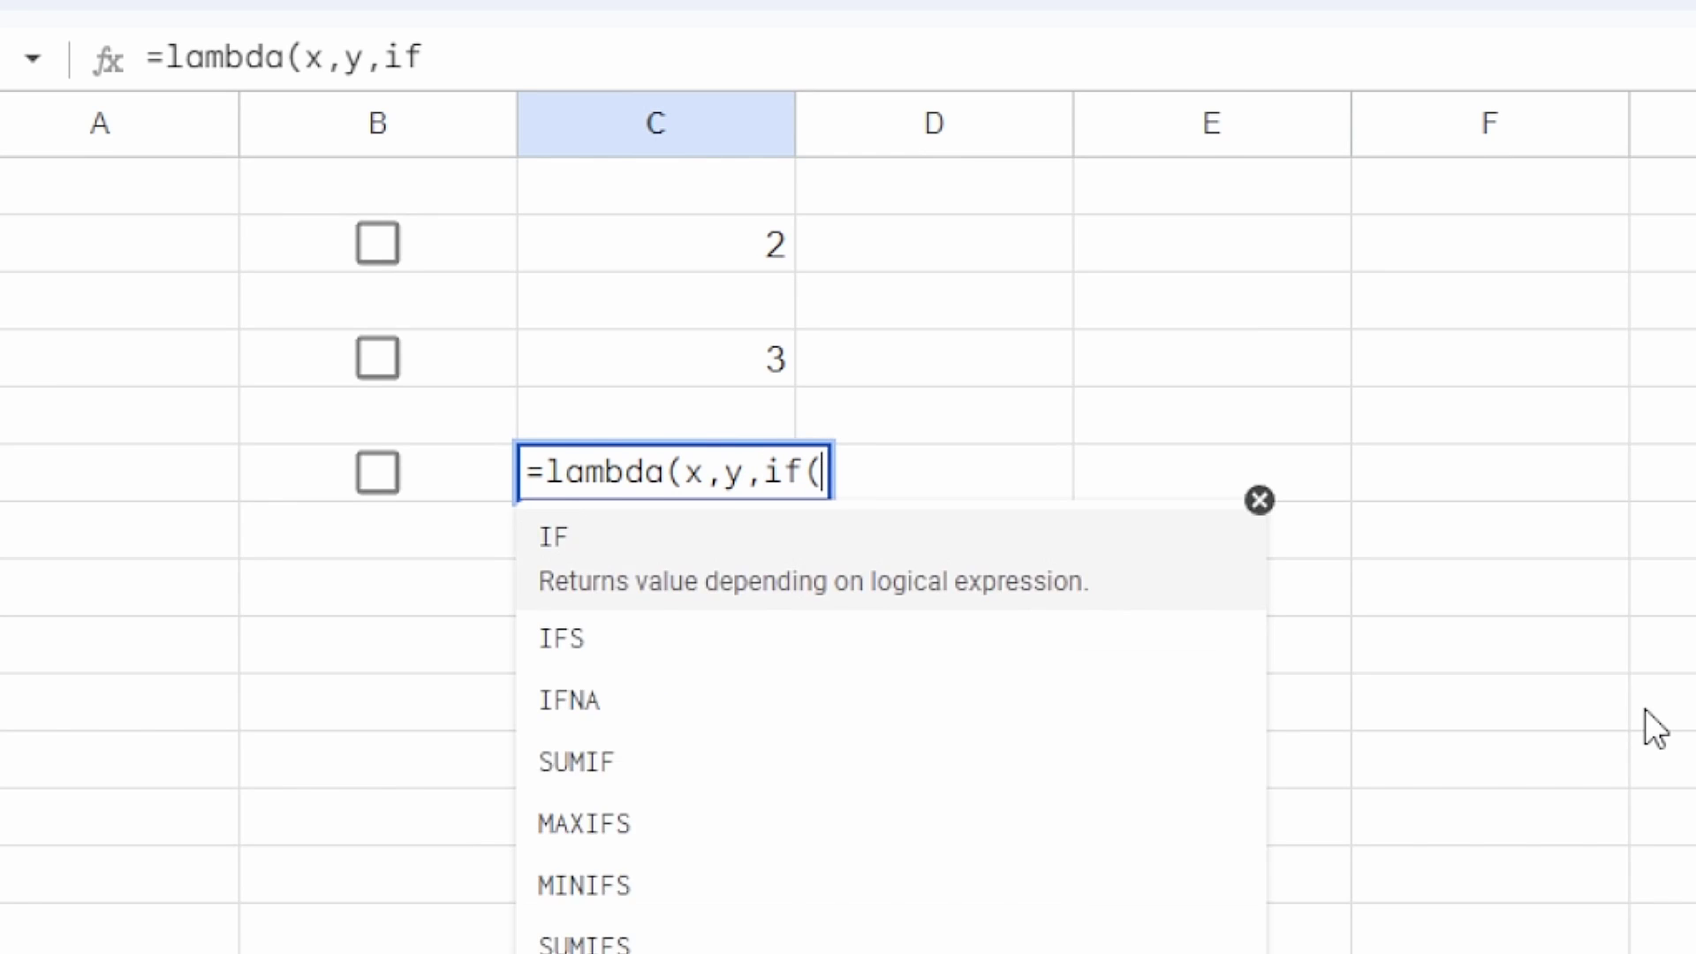
type("len(y),x")
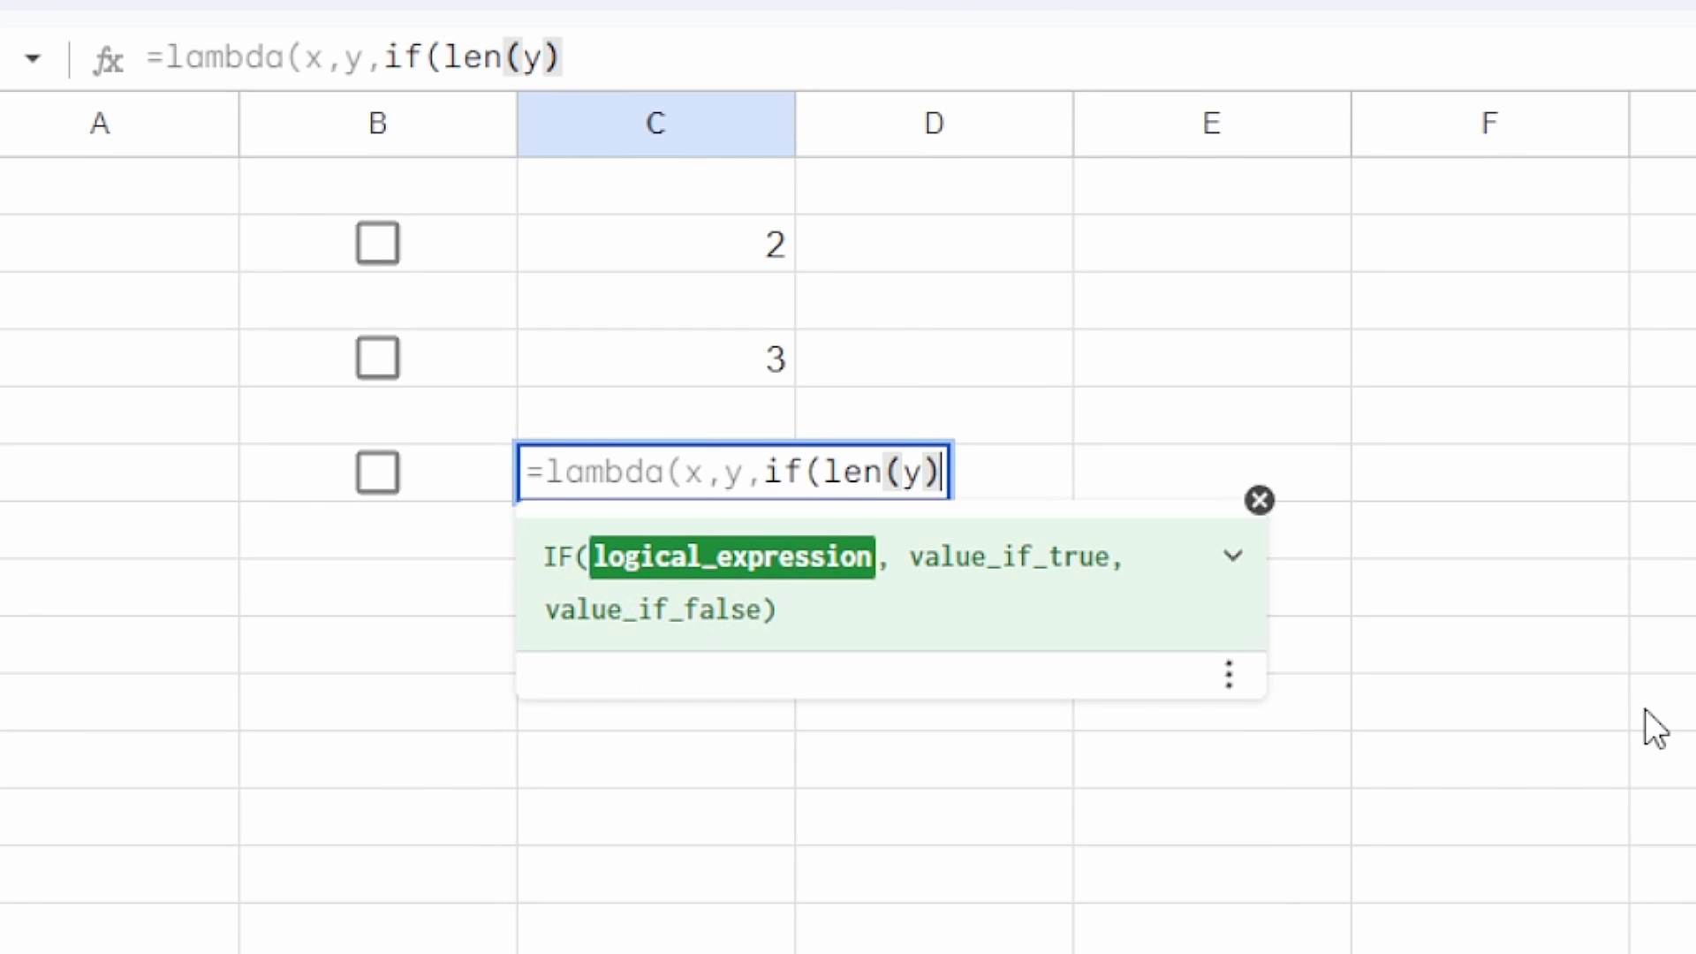
type(",")
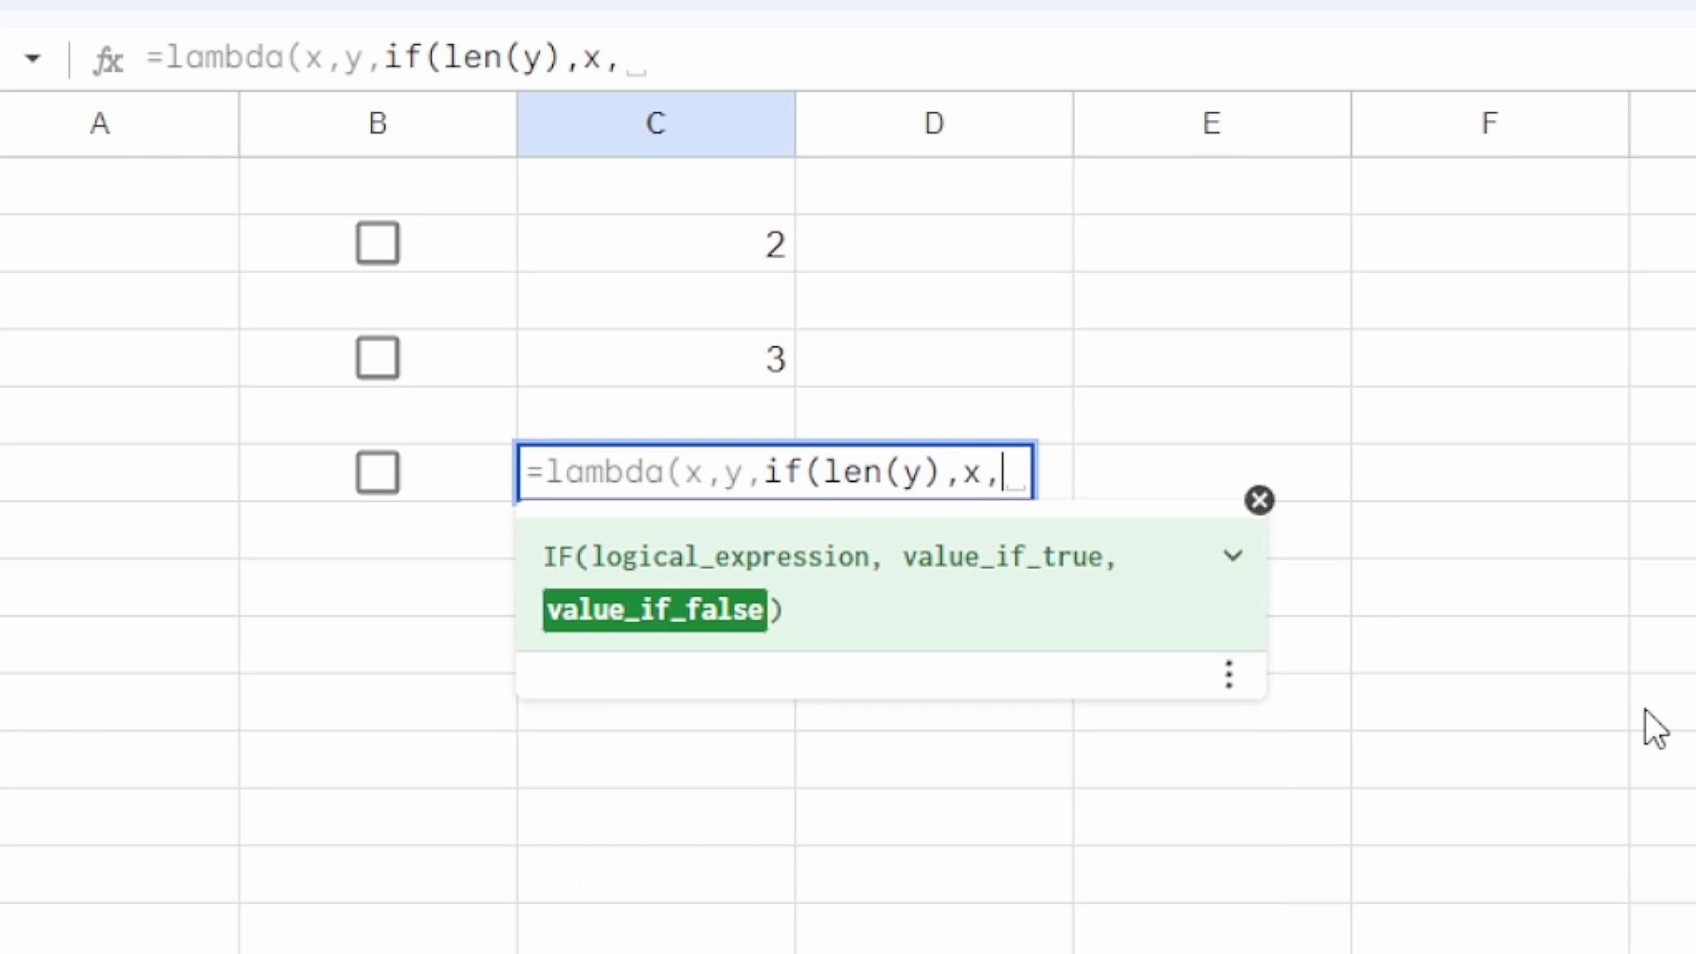
type(")")
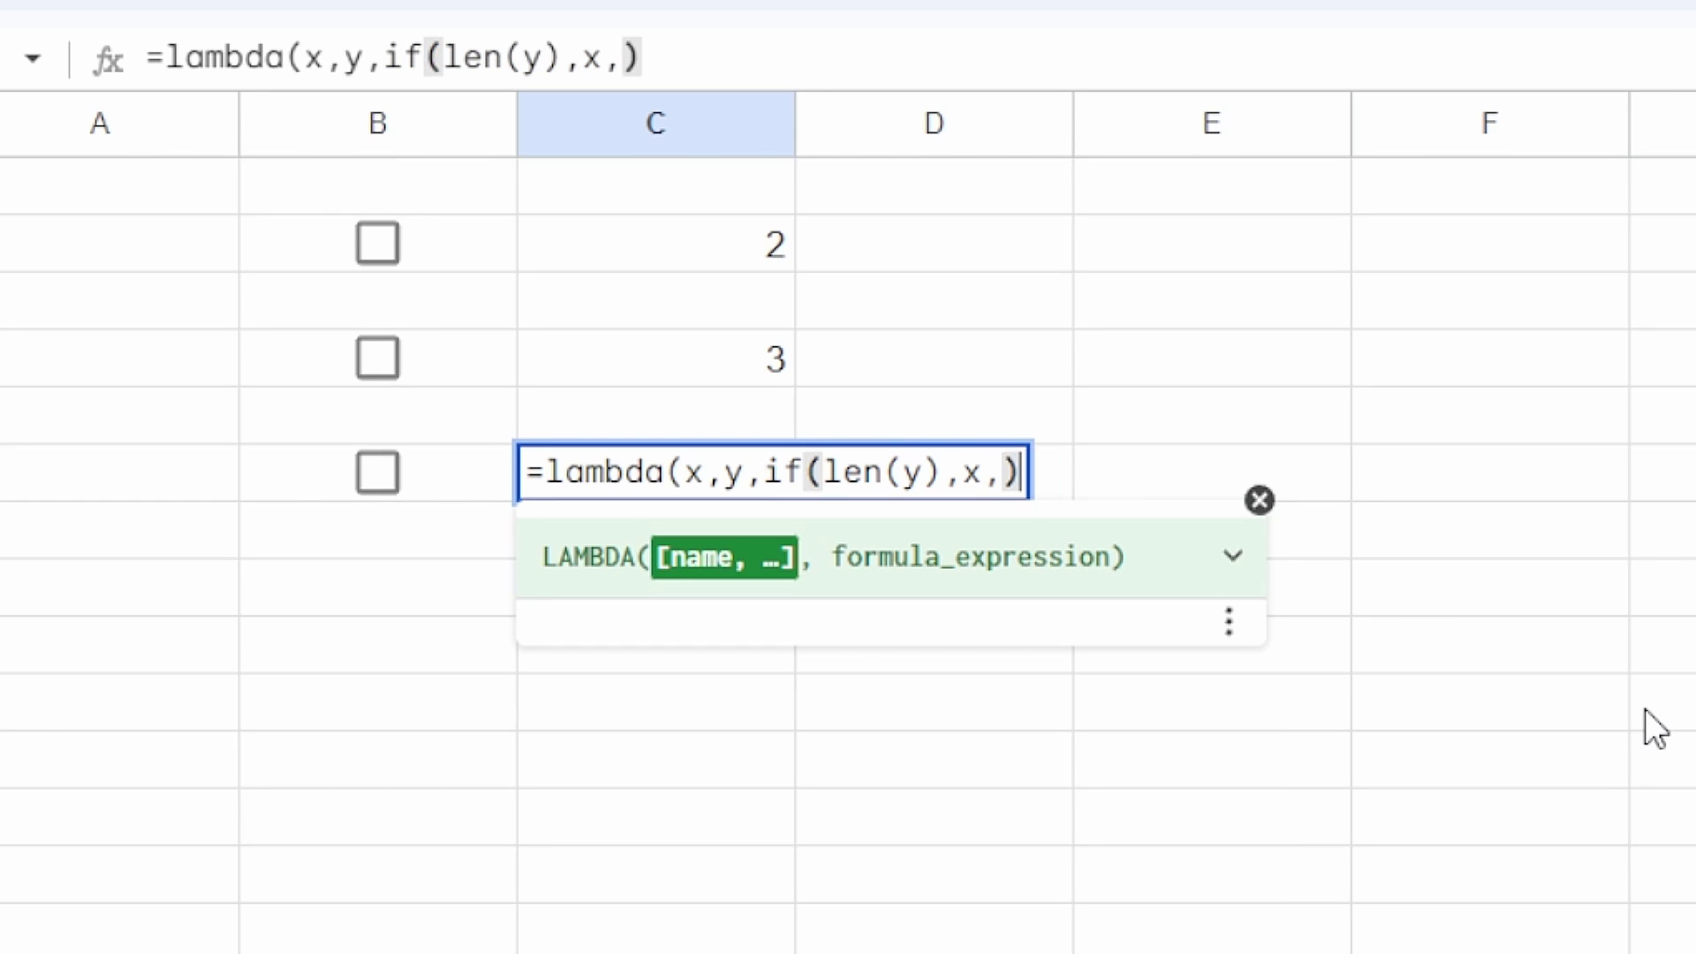
type(")(")
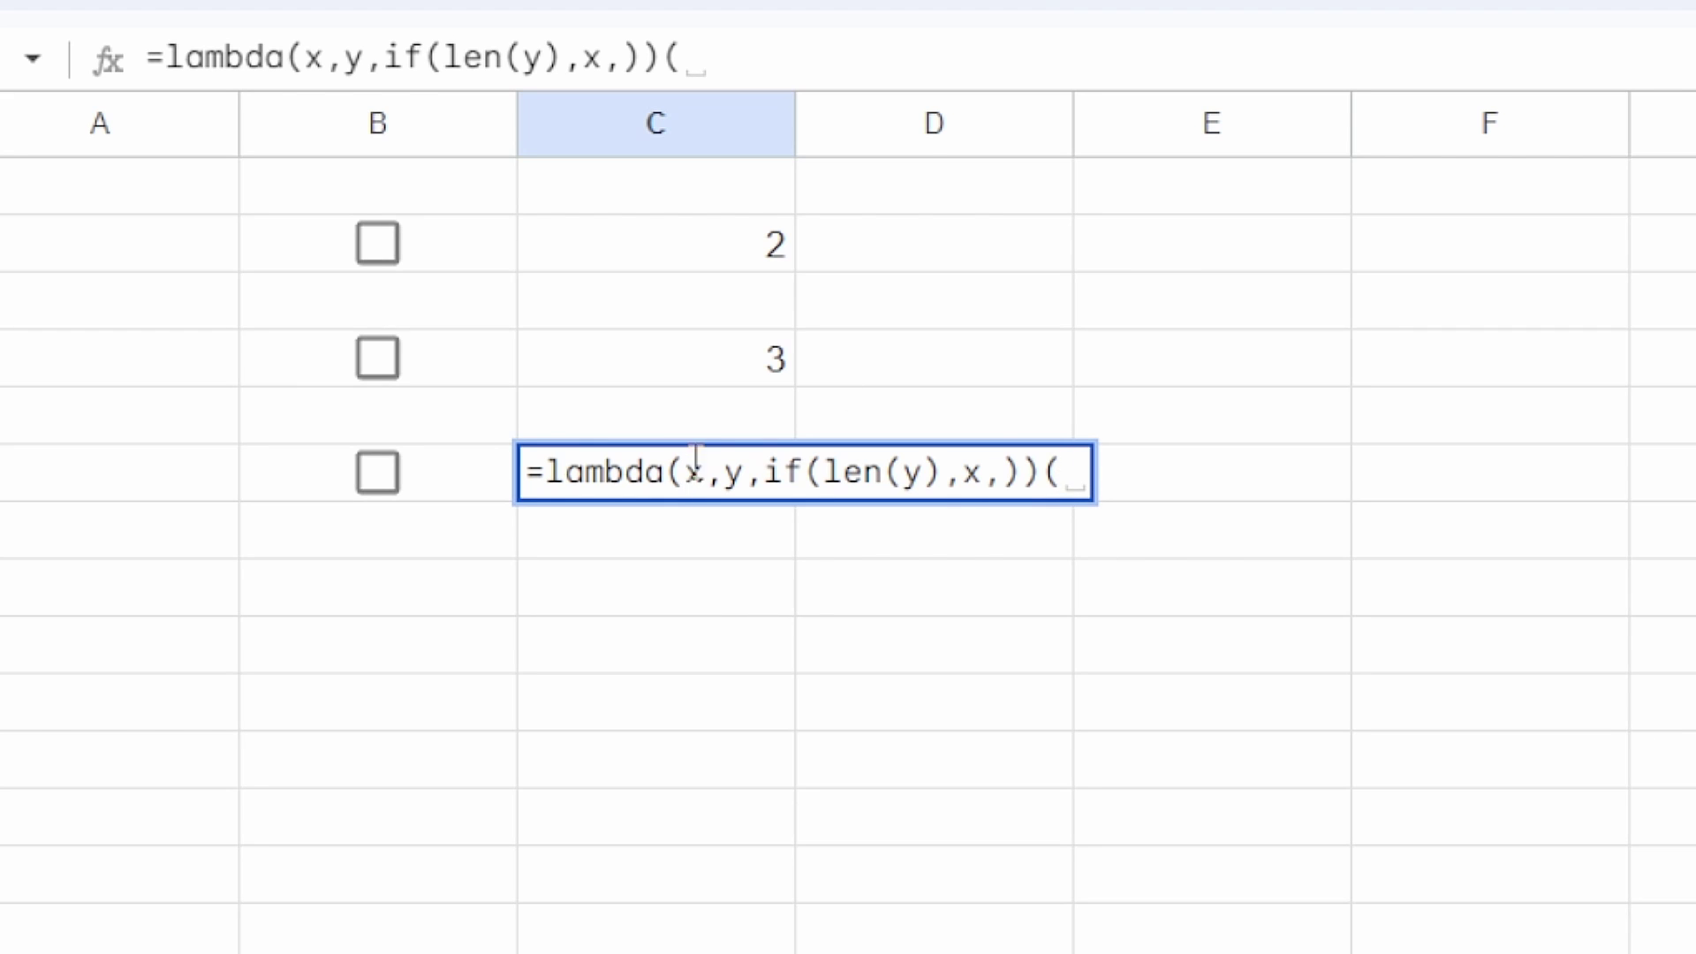
type("now()")
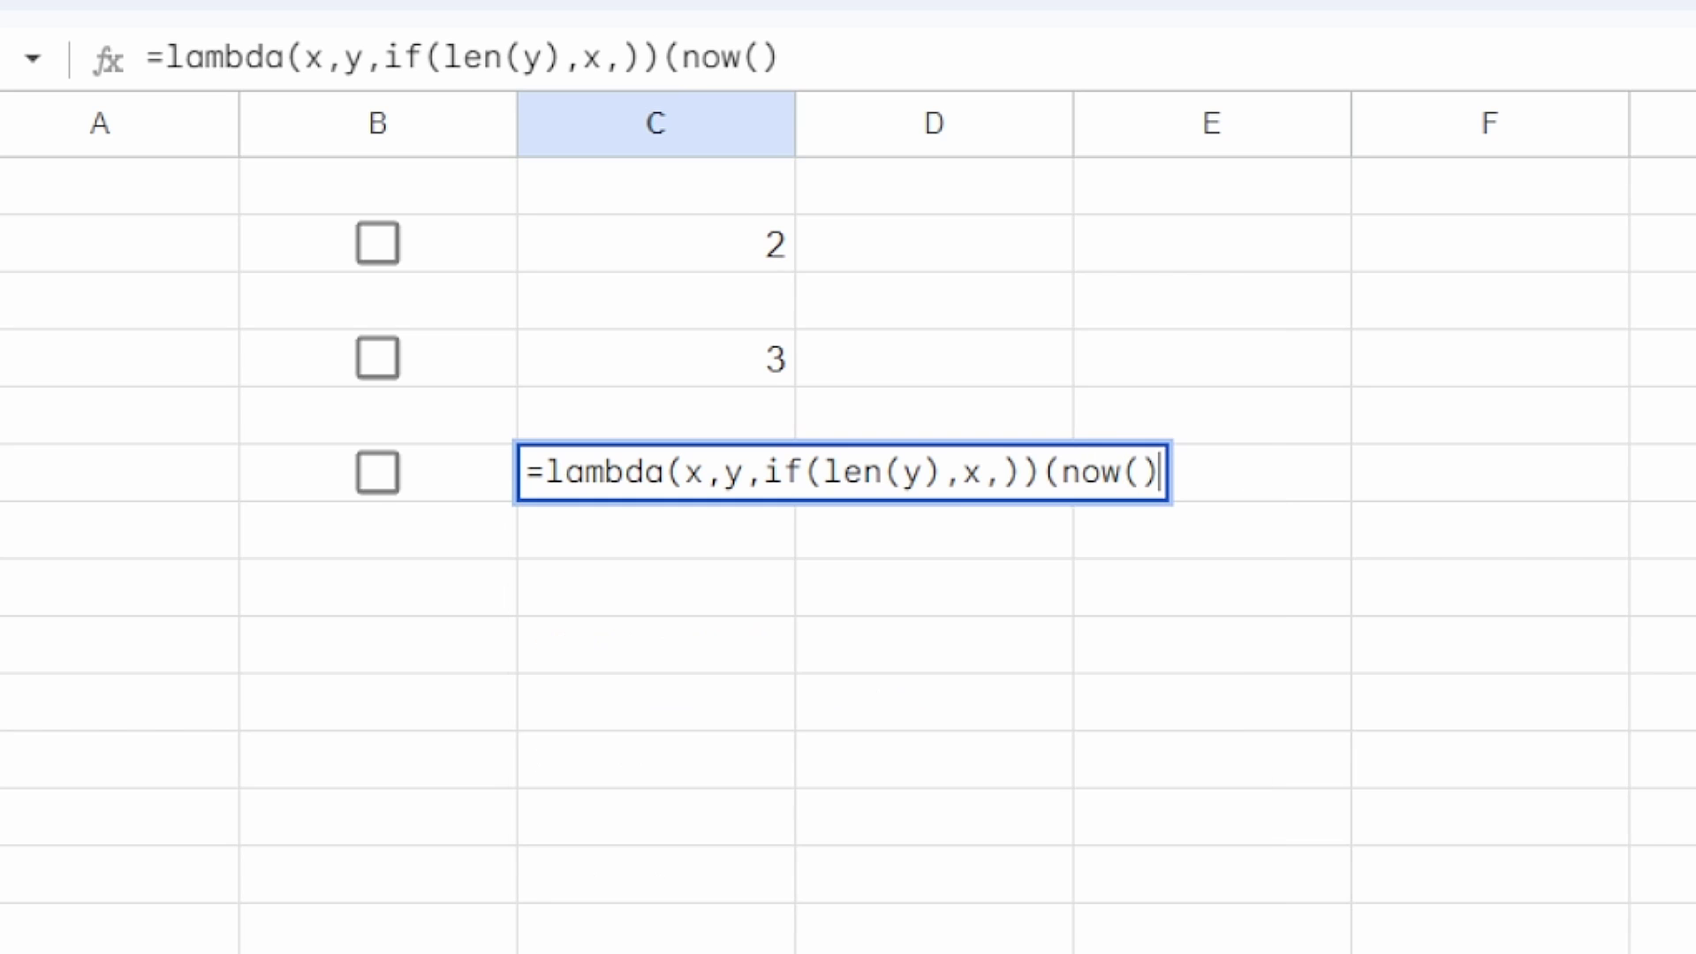
type(", ")
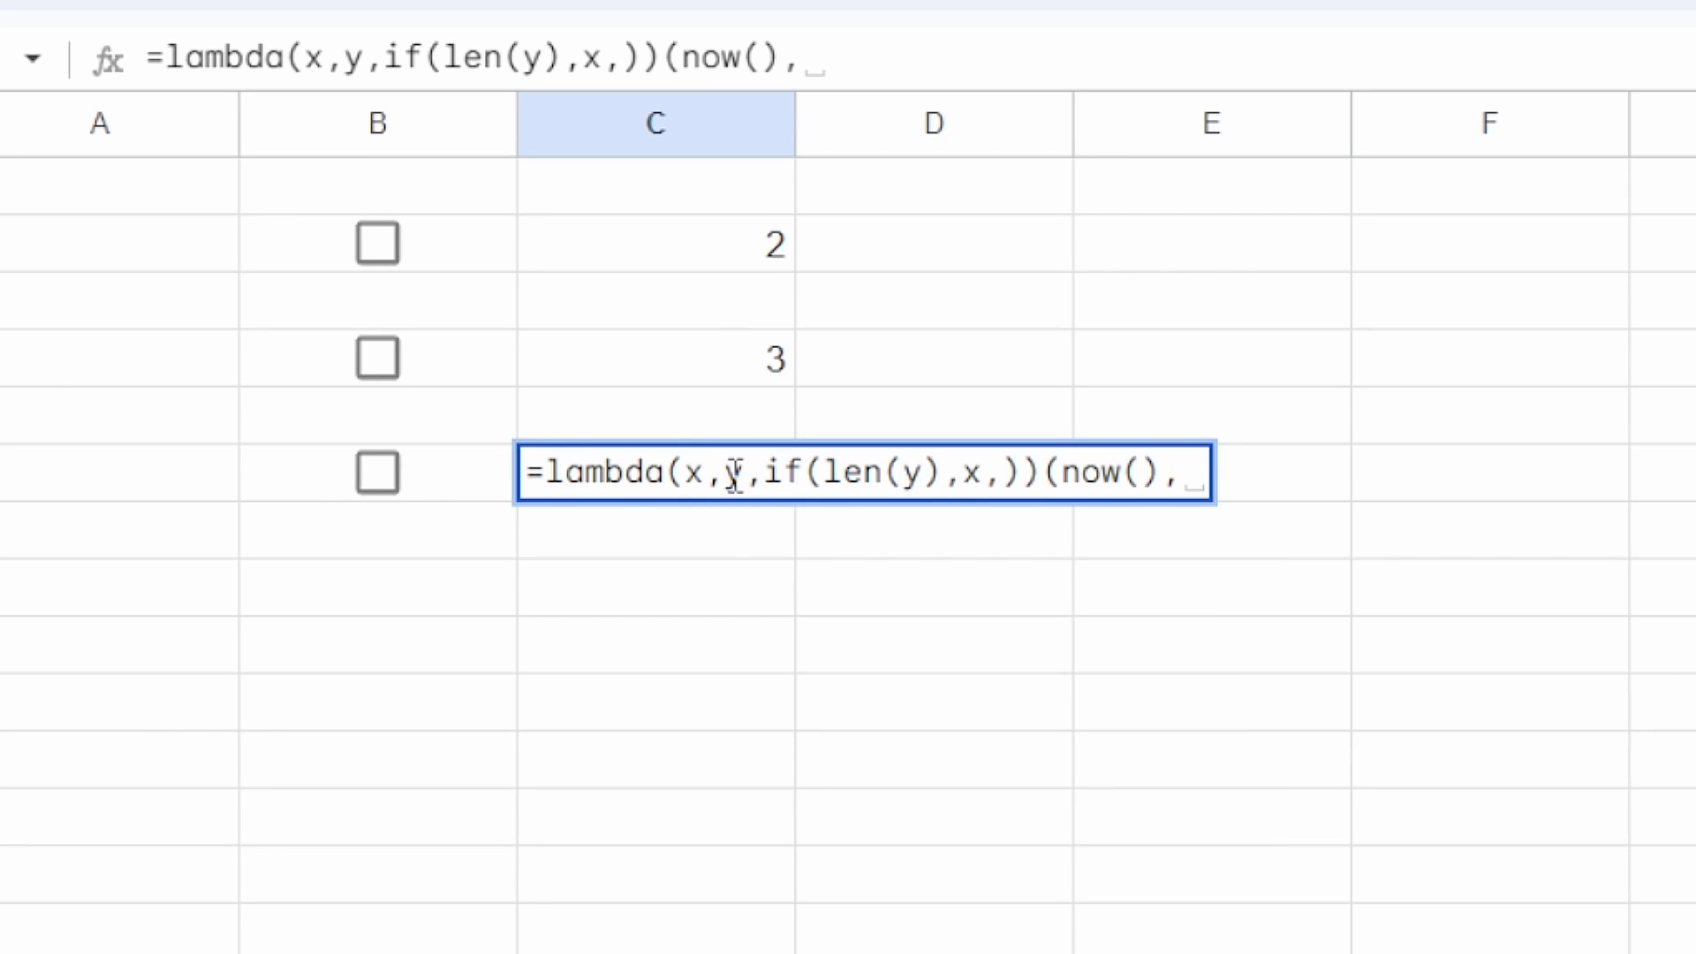
type("B6)")
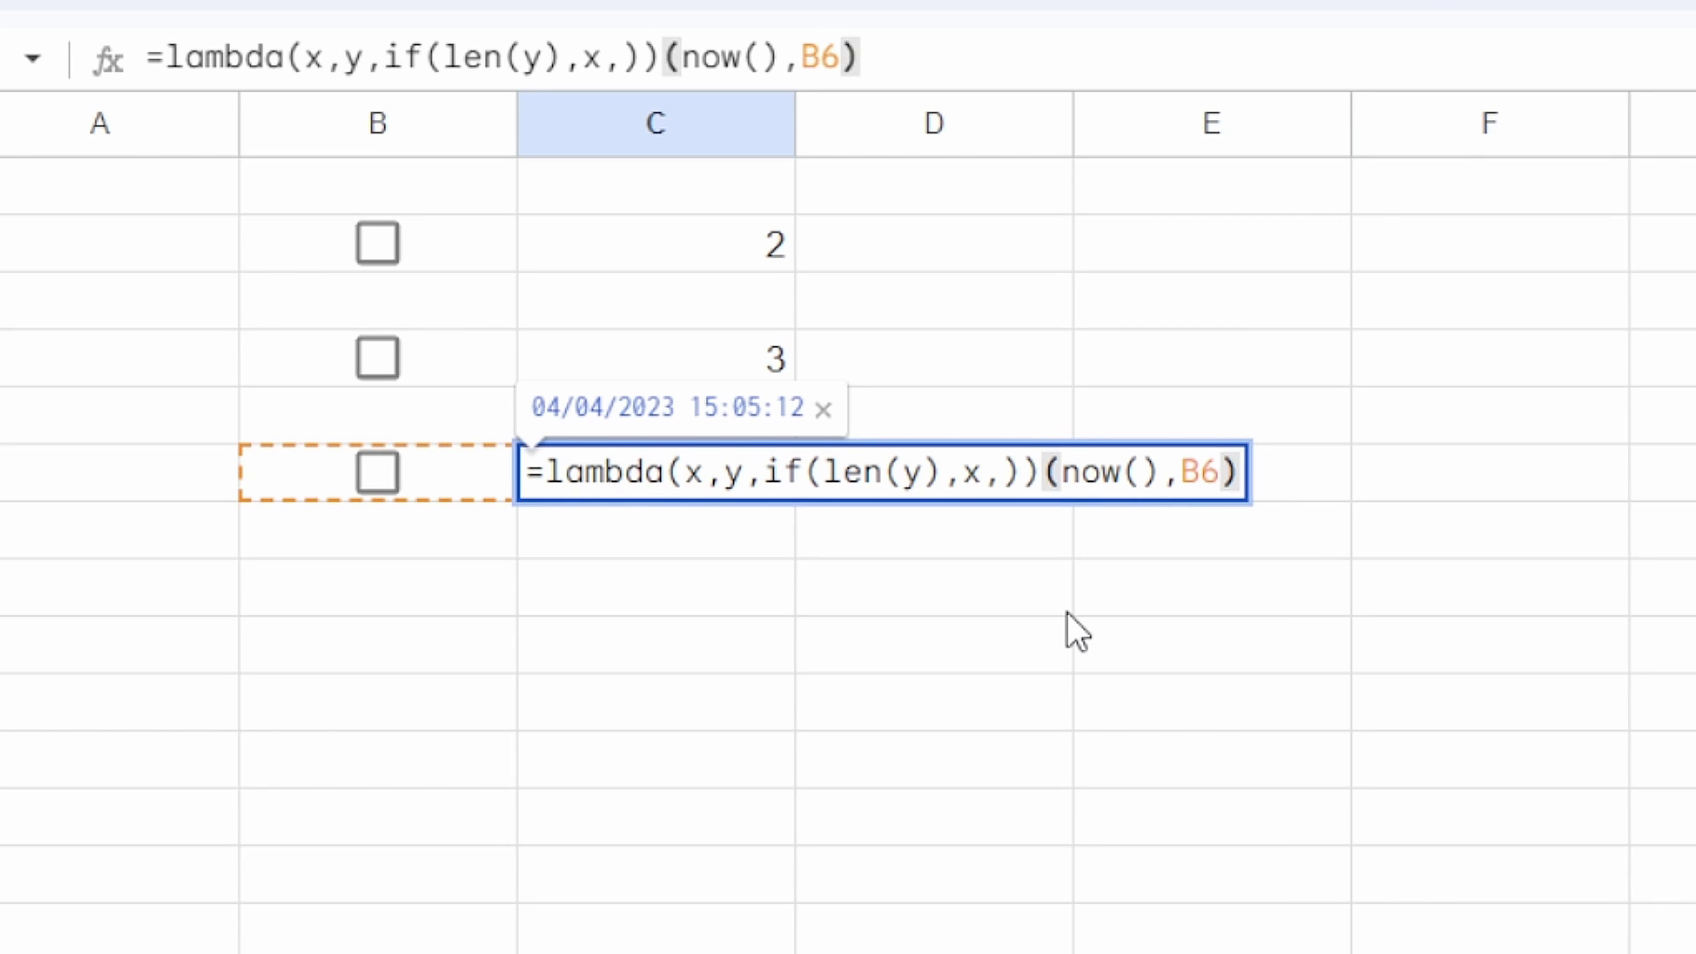
key("Return")
key("Up")
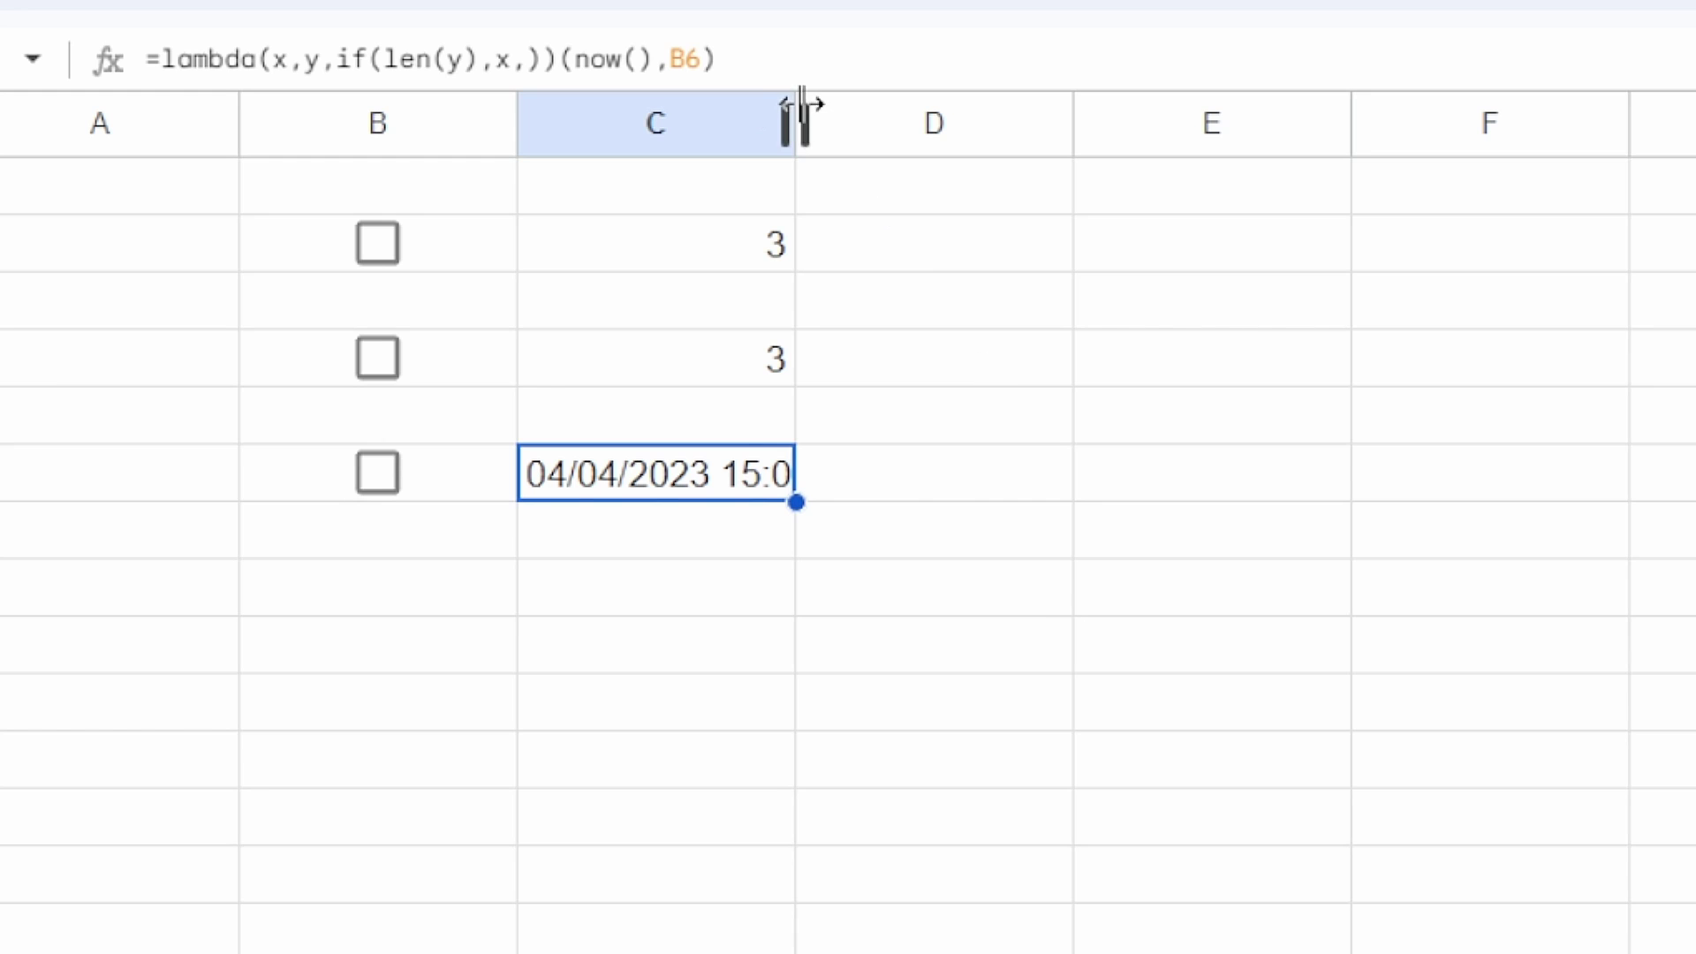
Step: Widen column C for the full timestamp, then toggle the B2, B4 and B6 checkboxes, leaving B6 ticked
left_click_drag(795, 121, 987, 121)
left_click(388, 355)
left_click(378, 244)
left_click(379, 357)
left_click(380, 246)
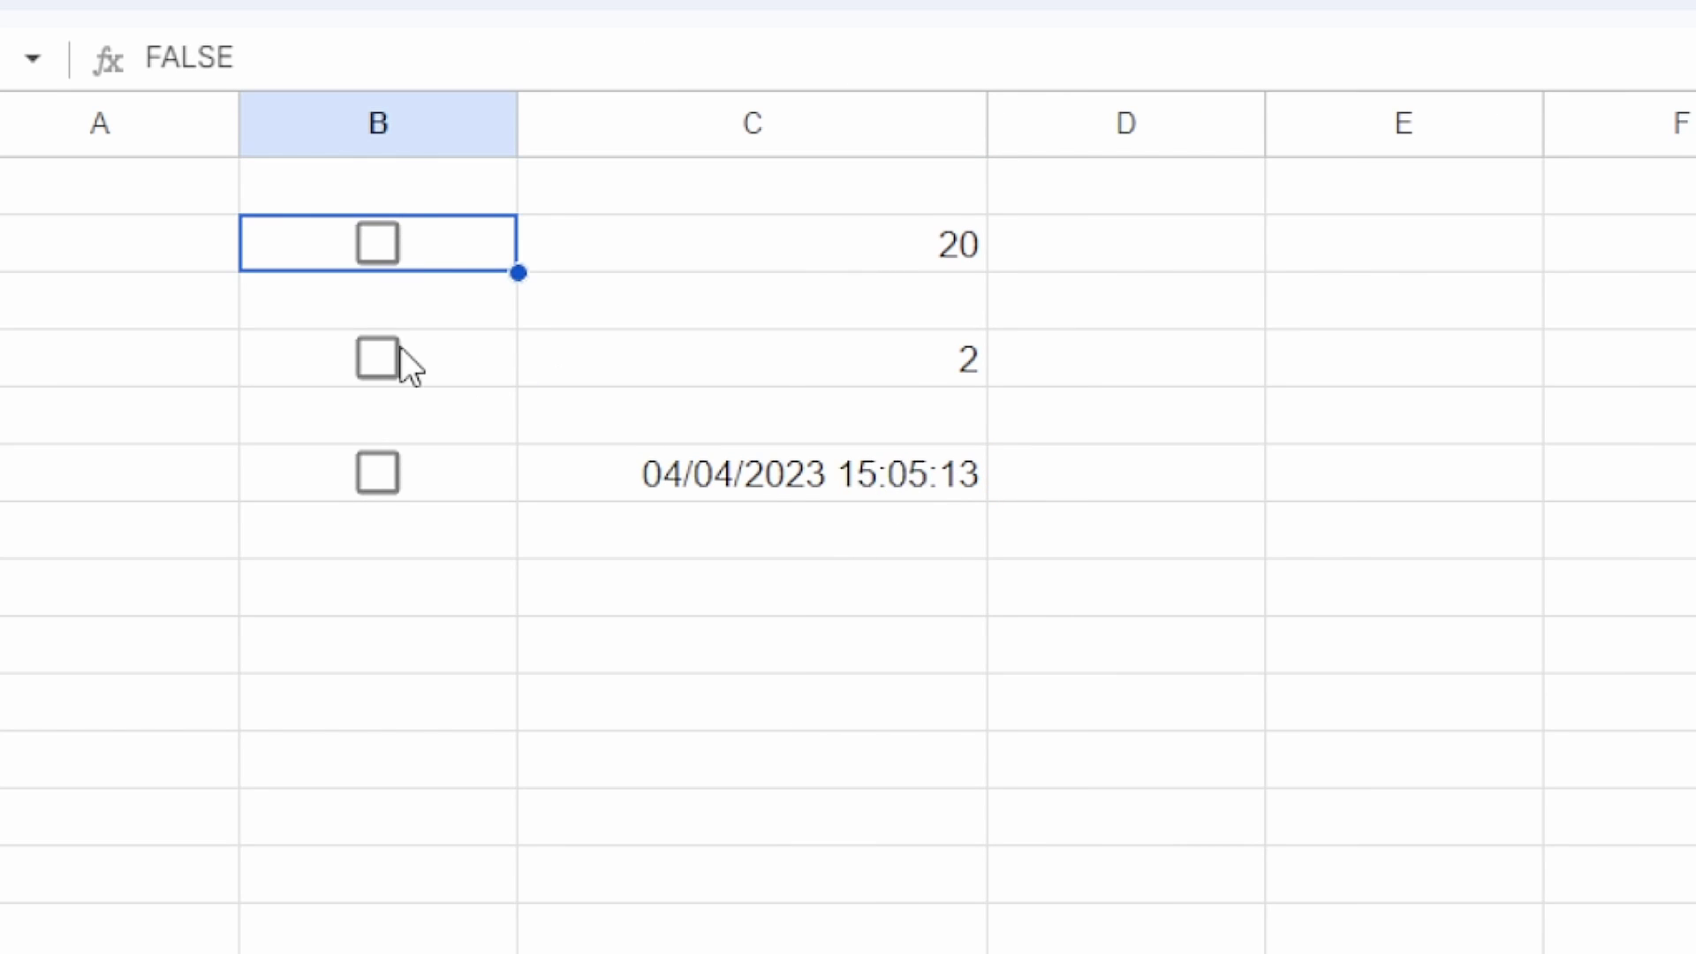
left_click(380, 470)
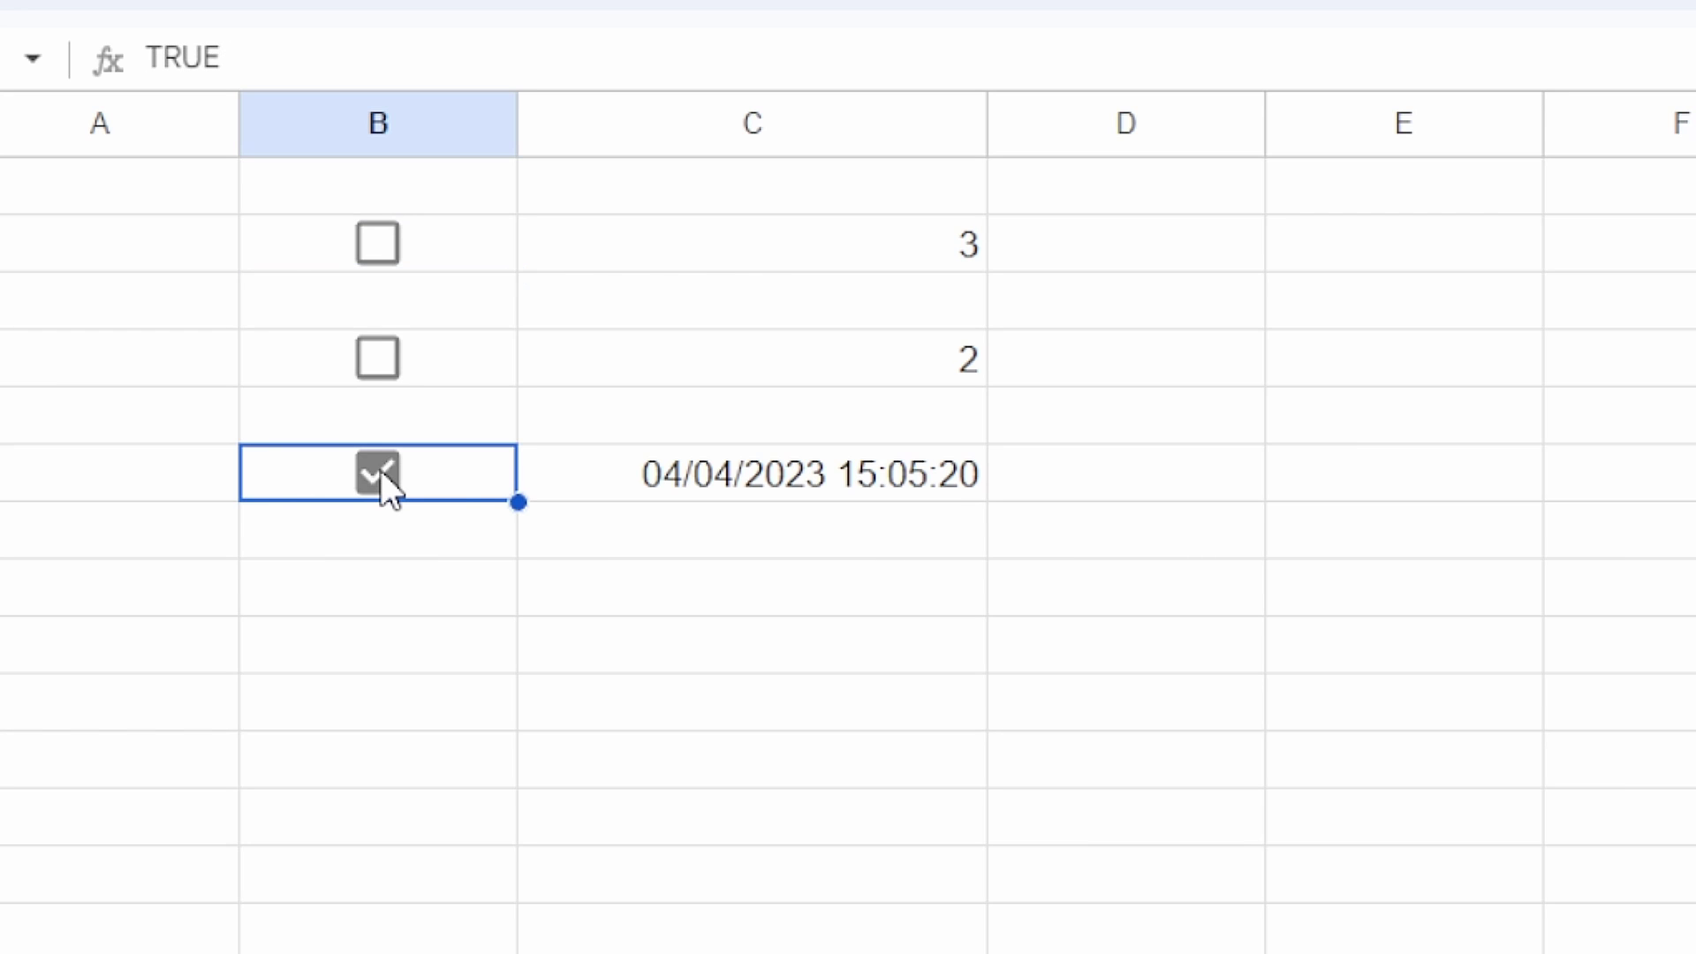
left_click(380, 470)
left_click(380, 470)
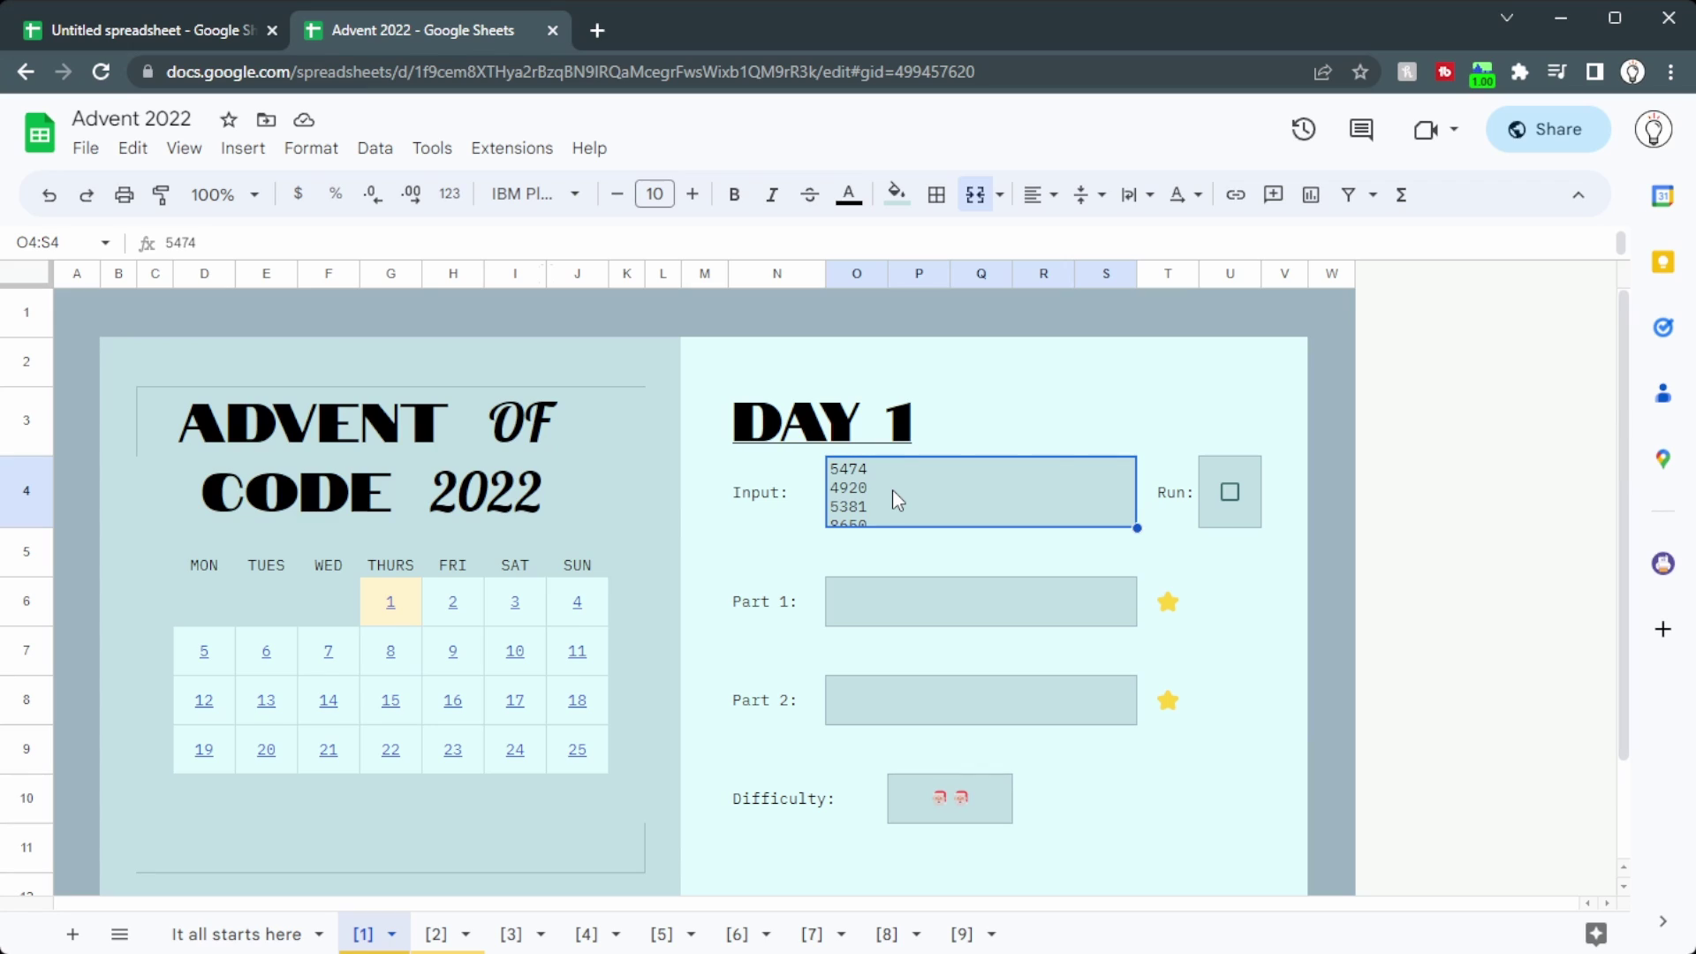
Step: Browse the Day 1 puzzle input and select groups of its numbers
double_click(873, 475)
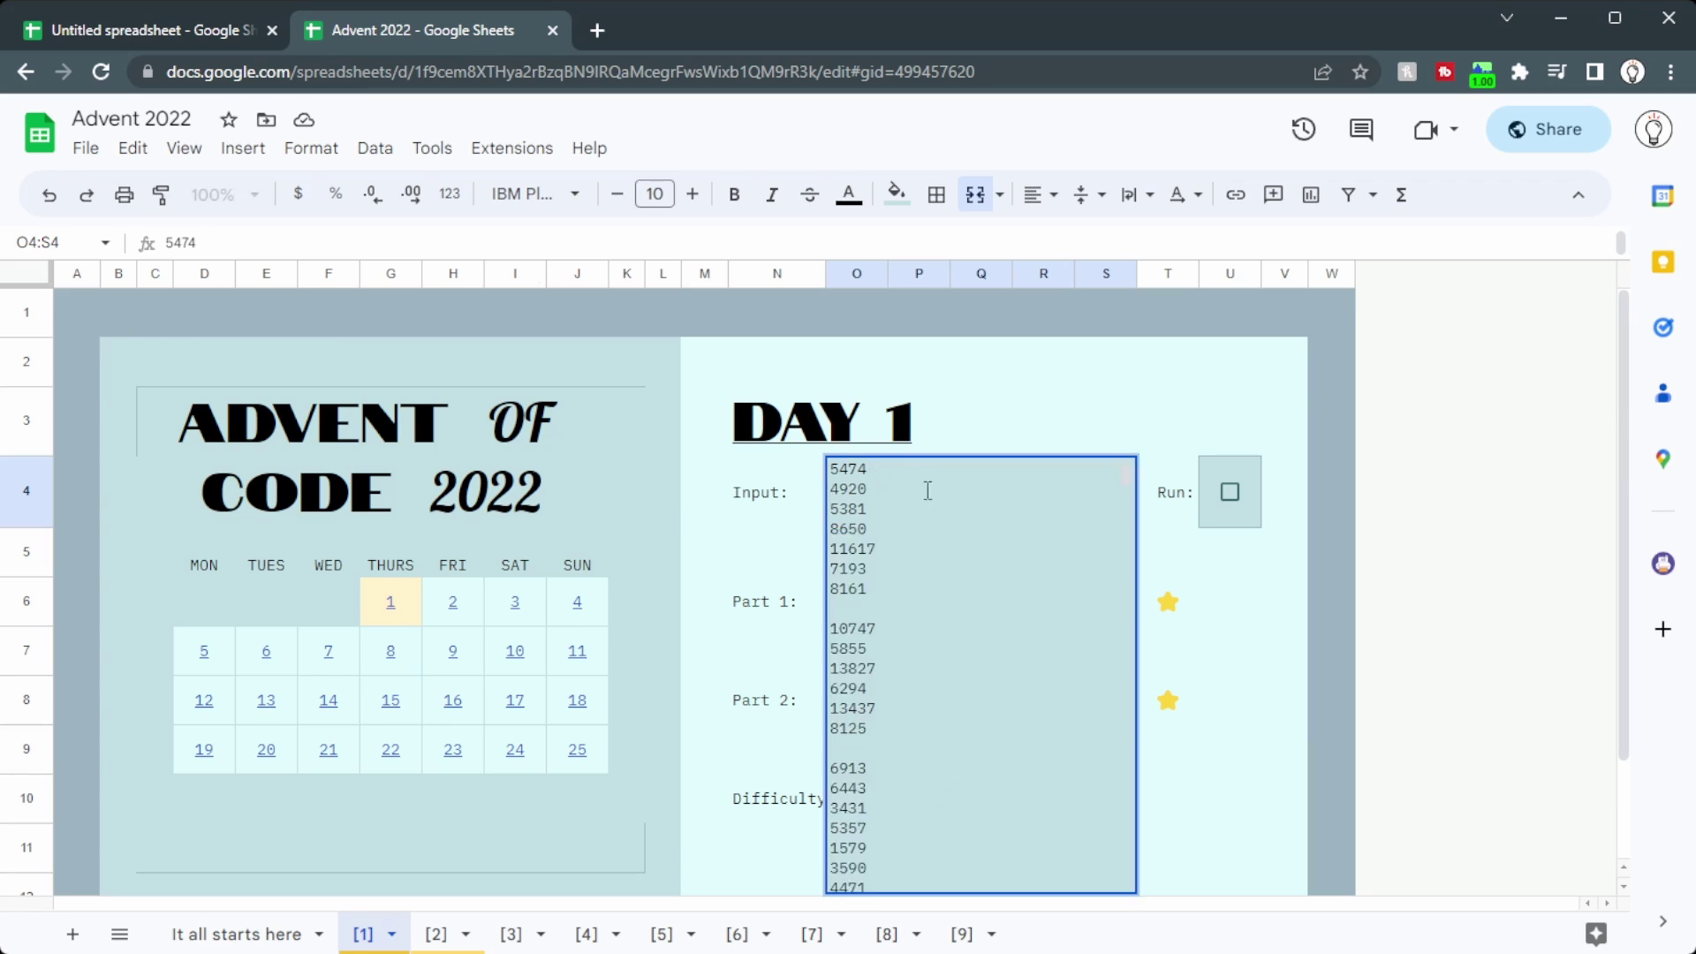
scroll(928, 485, "down", 5)
scroll(769, 482, "down", 15)
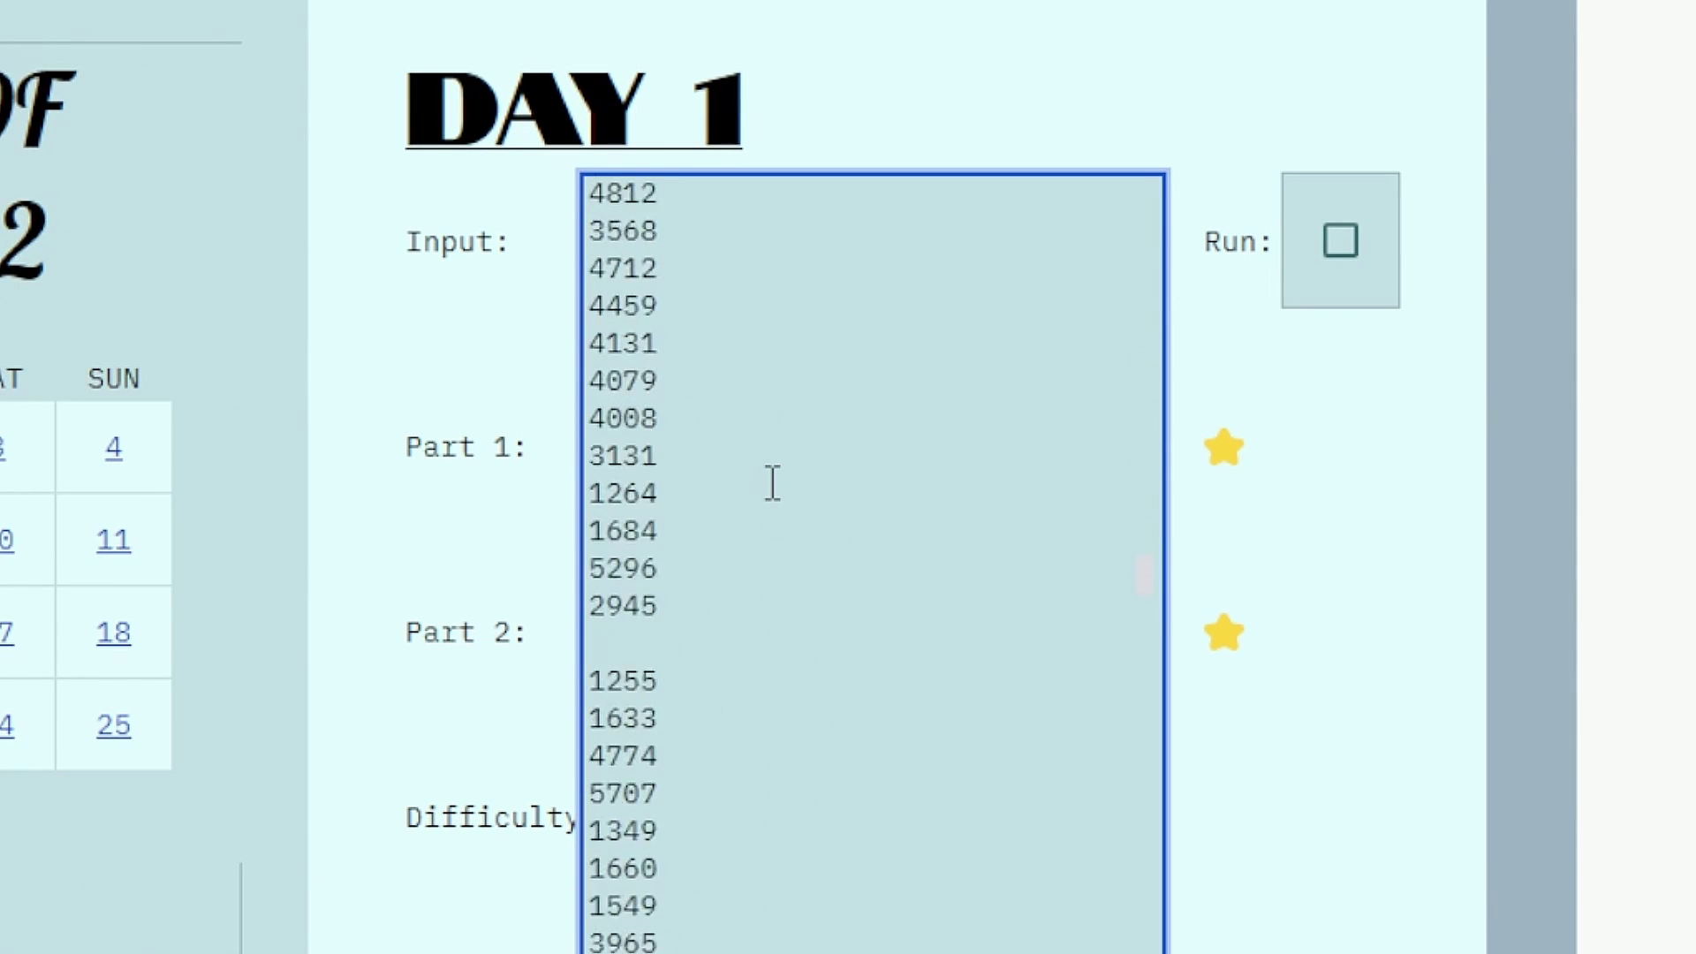
scroll(769, 481, "down", 12)
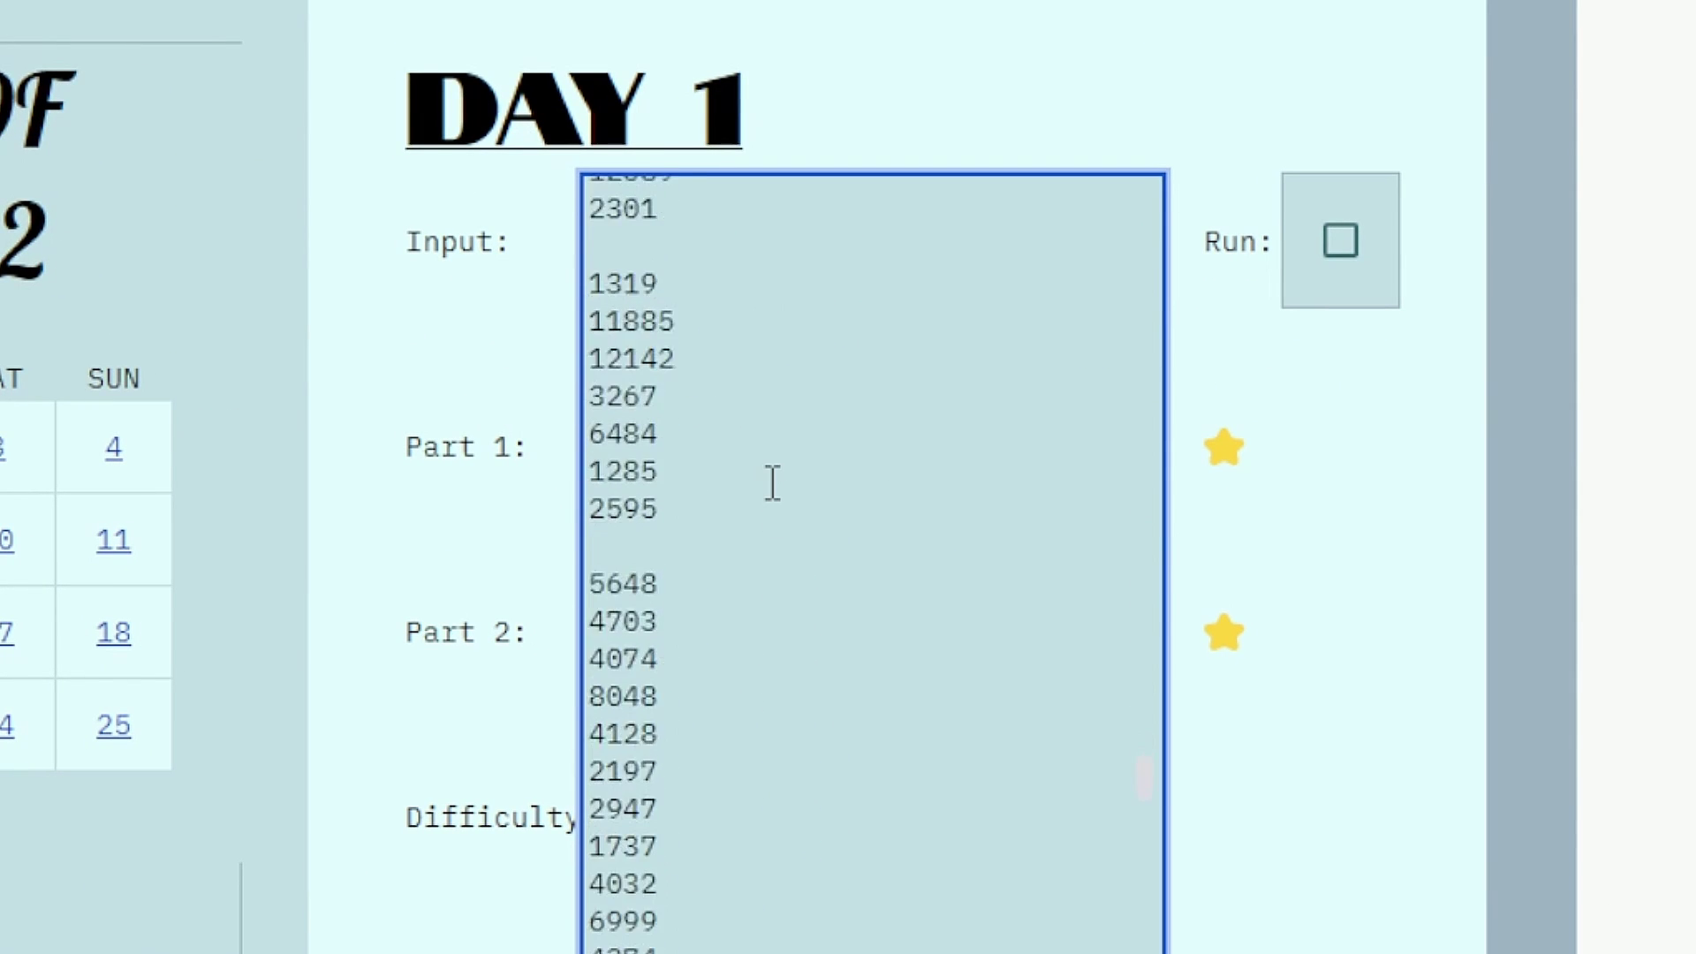
key("ctrl+Home")
double_click(640, 234)
left_click_drag(607, 196, 682, 406)
left_click_drag(624, 498, 669, 685)
scroll(625, 348, "down", 10)
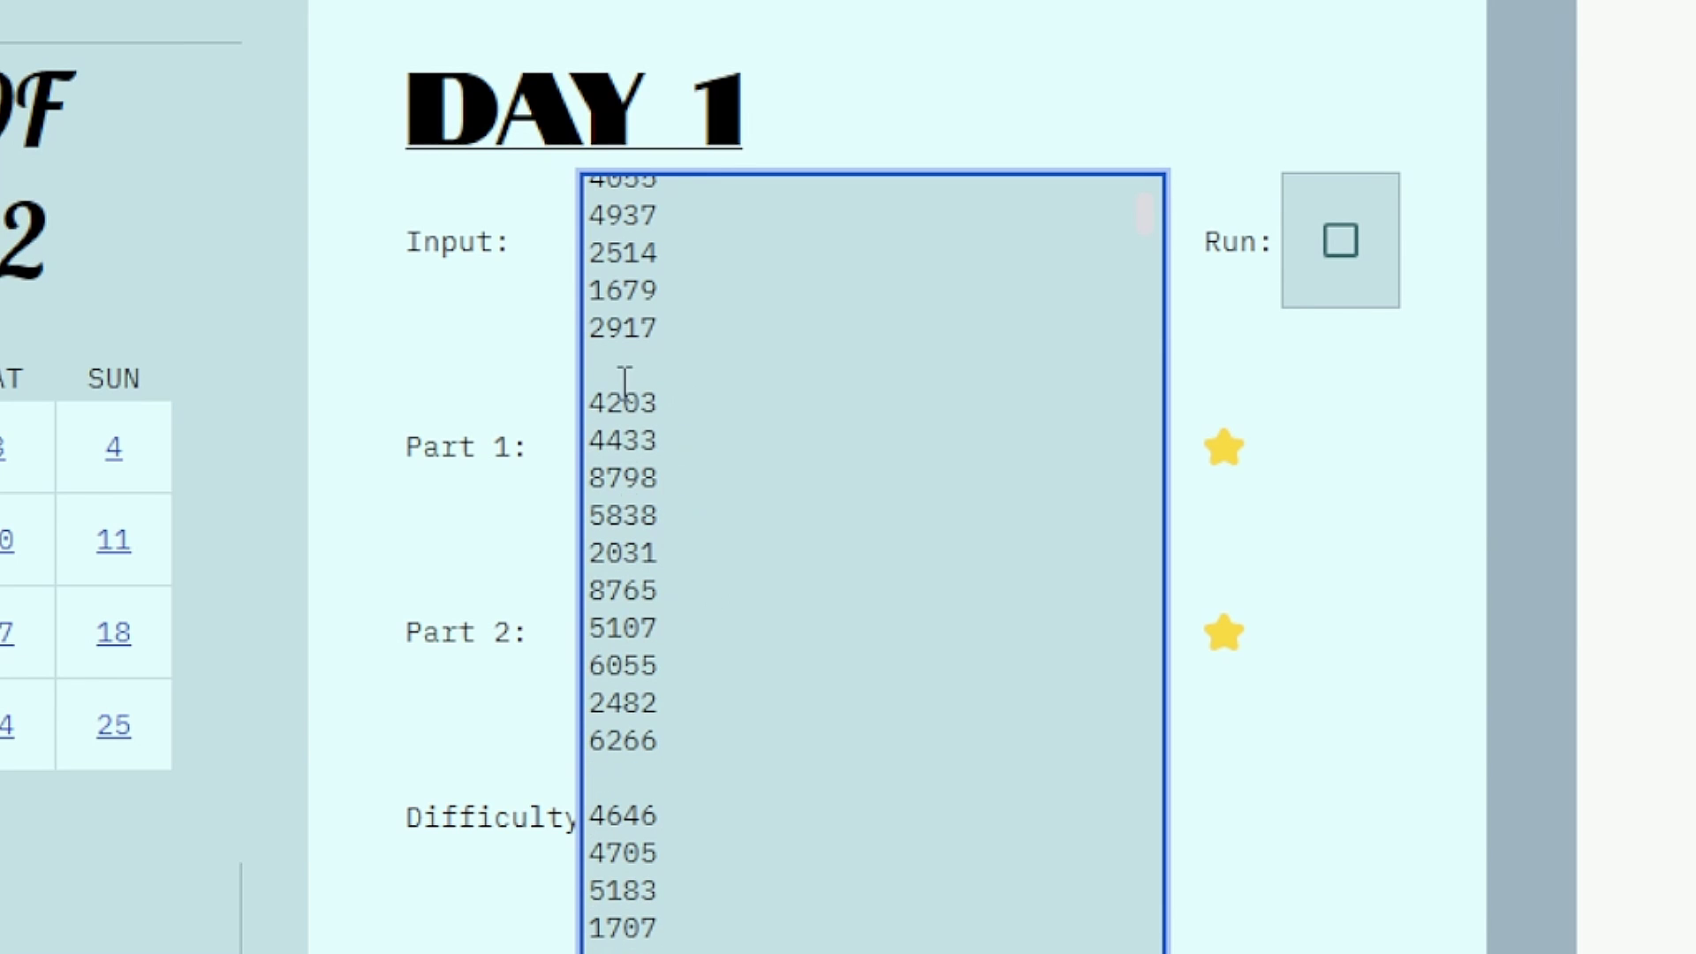
left_click_drag(624, 409, 751, 655)
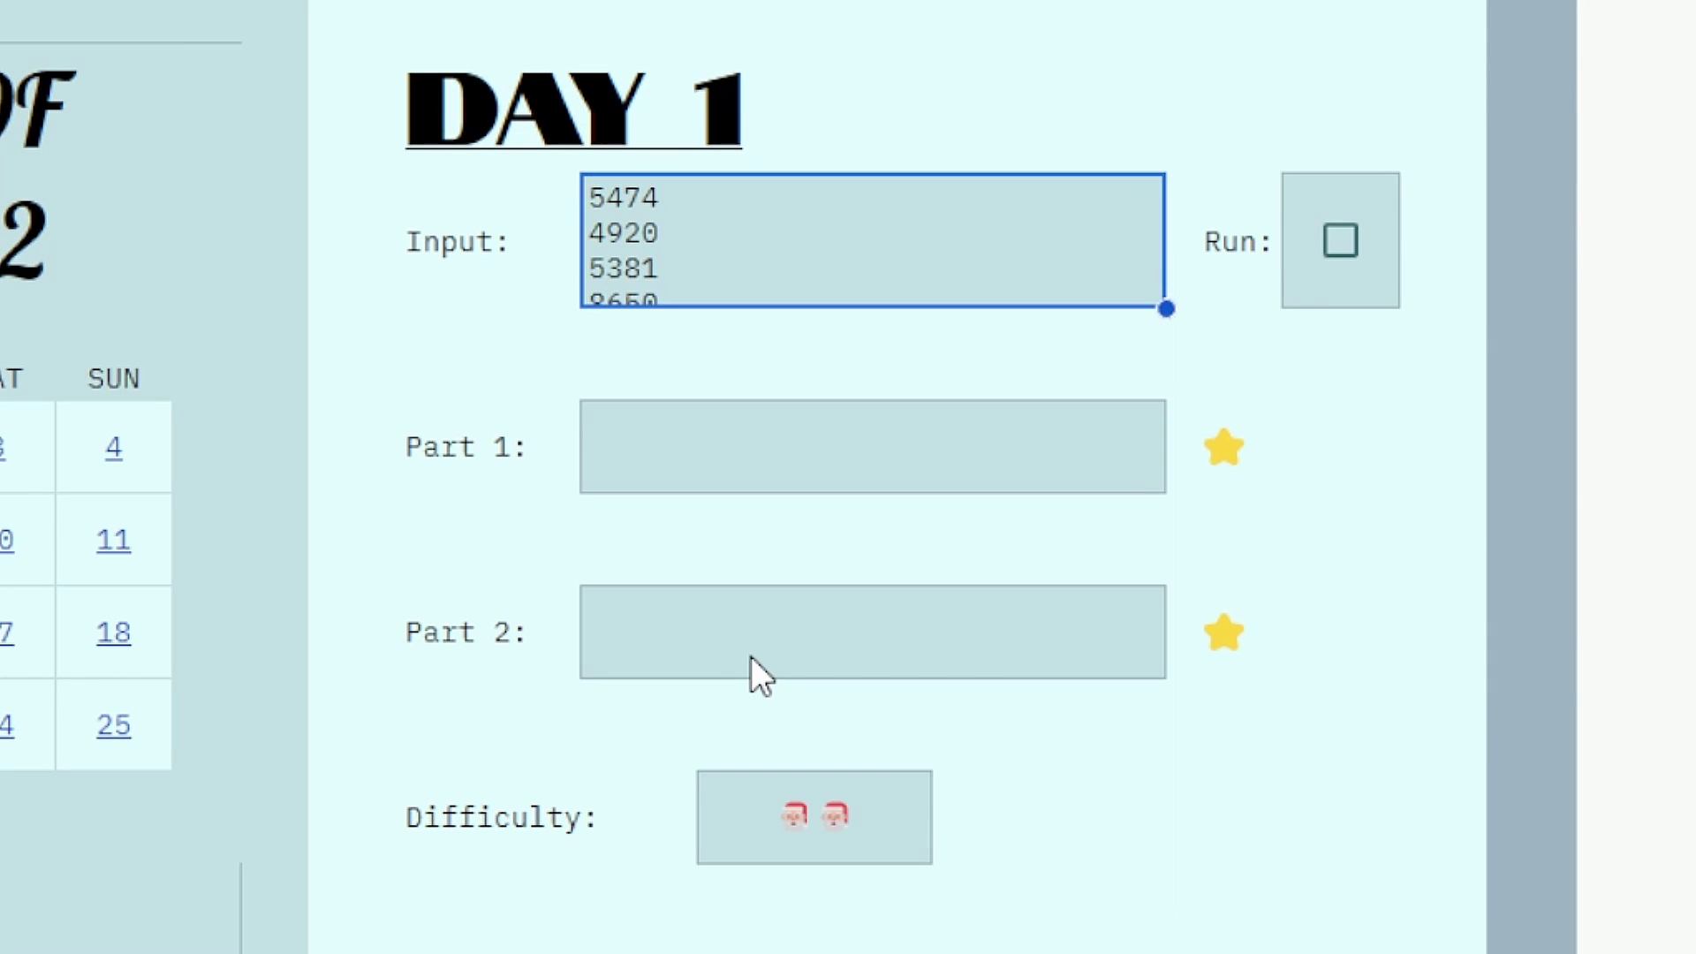
Step: Inspect the Part 1 and Part 2 formulas, then tick Run to show 66306 and 195292
left_click(744, 440)
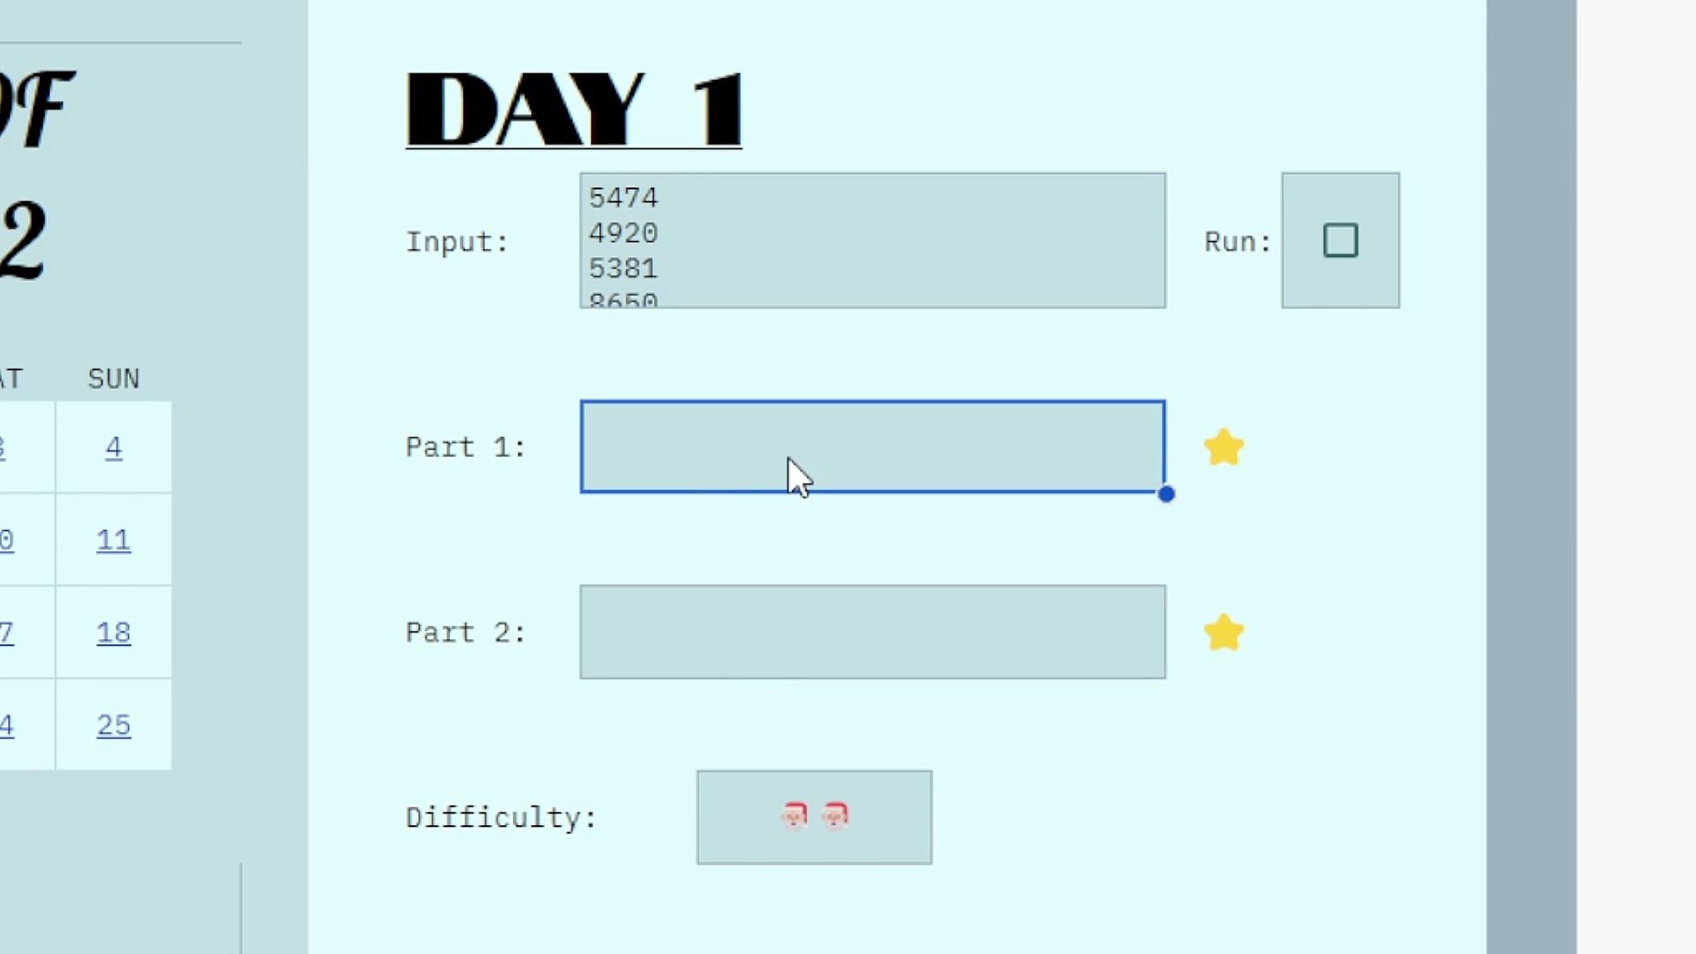
double_click(717, 463)
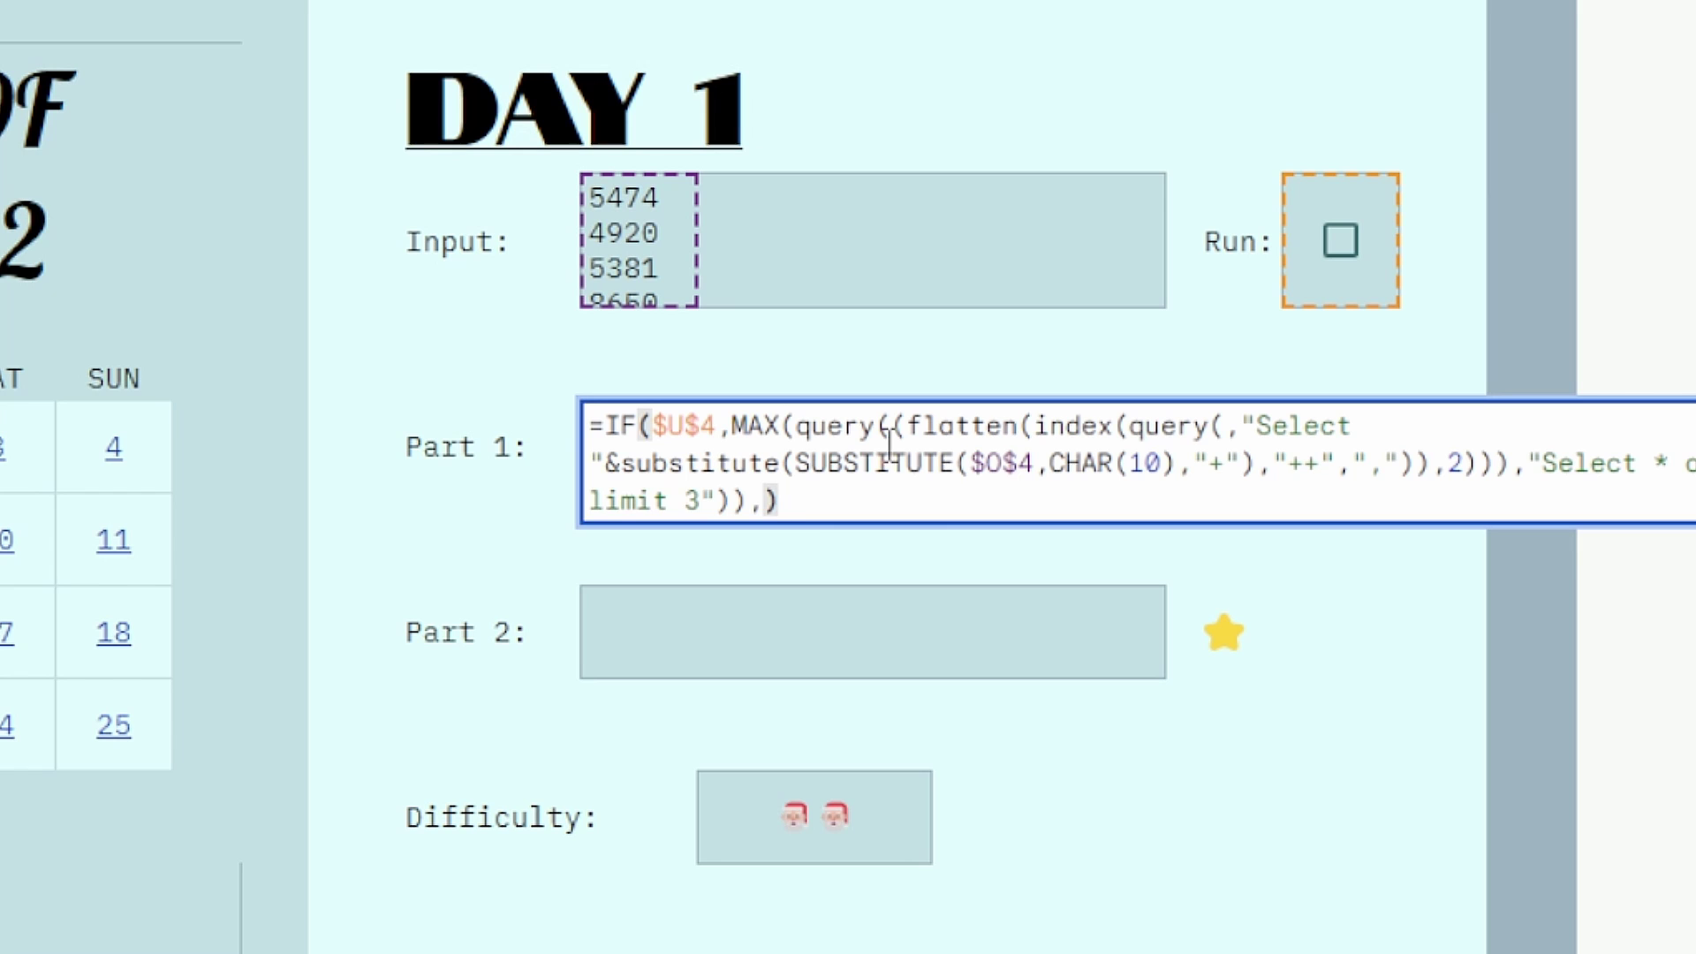
left_click(863, 640)
double_click(863, 639)
left_click(864, 648)
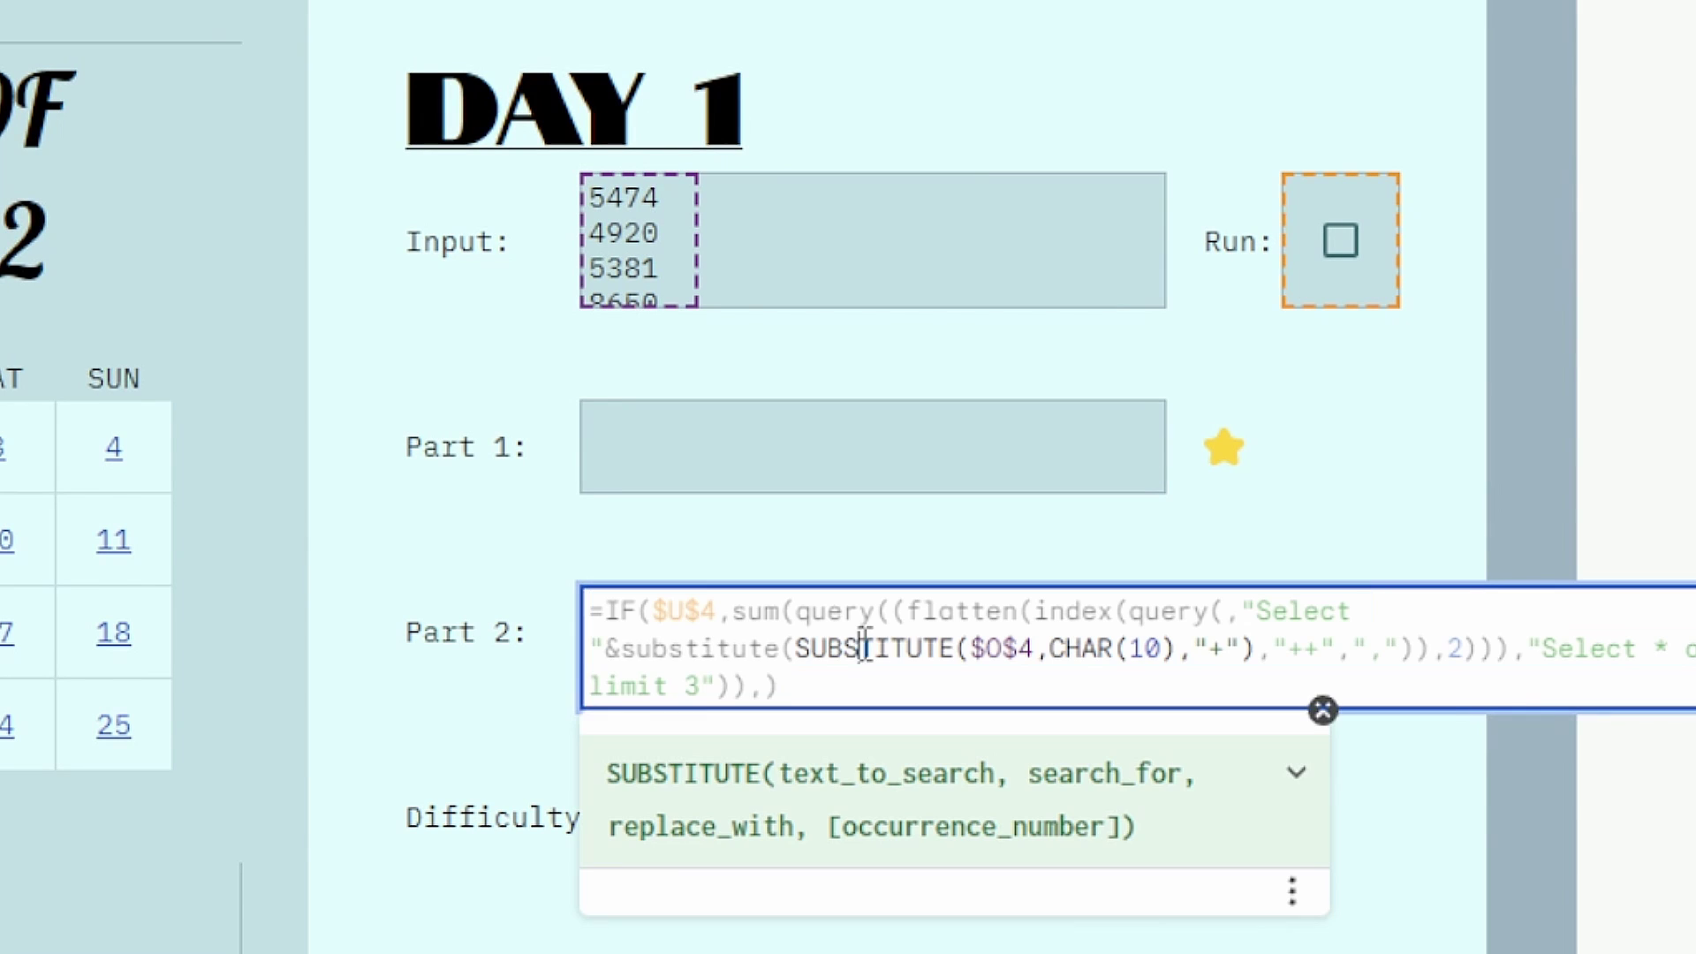
key("Escape")
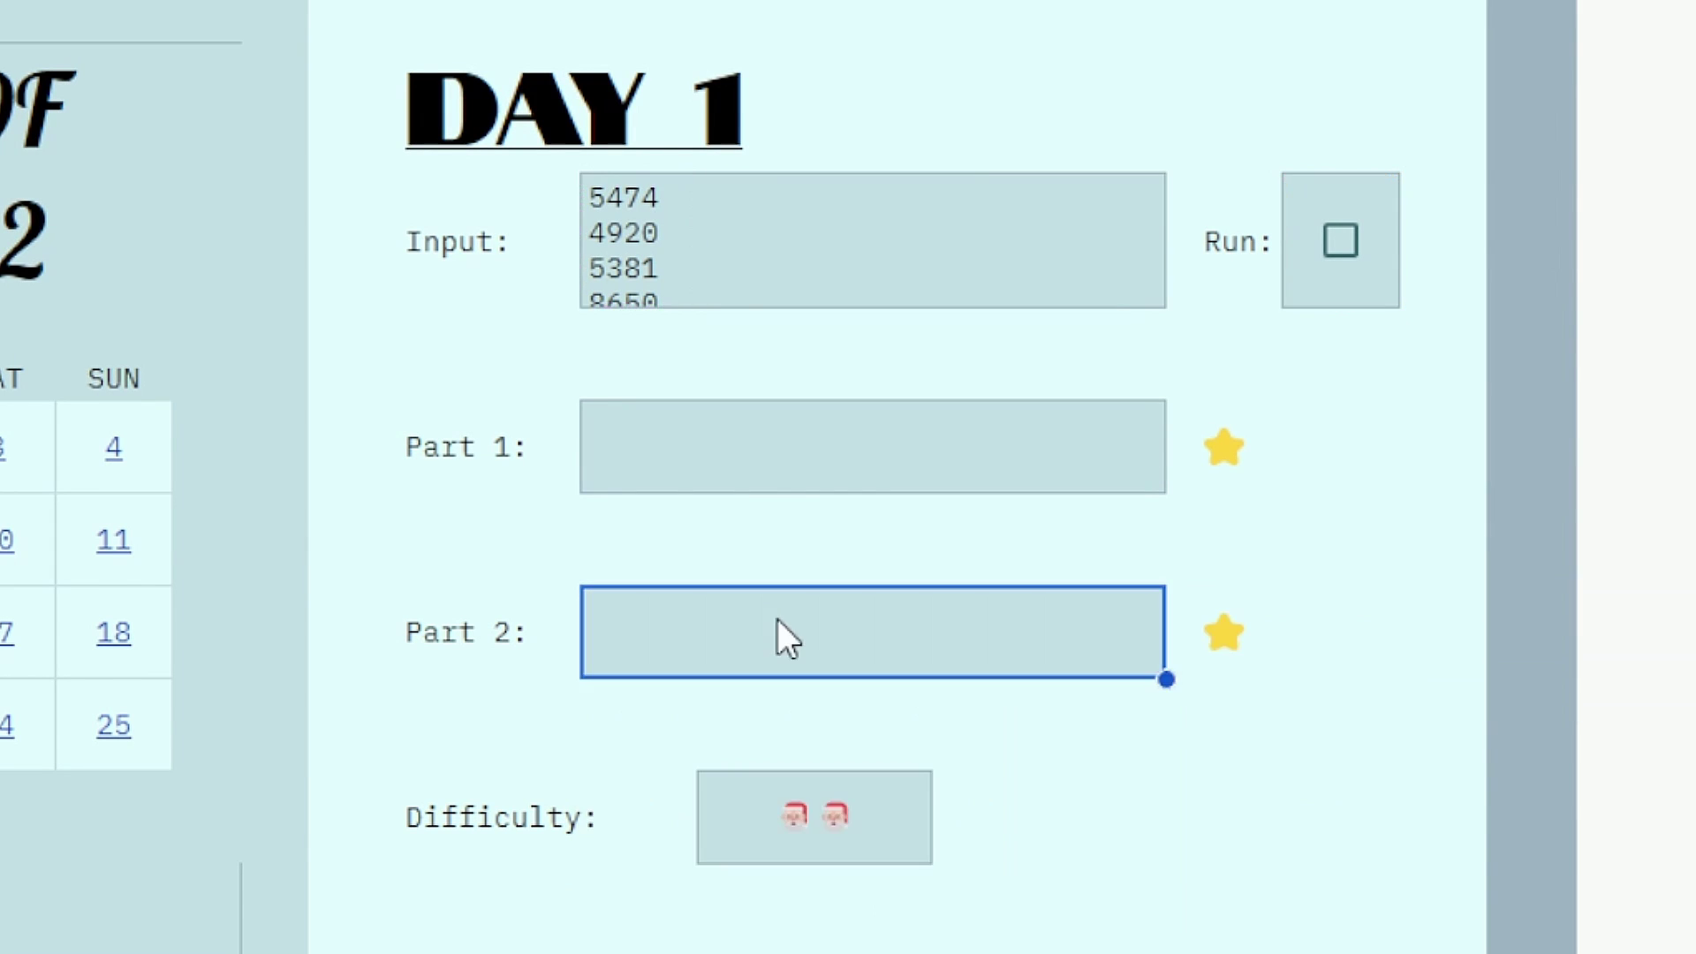
double_click(774, 482)
key("Escape")
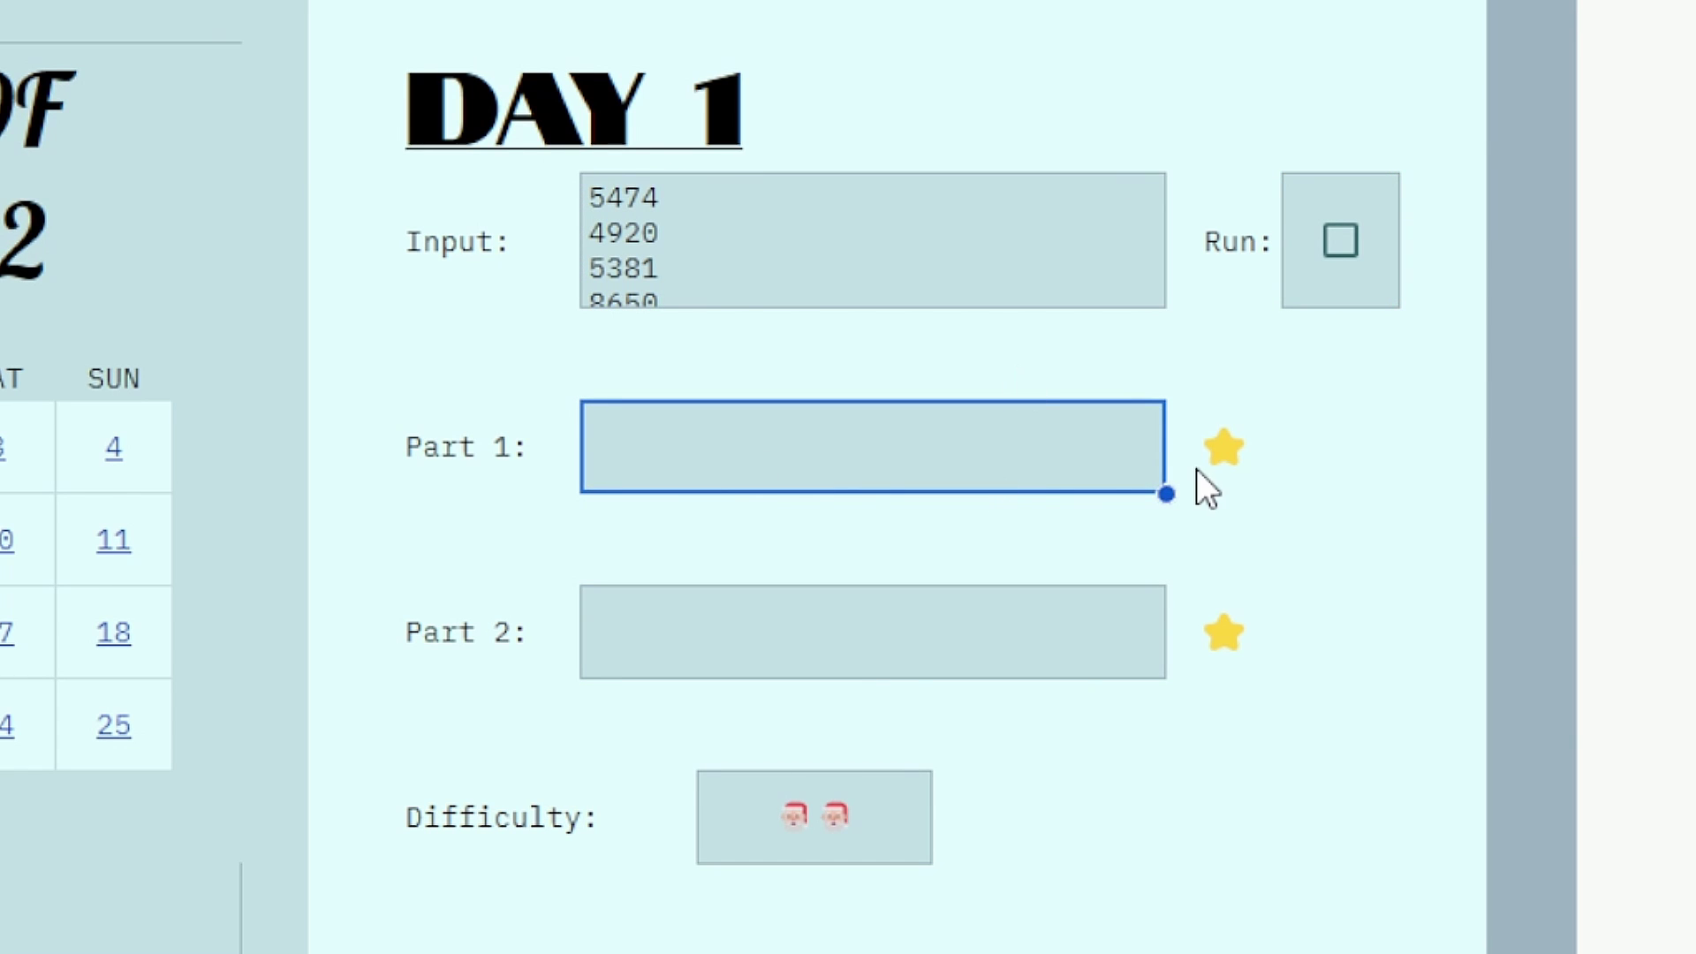
left_click(1338, 245)
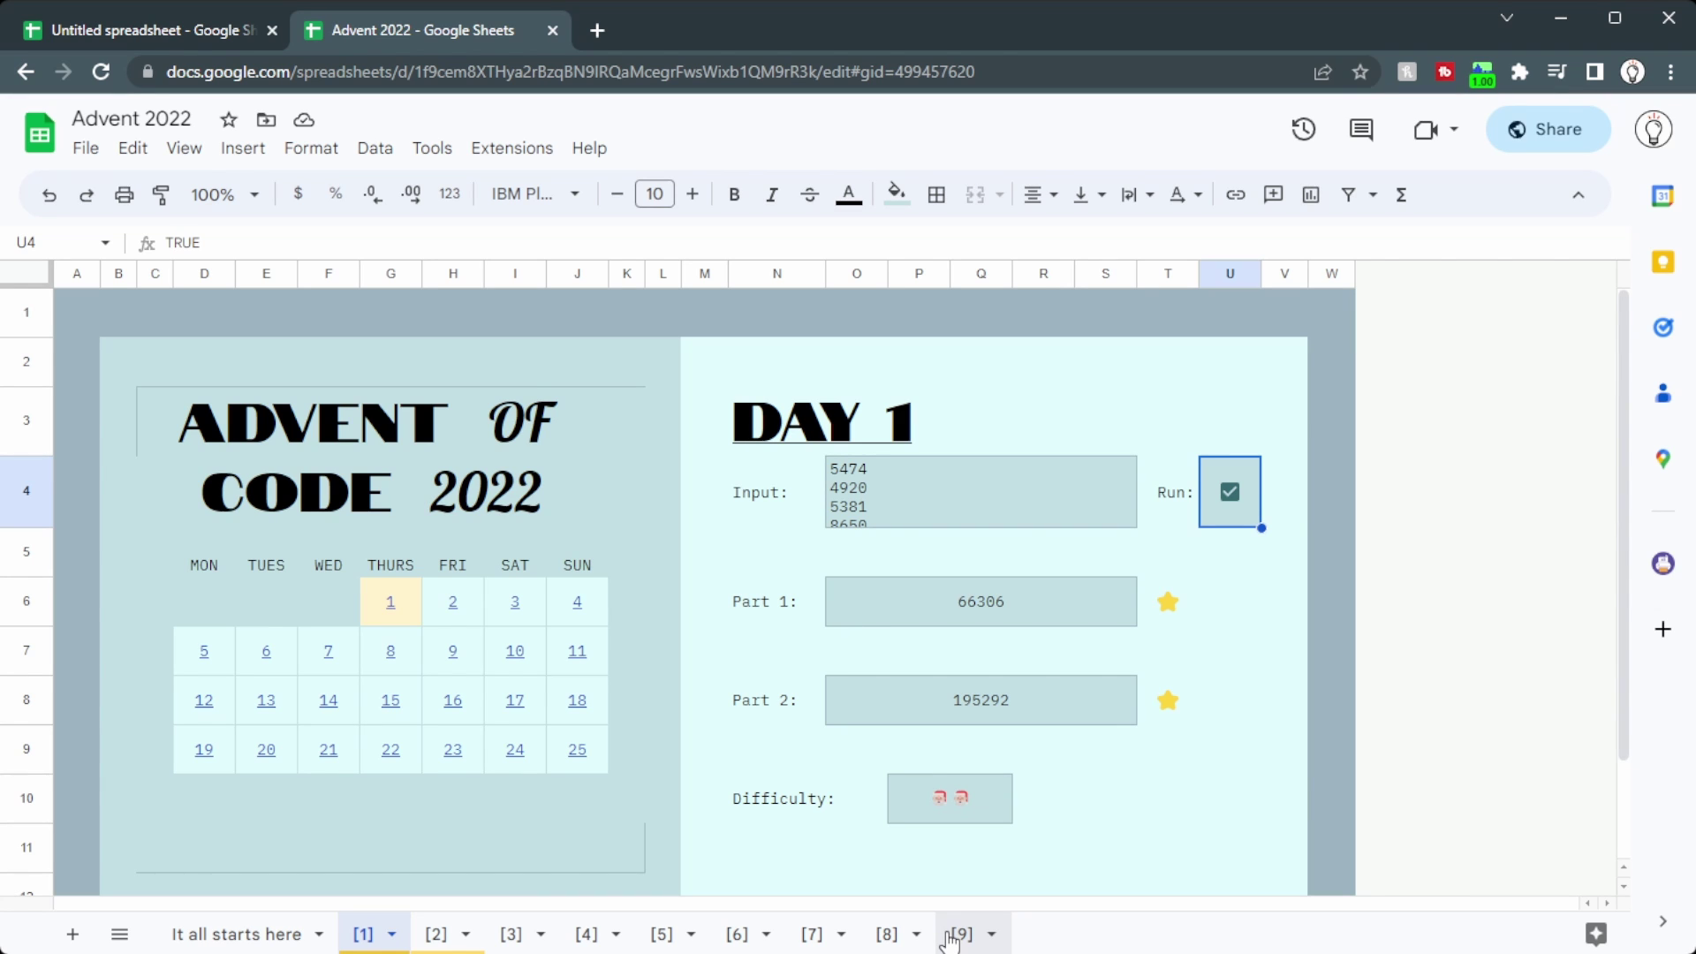
Step: Untick Run on the DAY 3 and DAY 1 sheets, then select Day 1's Part 1 cell O6
left_click(511, 934)
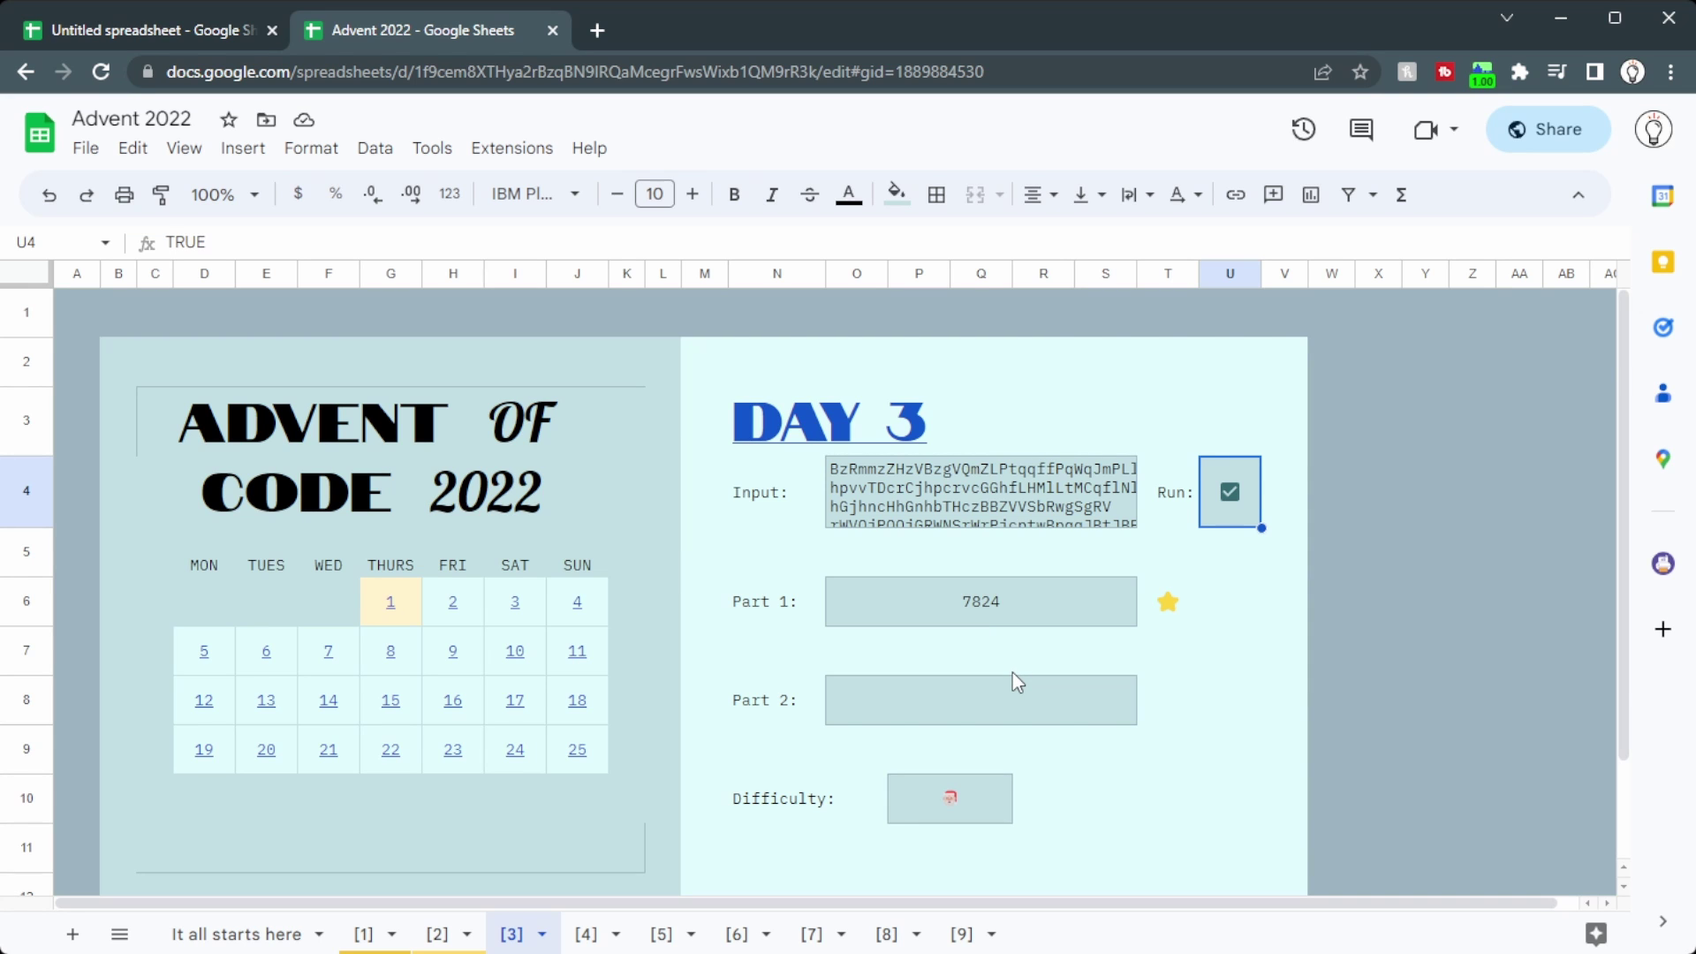
key("space")
left_click(443, 934)
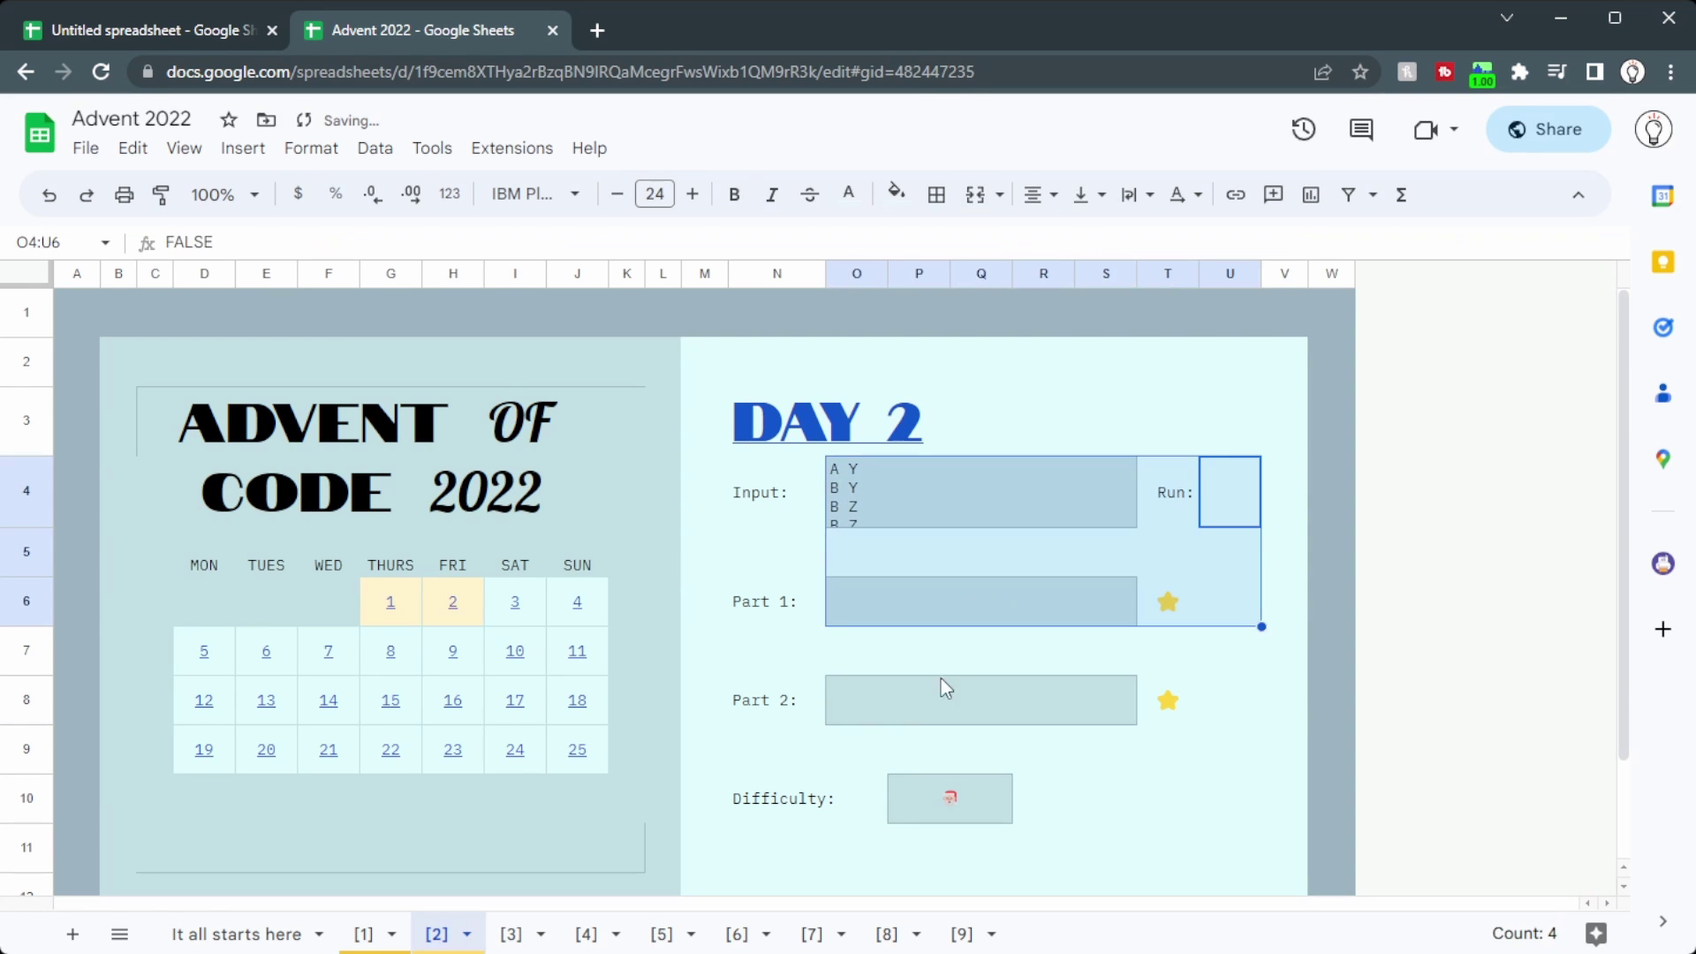
key("ctrl+shift+Page_Up")
key("space")
left_click(928, 605)
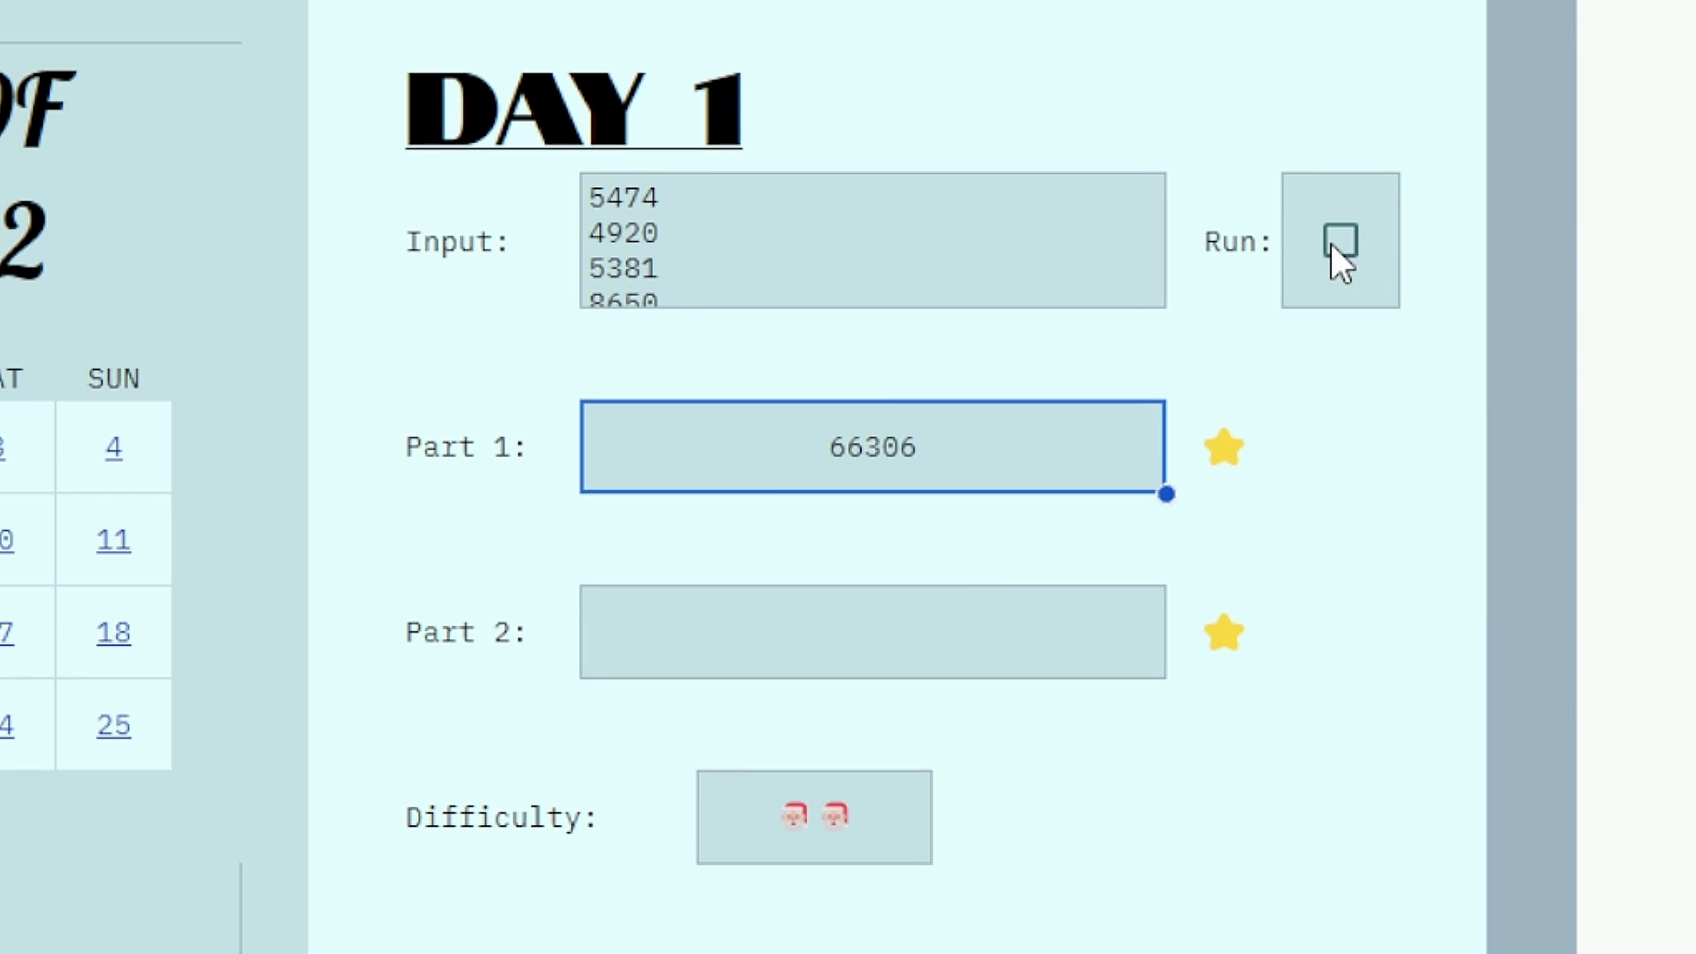
Step: Wrap O6's Part 1 formula as =if(U4, MAX(...), ) and tick the U4 Run checkbox
key("Return")
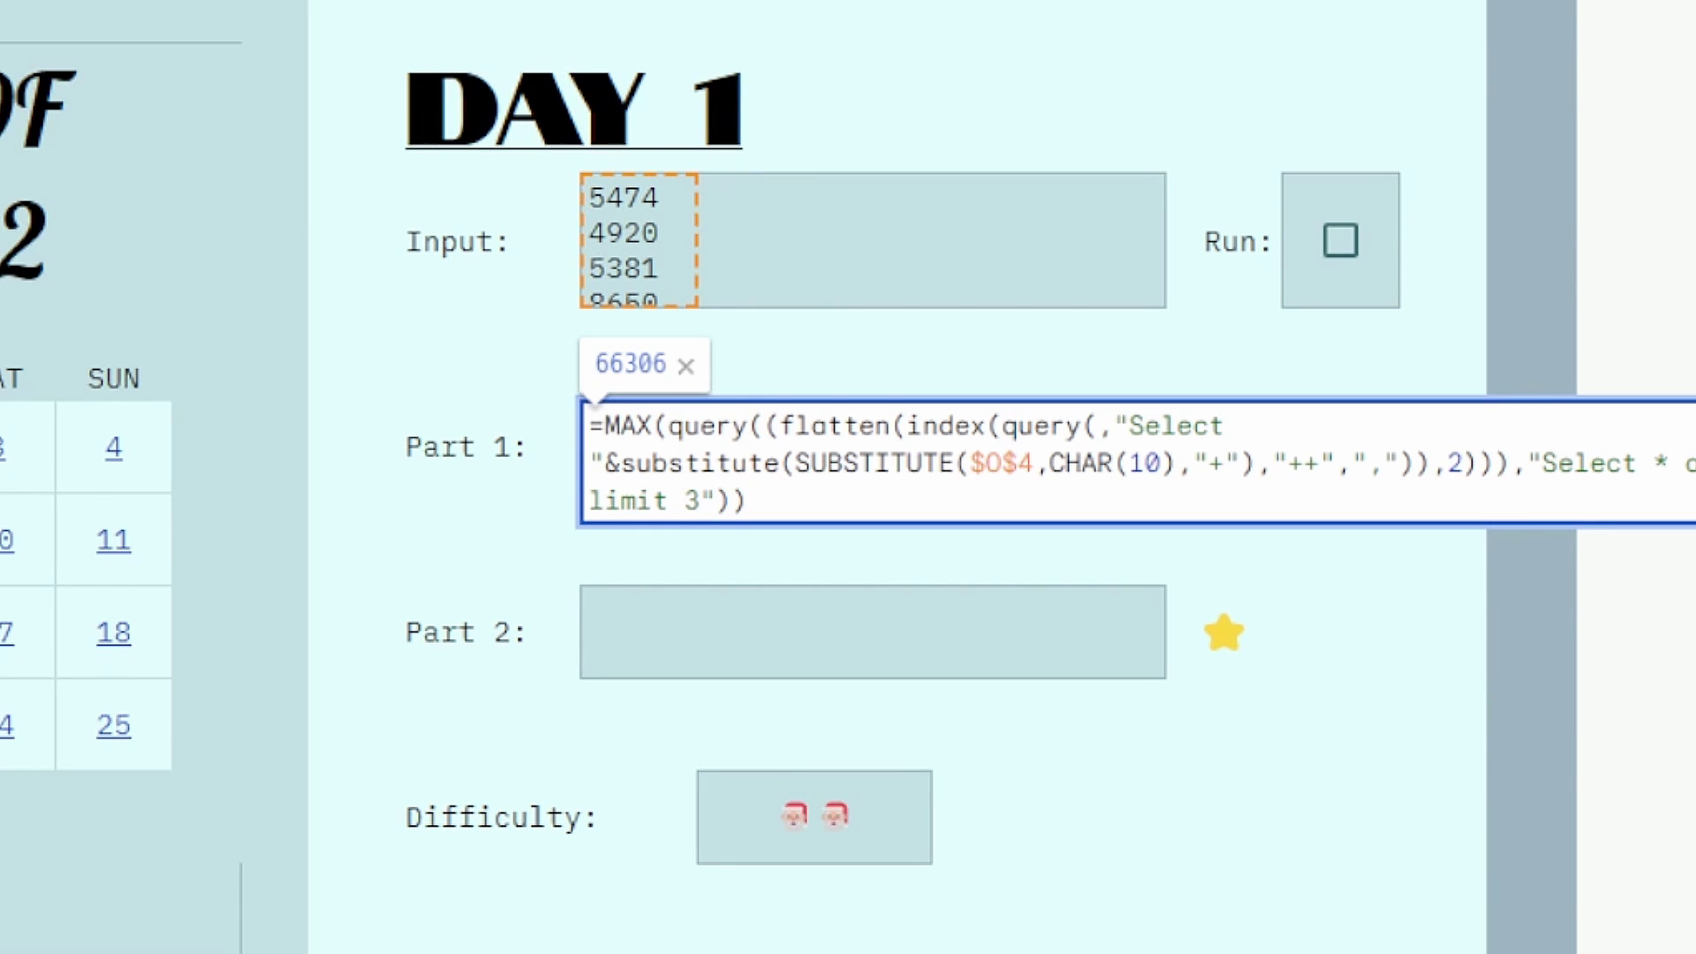
type("if(")
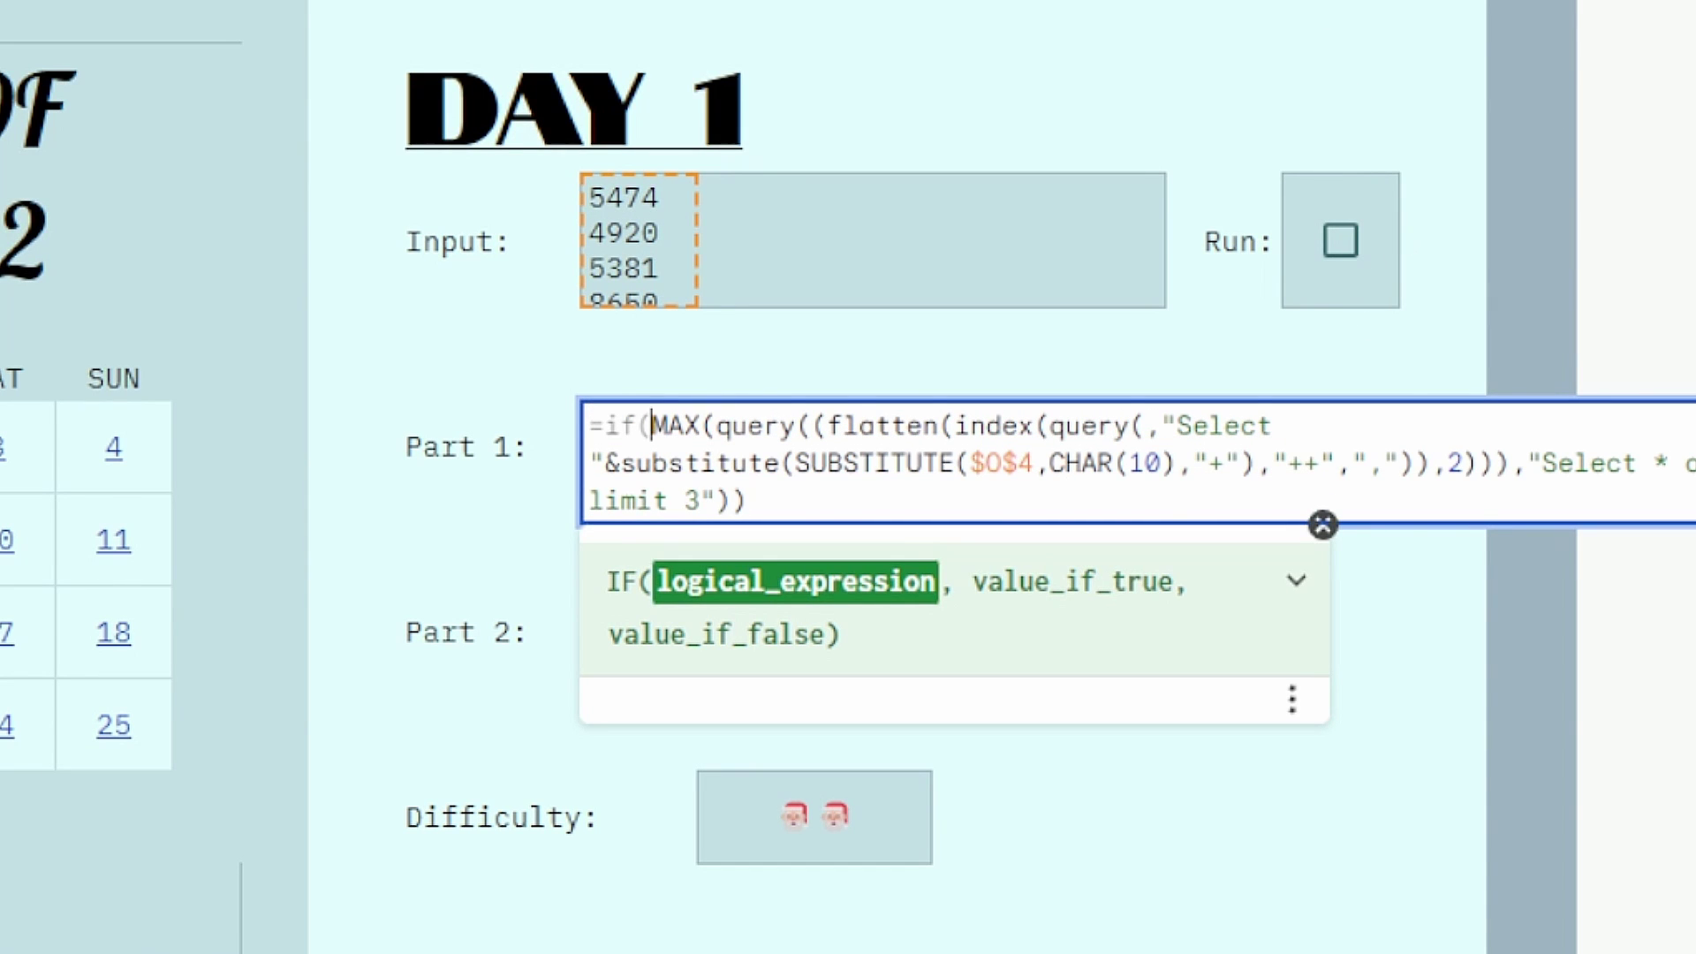
type("U4")
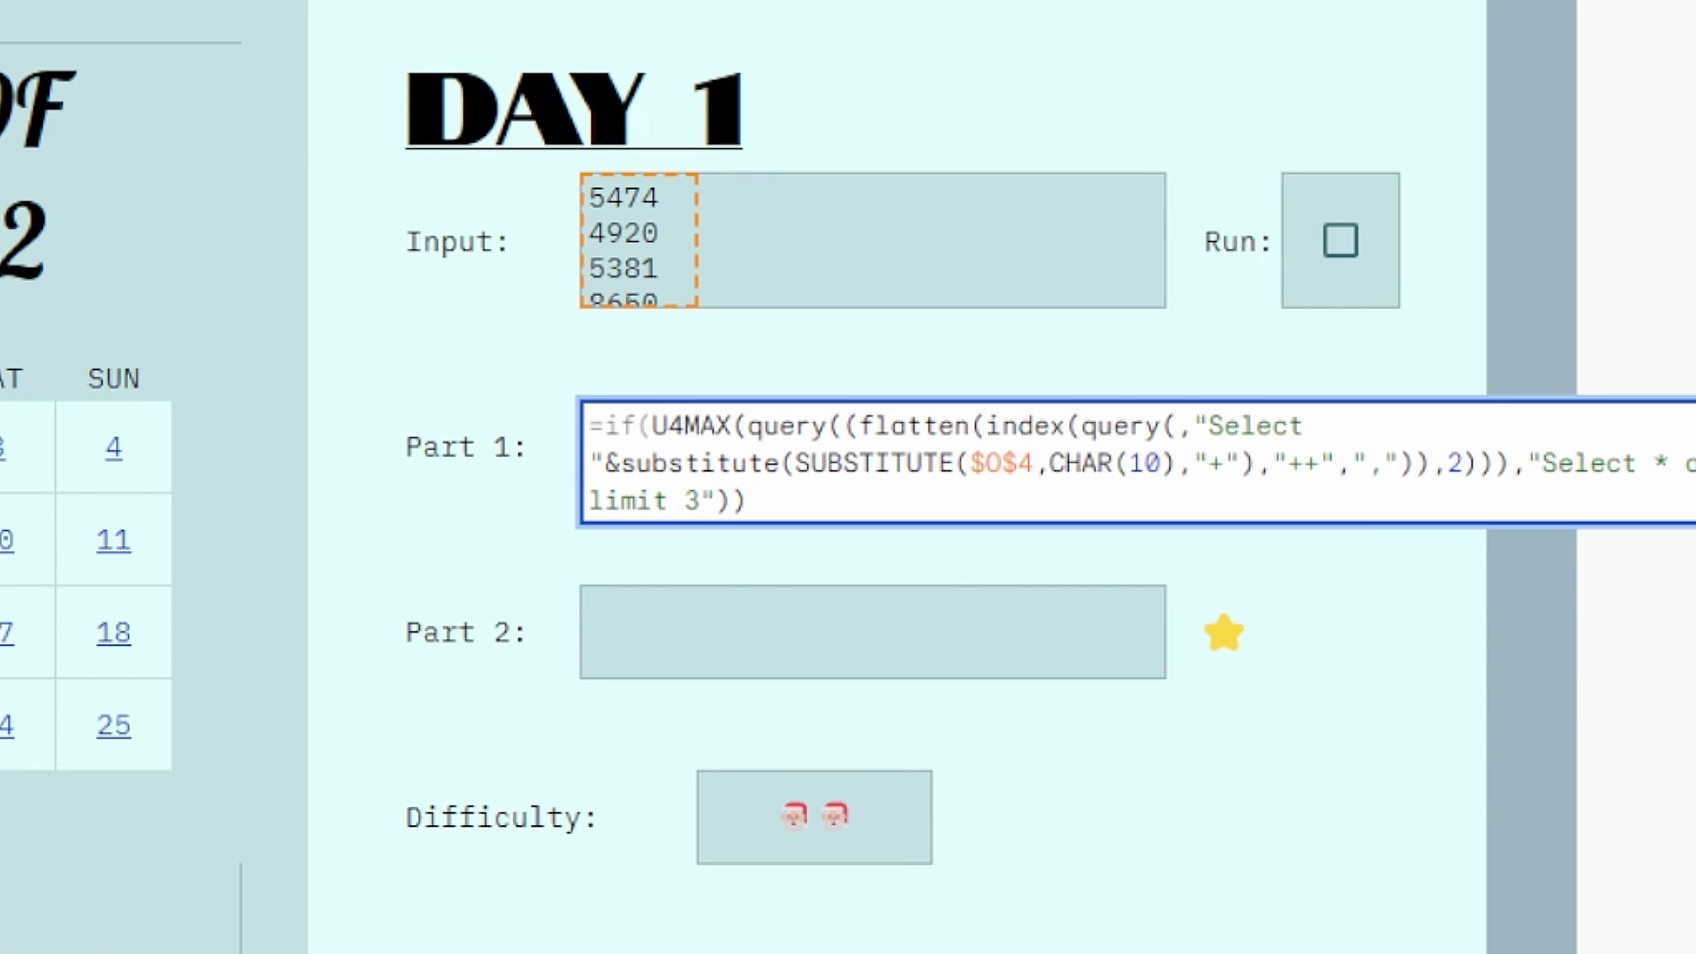
type(",")
left_click(820, 497)
type(",)")
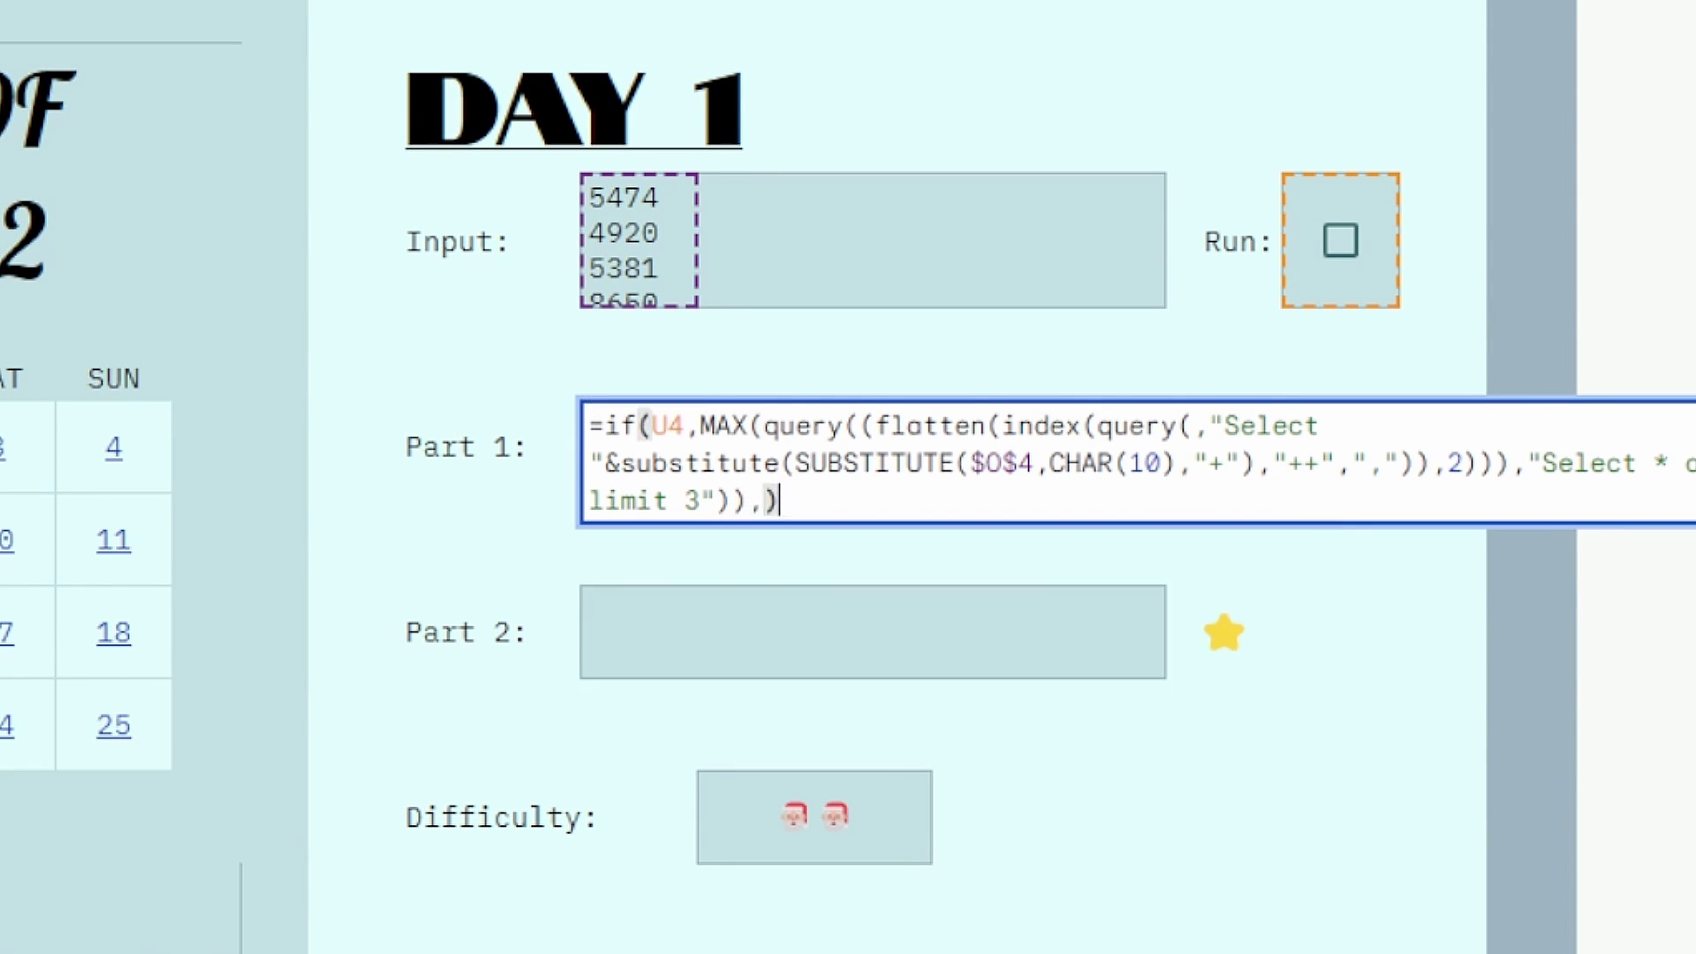
key("Return")
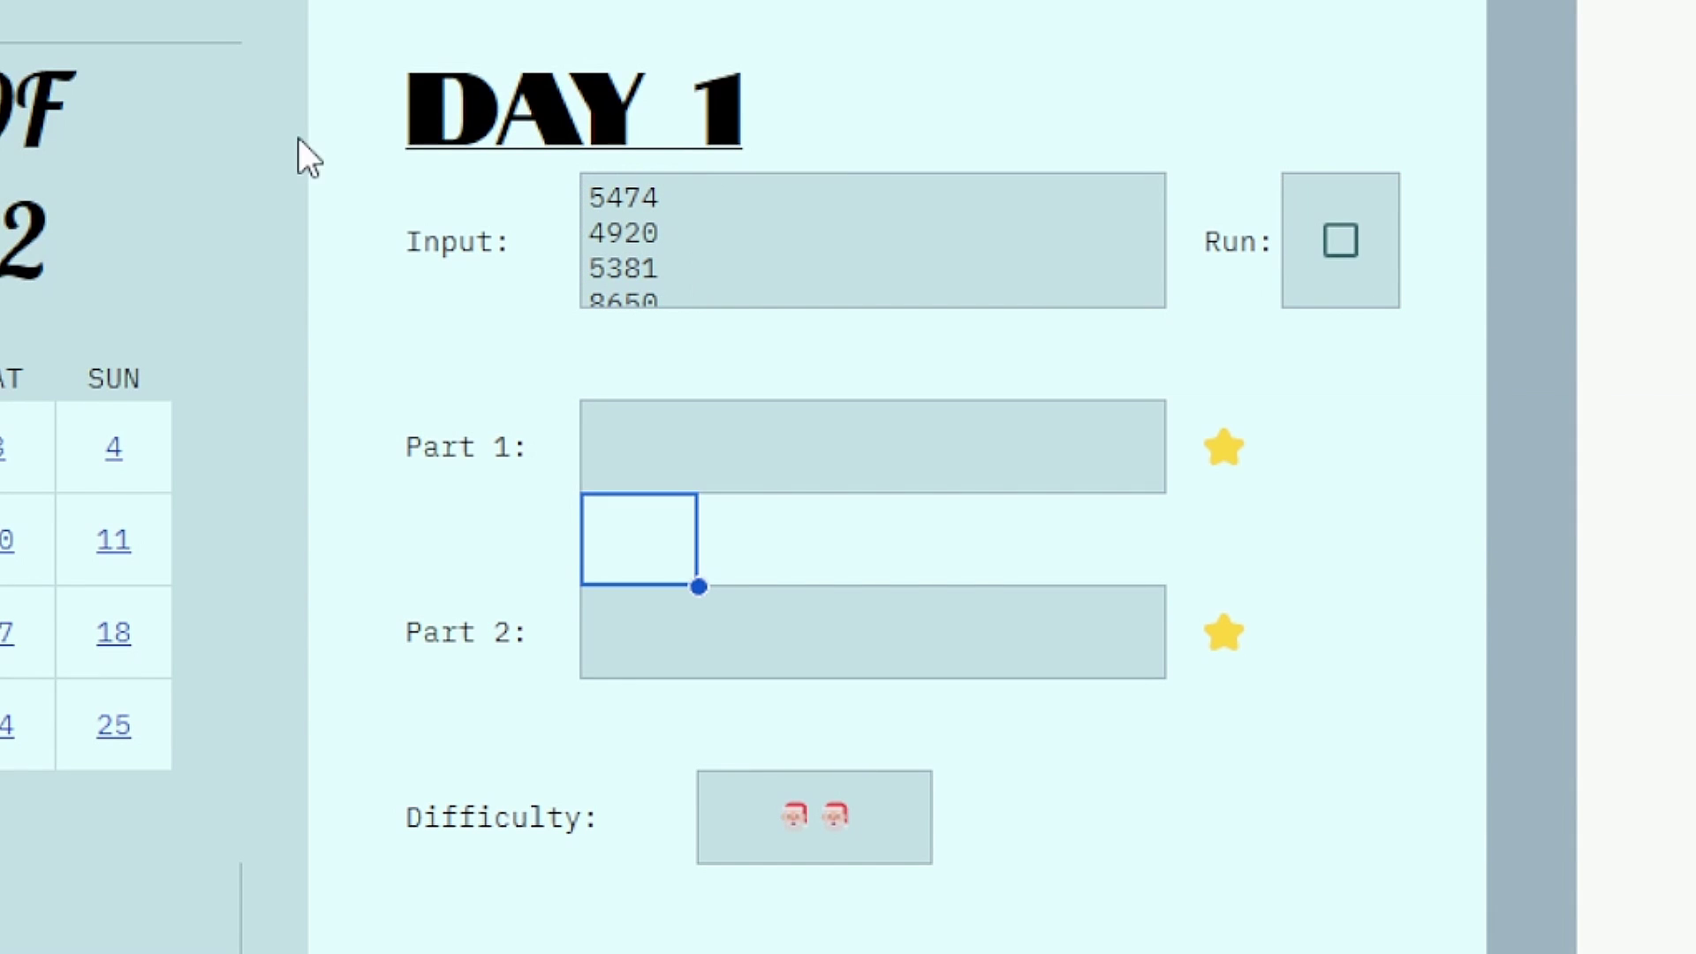
left_click(1343, 238)
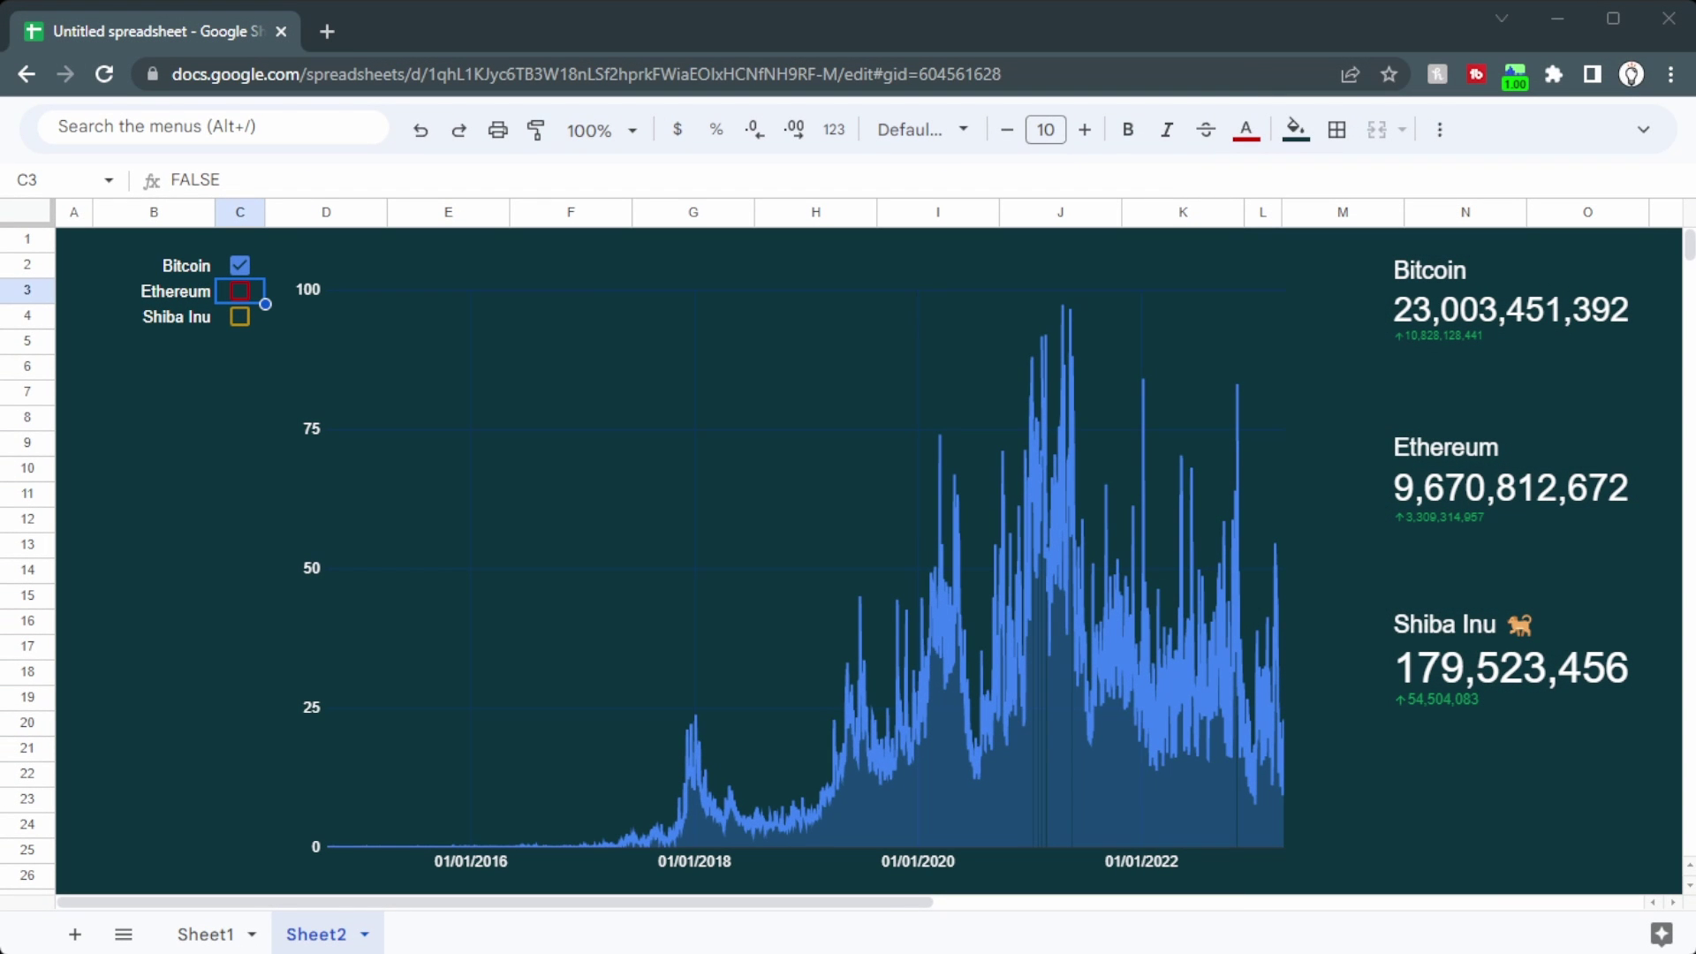
Step: Tick Ethereum and Shiba Inu to chart them, then browse Sheet1's Date, Bitcoin, Ethereum and Shiba Inu data
left_click(239, 290)
left_click(241, 318)
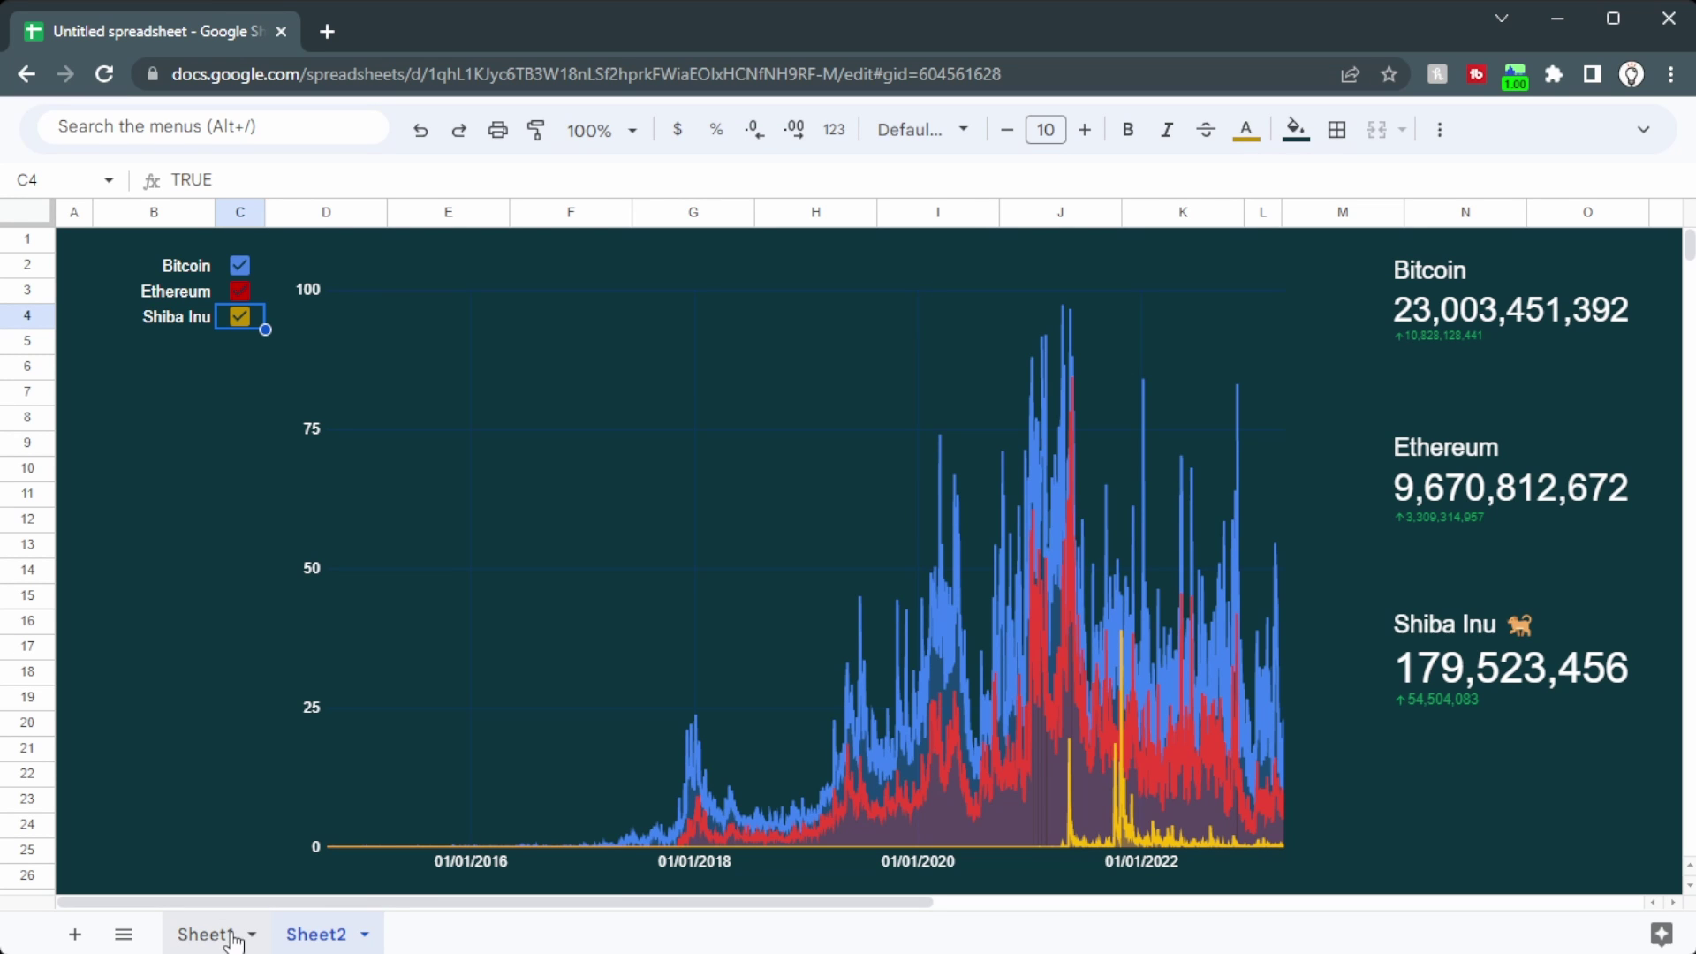
left_click(231, 936)
left_click_drag(112, 212, 598, 209)
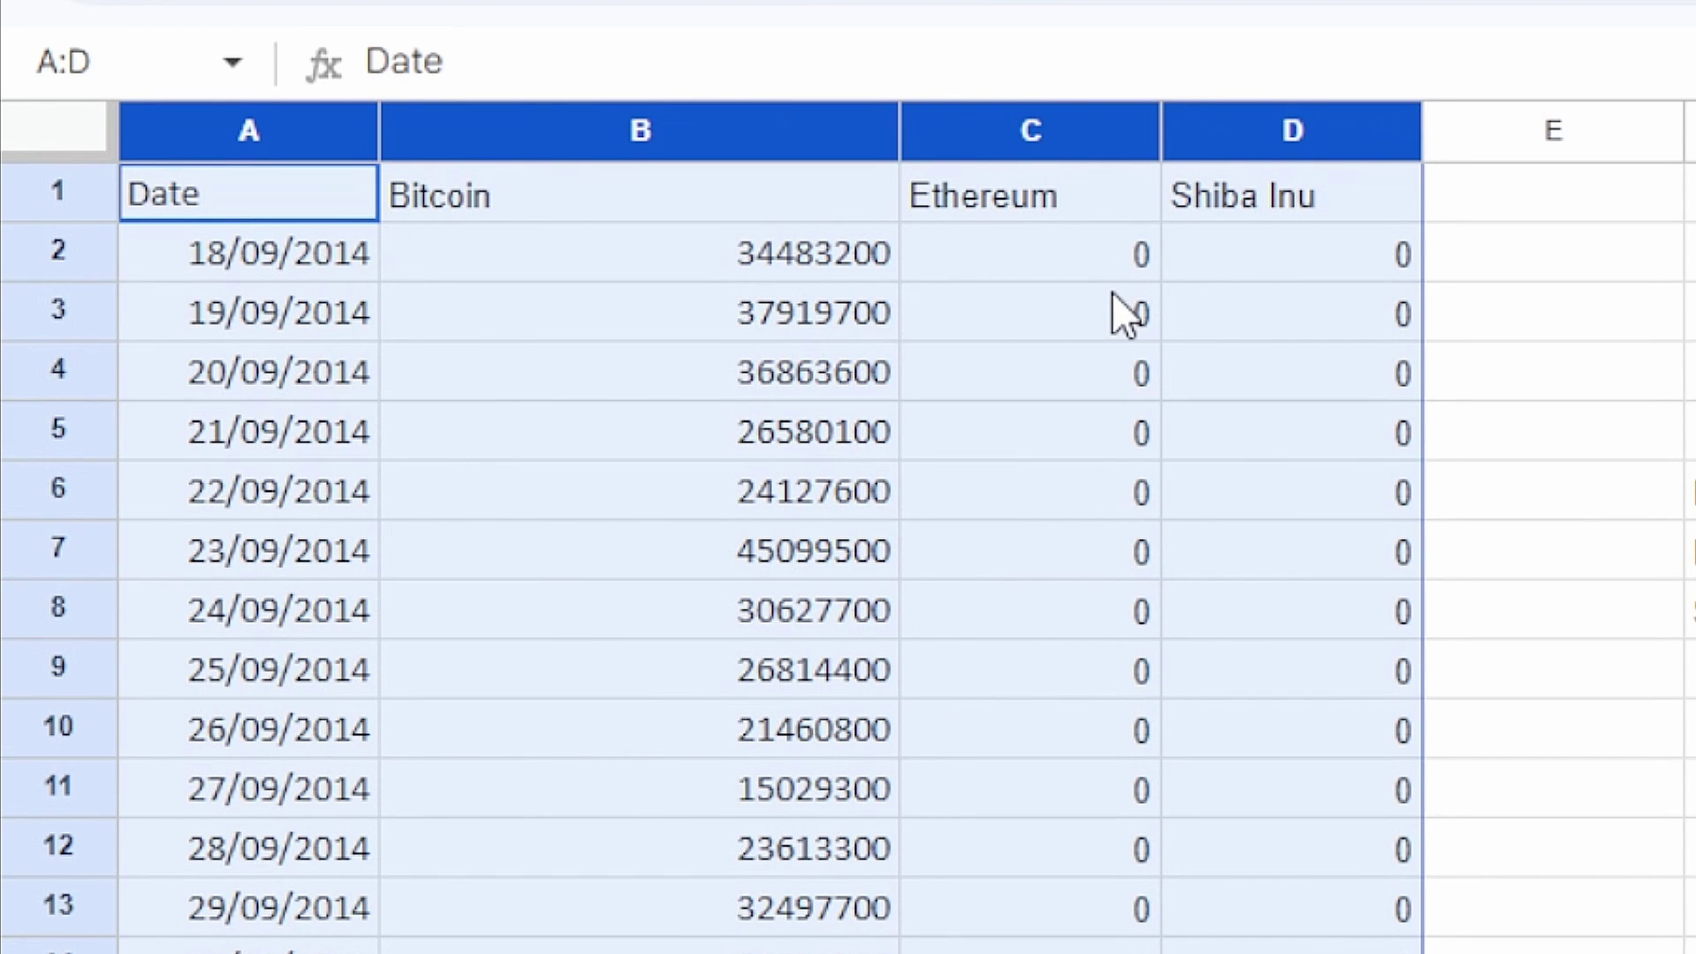
left_click(284, 270)
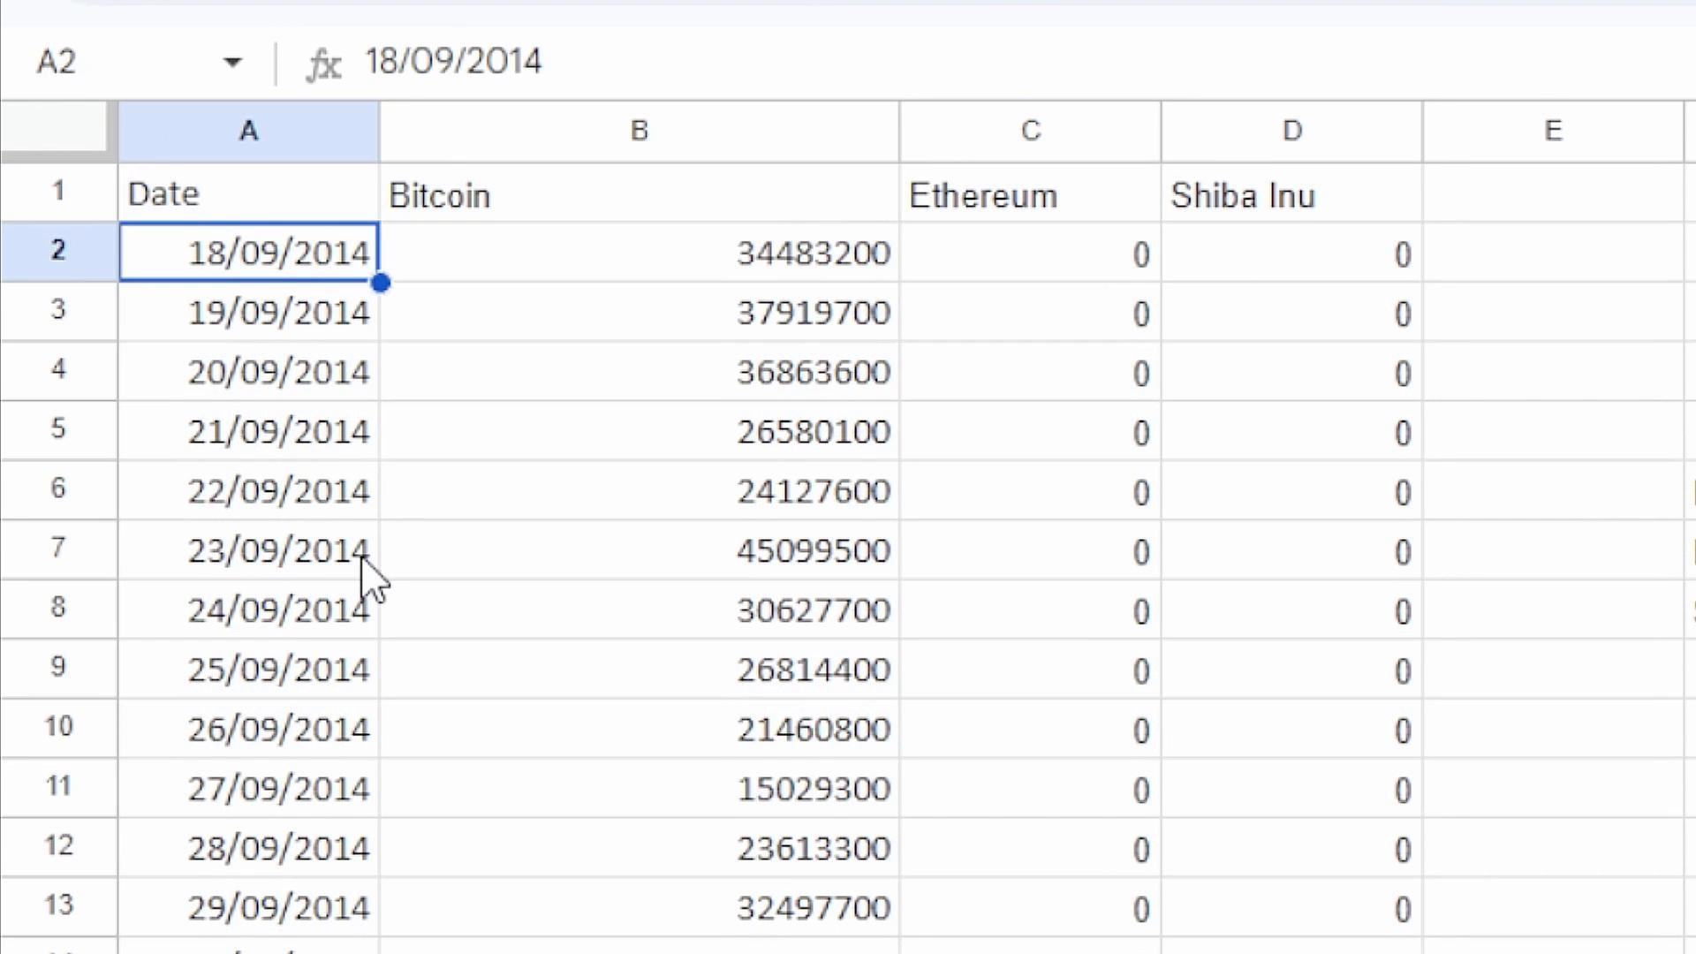
key("ctrl+Down")
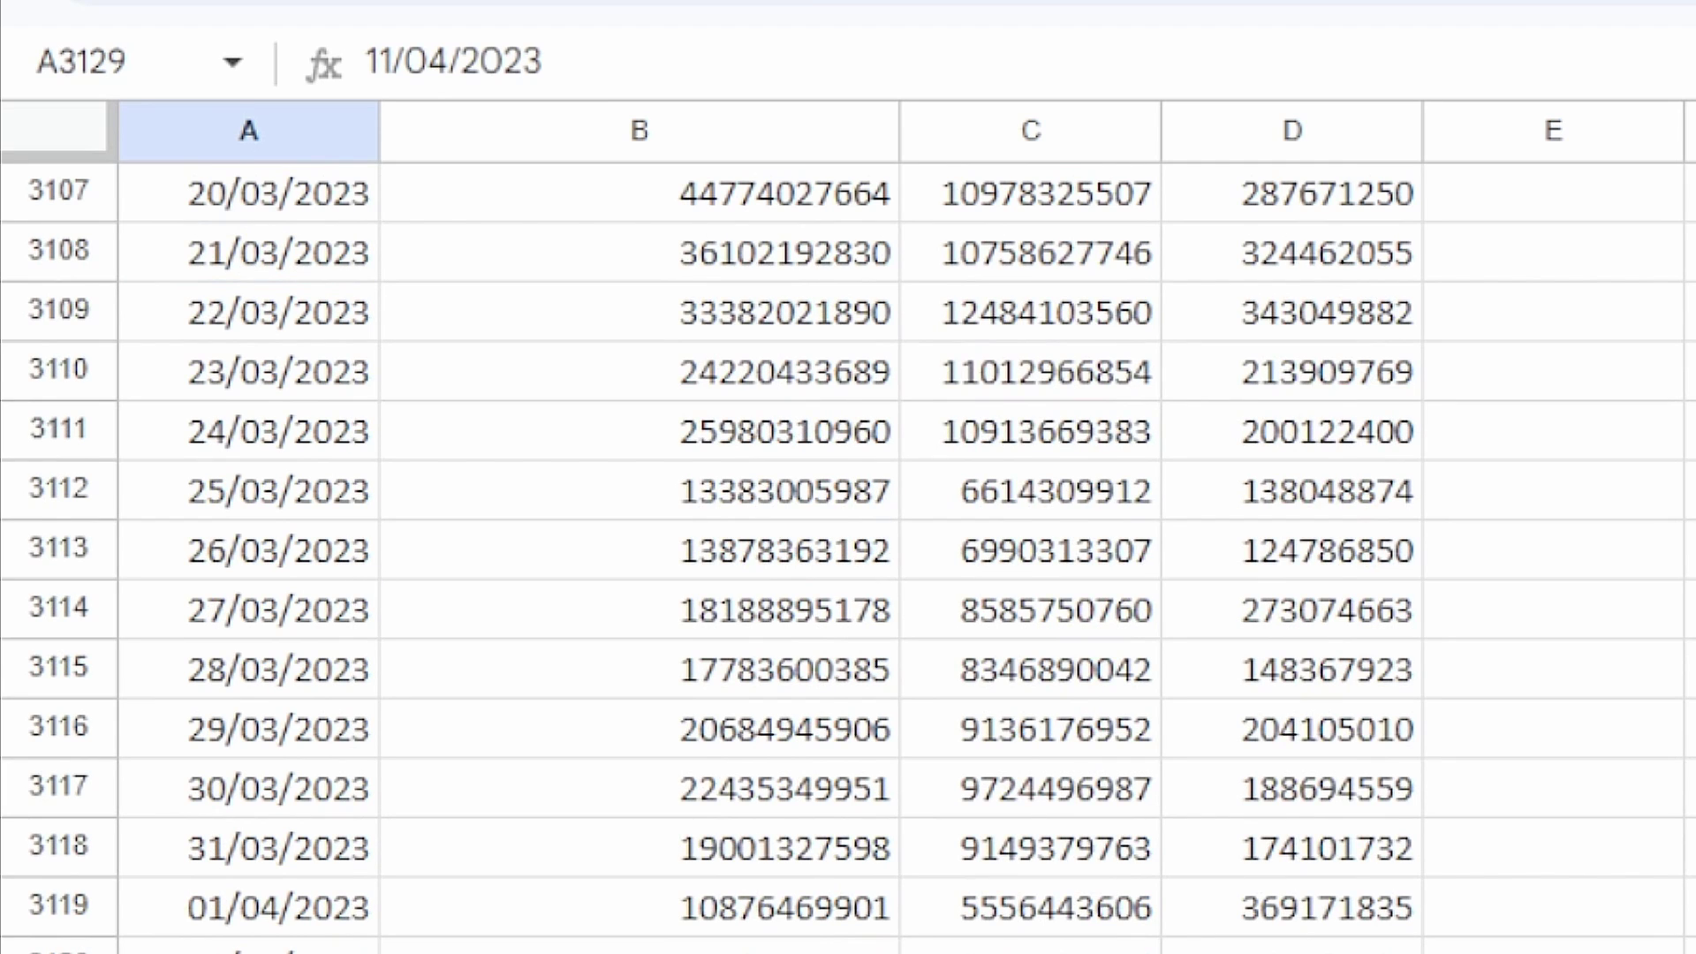
key("ctrl+Up")
left_click_drag(239, 208, 1387, 813)
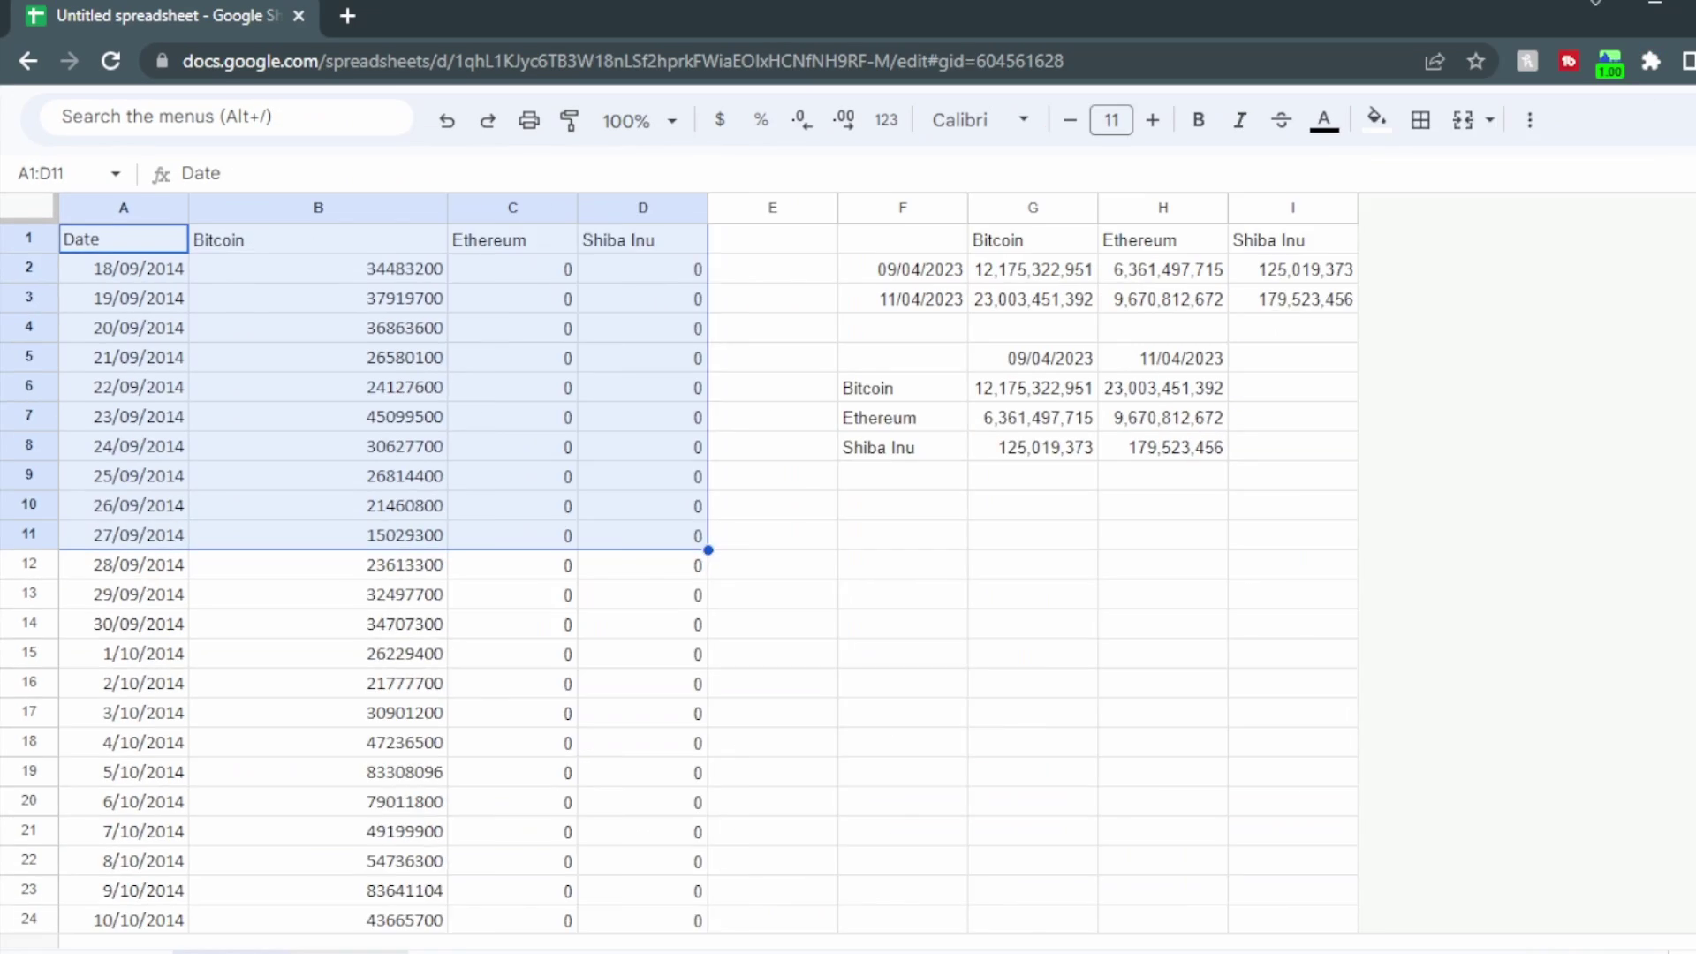
Step: Return to Sheet2 and scroll down to the chart data table starting at row 38
left_click(318, 934)
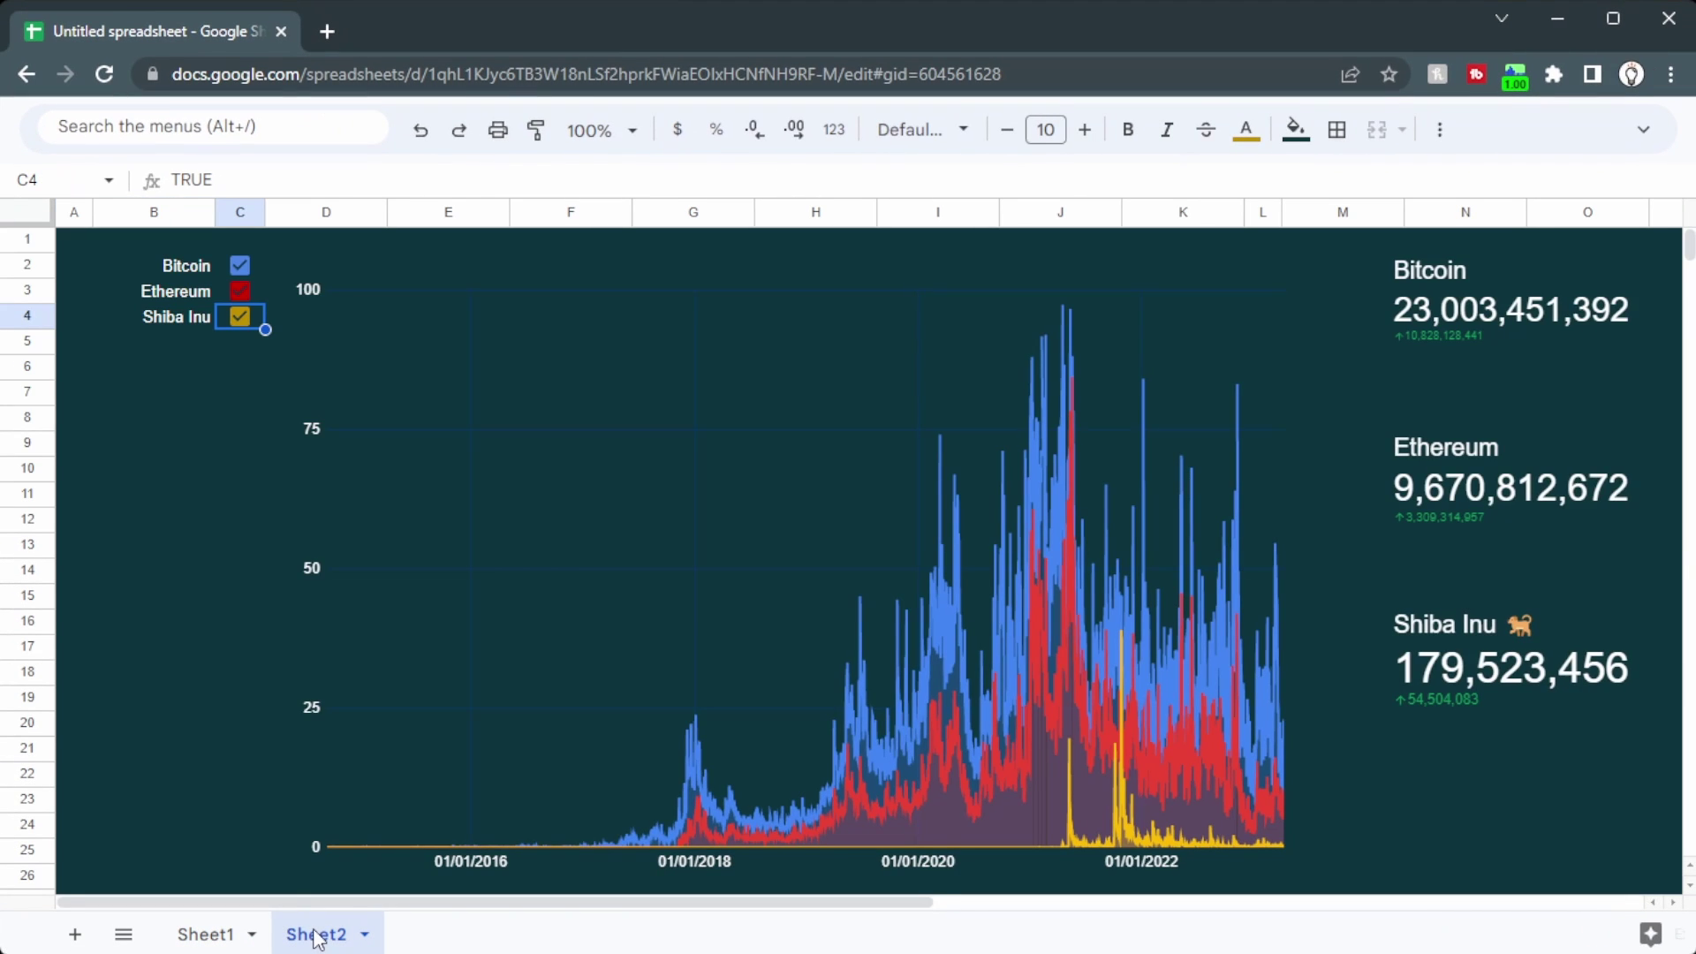
scroll(172, 671, "down", 7)
left_click(117, 733)
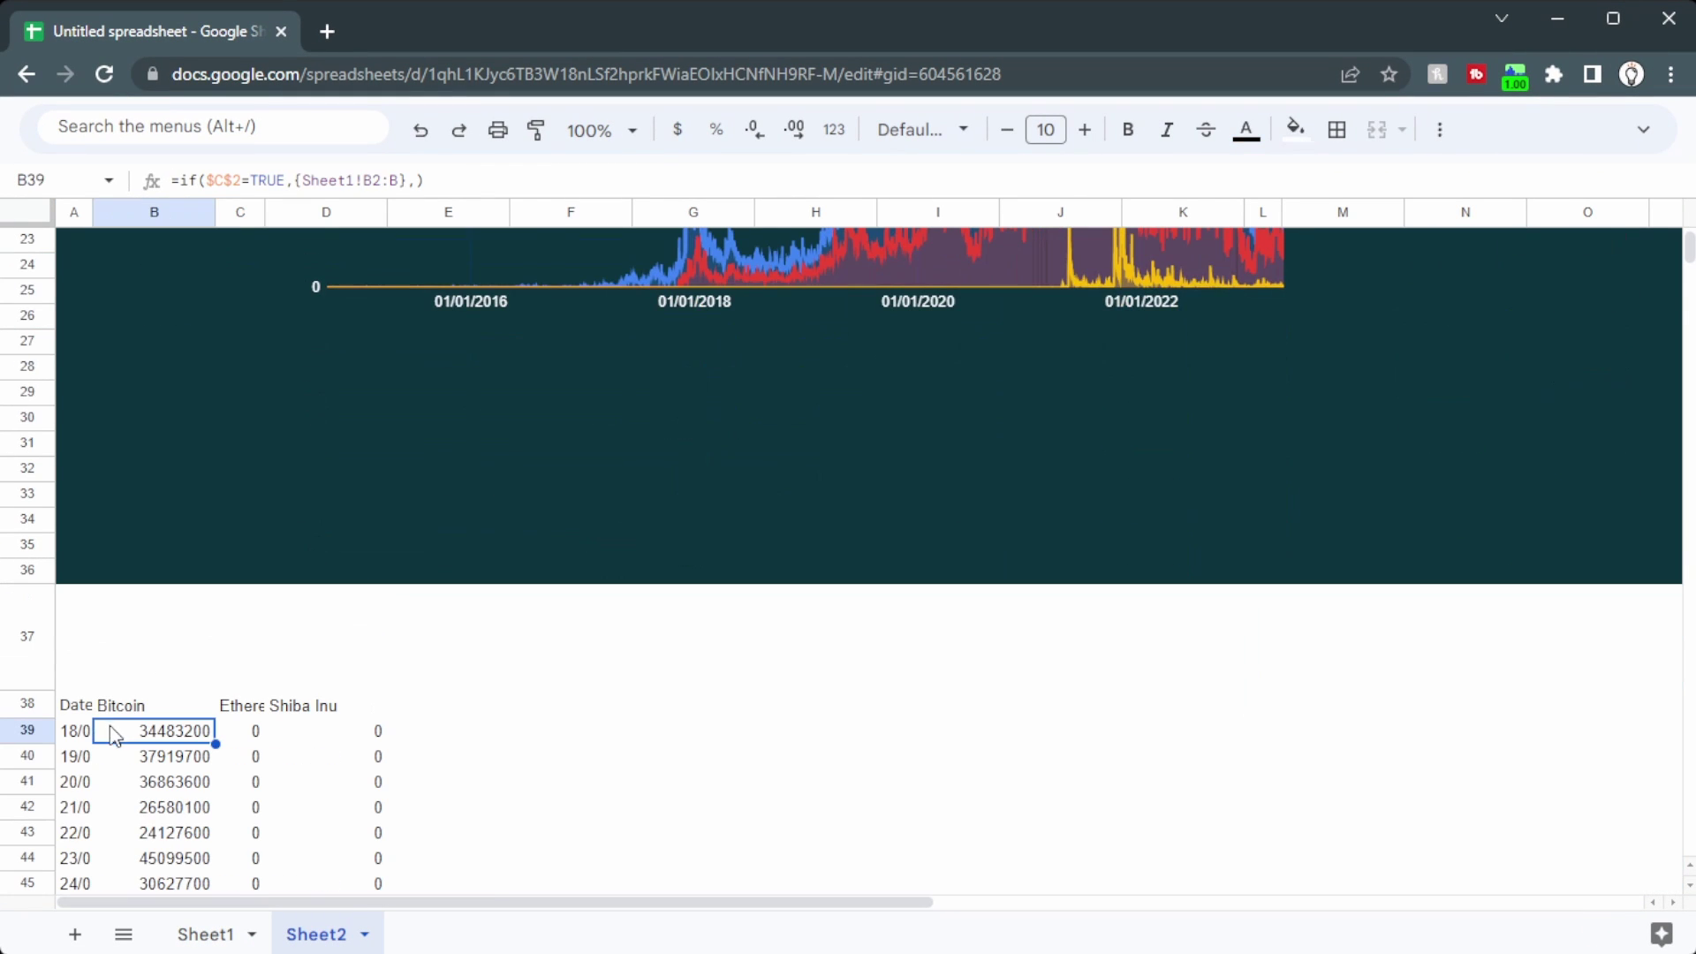
left_click(89, 712)
scroll(265, 742, "down", 5)
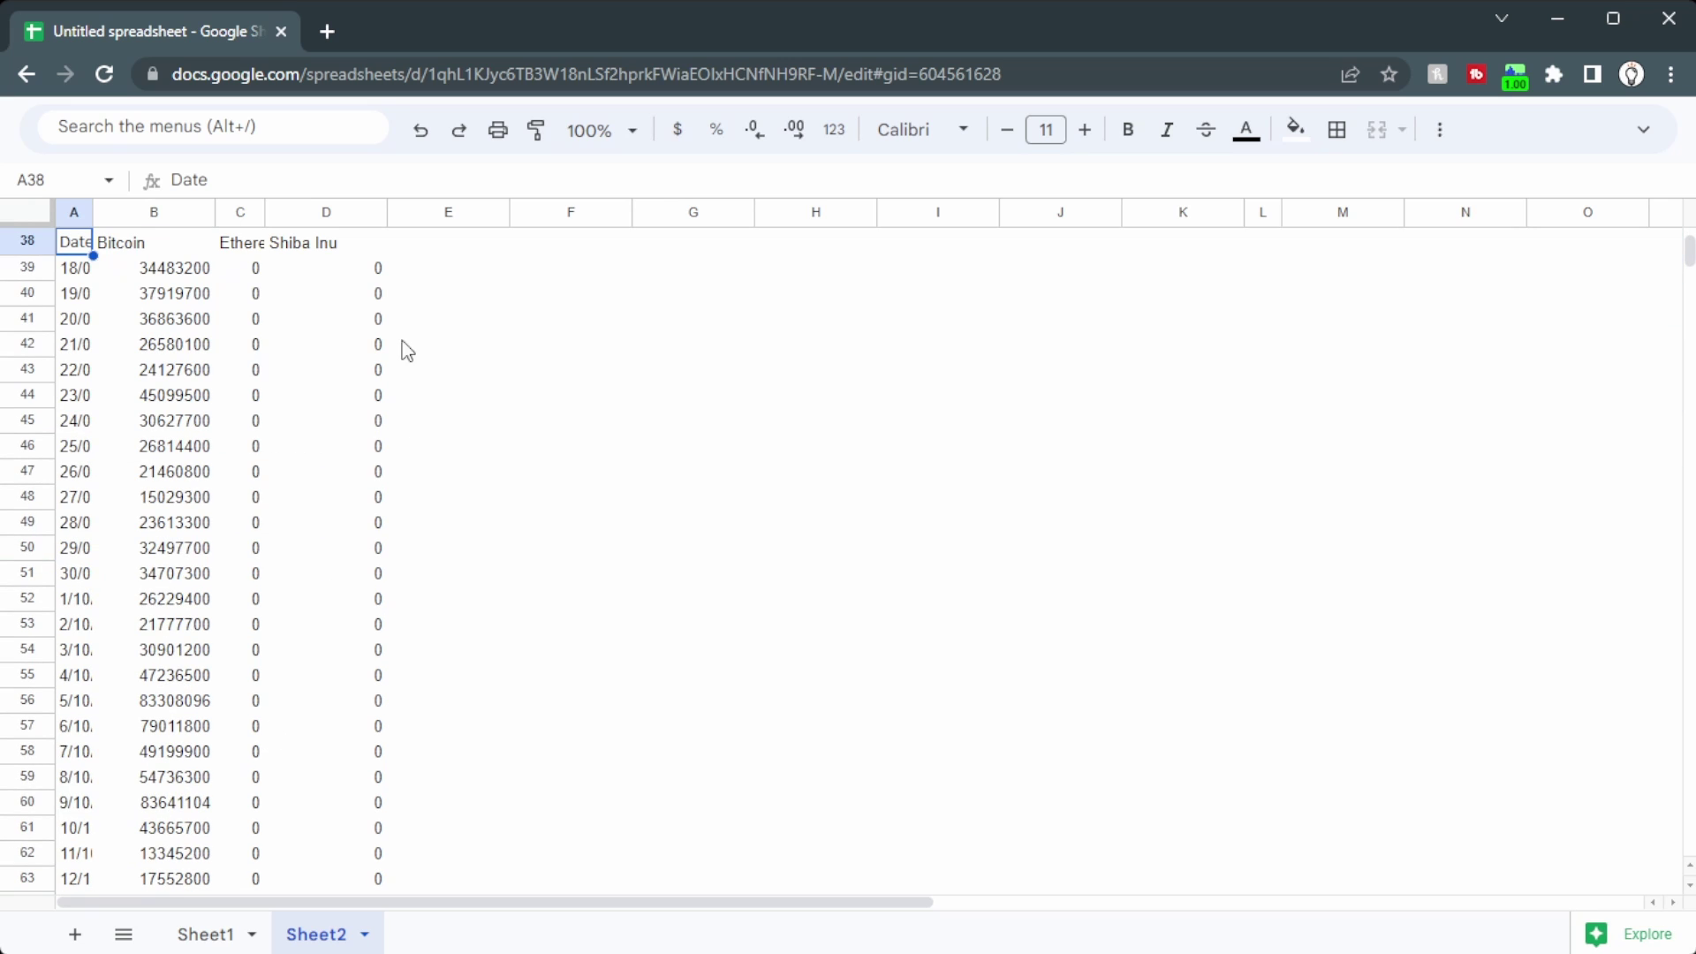
left_click_drag(75, 268, 70, 356)
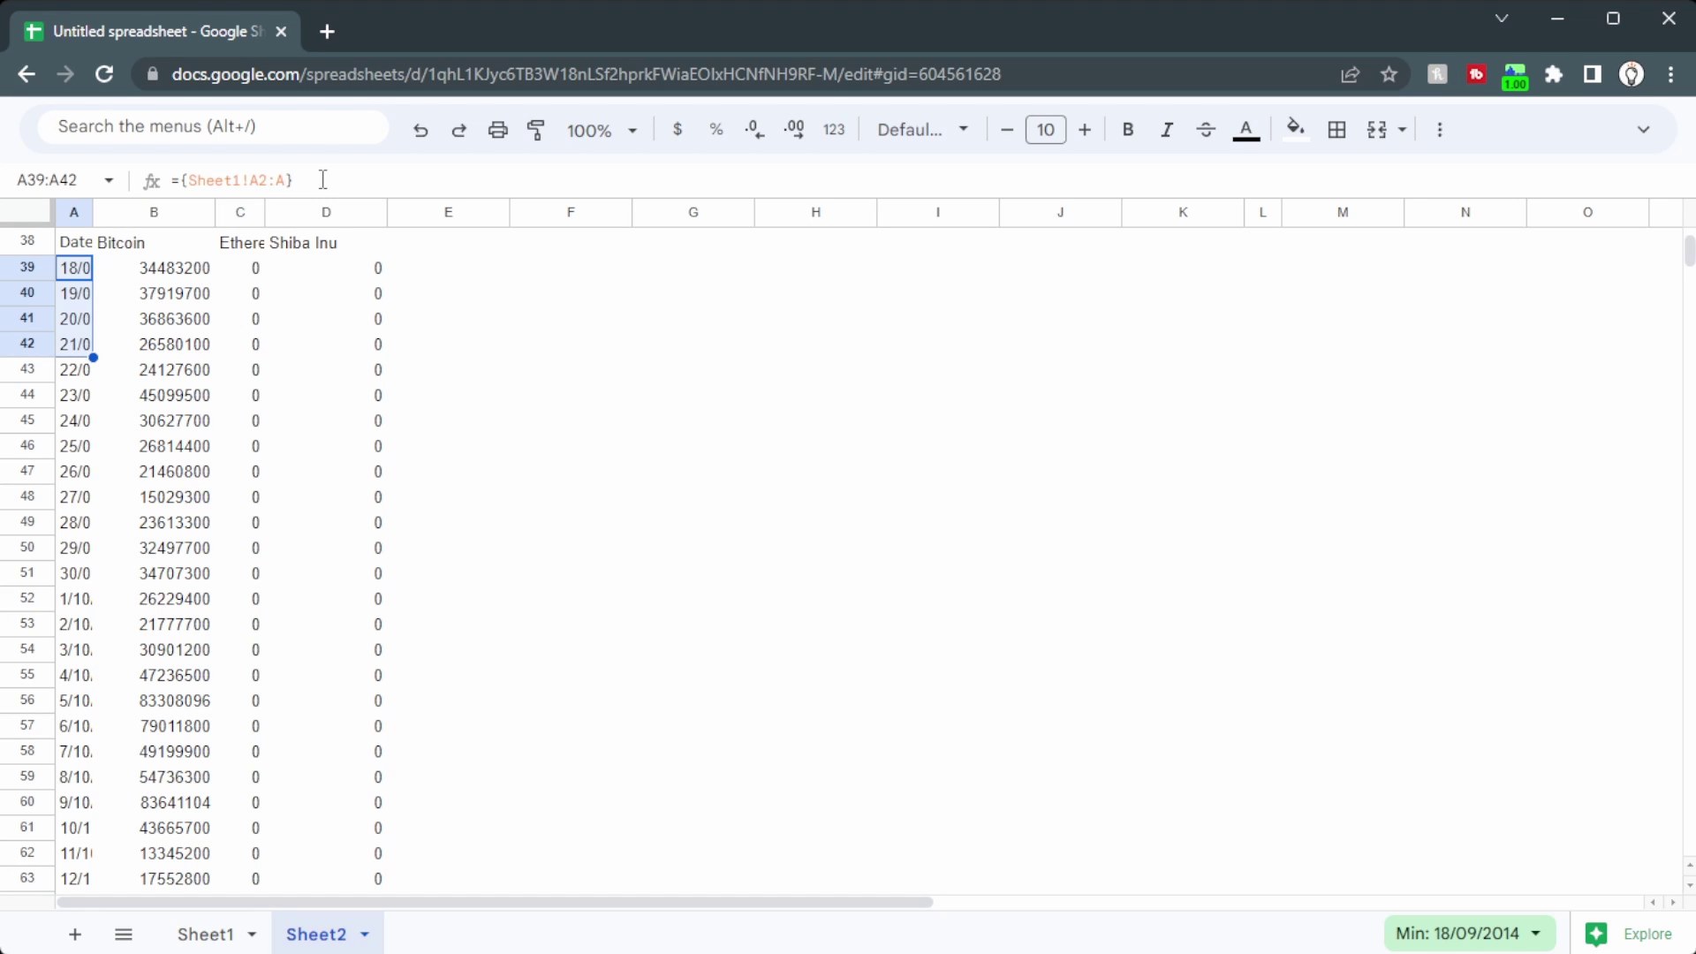
Step: Inspect the Bitcoin IF formula in B39 and its $C$2 checkbox reference
left_click(179, 275)
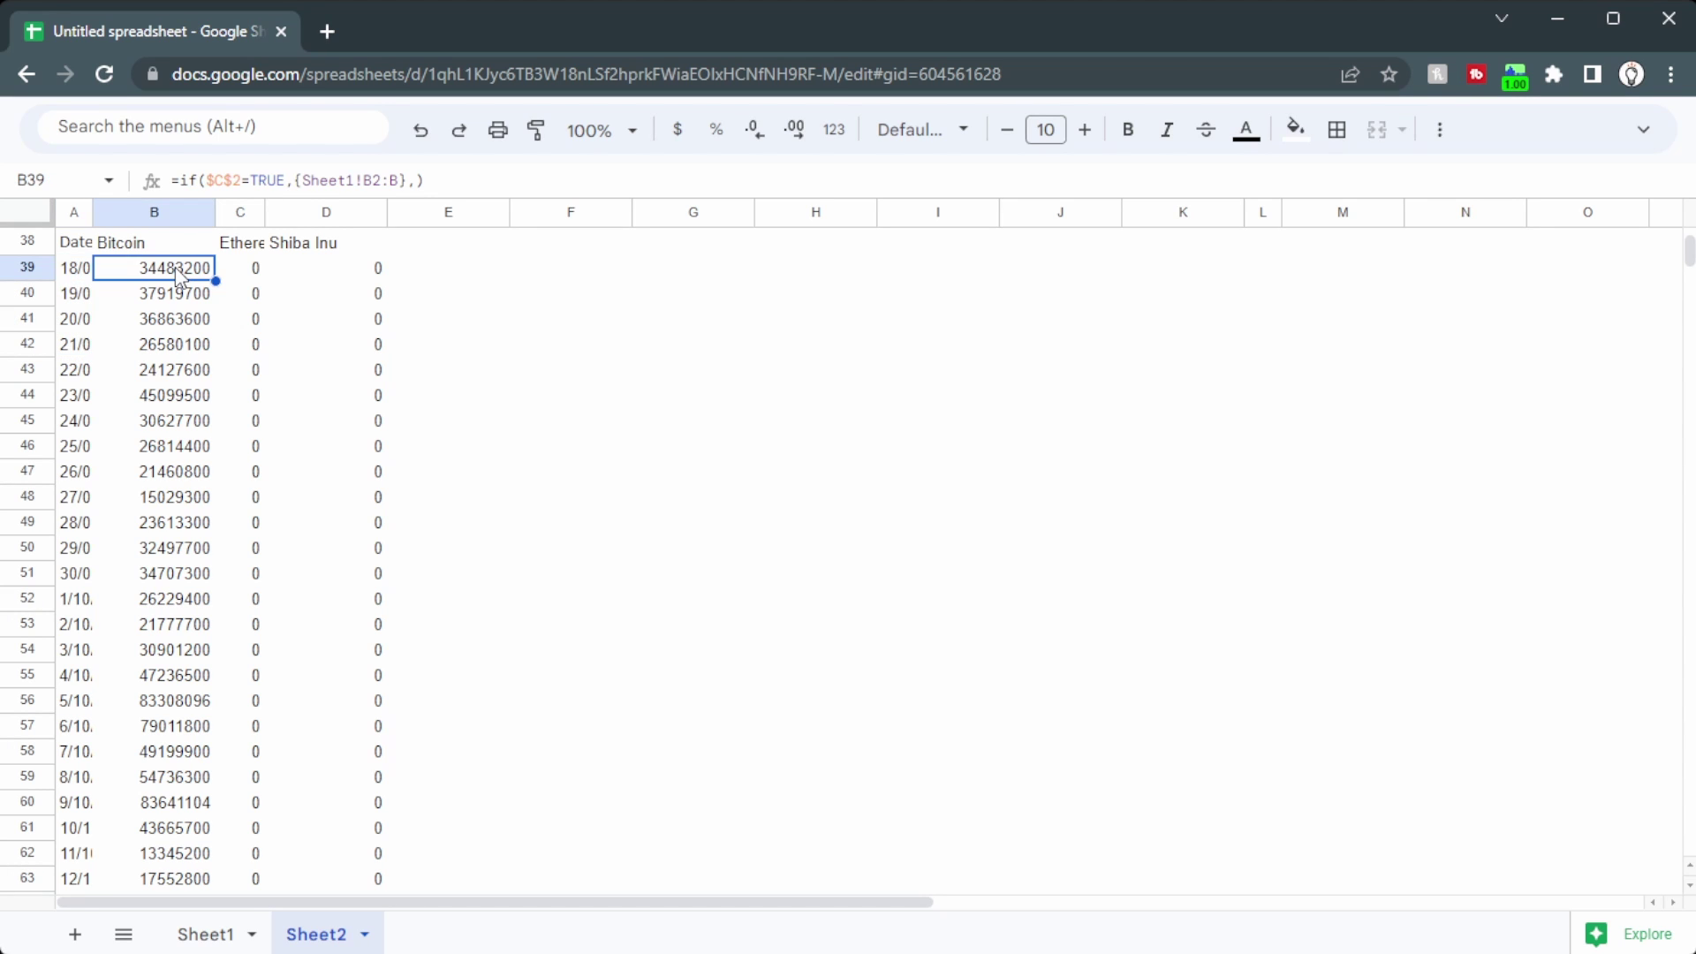
double_click(179, 275)
scroll(181, 291, "up", 3)
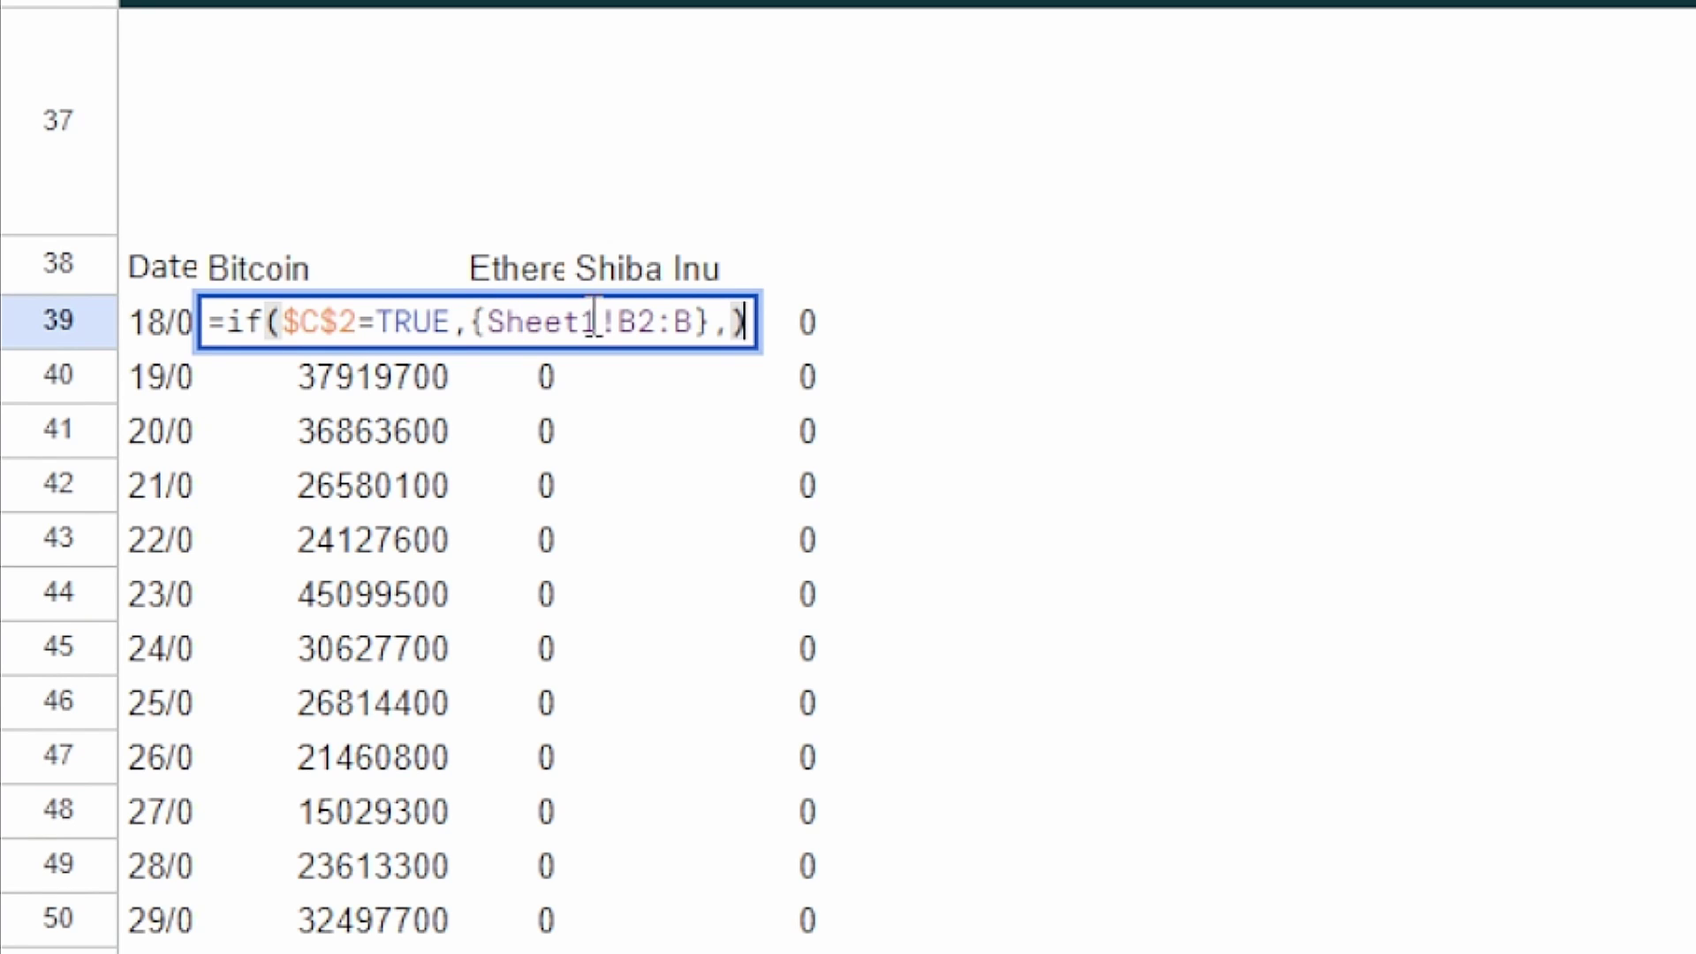
left_click(730, 323)
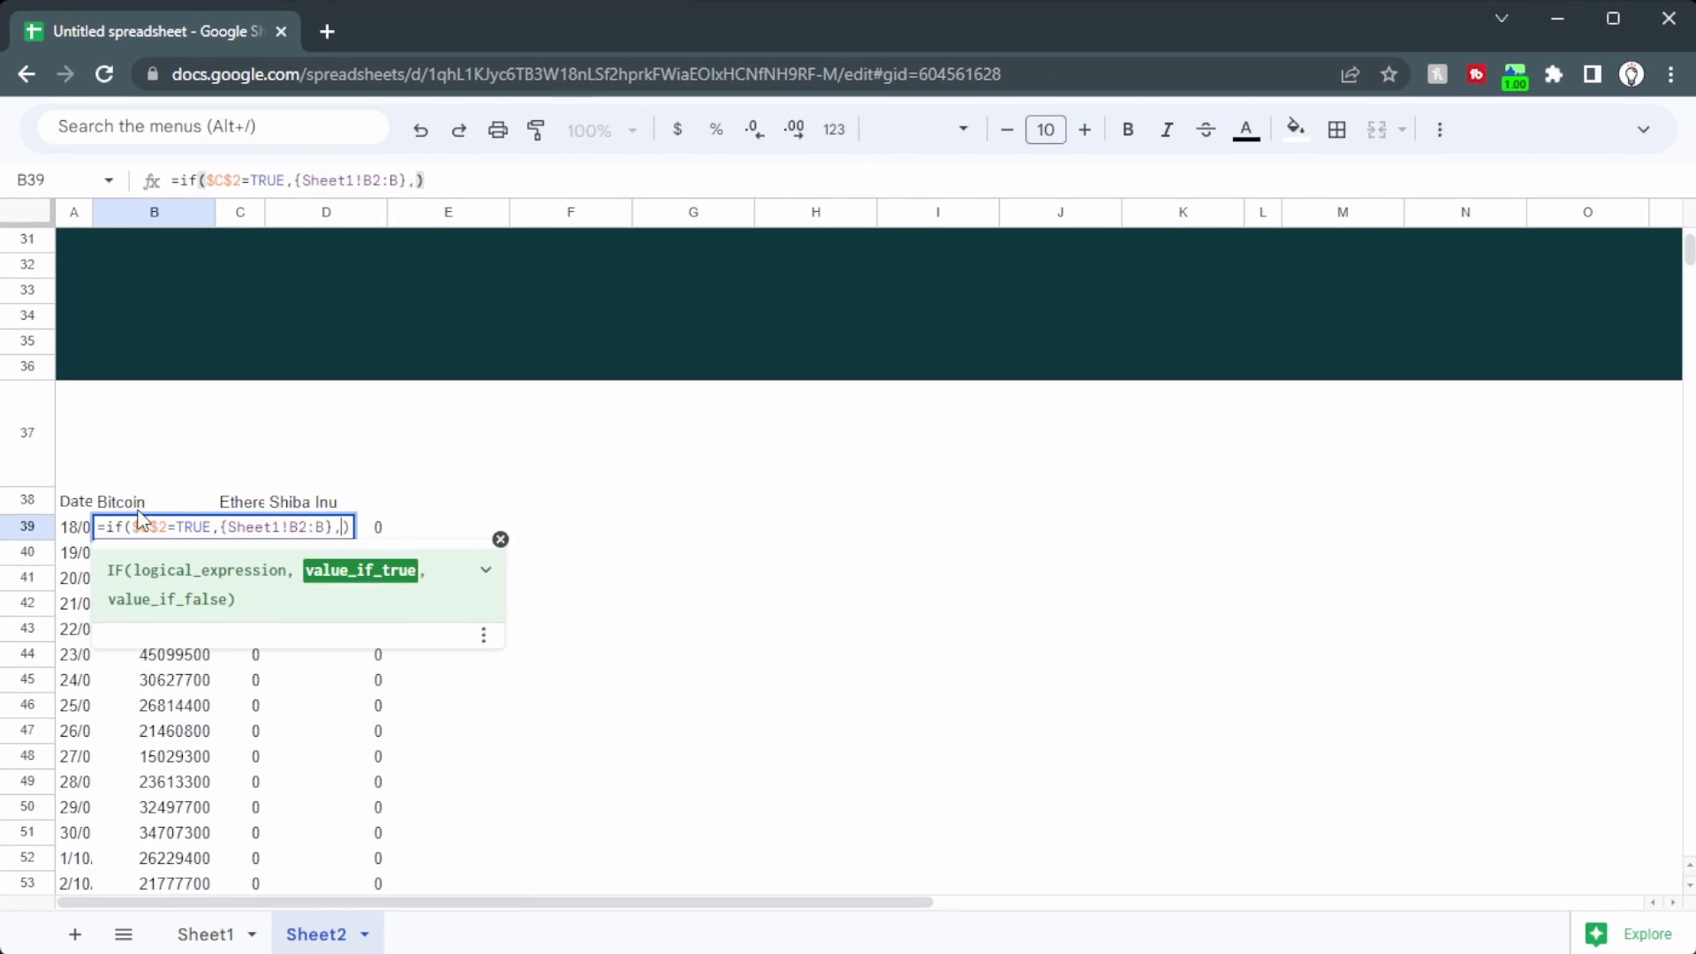
scroll(848, 530, "up", 10)
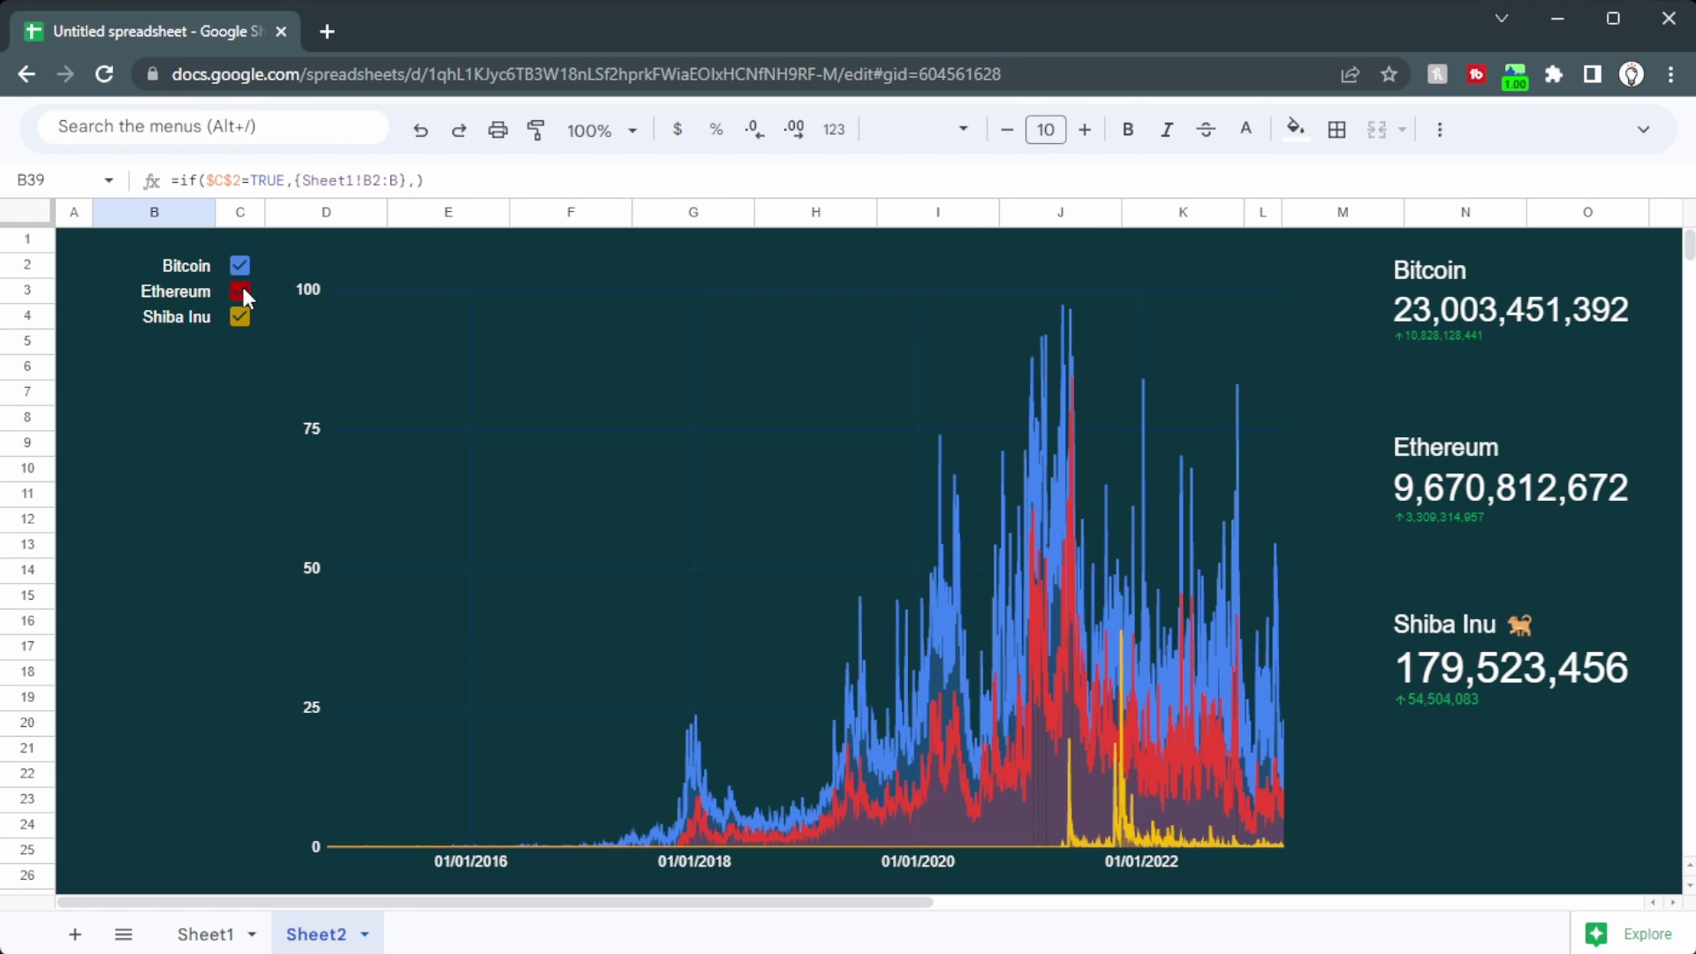
scroll(246, 540, "down", 10)
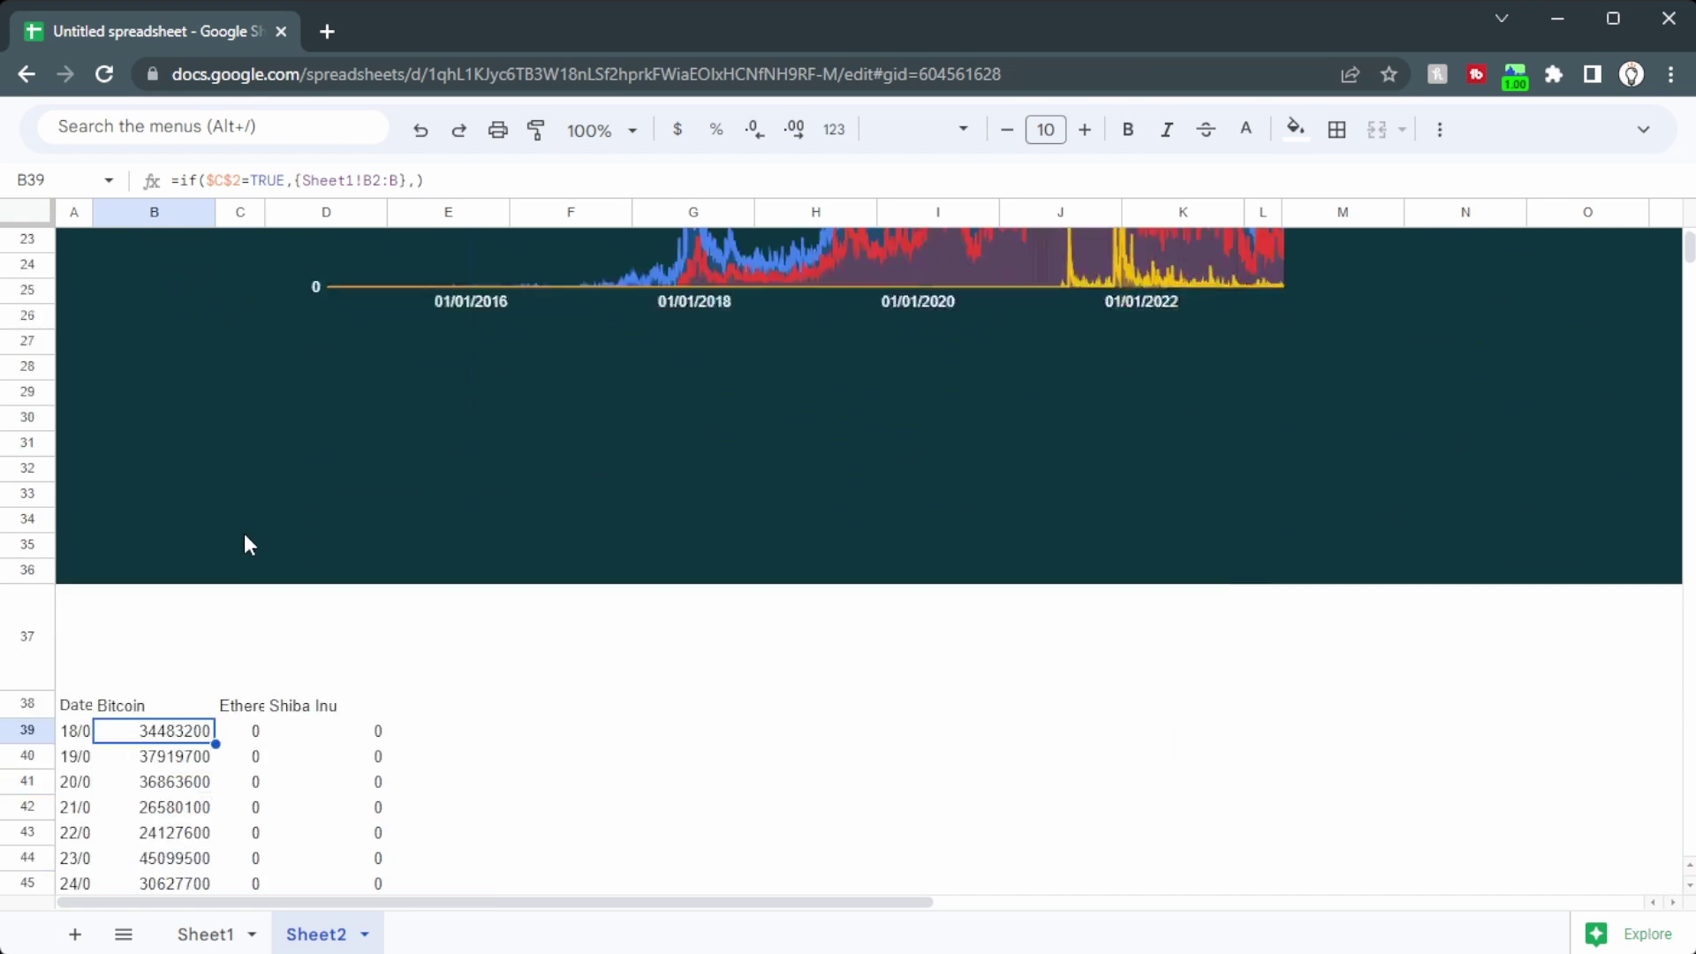
left_click(174, 485)
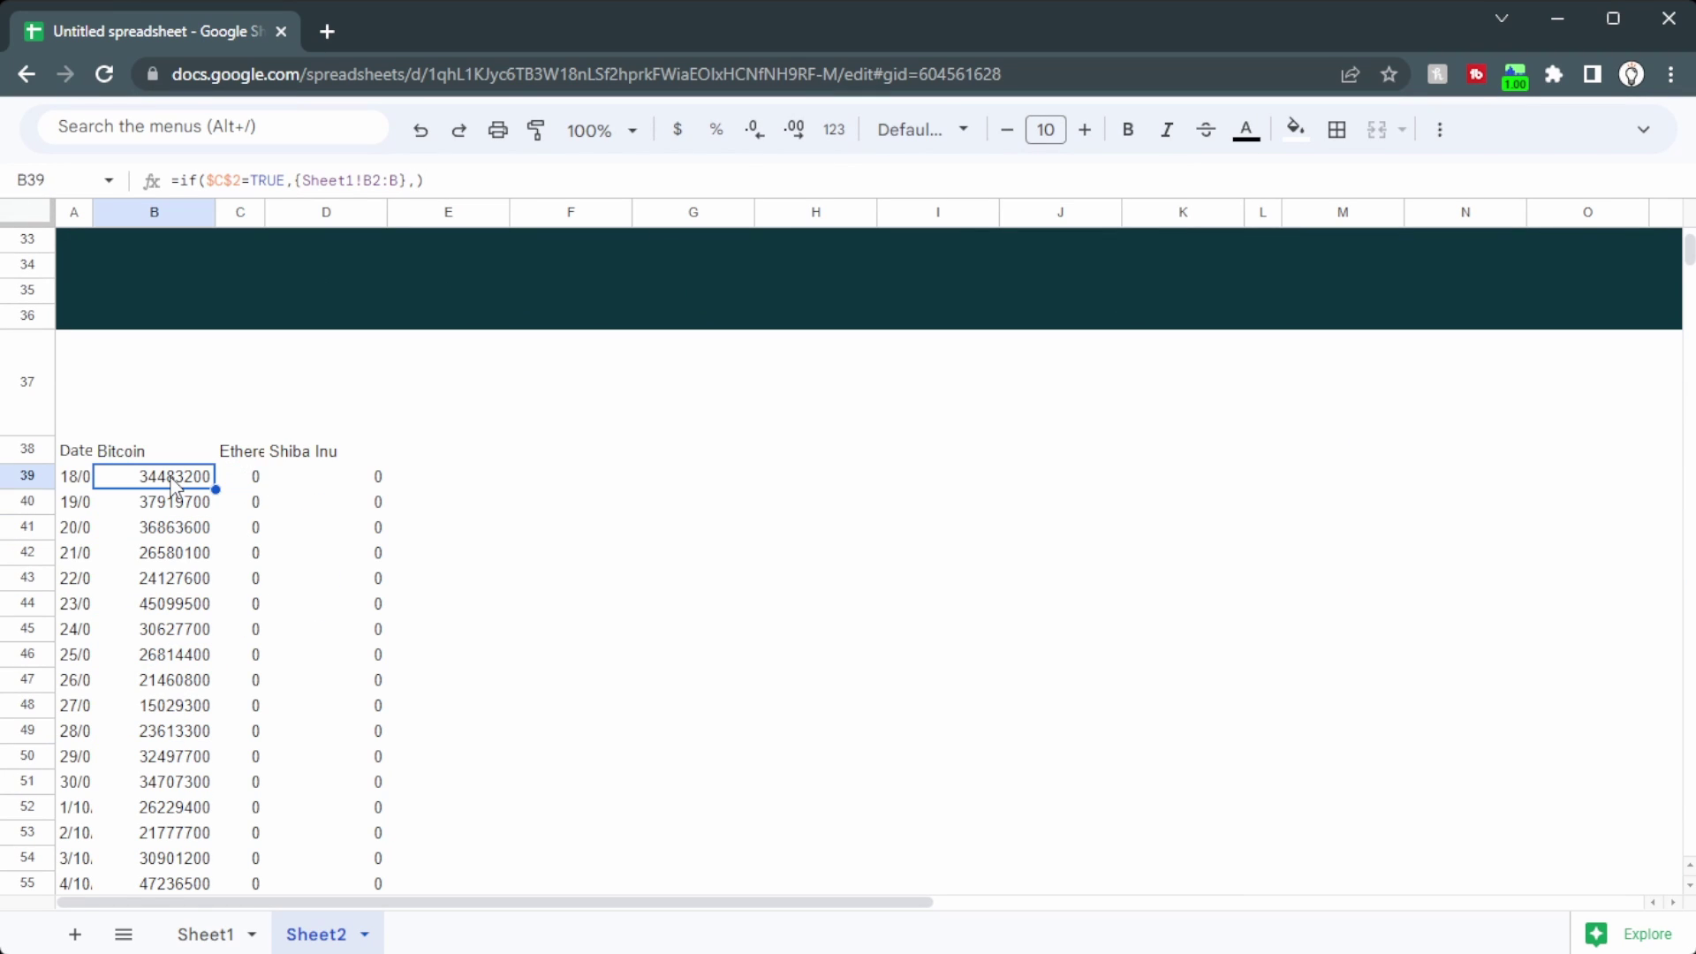
double_click(174, 485)
left_click_drag(166, 476, 132, 476)
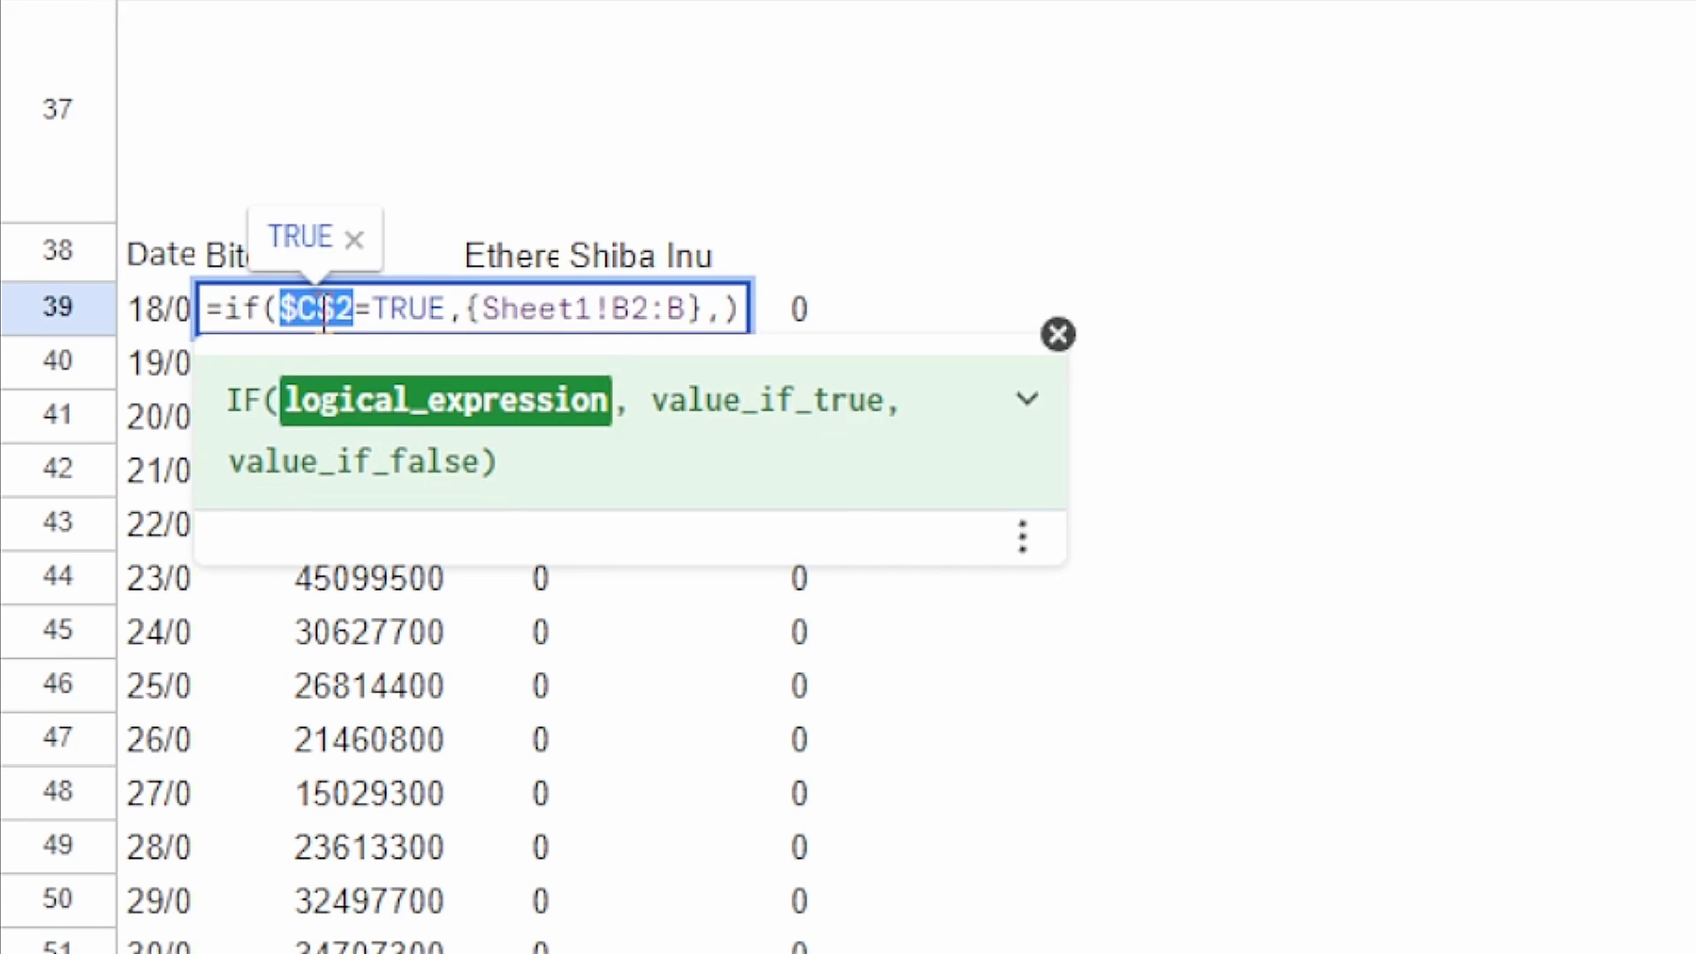
key("Escape")
Step: Check the Ethereum and Shiba Inu formulas' $C$3 and $C$4 references, then Bitcoin's Sheet1!B2:B range
left_click(231, 481)
double_click(491, 314)
left_click_drag(623, 296, 519, 296)
key("Escape")
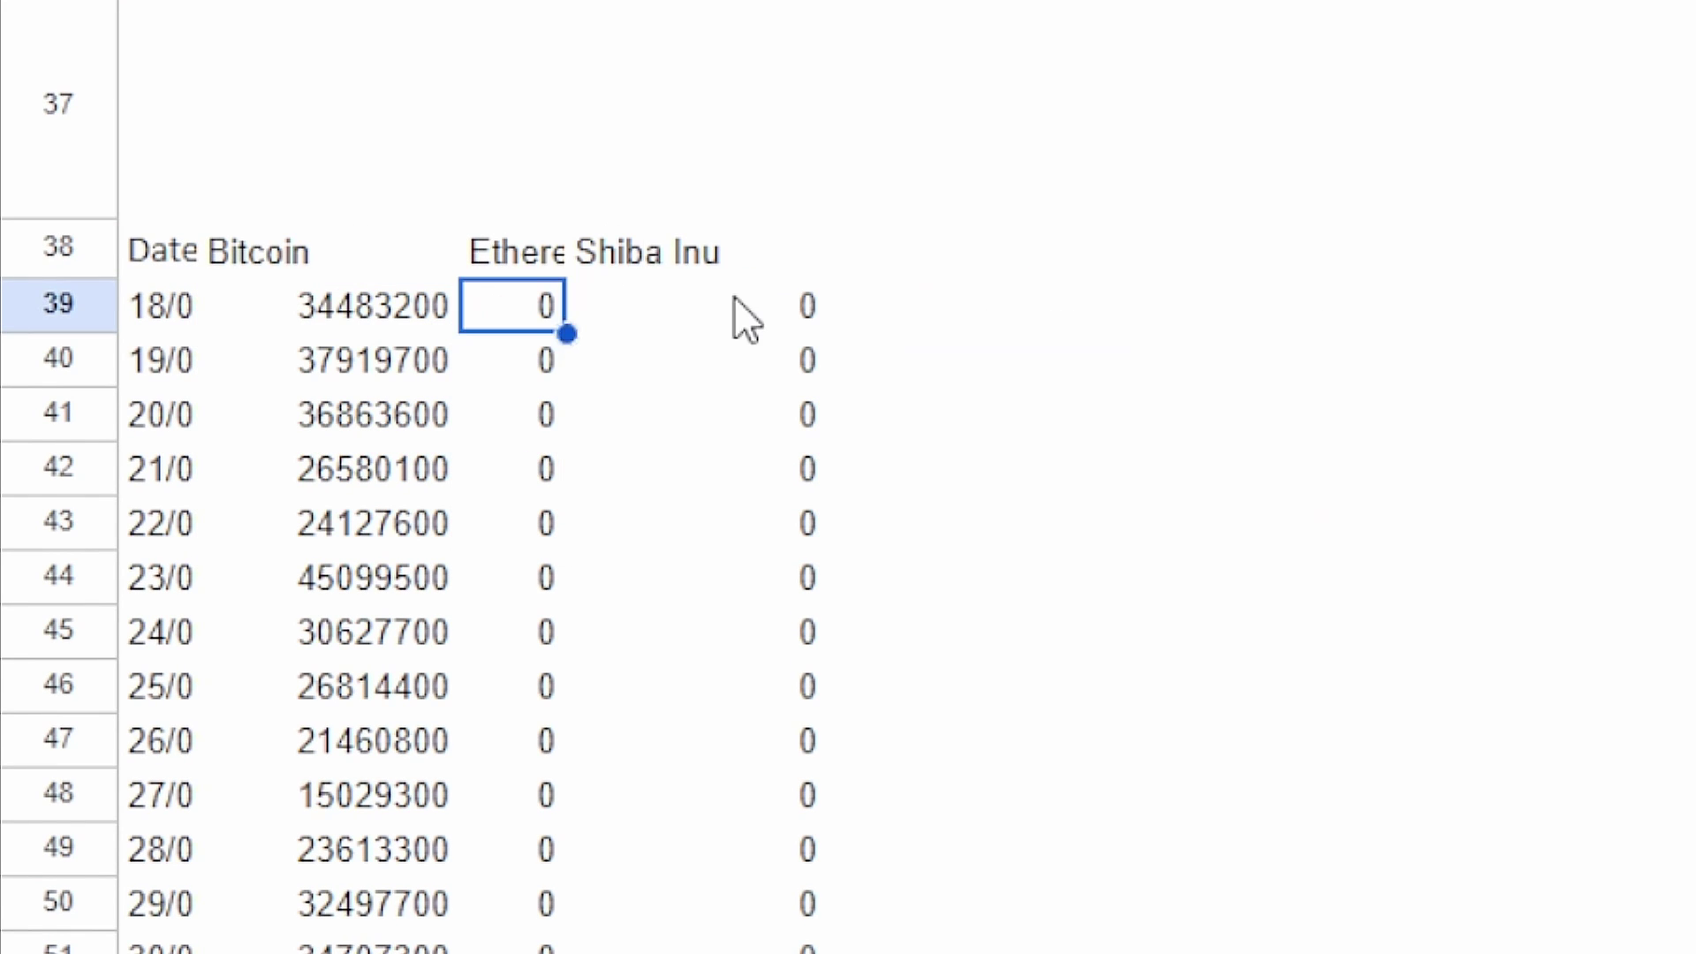
double_click(733, 300)
left_click_drag(726, 305, 633, 304)
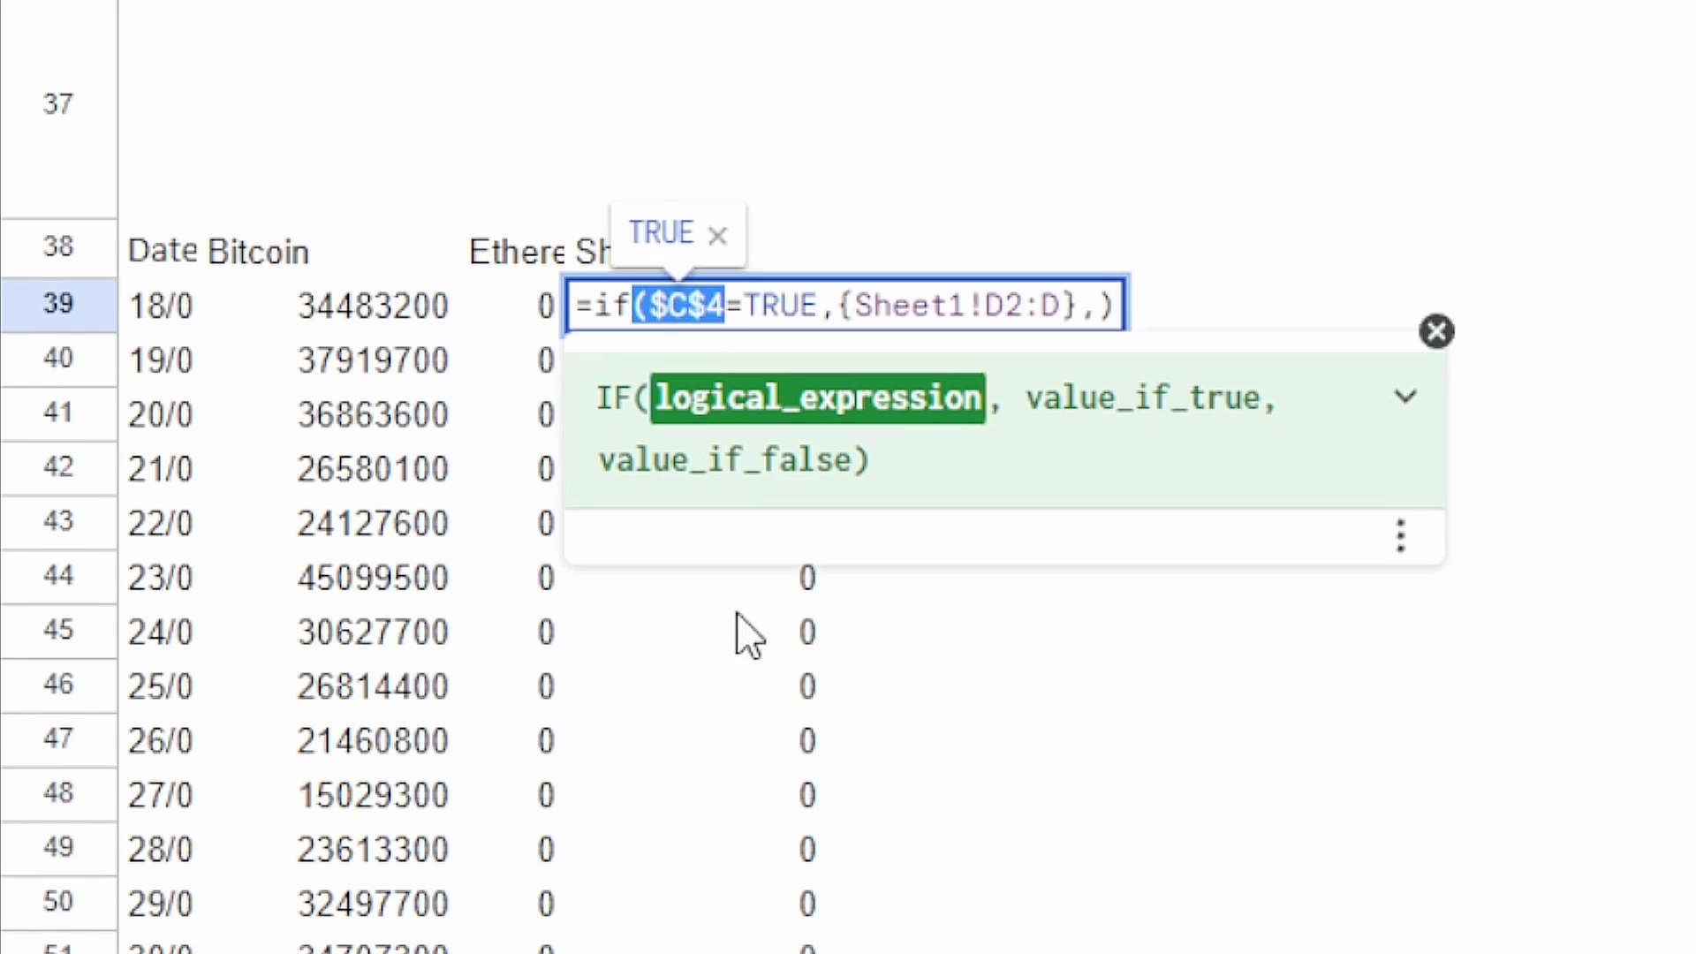
key("Escape")
double_click(495, 306)
left_click_drag(470, 305, 710, 304)
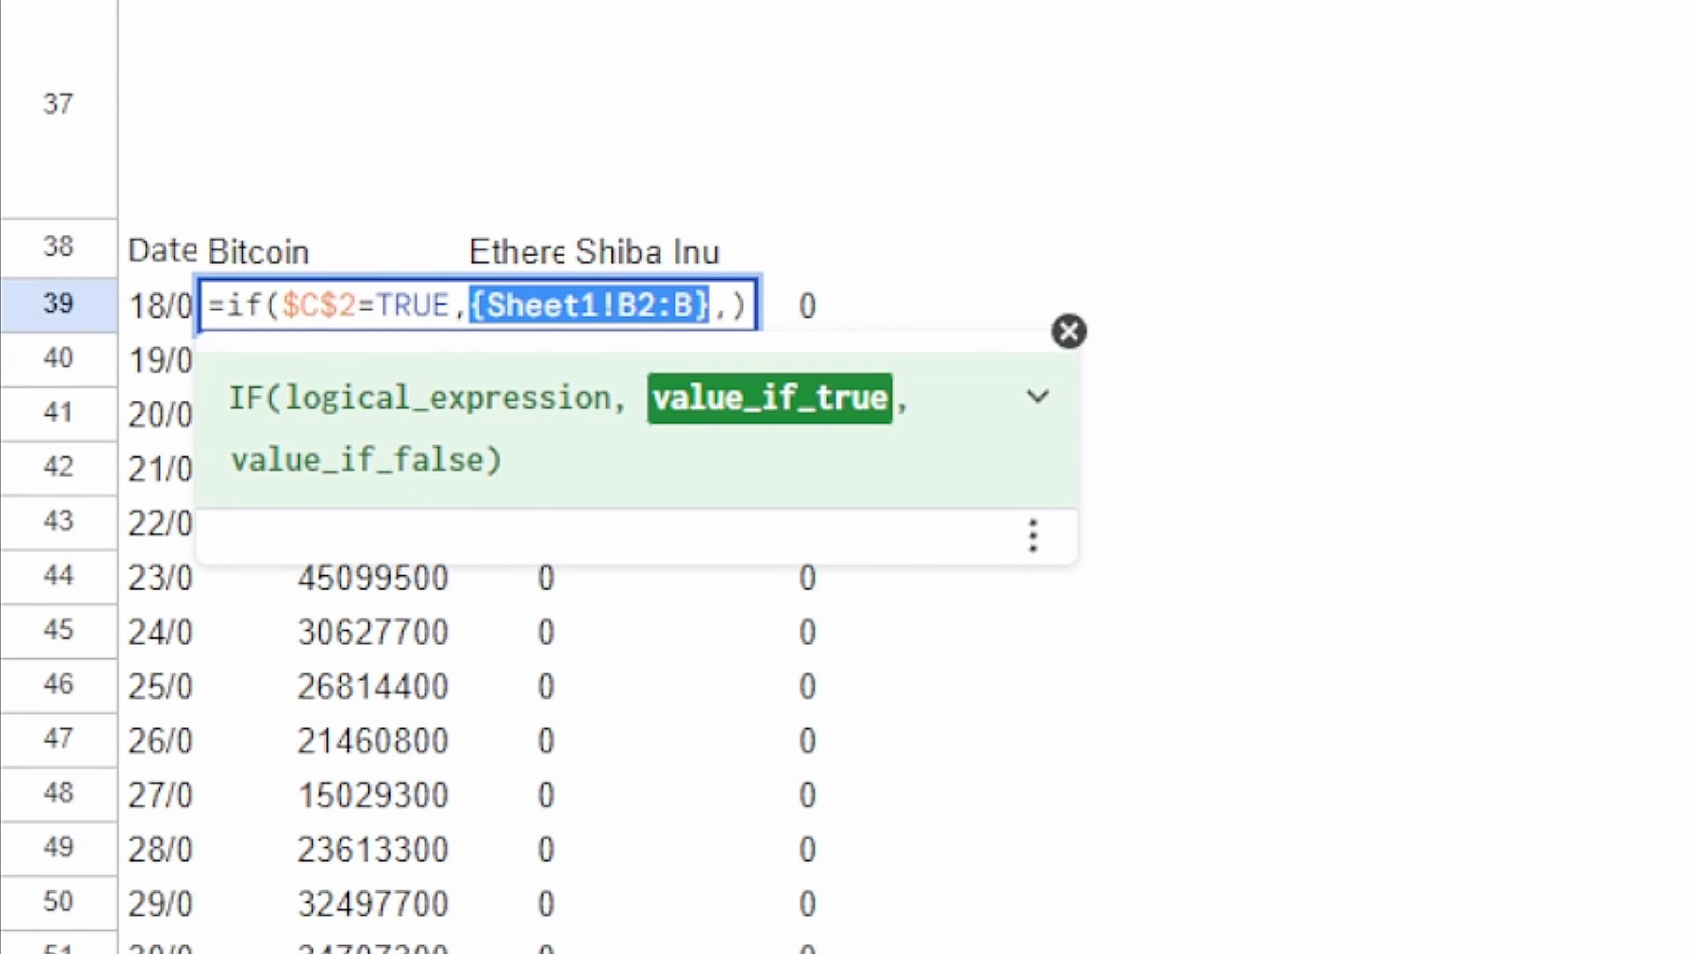
key("Escape")
Step: Trace the Sheet1!C2:C and Sheet1!D2:D ranges in the Ethereum and Shiba Inu formulas, then view Sheet1
left_click(636, 305)
left_click(552, 309)
double_click(555, 309)
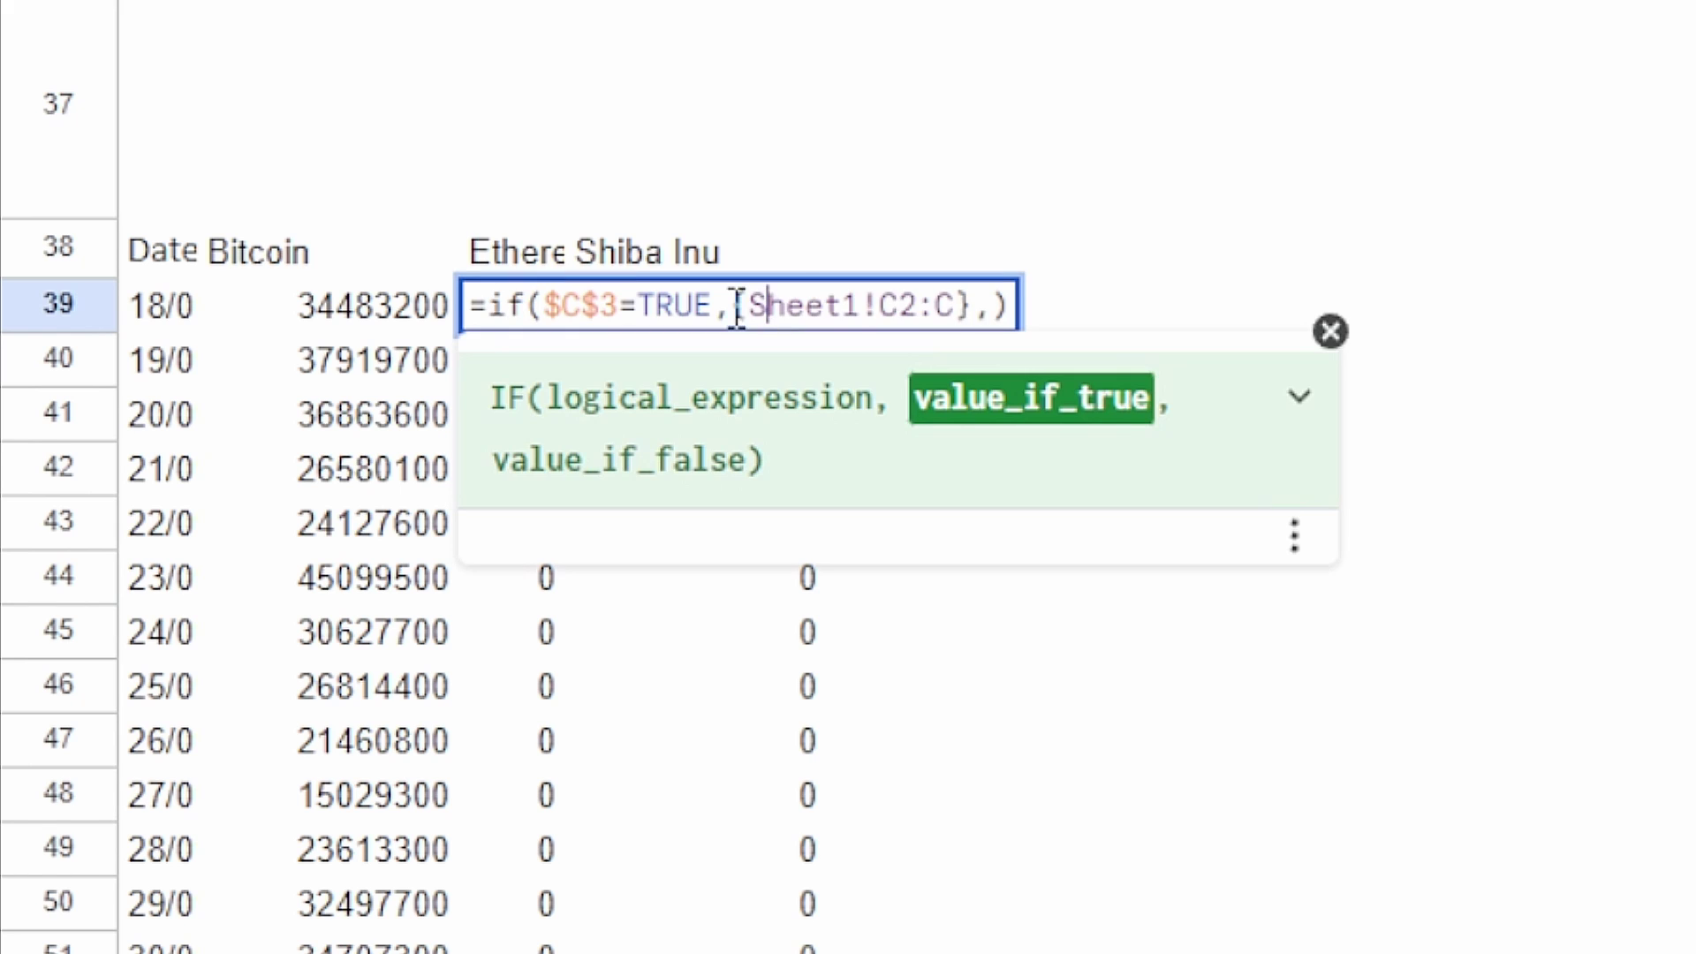
left_click_drag(749, 305, 961, 309)
key("Escape")
left_click(777, 333)
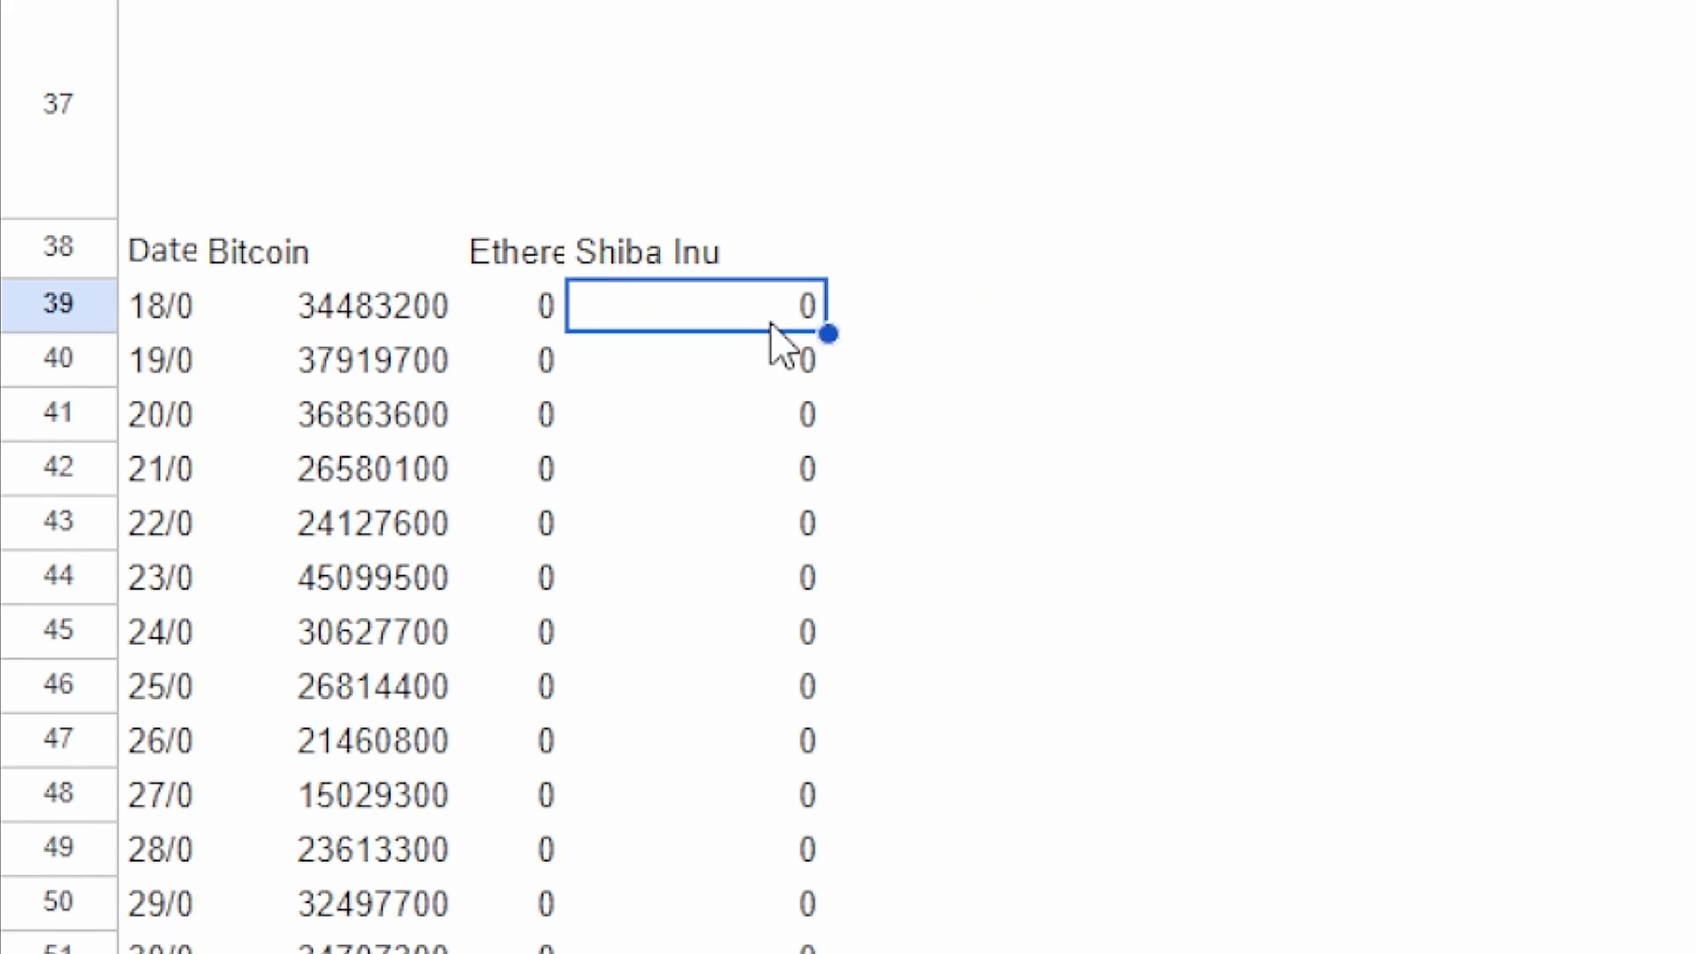
double_click(777, 333)
left_click_drag(853, 304, 1058, 305)
left_click(207, 935)
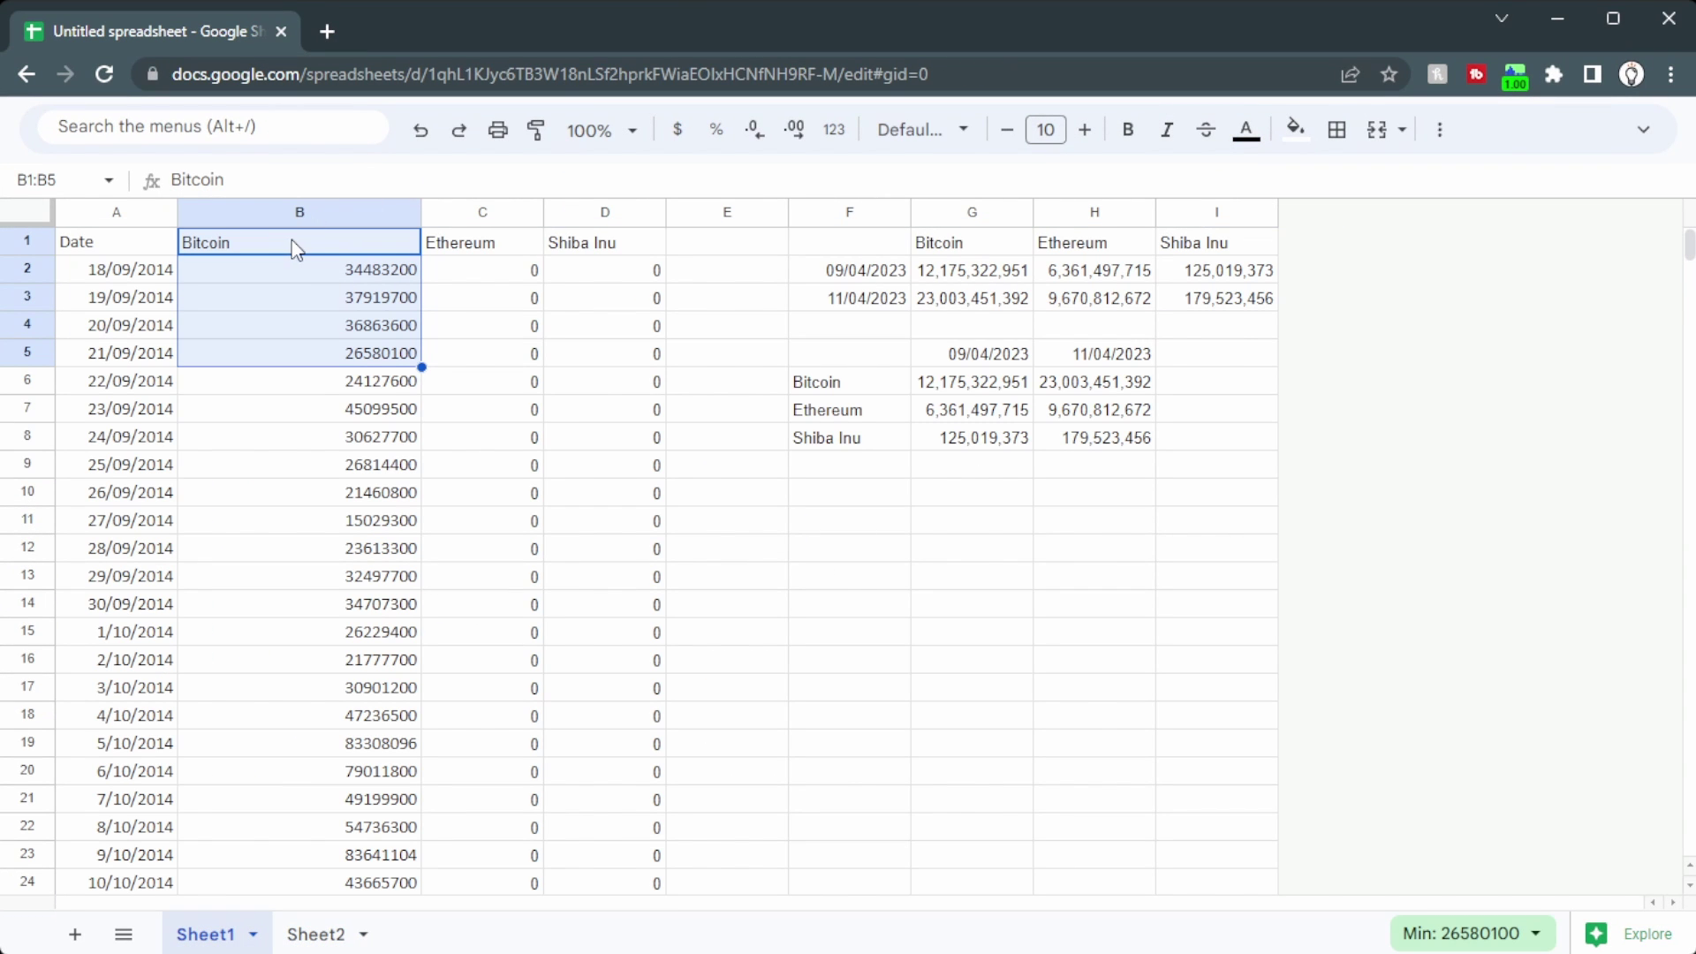
Step: On Sheet2, untick and retick the Ethereum, Shiba Inu and Bitcoin checkboxes to hide and restore their data
left_click(489, 210)
left_click(597, 210)
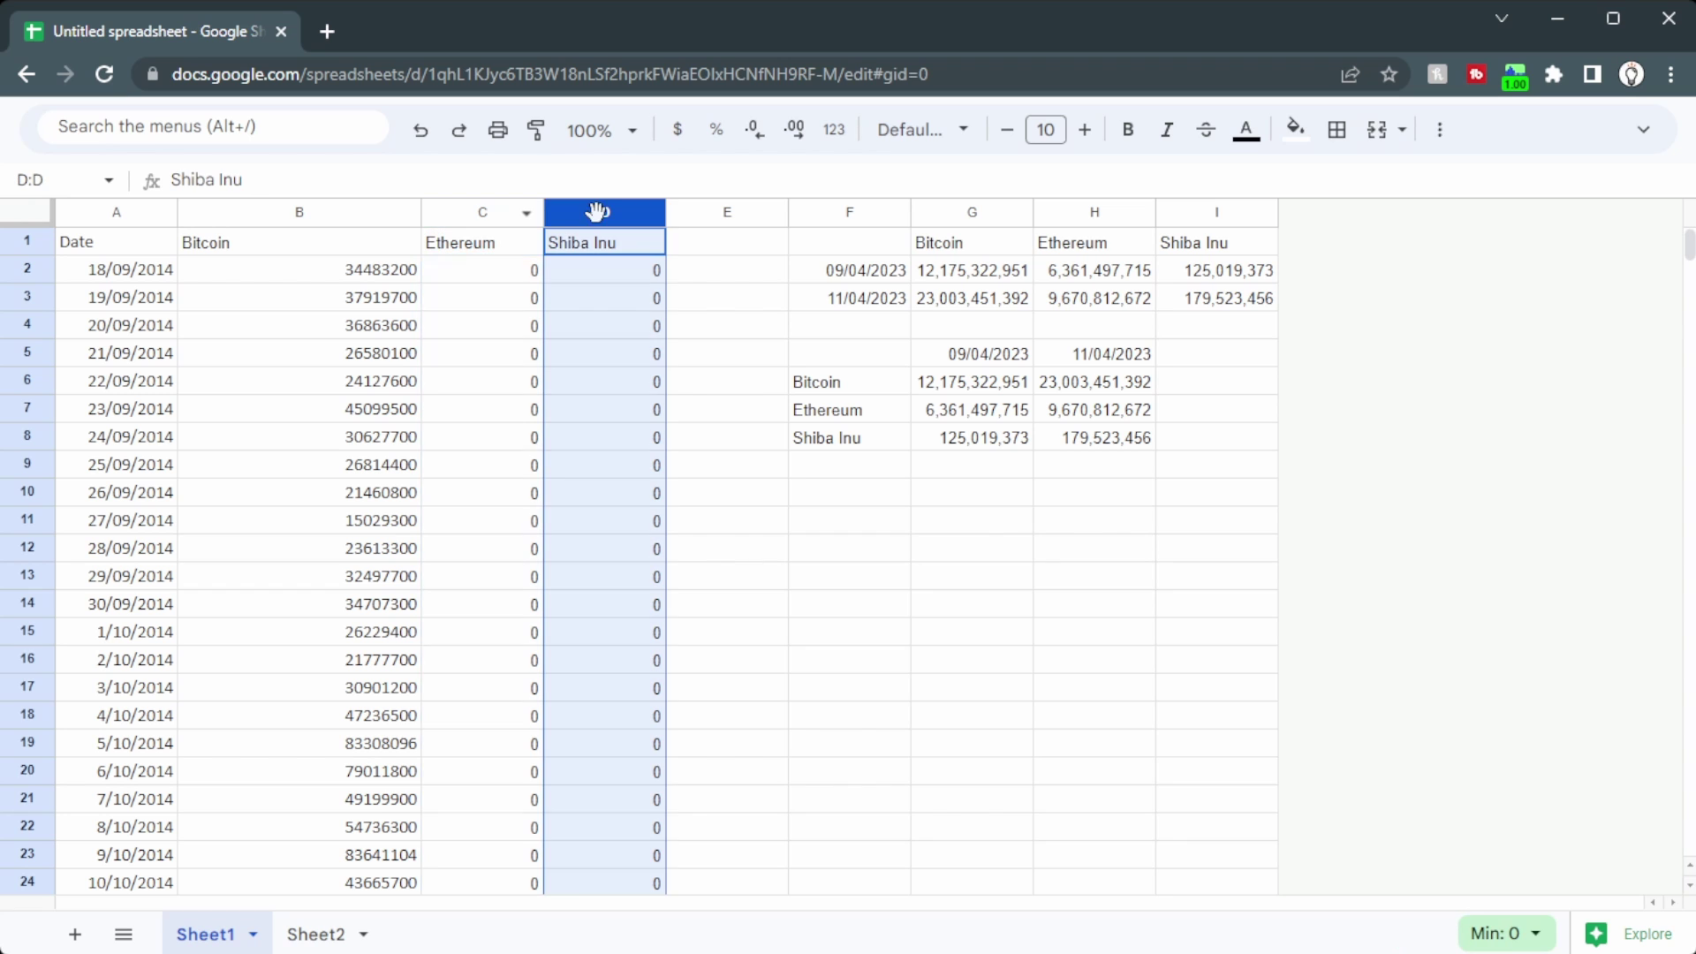
left_click(315, 934)
left_click(240, 289)
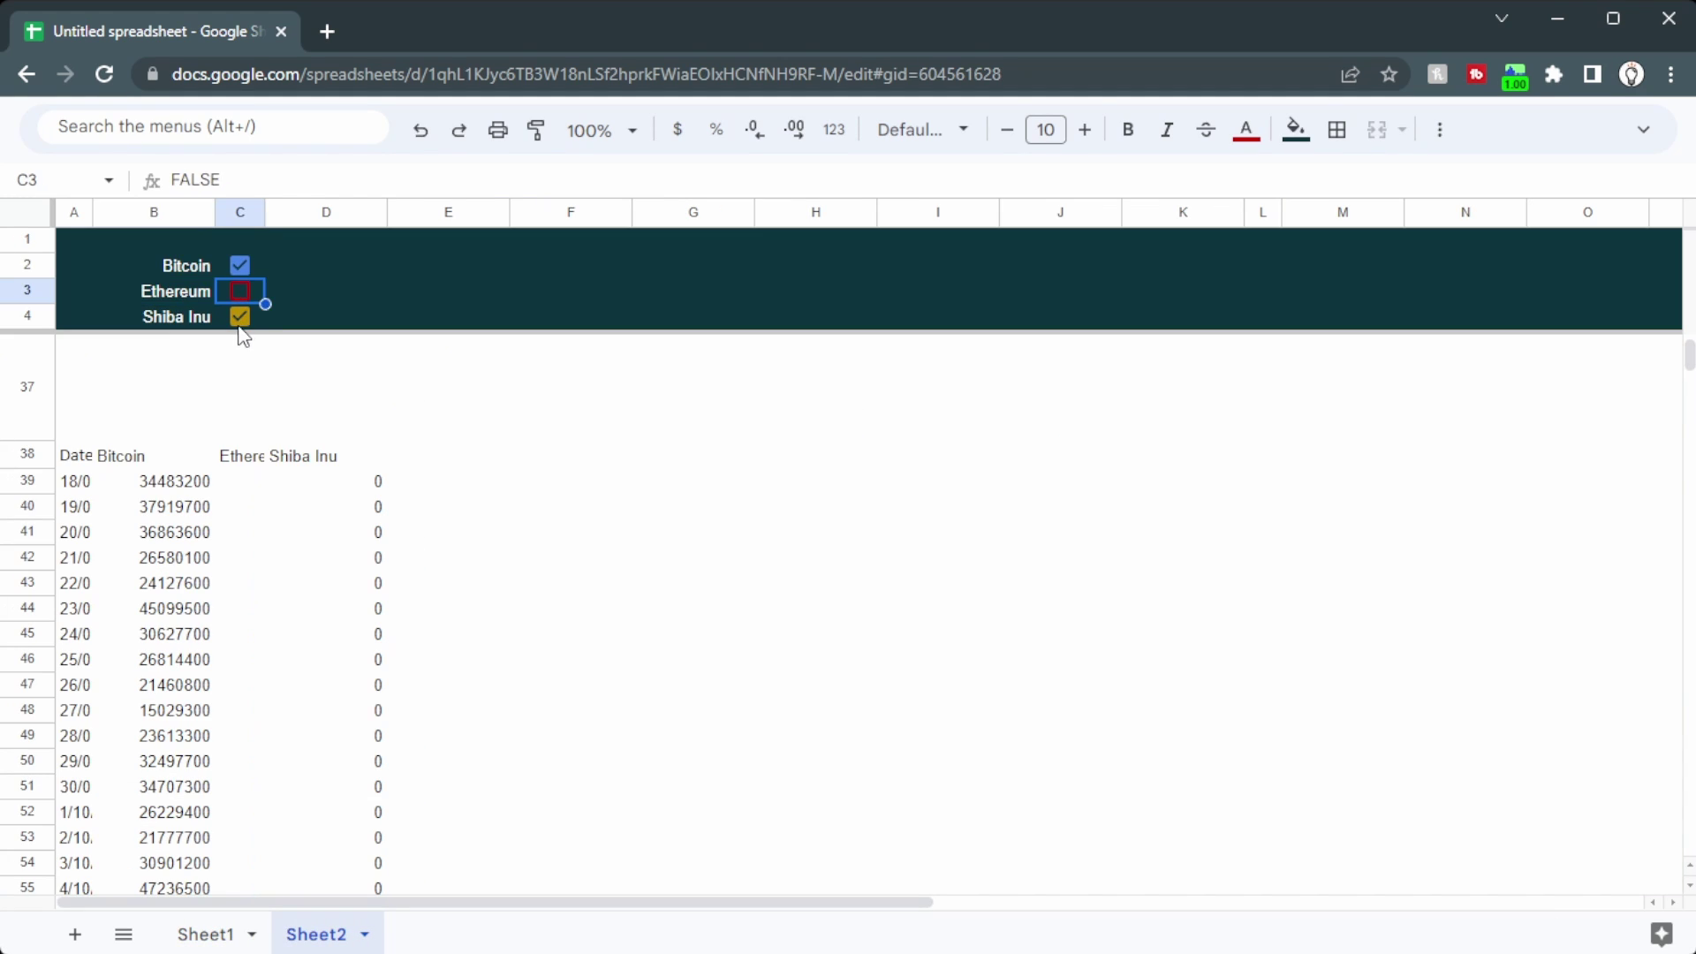
left_click(240, 316)
left_click(239, 317)
left_click(240, 292)
left_click(238, 261)
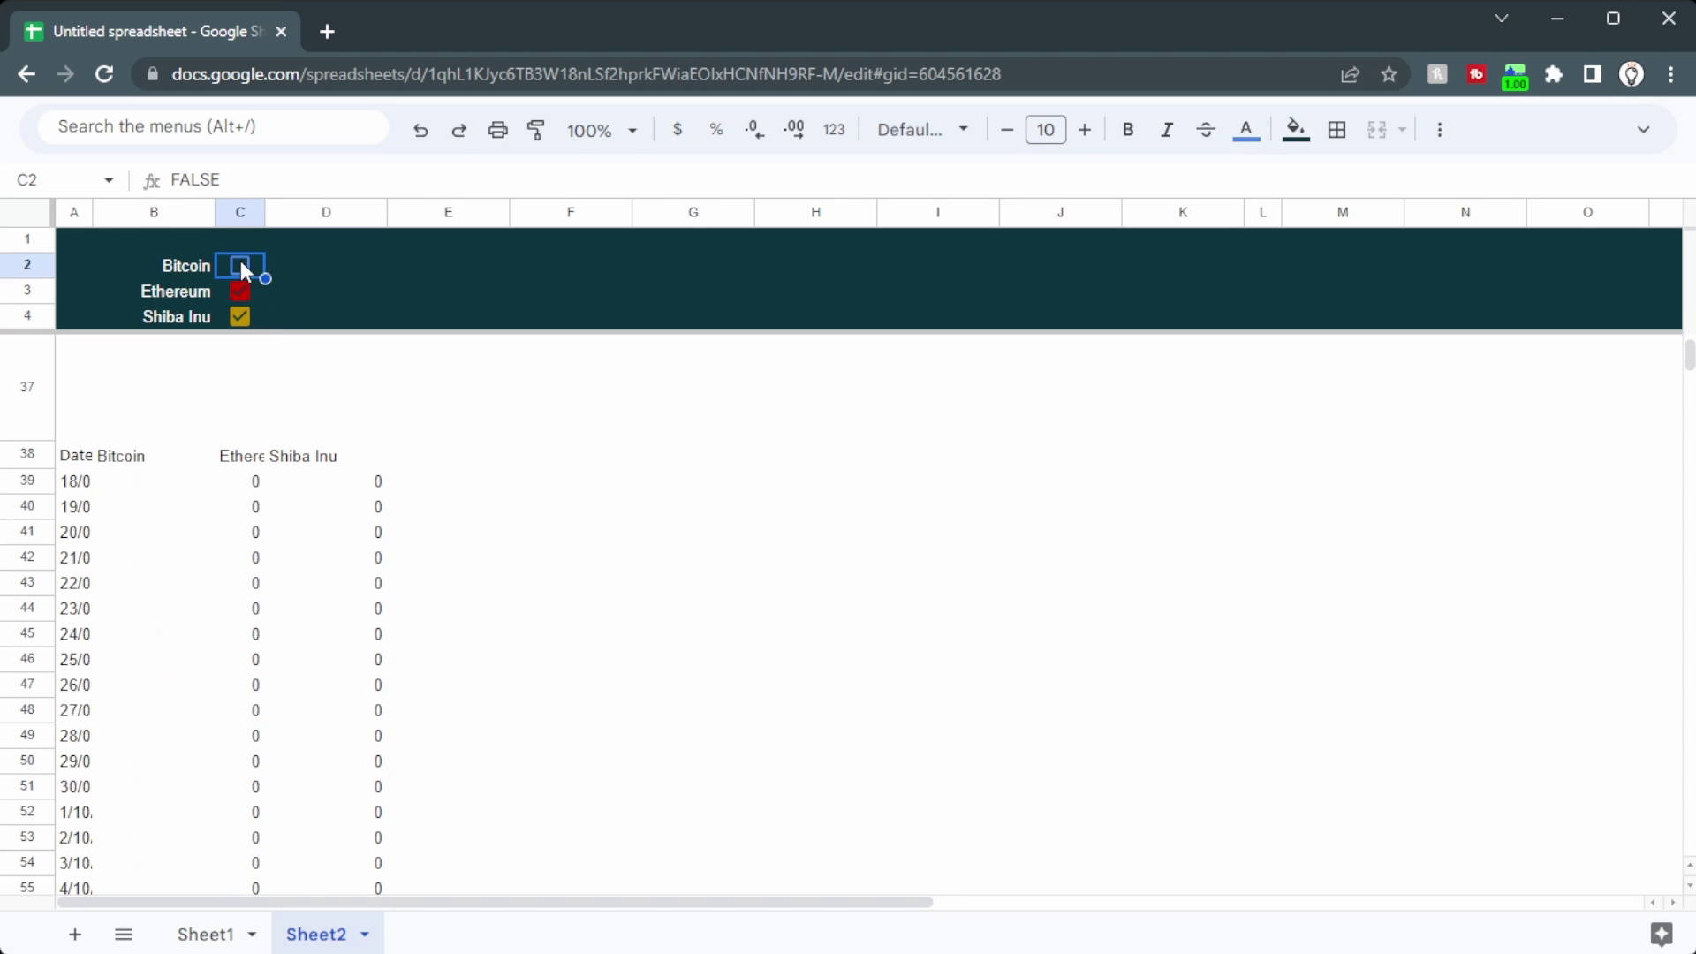
left_click(241, 260)
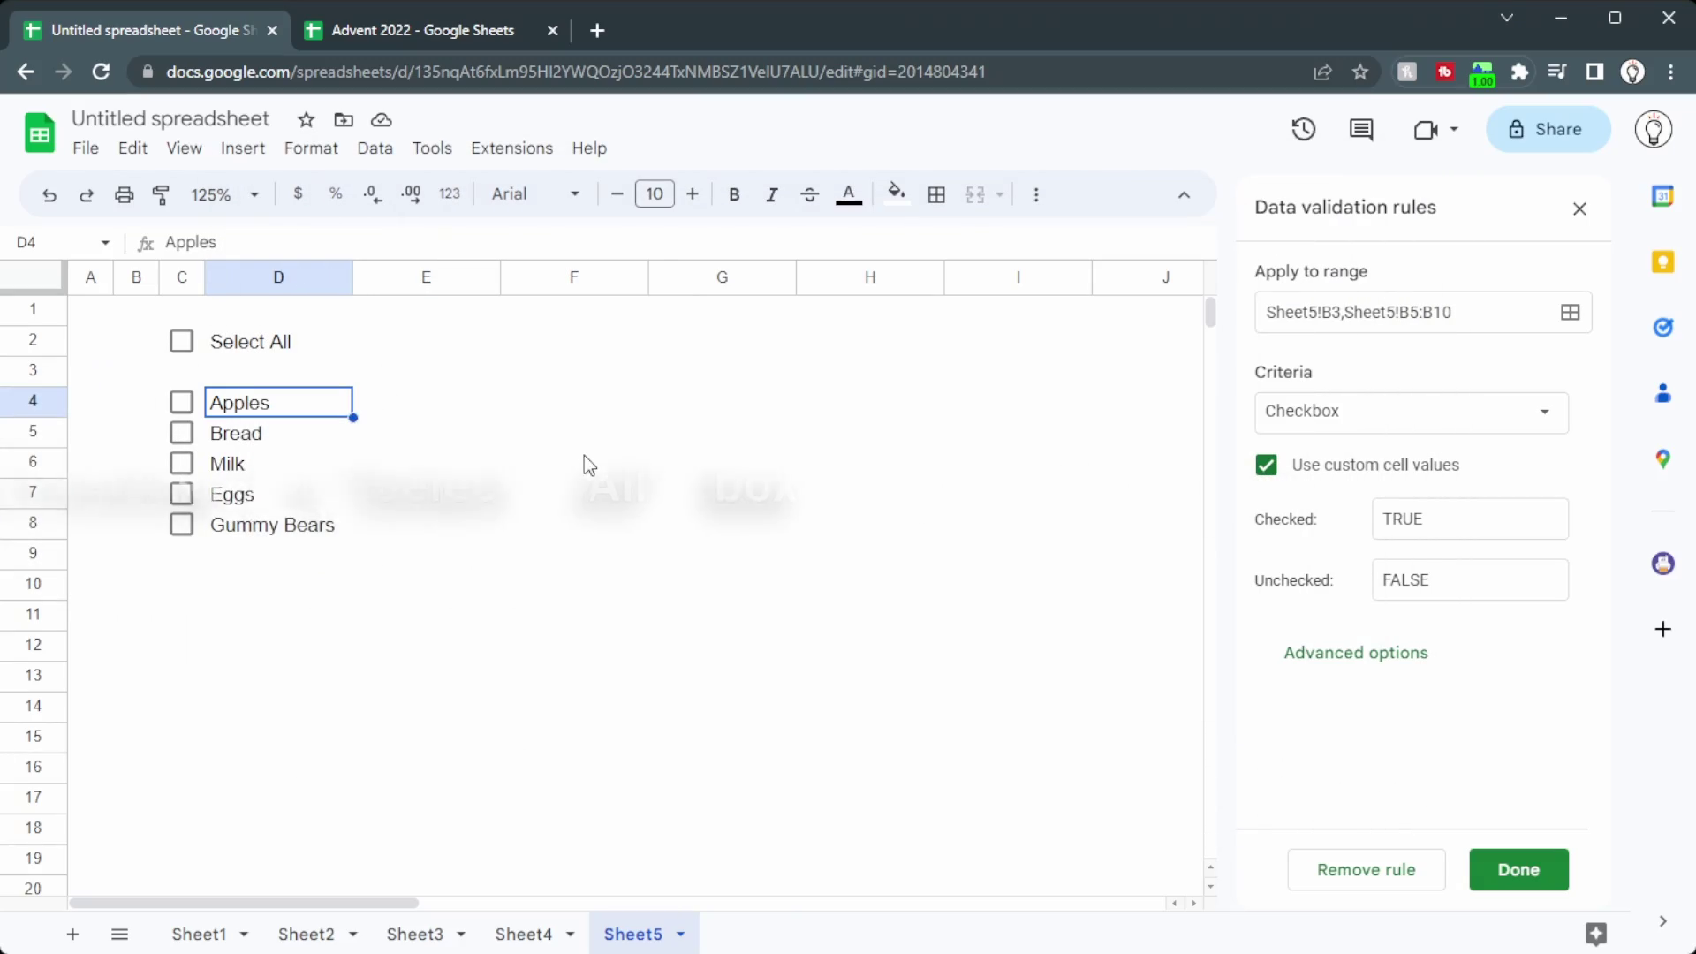
Step: Toggle the five item boxes in C4:C8 with Space, then tick Select All in C2
left_click_drag(198, 404, 198, 523)
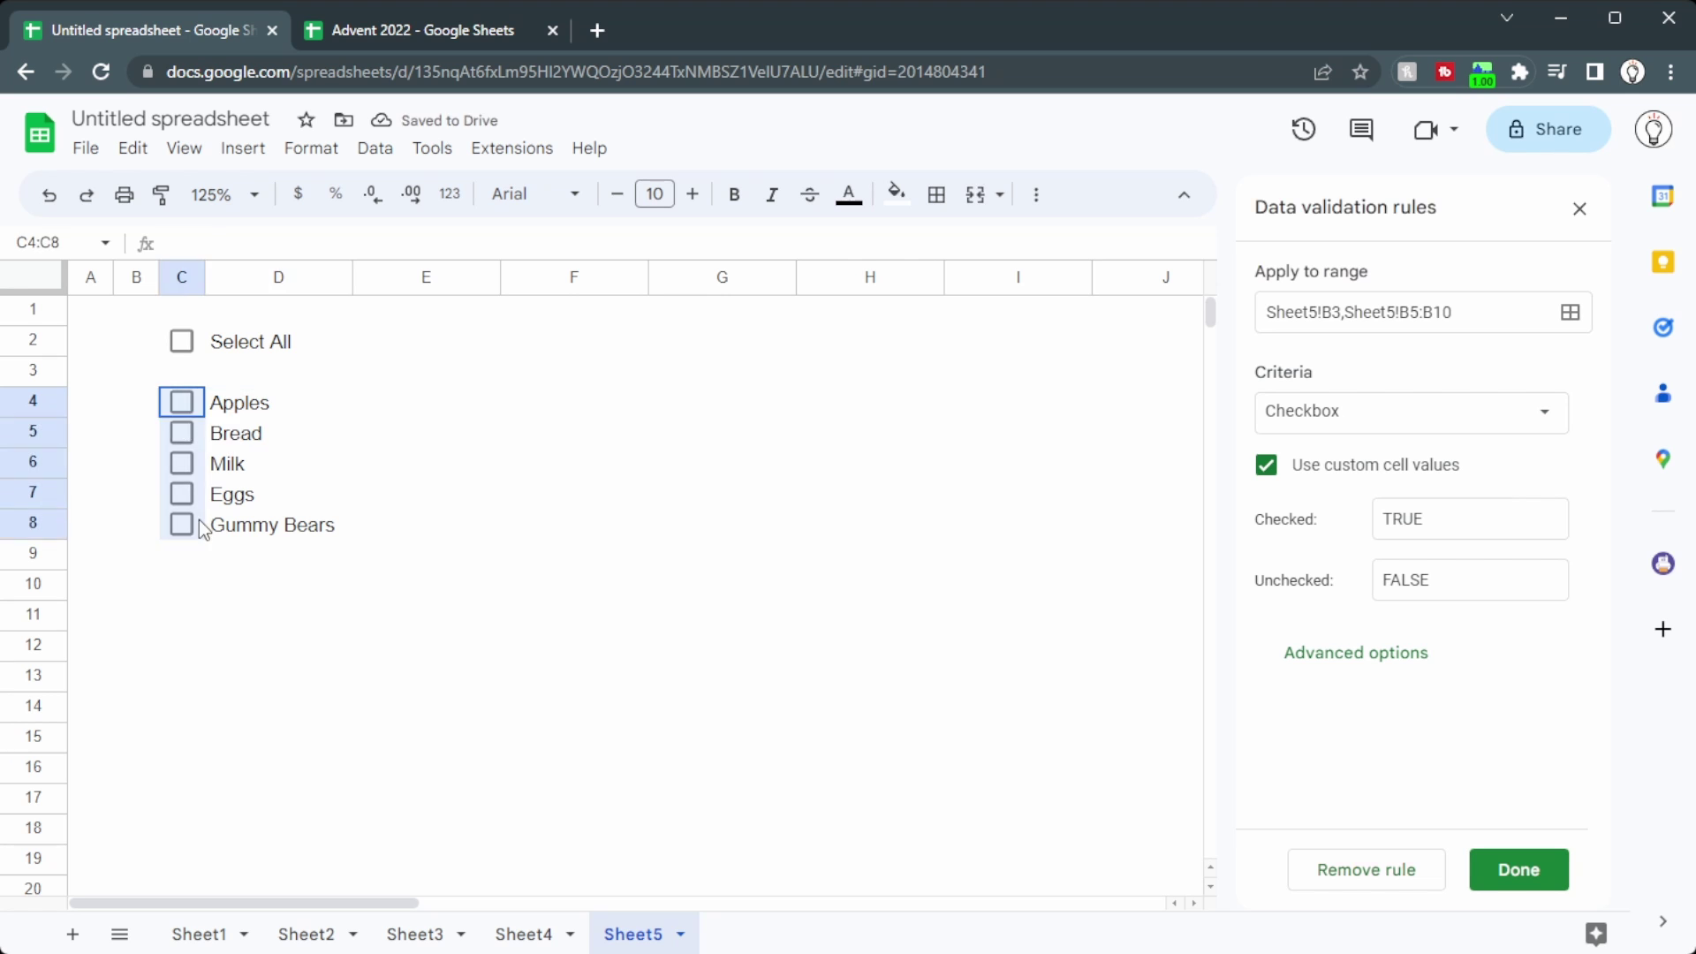
key("space")
key("Delete")
left_click(465, 510)
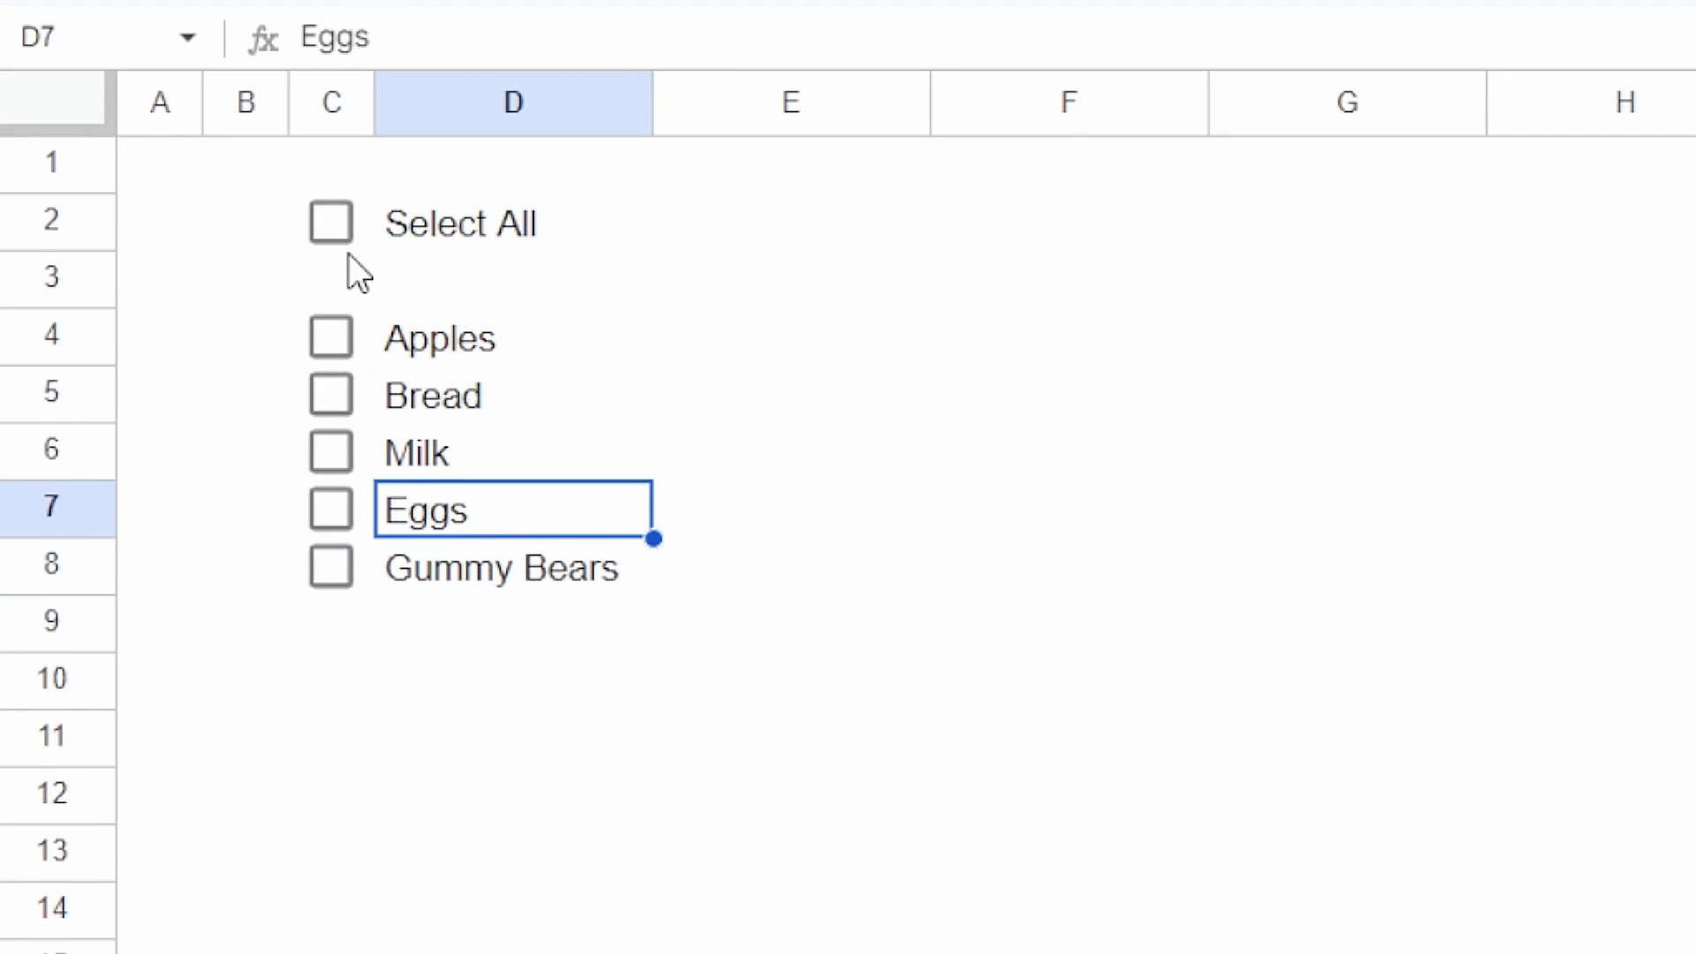
left_click(334, 223)
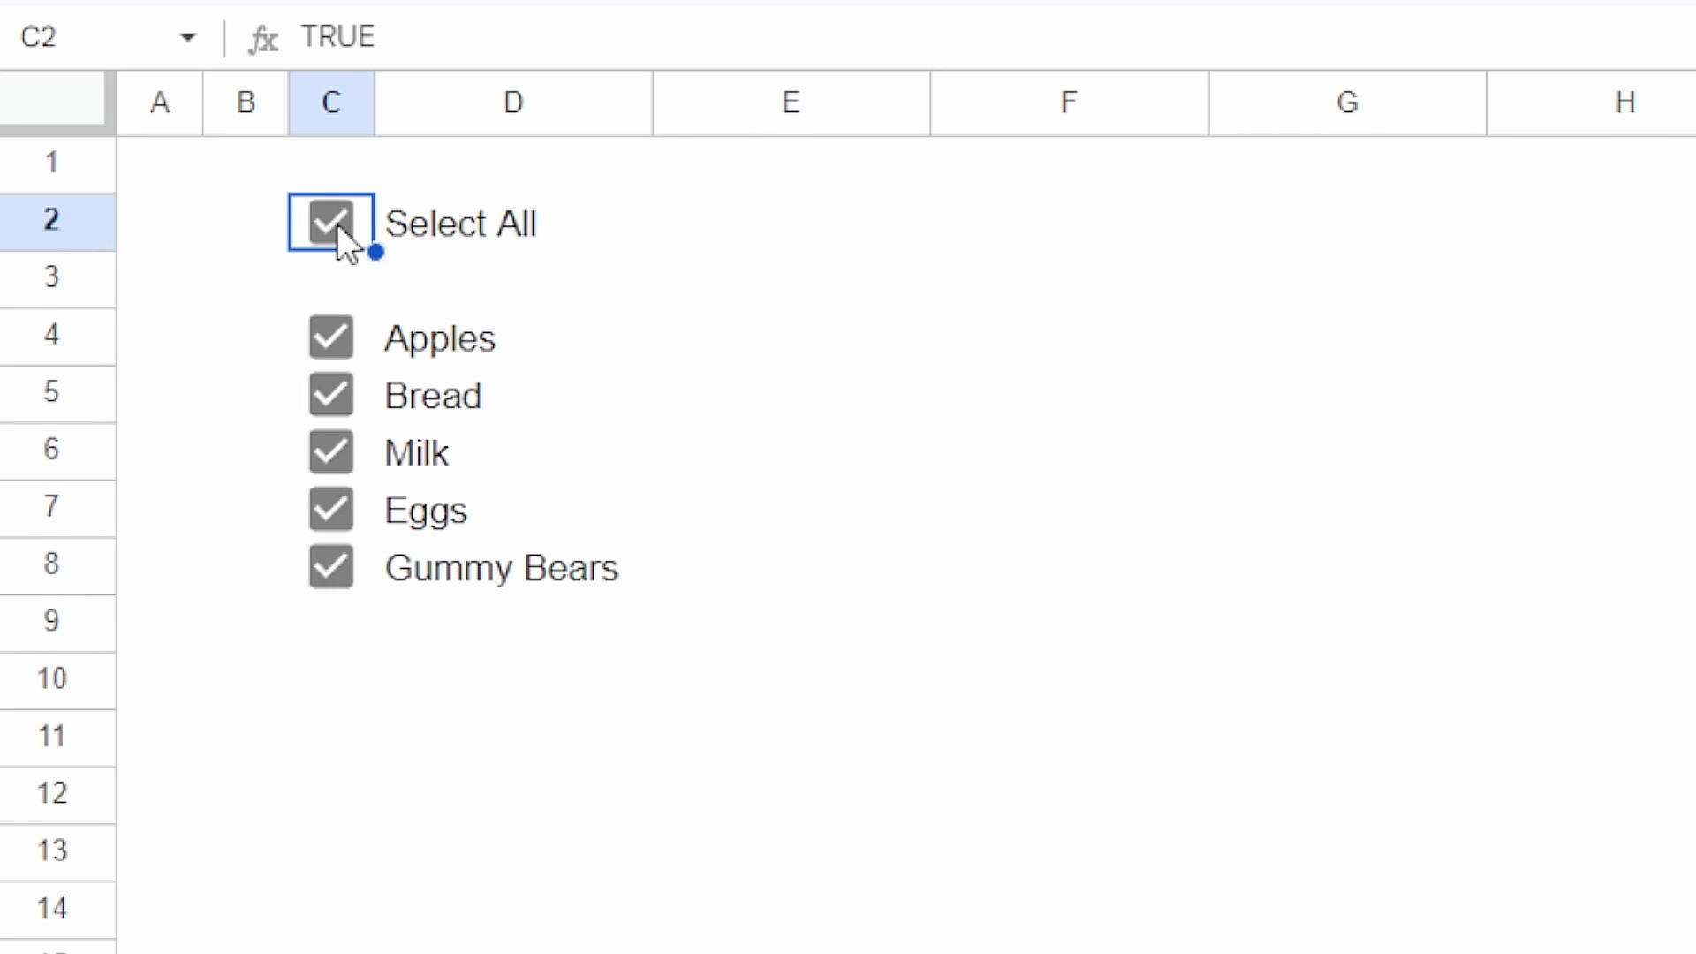
Step: Clear Select All and inspect the iferror formula behind C3
key("Down")
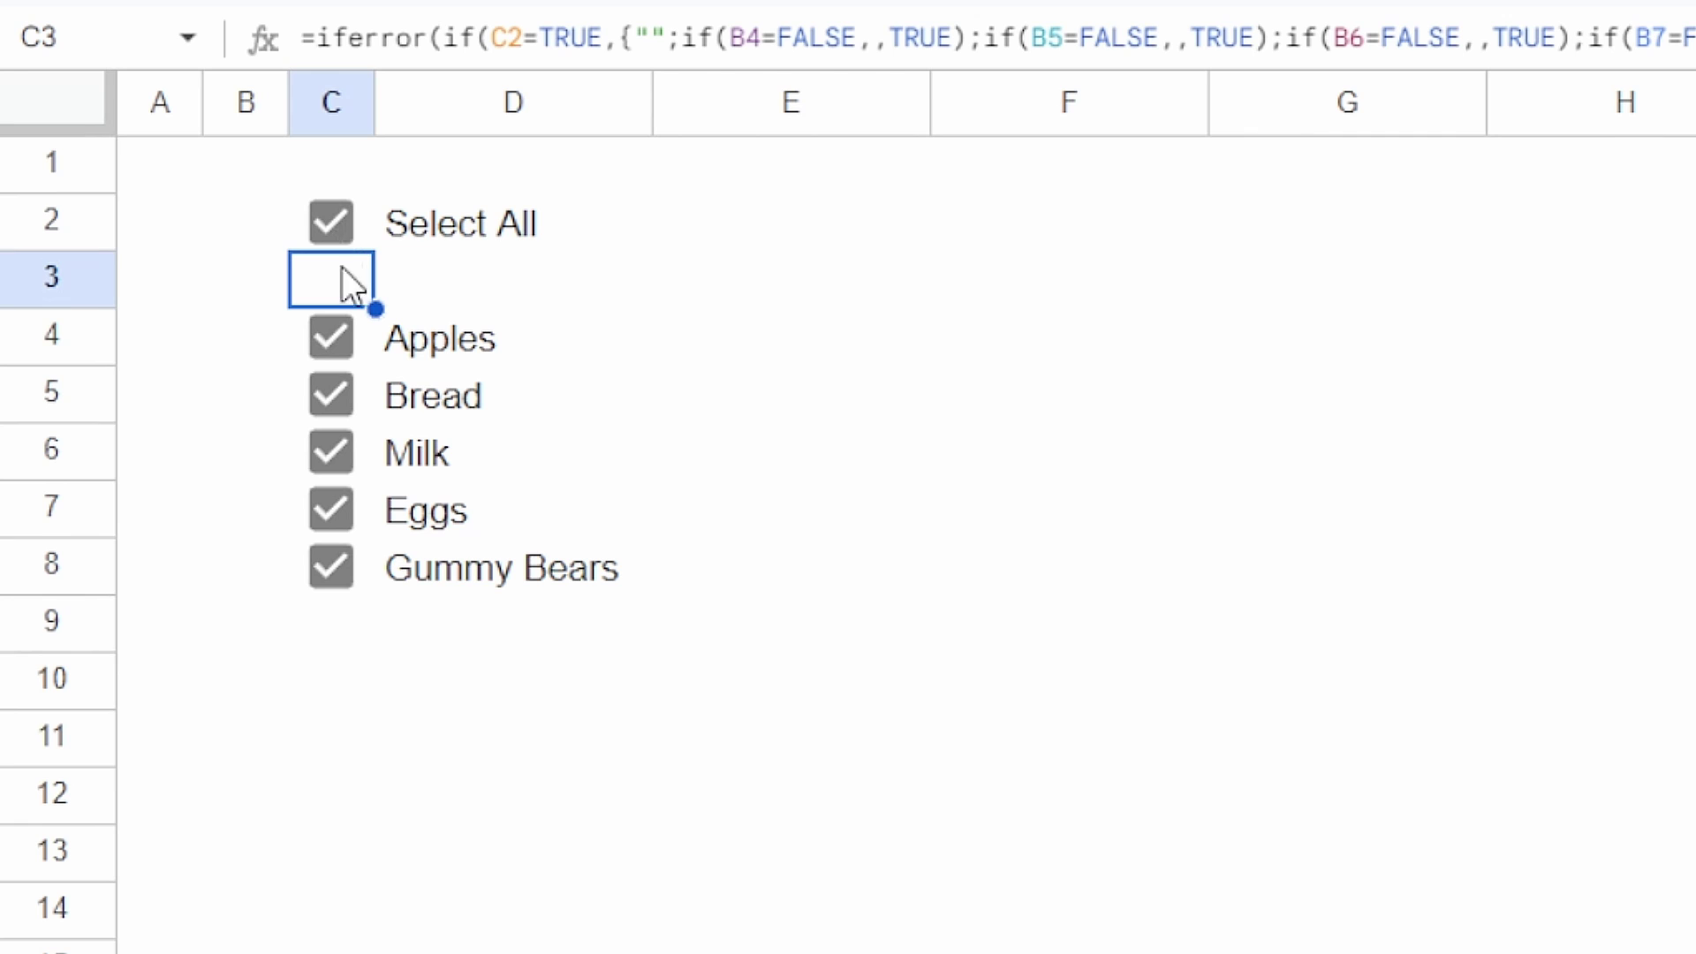
left_click(343, 210)
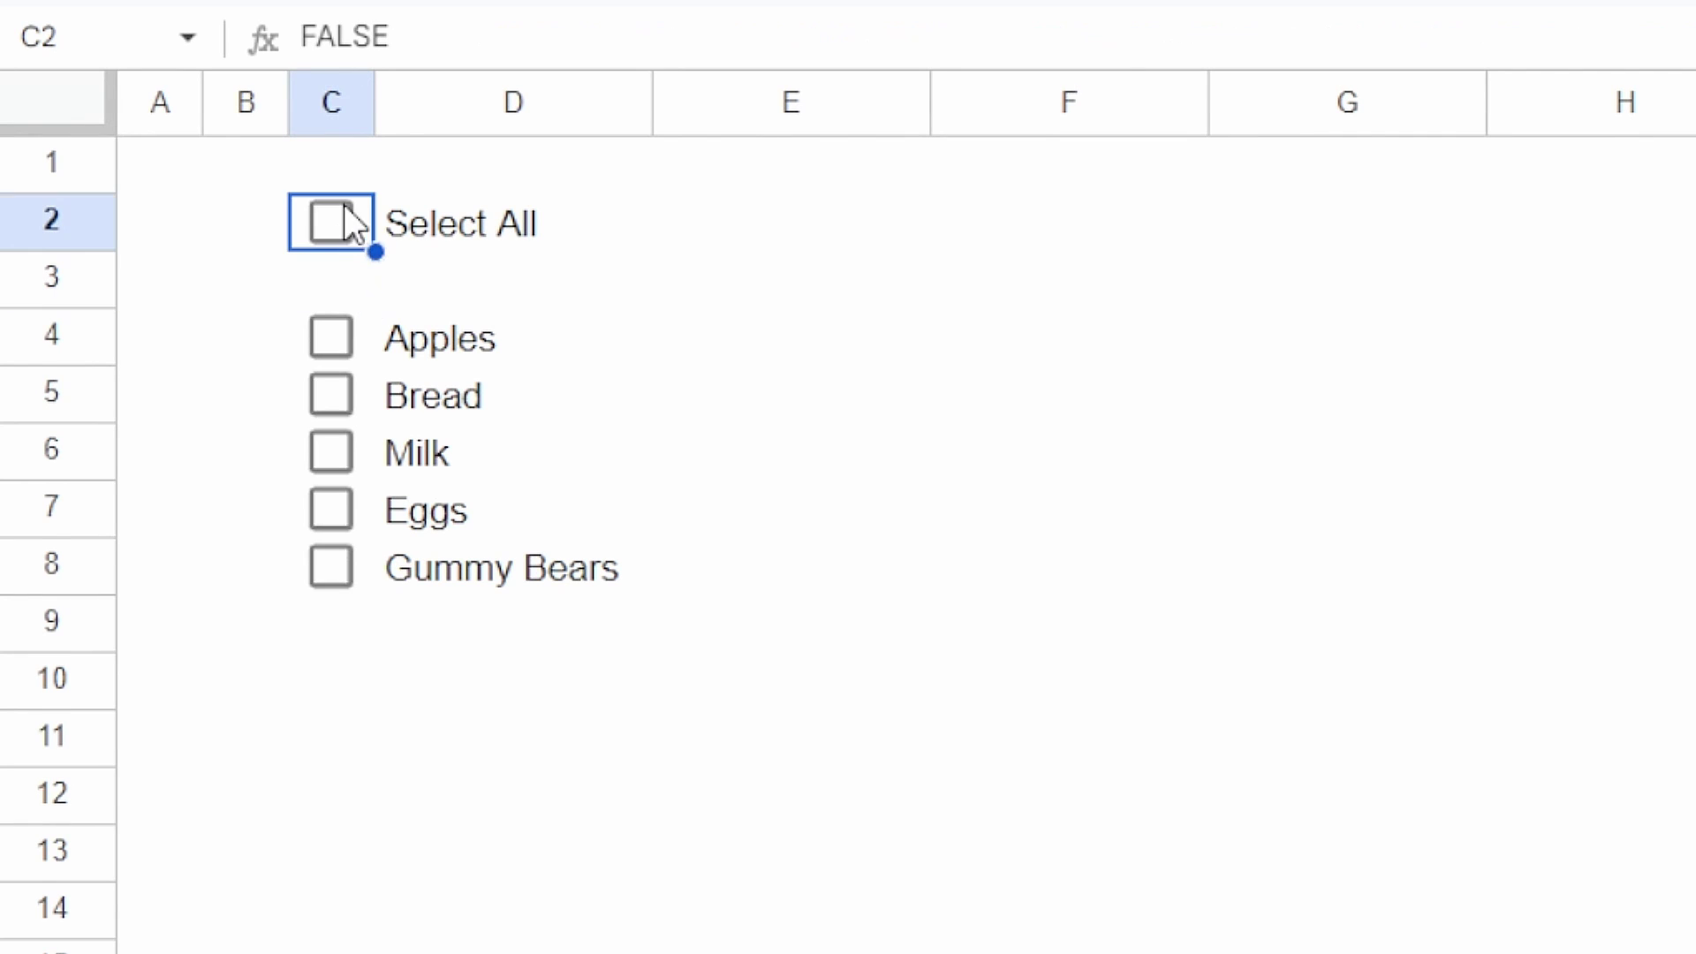
left_click(325, 262)
left_click(439, 42)
scroll(439, 44, "down", 1)
double_click(318, 45)
left_click_drag(416, 44, 332, 44)
left_click_drag(317, 281, 477, 281)
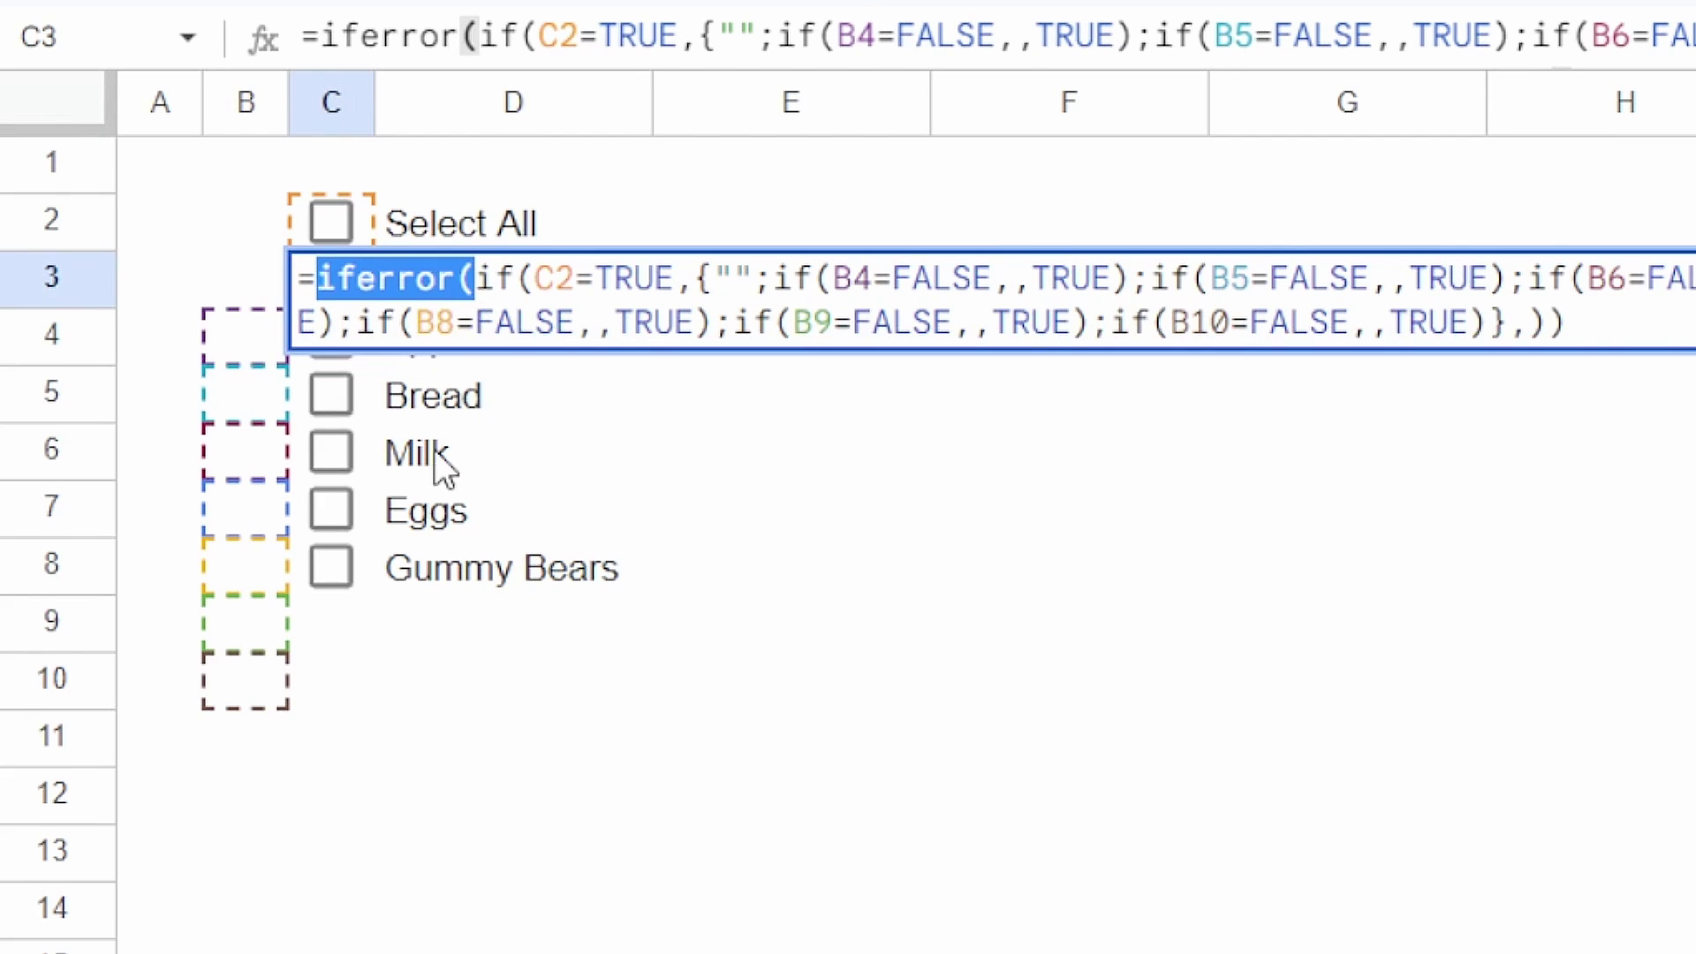
key("Escape")
Step: Tick Apples and Select All, then examine the if(C2=TRUE condition in C3's formula
left_click(341, 343)
left_click(341, 212)
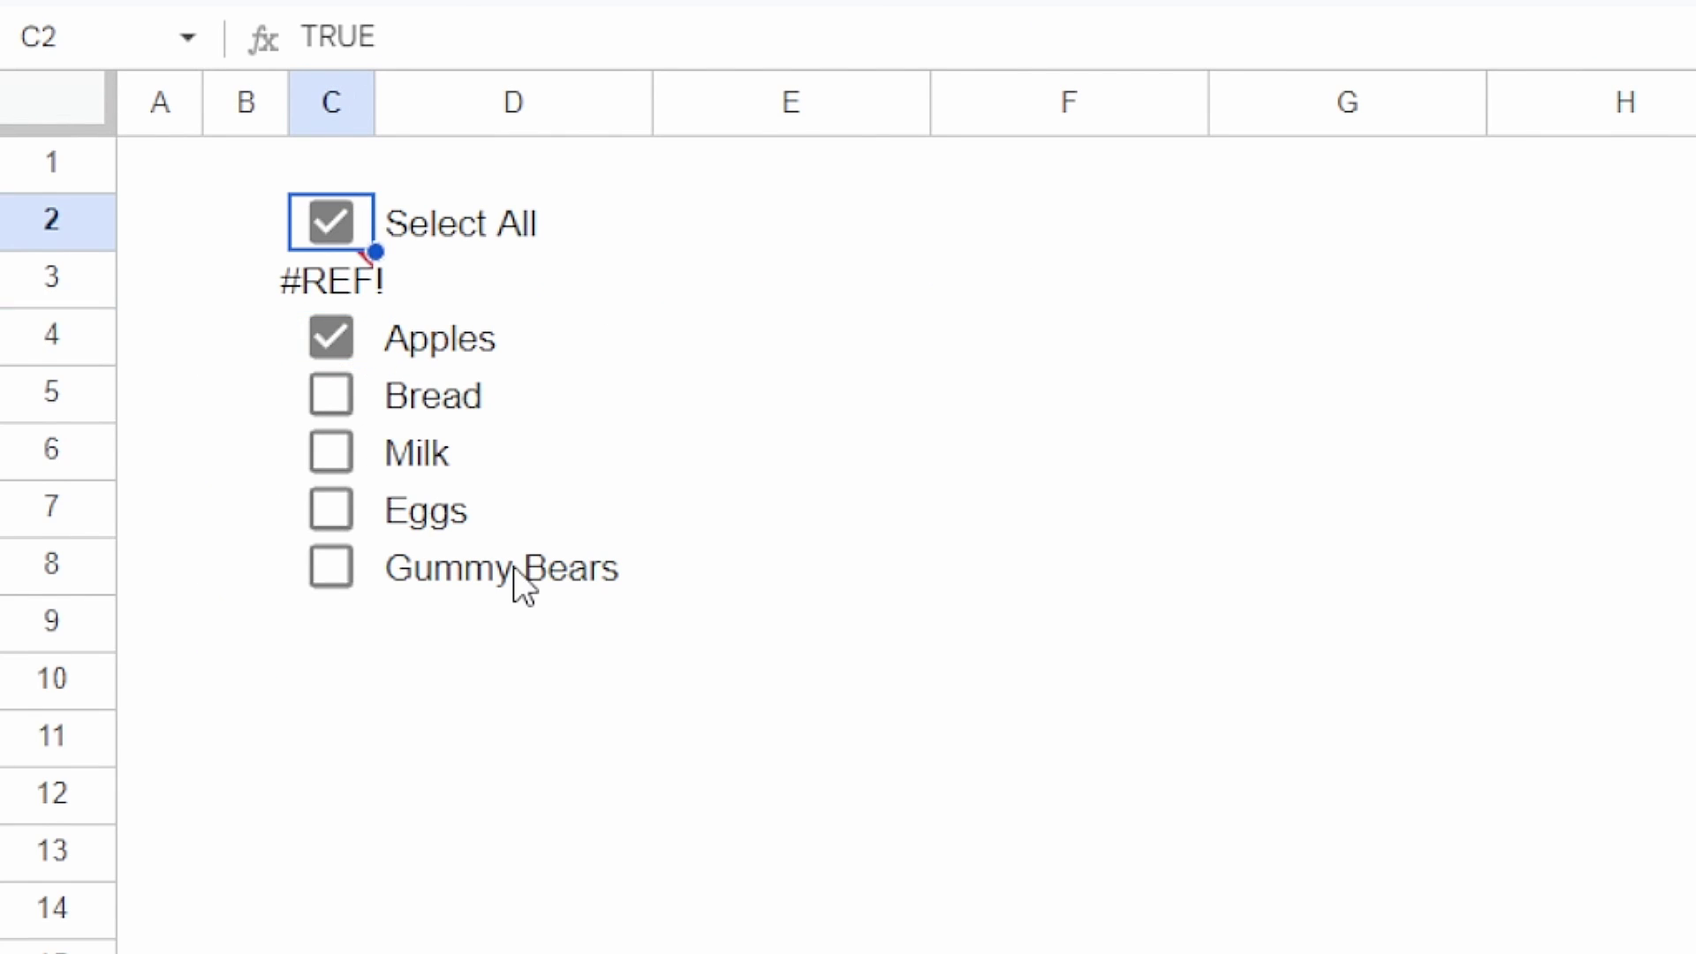
left_click(334, 334)
double_click(343, 301)
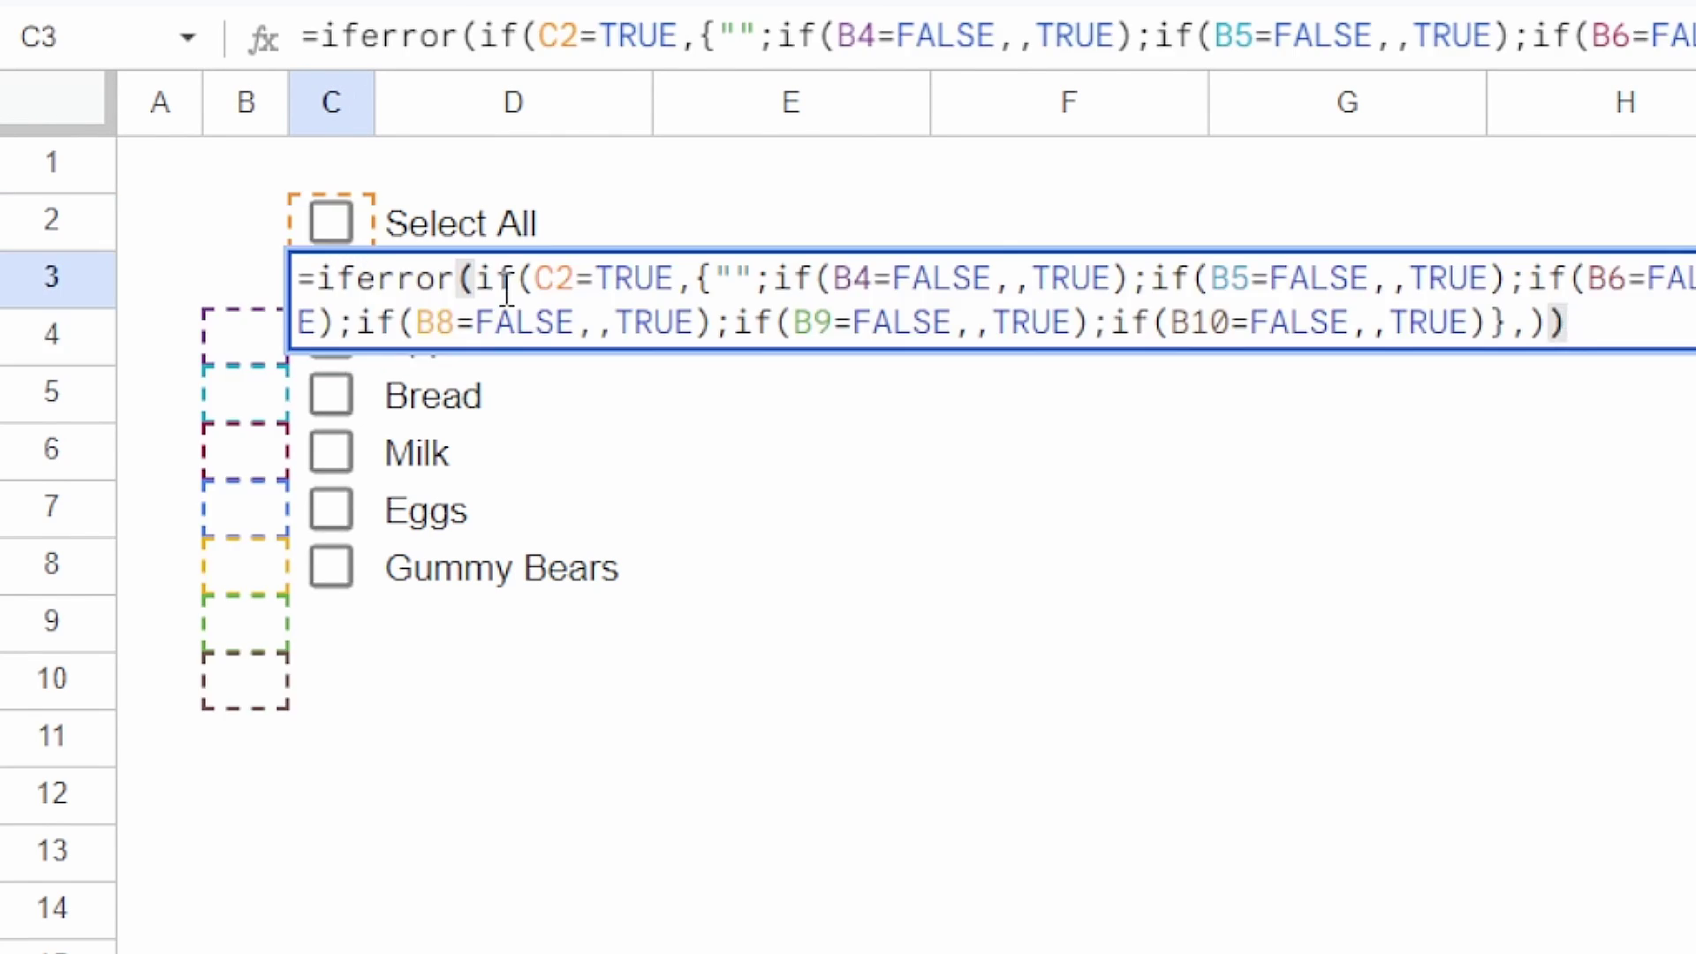
left_click_drag(477, 279, 1507, 326)
left_click(1525, 323)
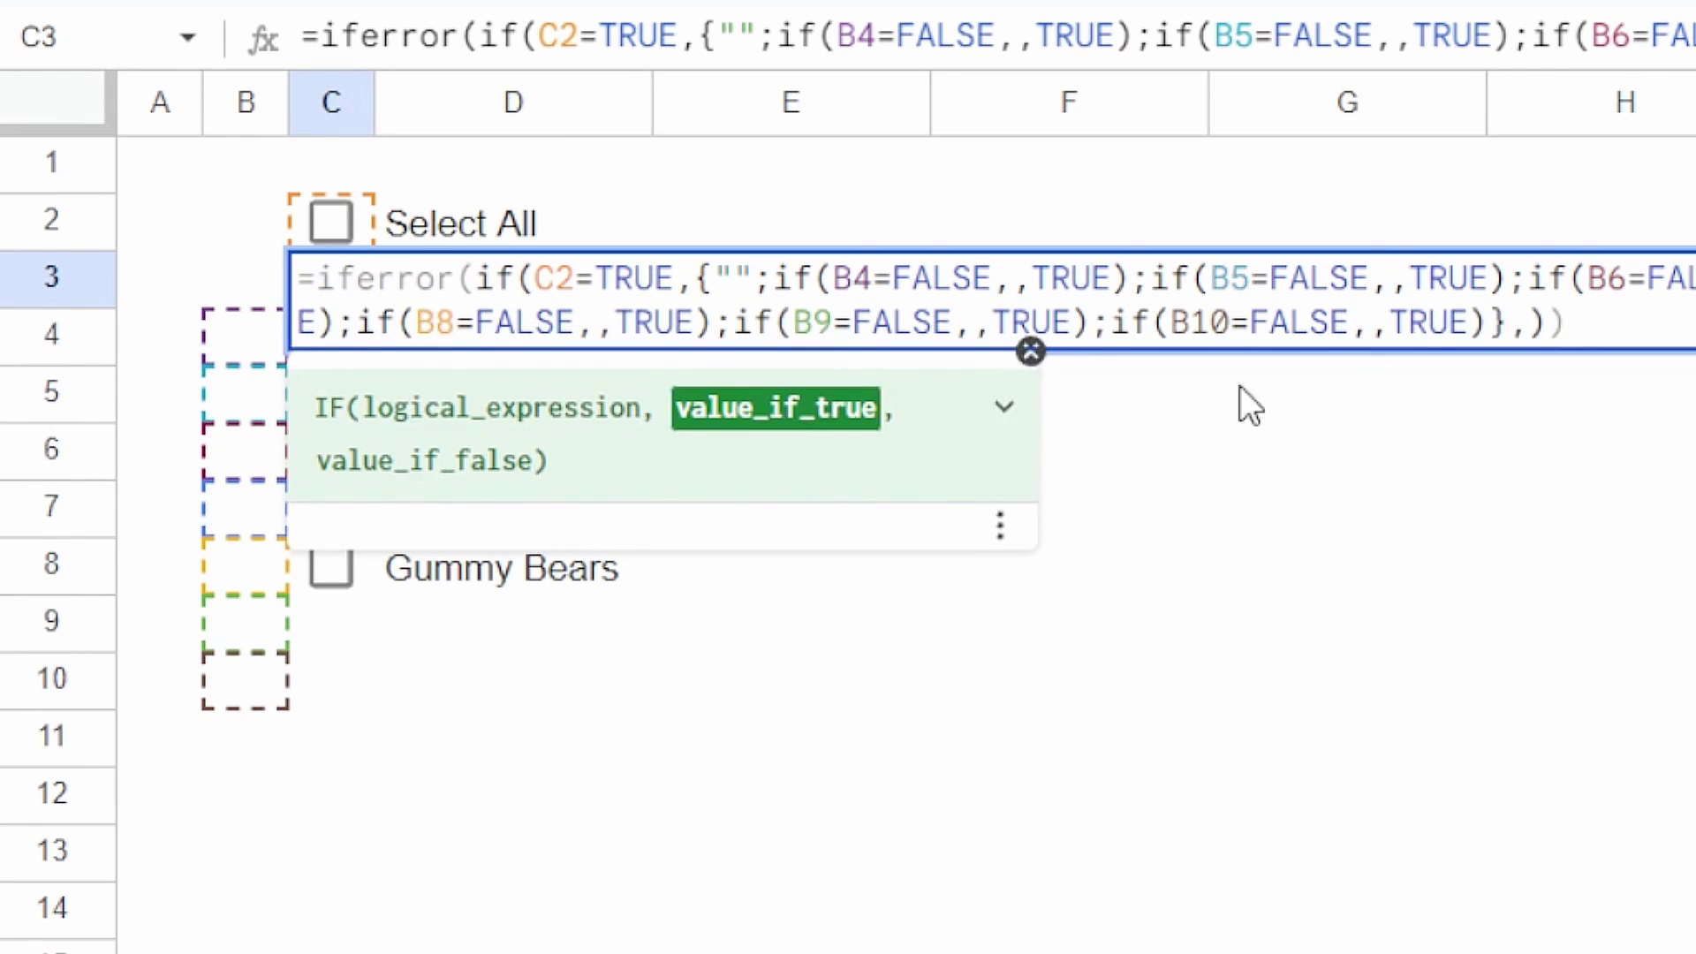
left_click(334, 239)
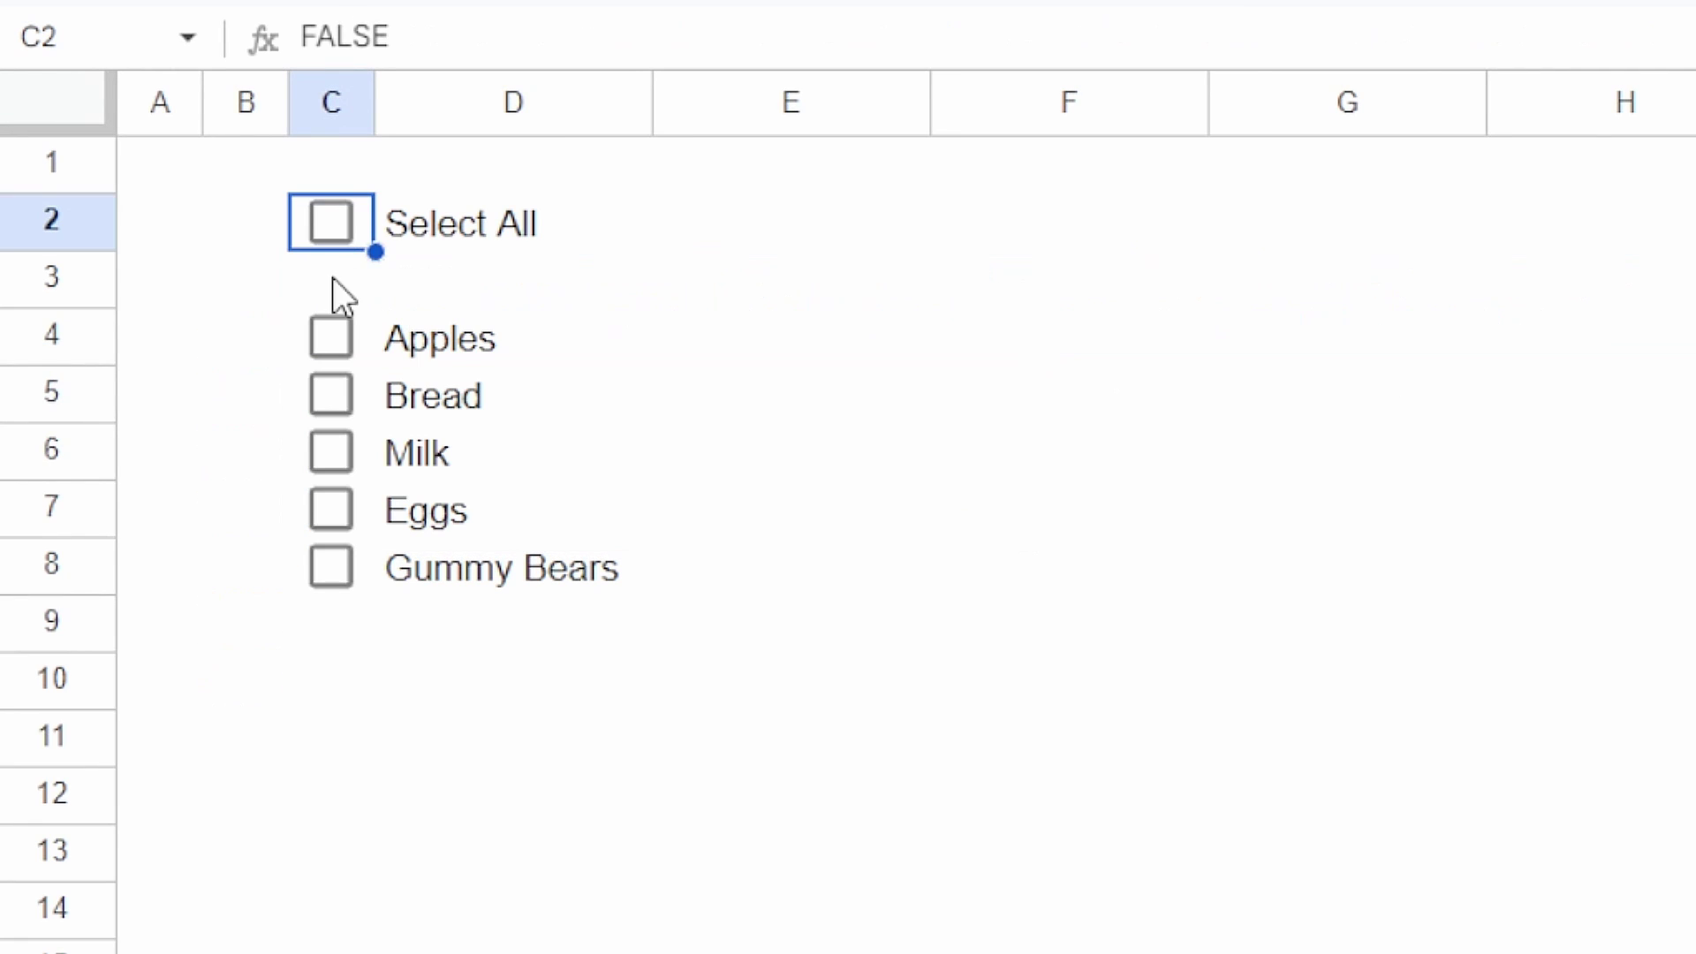
Step: Tick and untick Select All, then trace the array's opening and closing braces in C3's formula
left_click(347, 213)
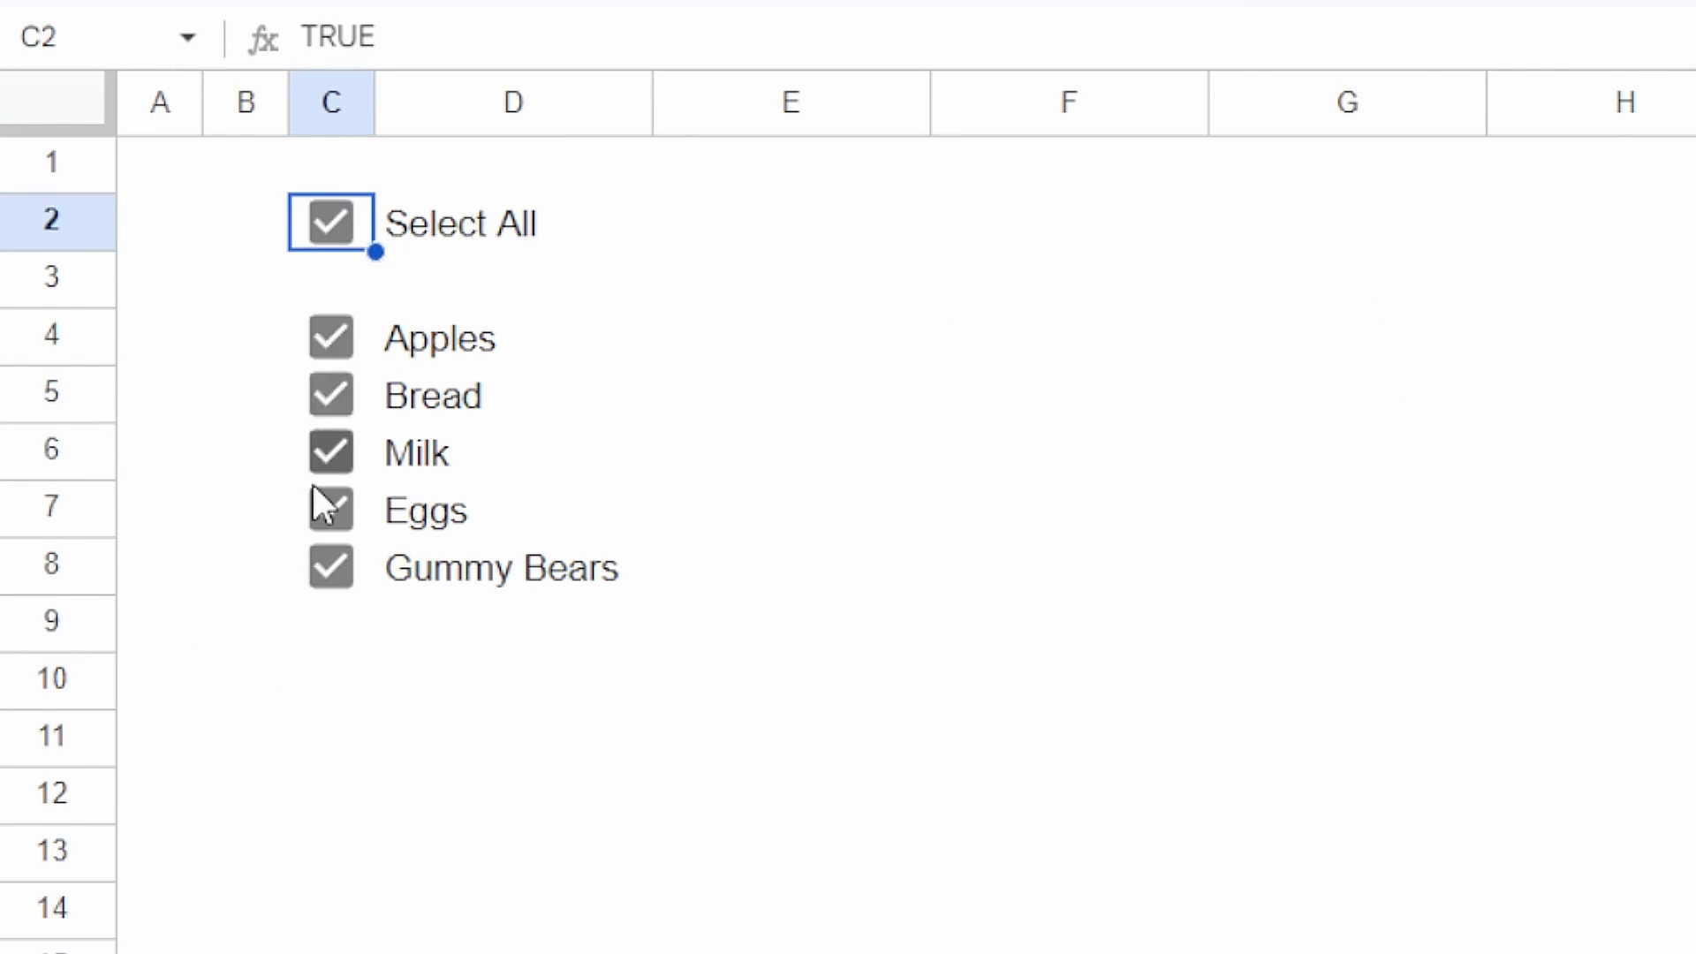
left_click(336, 219)
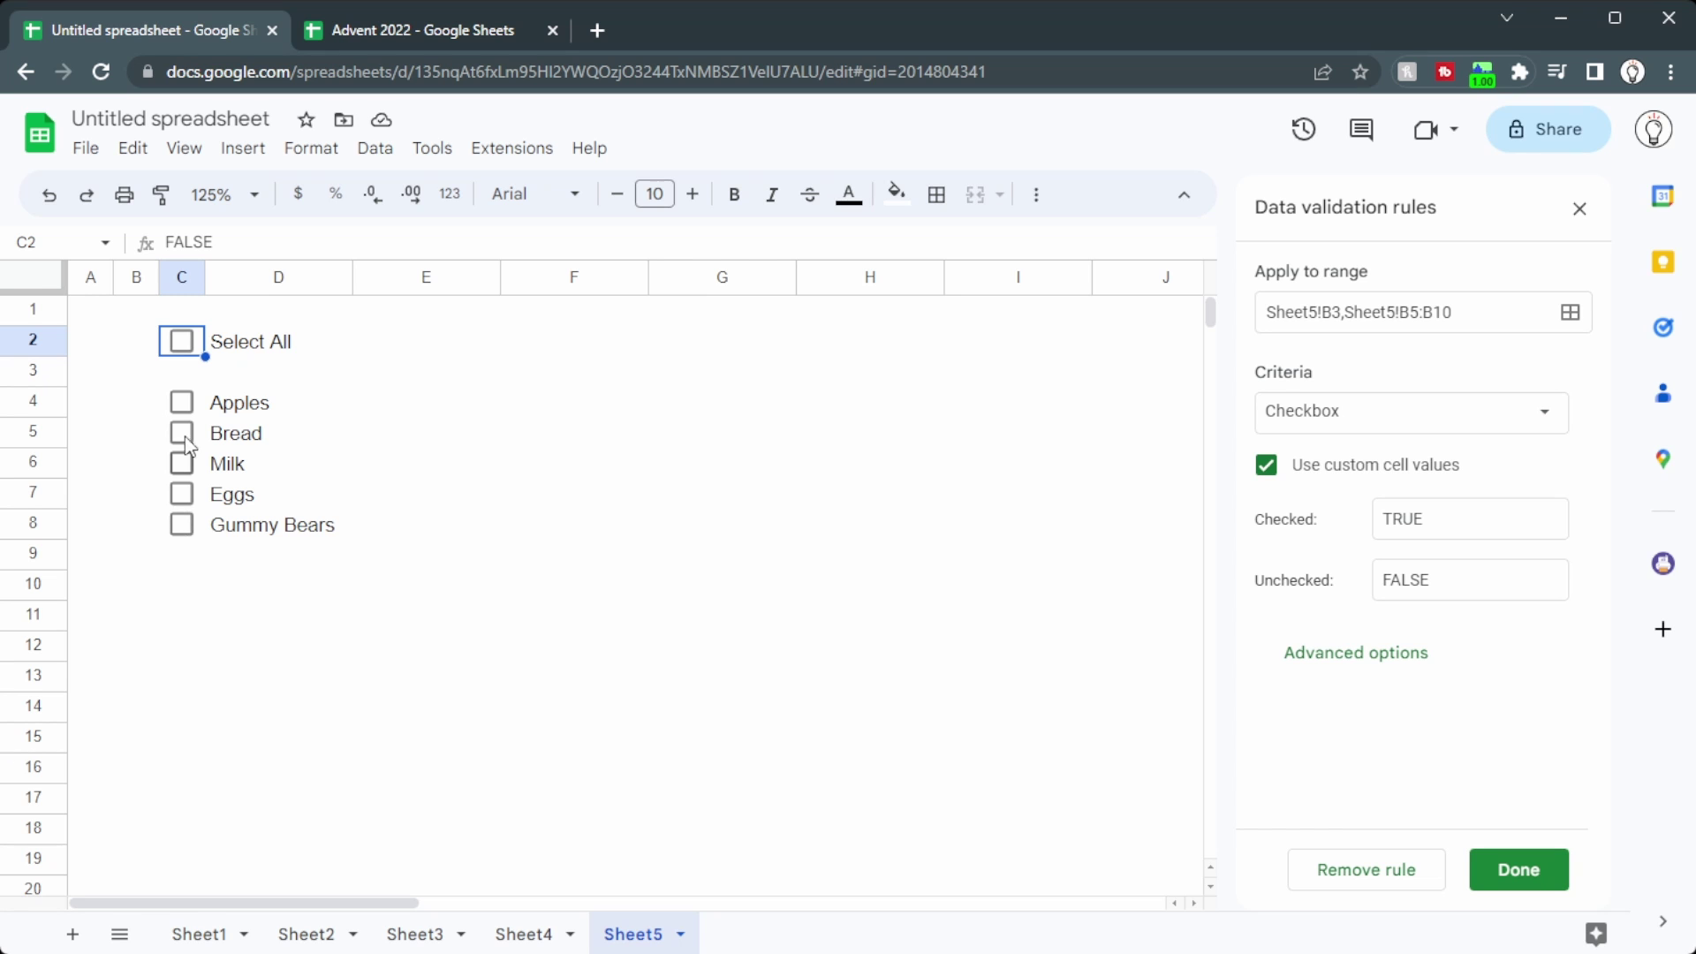
left_click(187, 370)
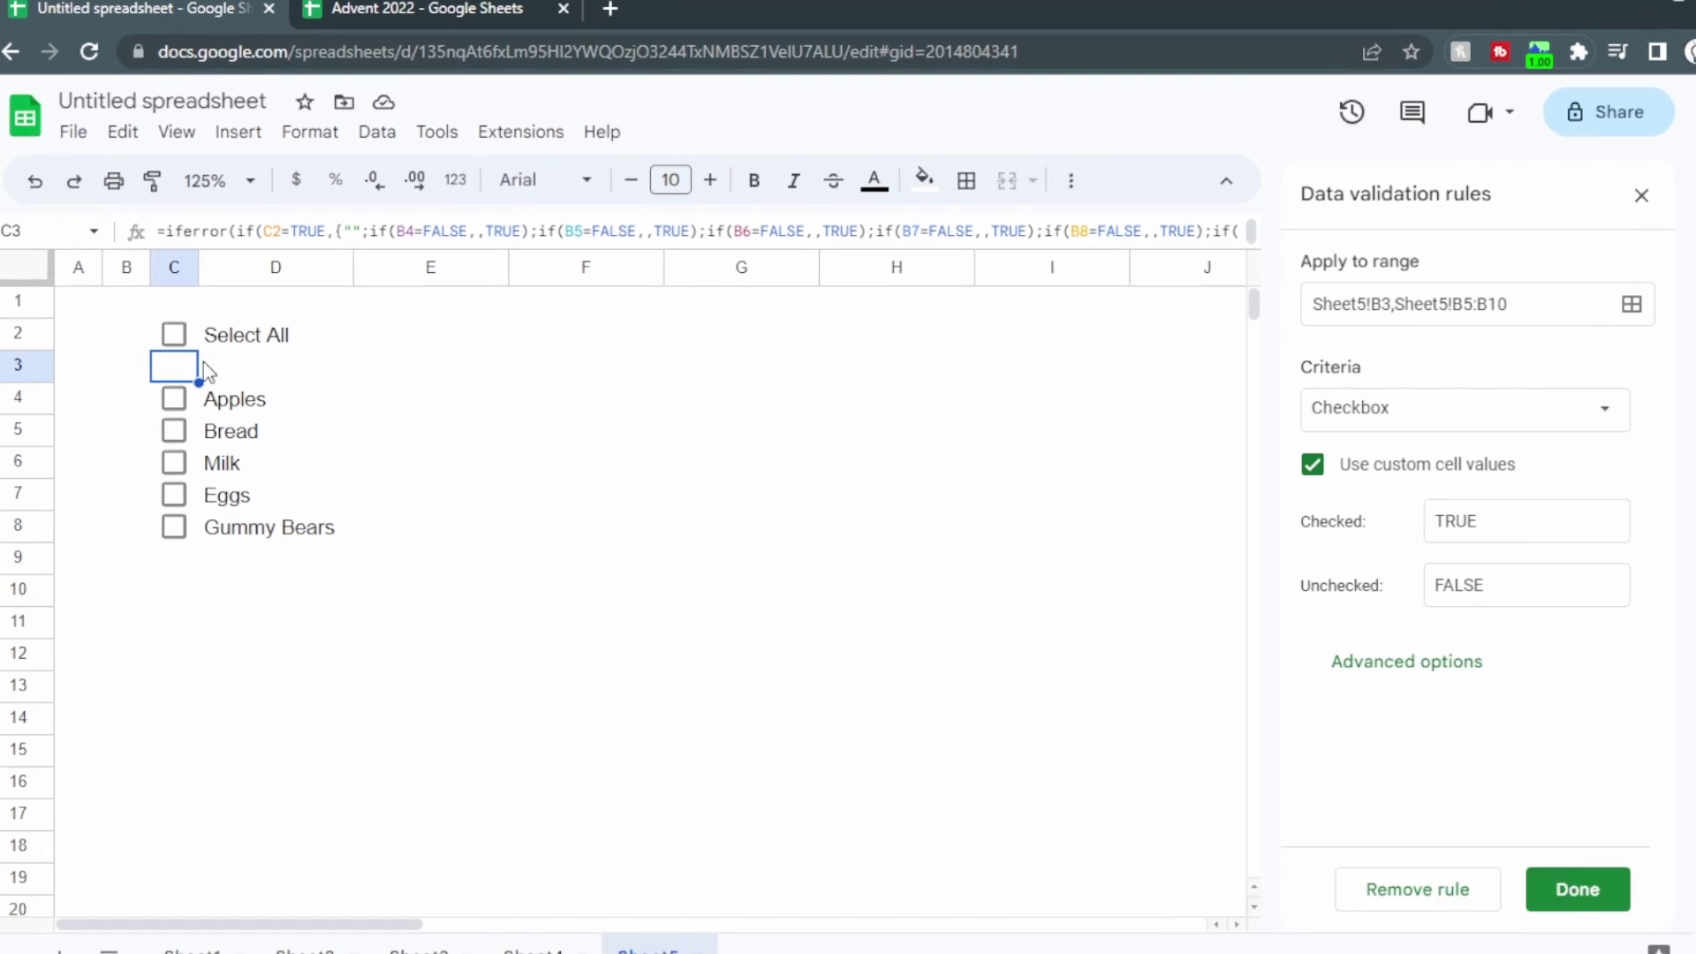
double_click(203, 362)
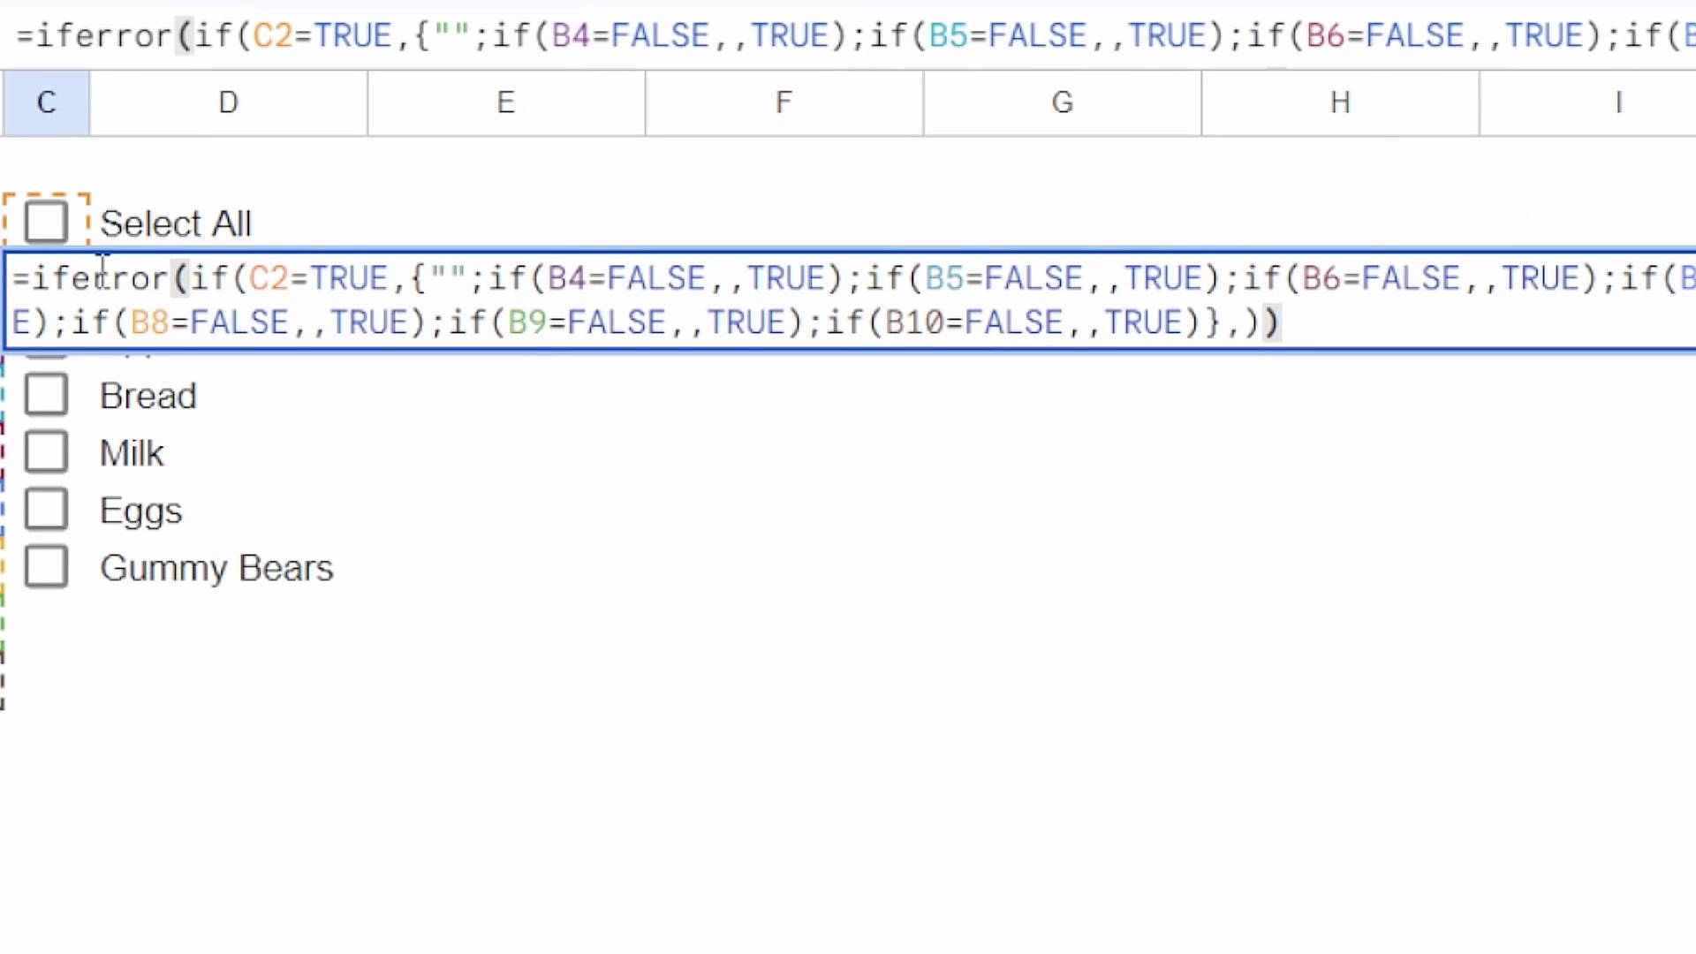
left_click(380, 364)
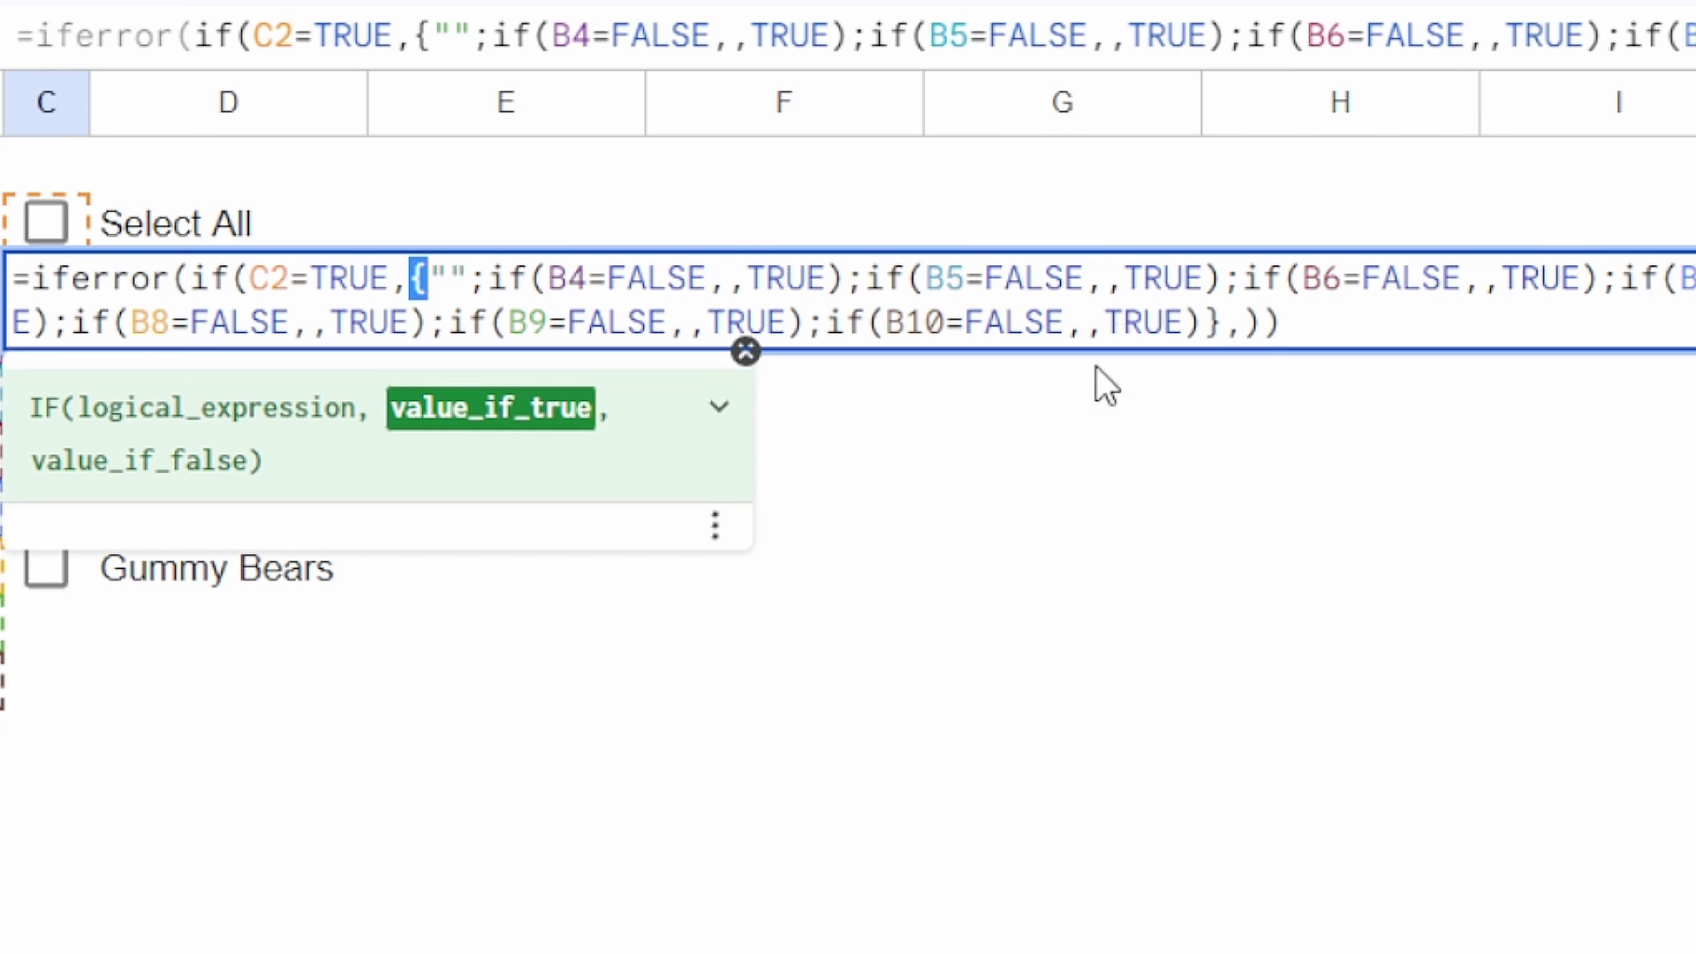
left_click(1216, 355)
key("Escape")
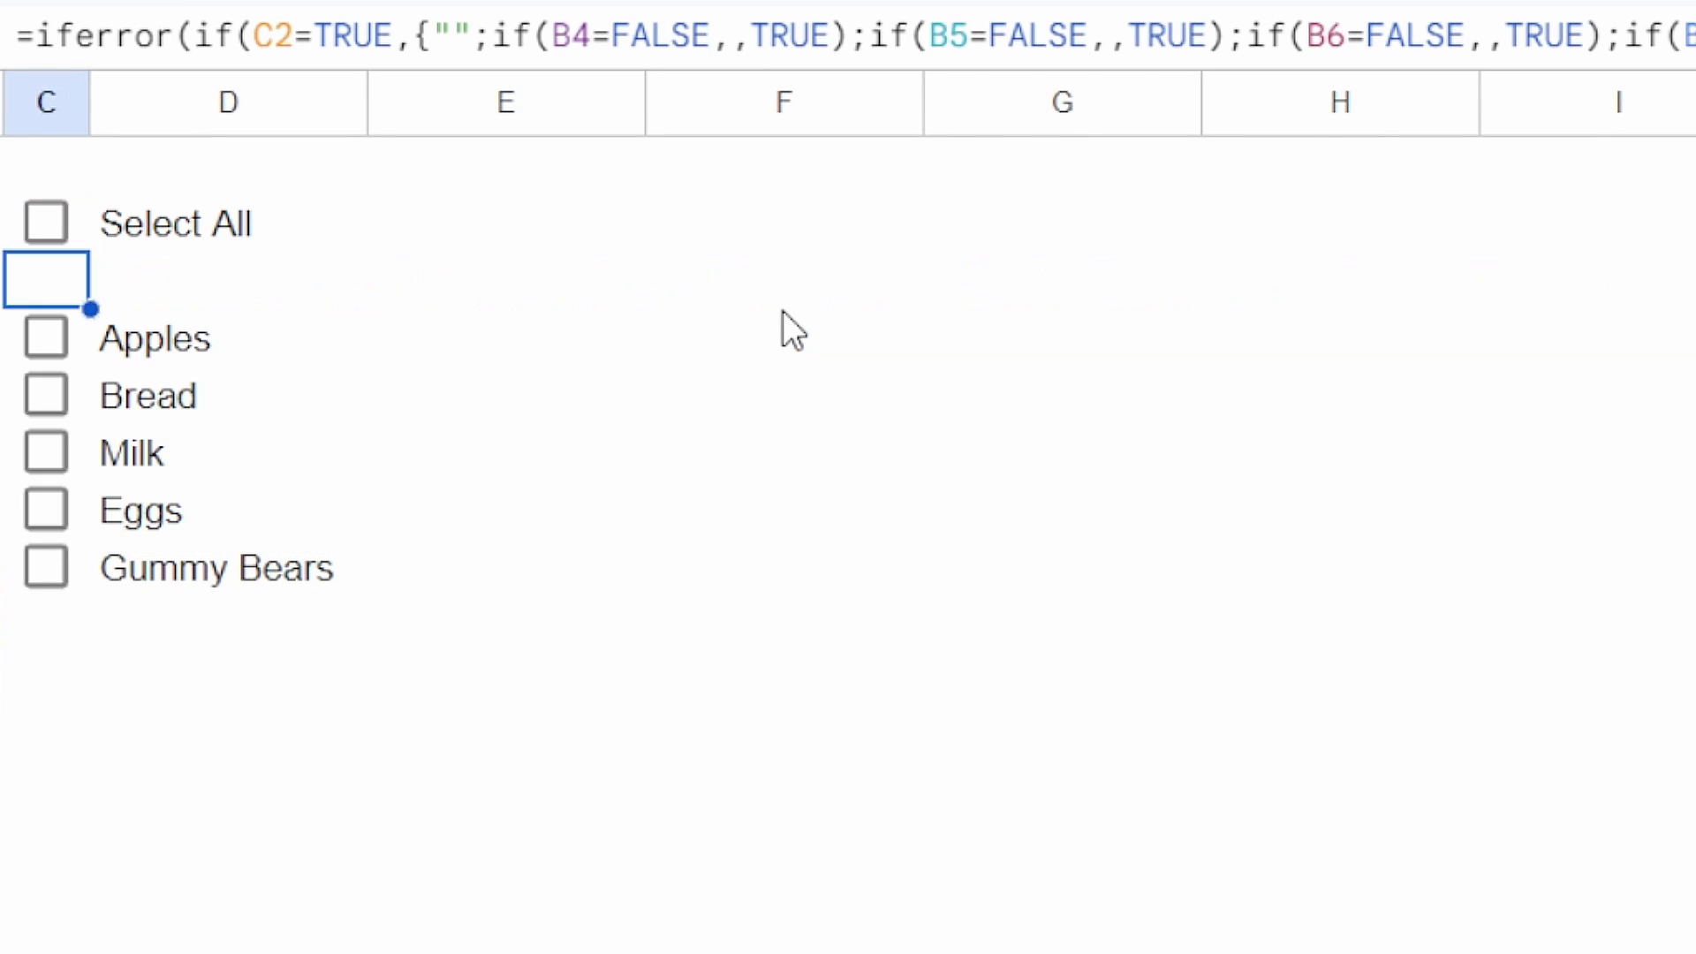
Step: Enter ={1;2;3;4} in F2 so the numbers 1 to 4 fill down column F
left_click(880, 244)
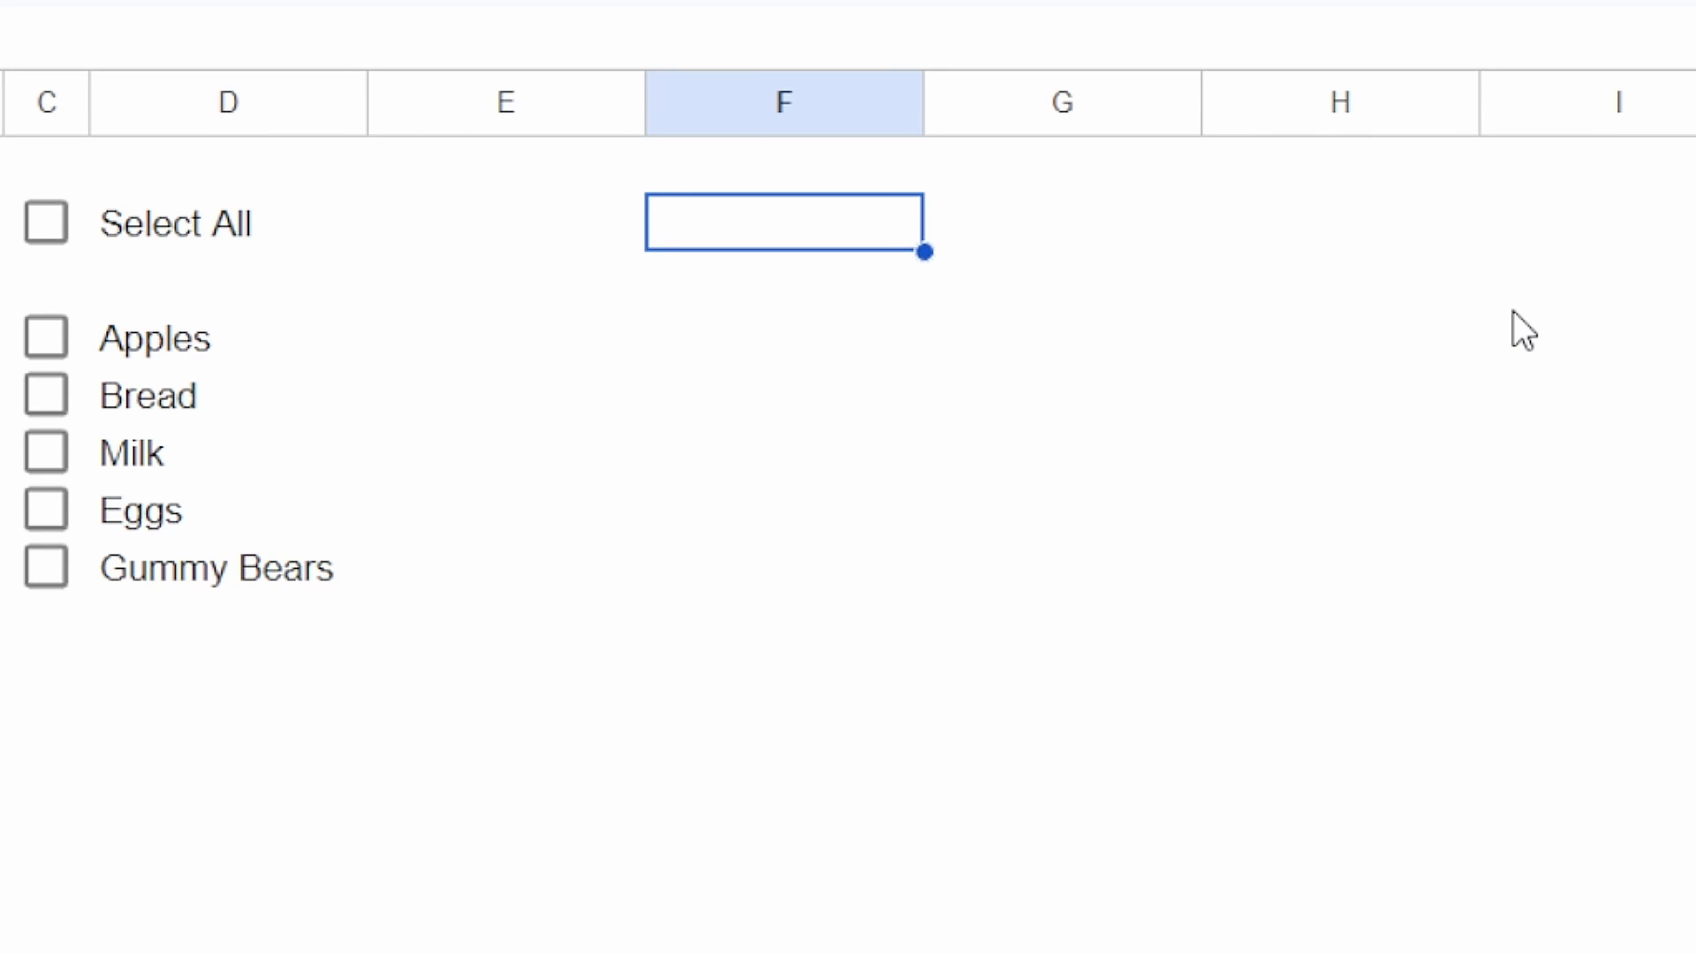
type("=")
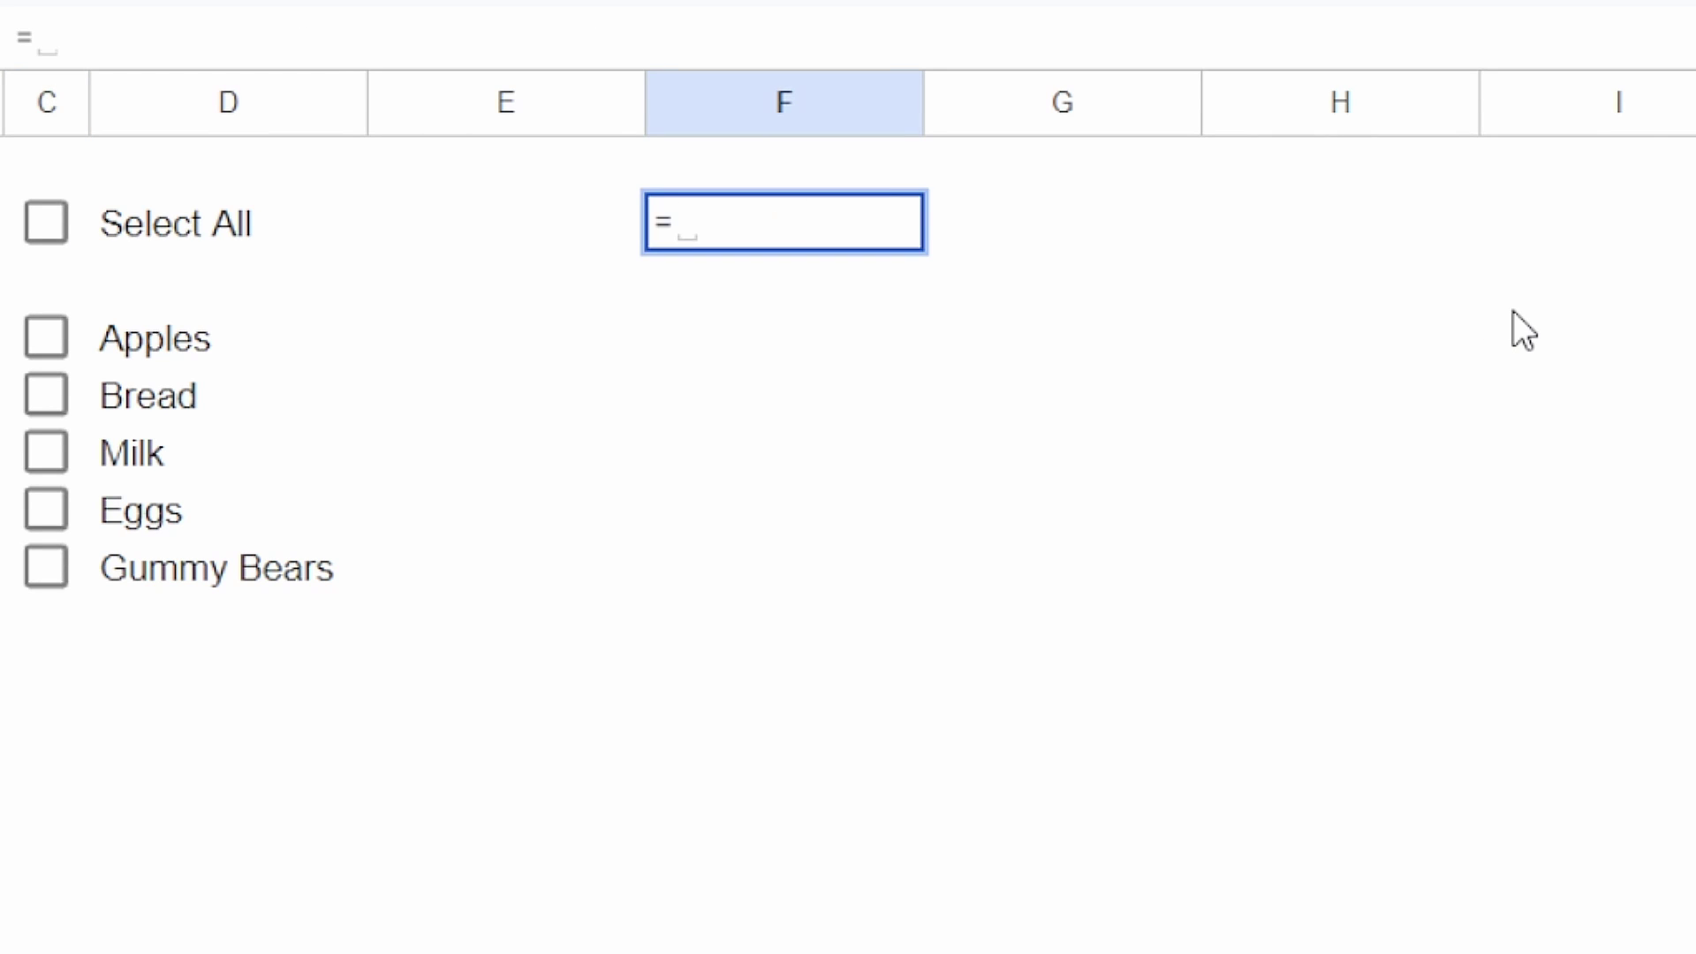
type("{1;2;3;")
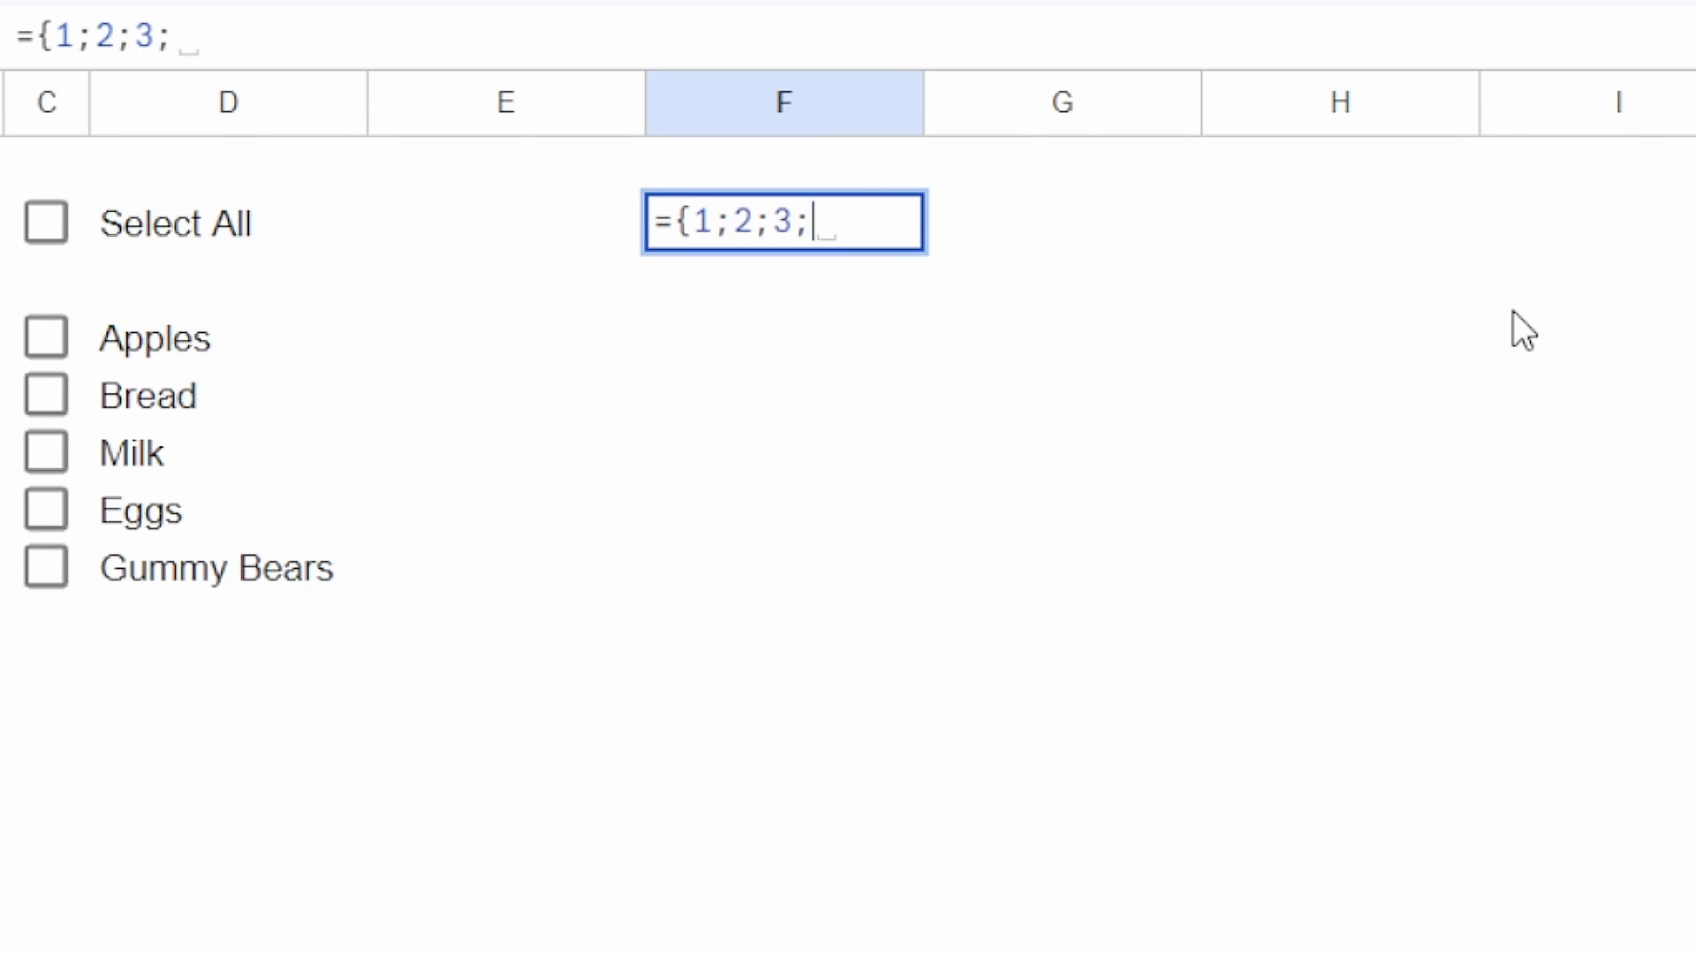
type("4}")
type("\\")
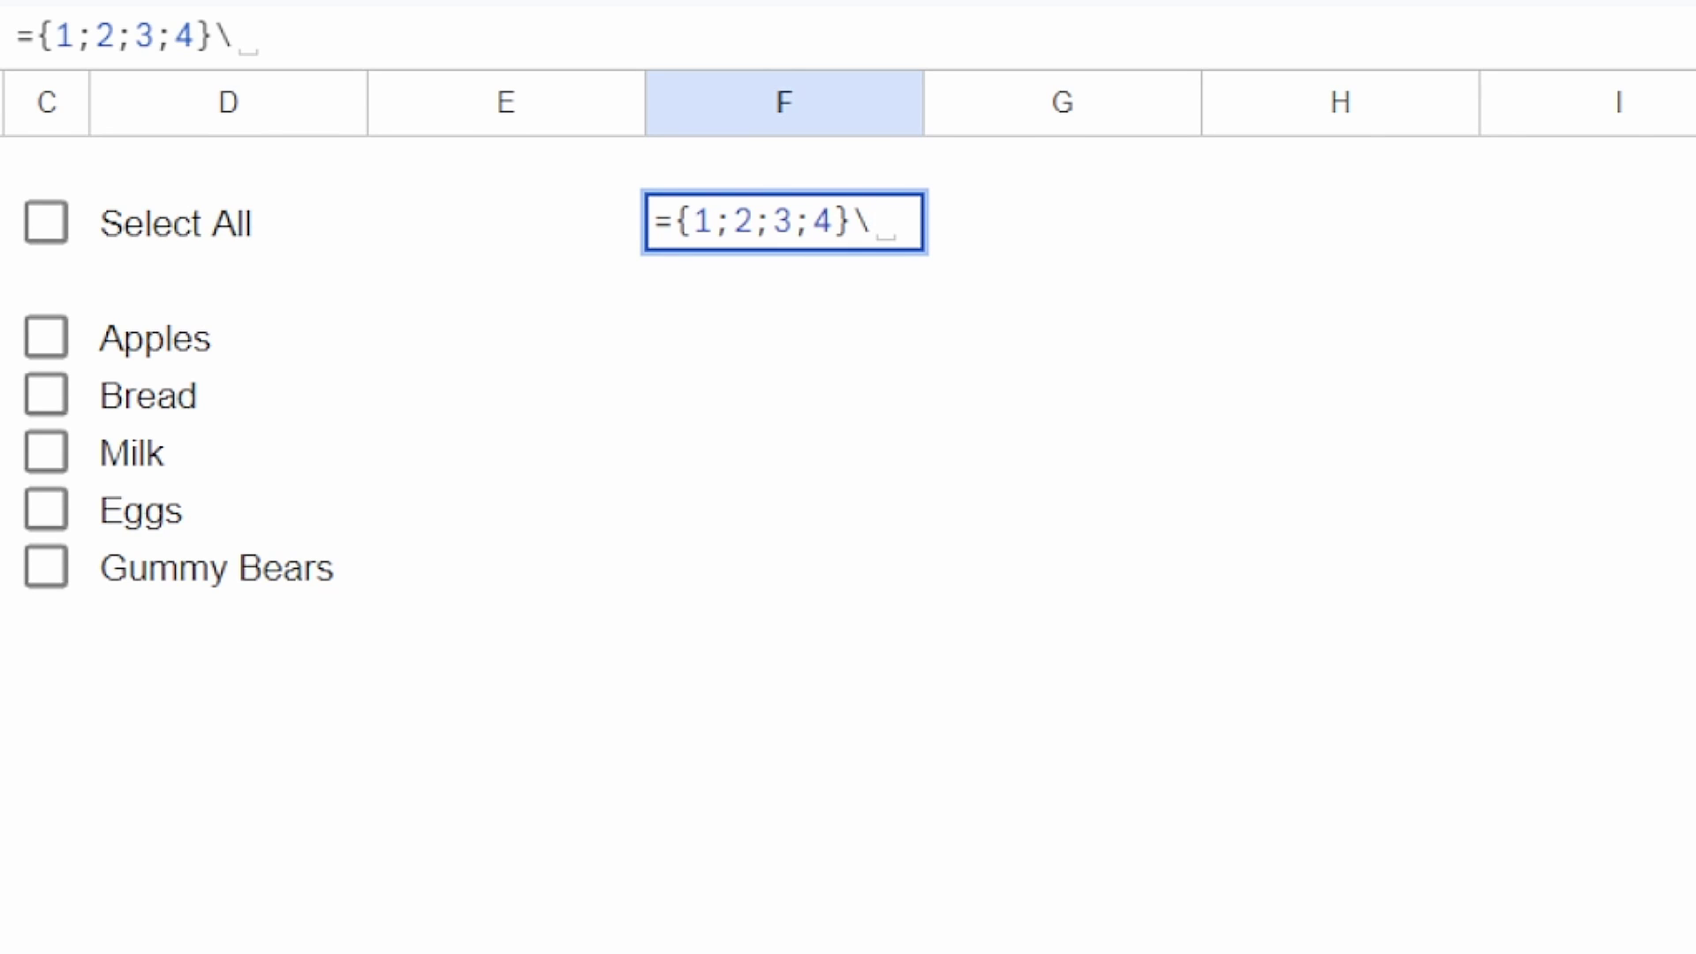
key("BackSpace")
key("BackSpace")
key("Return")
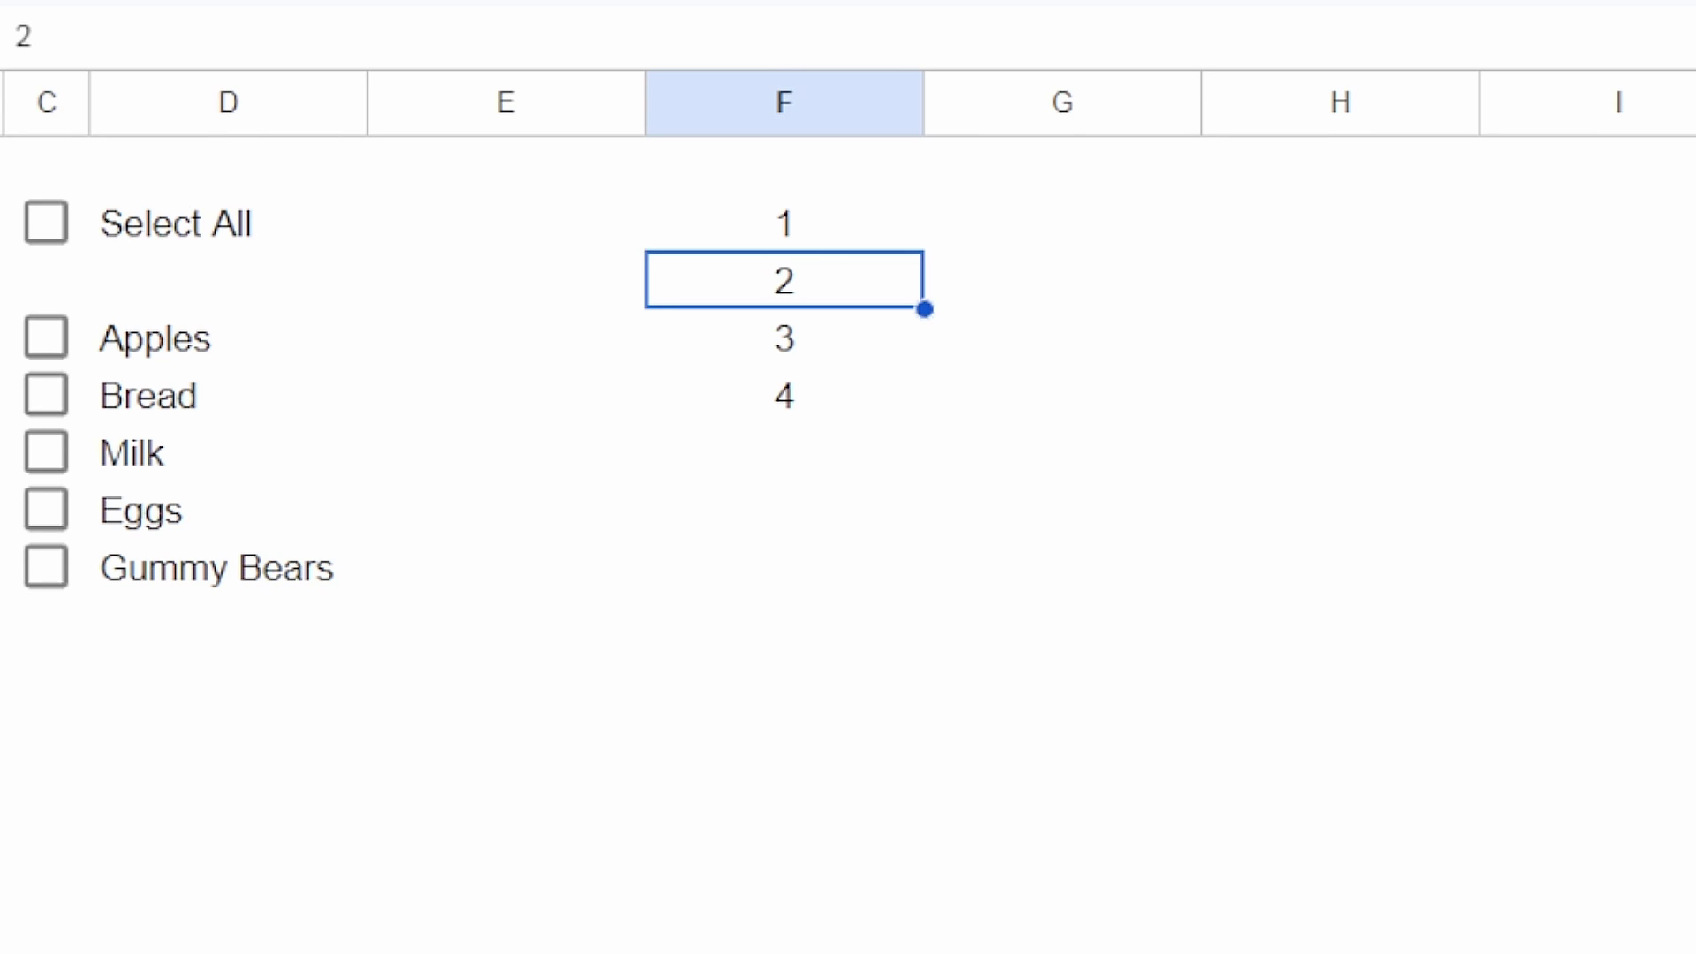
Step: Change F2 to ={1,2,3,4} so the numbers spread across row 2 instead
left_click_drag(797, 233, 803, 221)
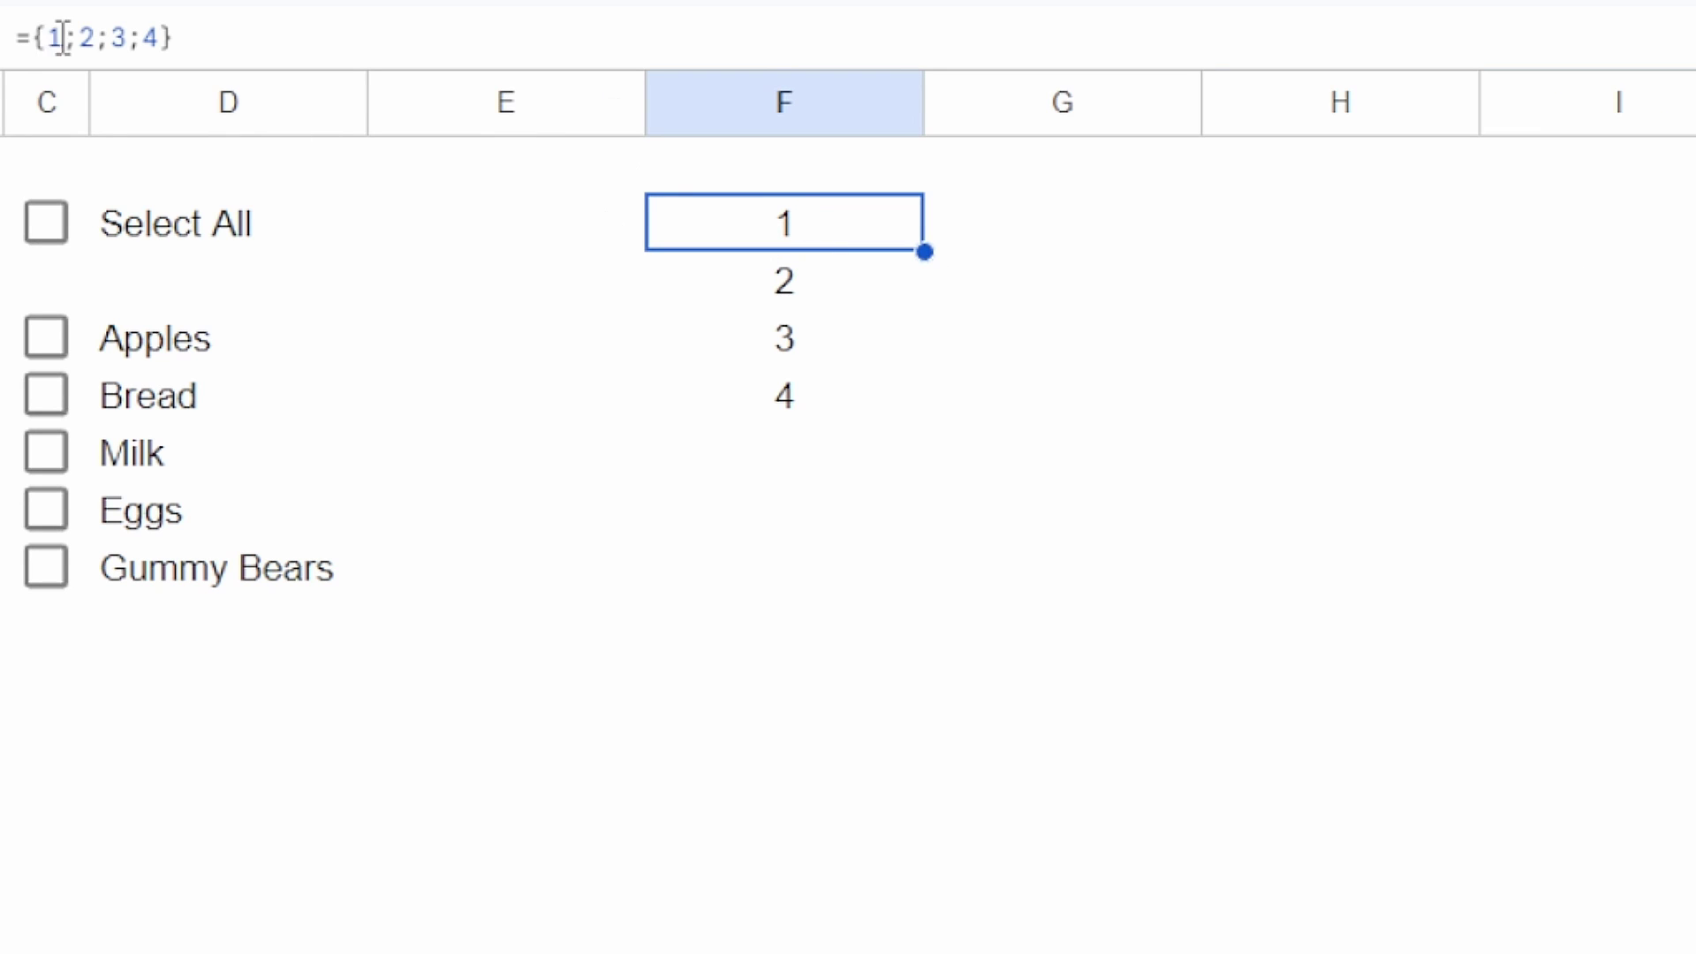
double_click(764, 234)
key("Left")
key("Left")
key("Left")
key("Left")
key("Left")
key("Left")
key("Left")
key("Left")
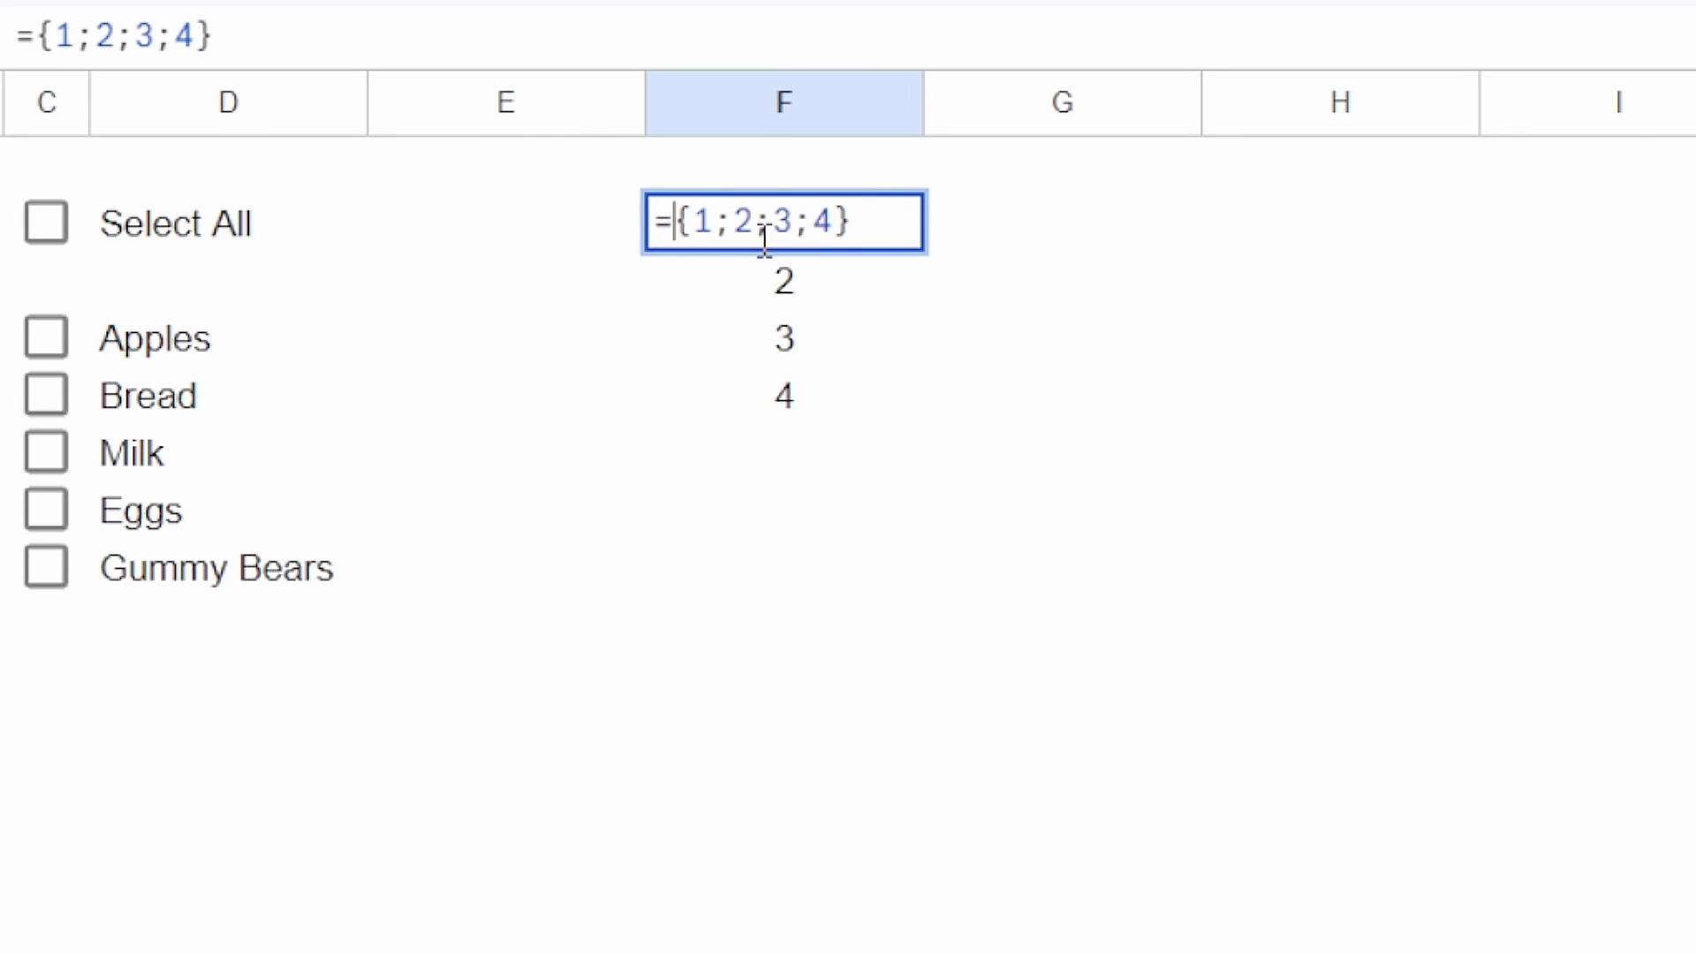
key("Right")
key("Delete")
type(",")
key("Right")
key("Delete")
type(",")
key("Right")
key("Delete")
type(",")
key("Return")
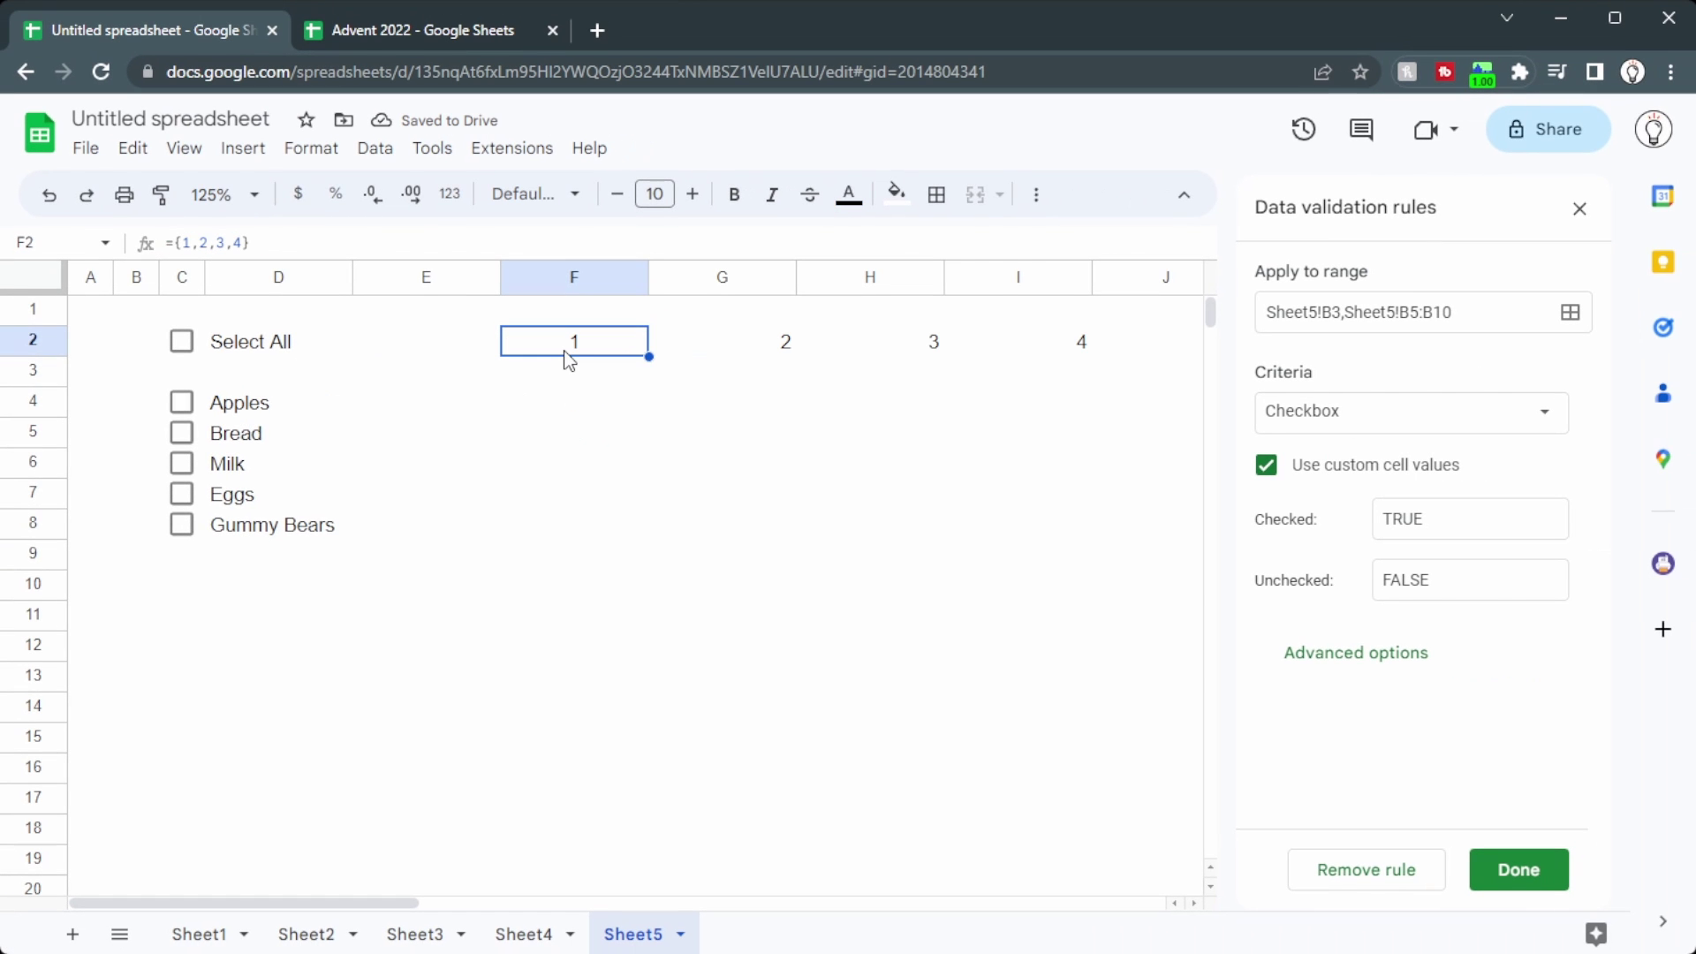
Step: Revert F2 to ={1;2;3;4} so the values list down F2:F5 again
double_click(578, 337)
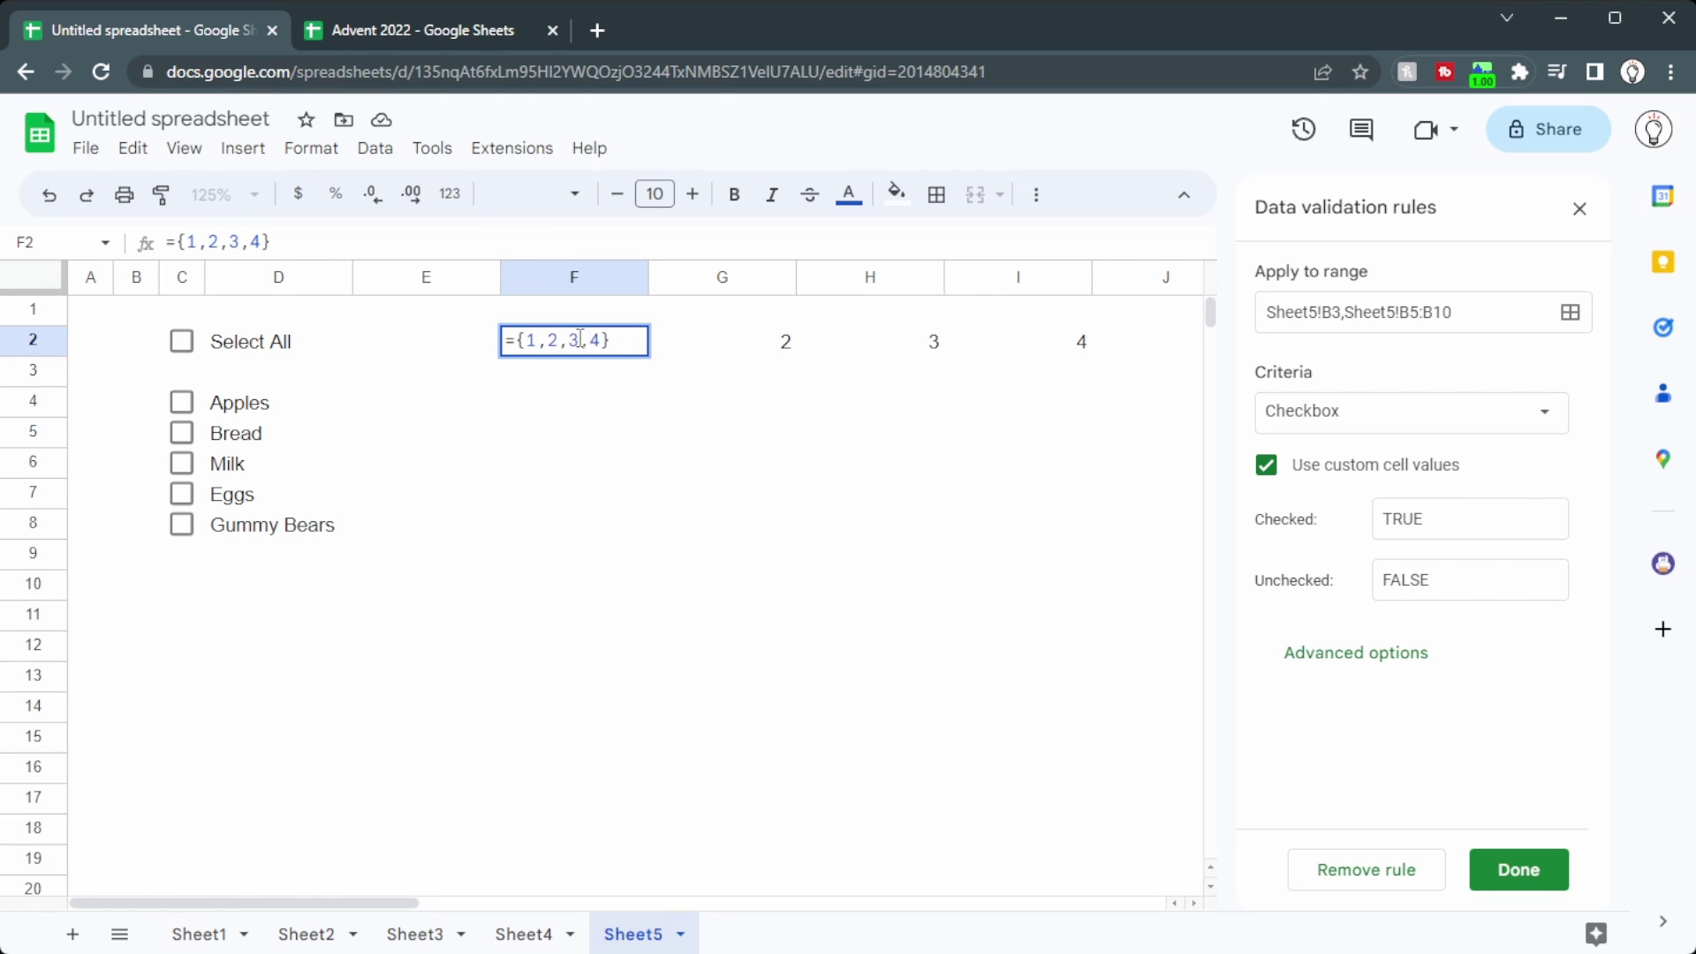
key("Left")
key("Left")
key("Left")
key("Left")
key("Left")
key("Left")
key("Left")
key("Delete")
type(";")
key("Right")
key("Delete")
type(";")
key("Right")
key("Right")
type(";")
key("Delete")
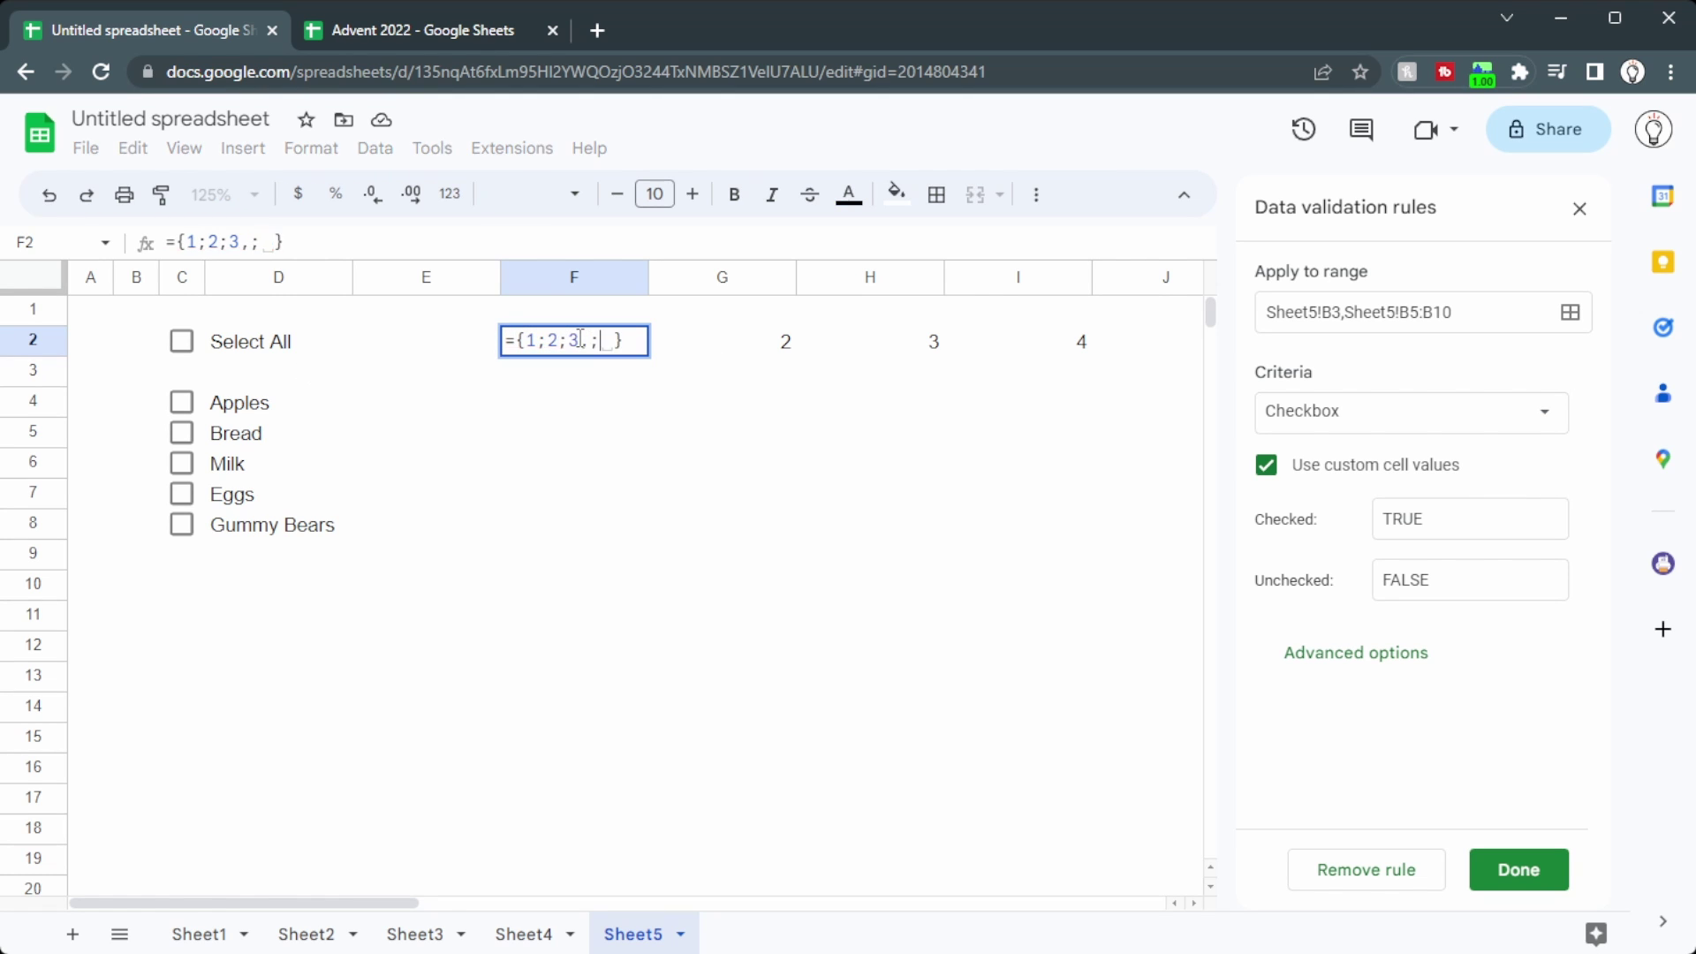
key("BackSpace")
key("BackSpace")
type(";4")
key("Return")
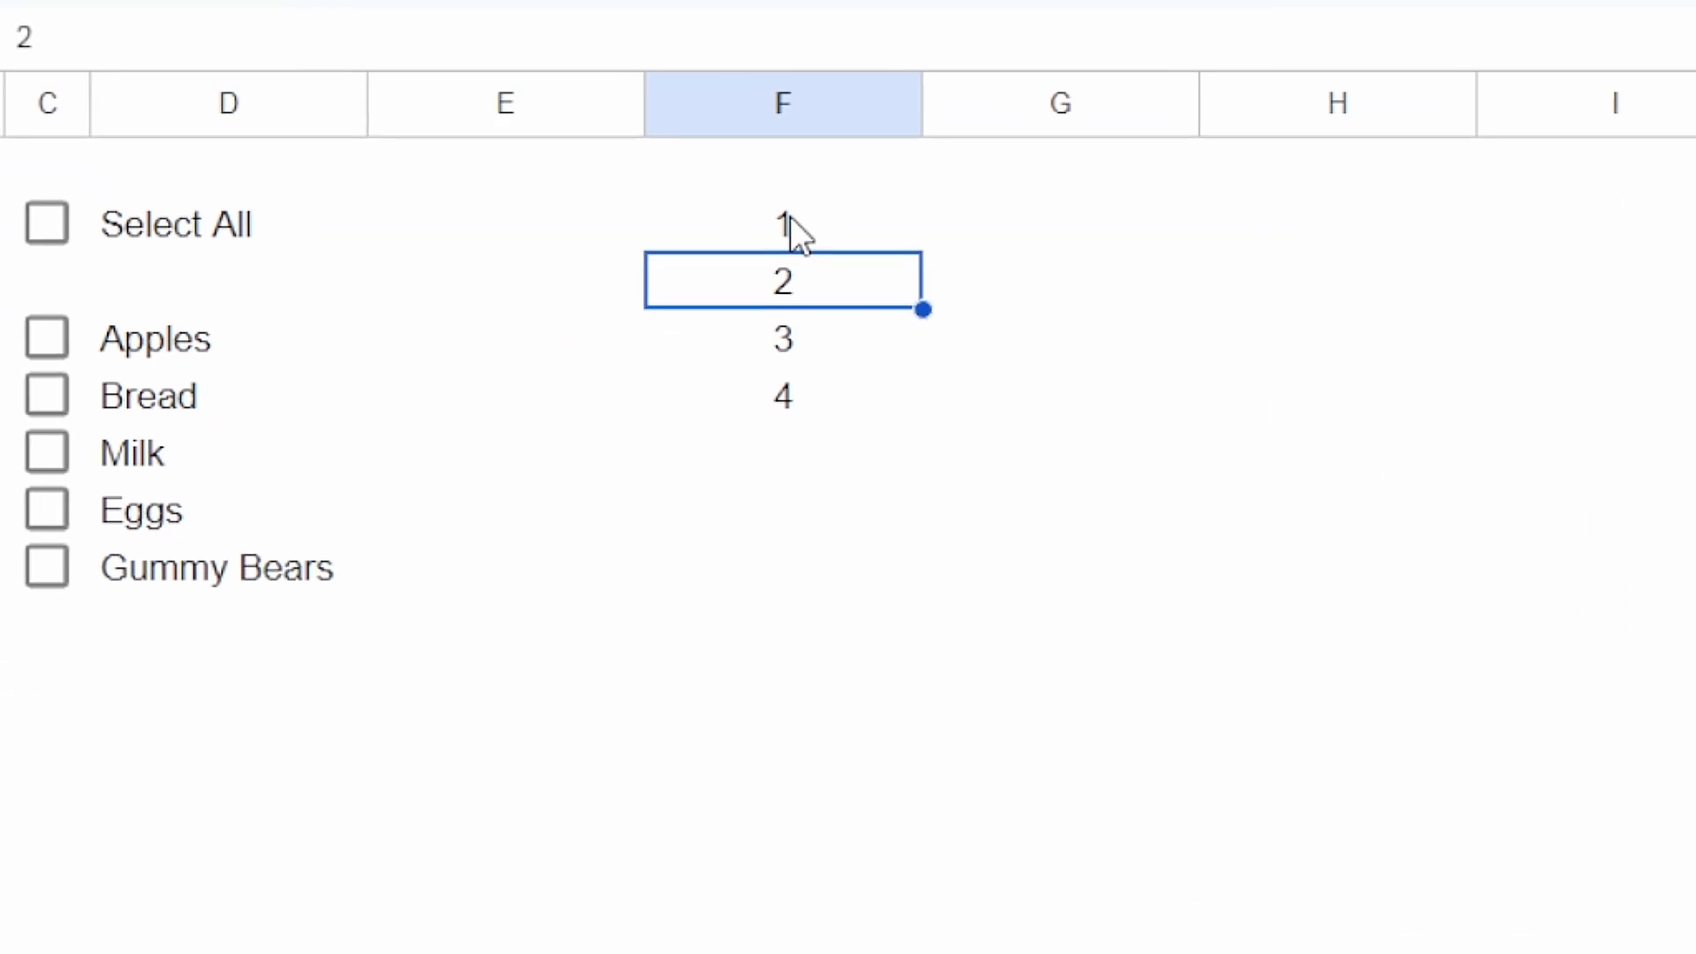
Step: Select the spilled F2:F5 values, then the five item checkboxes, to compare them
left_click(792, 215)
left_click(784, 397, "shift")
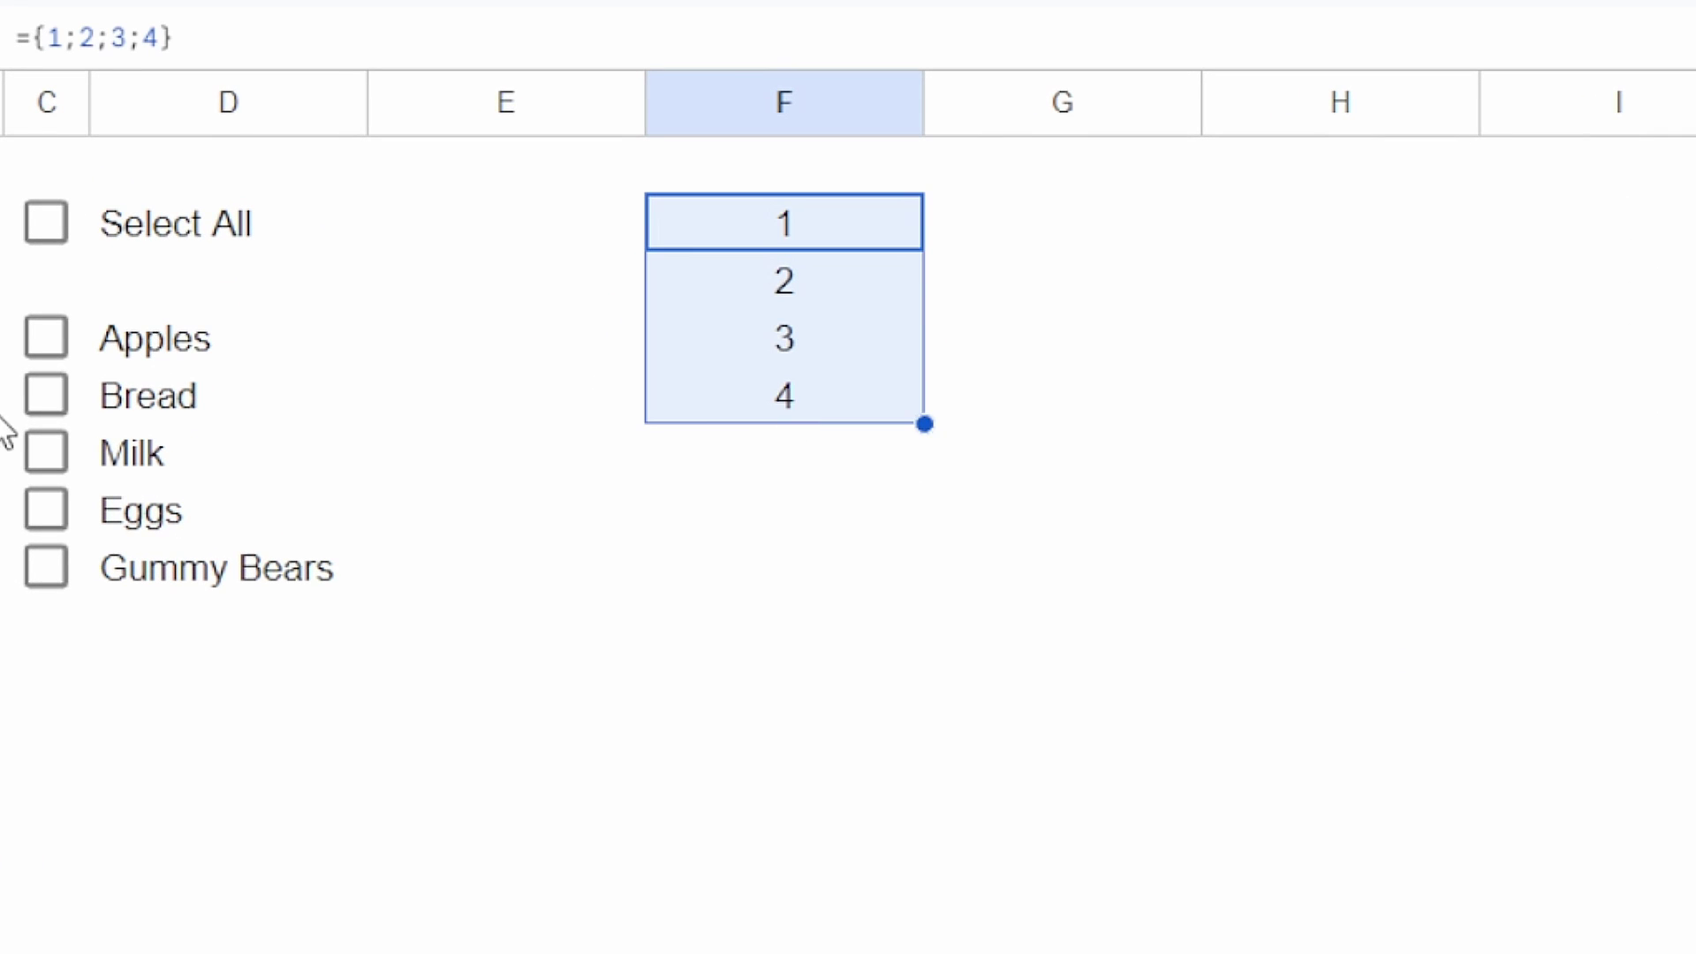
left_click(70, 338)
left_click(76, 572, "shift")
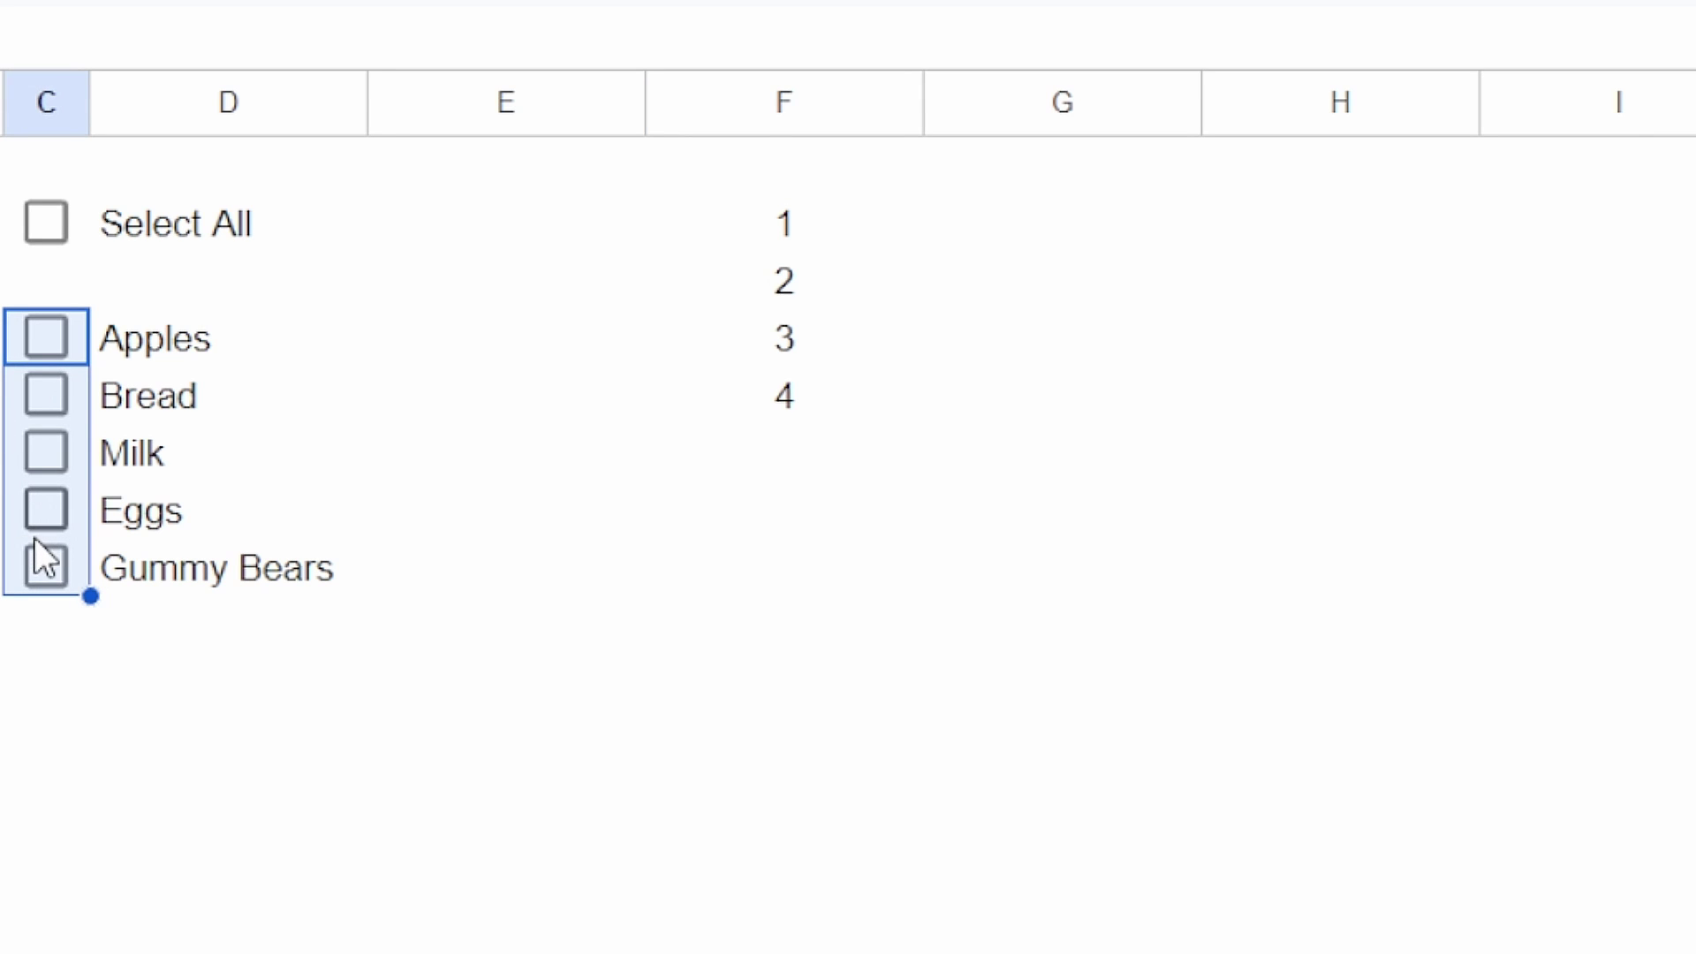
Step: Edit the IFERROR select-all formula in C3 around its C2=TRUE condition and commit it
left_click(39, 280)
double_click(39, 279)
key("ctrl+a")
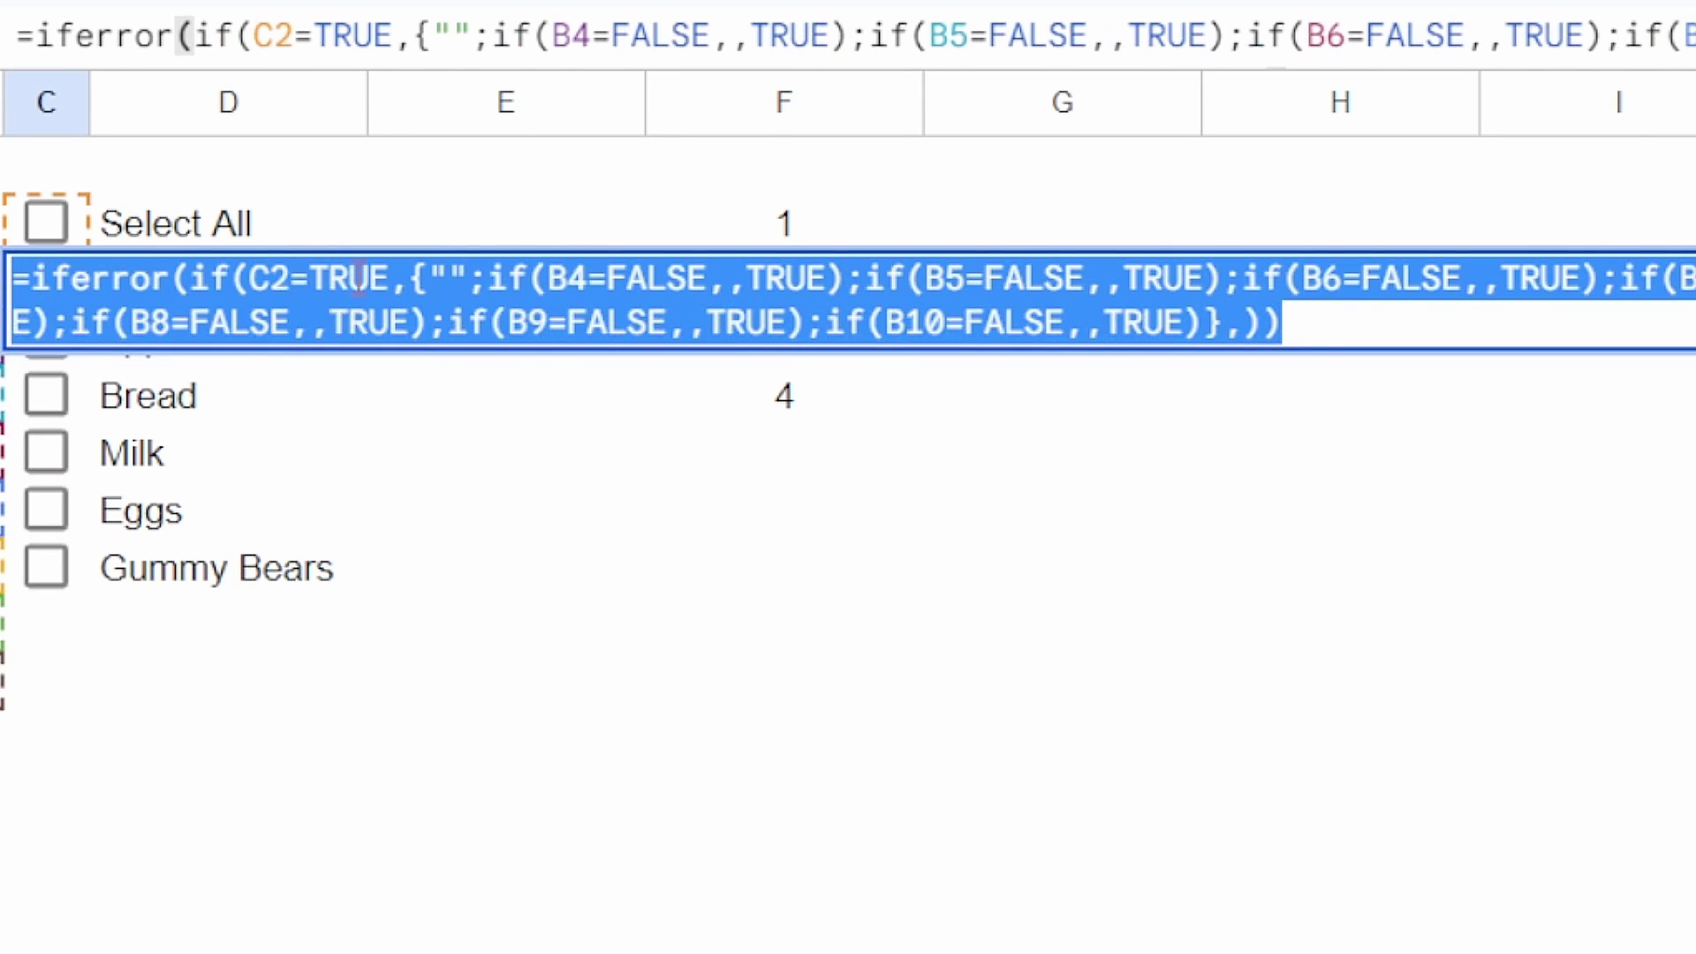
left_click(357, 279)
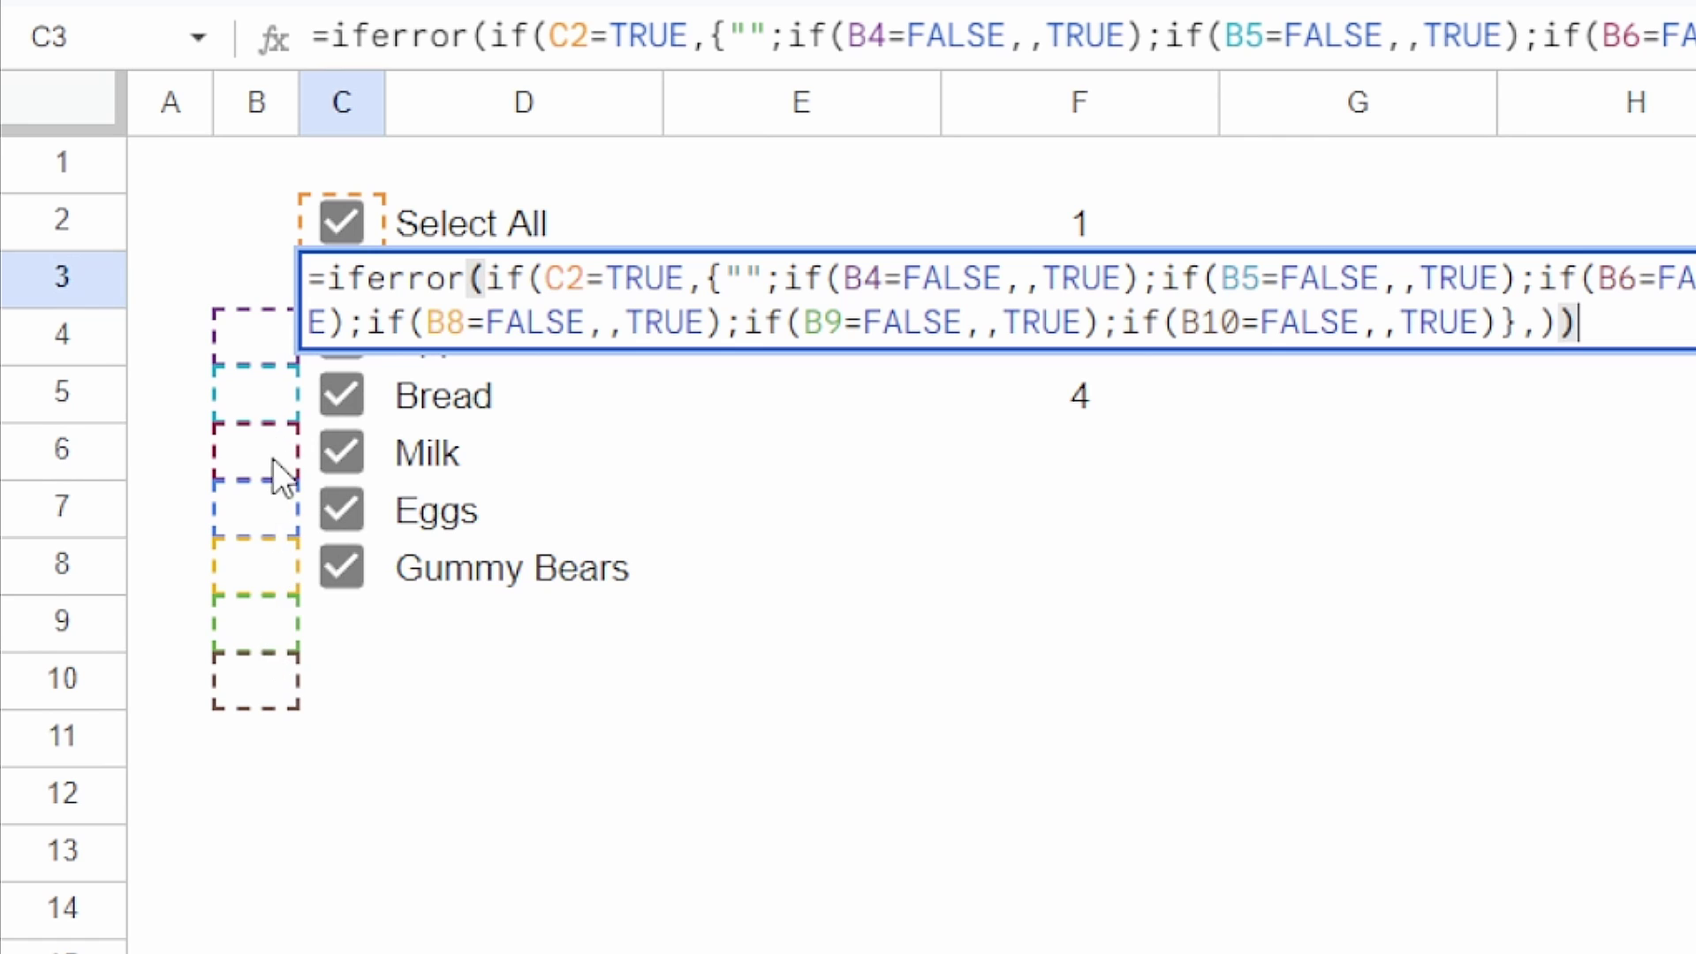
left_click(675, 481)
Step: Tick Select All, untick Apples, Bread and Milk individually, then clear Select All
left_click(347, 225)
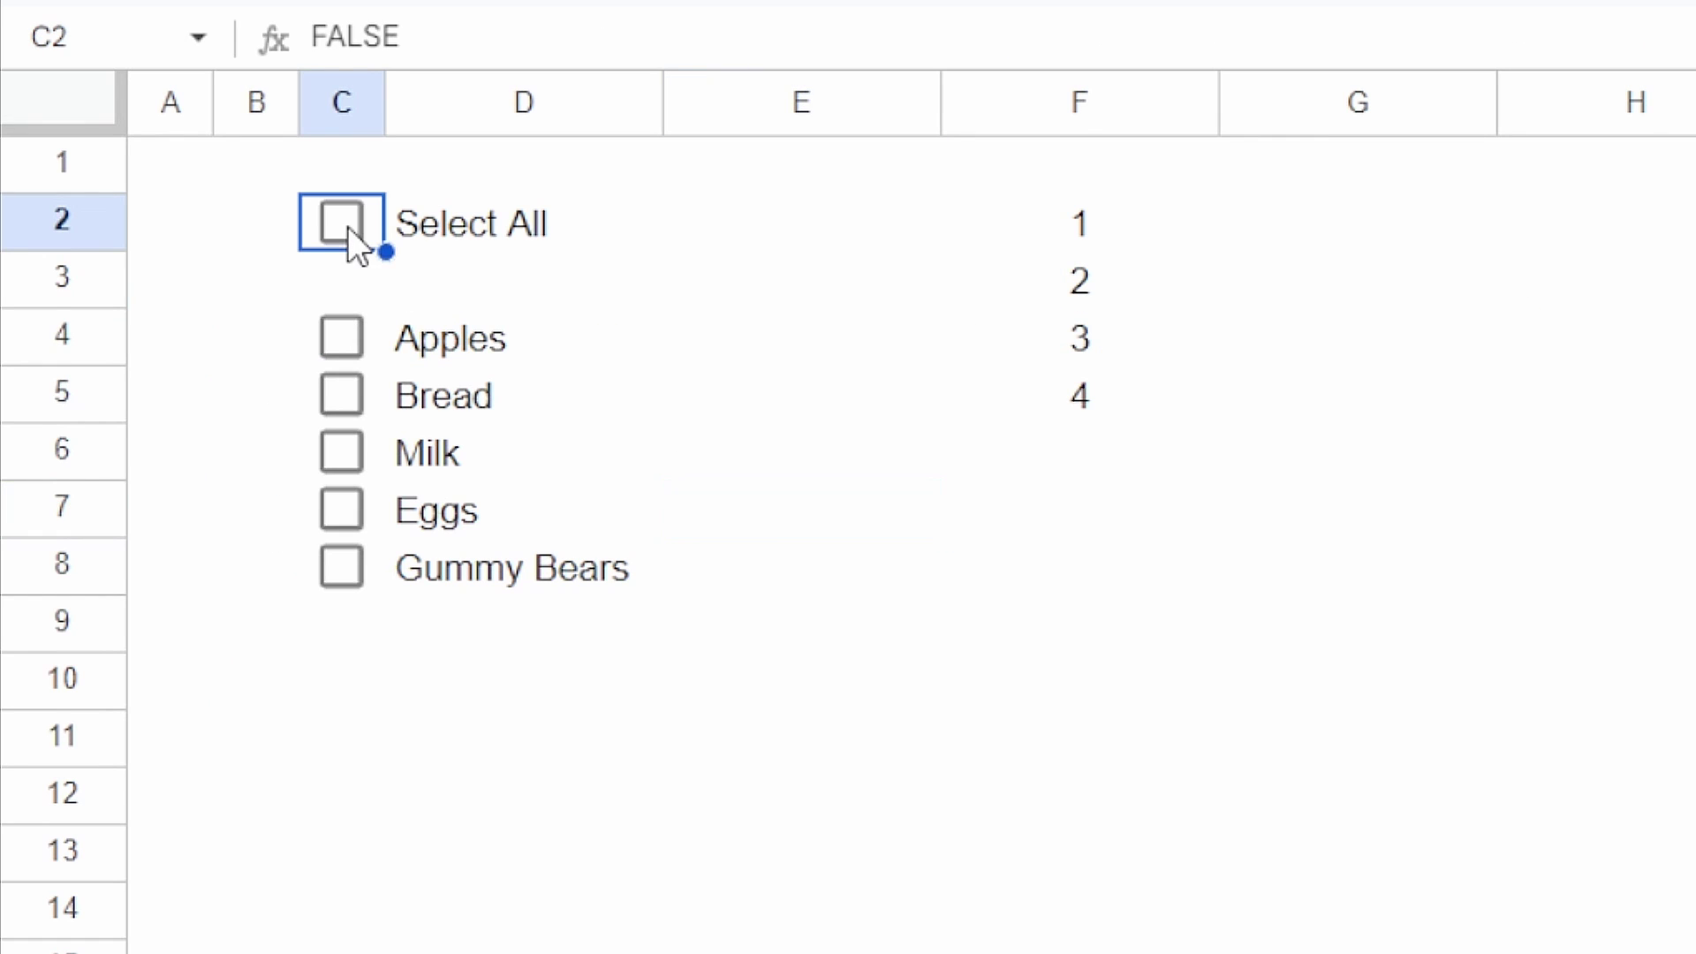
left_click(343, 225)
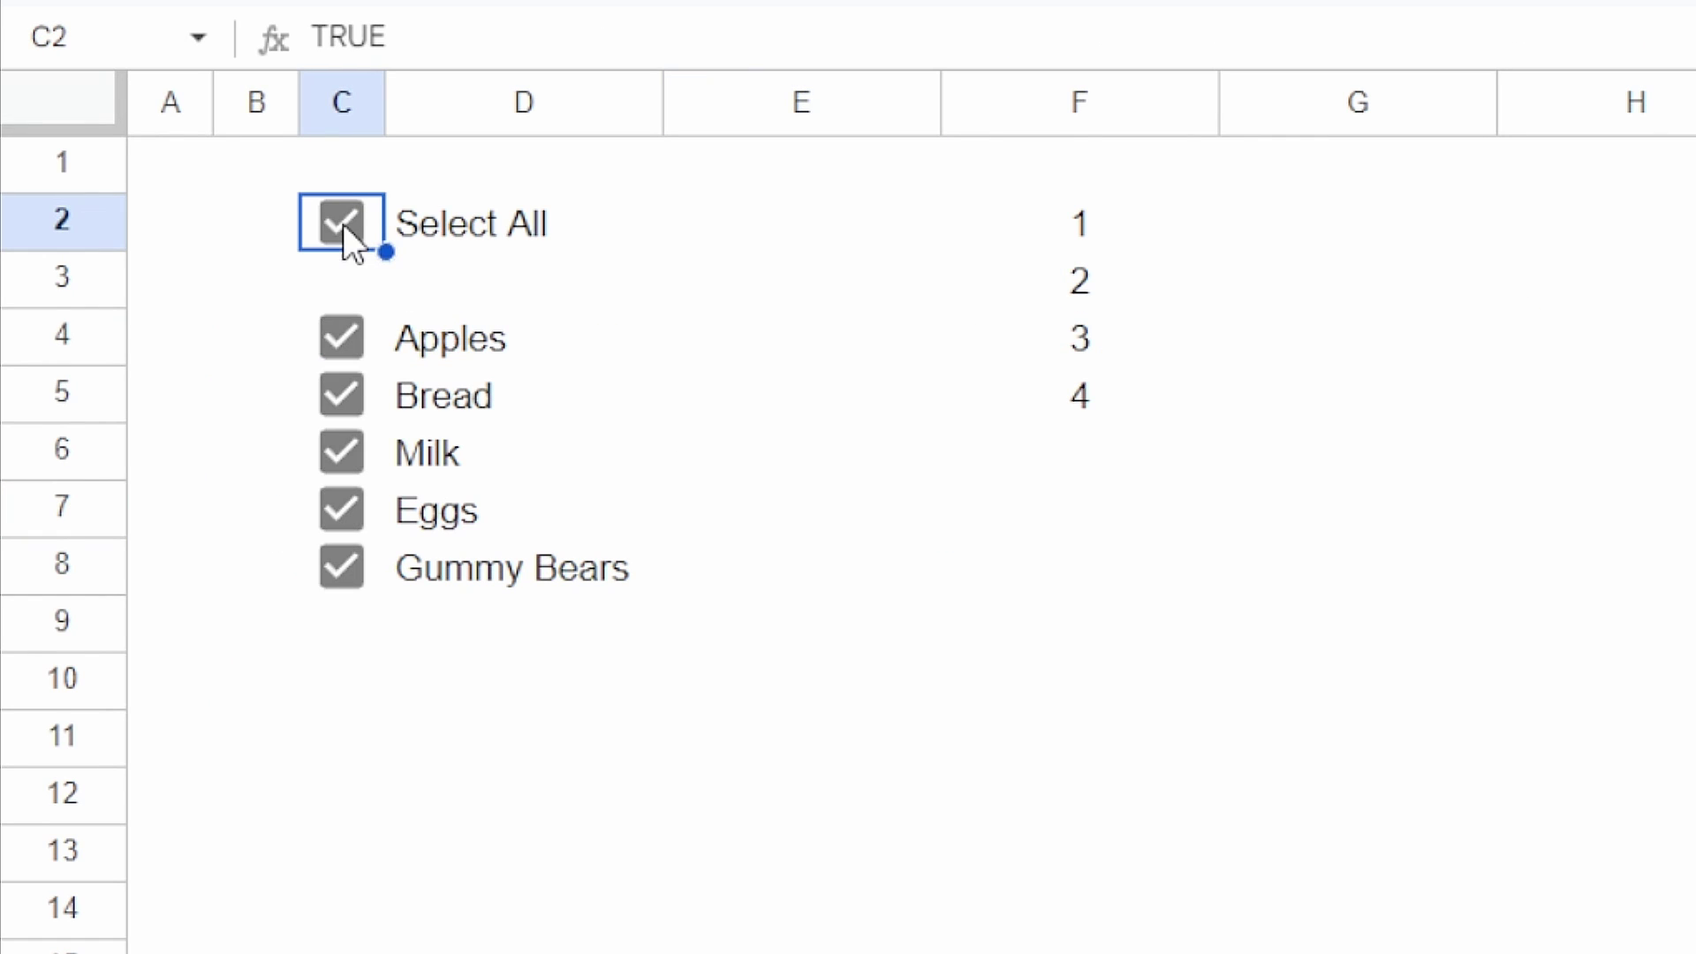
left_click(254, 336)
left_click(254, 406)
left_click(254, 454)
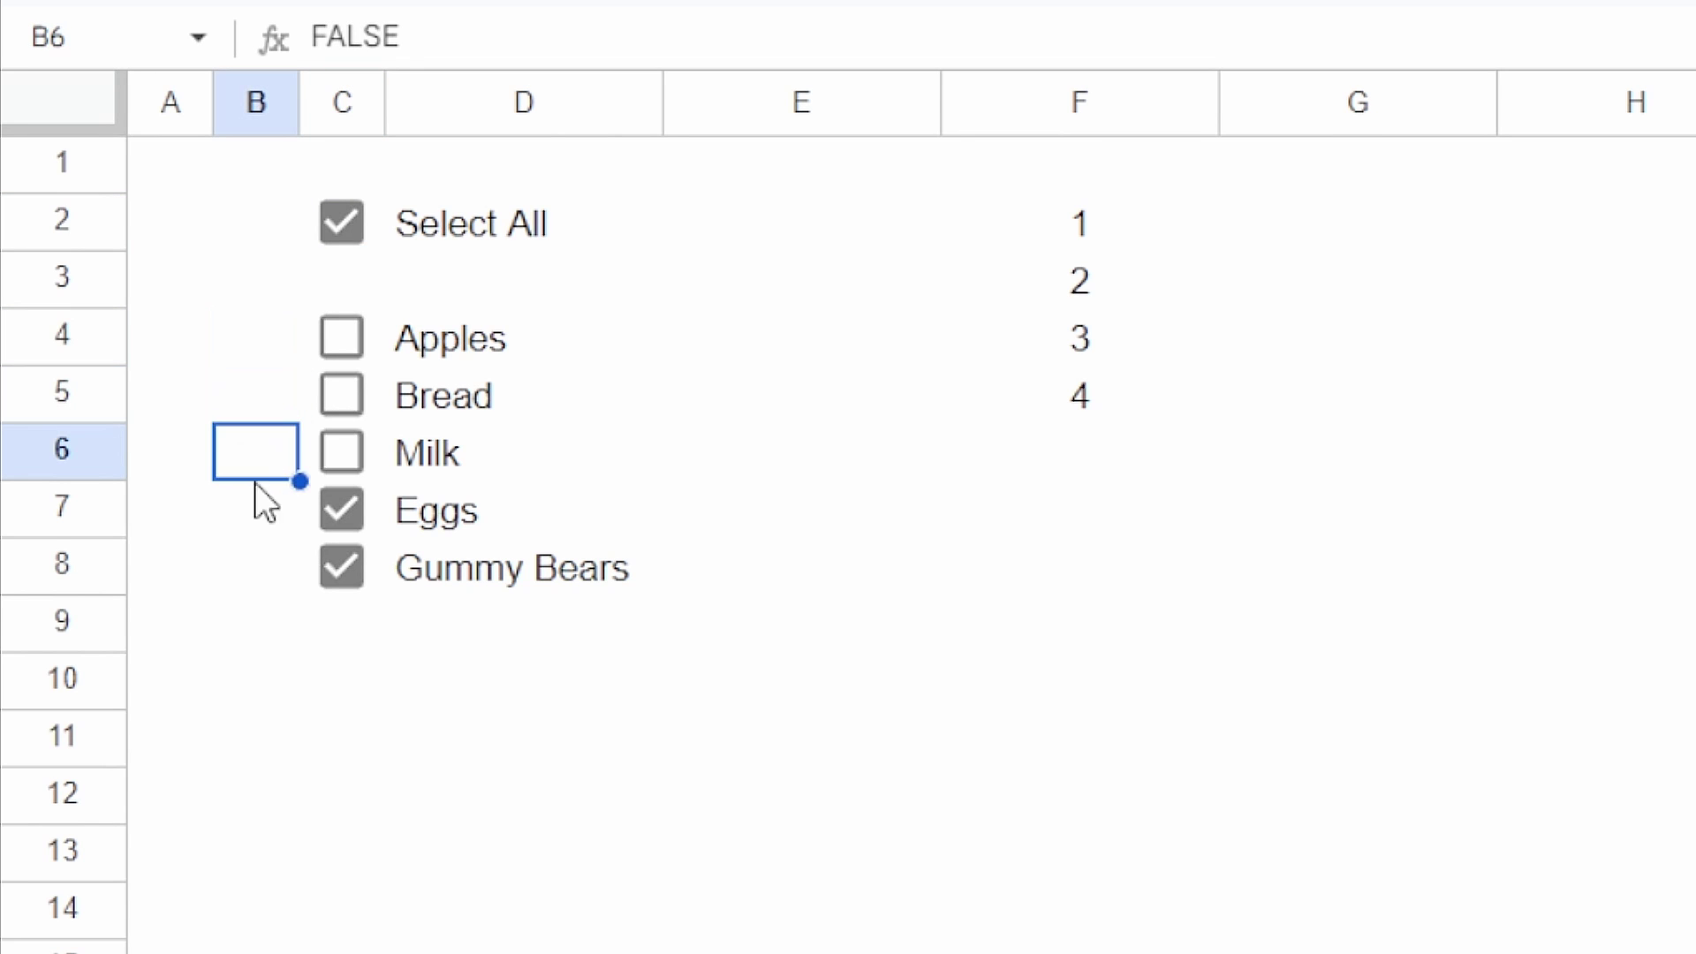
key("Right")
key("Up")
key("Up")
key("Down")
key("Down")
key("Up")
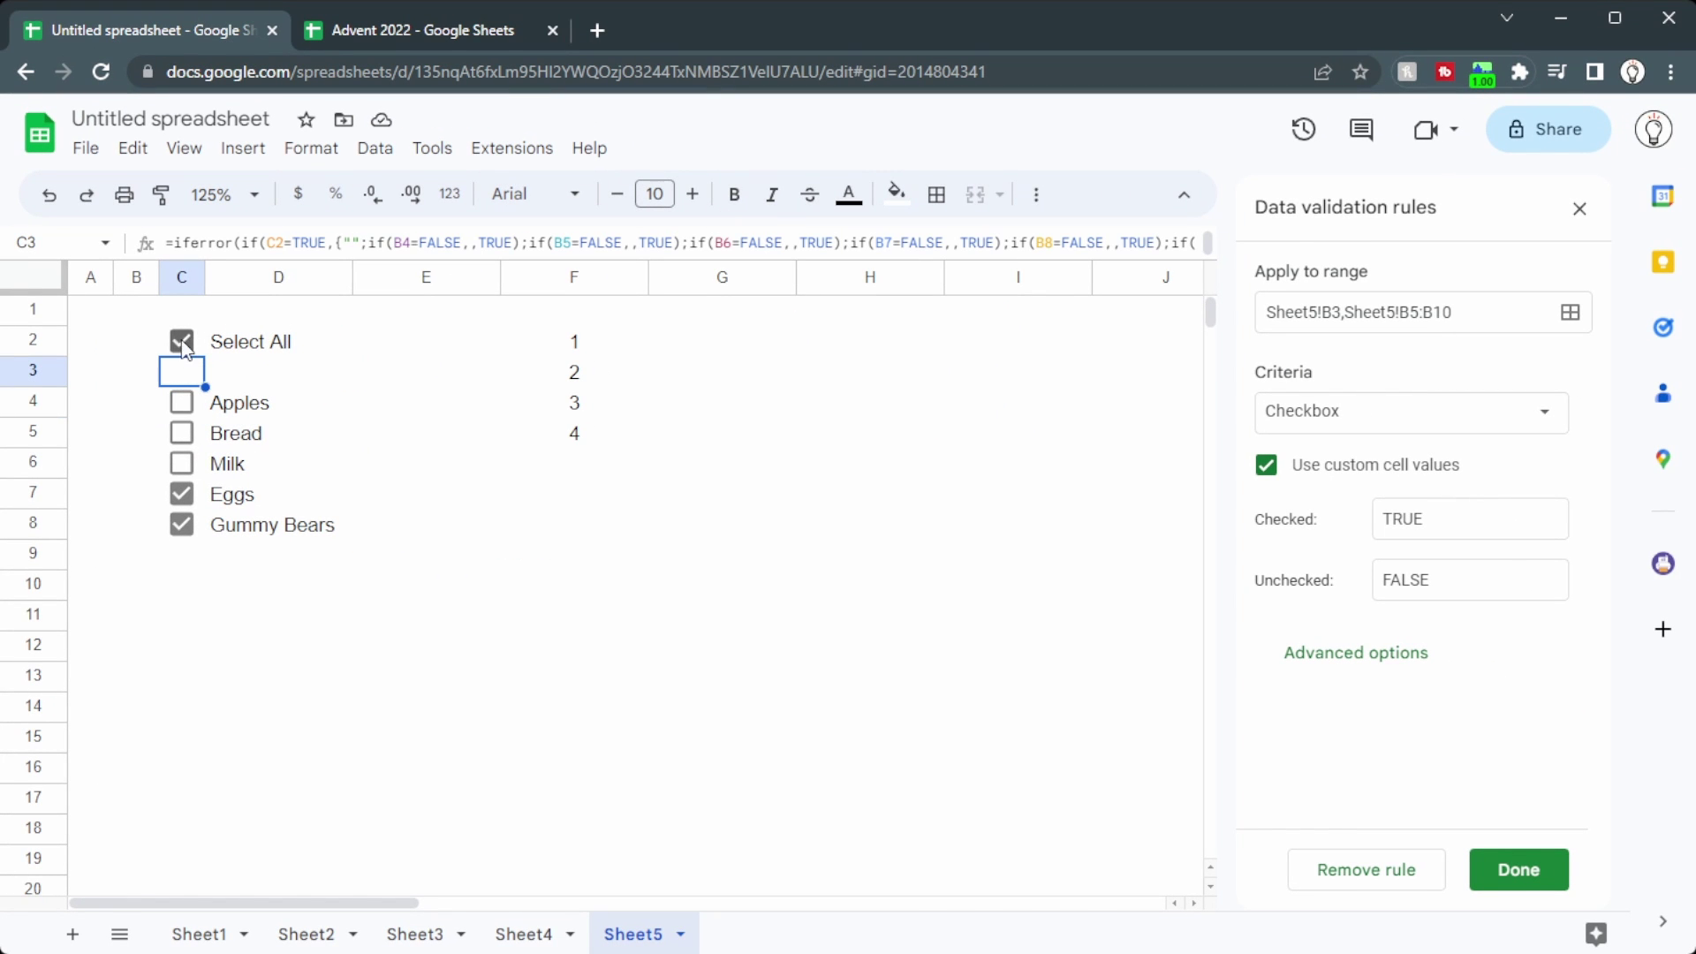
left_click(181, 342)
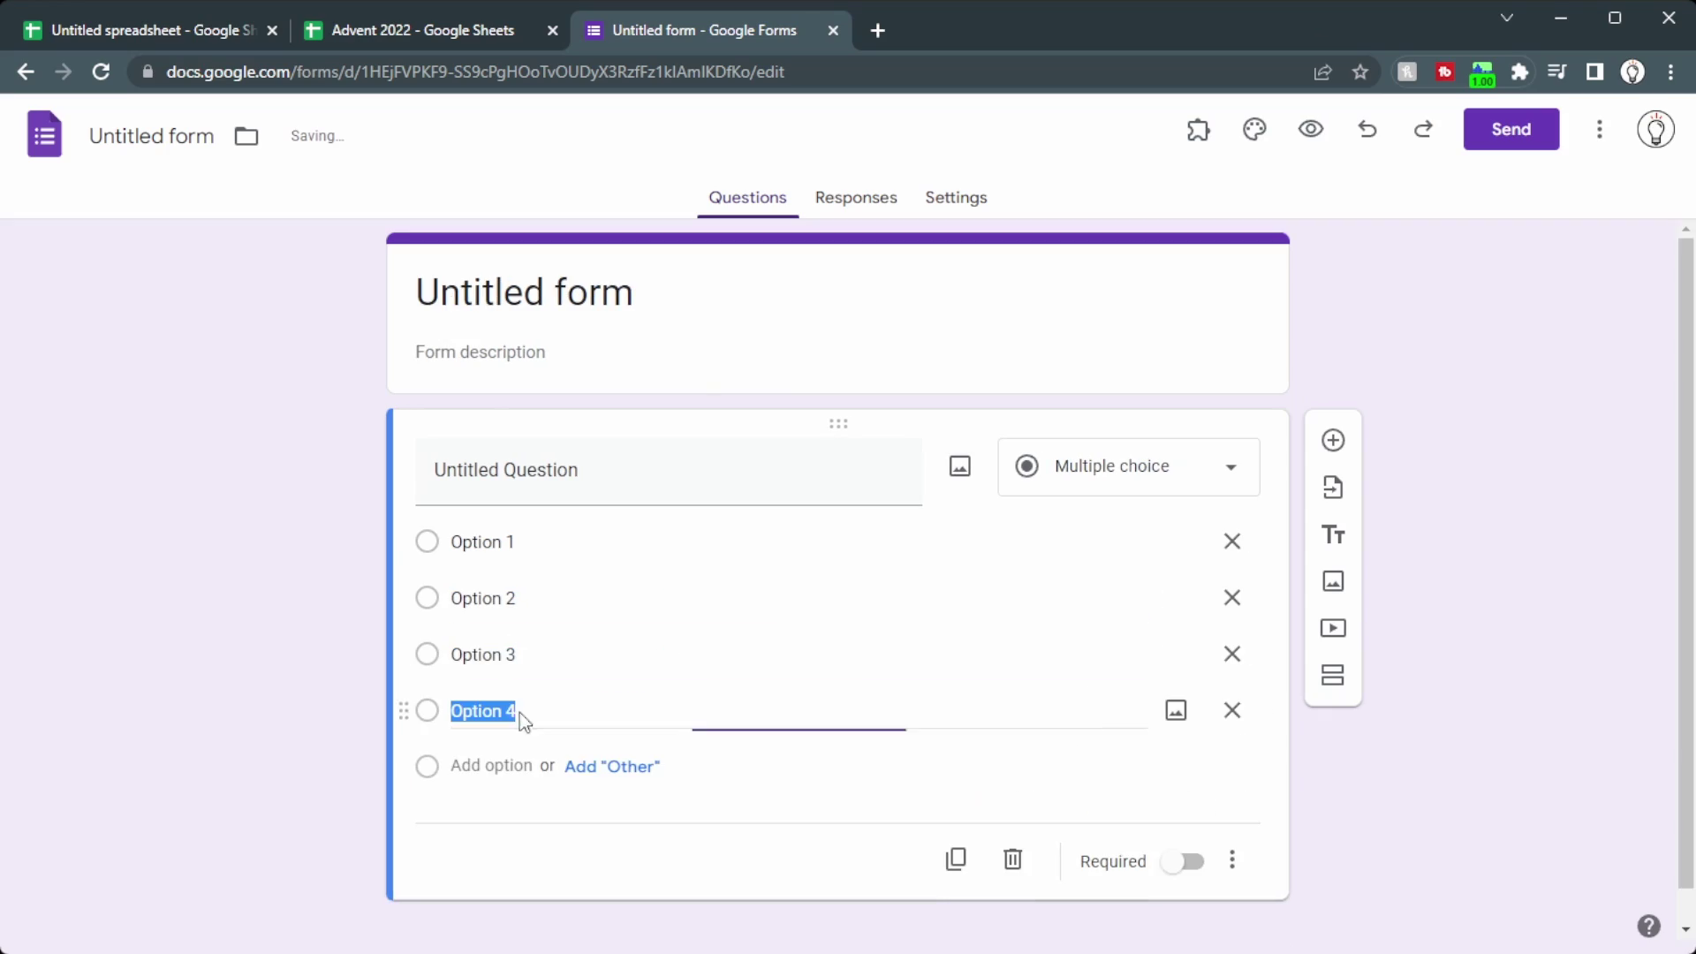
Step: Preview the form as a respondent and pick, then change, an answer option
left_click(1334, 131)
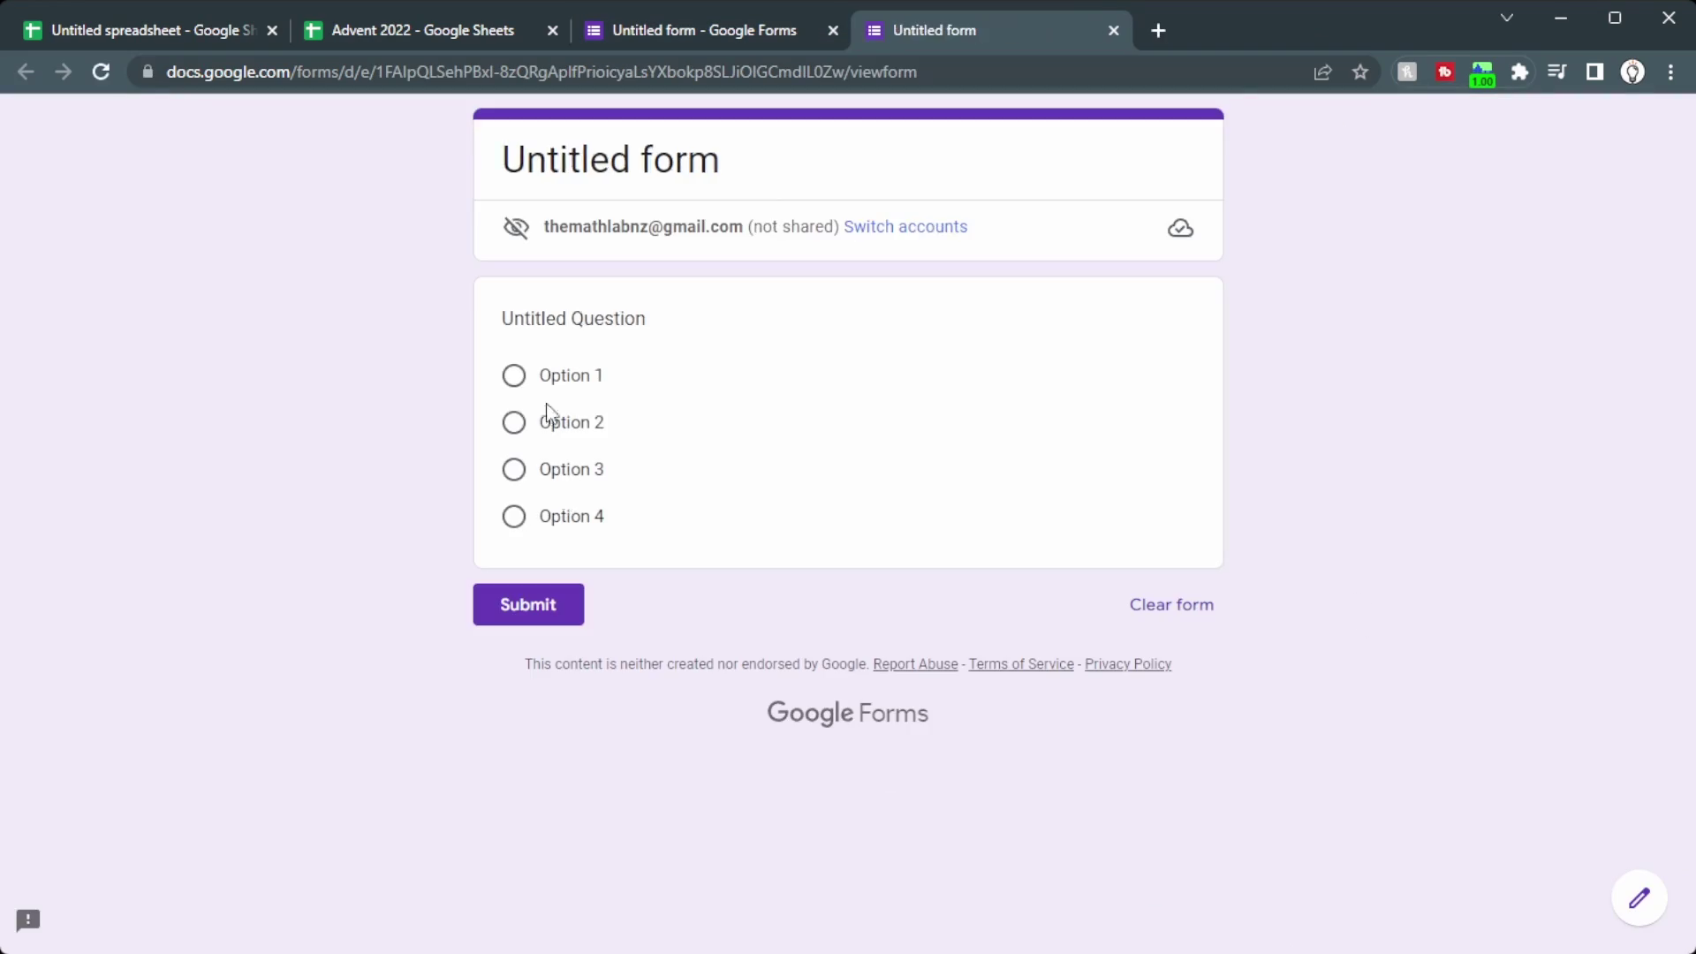
left_click(482, 530)
left_click(478, 431)
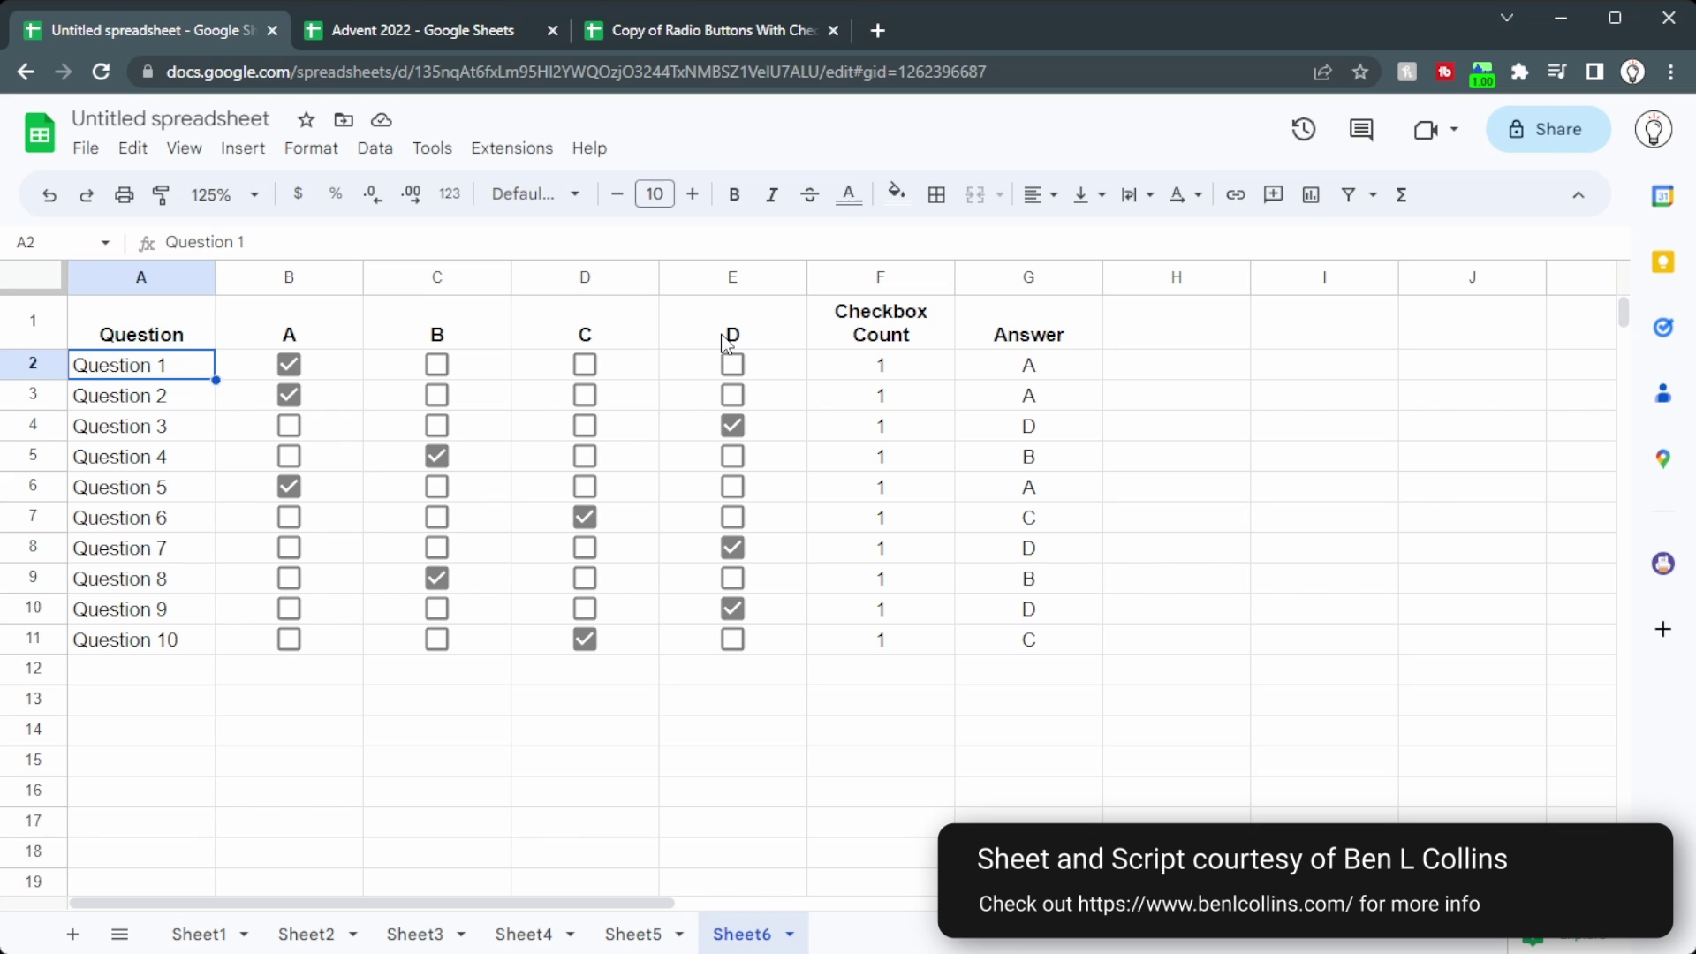
Step: Paste the onEdit script into Apps Script, save it, and test by ticking B for Question 1
left_click(521, 148)
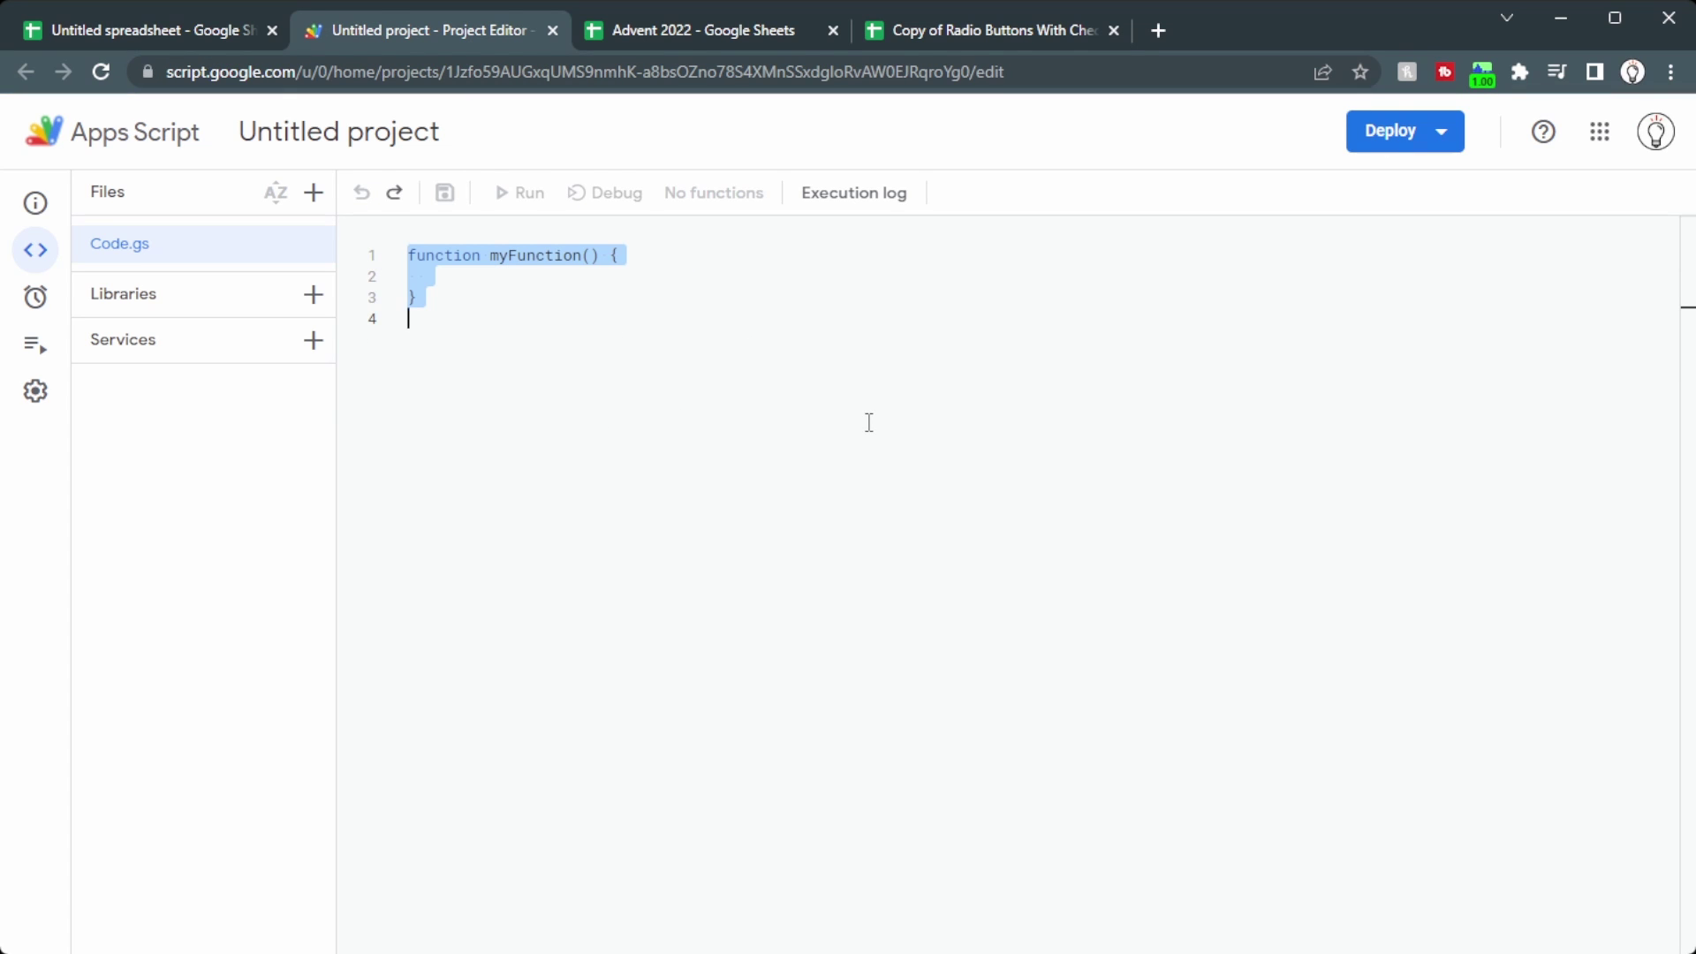
key("ctrl+v")
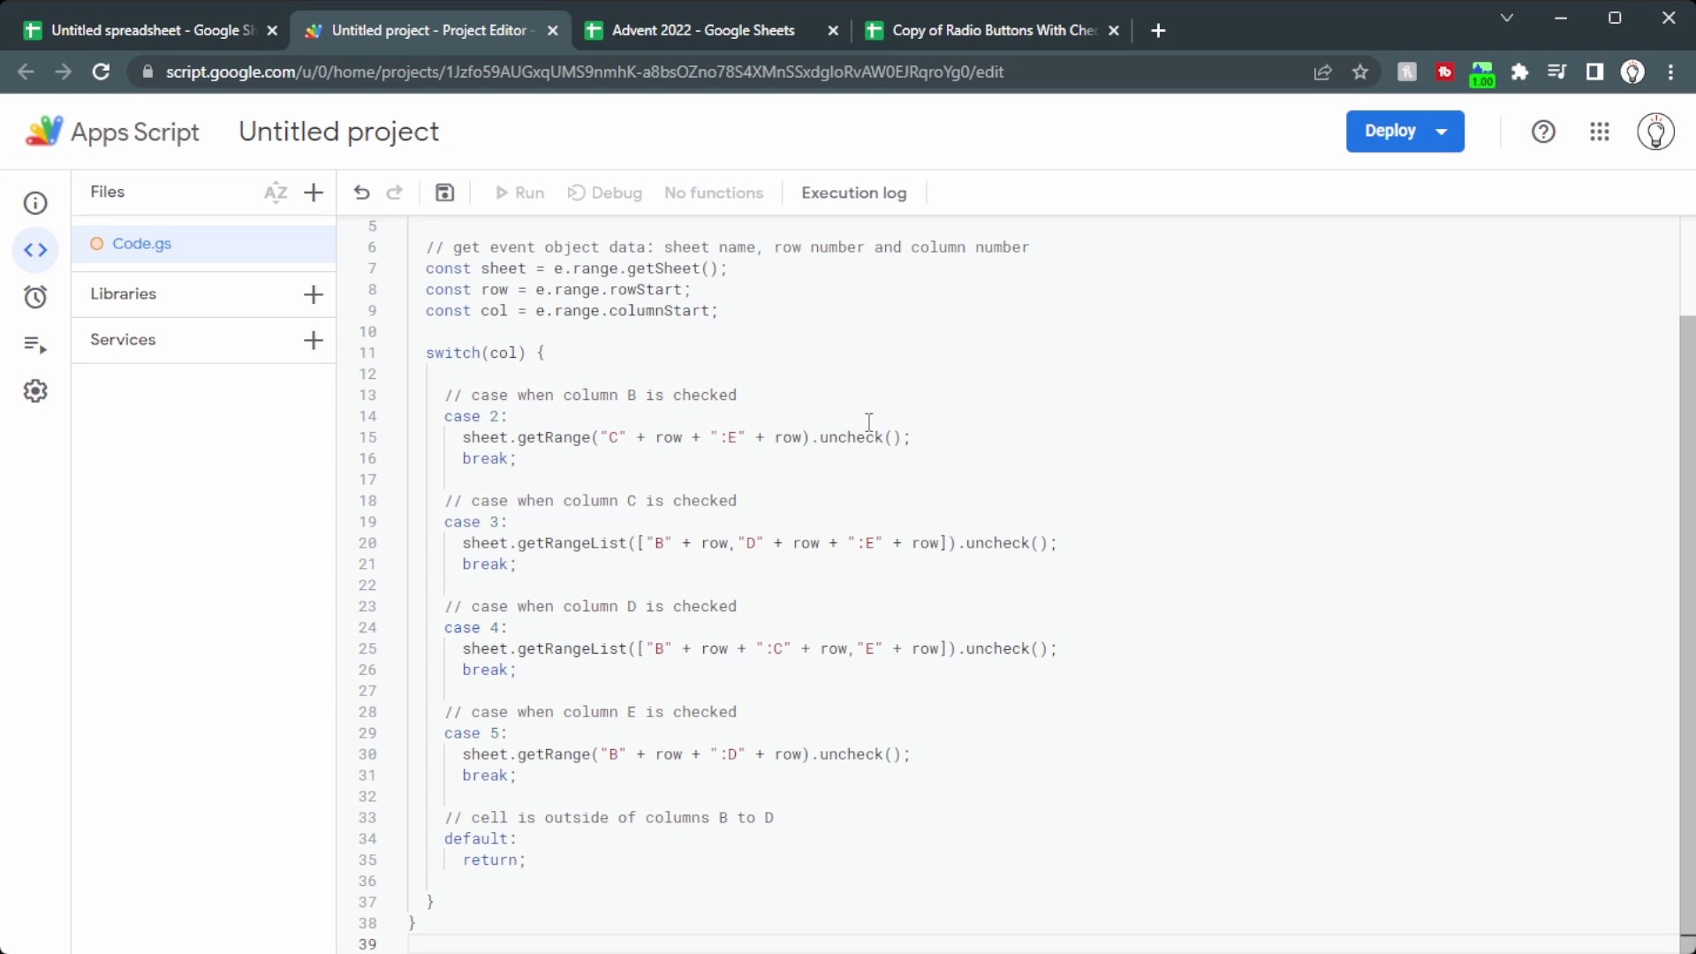
key("ctrl+Home")
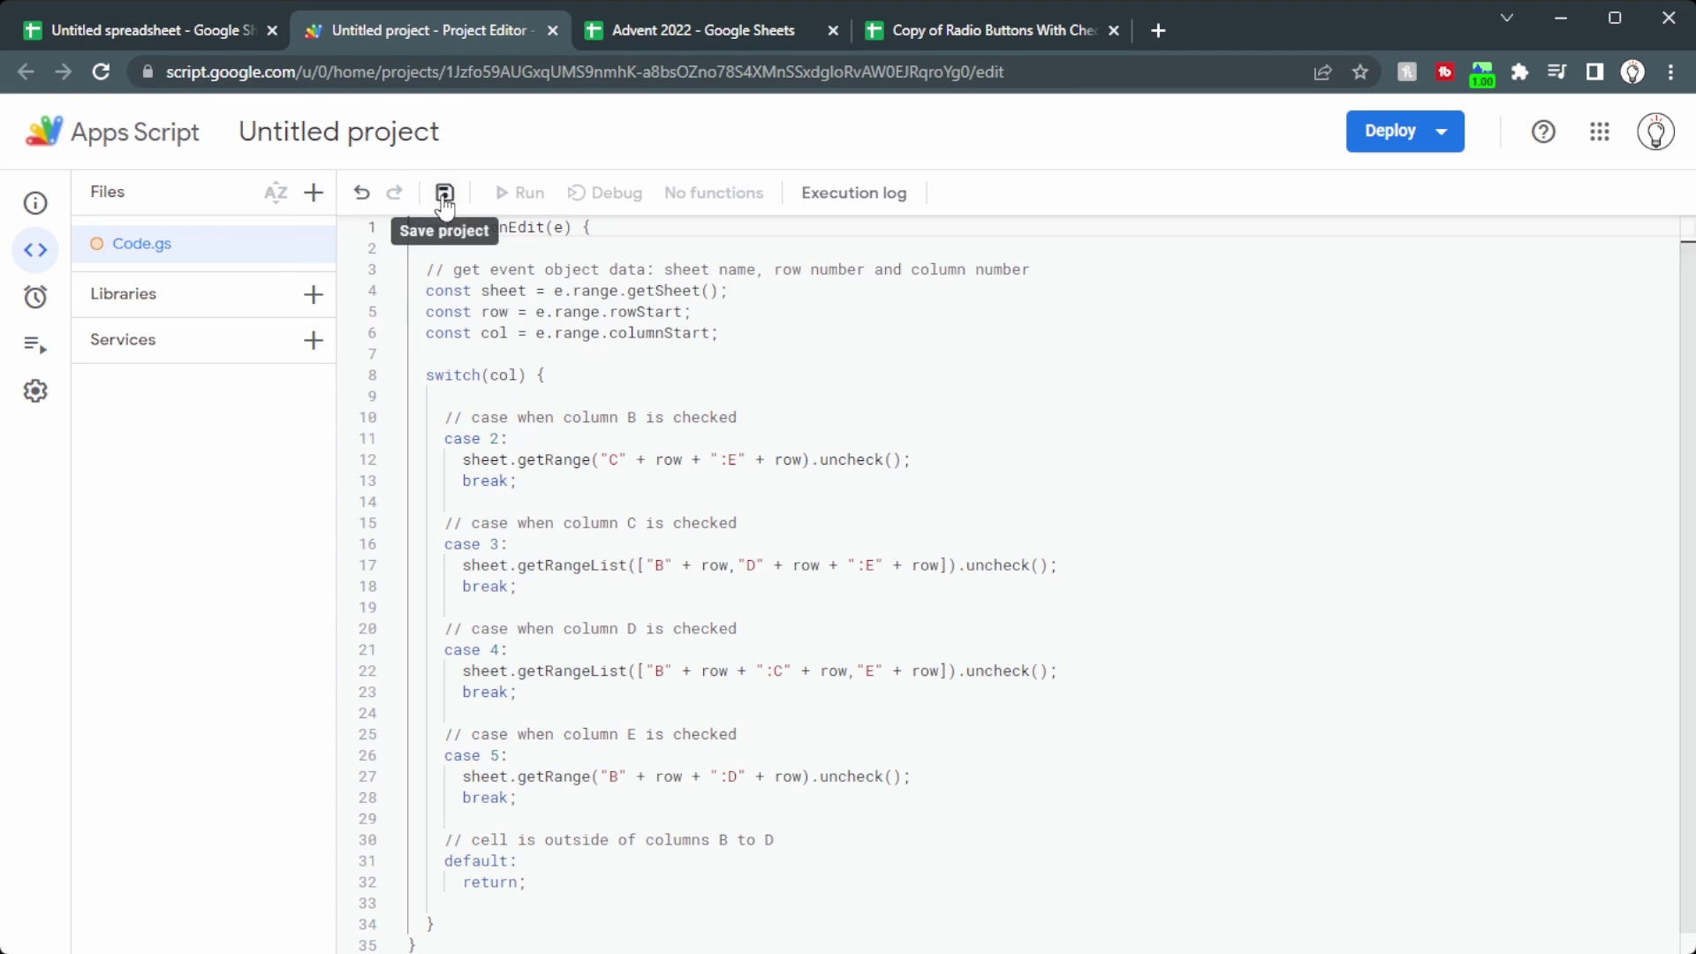
left_click(445, 193)
left_click(512, 189)
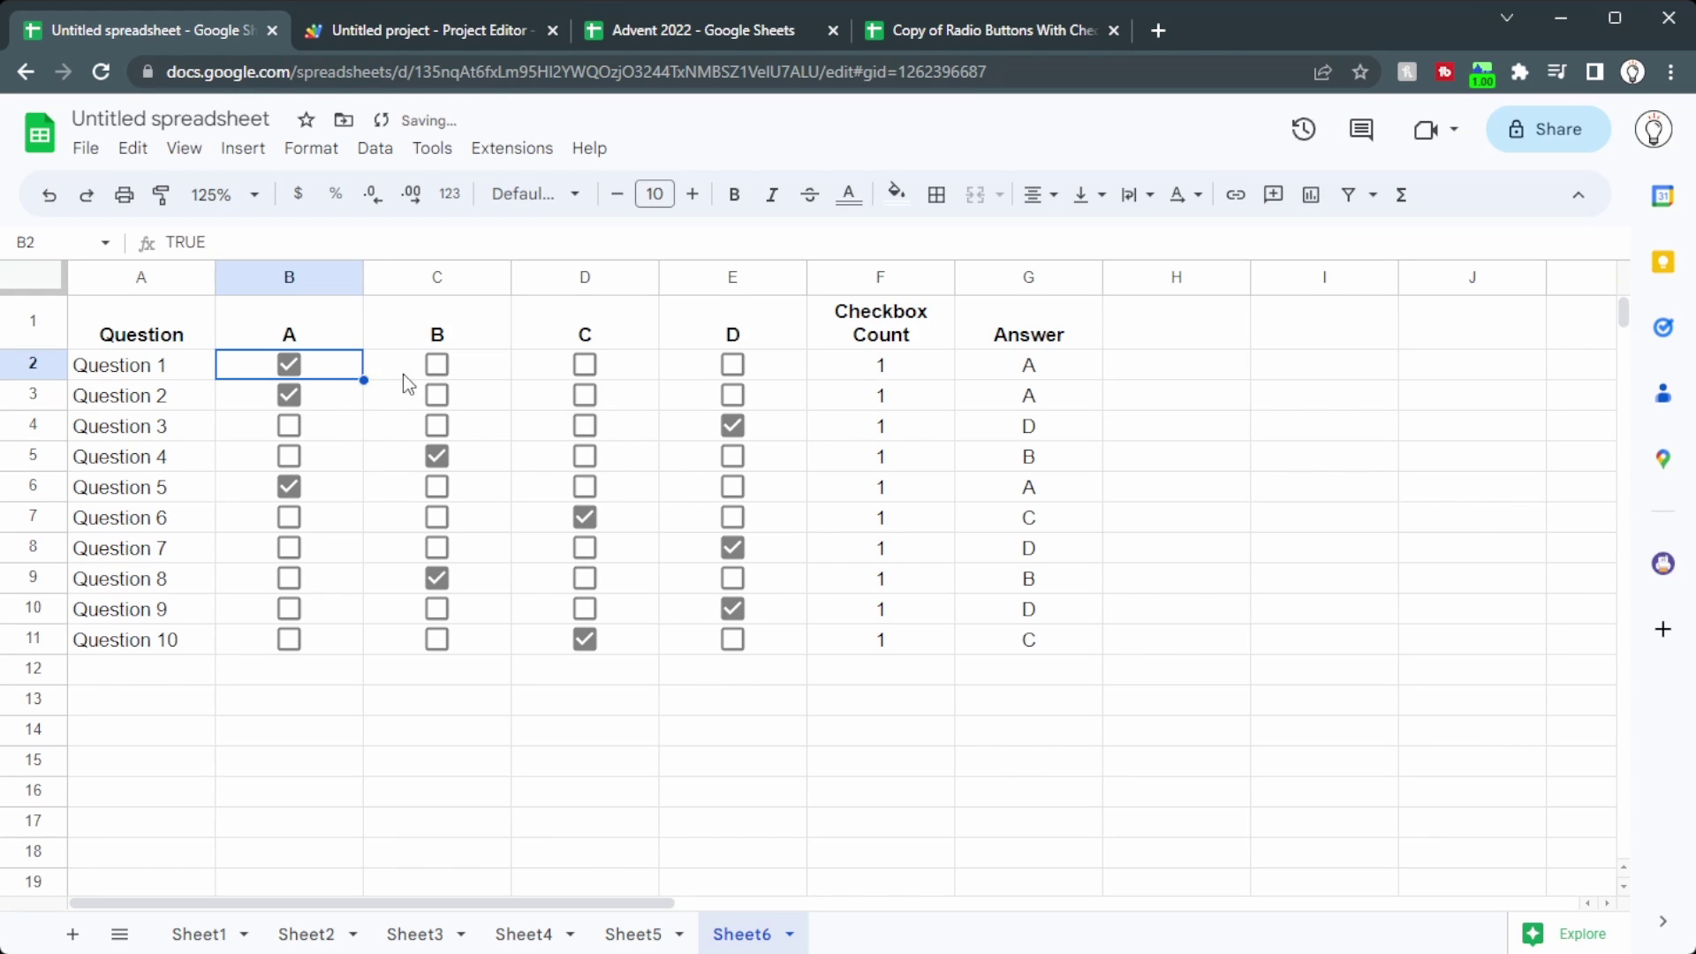
left_click(436, 364)
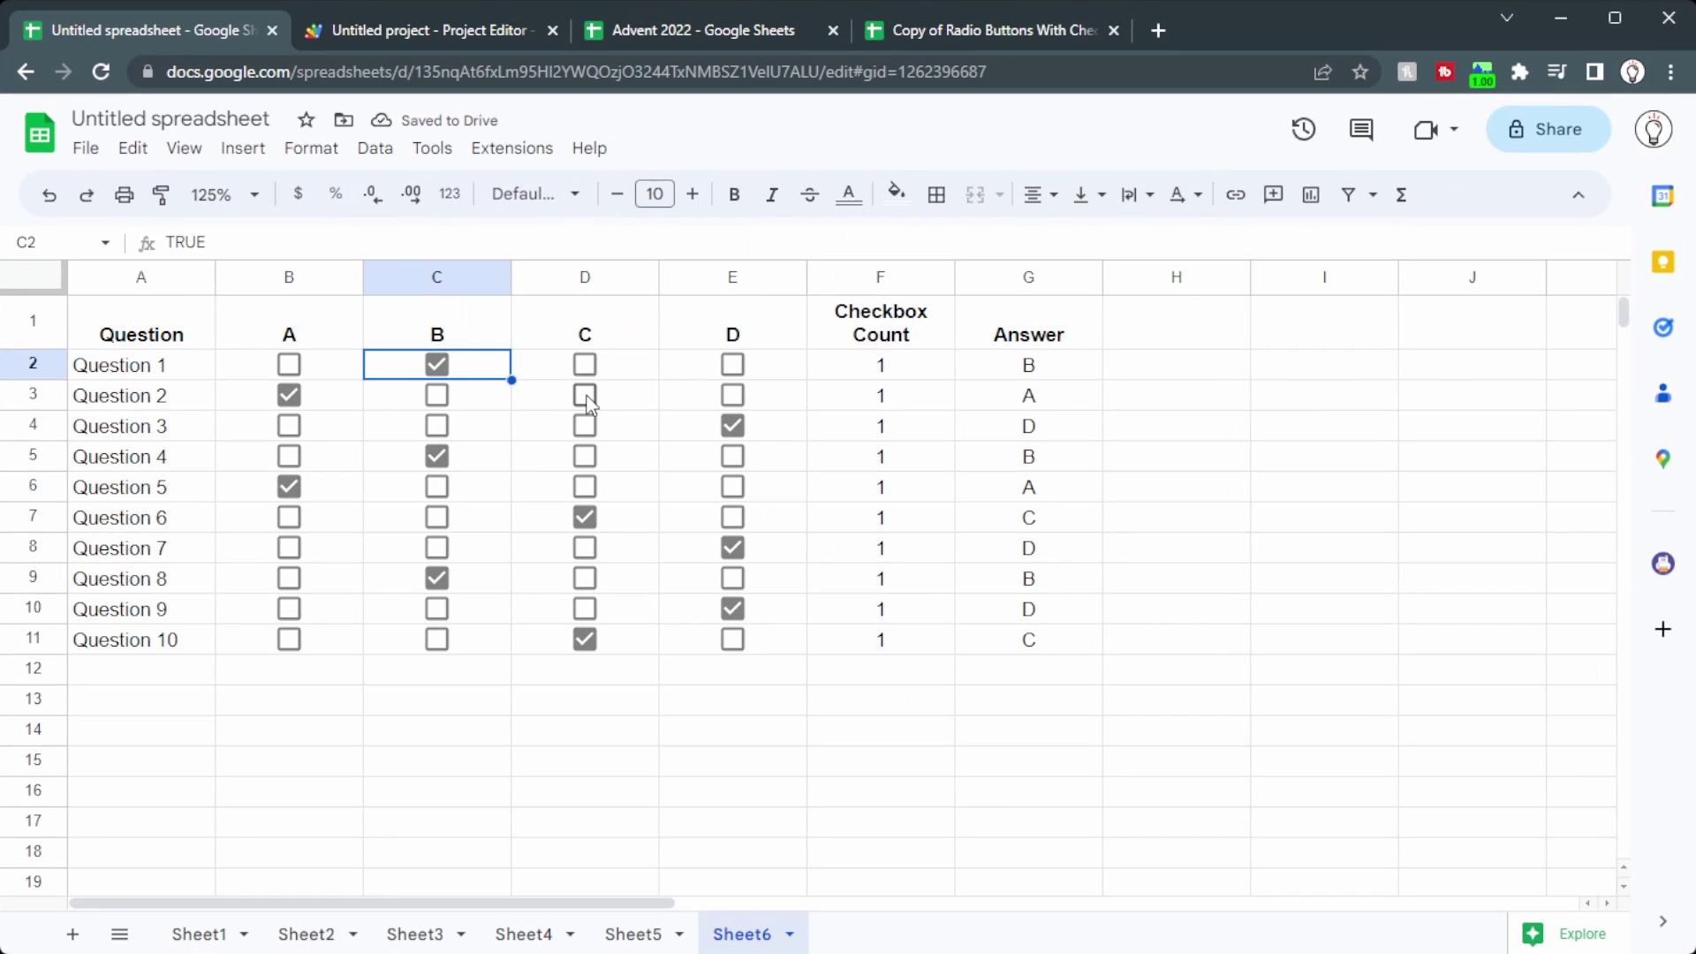
Step: Tick answer C for Question 2 so its A tick clears automatically
left_click(585, 395)
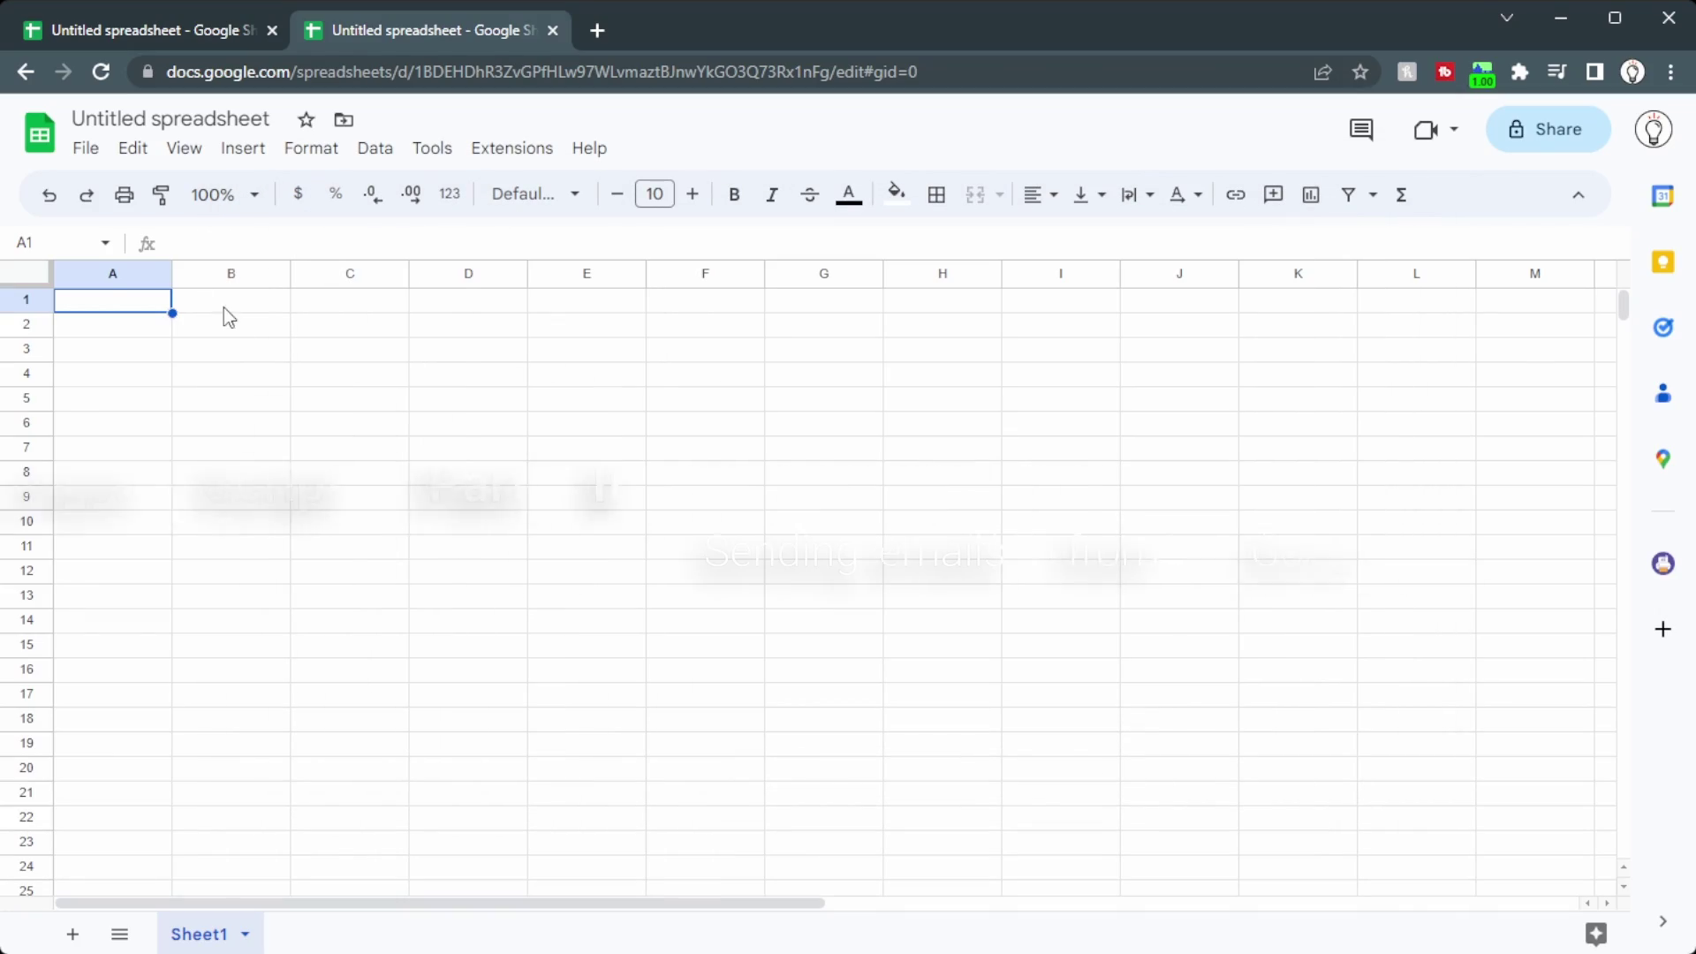
Step: Resize columns A and B to 40 pixels wide
left_click_drag(113, 273, 277, 272)
right_click(189, 269)
left_click(340, 569)
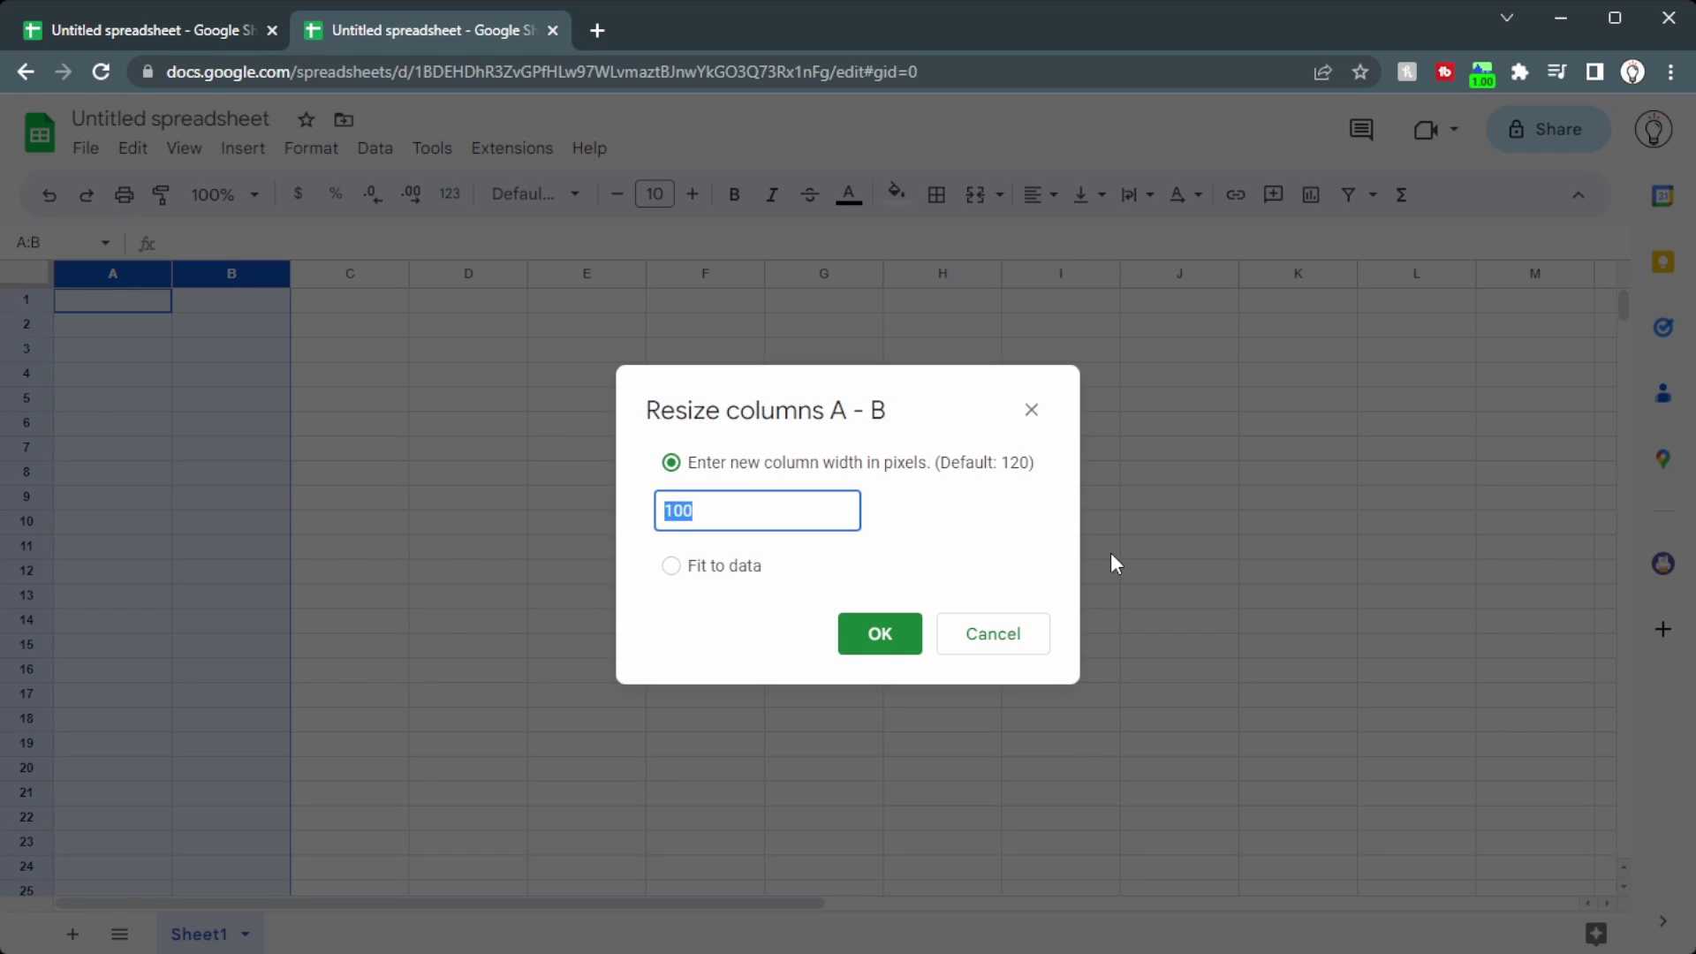
type("40")
key("Return")
Step: Head column B with 'Send?' in B2 and open the Insert menu
left_click(109, 327)
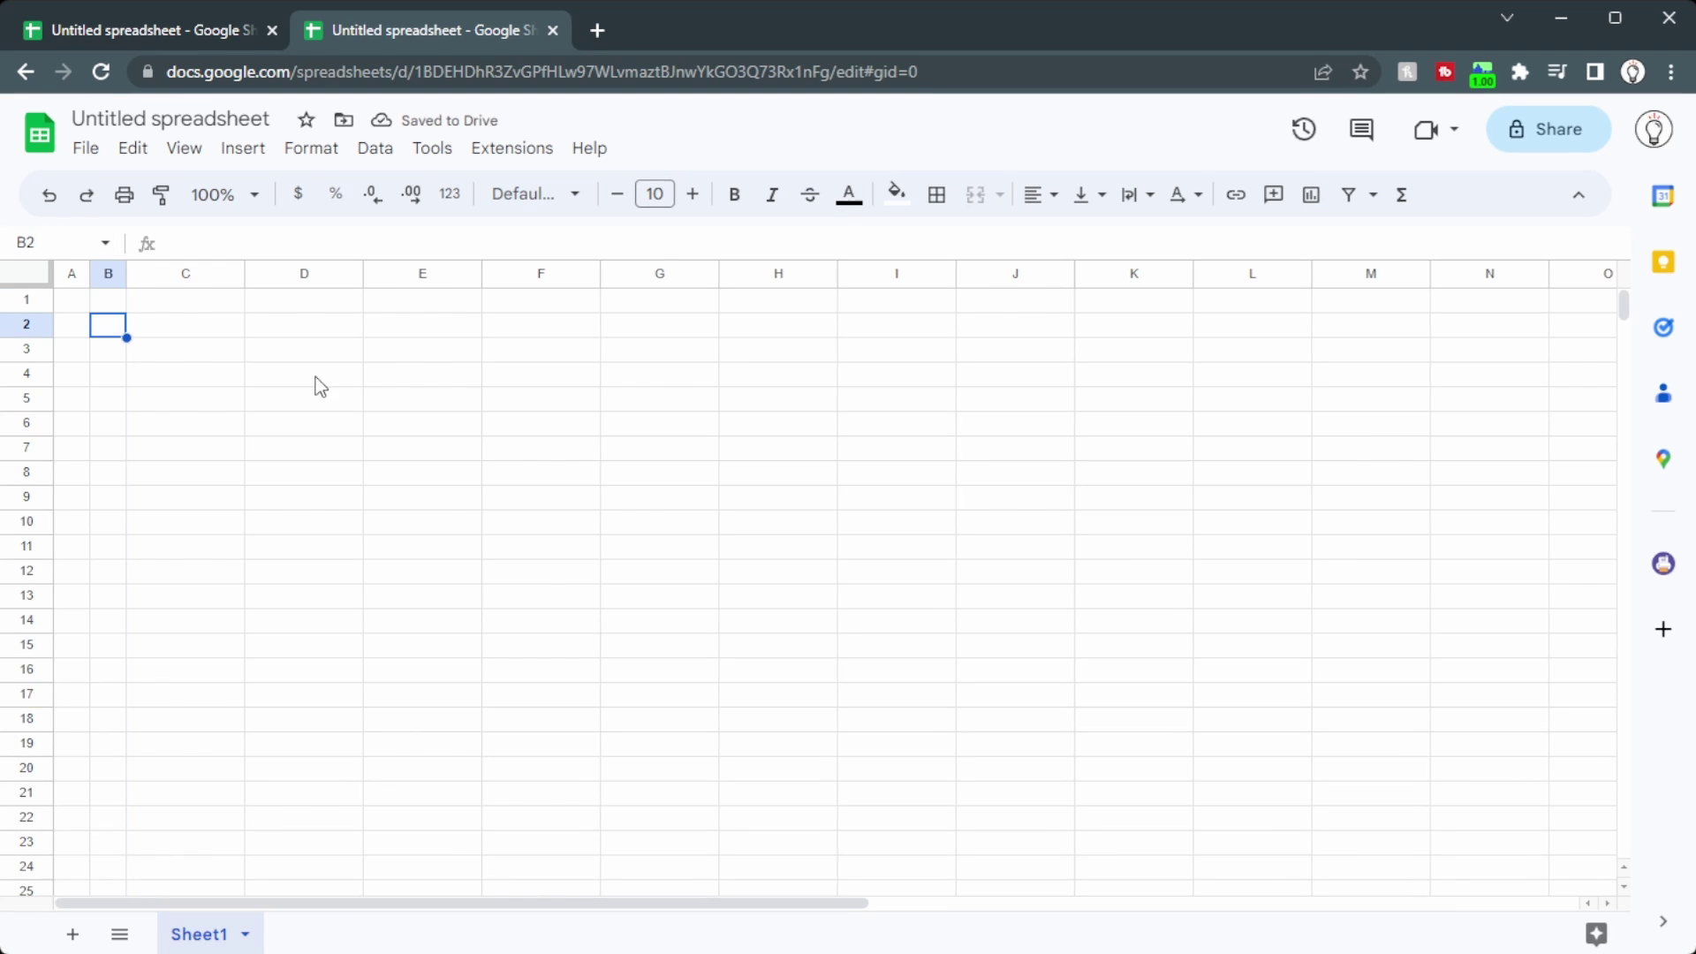
type("Send?")
key("Return")
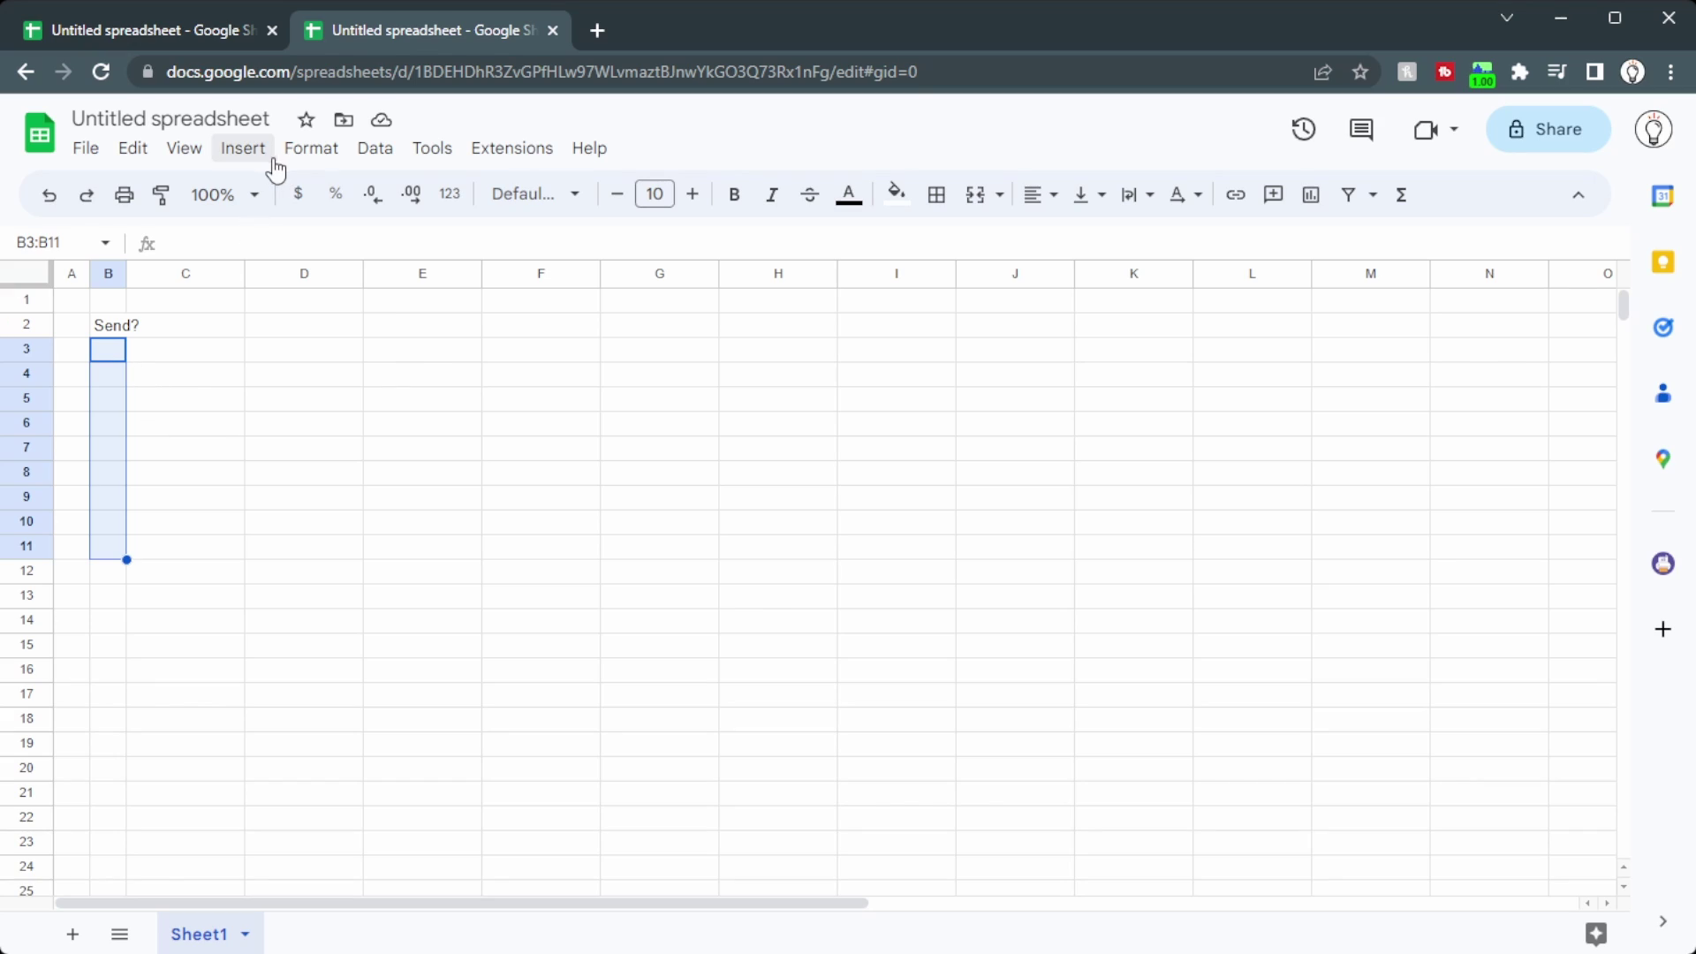
left_click(252, 150)
Step: Make B3:B11 checkboxes, widen column B, and add headings Email, Name, Subject Line, Body in C2:F2
left_click(285, 621)
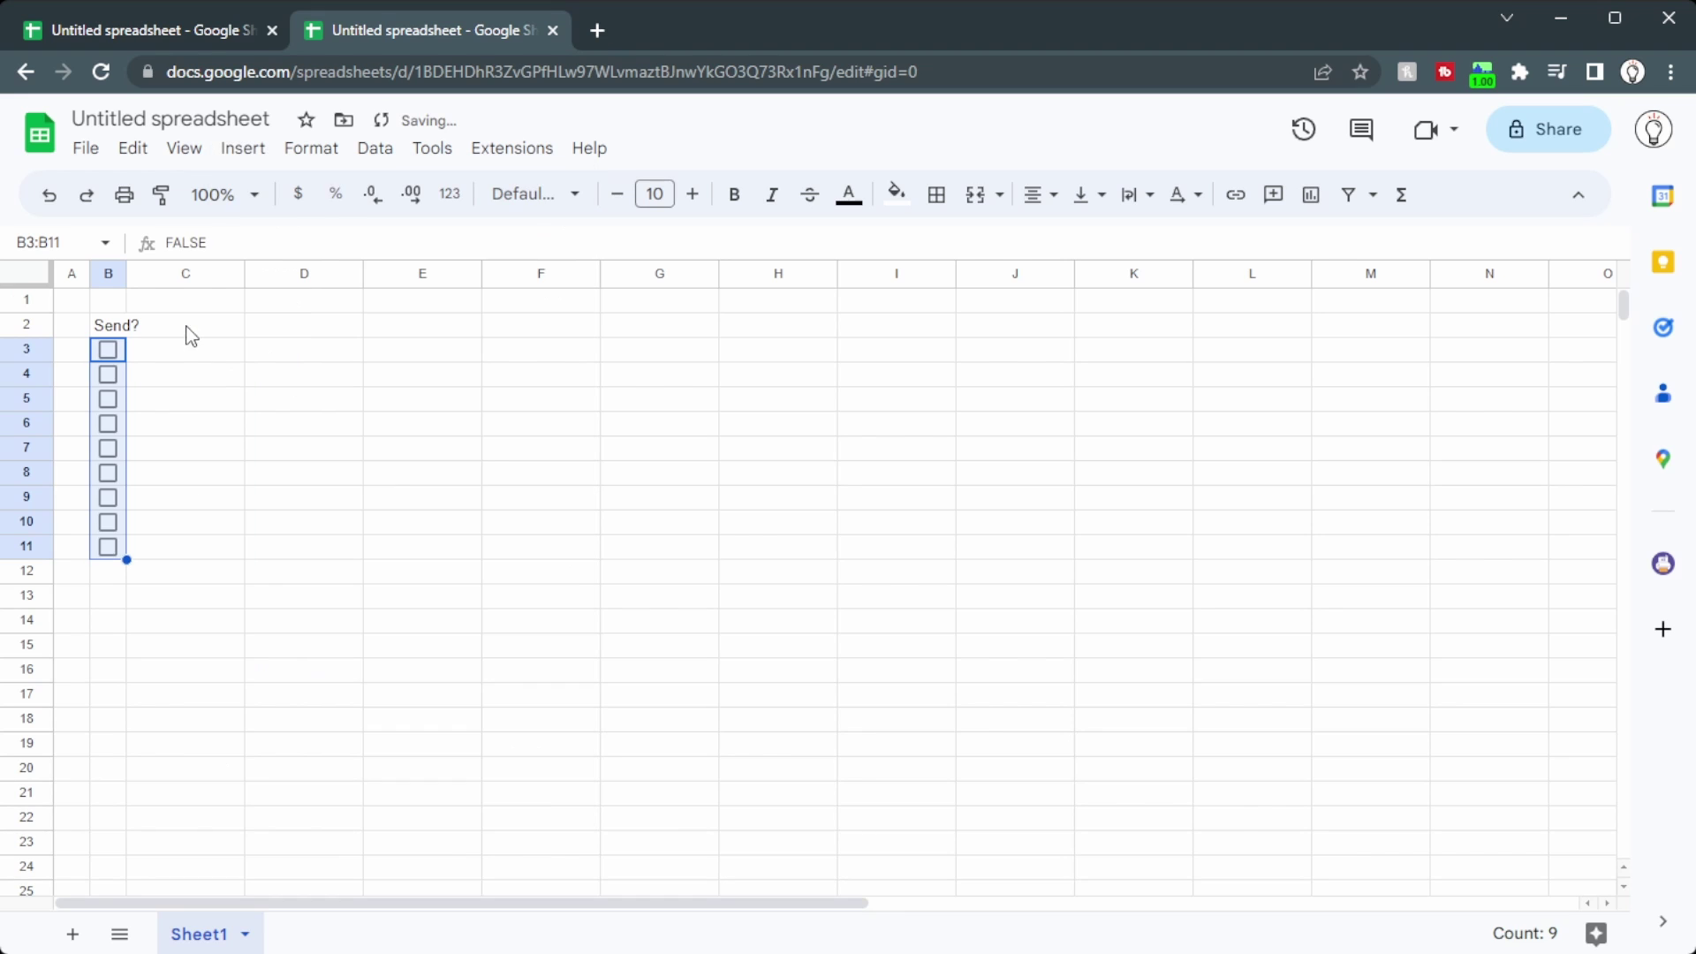
left_click(190, 328)
left_click_drag(126, 273, 150, 273)
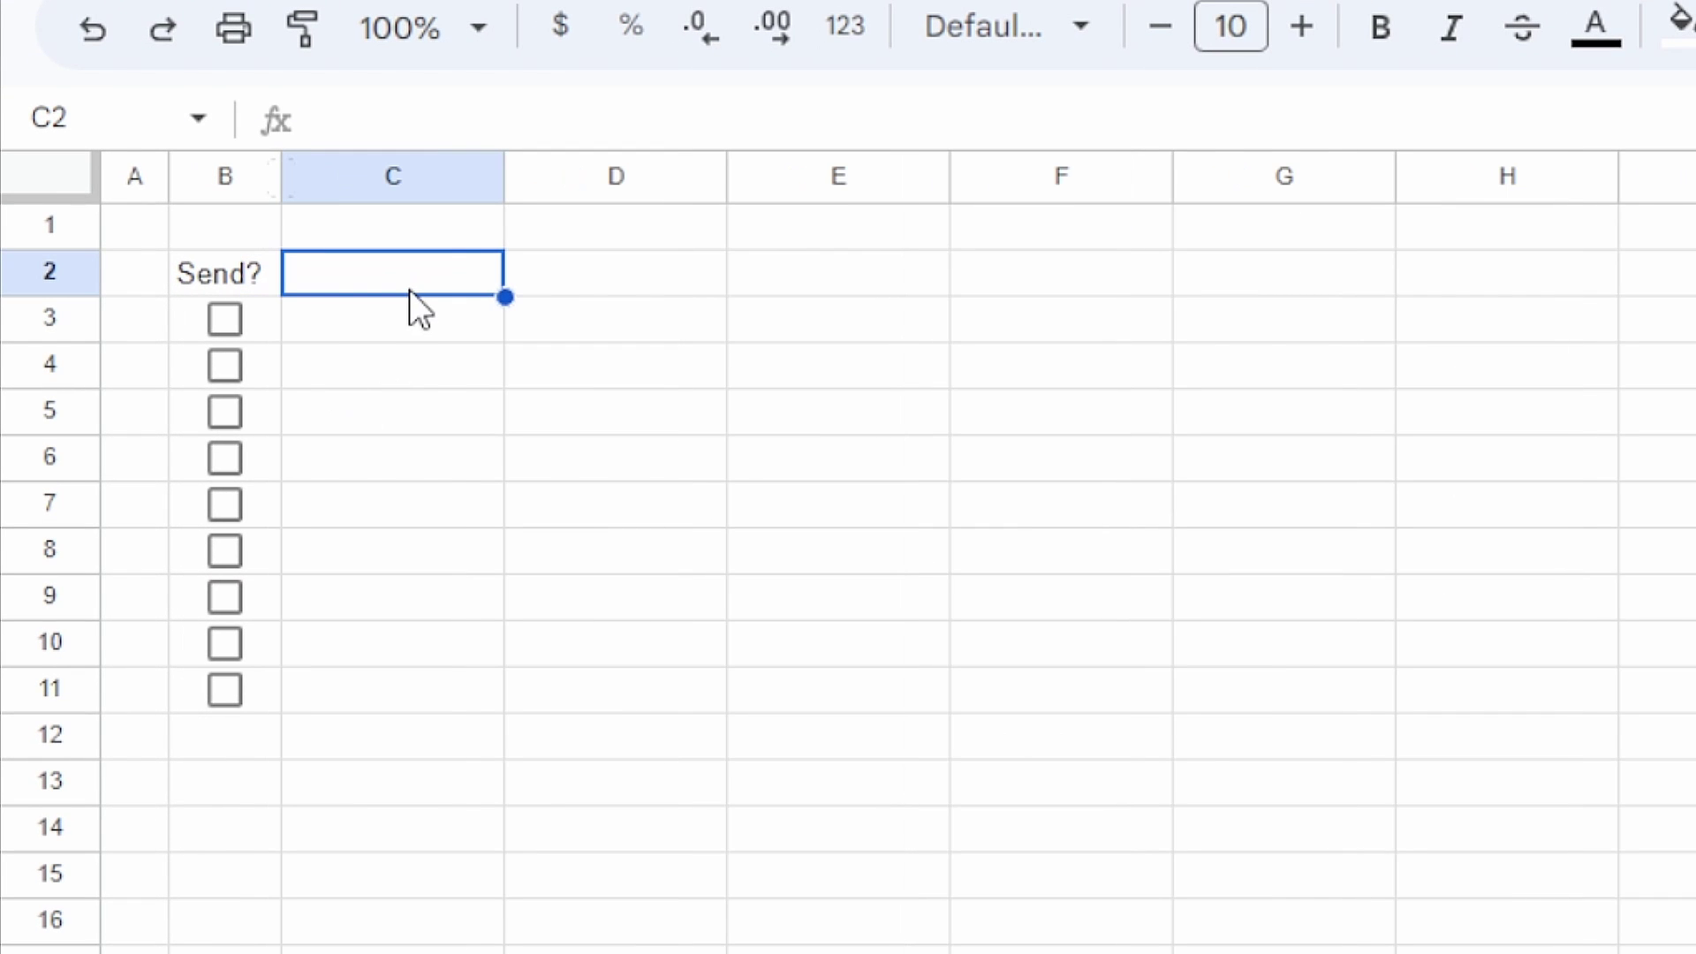
type("Email")
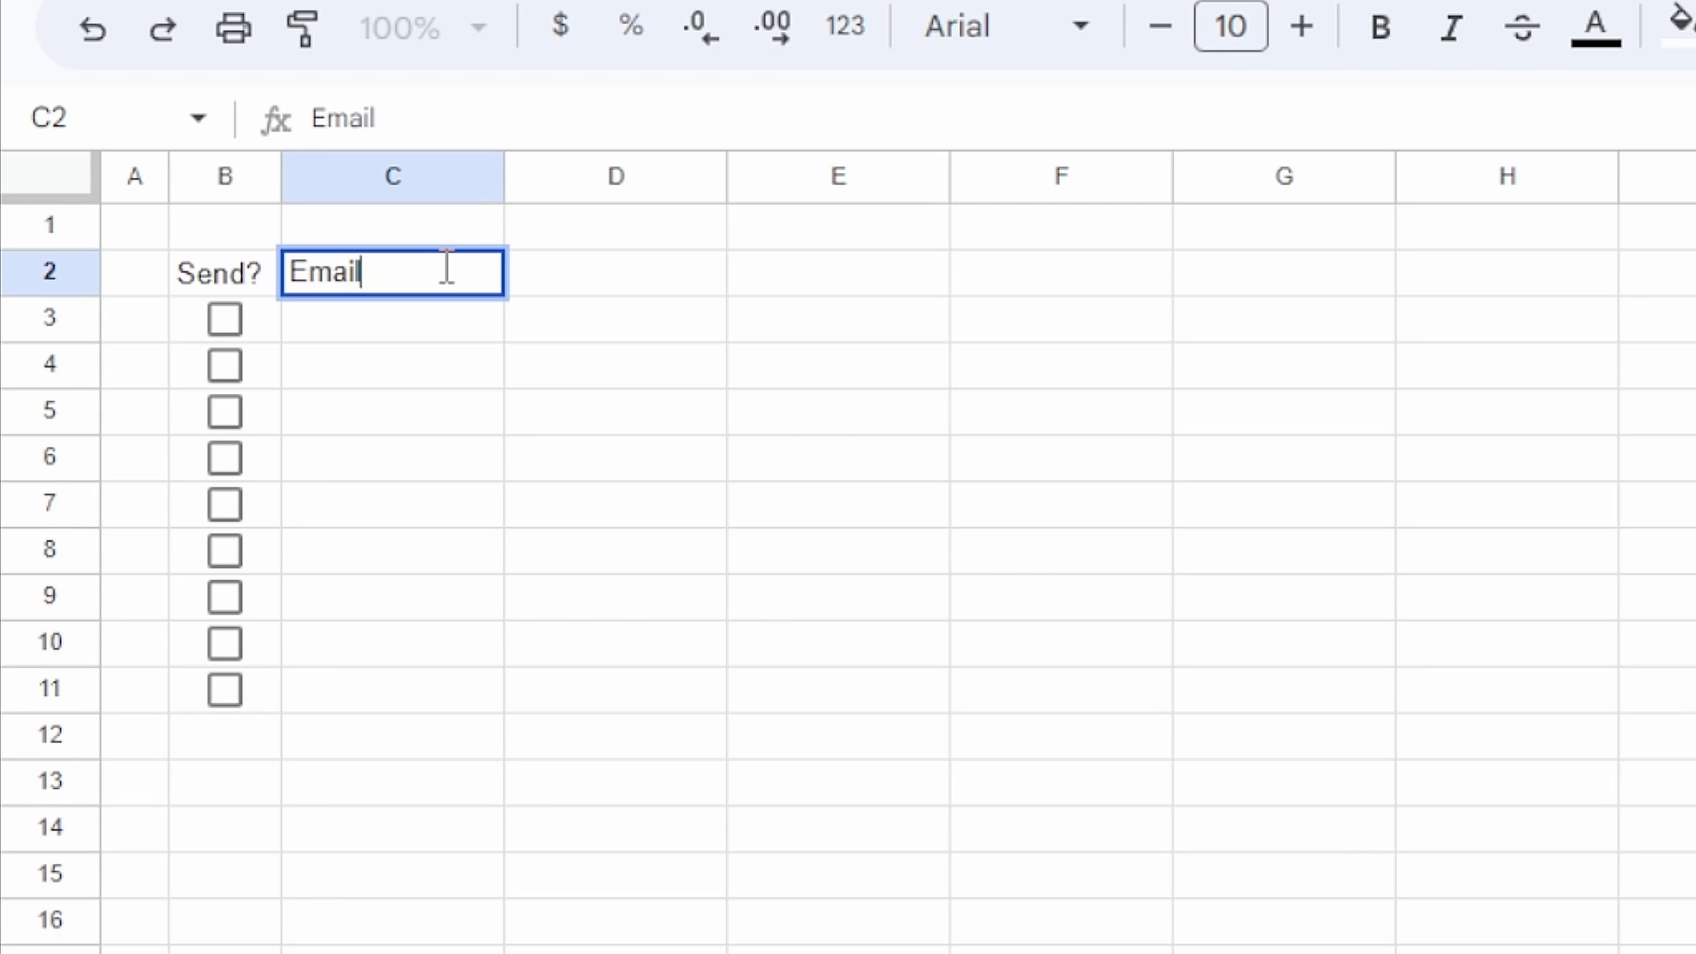
key("Tab")
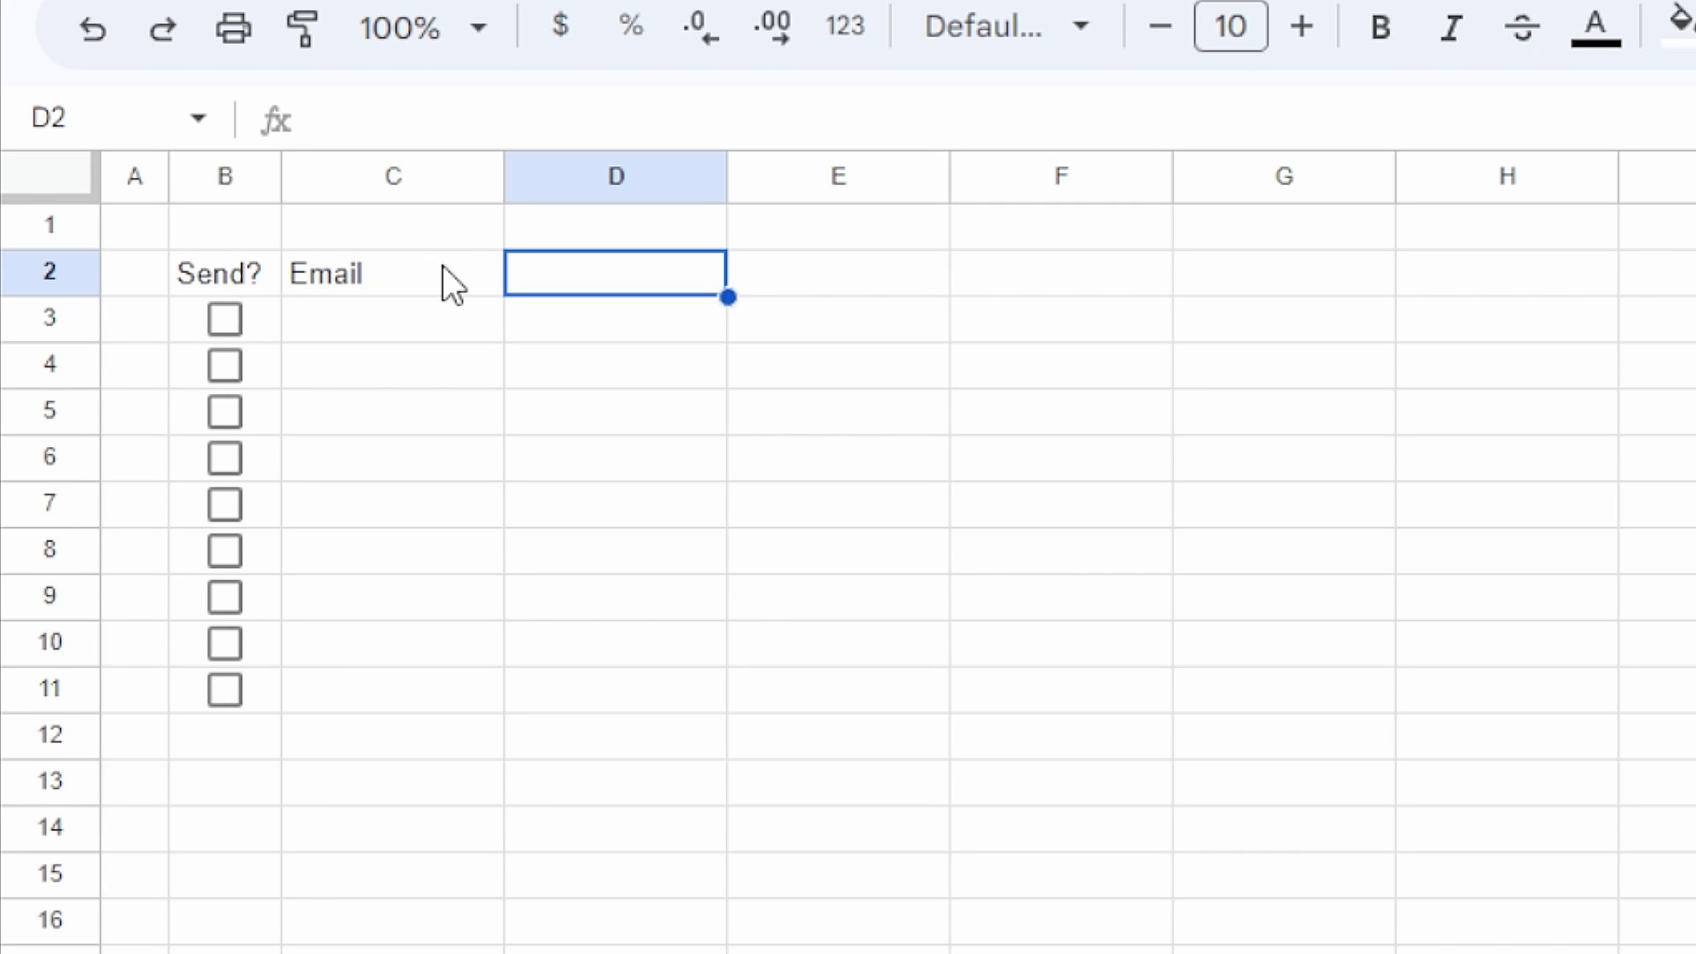
type("Name")
key("Tab")
type("Subject Line")
key("Tab")
type("B")
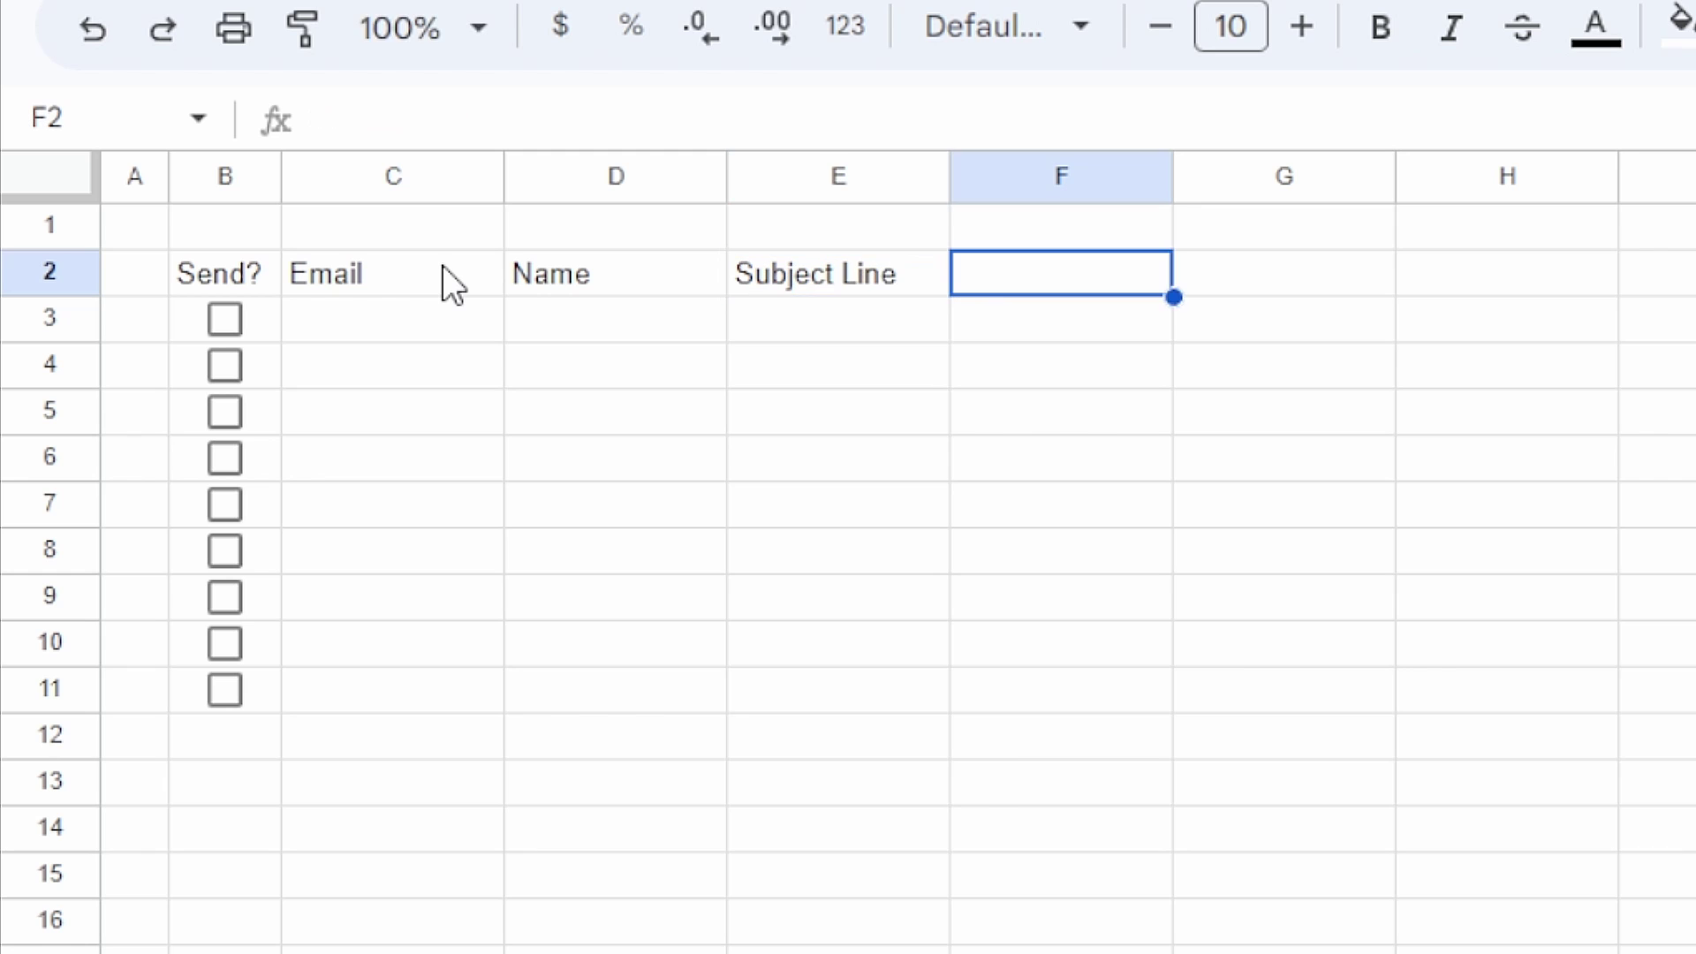
type("ody")
key("Return")
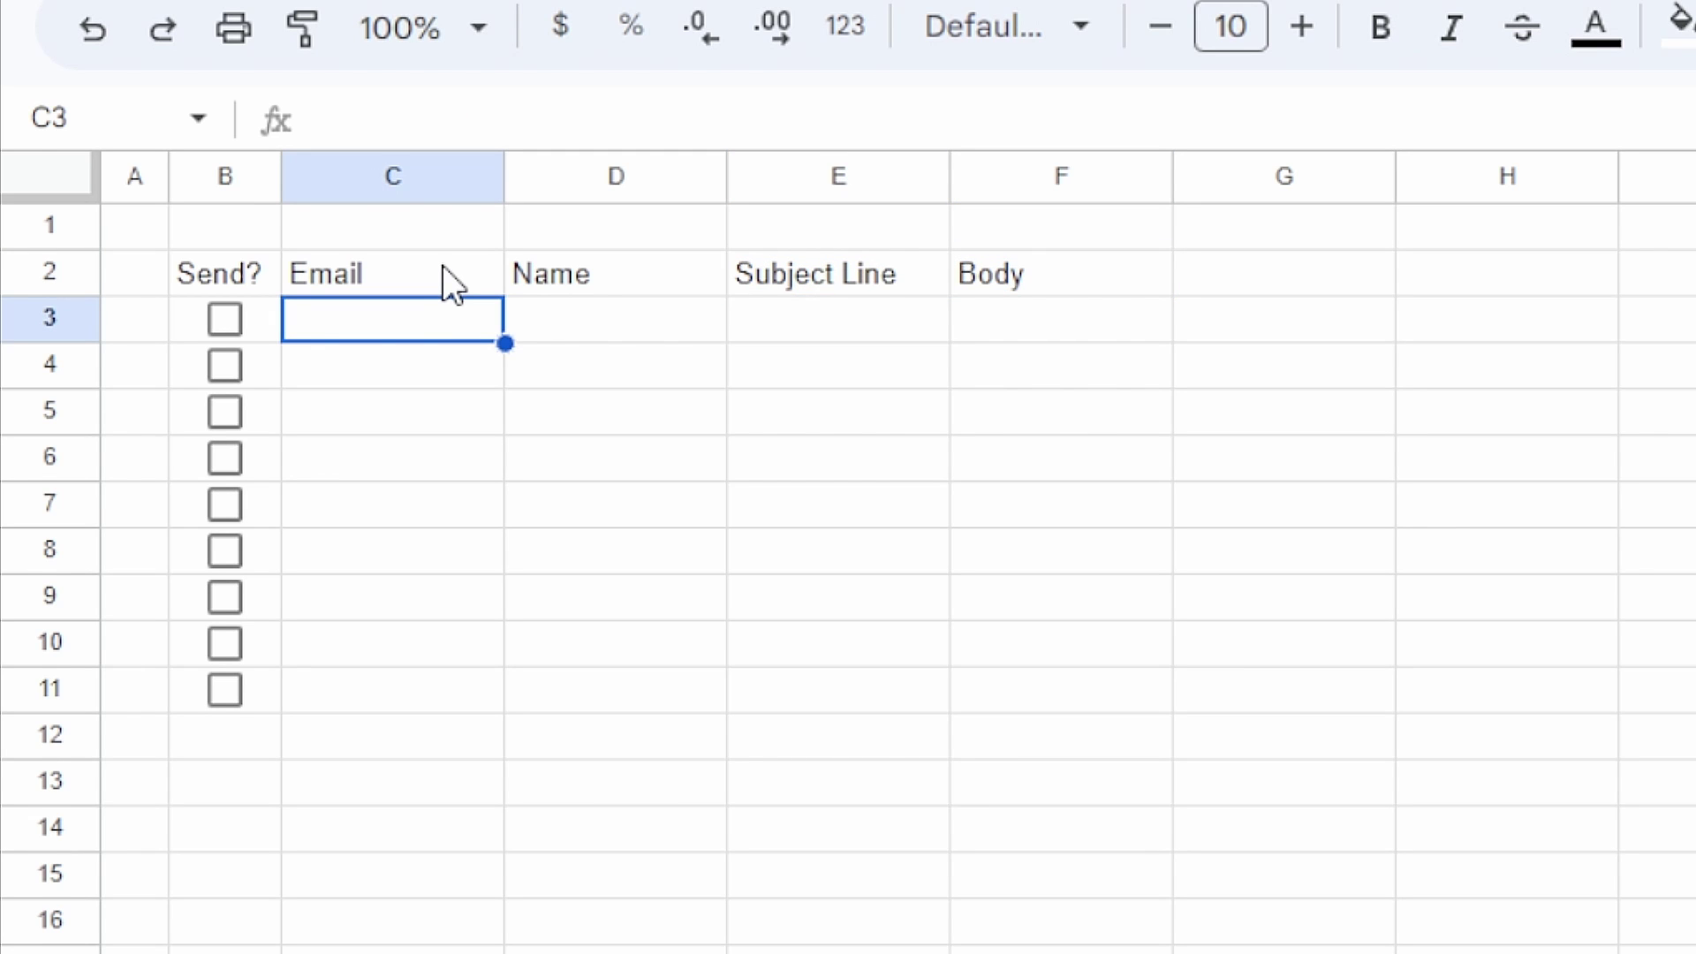
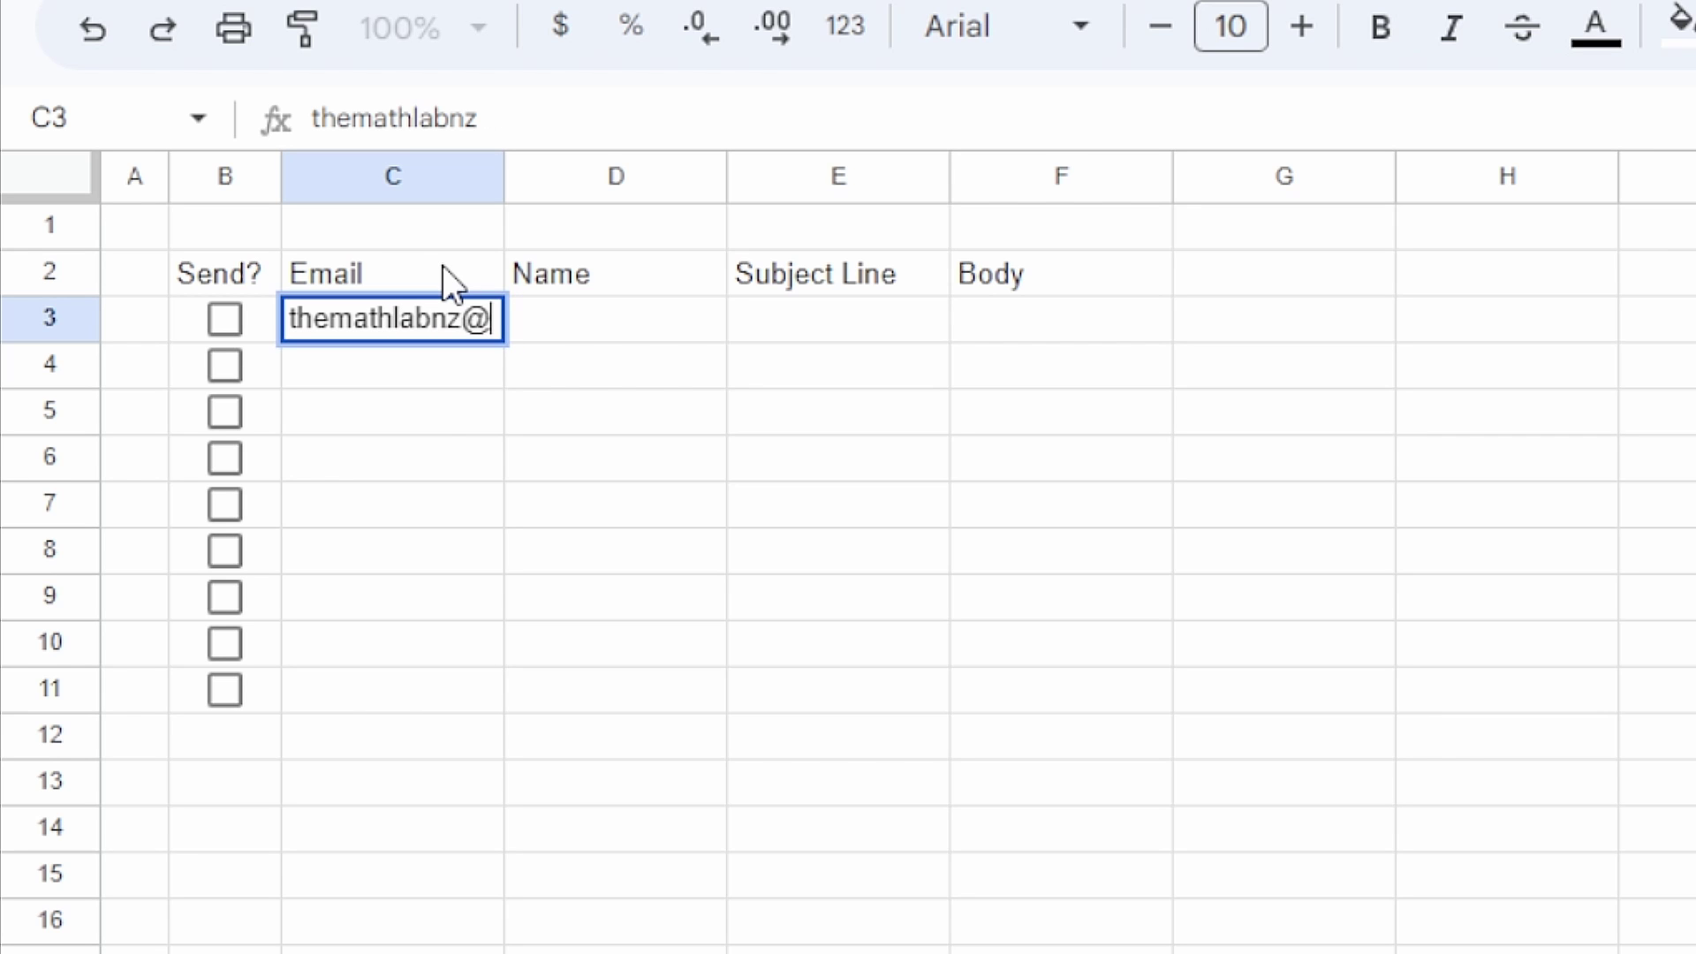
Step: Fill row 3 with the recipient's e-mail, name, subject 'Glad you could join us!' and a multi-line greeting body
key("Tab")
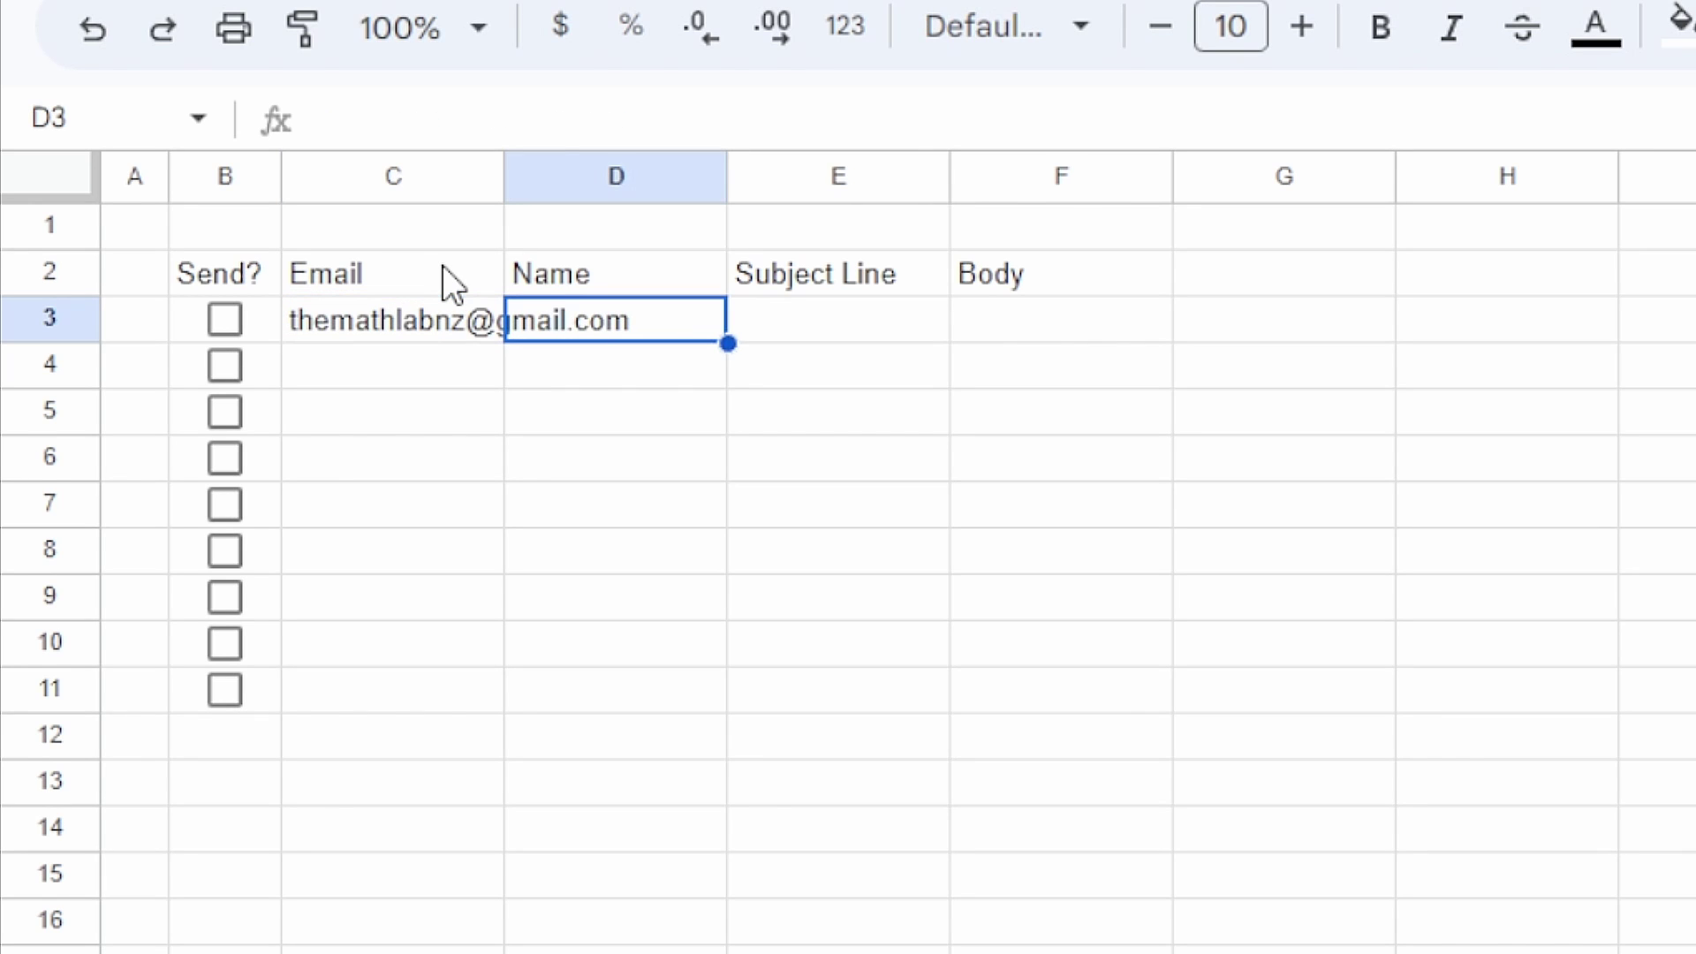
type("Hash")
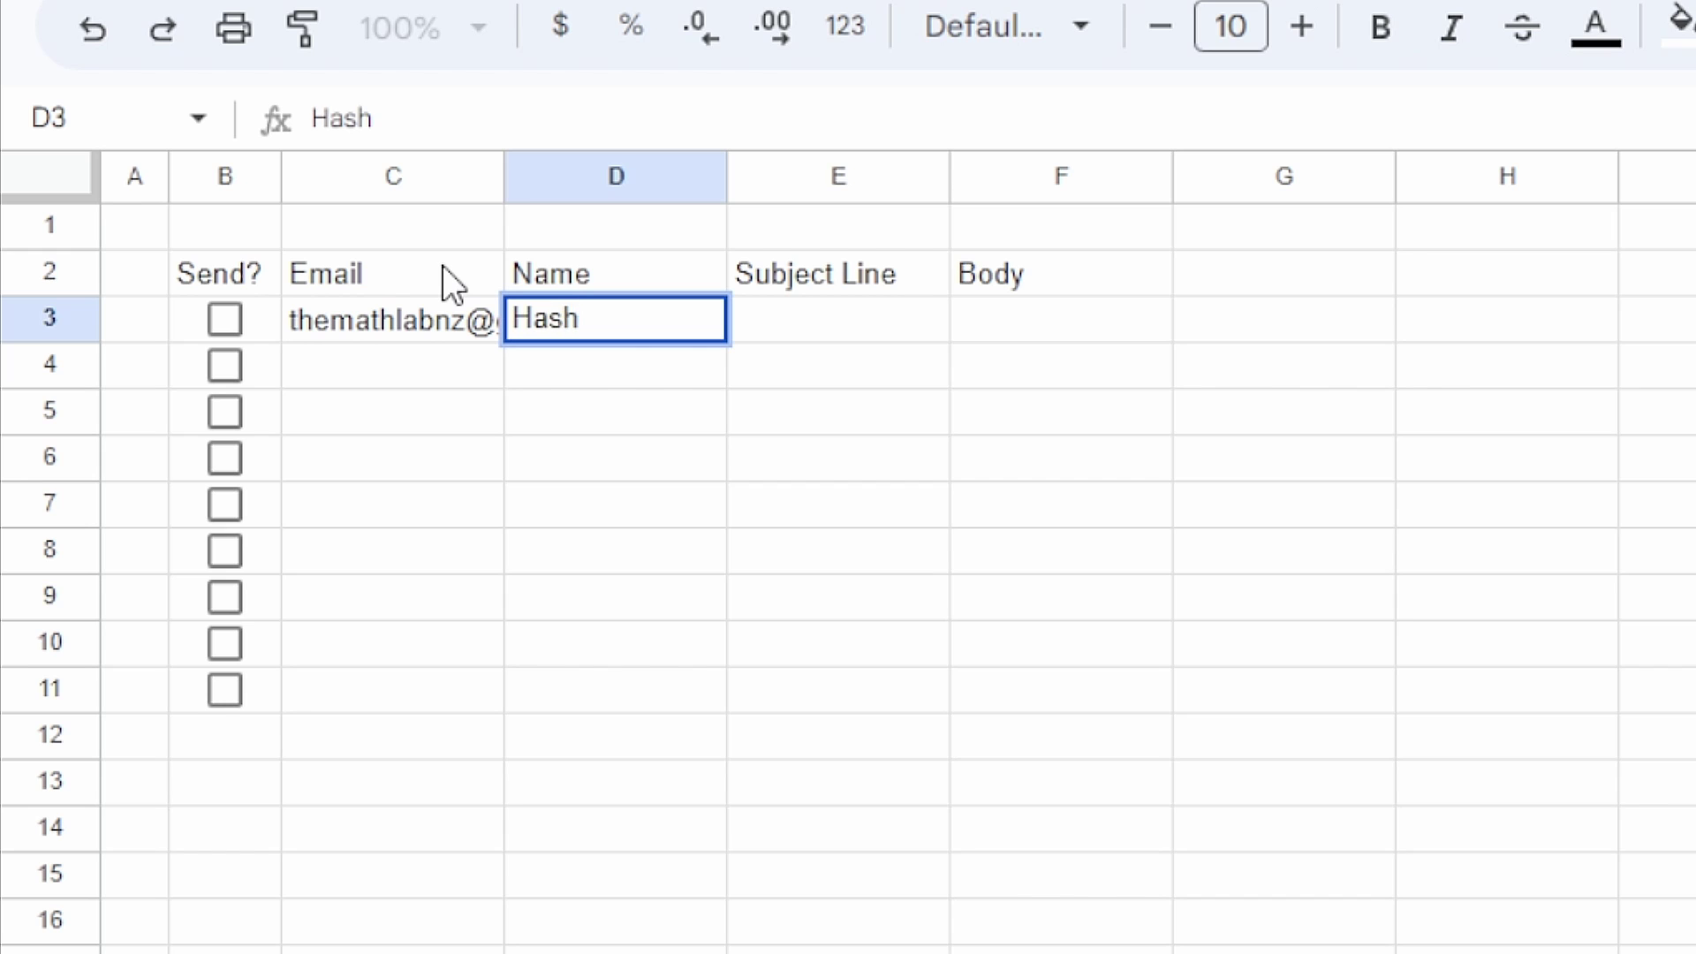
key("Tab")
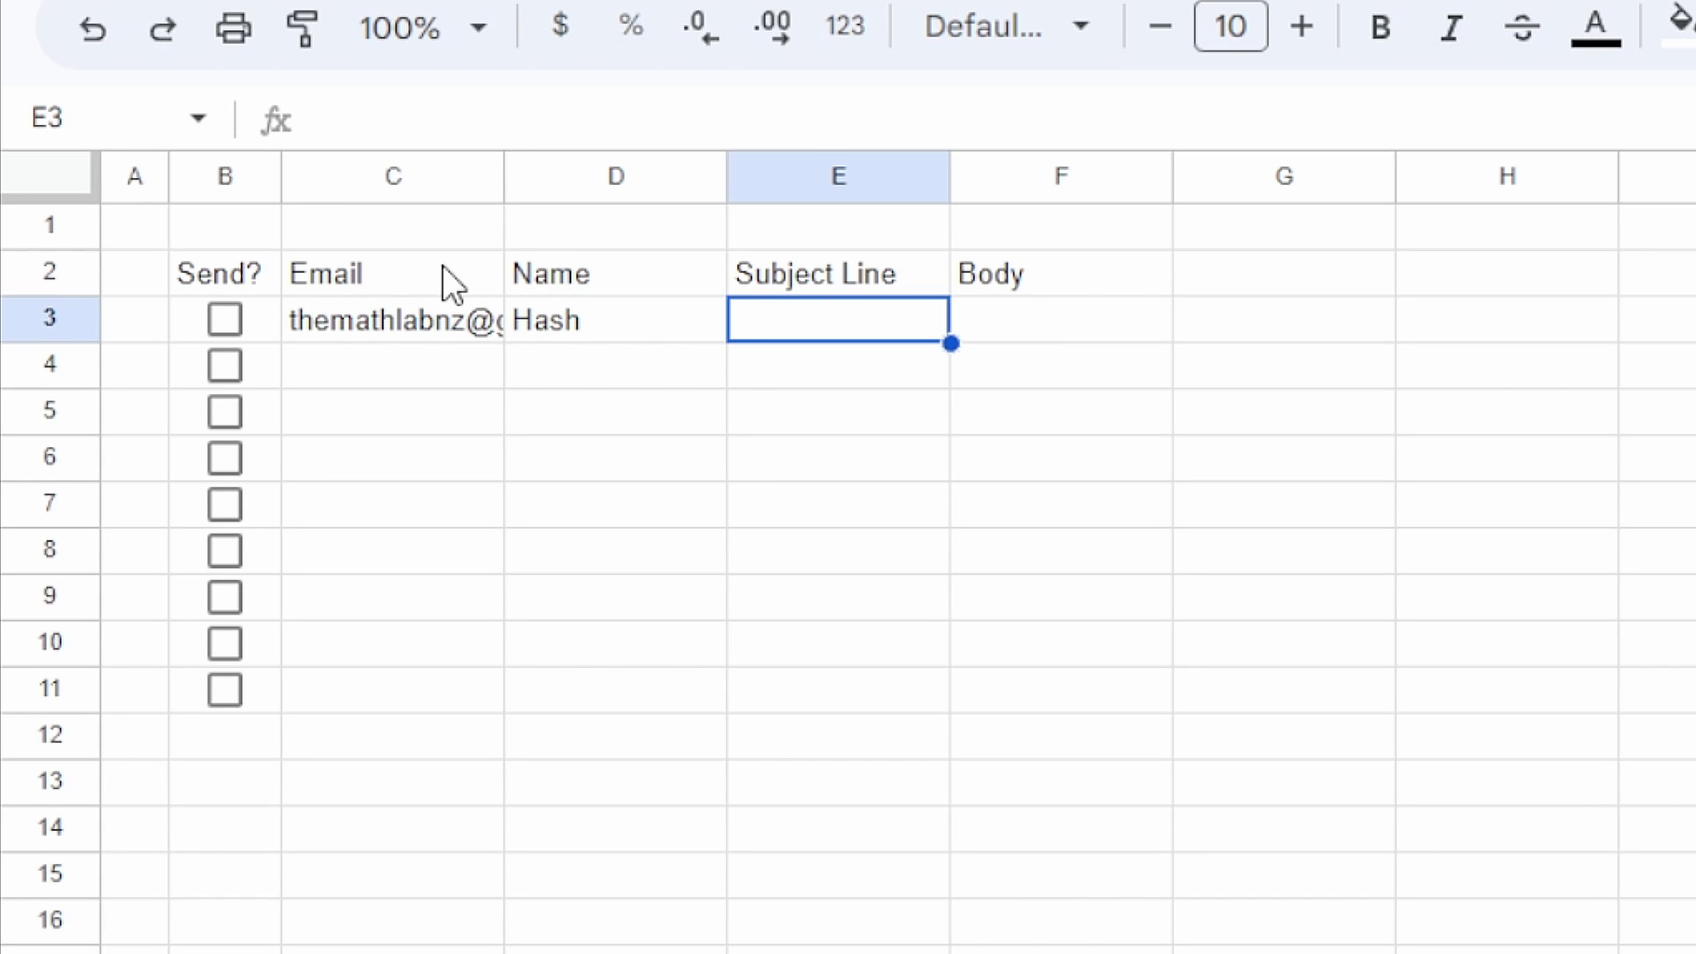
type("Glad you could join us!")
key("Tab")
type("Hi Hash!")
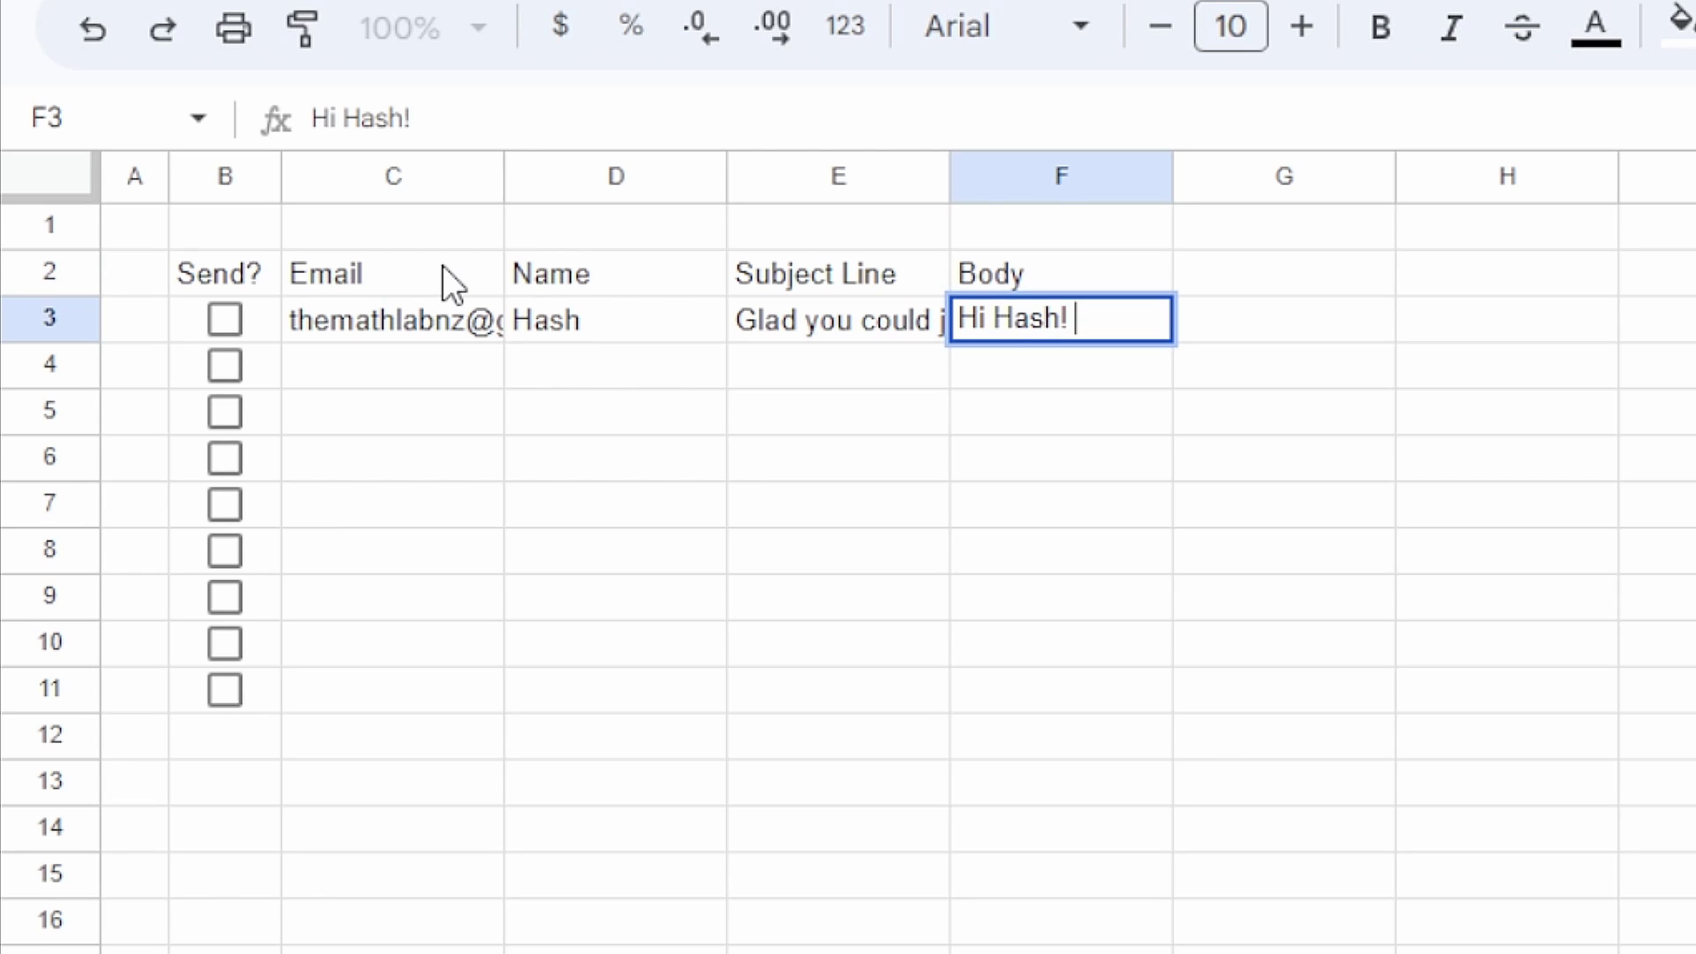
key("ctrl+Return")
key("ctrl+Return")
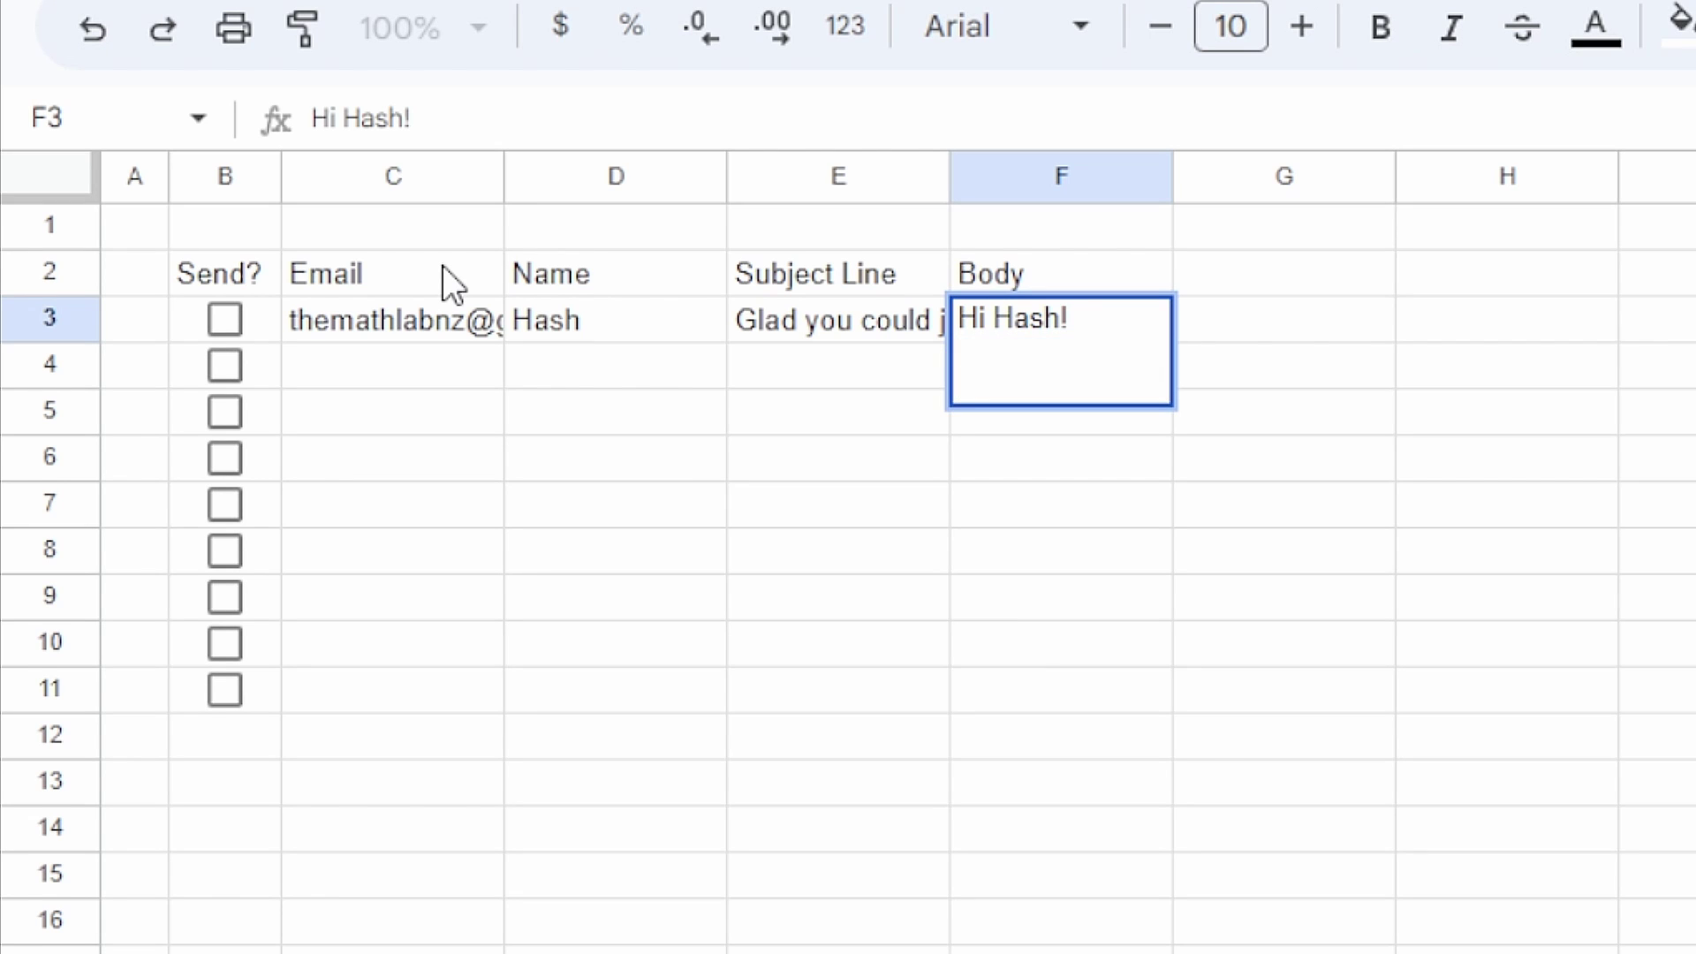
type("So awesome to have you like and subscribe on this vid")
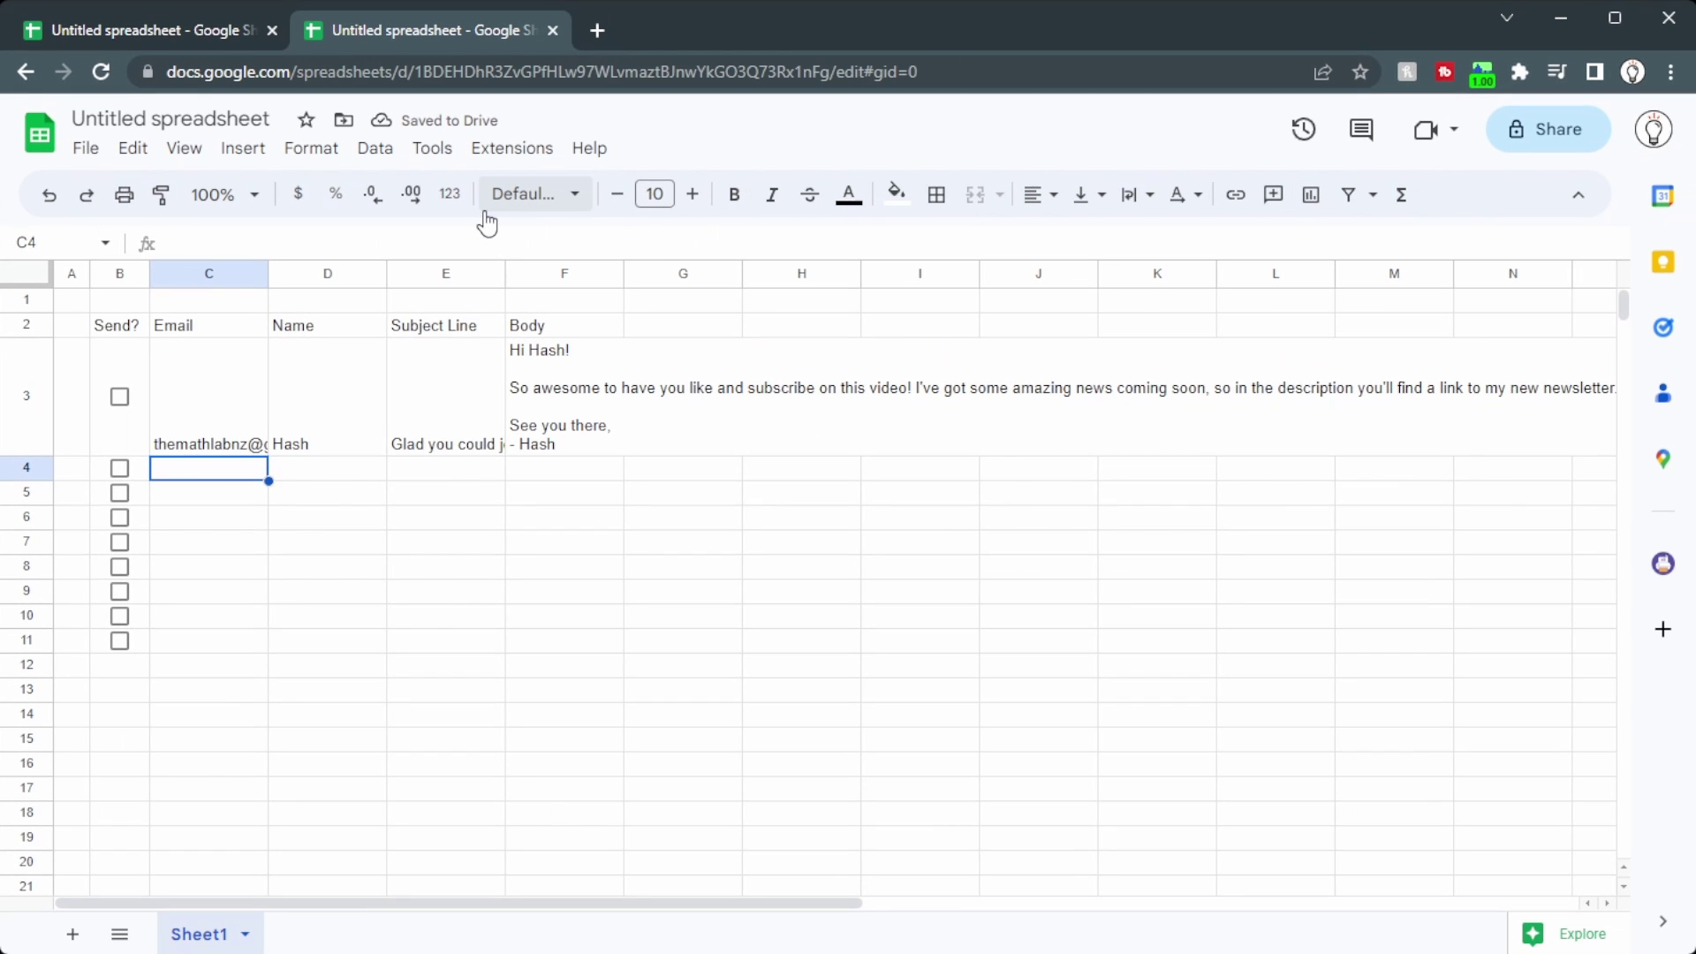
Step: Select the whole email table and set its vertical alignment to Top
key("ctrl+a")
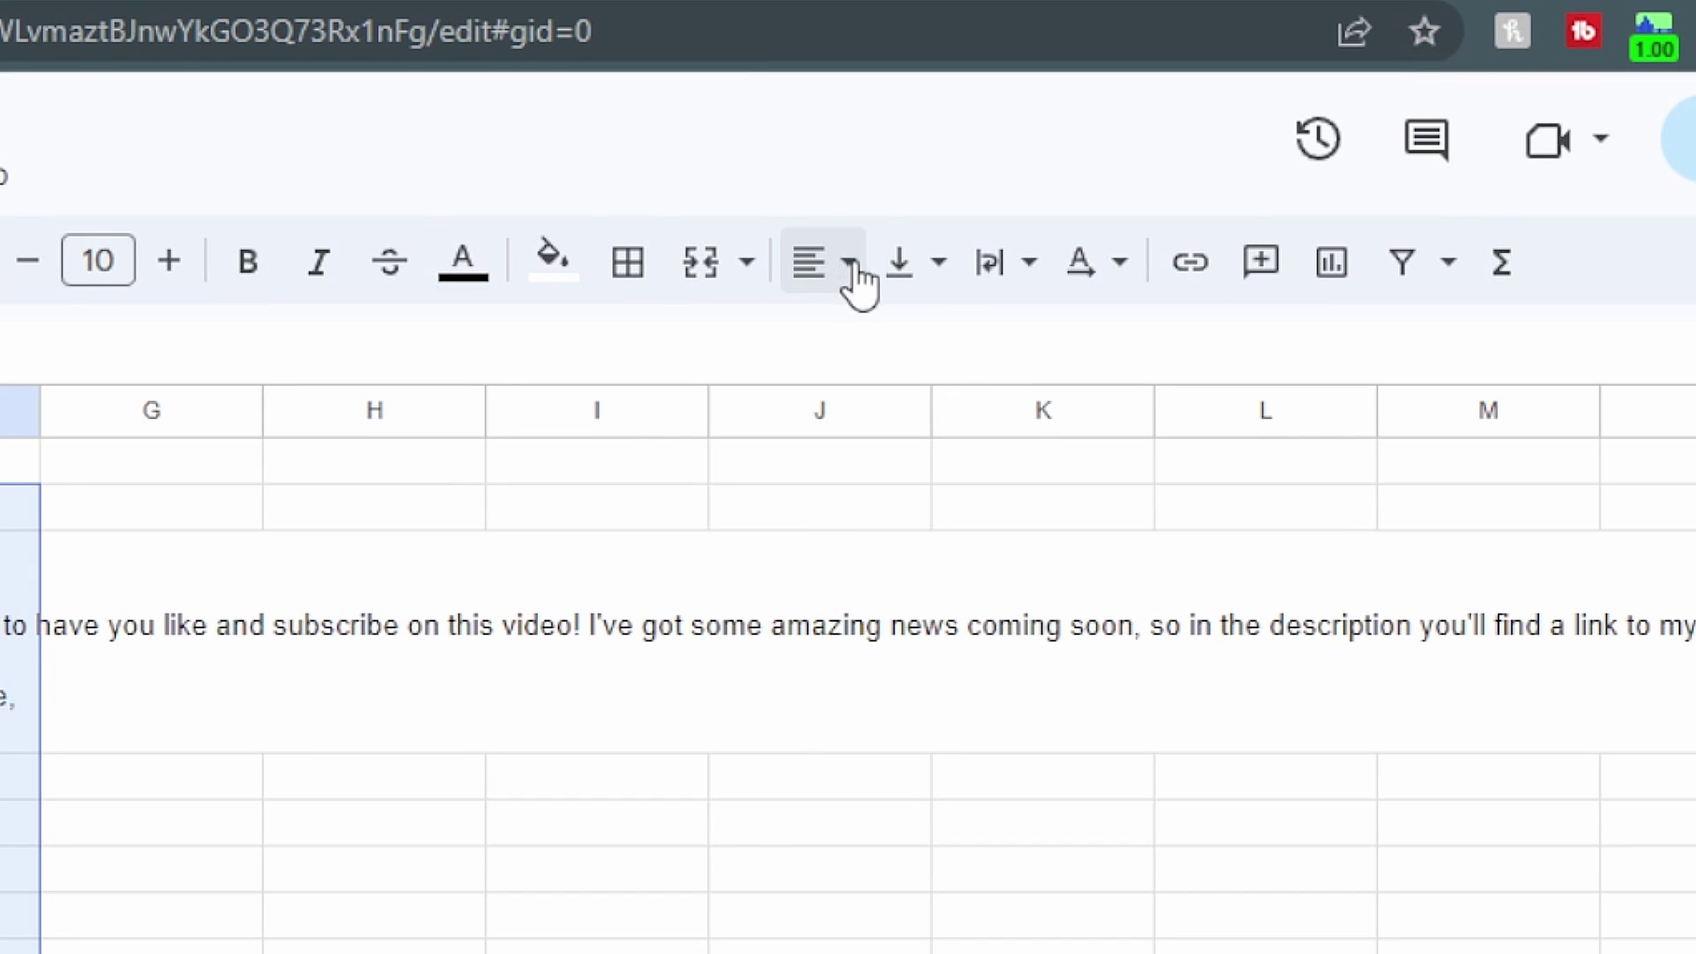
left_click(908, 269)
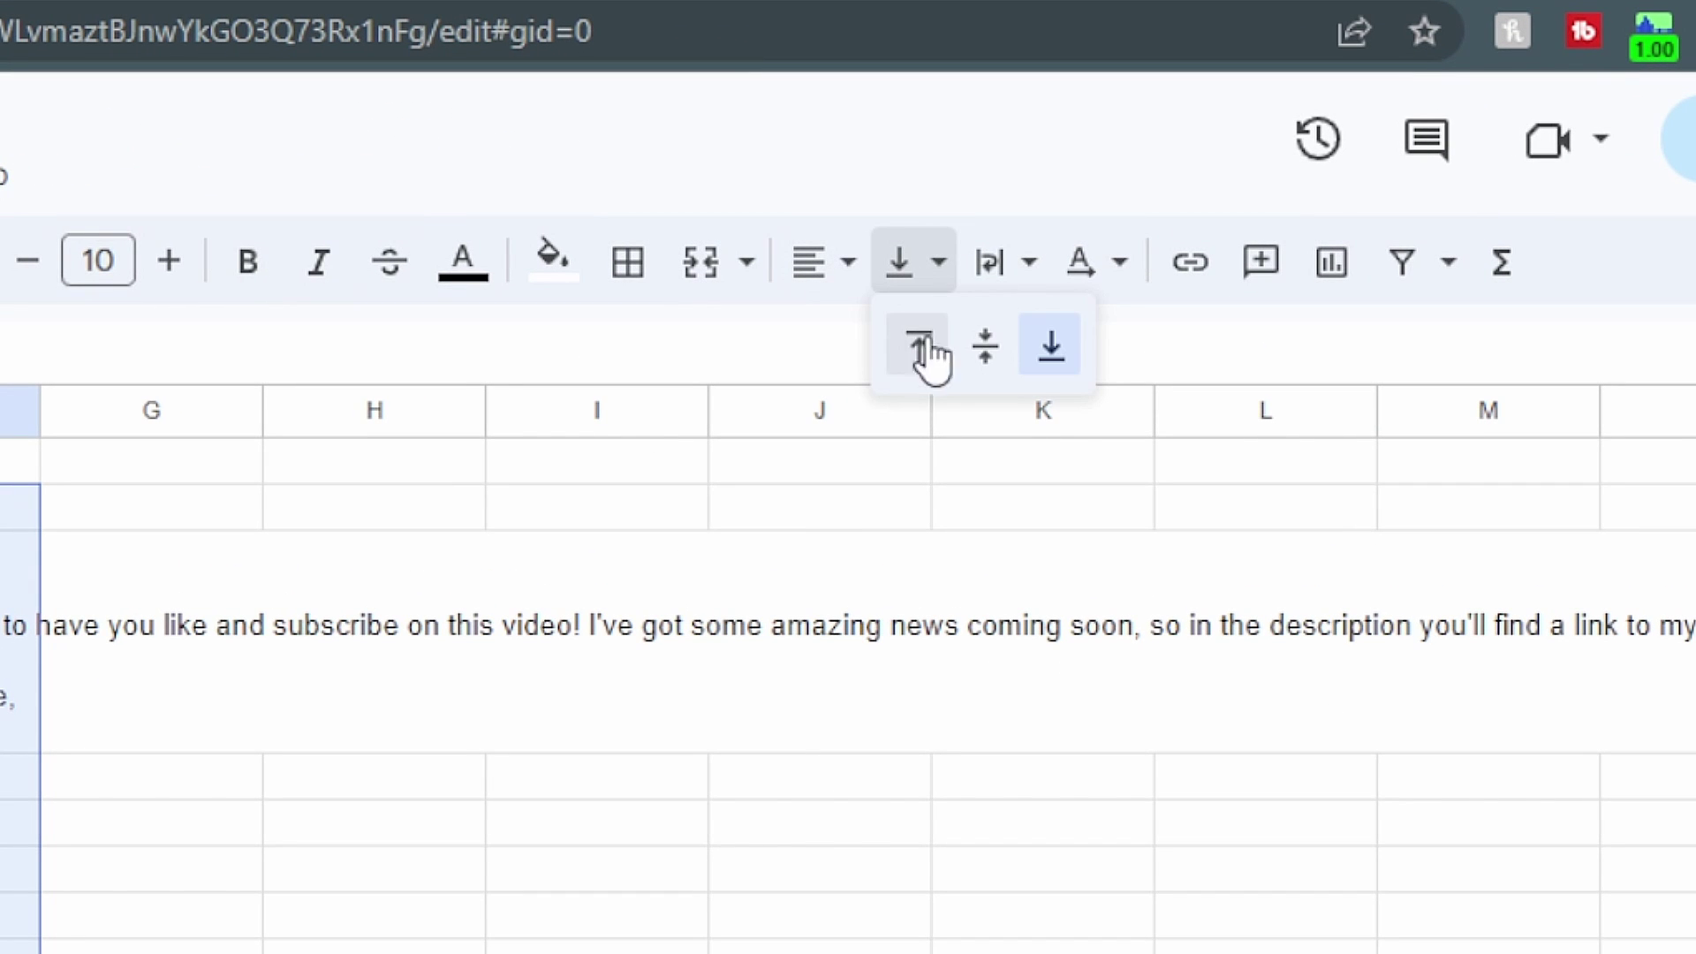
left_click(922, 347)
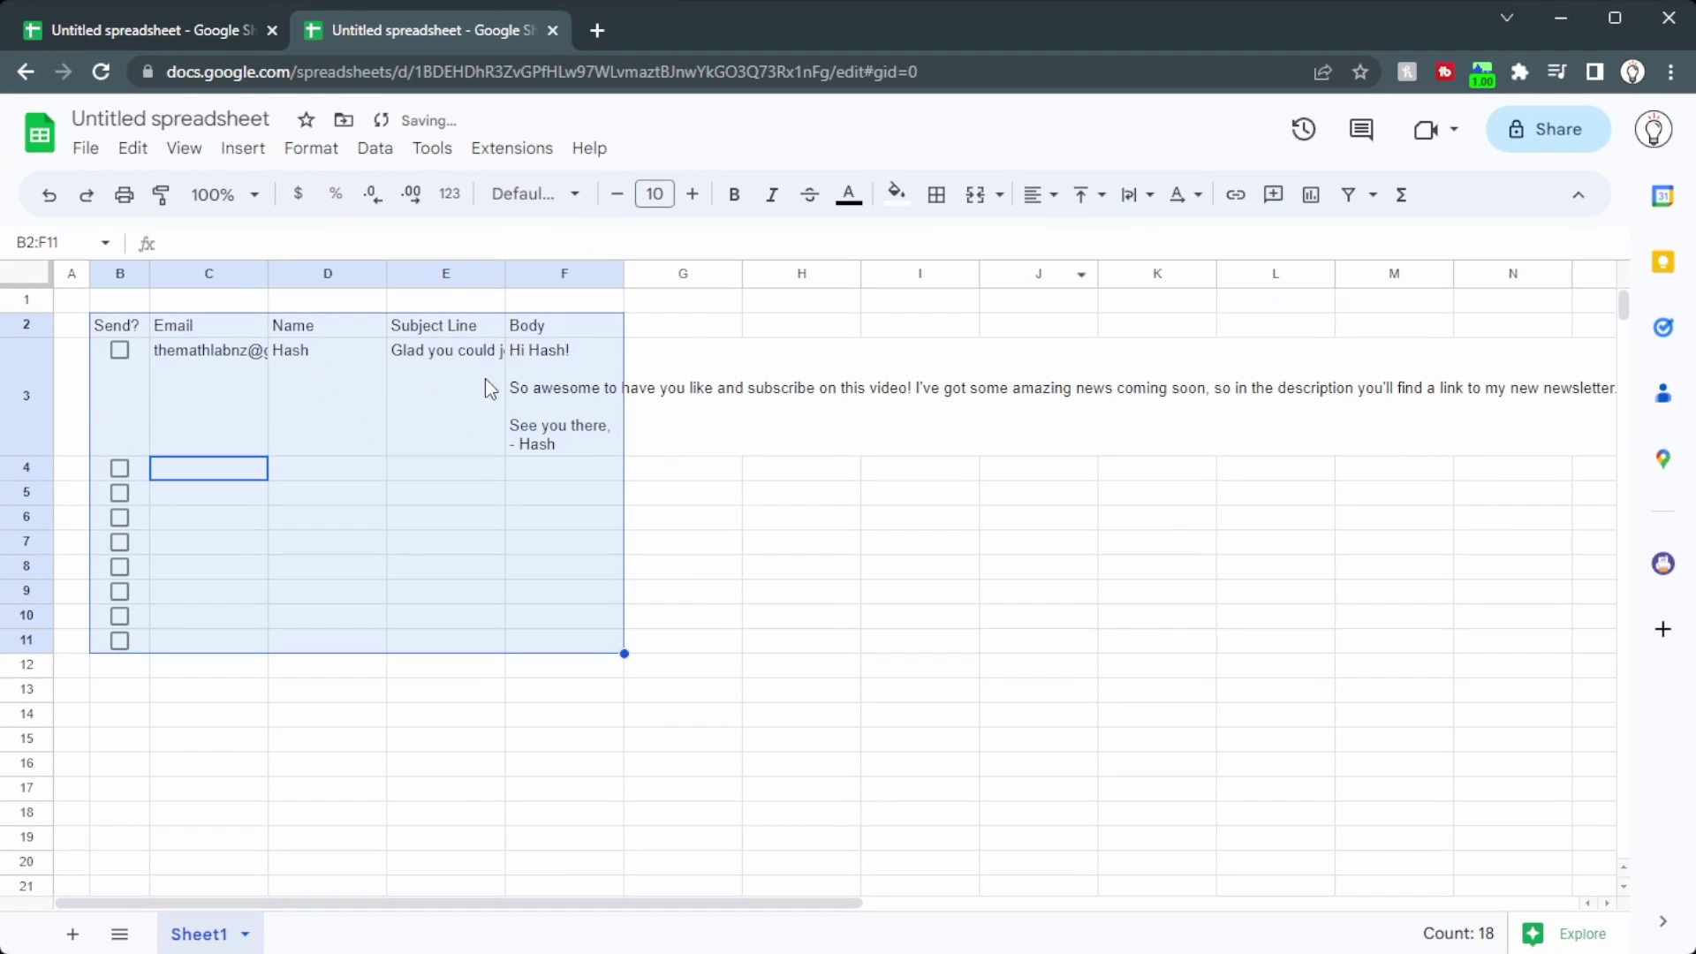
left_click(420, 378)
left_click(121, 359)
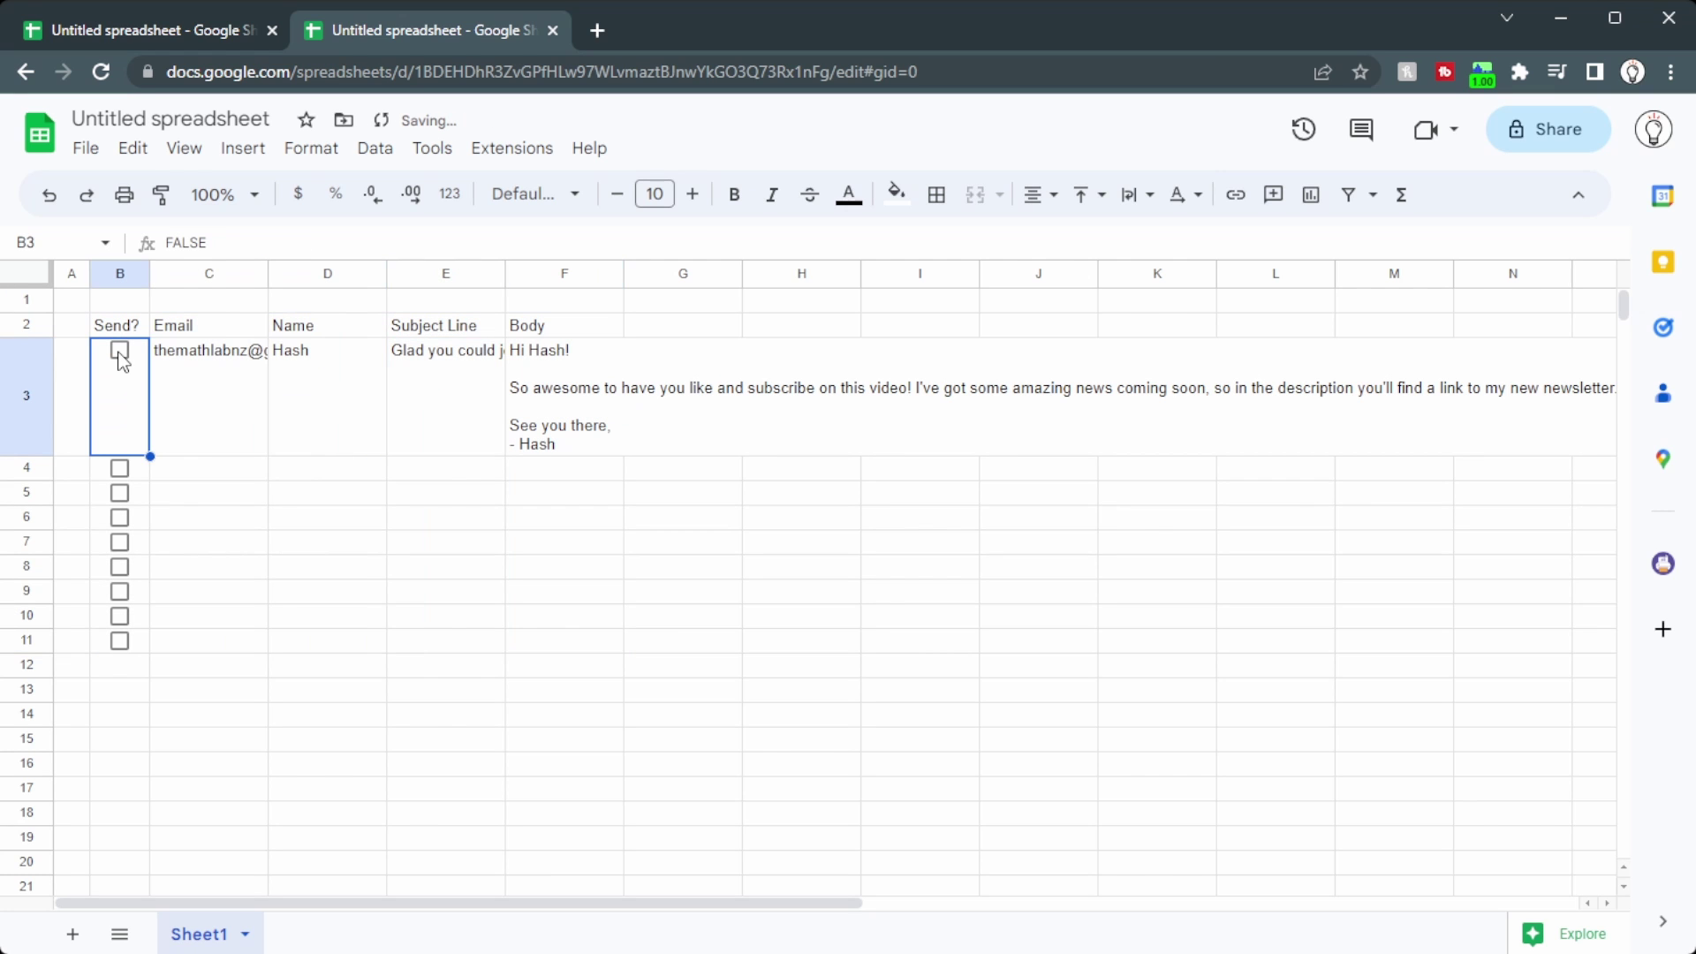
Step: Run sendEmails in Apps Script and grant it account access past the unverified-app warning
left_click(537, 152)
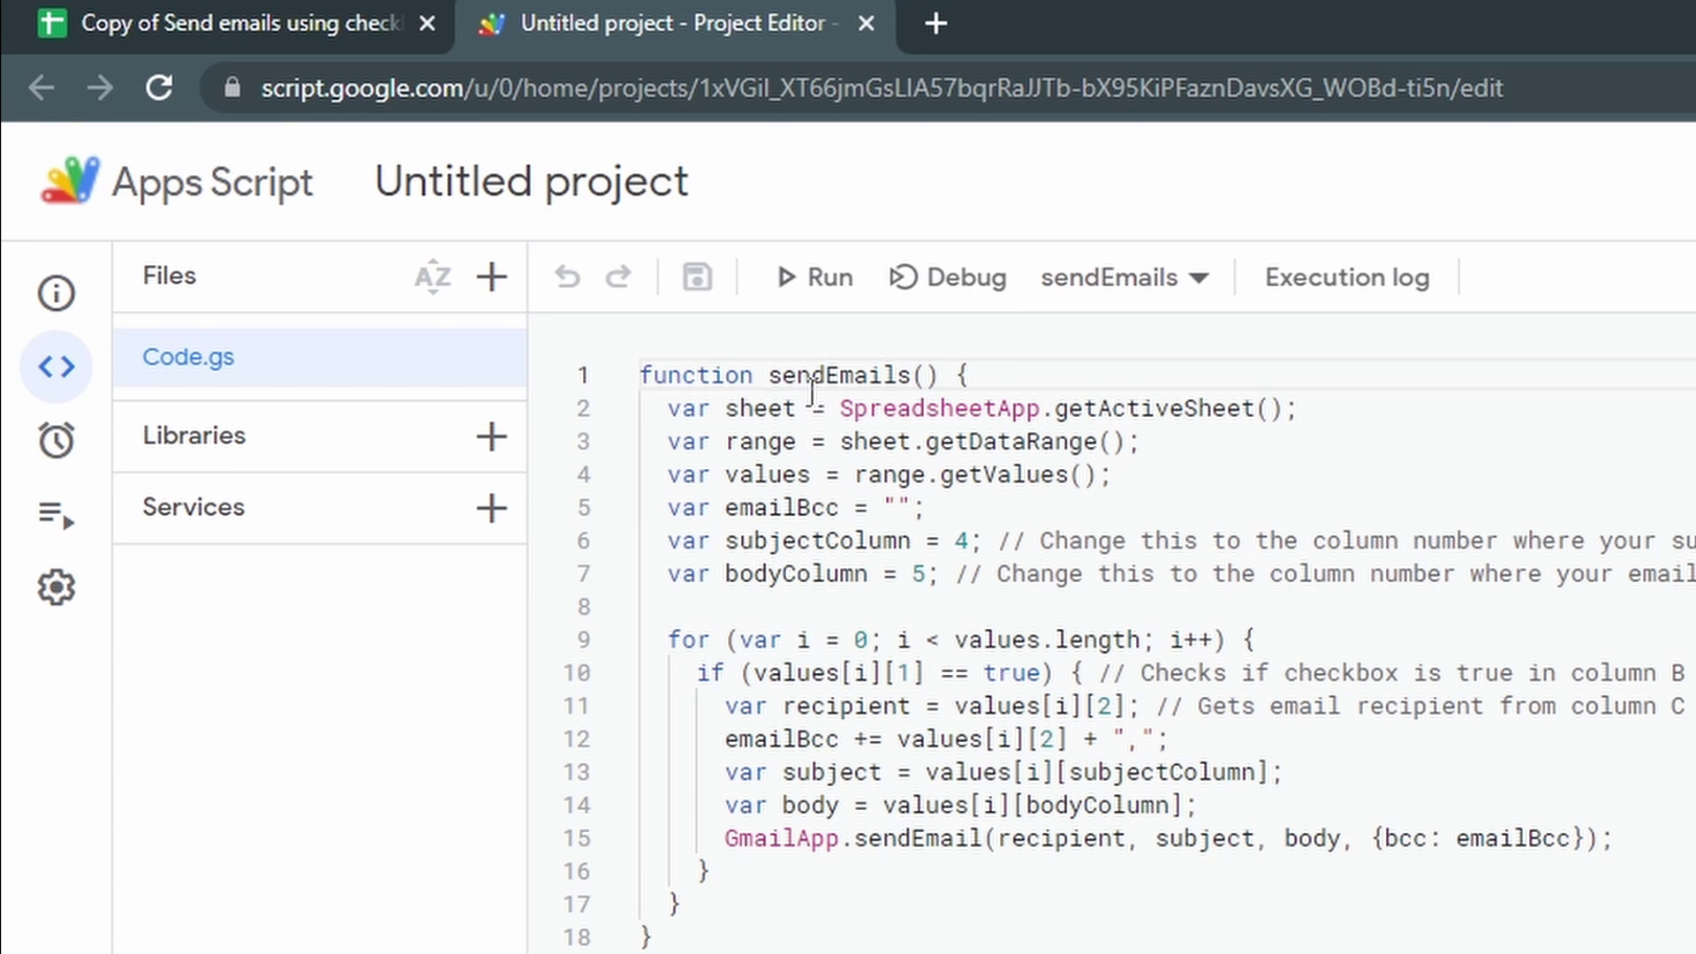
left_click(817, 277)
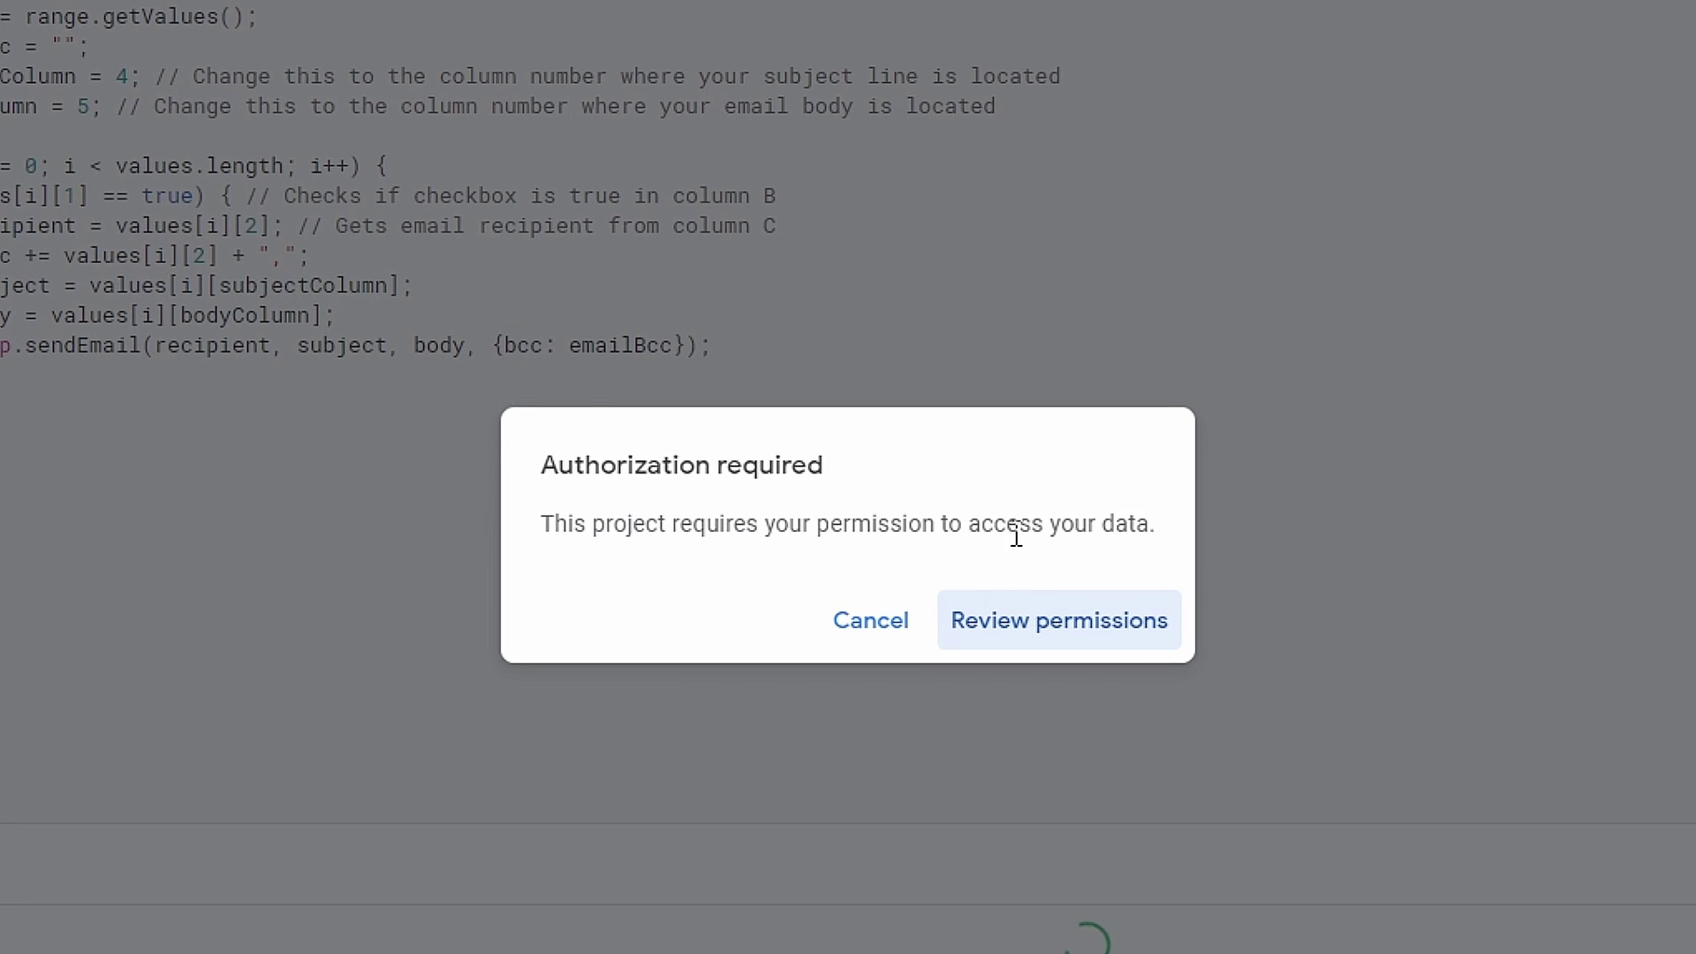
left_click(1117, 635)
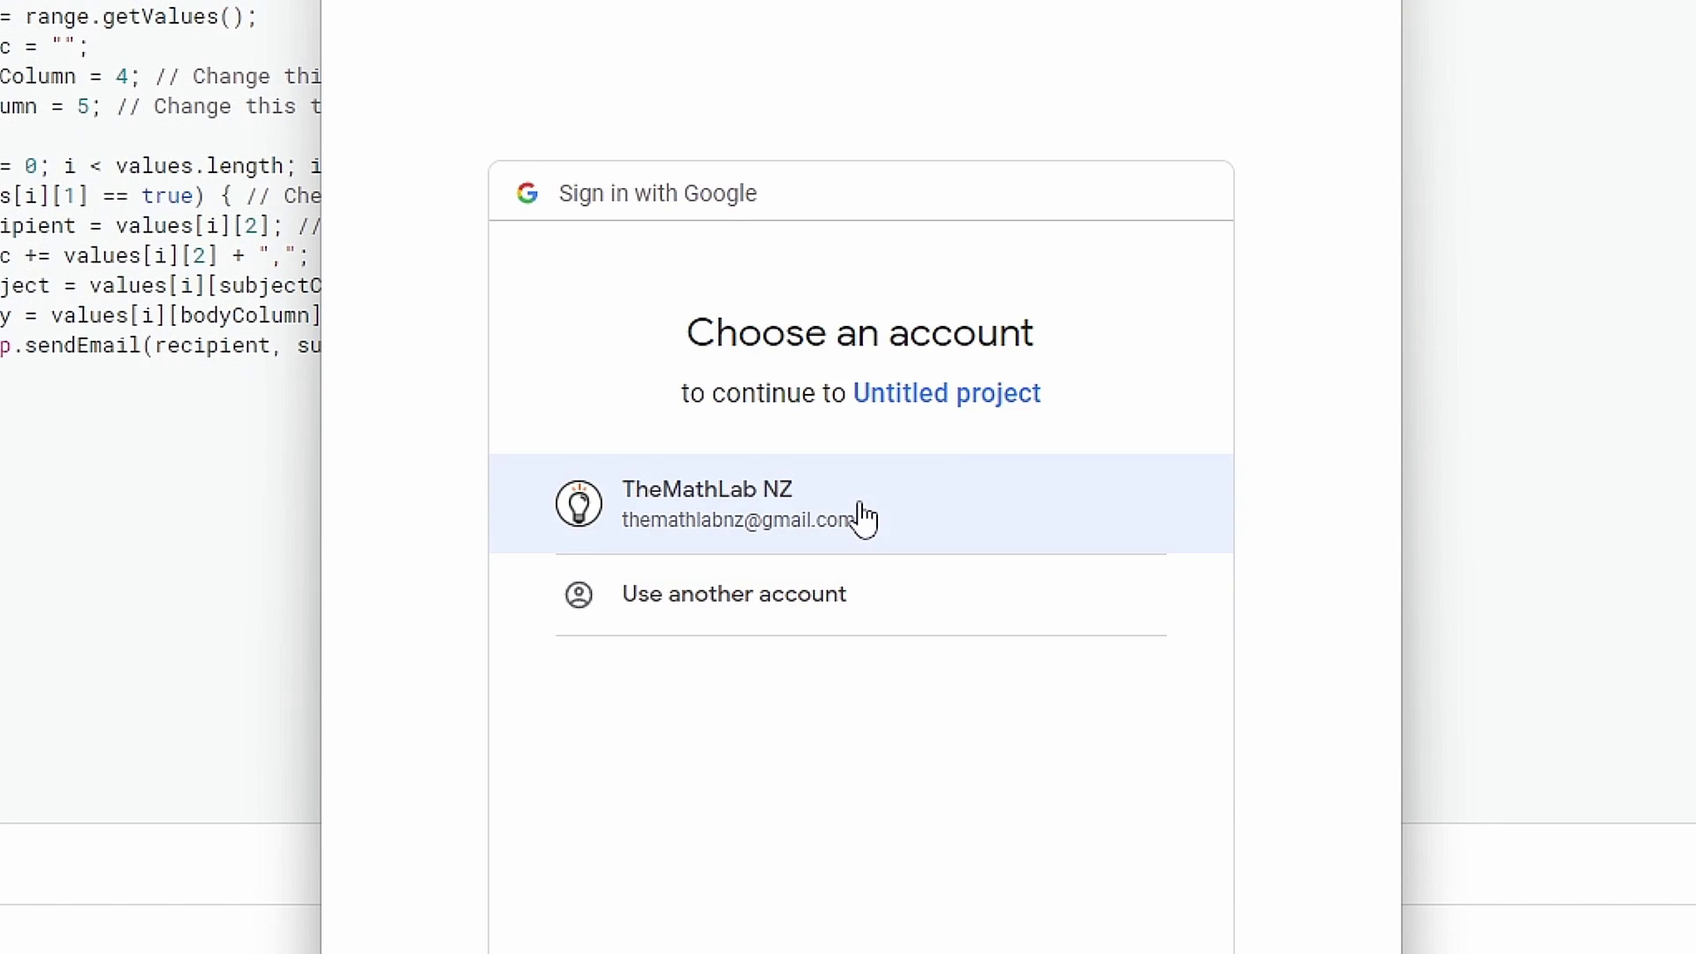
left_click(861, 511)
left_click(418, 601)
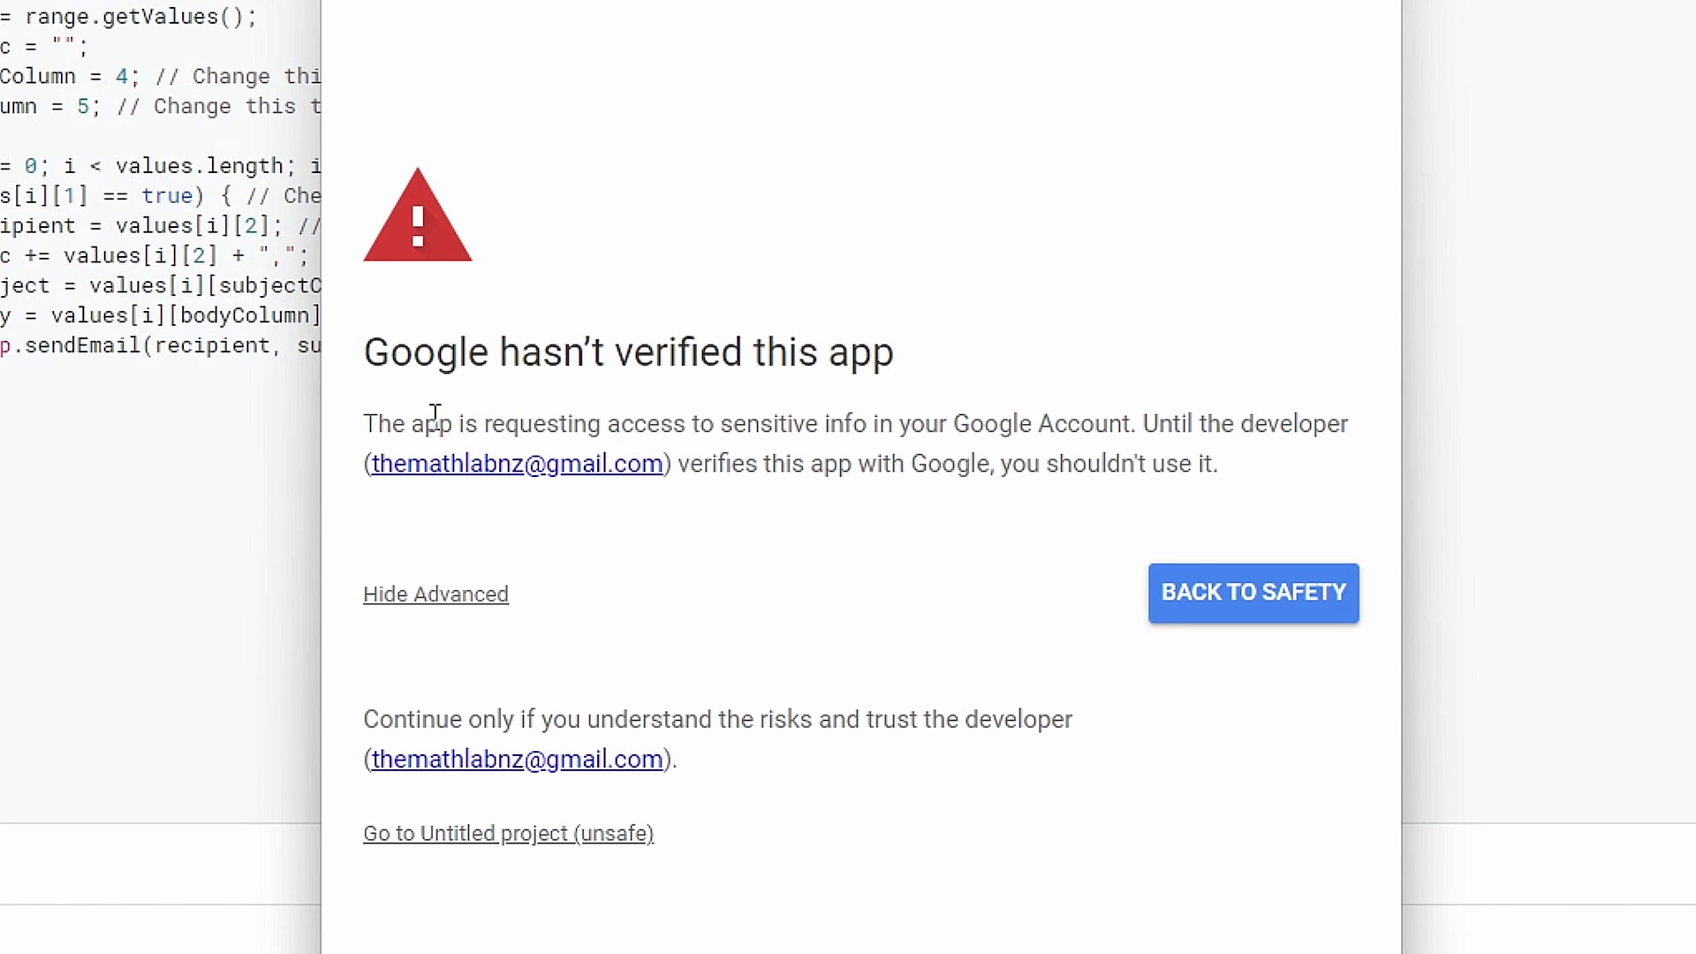
left_click_drag(367, 353, 929, 376)
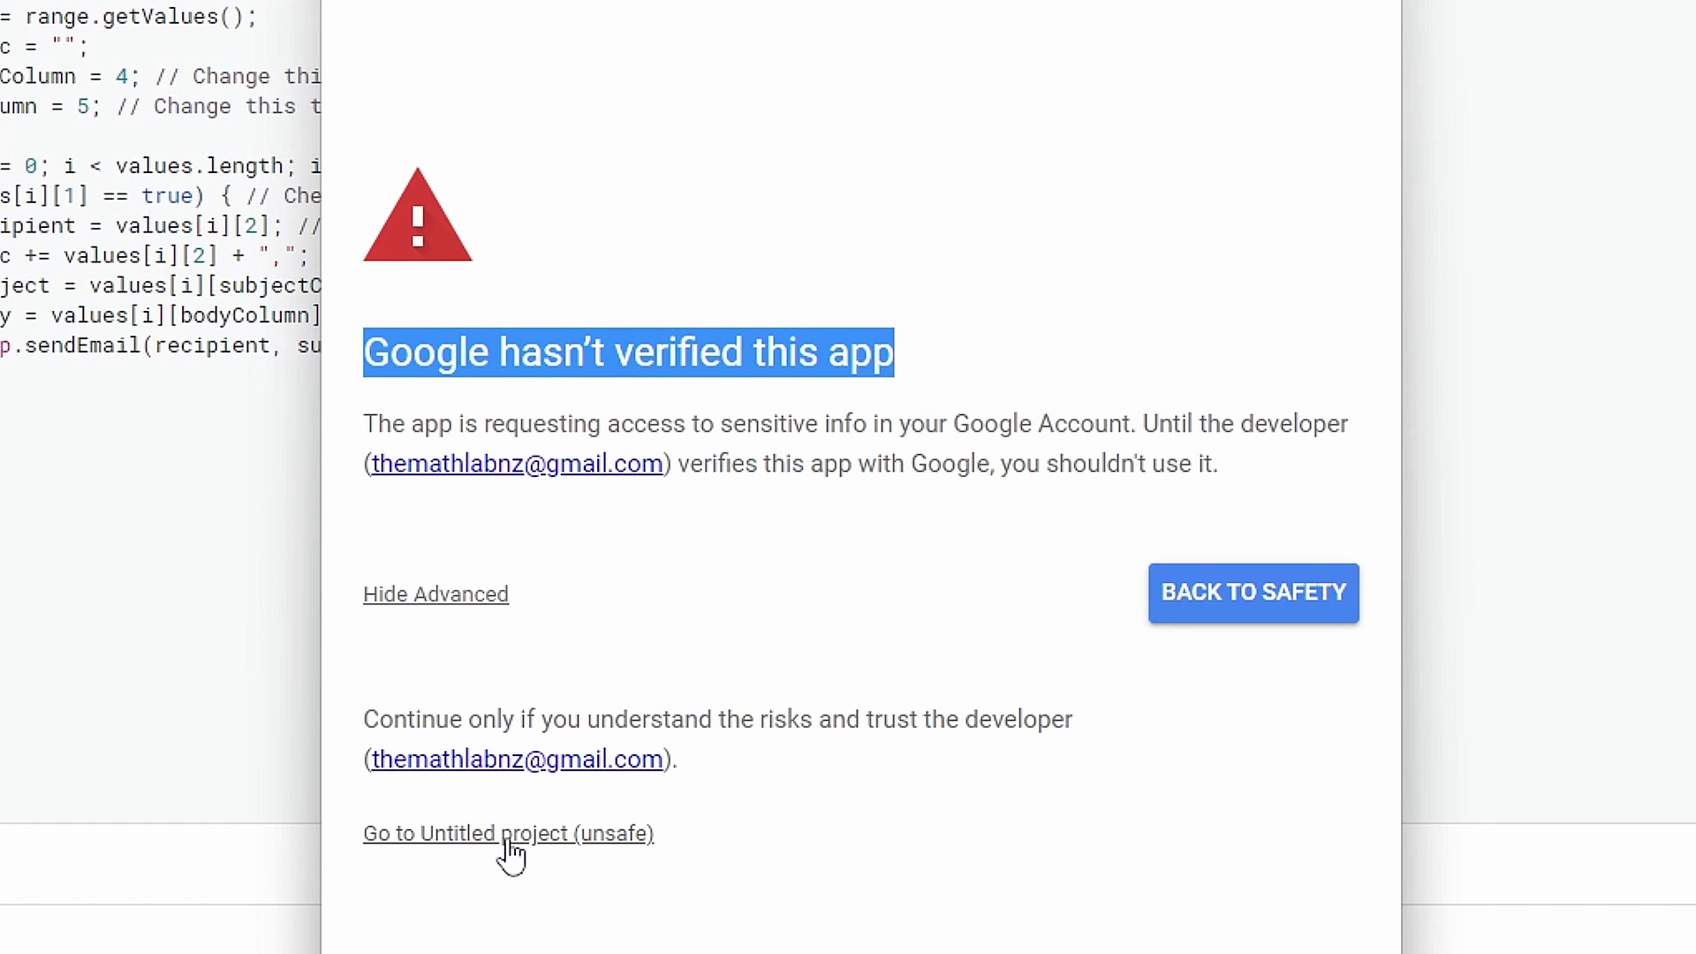
left_click(511, 834)
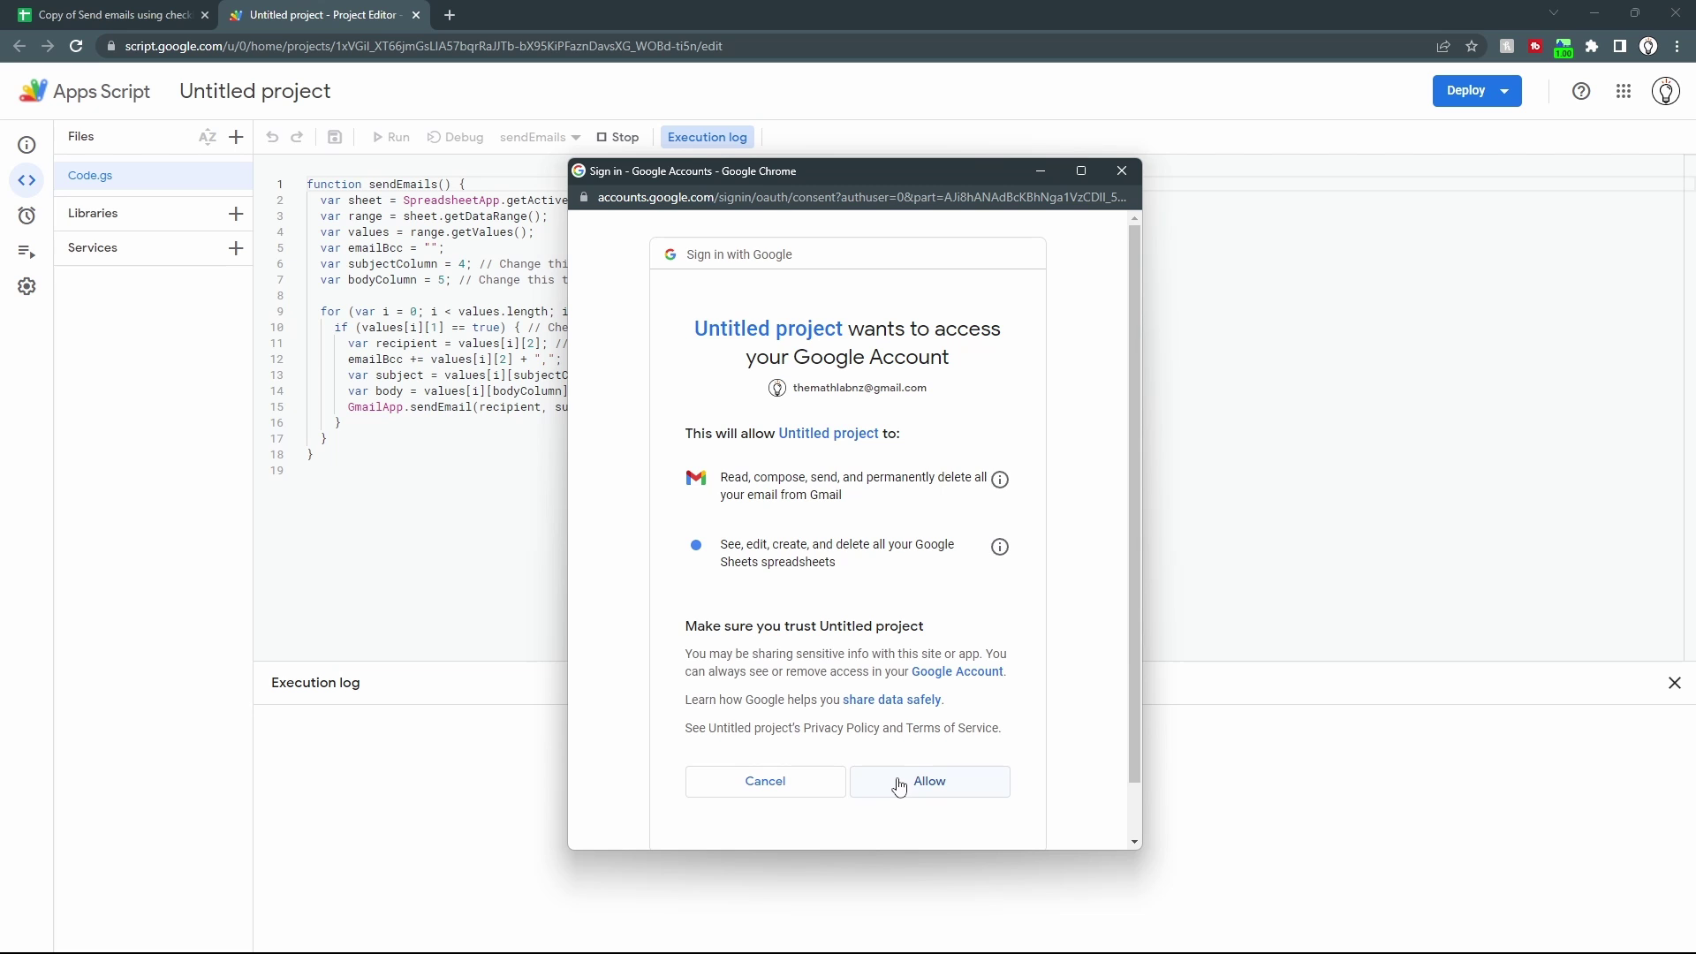
left_click(898, 783)
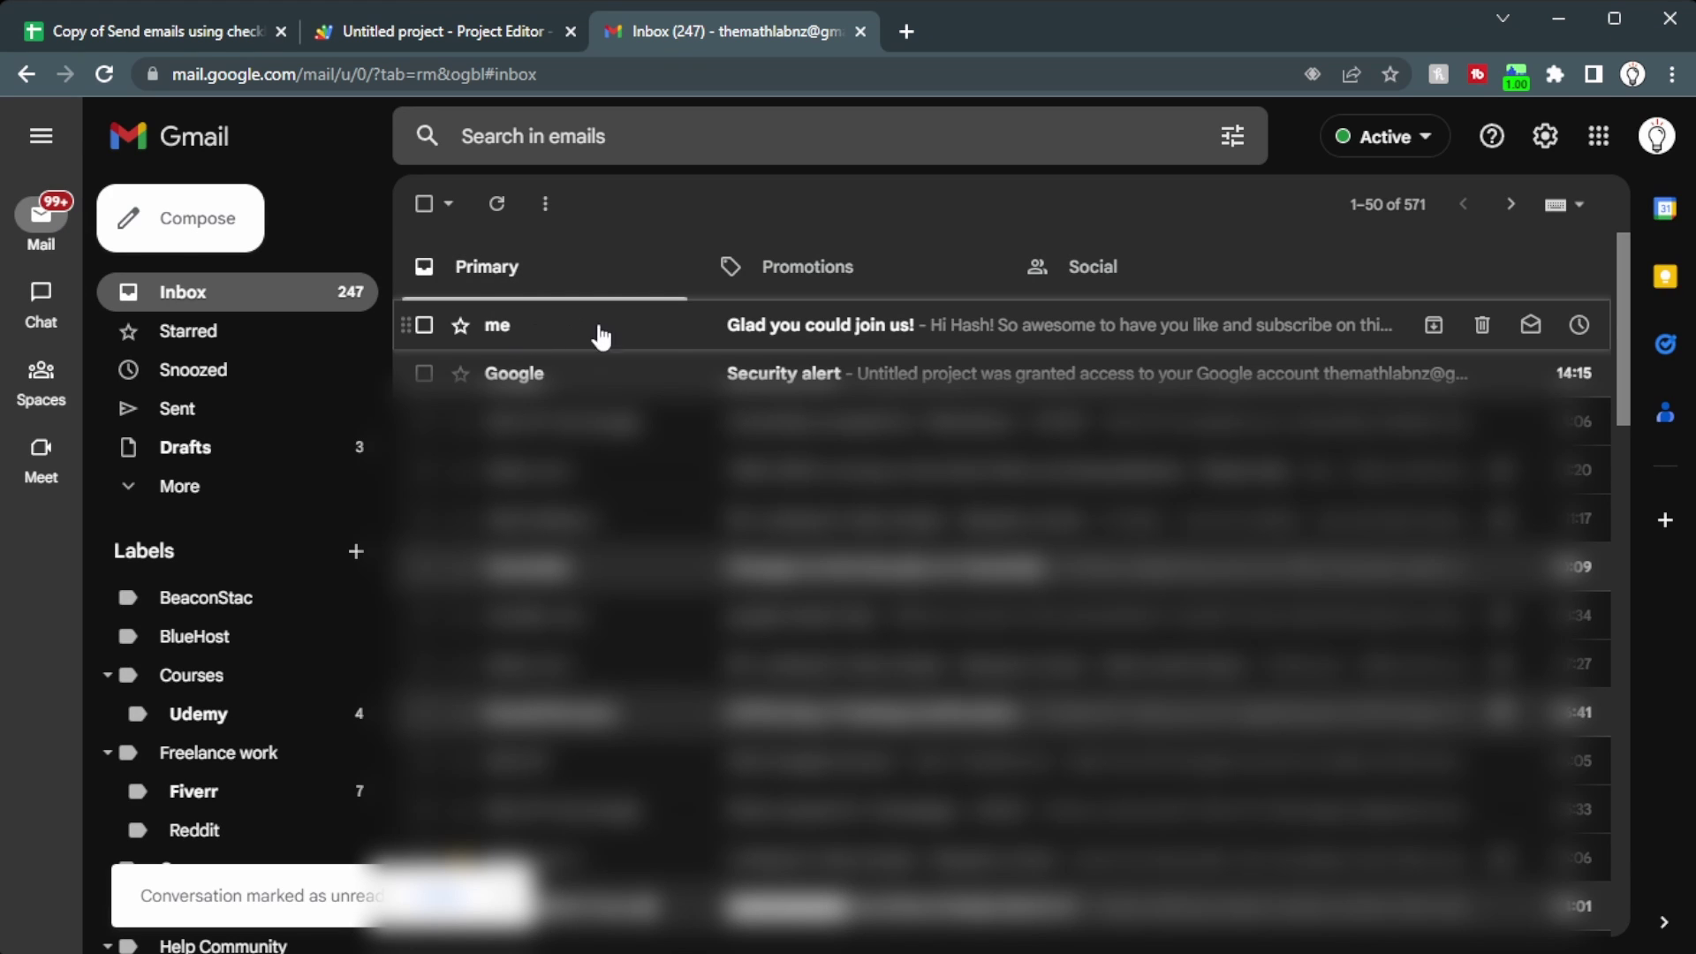
Step: Read the 'Glad you could join us!' email in Gmail, then go back to the spreadsheet tab
left_click(739, 333)
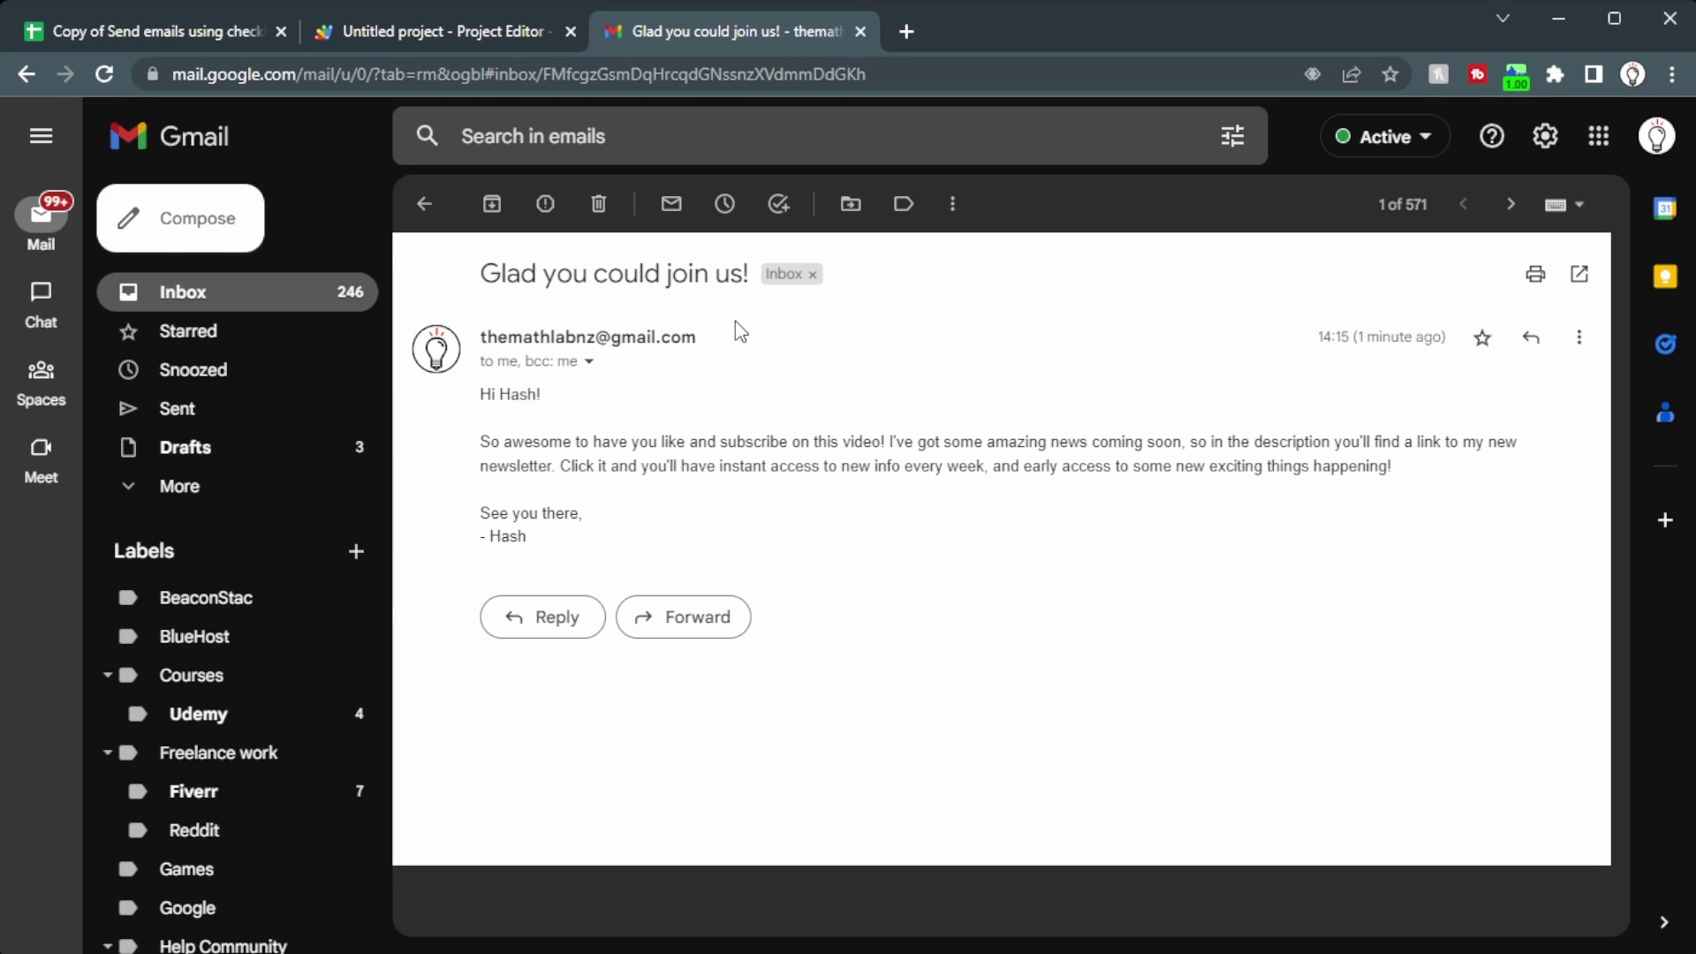
left_click(154, 35)
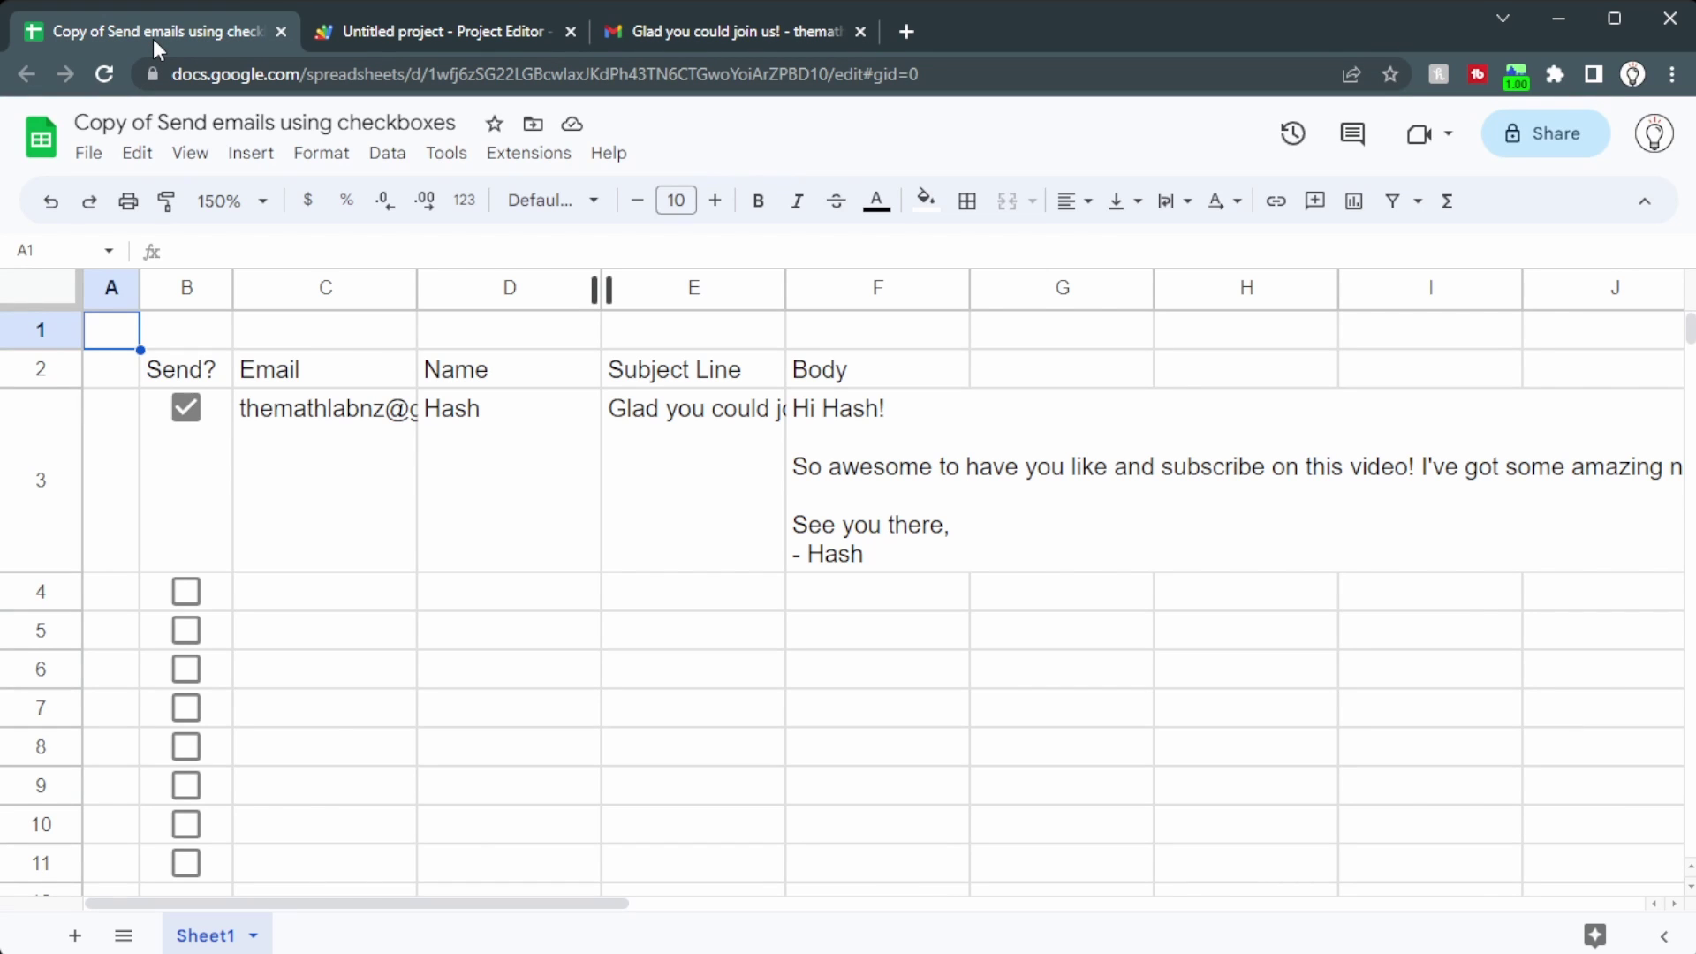
Step: Enter the 'Hello again.' email in row 6 and tick its Send? checkbox
left_click(315, 685)
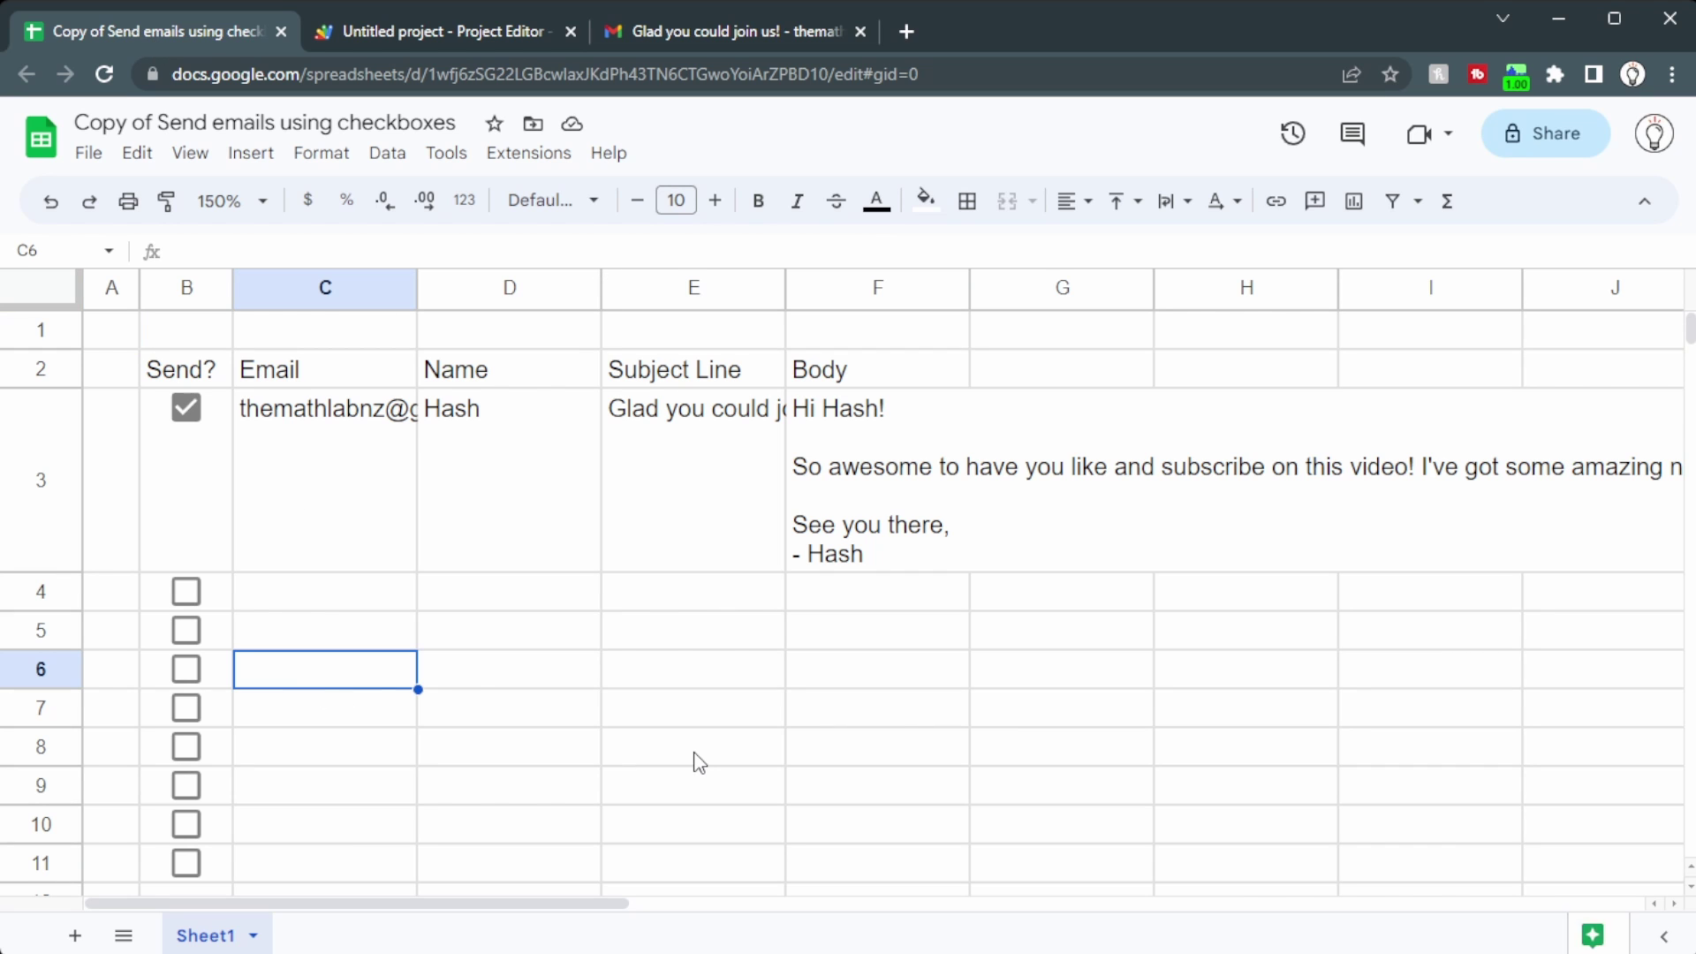
type("the")
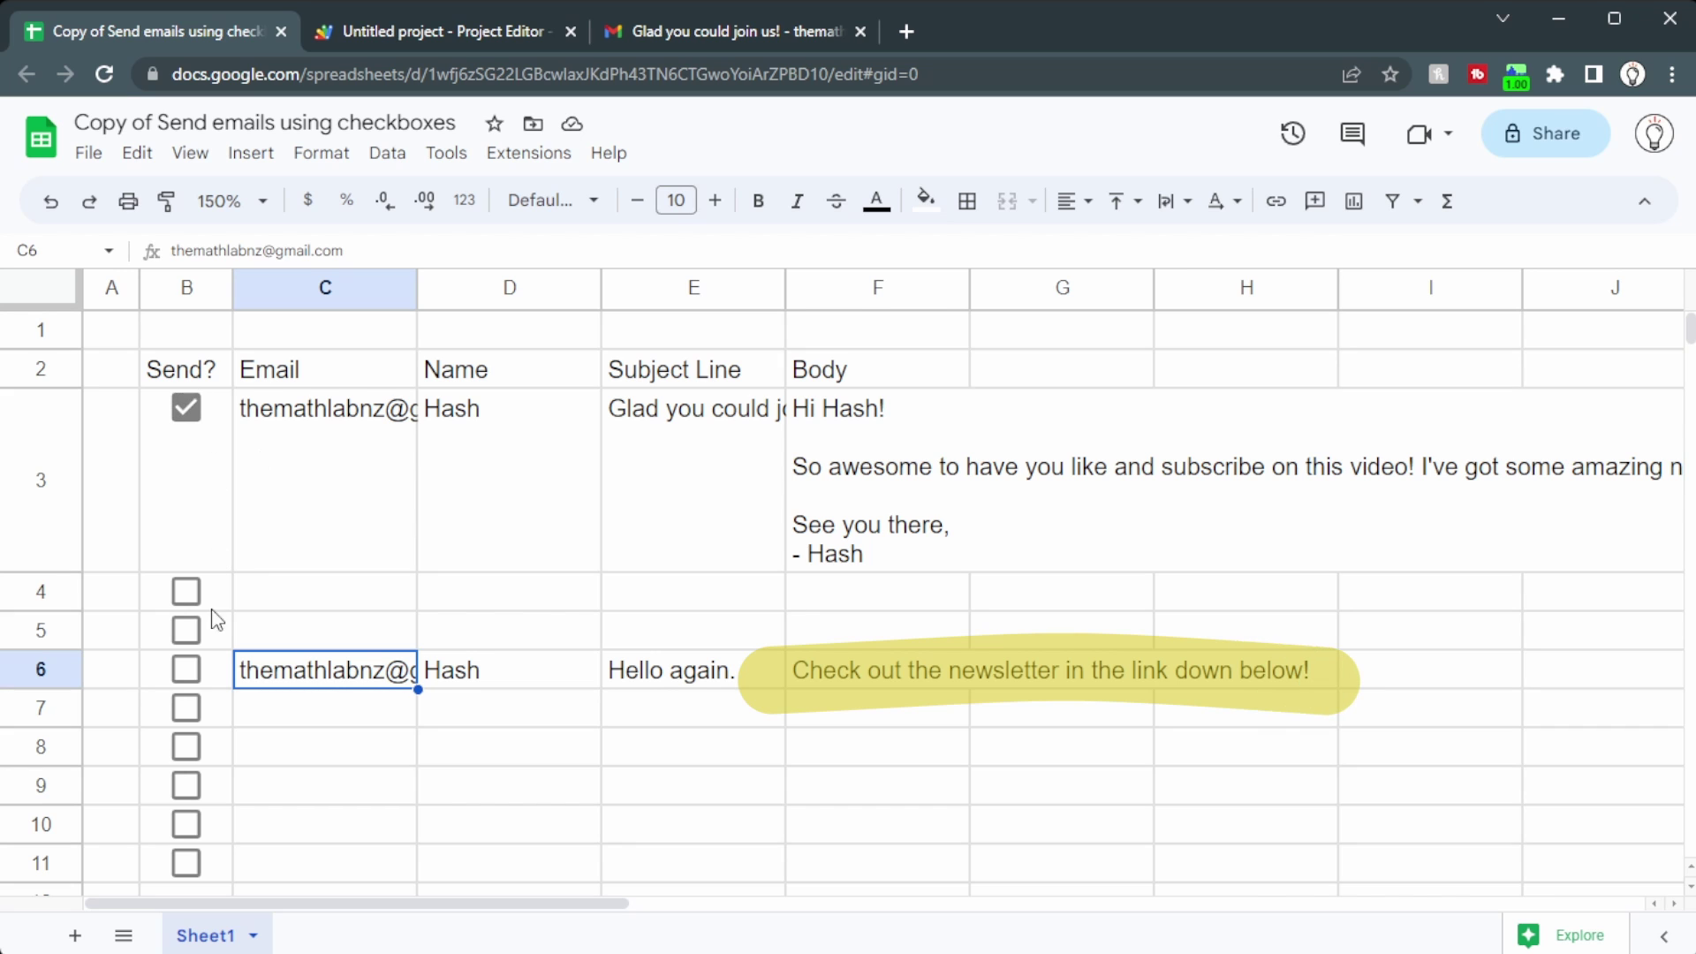
left_click(196, 671)
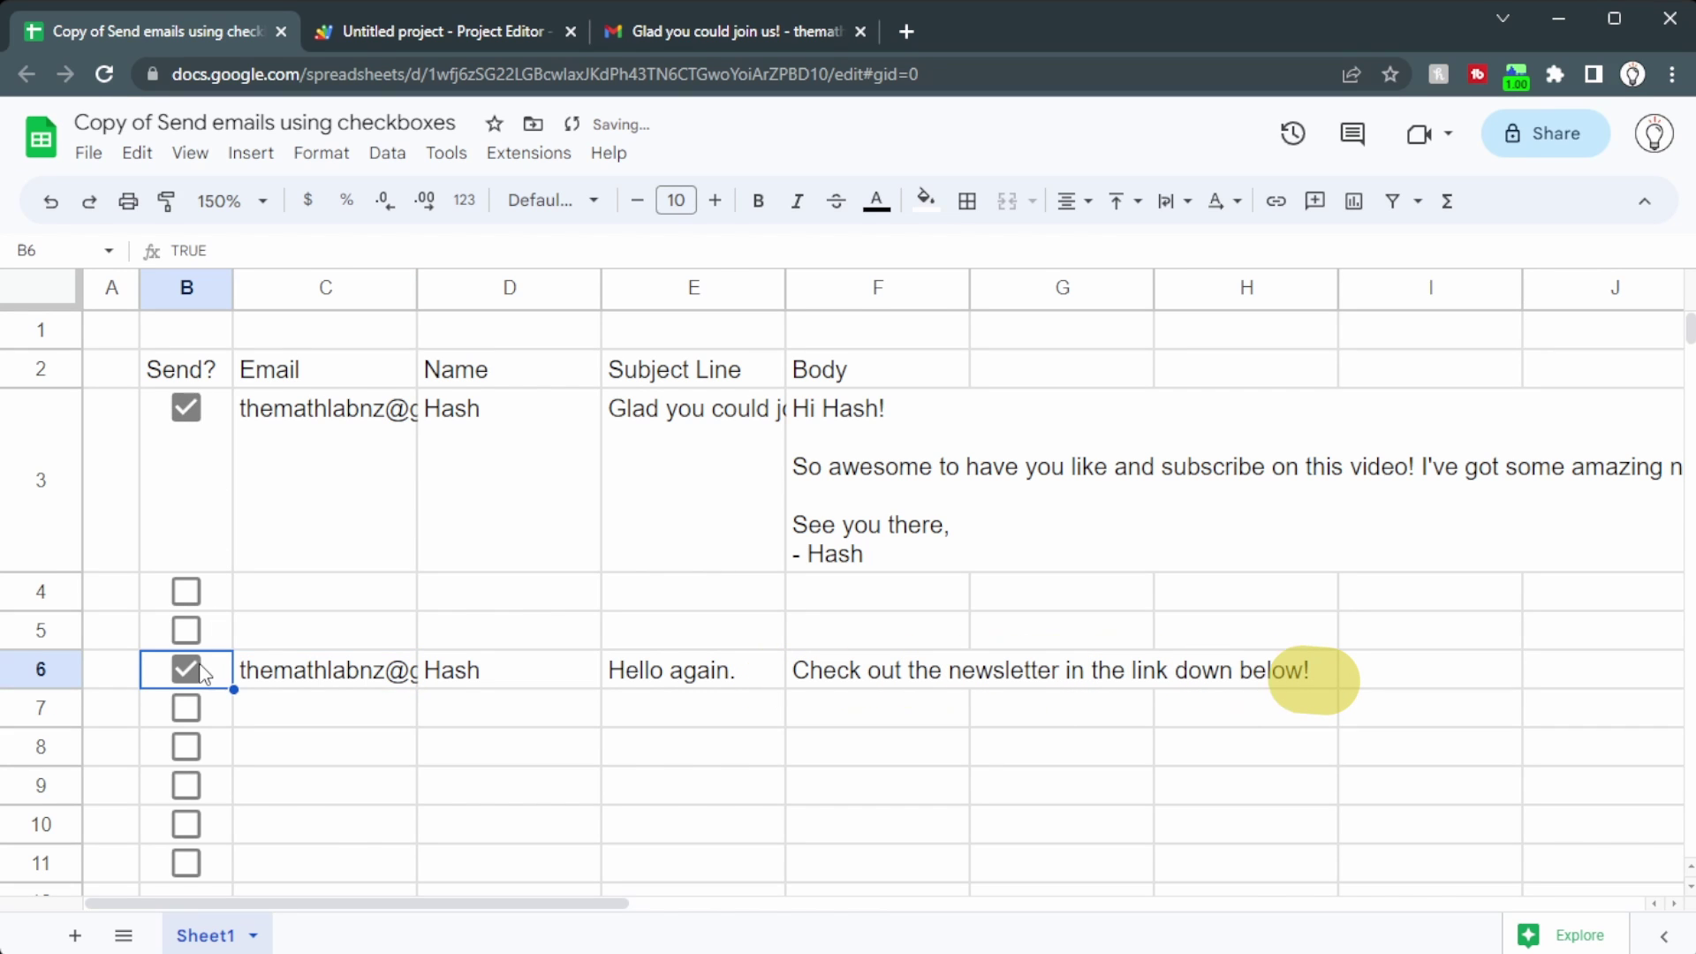
Step: Insert a drawing of a rectangle labelled 'Send emails' and save it into the sheet
left_click(256, 152)
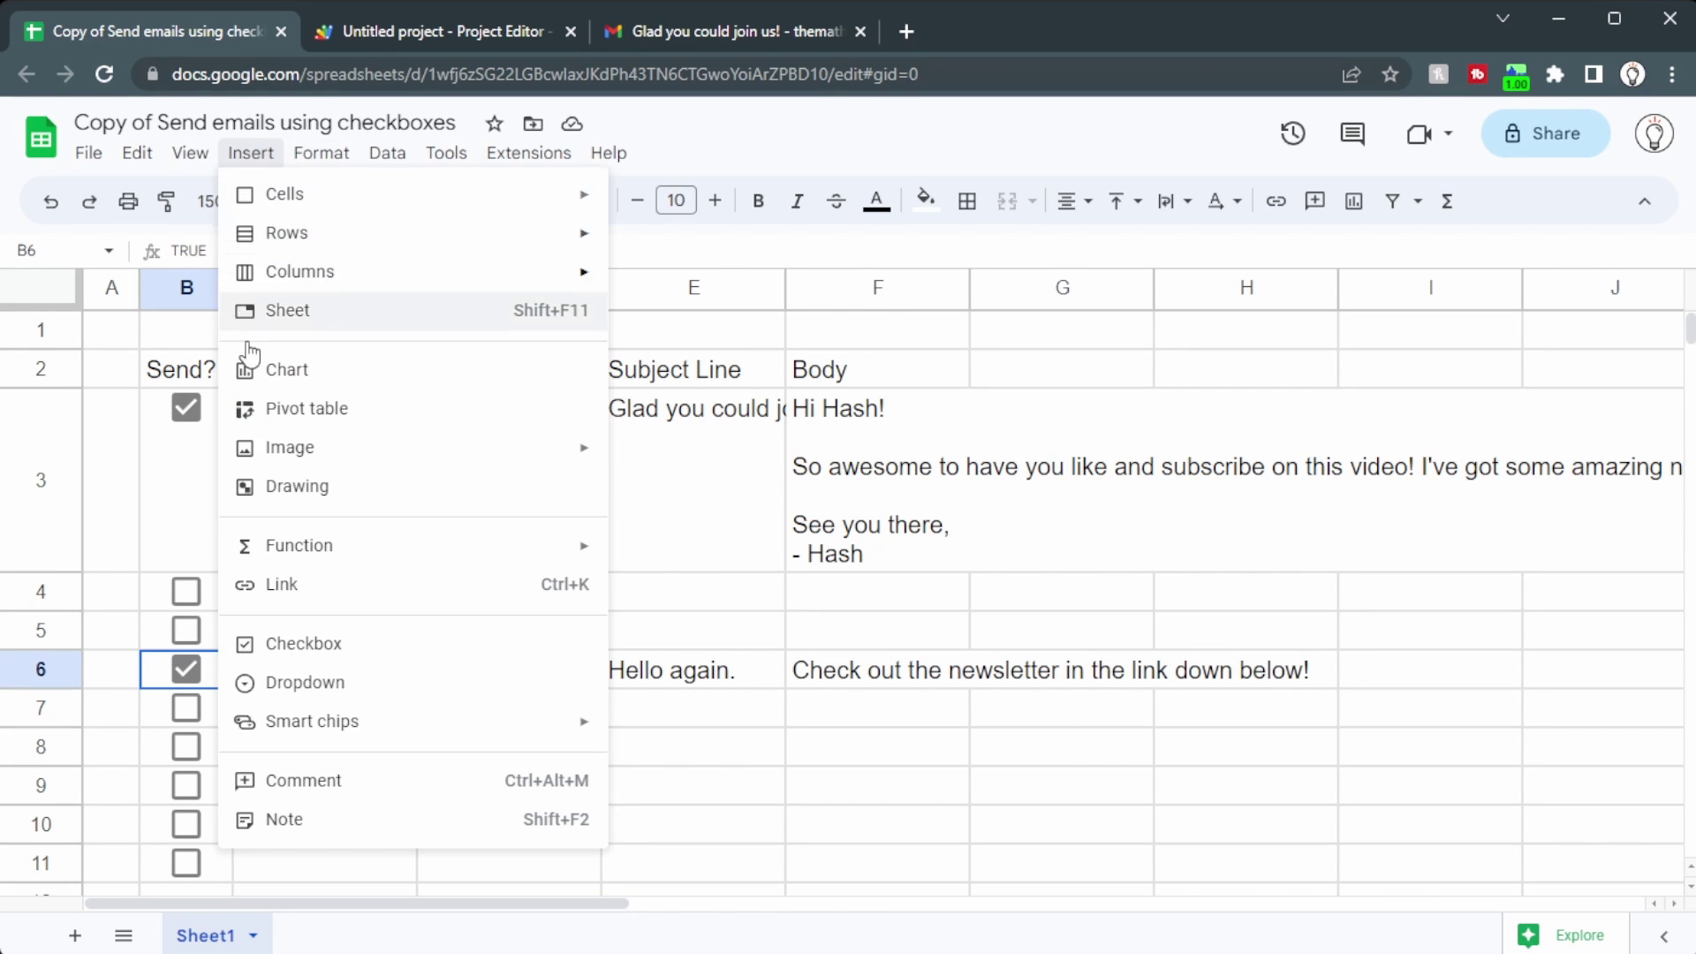
left_click(268, 491)
left_click(813, 257)
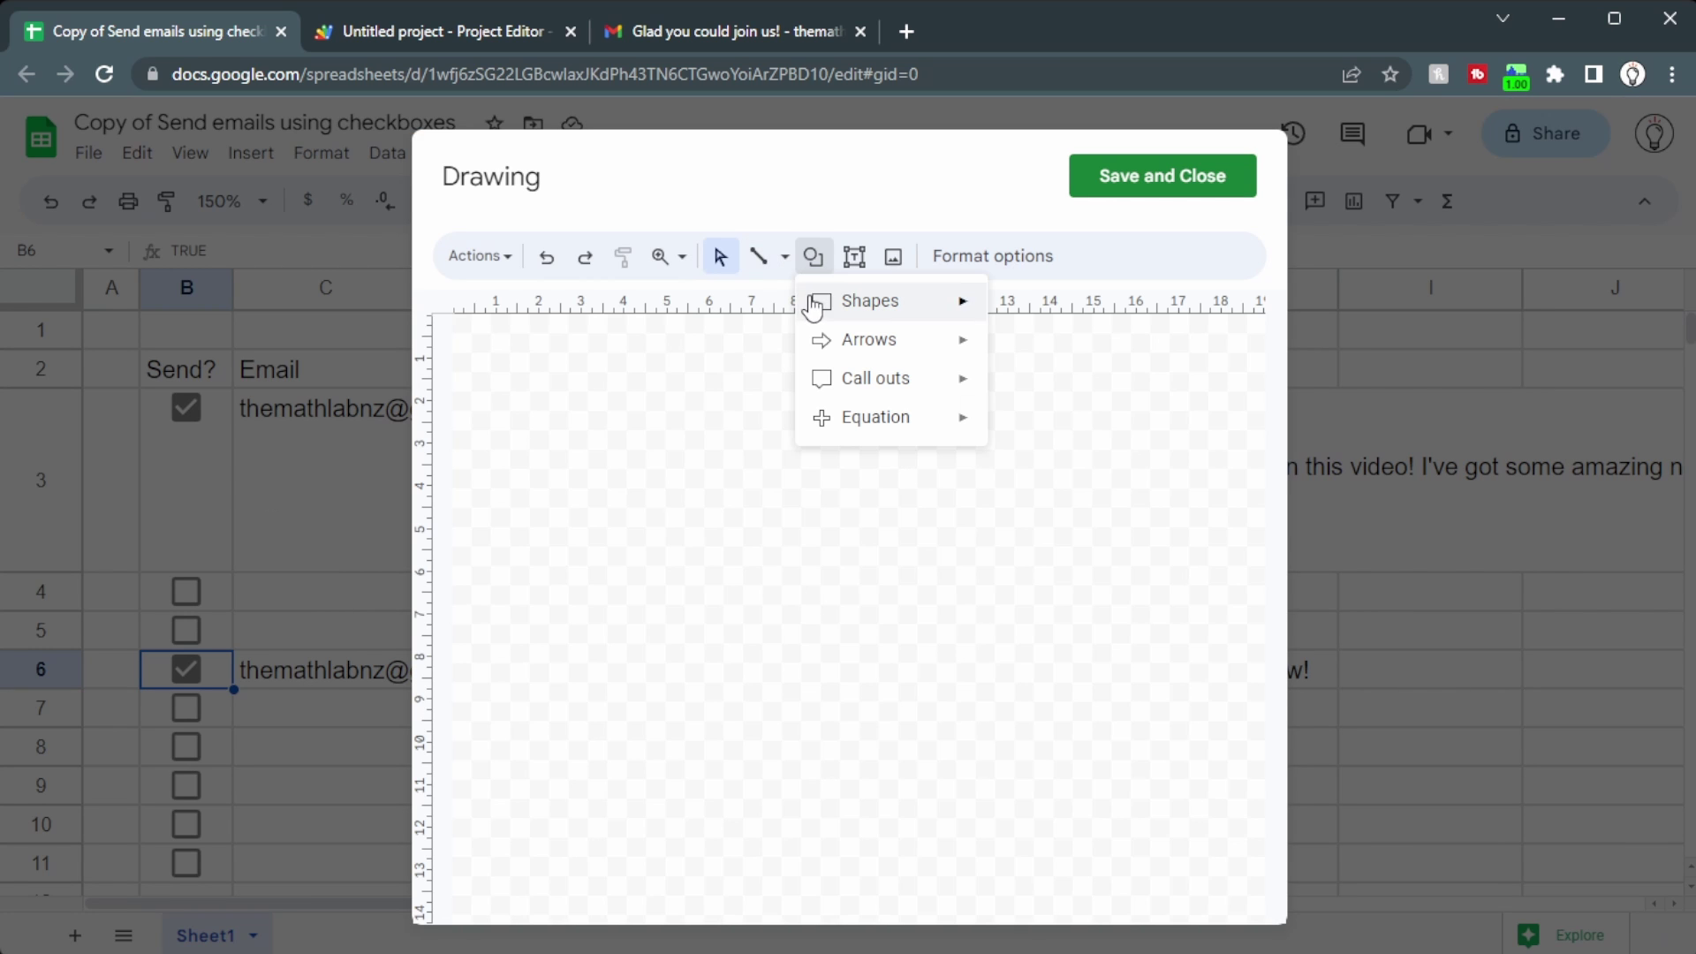
mouse_move(871, 301)
left_click(482, 310)
left_click_drag(491, 367, 676, 440)
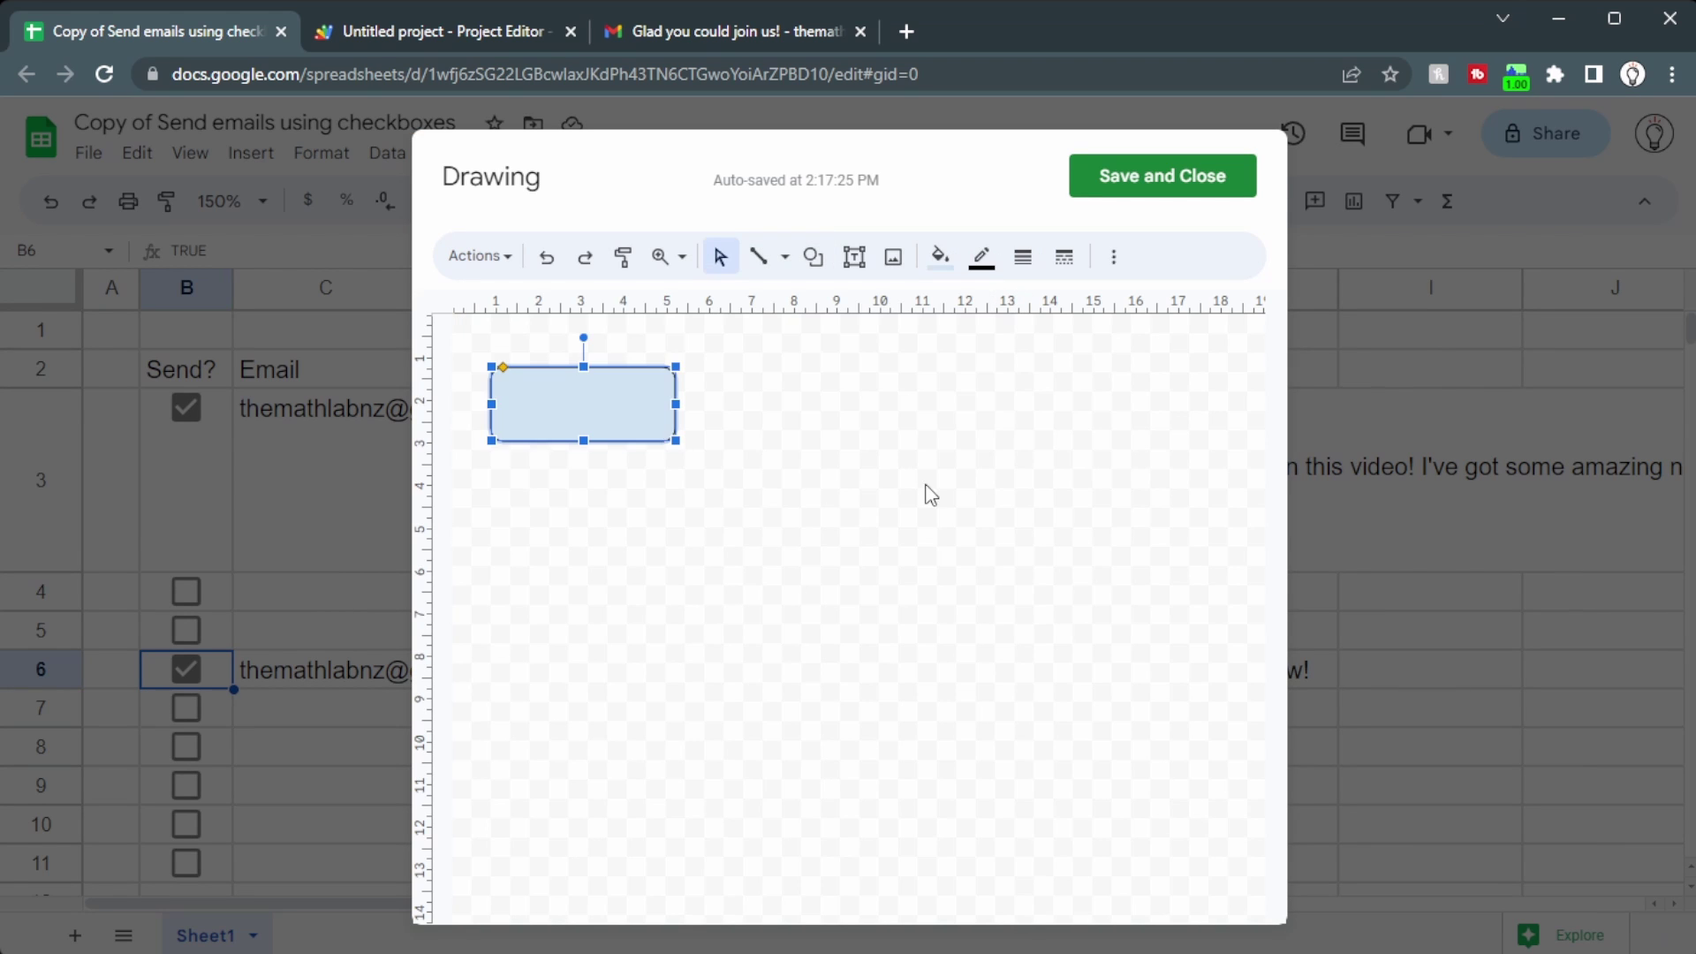
type("Send emails")
left_click(1162, 181)
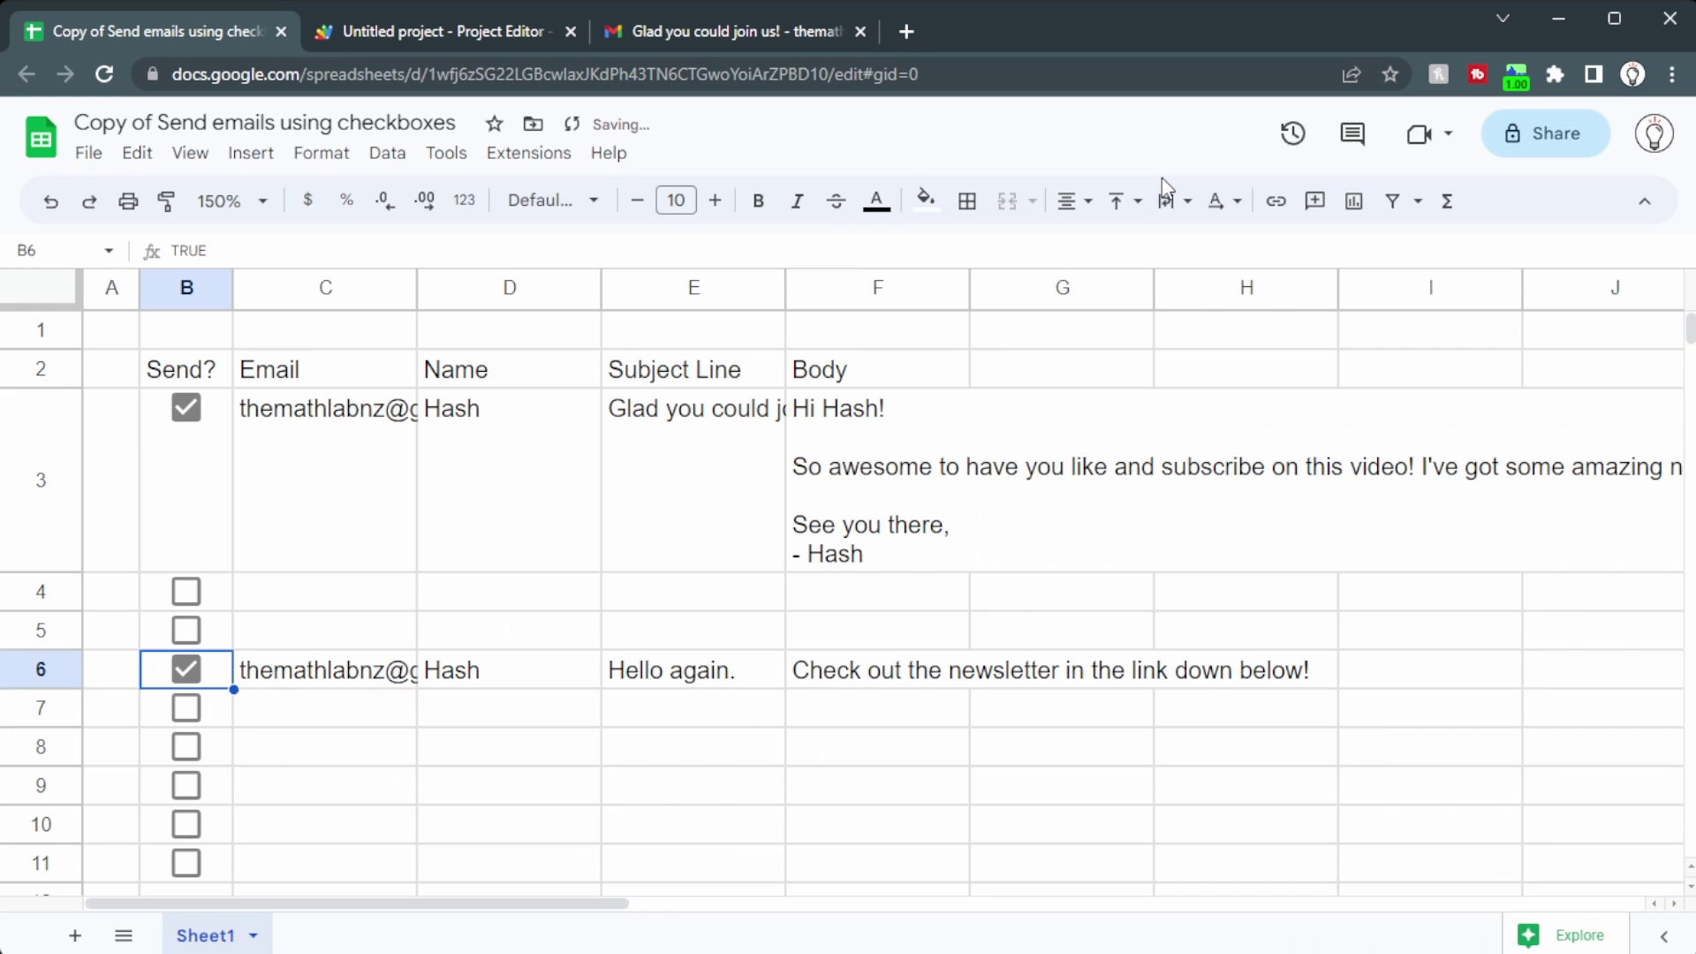
Step: Position the button over G1:H2, assign it the sendEmails script, and click it to send
left_click_drag(1373, 400, 1341, 348)
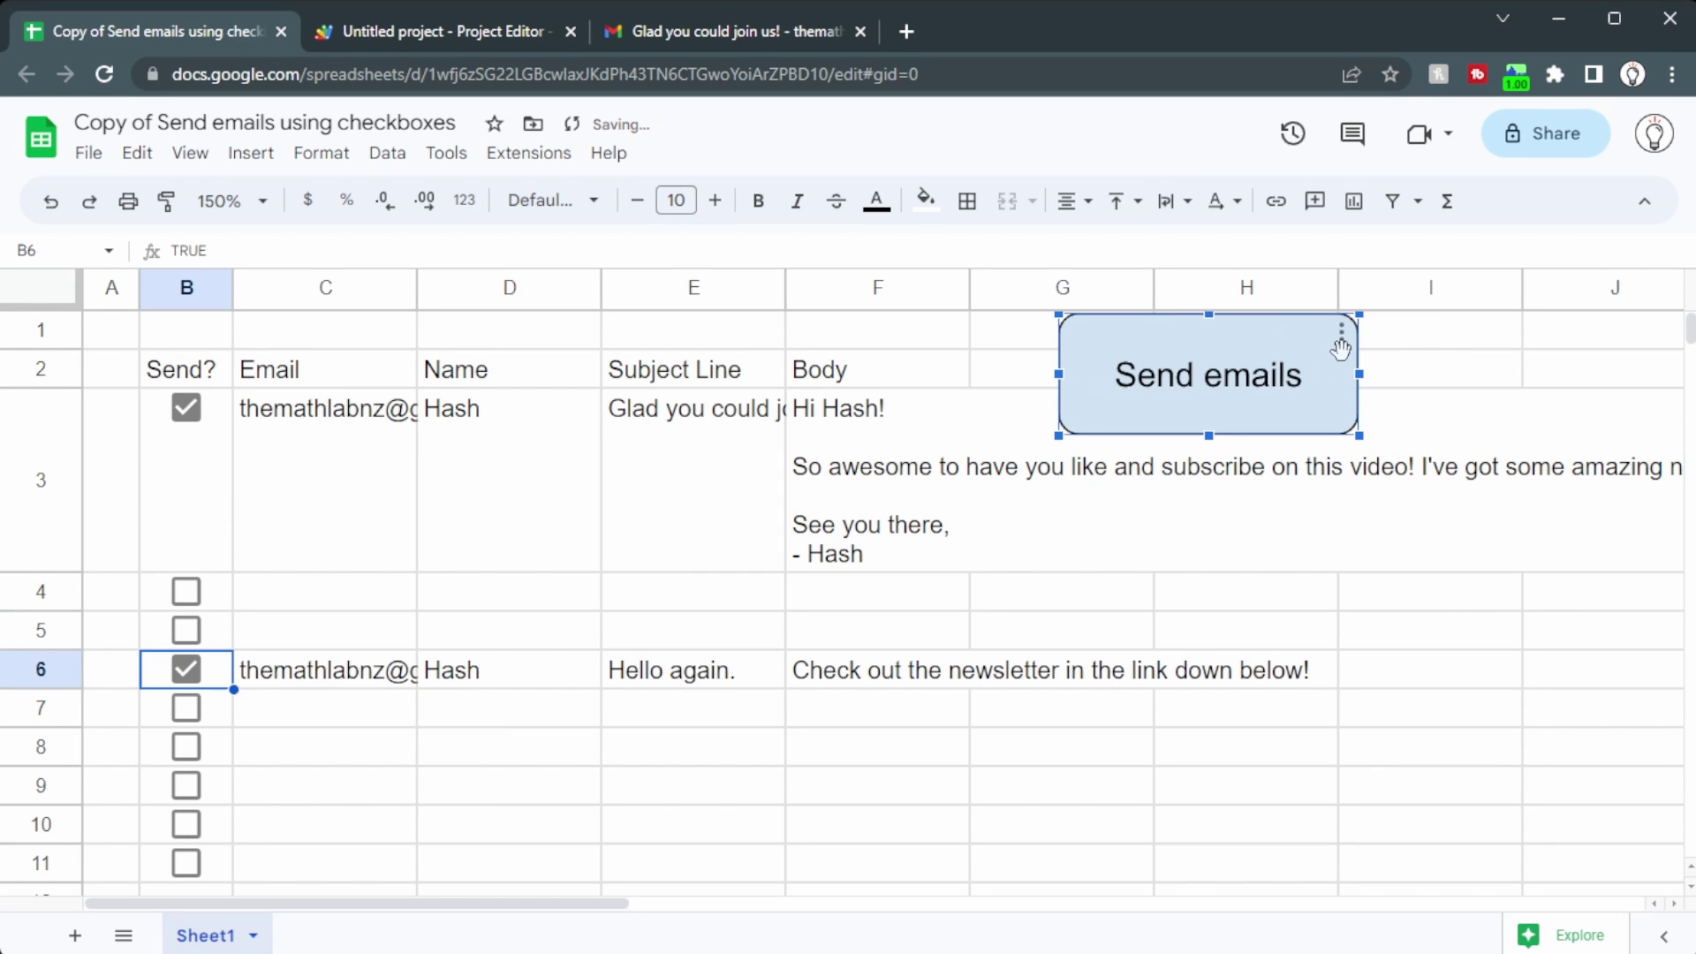
left_click(1344, 336)
left_click(1369, 443)
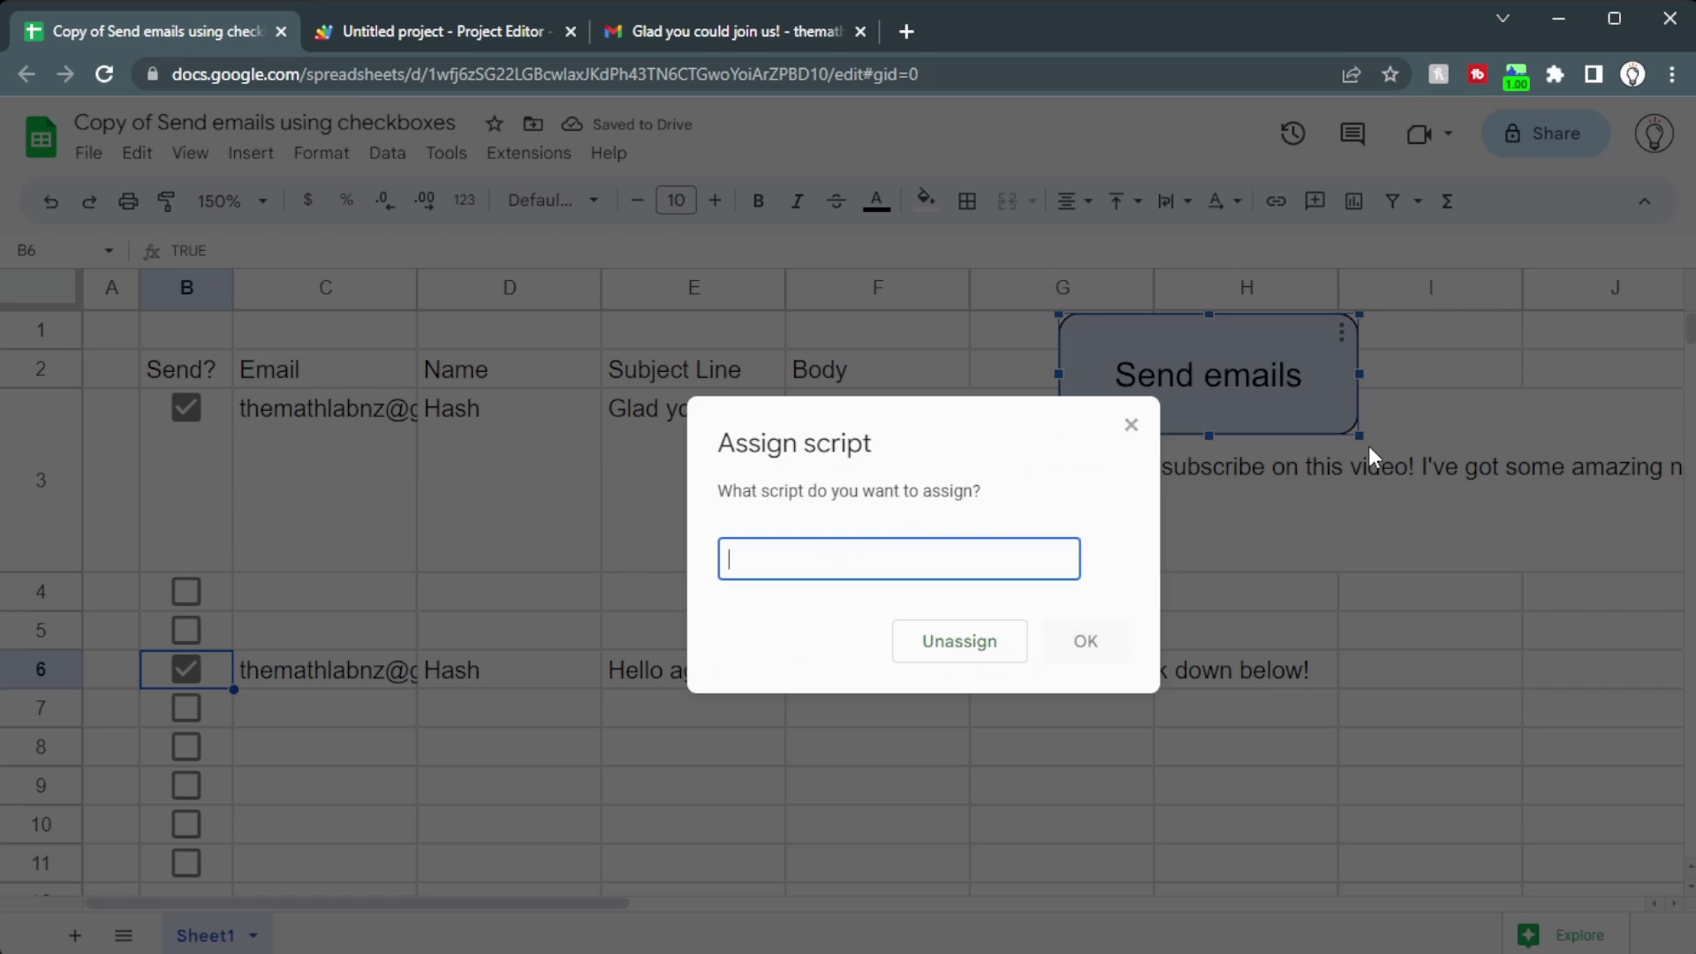
left_click(459, 34)
left_click_drag(508, 265, 604, 267)
key("ctrl+c")
left_click(168, 34)
key("ctrl+v")
left_click(1089, 642)
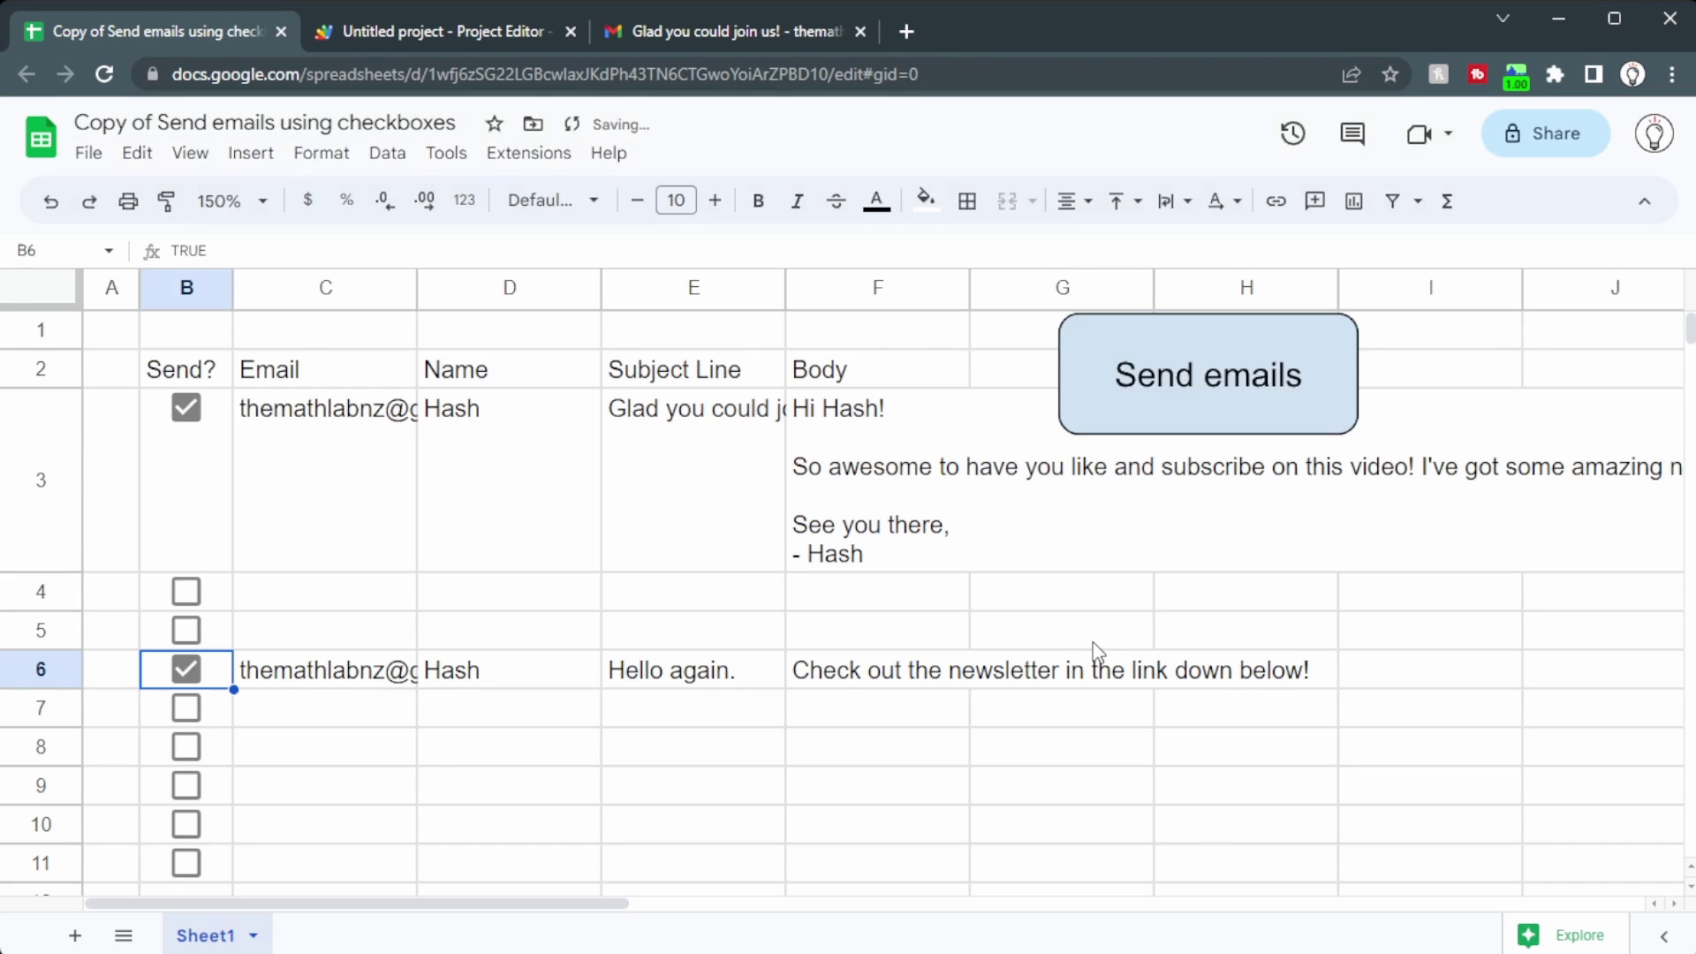
left_click(1168, 387)
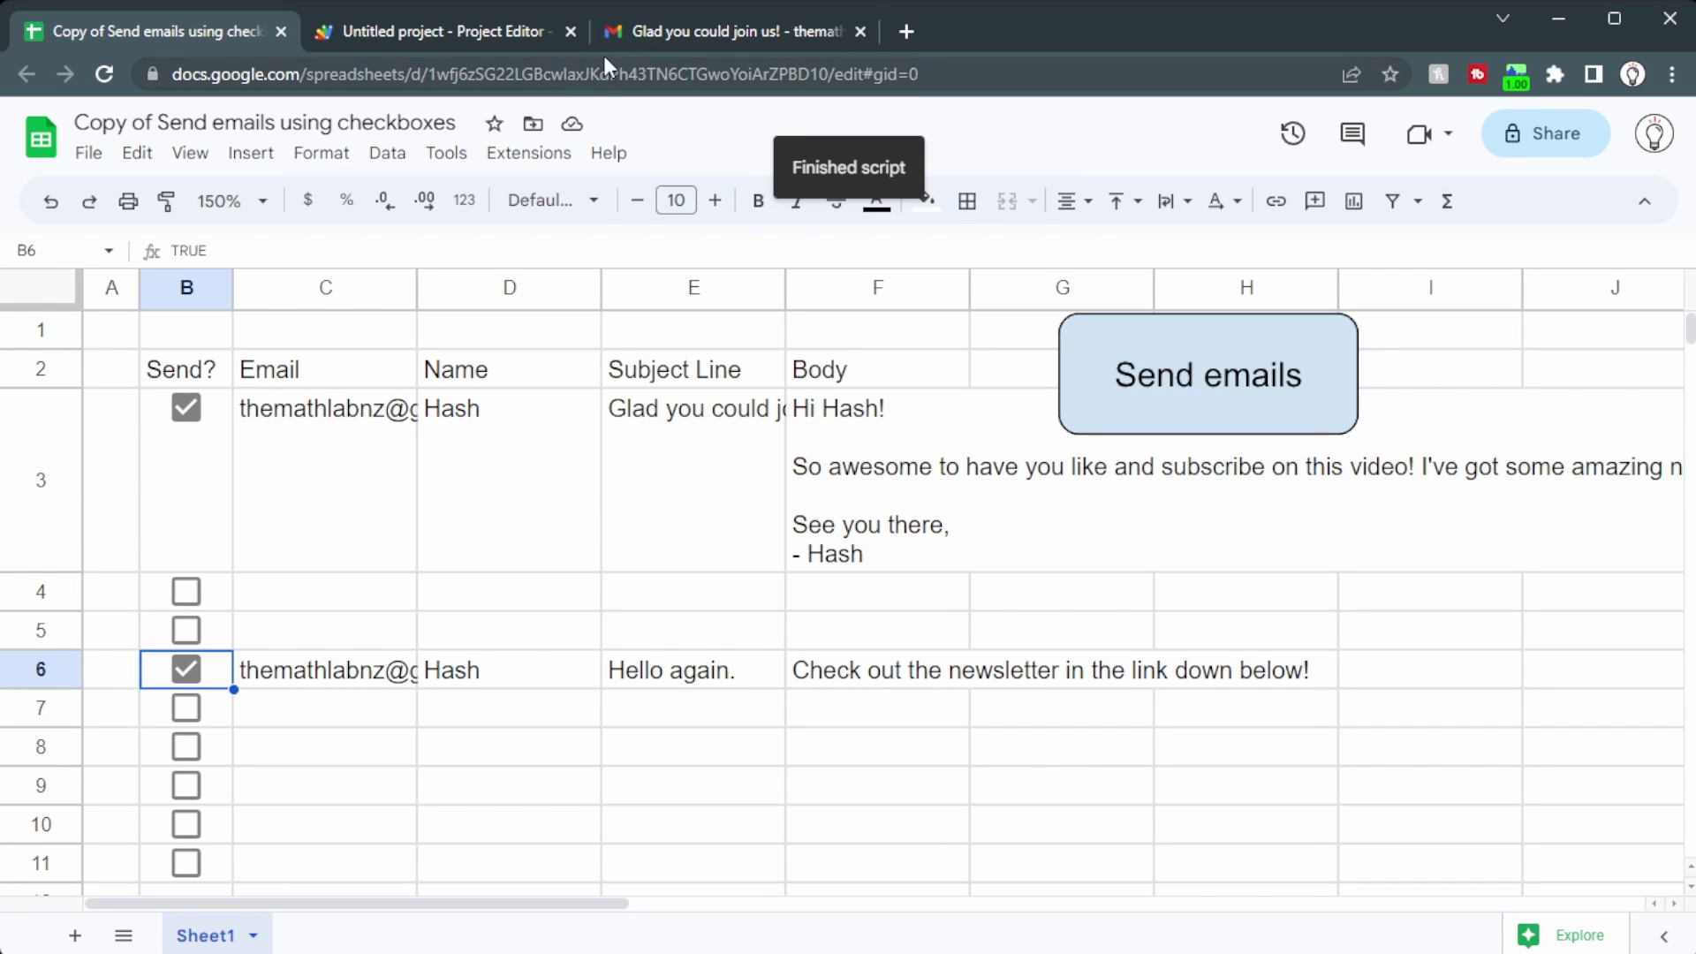
left_click(680, 29)
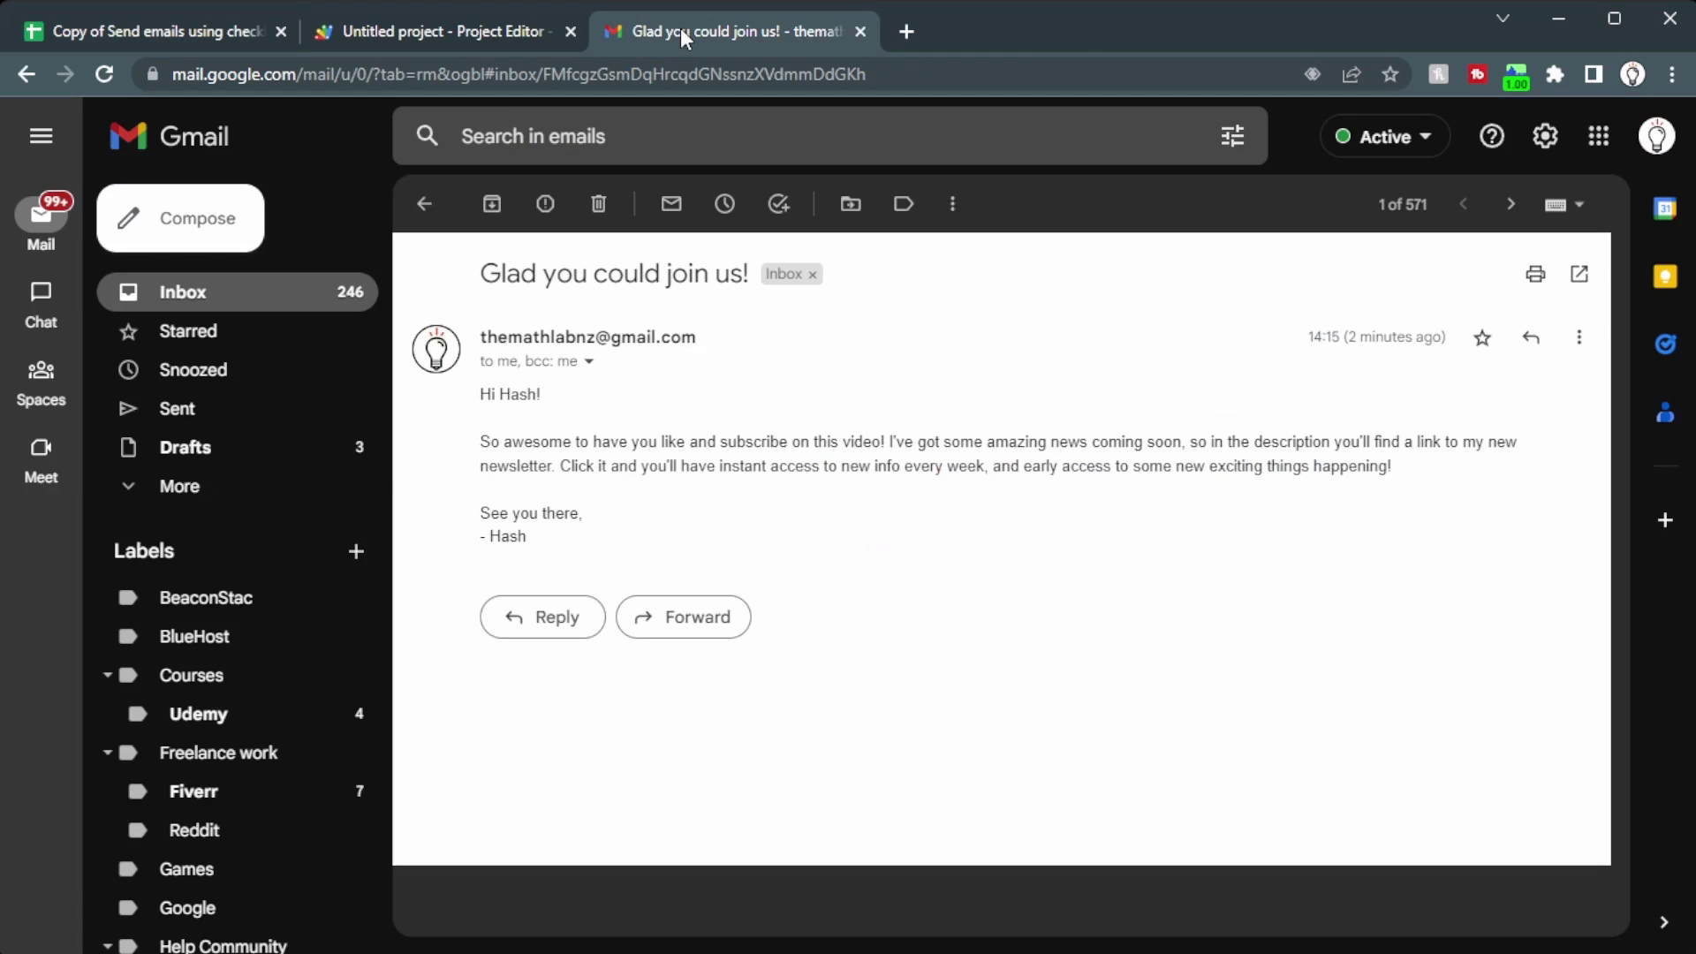
left_click(279, 281)
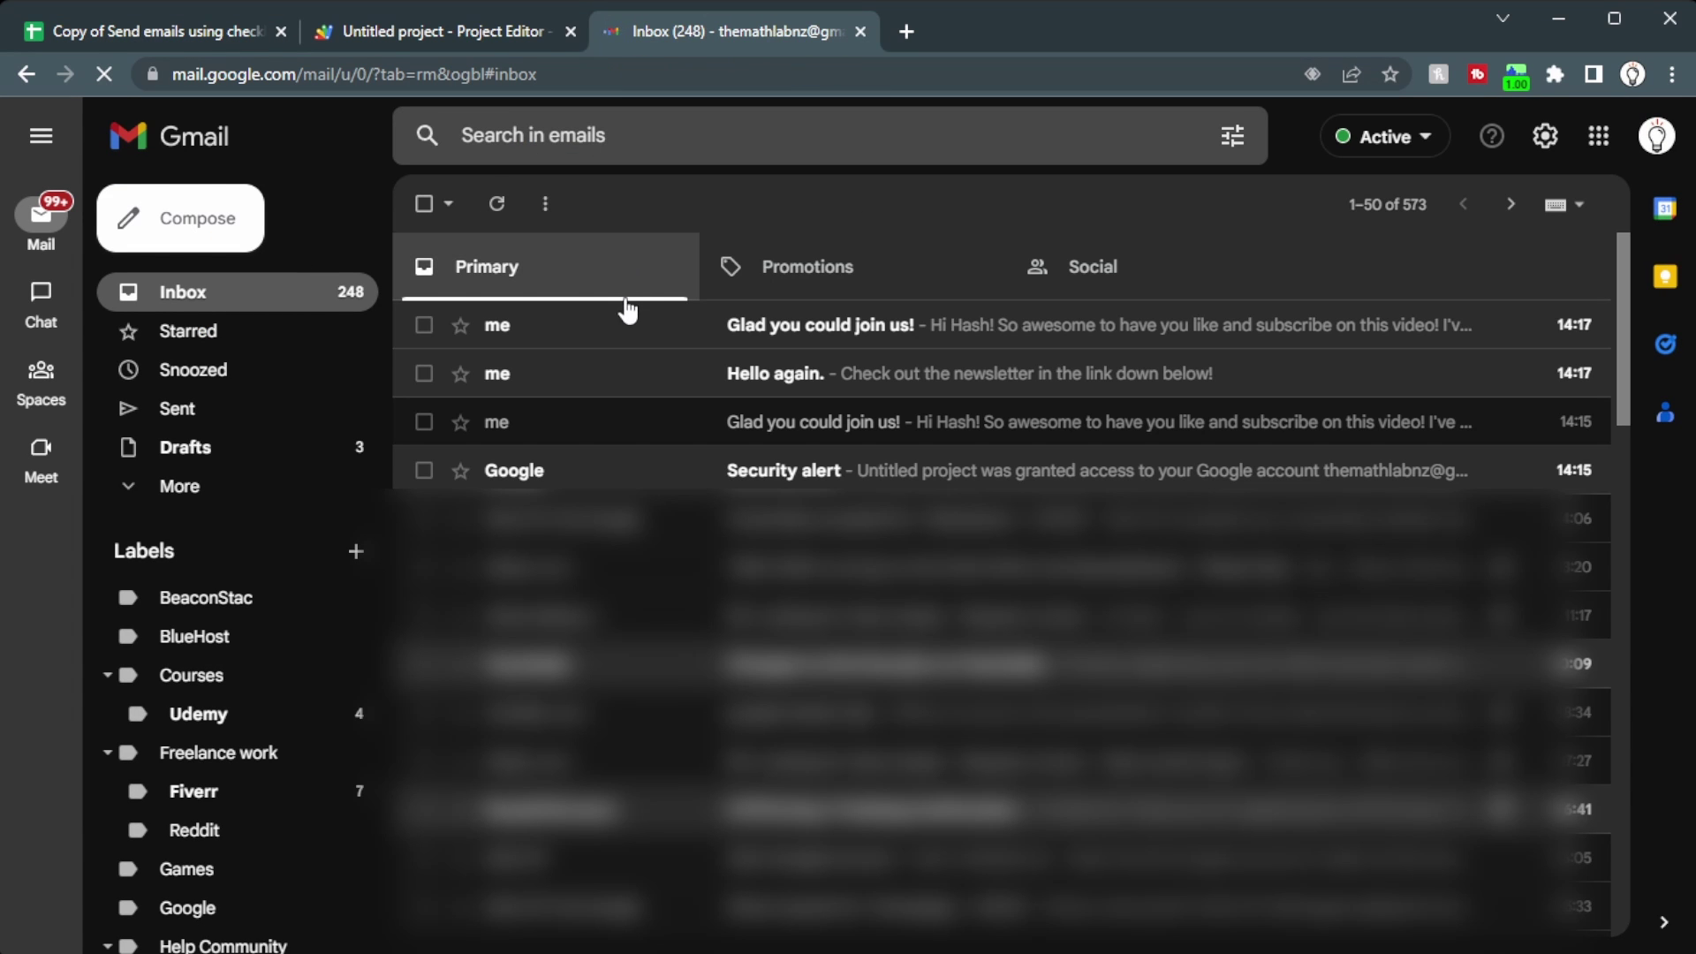
left_click(608, 380)
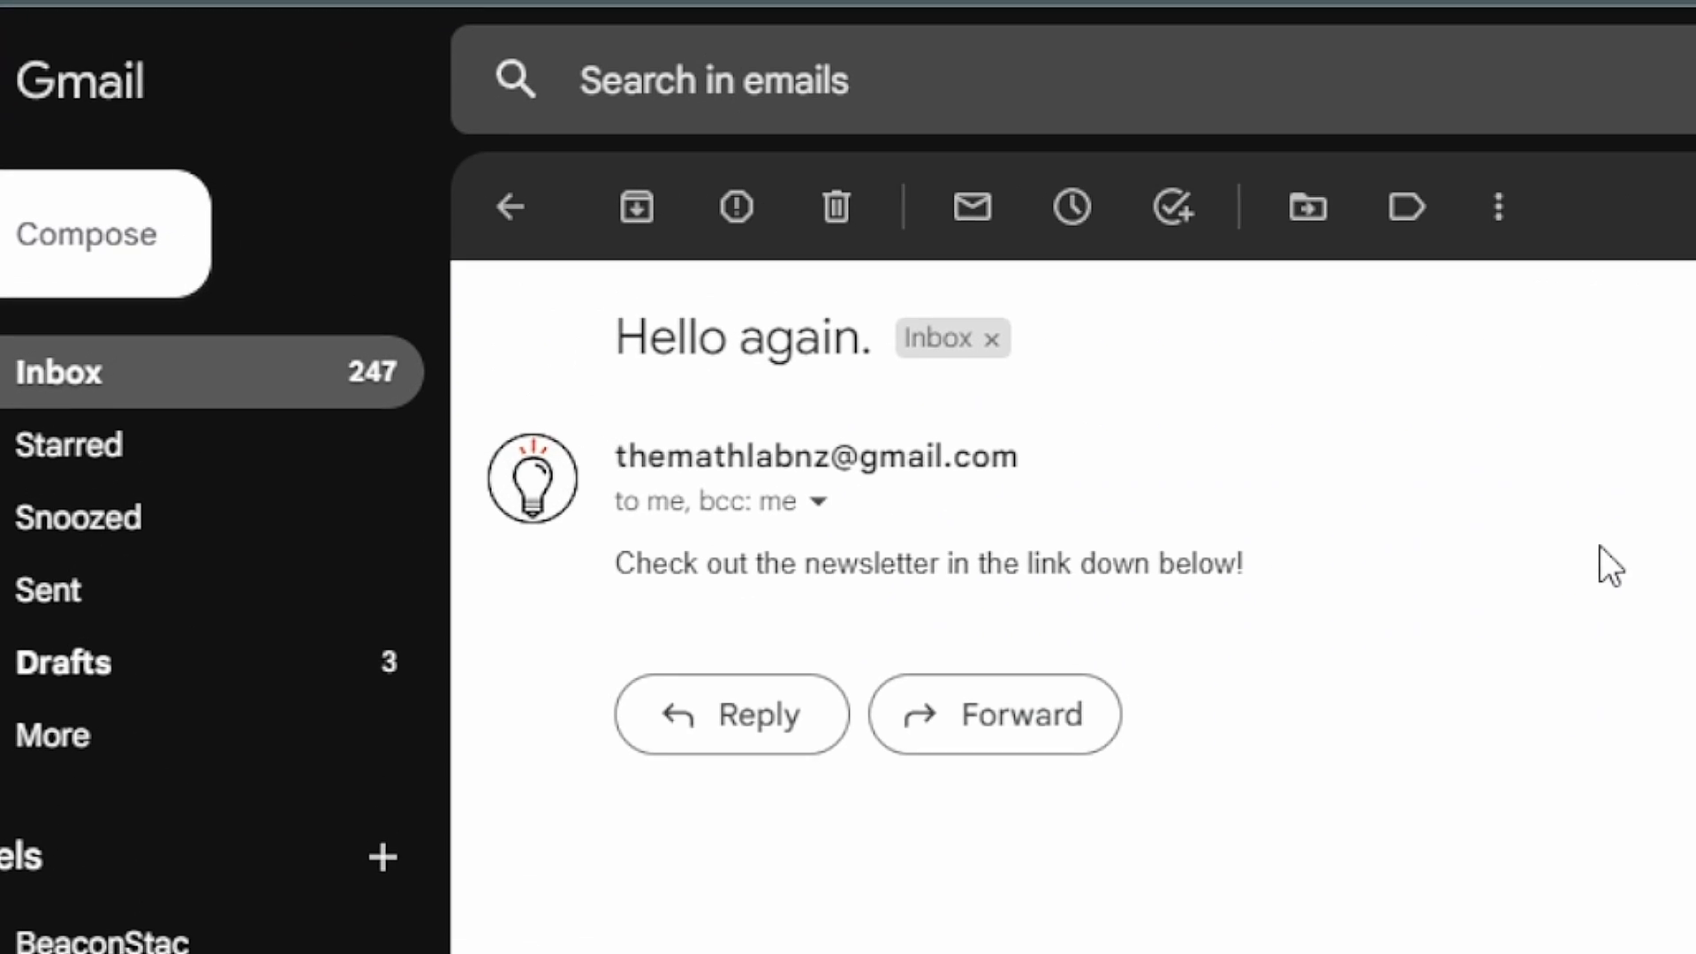